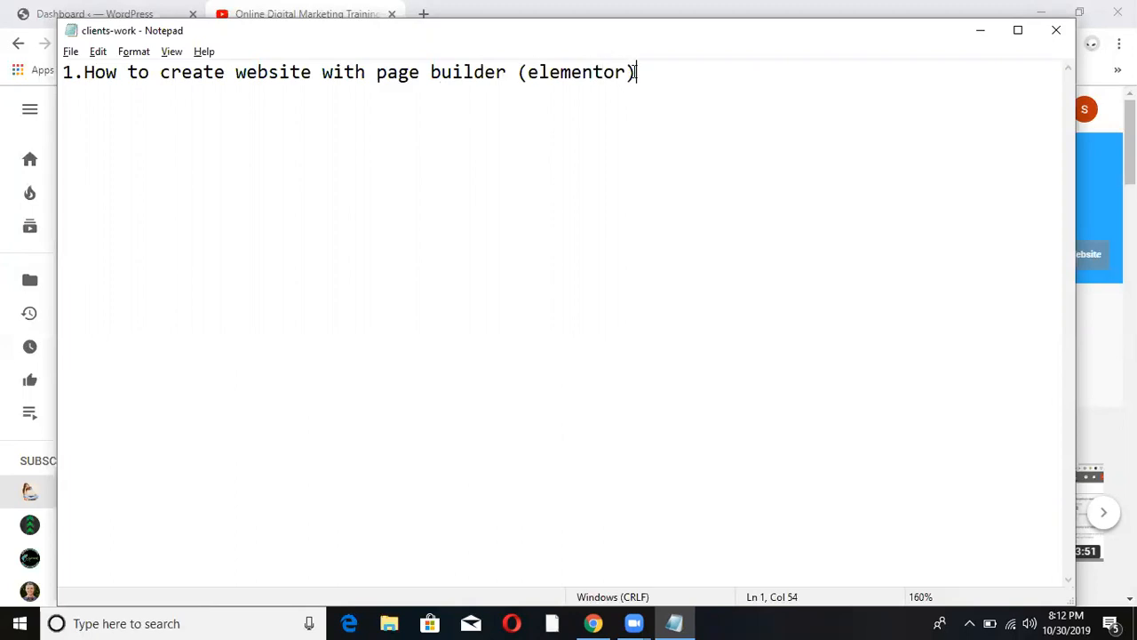
Add the page builders "wp bakery builer", "divi" and "beaver builder" on separate lines below the heading, after a blank line.
key(Return)
key(Return)
text(wp bakery)
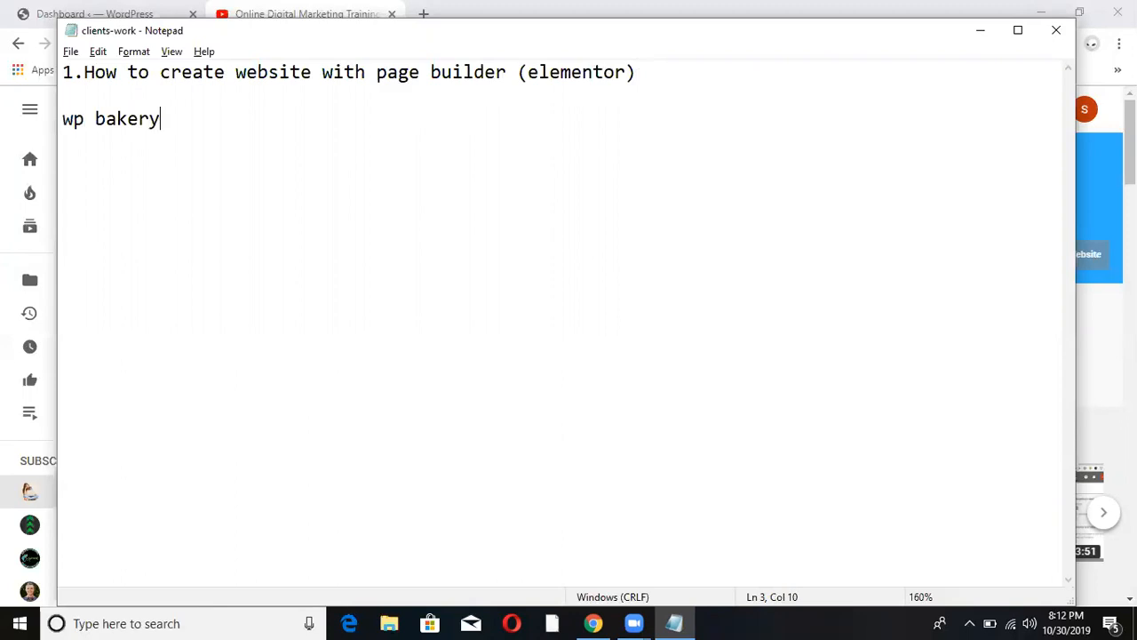
text( builer)
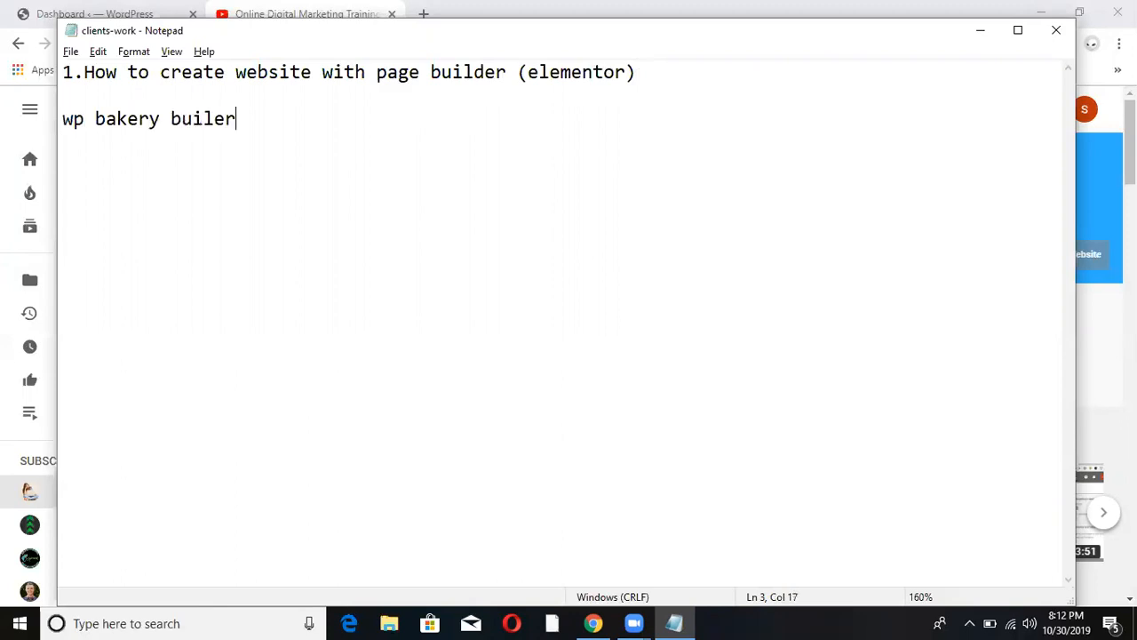
key(Return)
text(divi)
key(Return)
text(beaver builder)
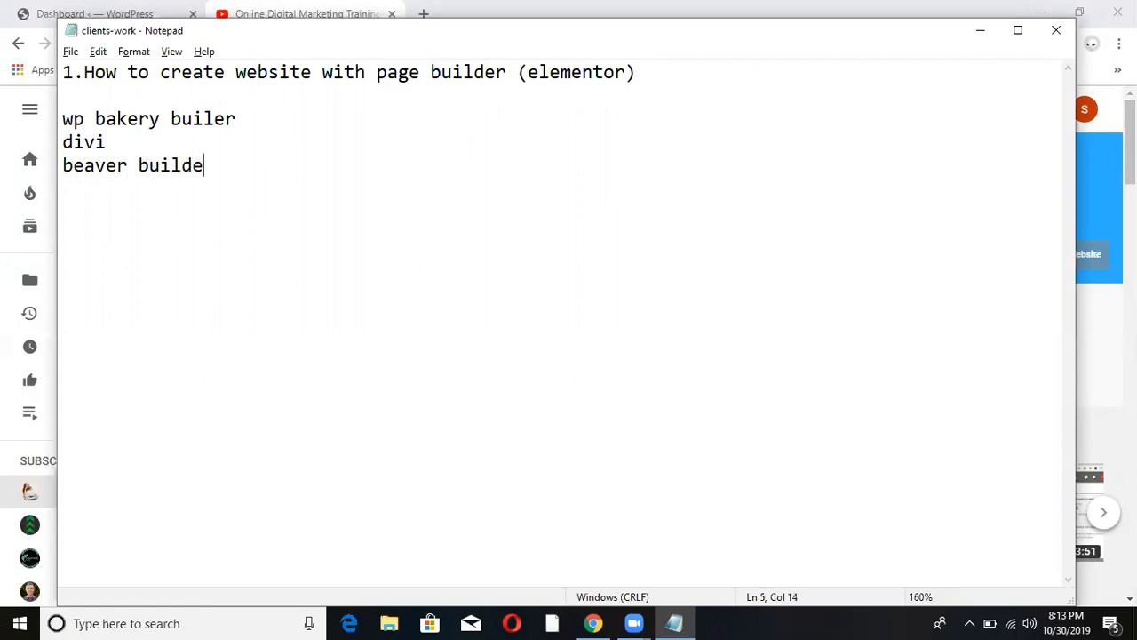
key(Return)
text(o)
key(BackSpace)
text(page)
key(BackSpace)
key(BackSpace)
key(BackSpace)
key(BackSpace)
Switch to Chrome, open a blank browser tab, and open the installed plugins page of the WordPress site.
key(alt+Tab)
click(144, 9)
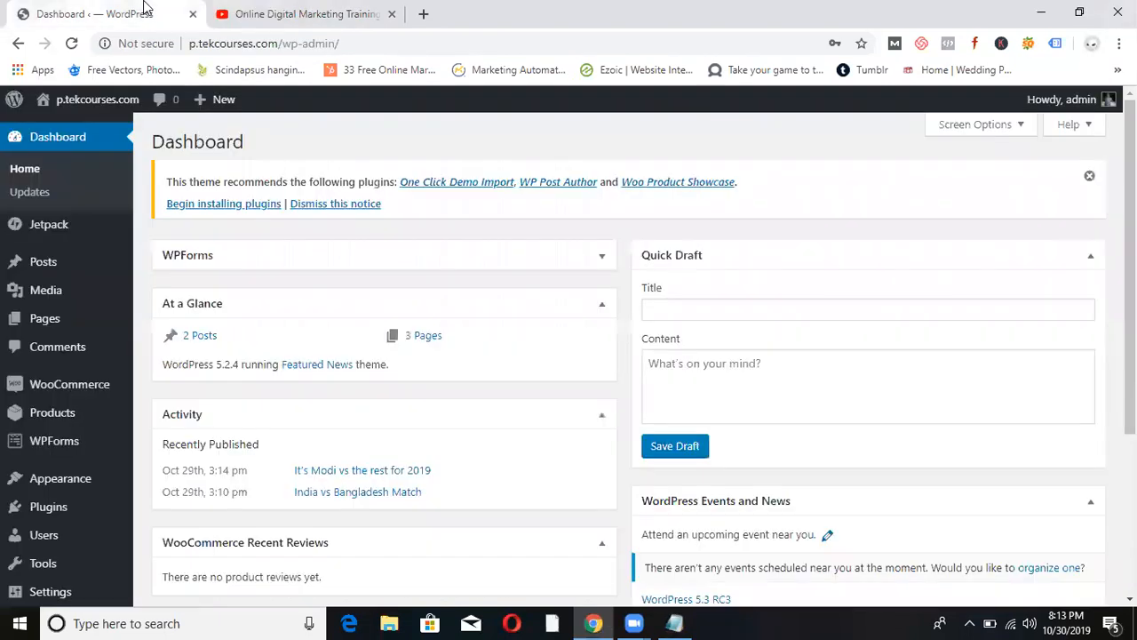
click(420, 16)
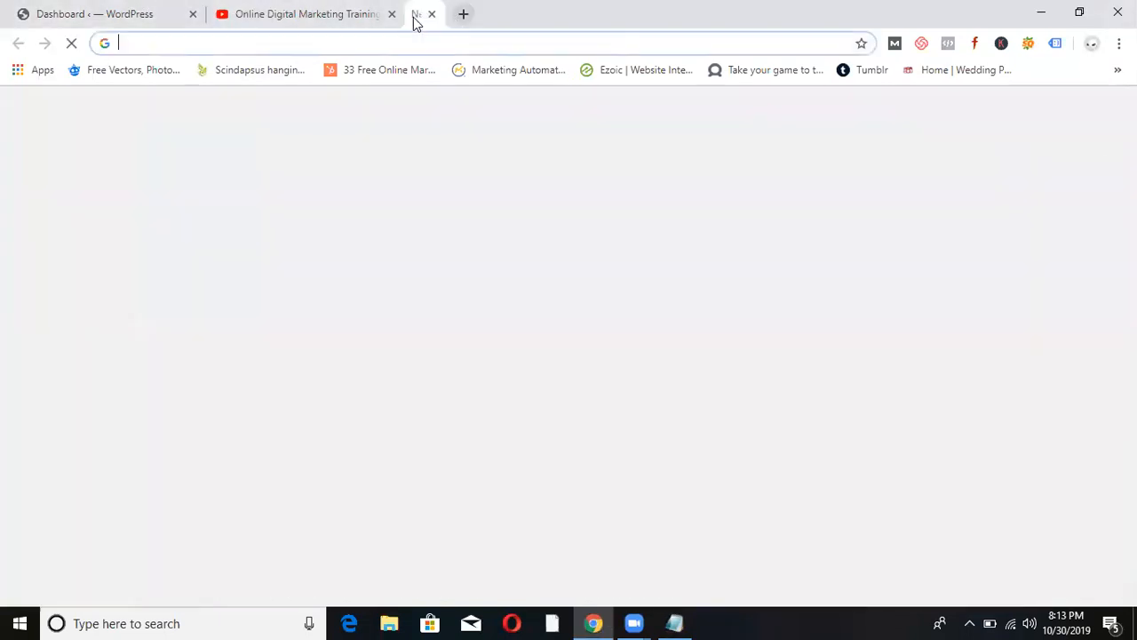
click(83, 8)
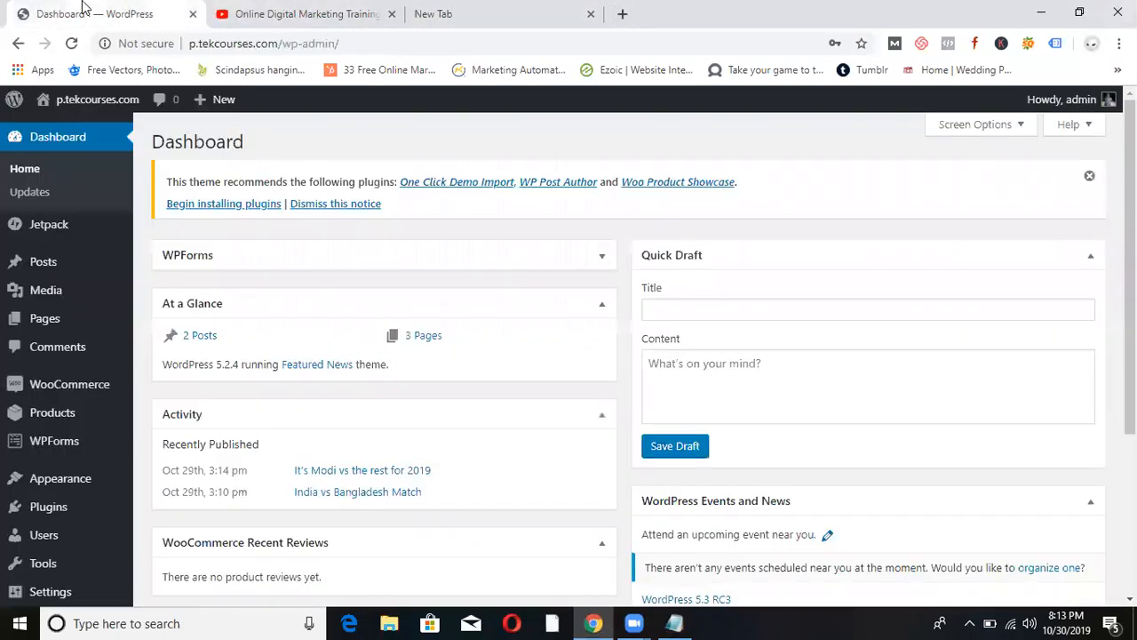
click(48, 512)
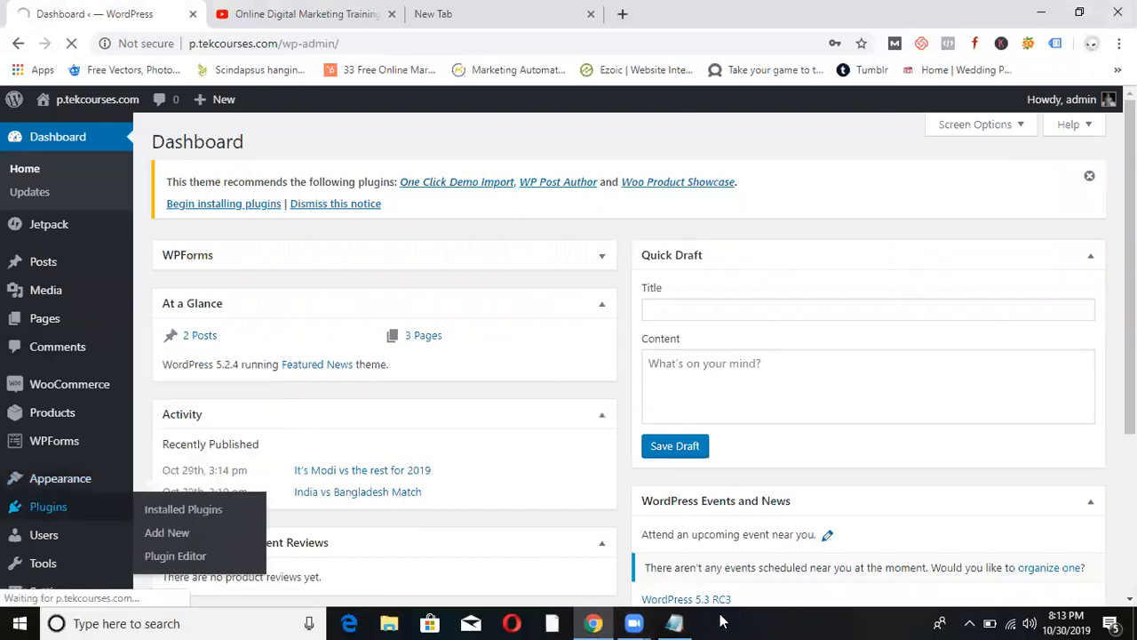
click(674, 623)
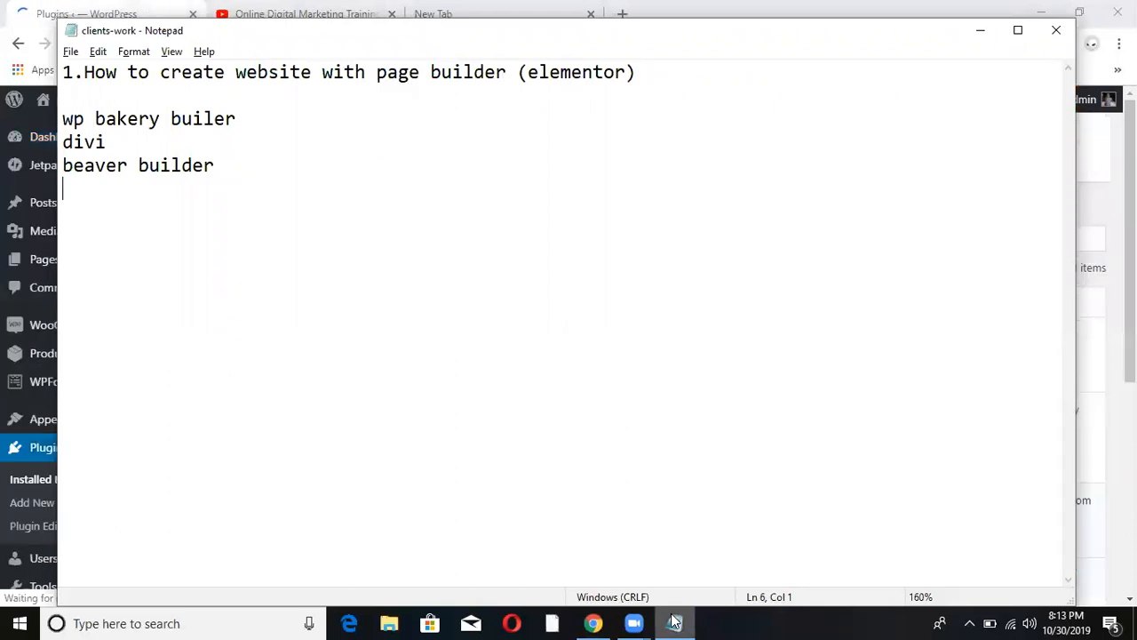
click(275, 100)
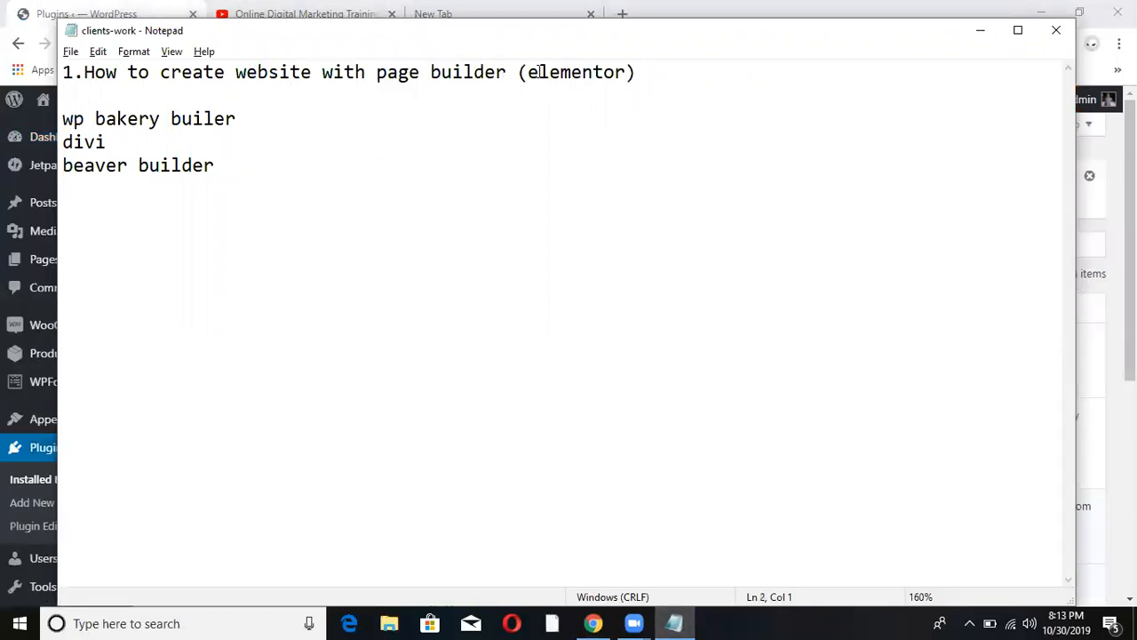
click(980, 30)
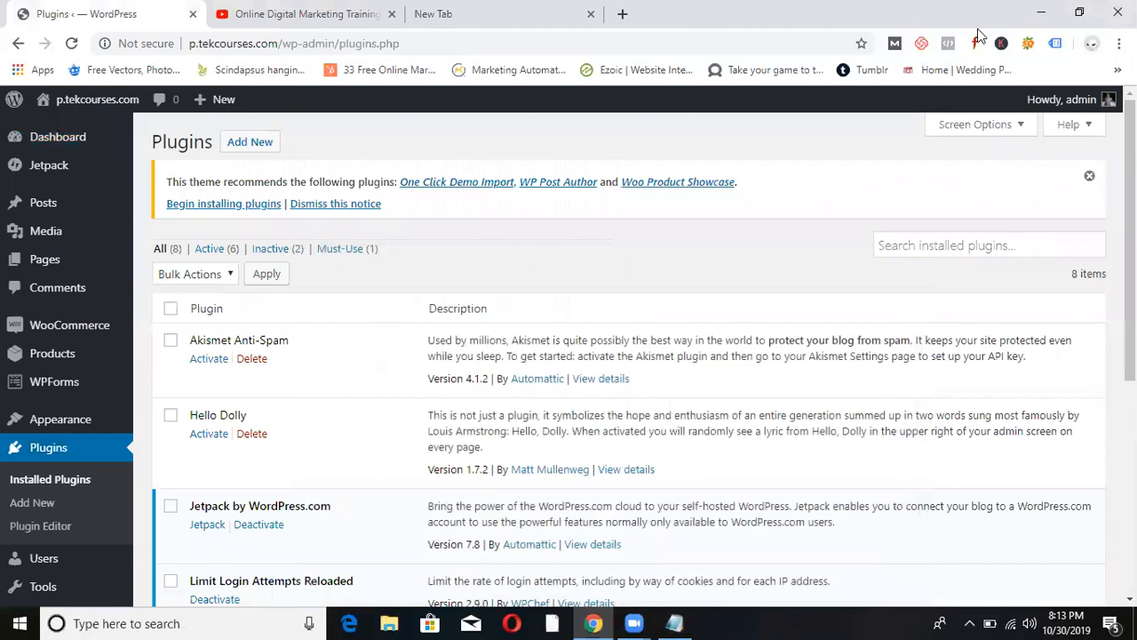
Search the new plugins for "elementor", then install and activate the Elementor Page Builder plugin.
click(242, 146)
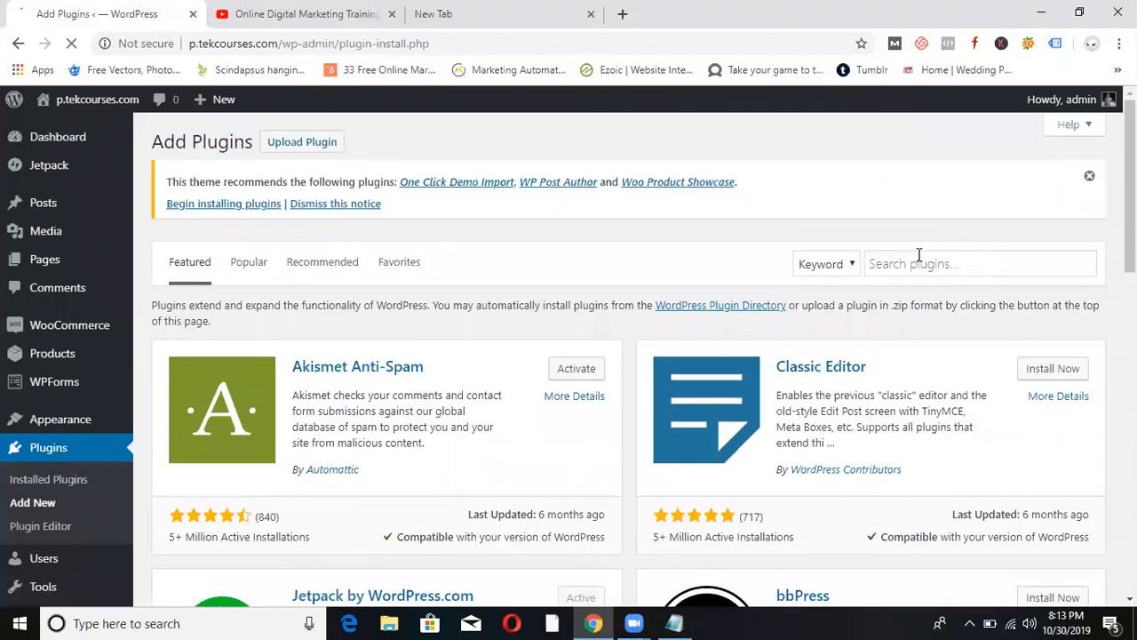
click(915, 257)
text(ele)
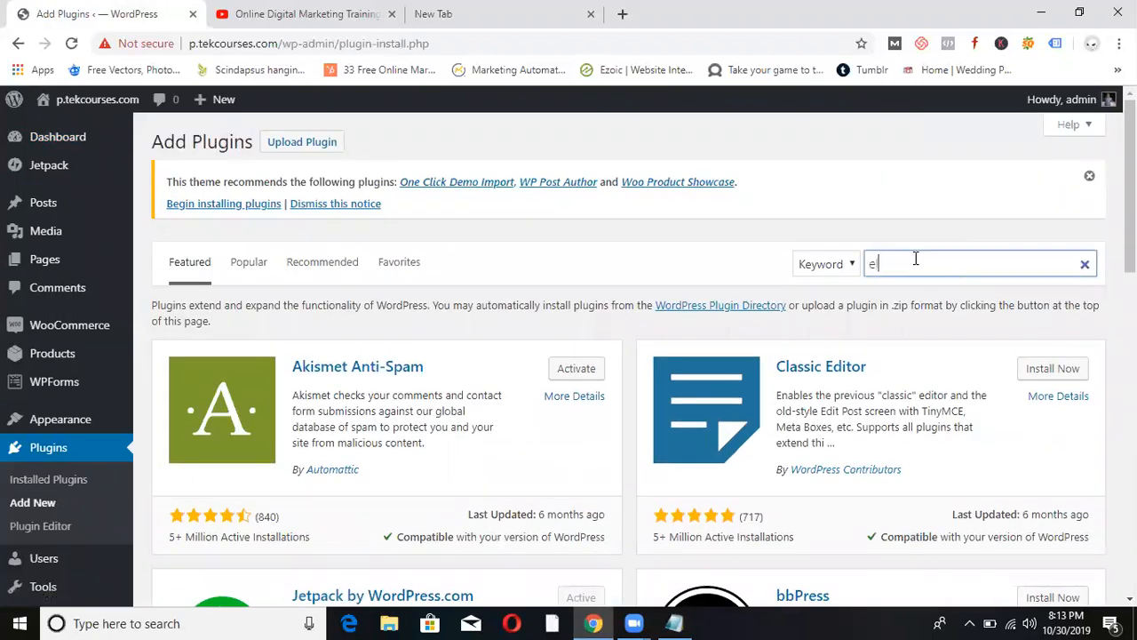
text(mentor)
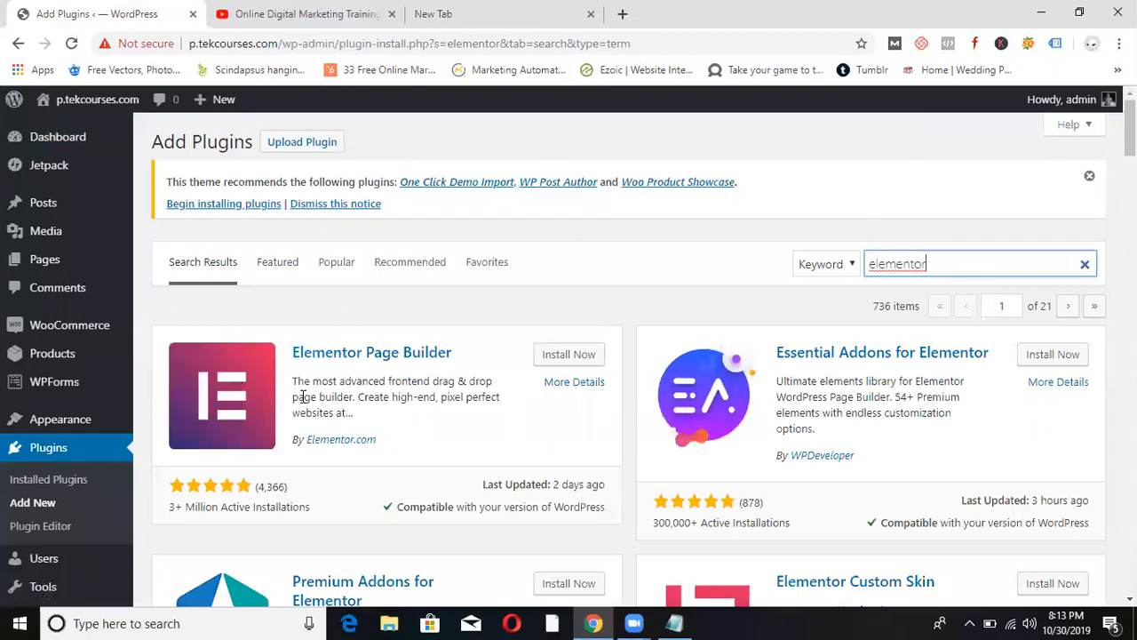
click(562, 357)
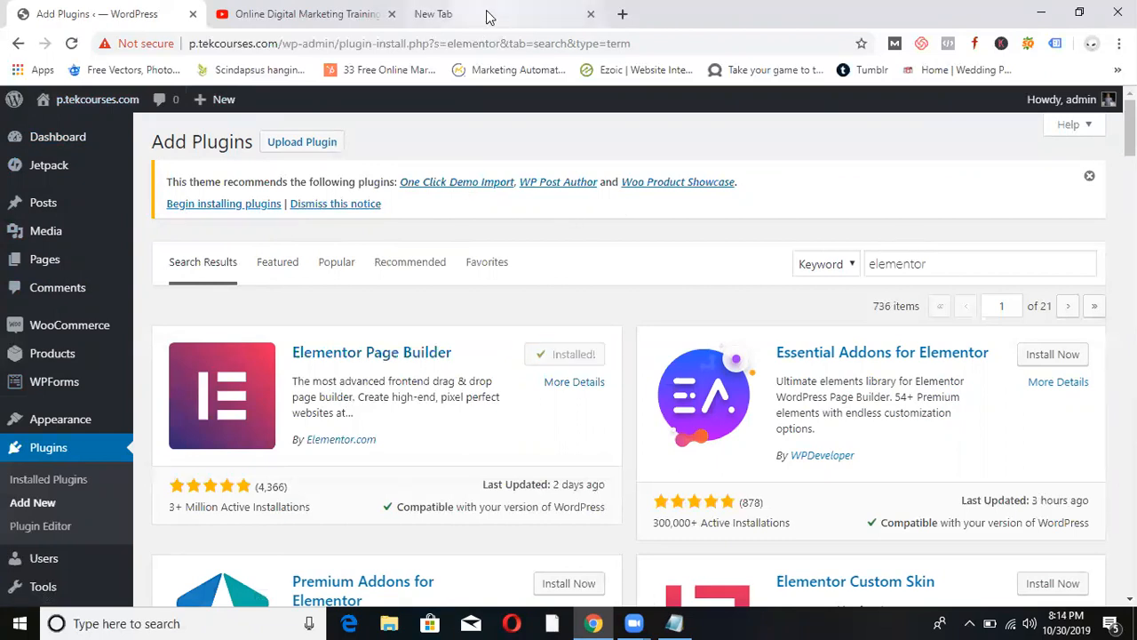
click(573, 356)
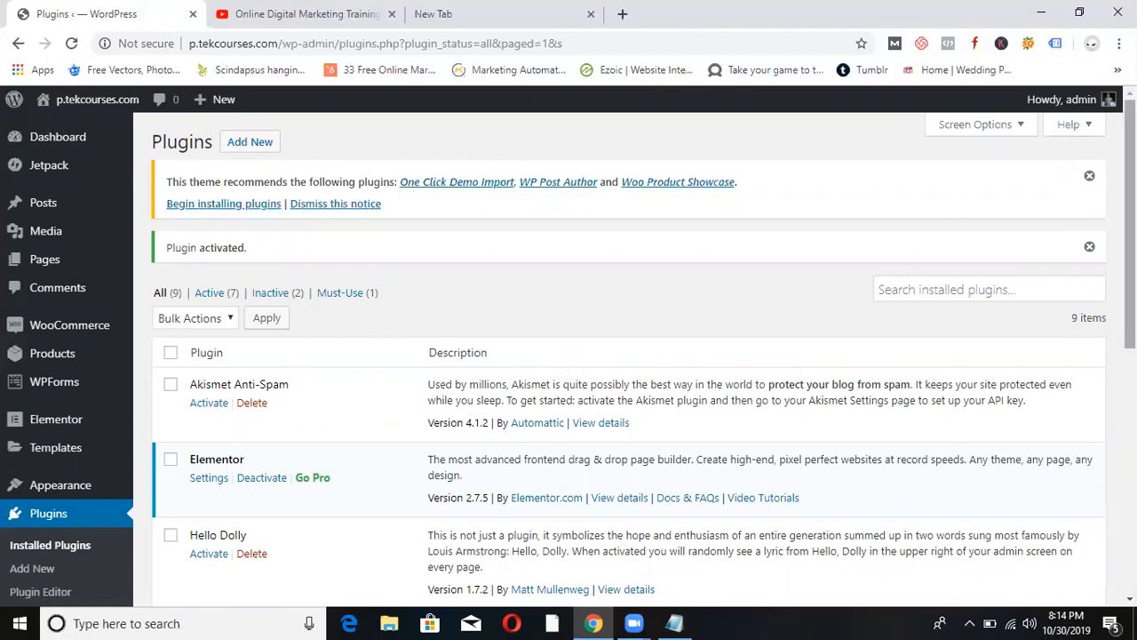
Create a new WordPress page and title it "Test".
mouse_move(1130, 222)
mouse_down()
mouse_move(1131, 298)
mouse_move(1130, 233)
mouse_up()
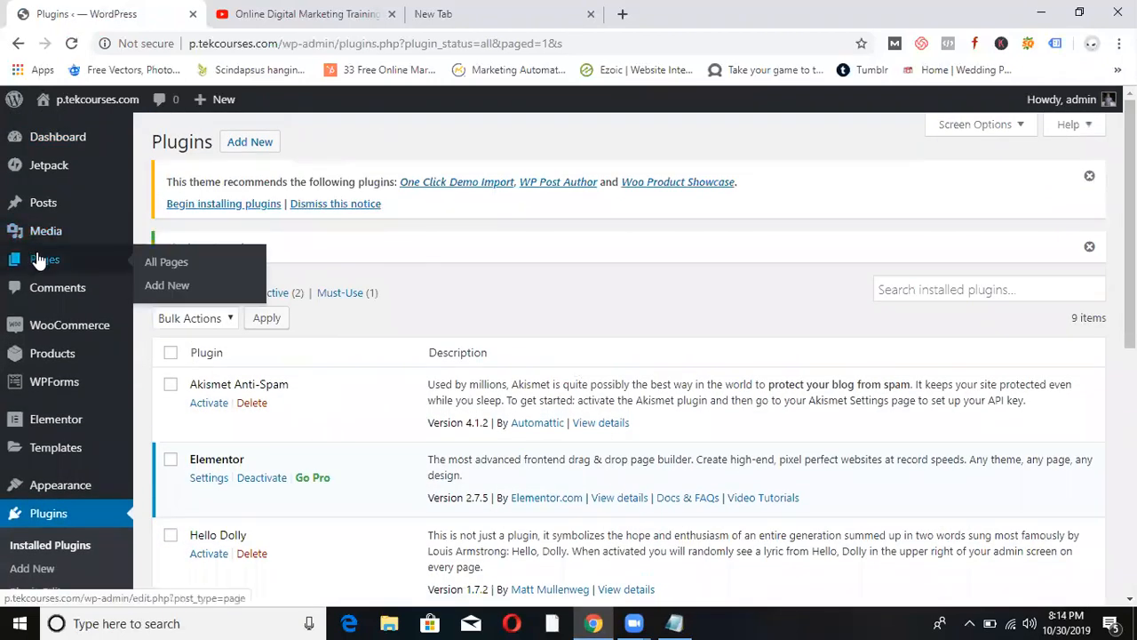
click(37, 259)
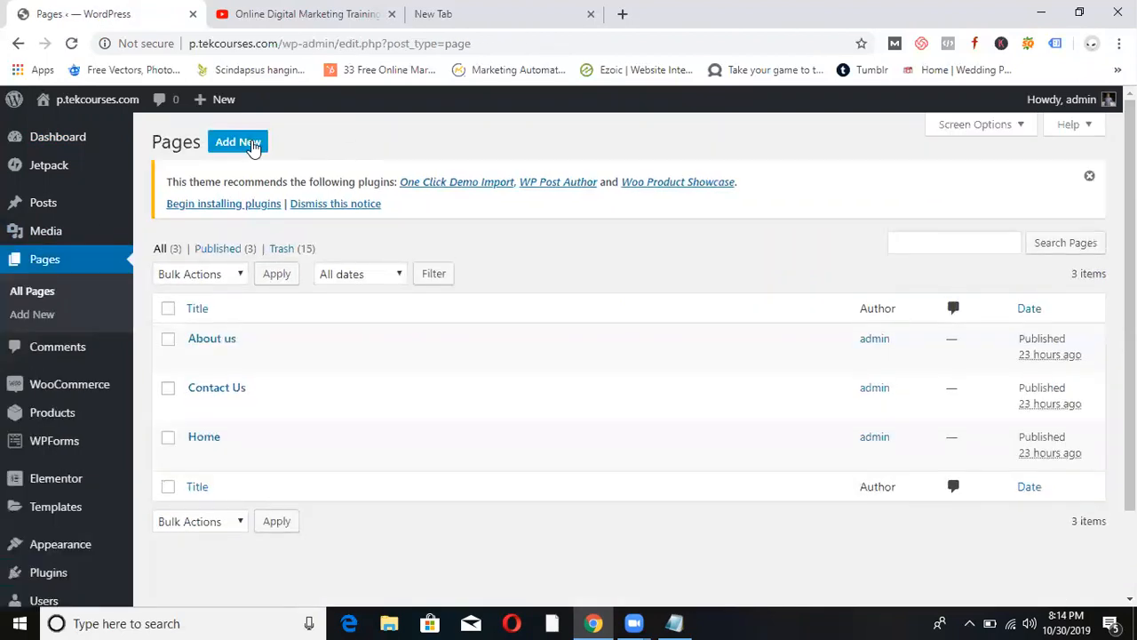
click(253, 145)
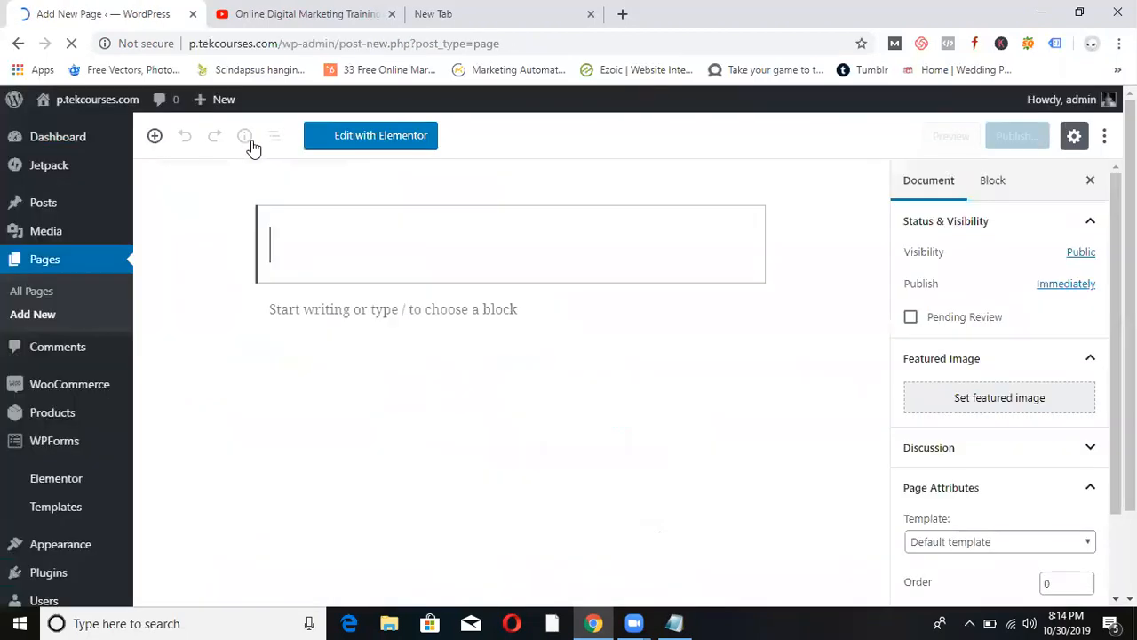
click(405, 247)
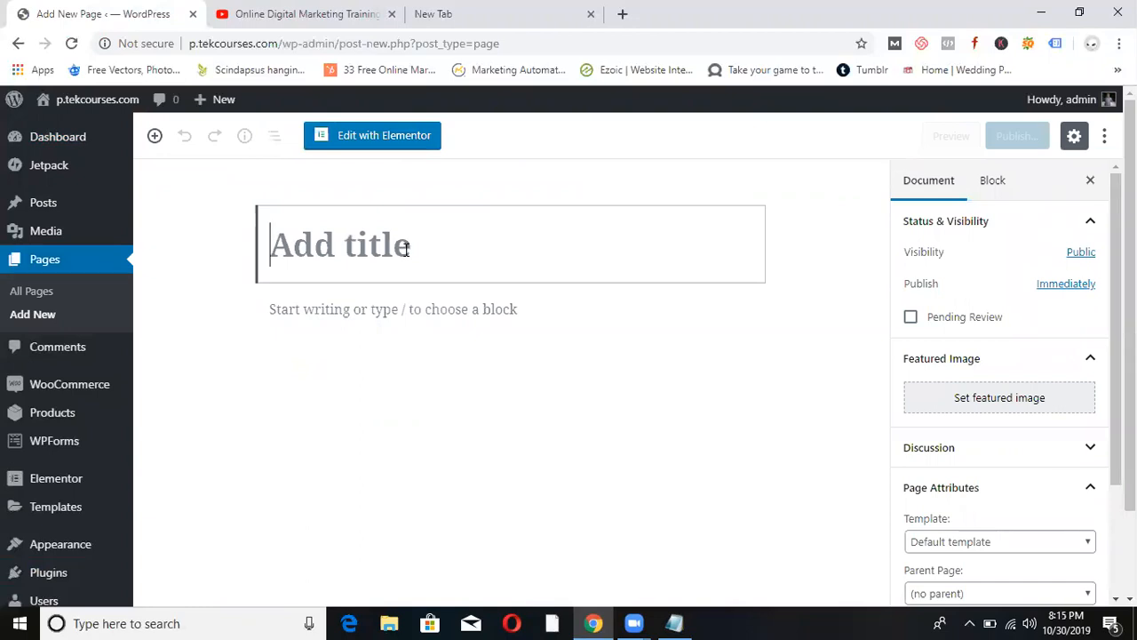
text(Test)
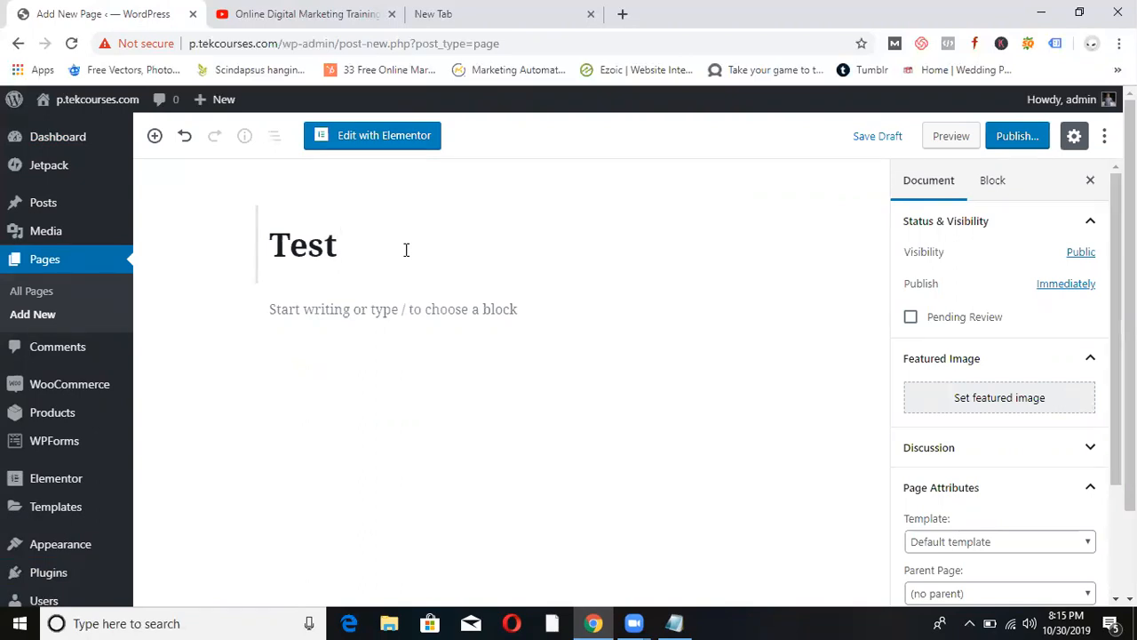
Visit odmt.in in the blank browser tab and examine the layout of its home page and Student Zone page.
click(473, 13)
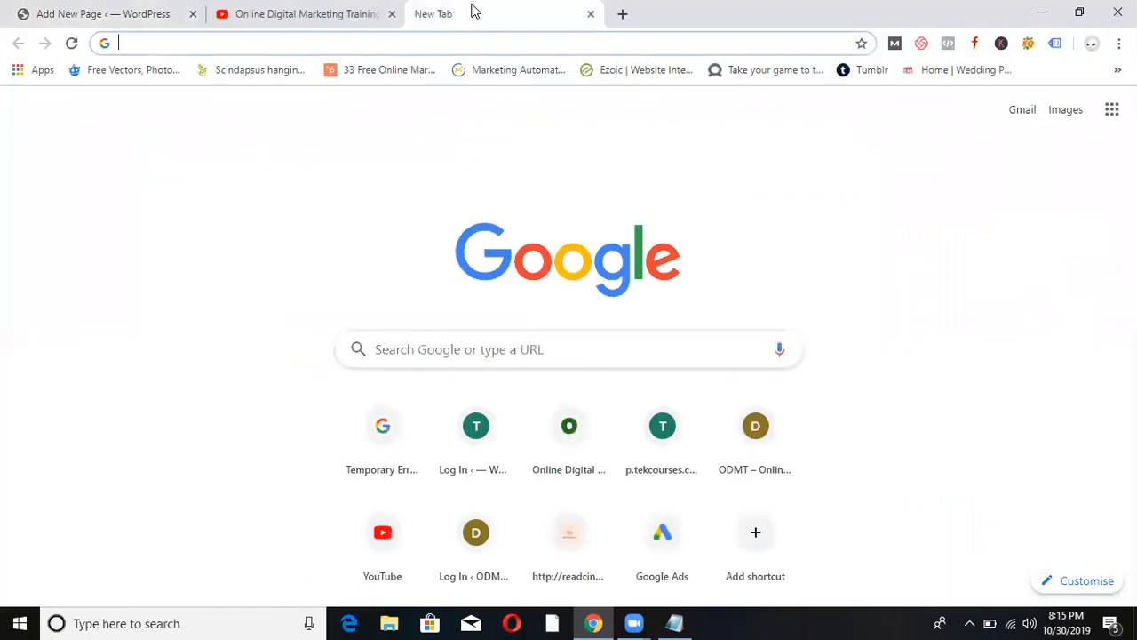
text(odmt.in)
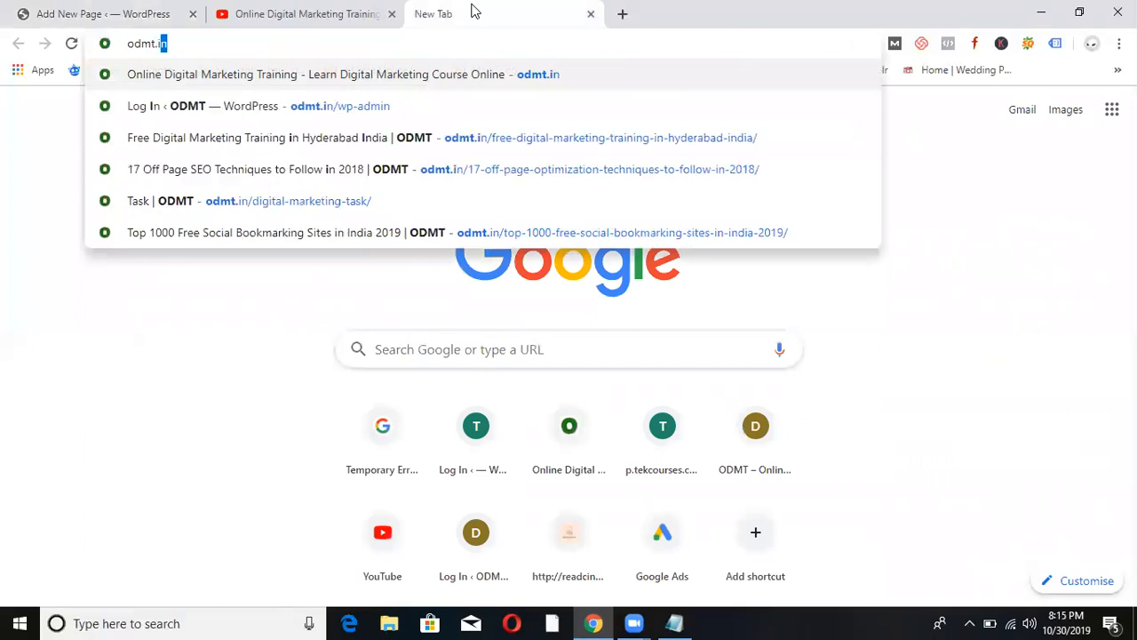
key(Return)
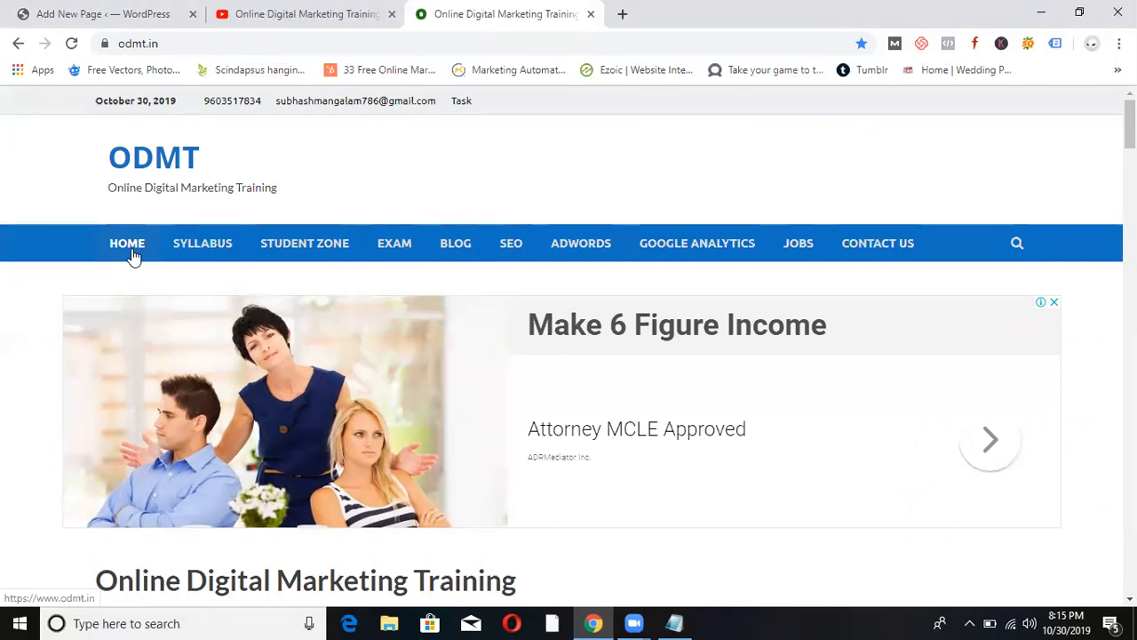
drag(1130, 133, 1111, 119)
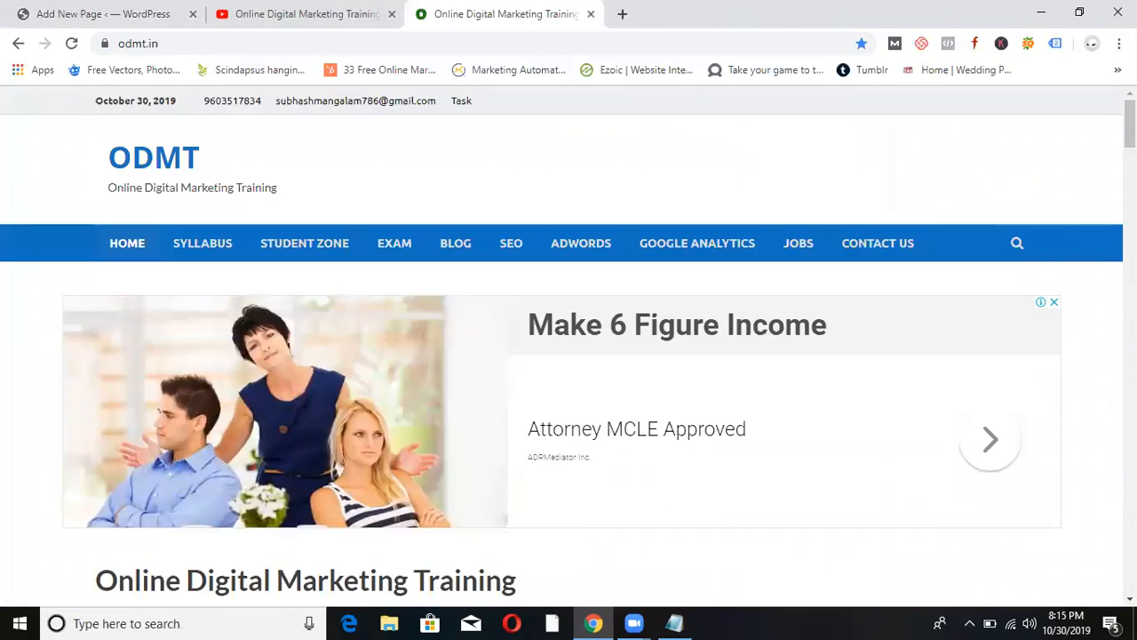
click(276, 249)
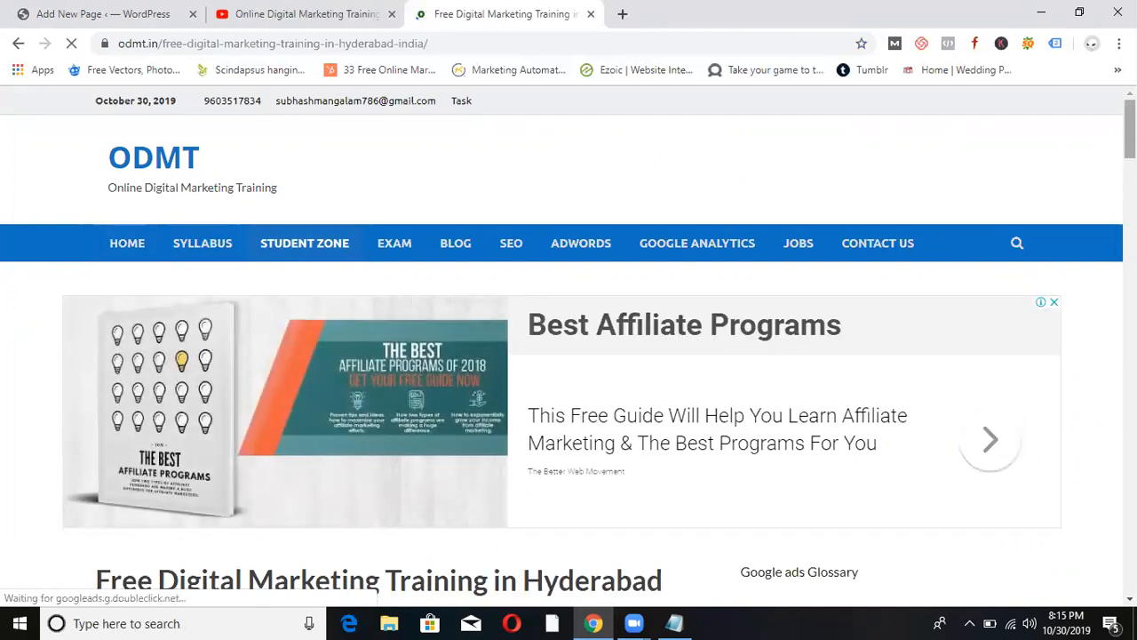
drag(1129, 133, 1130, 145)
scroll(569, 347, down, 3)
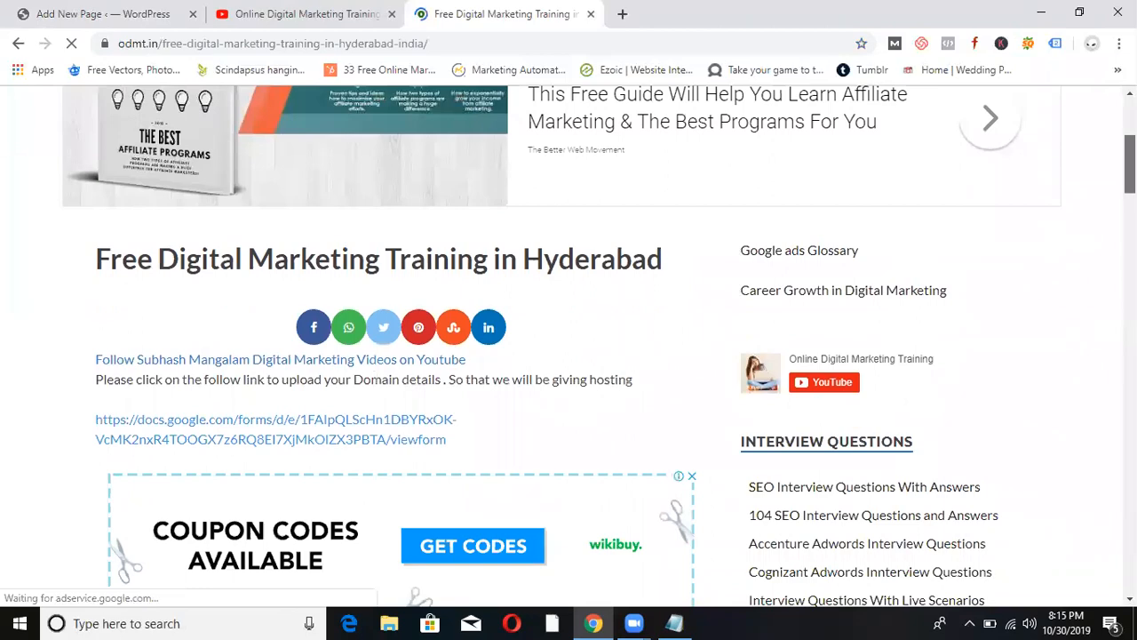
scroll(569, 346, down, 12)
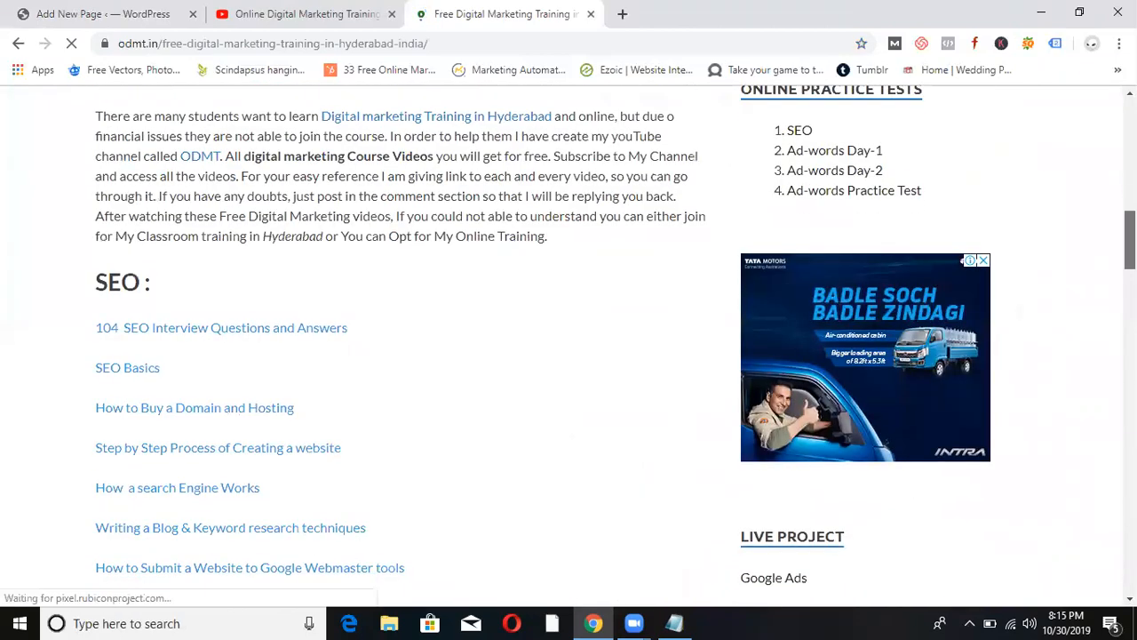
drag(1129, 290, 1129, 130)
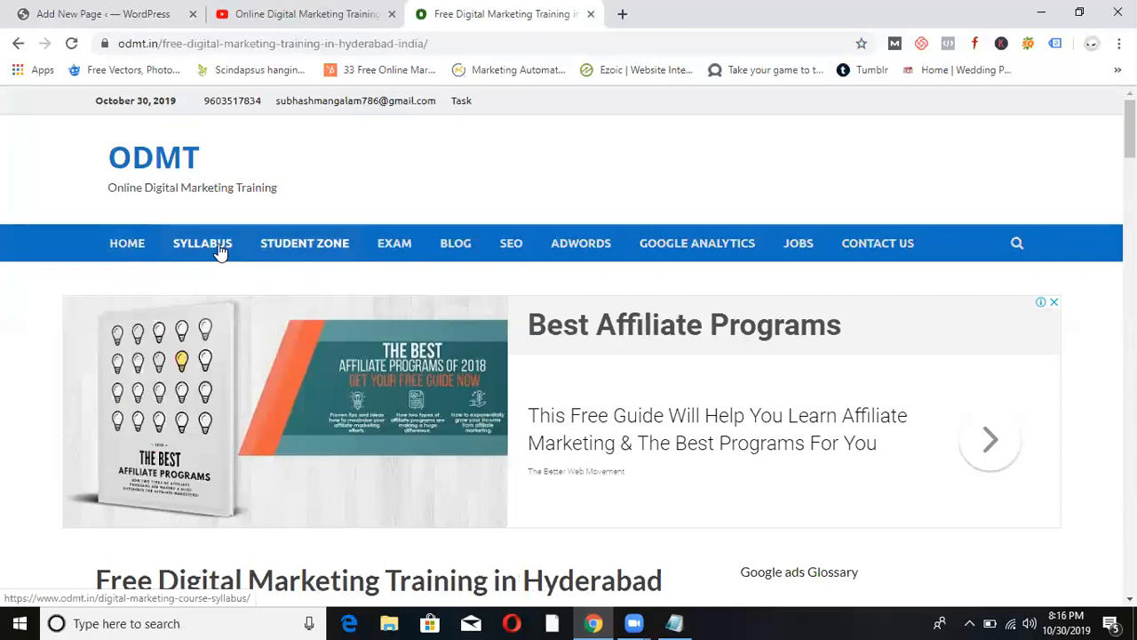
Return to the Test page in WordPress and set its page template to Elementor Full Width.
click(124, 12)
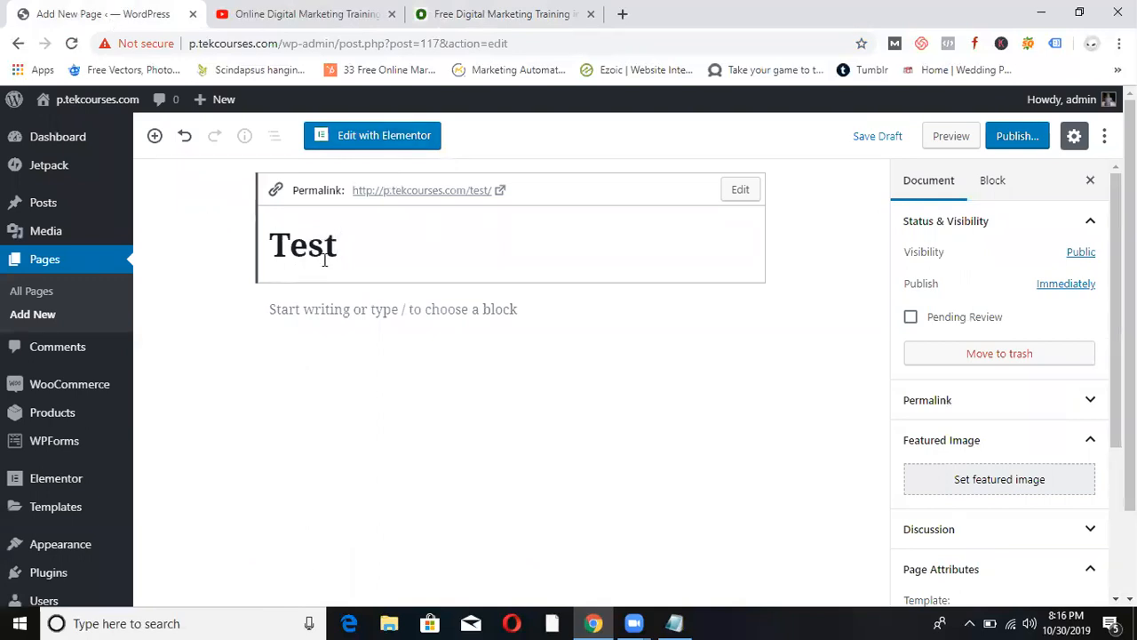
drag(1116, 363, 1116, 445)
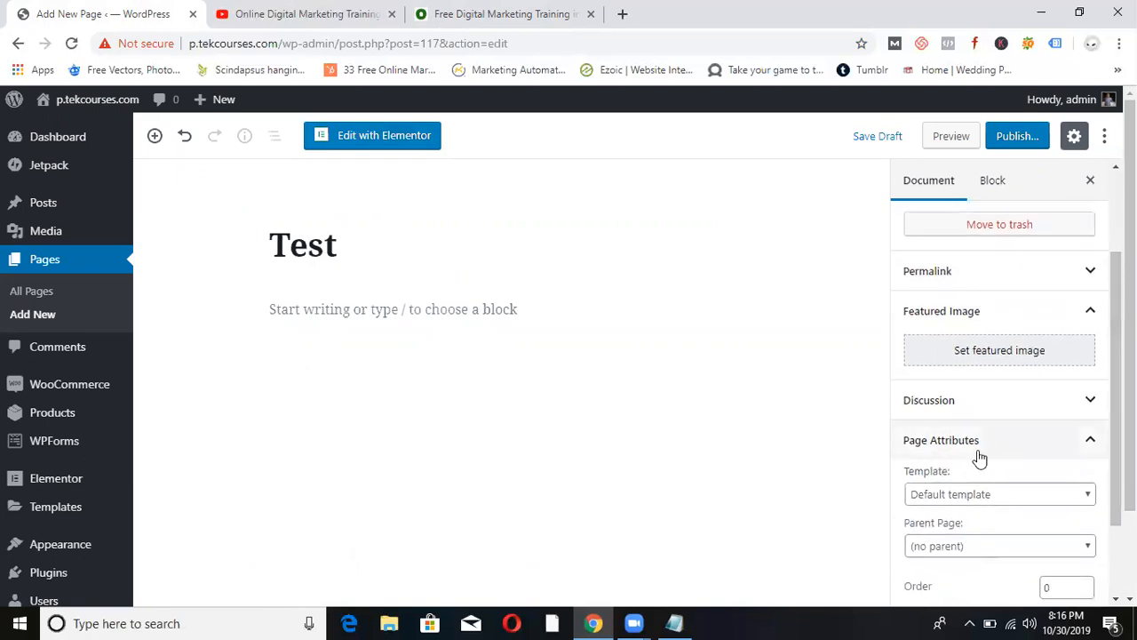
click(1091, 499)
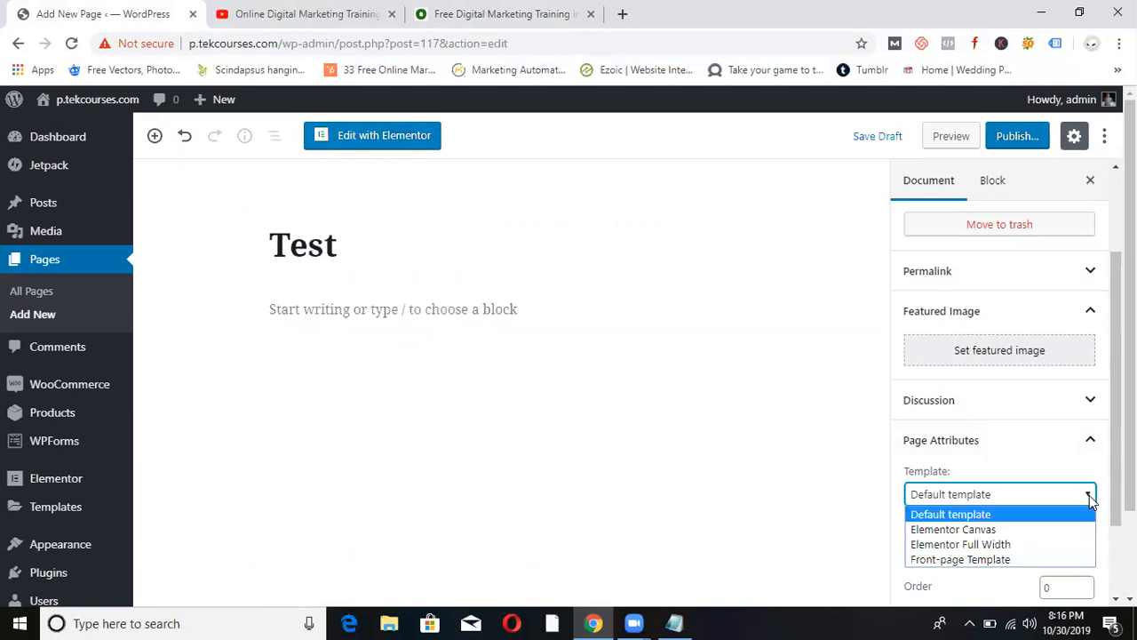
click(990, 545)
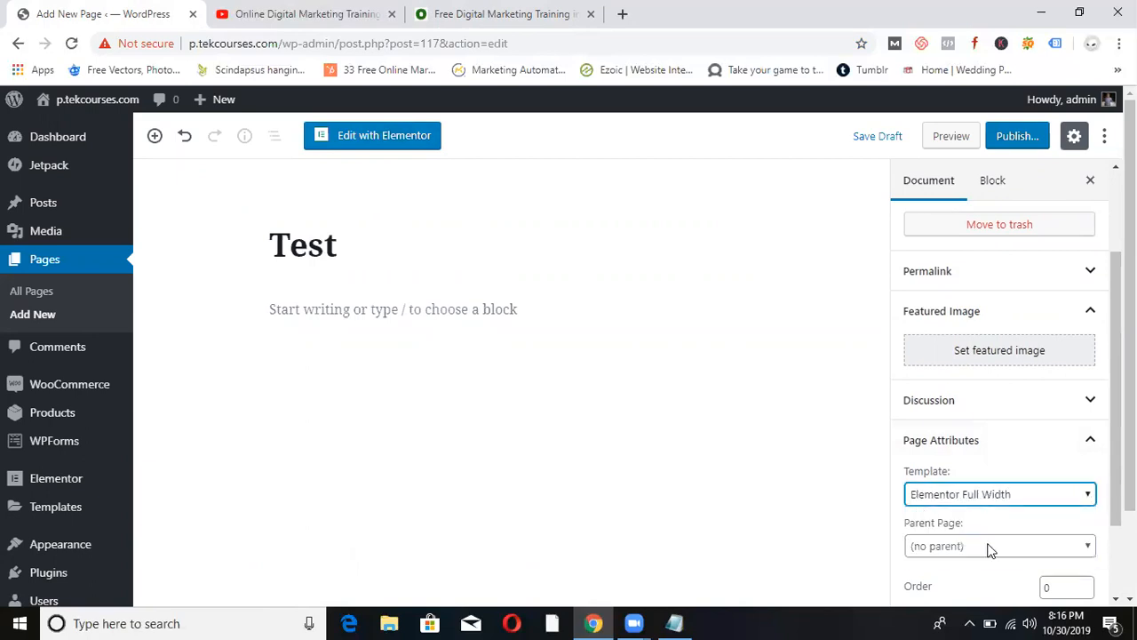
Publish the Test page and confirm the pre-publish check.
click(1018, 136)
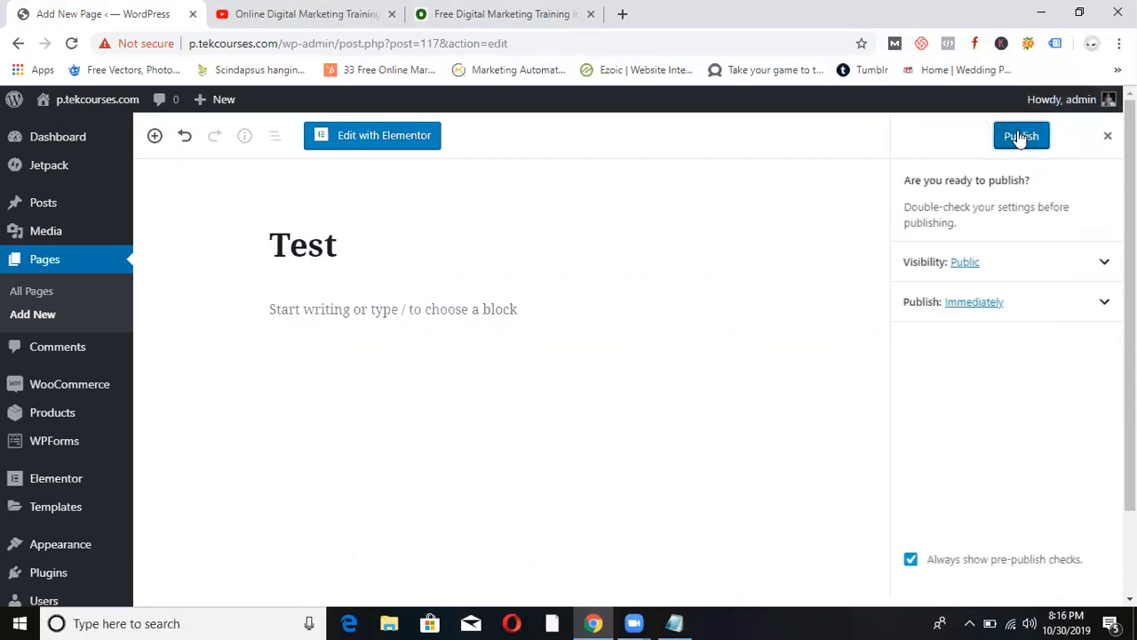
click(1021, 136)
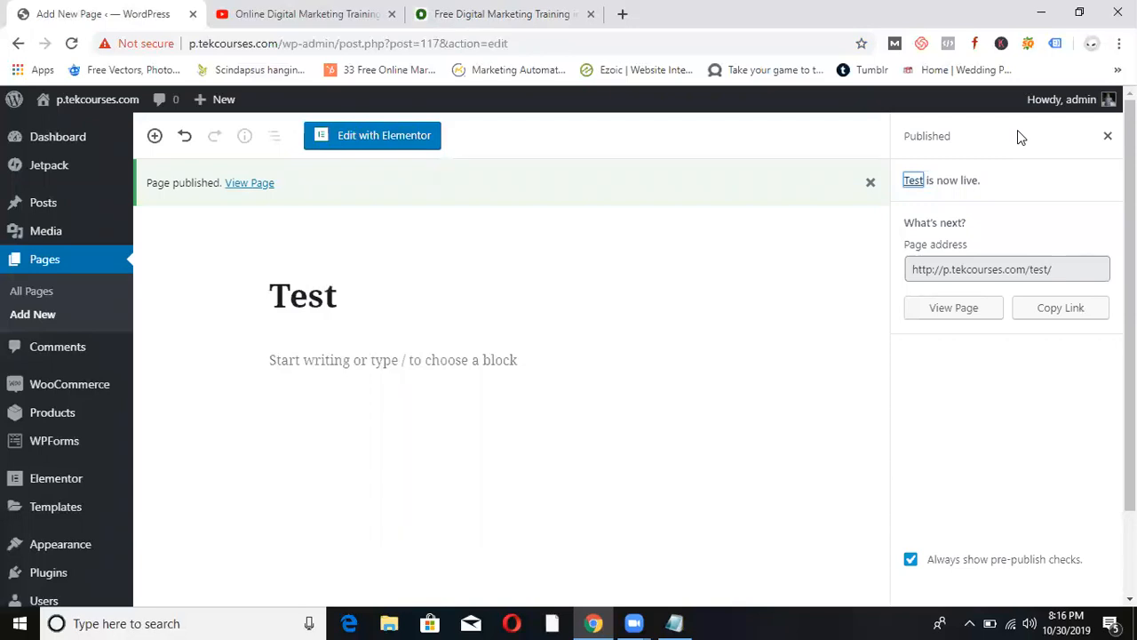
click(667, 307)
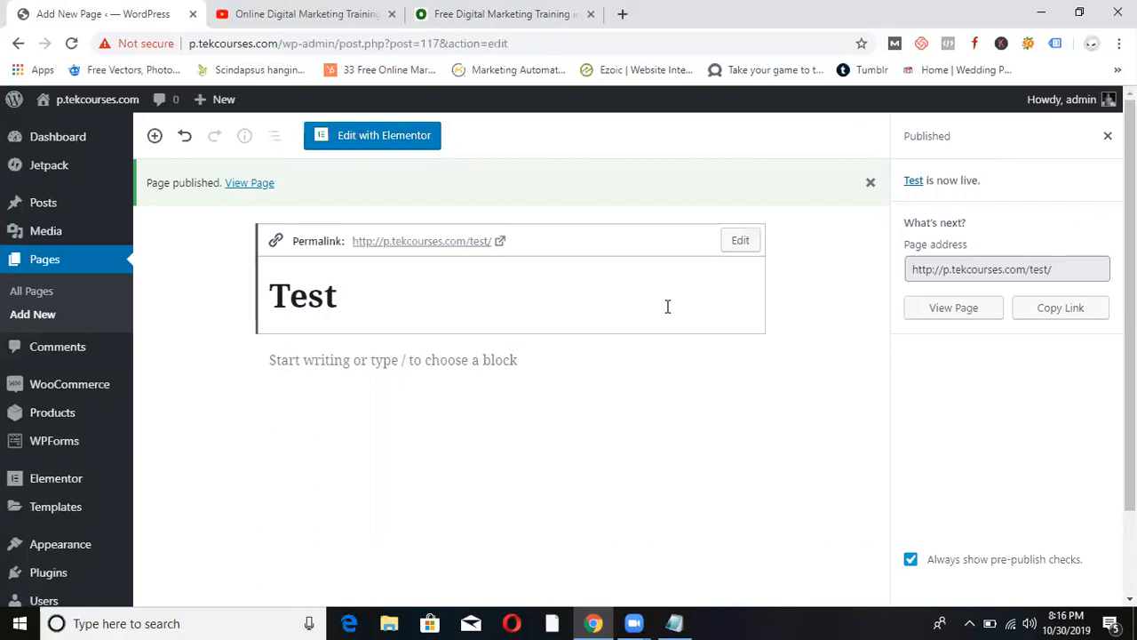
Switch to the ODMT site's Student Zone page and examine its content and sidebar layout.
mouse_move(328, 360)
click(485, 16)
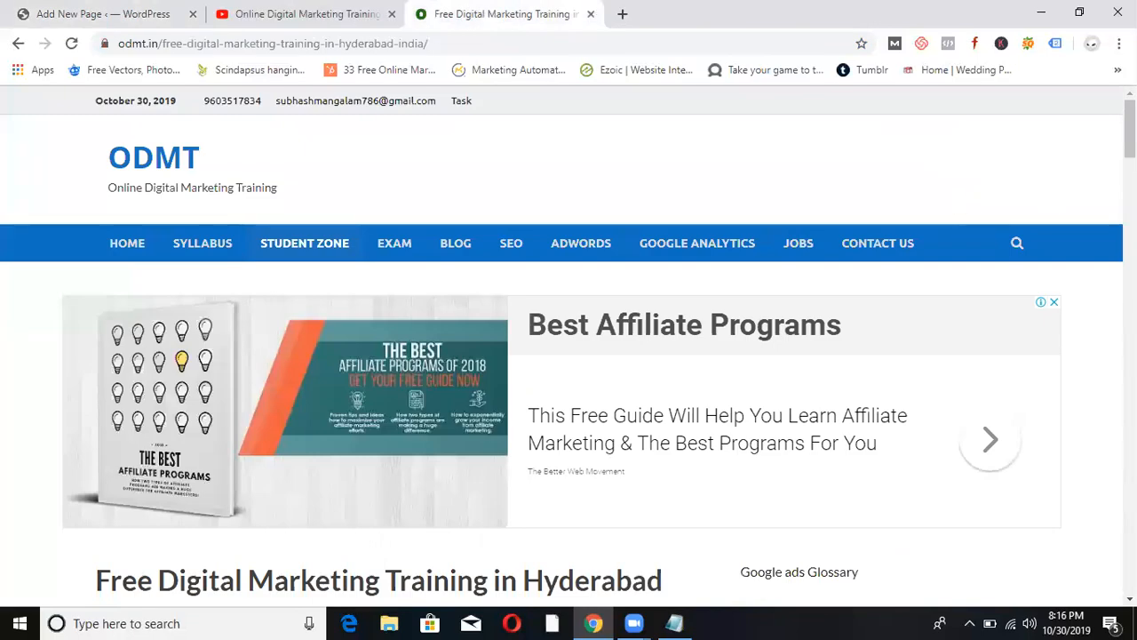
drag(1130, 131, 1130, 192)
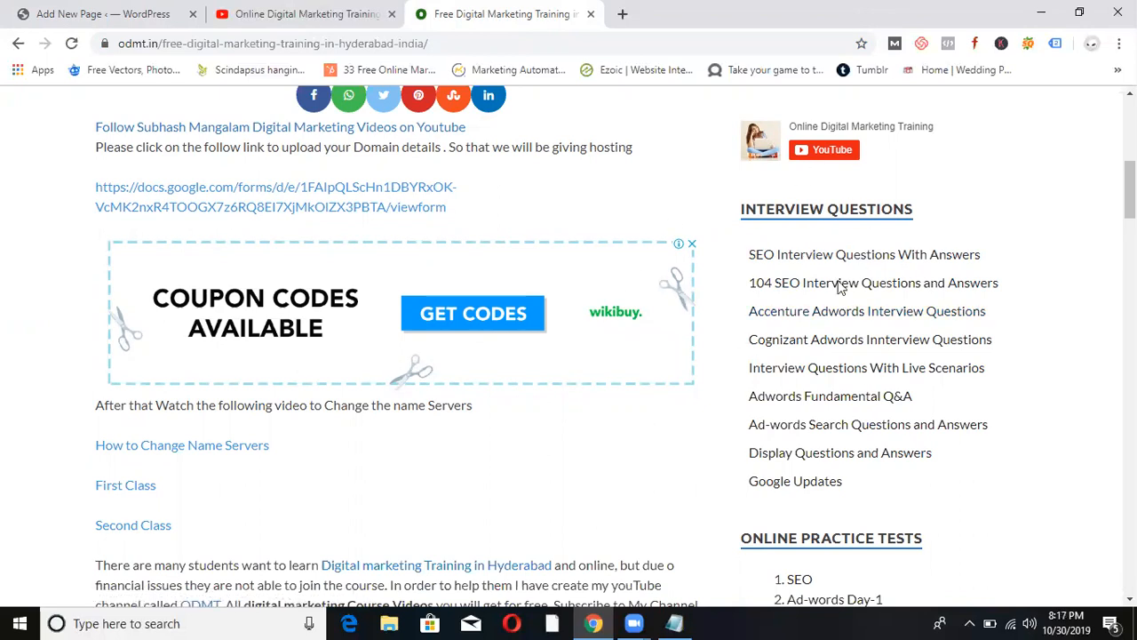
Return to the Test page in WordPress, open it for editing with Elementor and add a section with two equal columns.
click(102, 10)
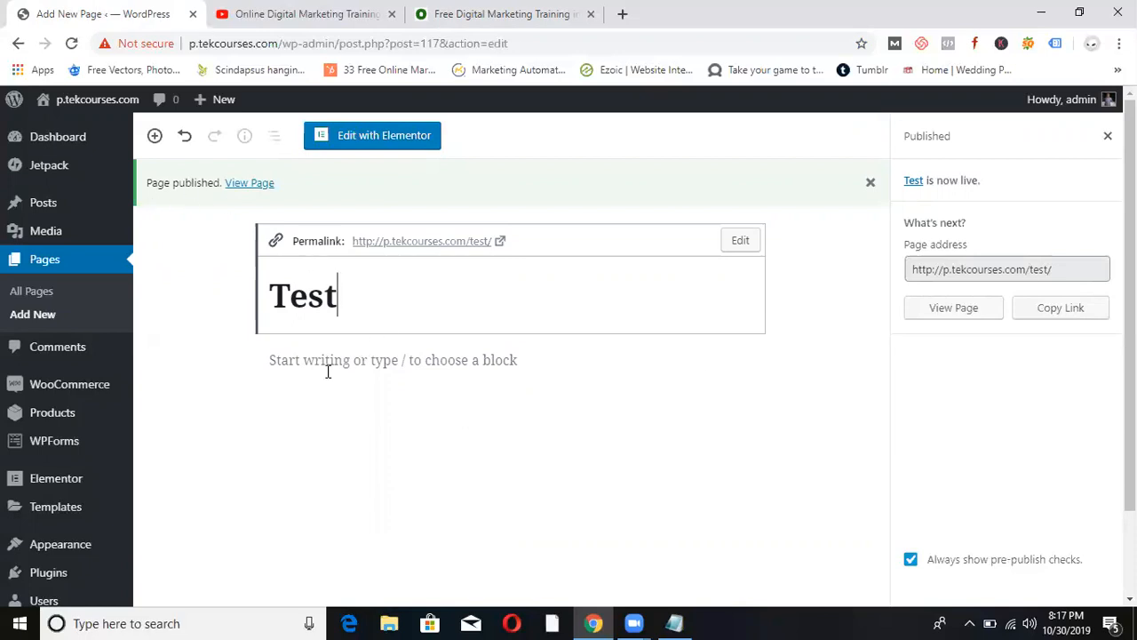
mouse_move(327, 372)
click(352, 140)
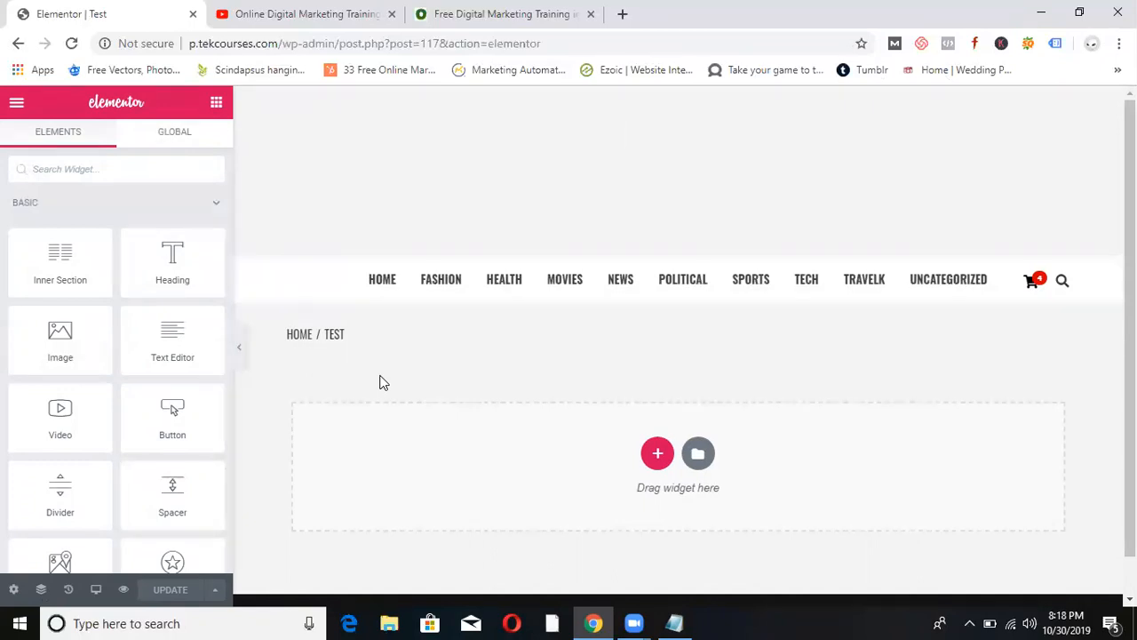
click(657, 455)
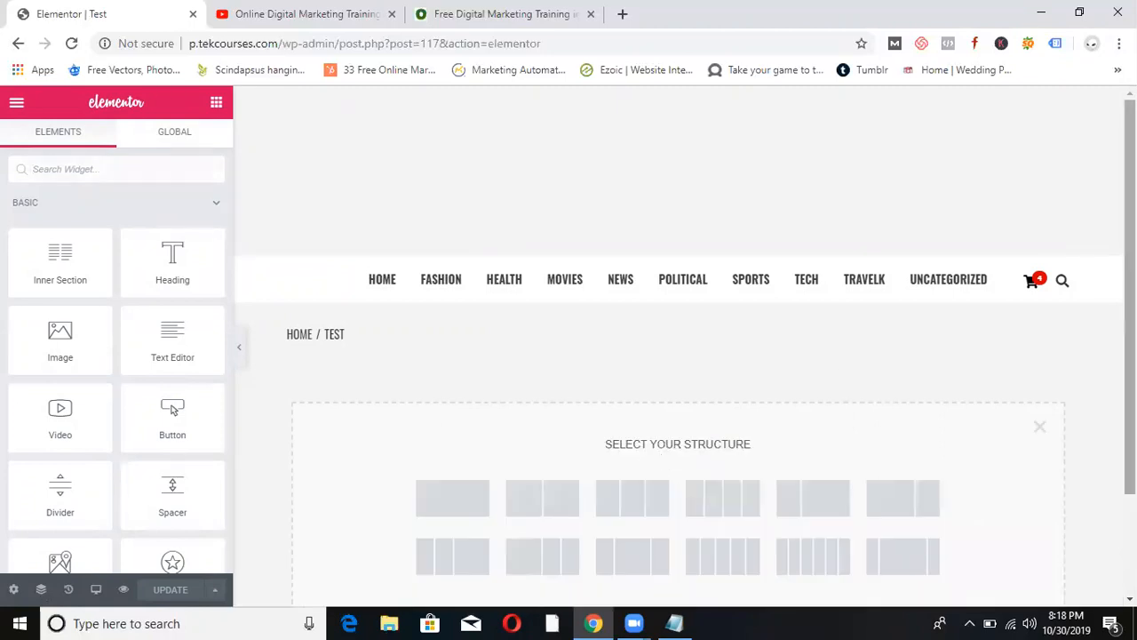
scroll(1105, 376, down, 2)
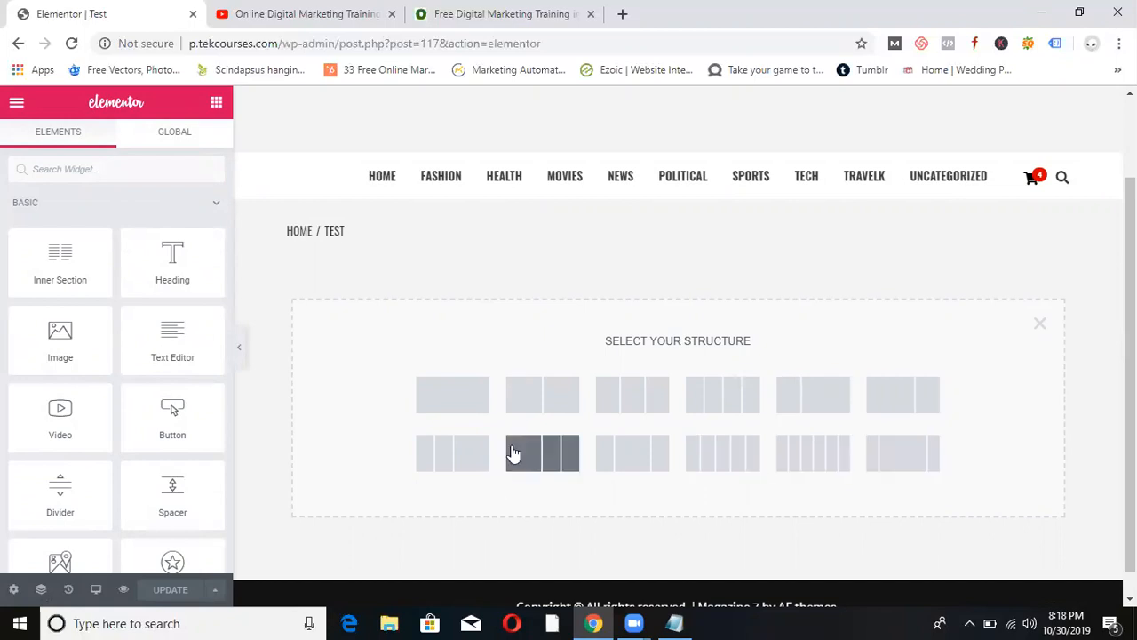
click(530, 415)
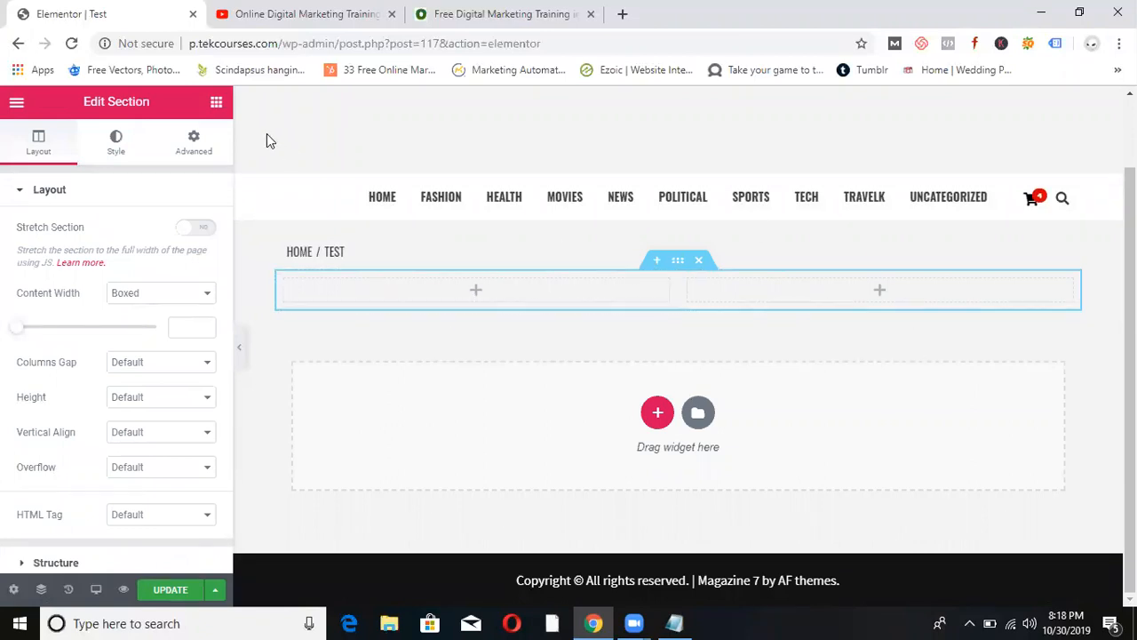
Show the Elementor widget list and examine the available Basic and General widgets.
click(215, 104)
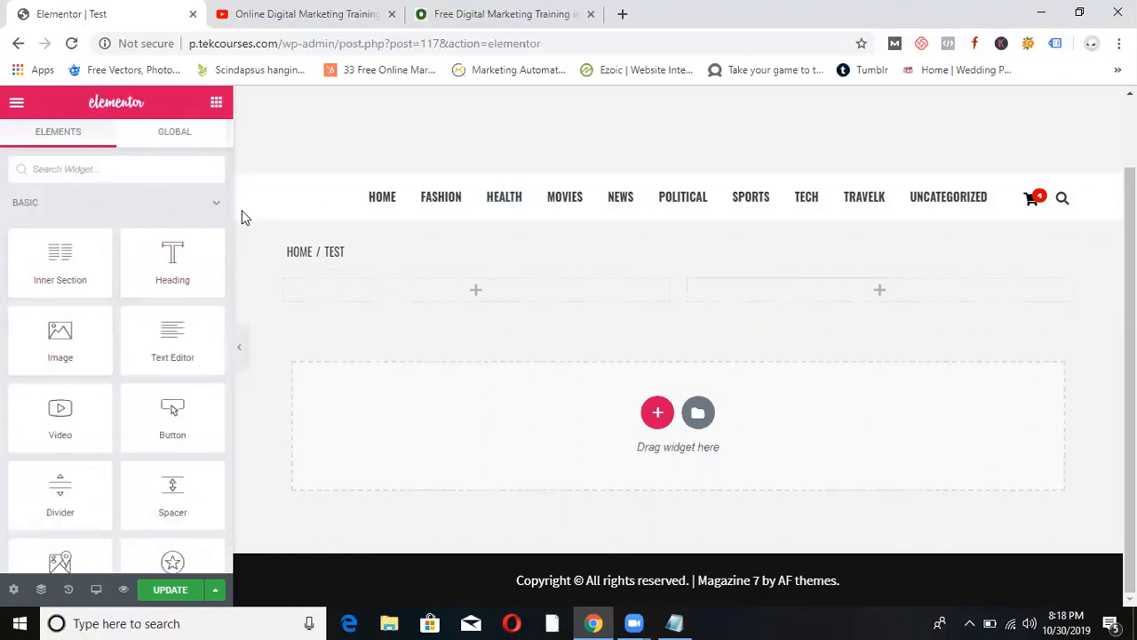
drag(227, 202, 213, 170)
scroll(227, 234, down, 2)
scroll(219, 271, down, 3)
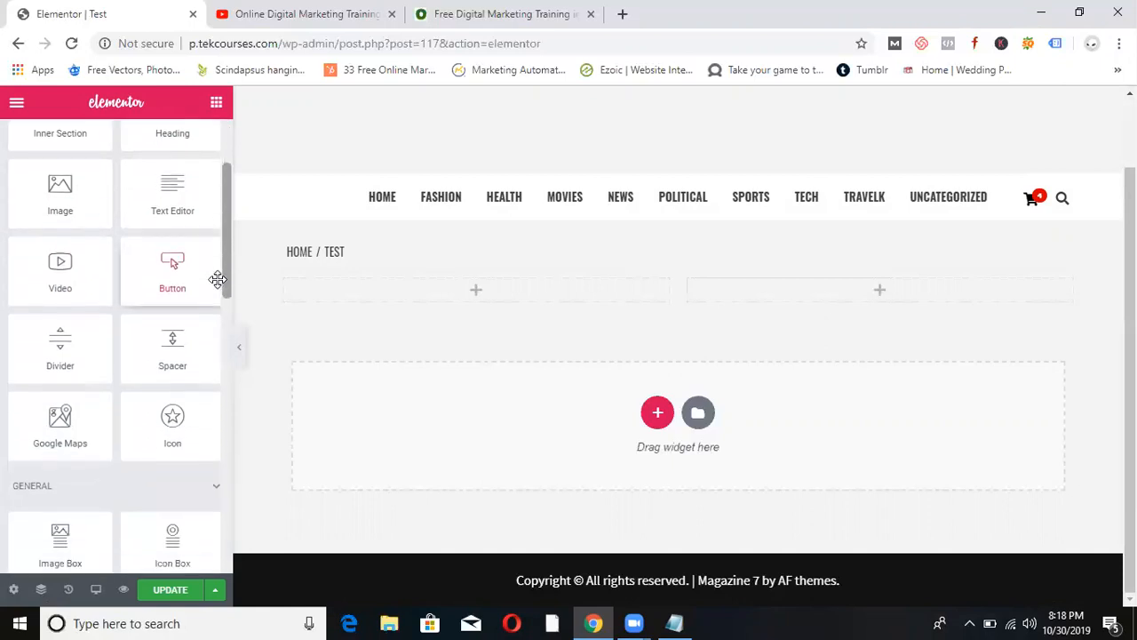
scroll(214, 345, down, 1)
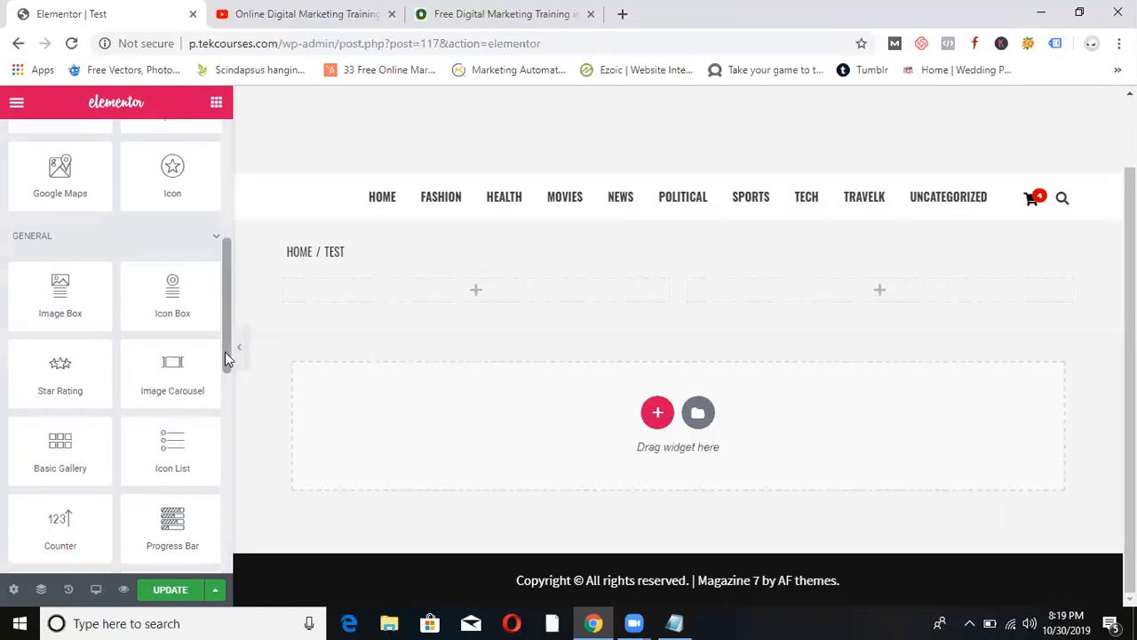
scroll(220, 373, down, 3)
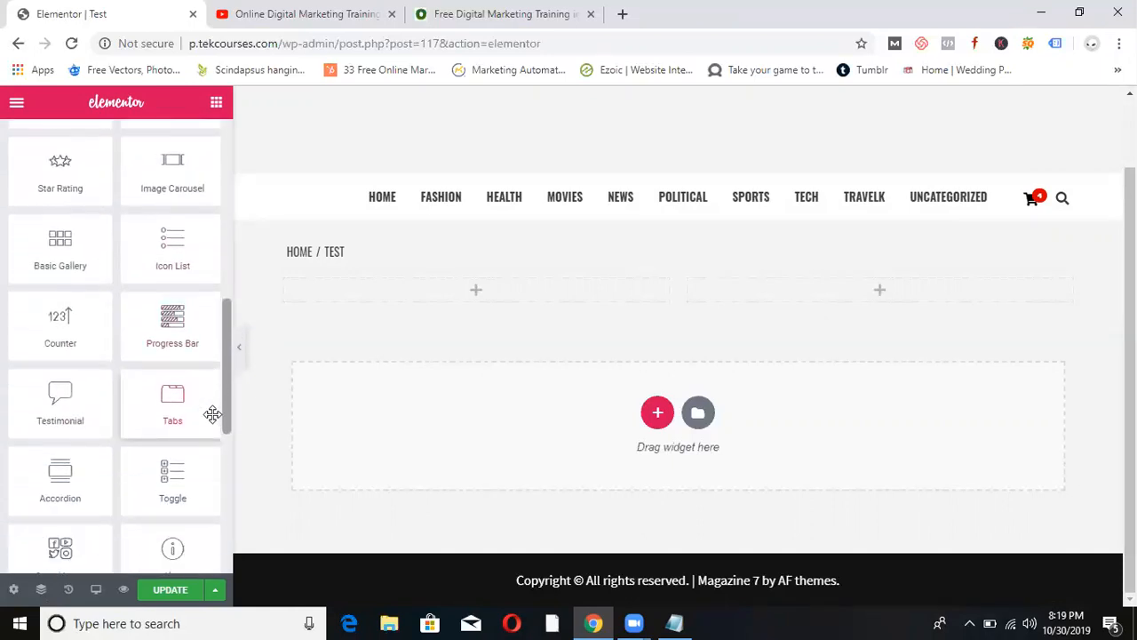
scroll(212, 418, down, 1)
scroll(214, 444, down, 2)
scroll(214, 453, down, 3)
scroll(221, 525, up, 5)
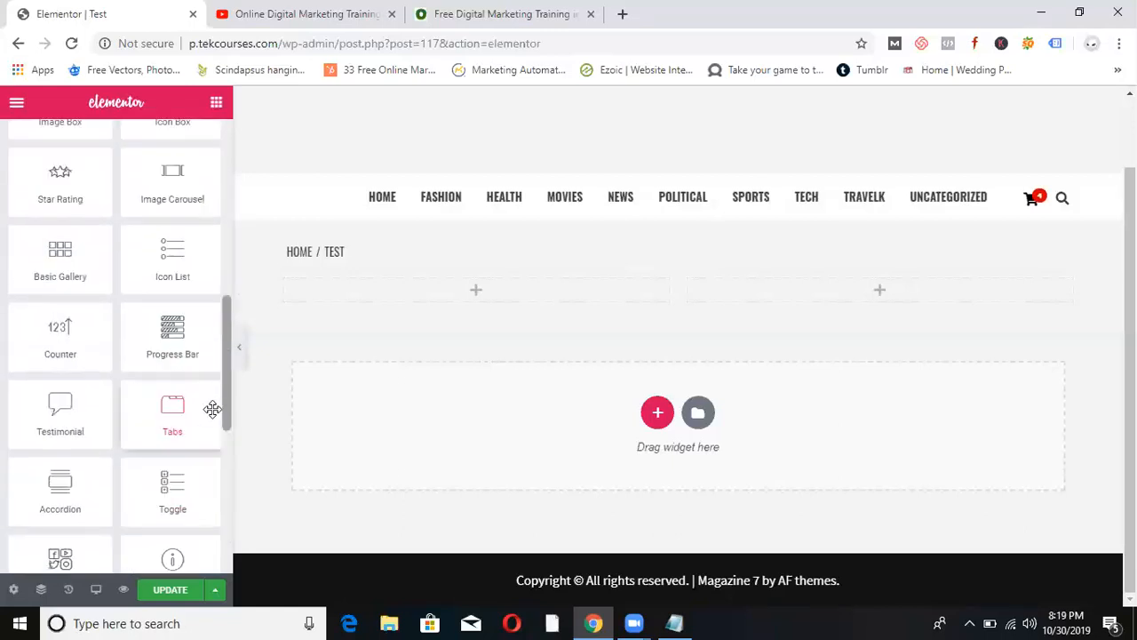
scroll(211, 373, up, 3)
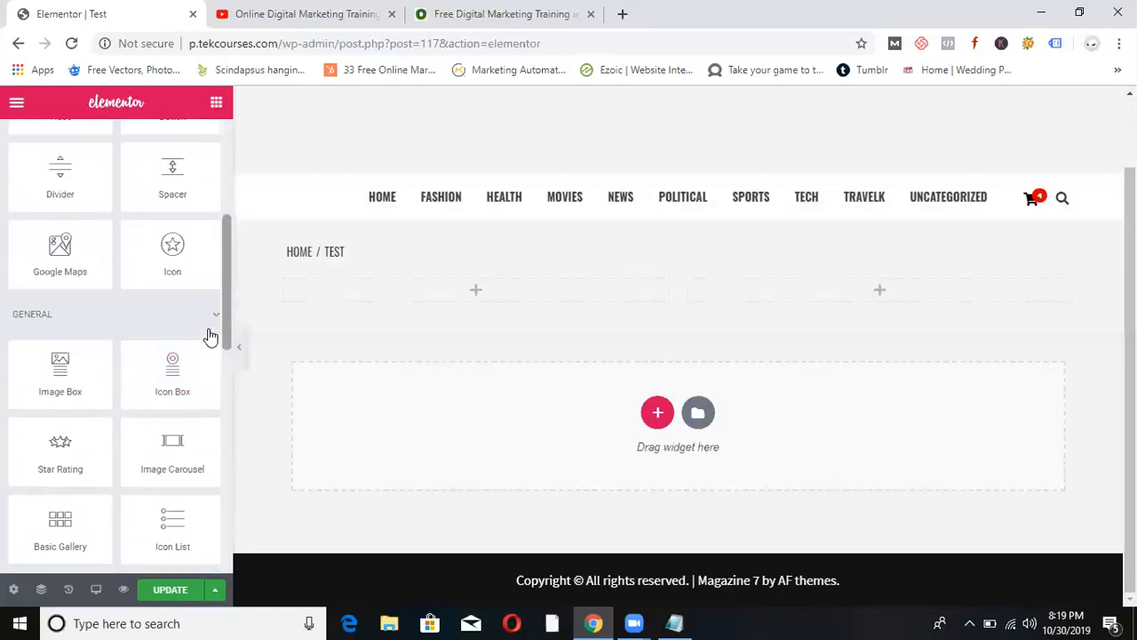
scroll(211, 284, up, 4)
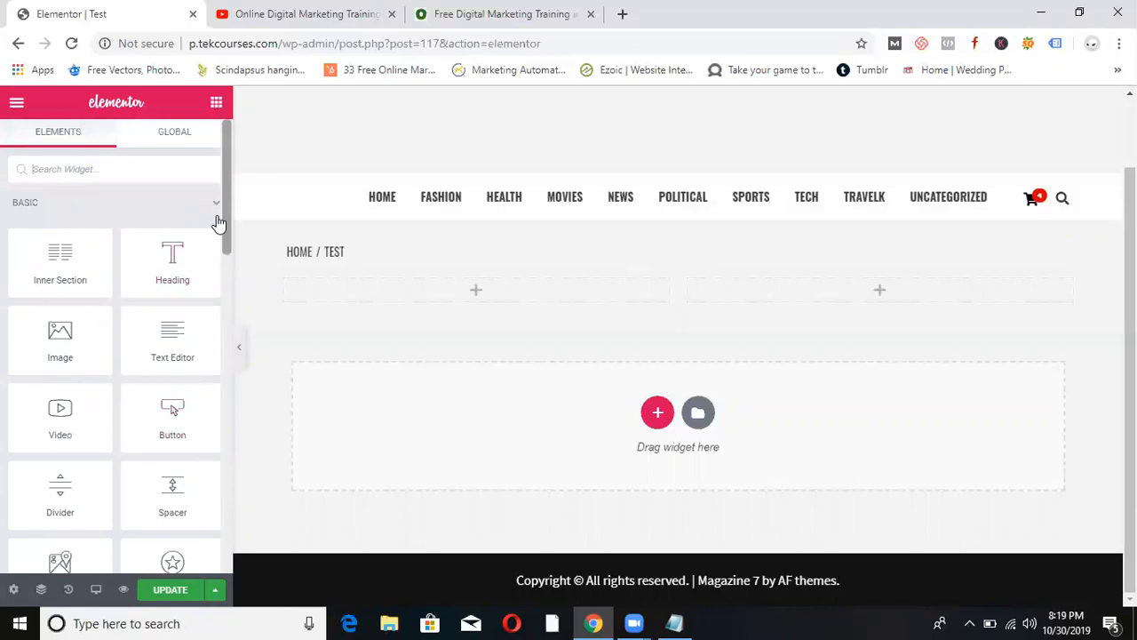
scroll(223, 245, down, 1)
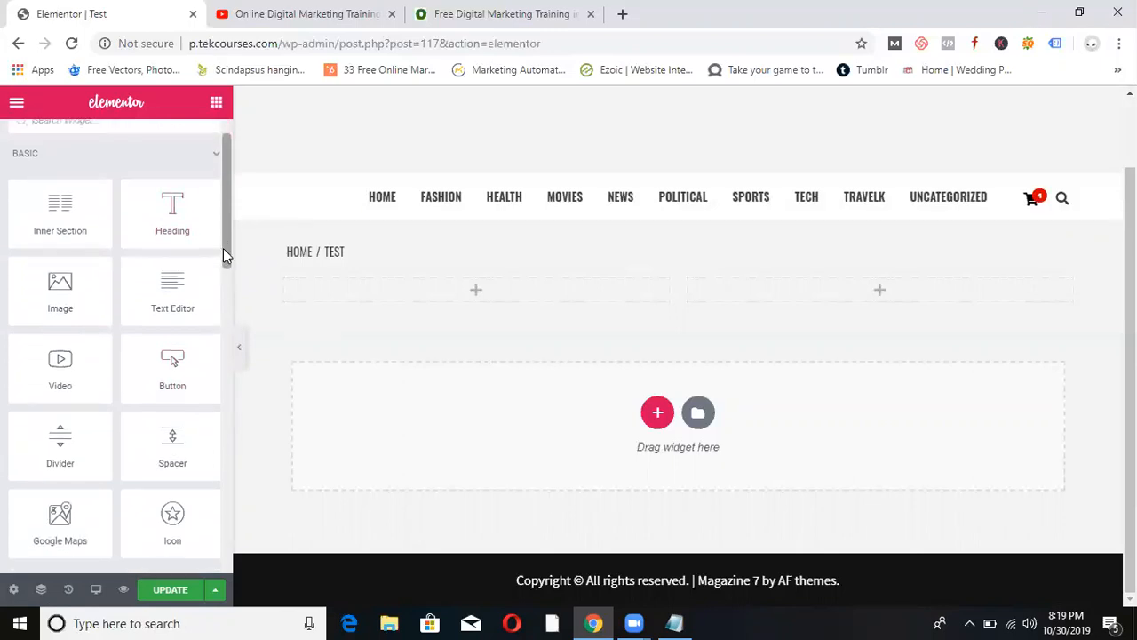
drag(223, 282, 221, 228)
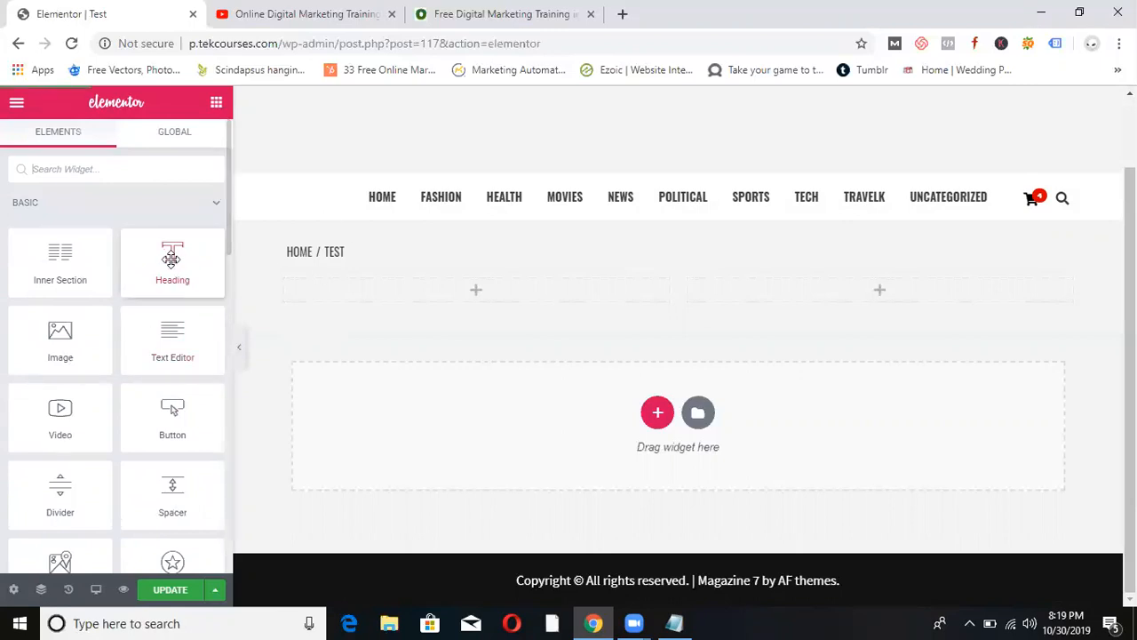
Place an Image widget in the section's first column and a Video widget in its second column.
drag(60, 342, 470, 302)
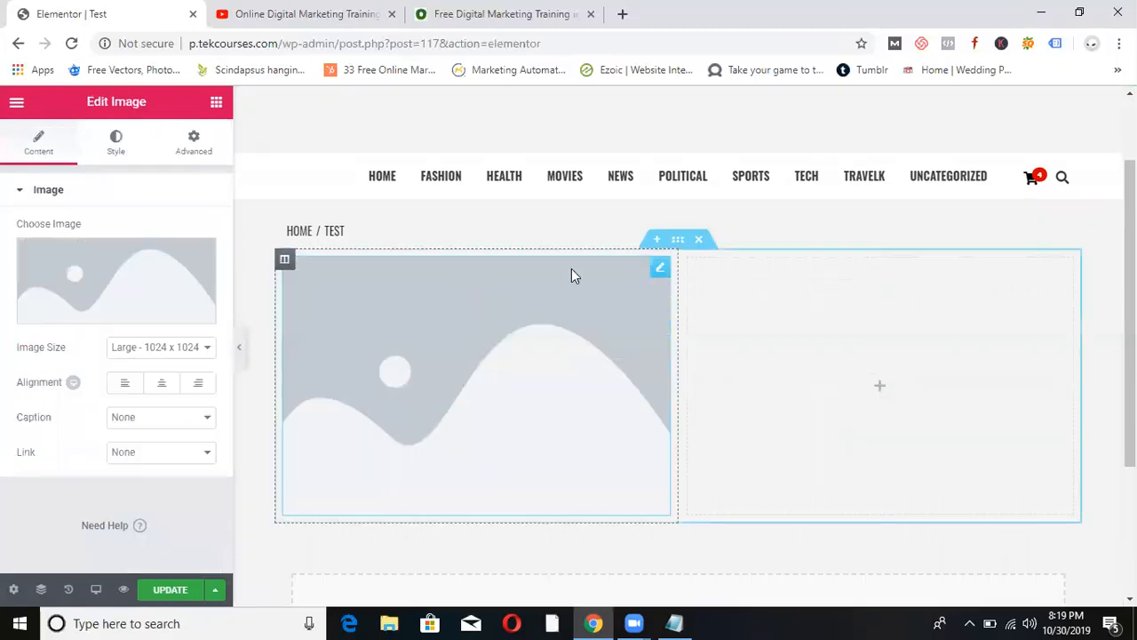
click(1017, 307)
drag(64, 411, 892, 374)
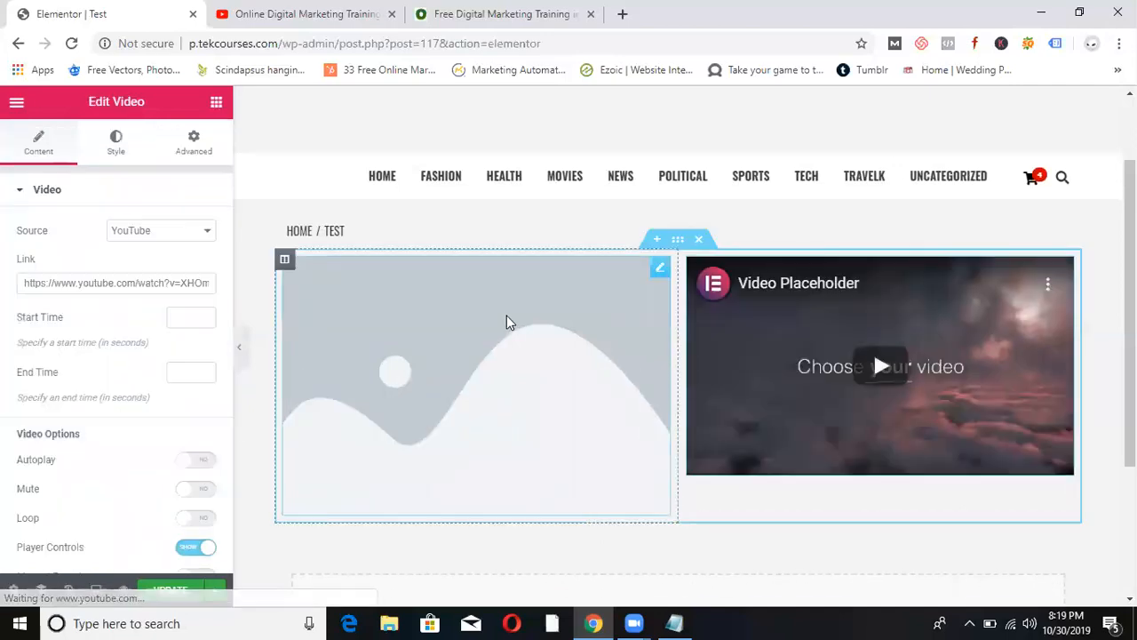
Insert team_3.jpg from the media library as the picture of the Image widget.
click(657, 275)
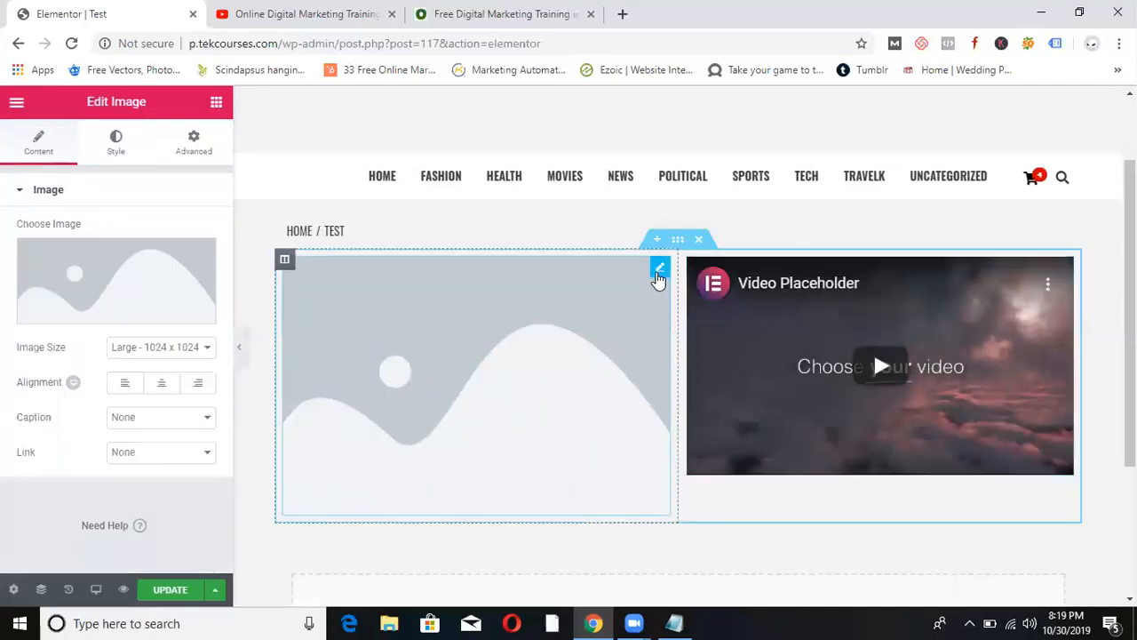
click(423, 322)
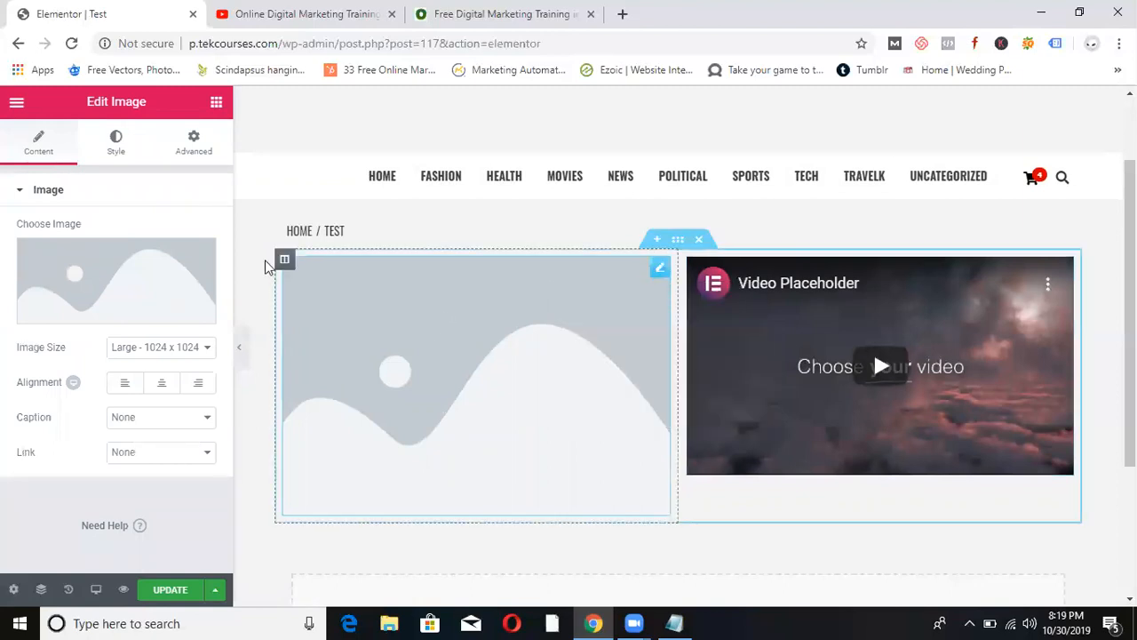
click(95, 310)
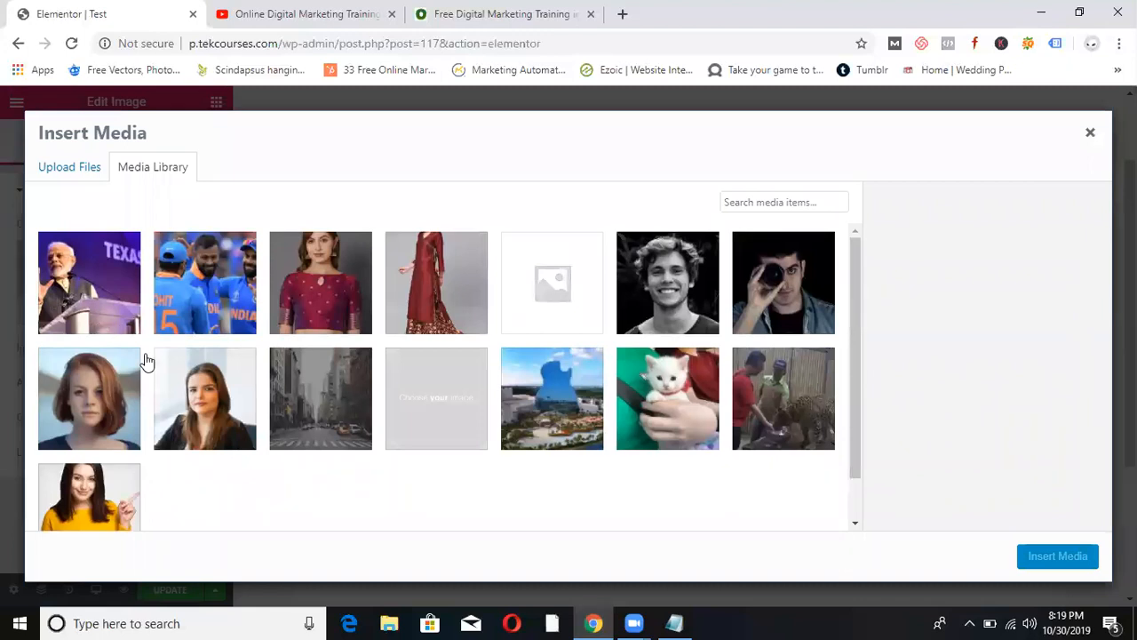
click(100, 398)
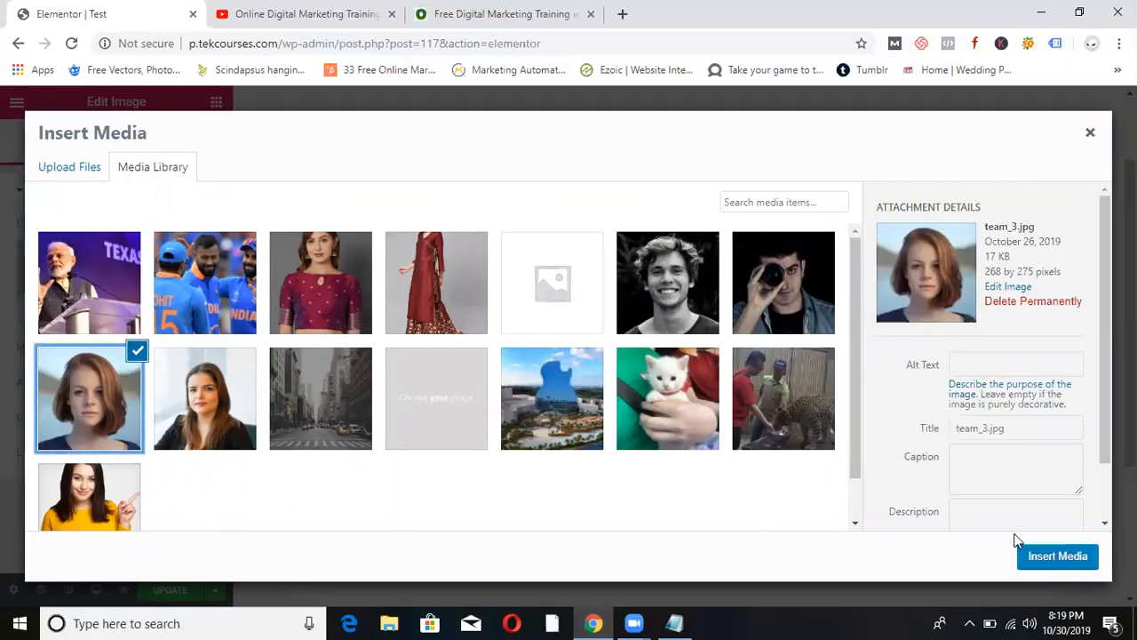
click(1036, 562)
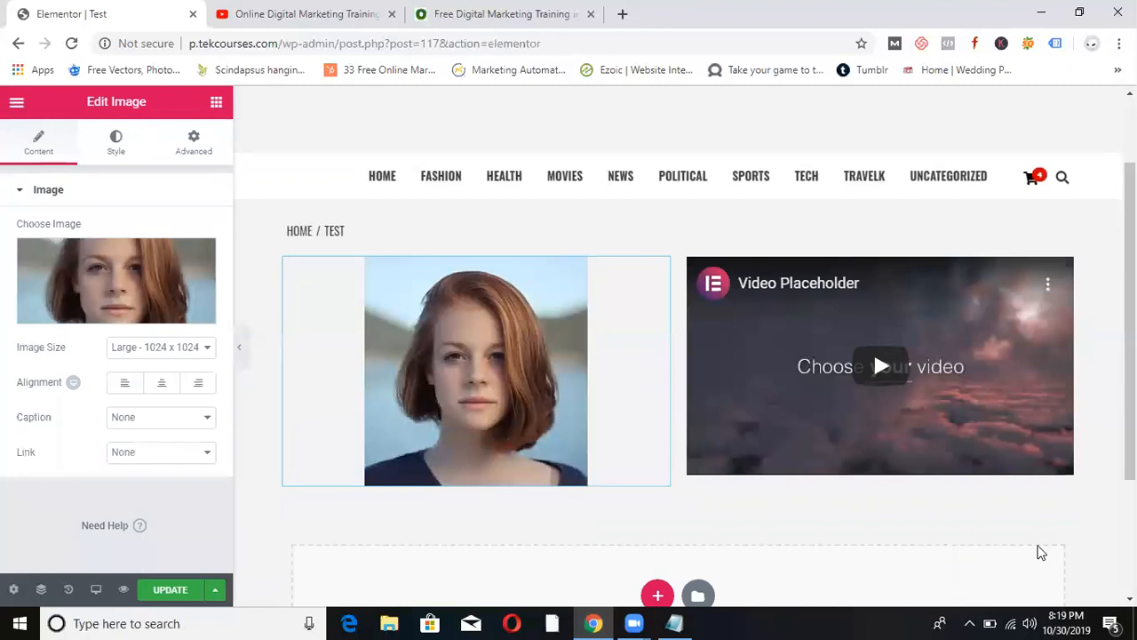
Open the "How To Create Twitter Ads" video on the ODMT YouTube channel, copy its URL and pause the playback.
click(294, 14)
click(353, 44)
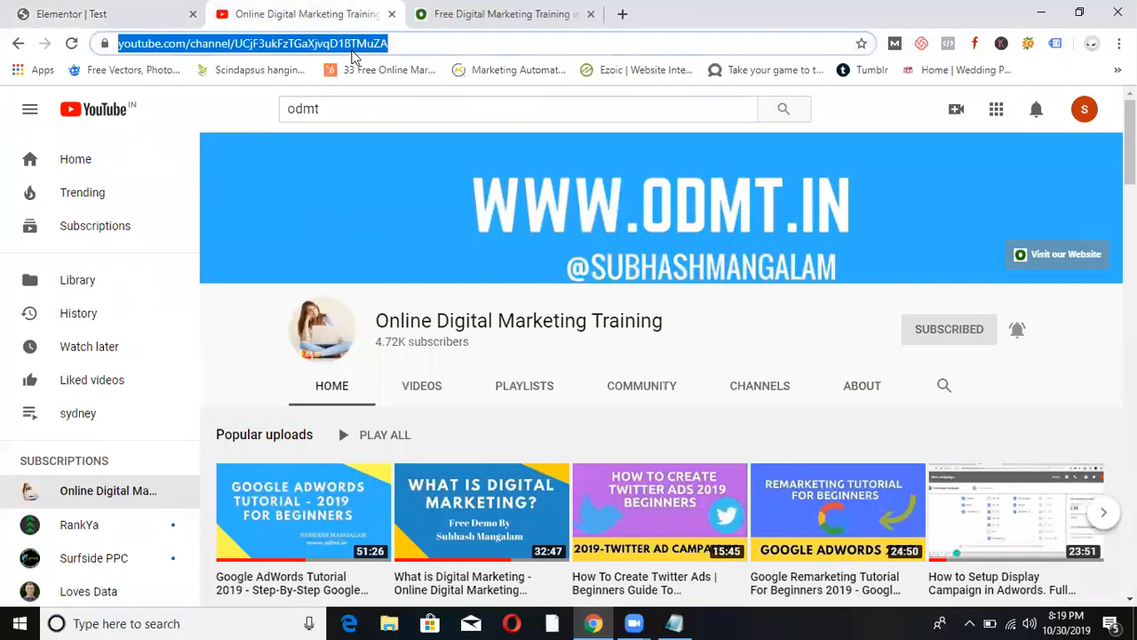
click(649, 513)
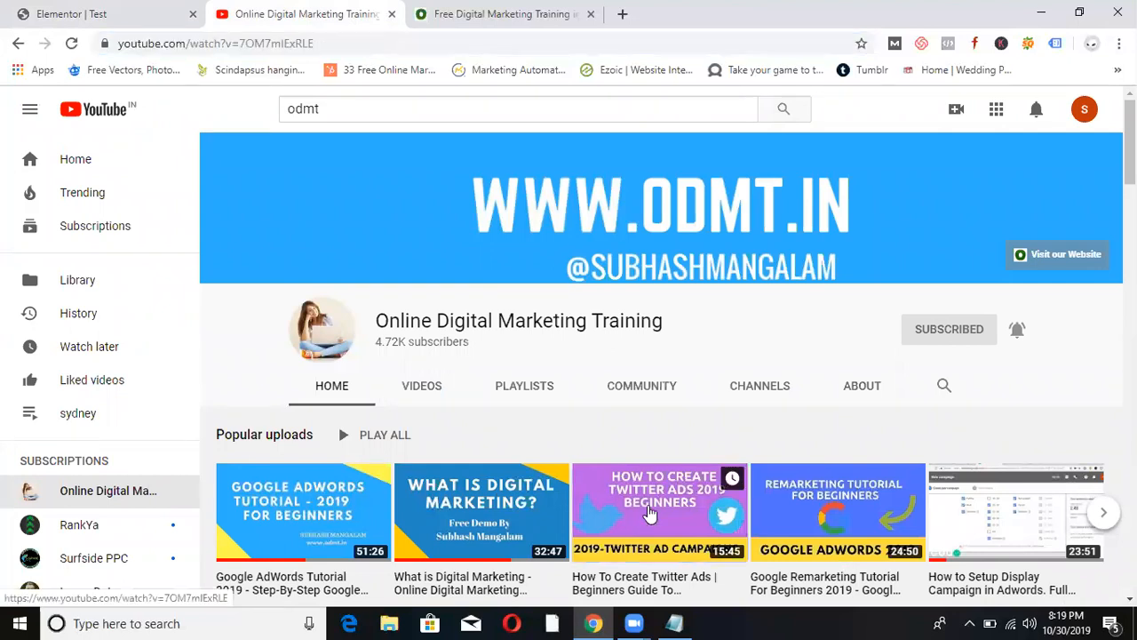
click(325, 42)
key(ctrl+c)
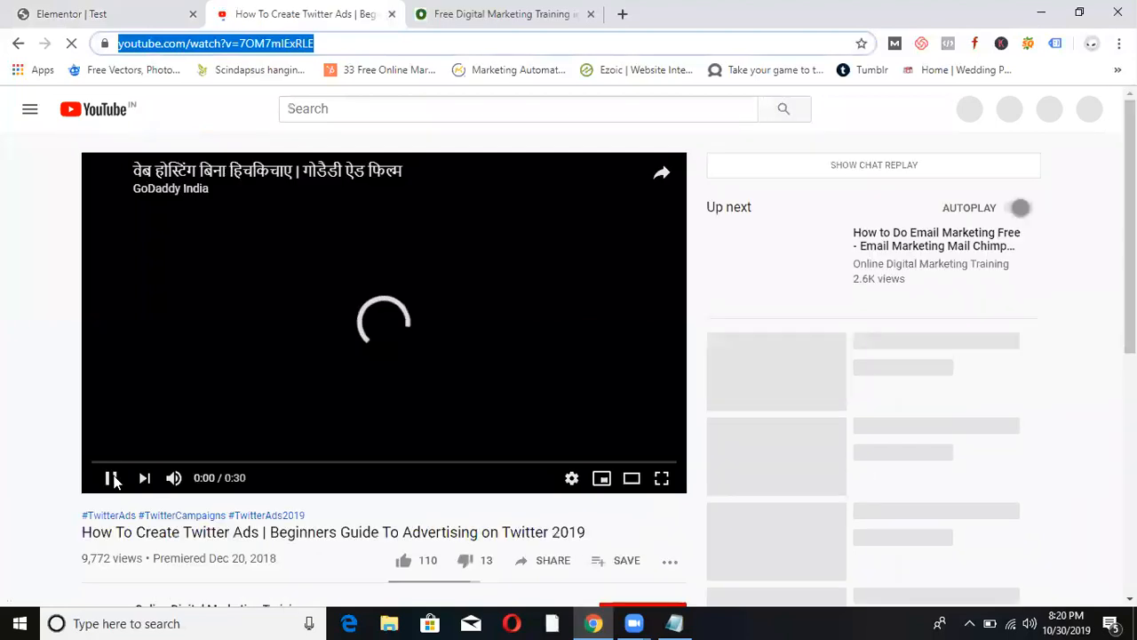
click(110, 480)
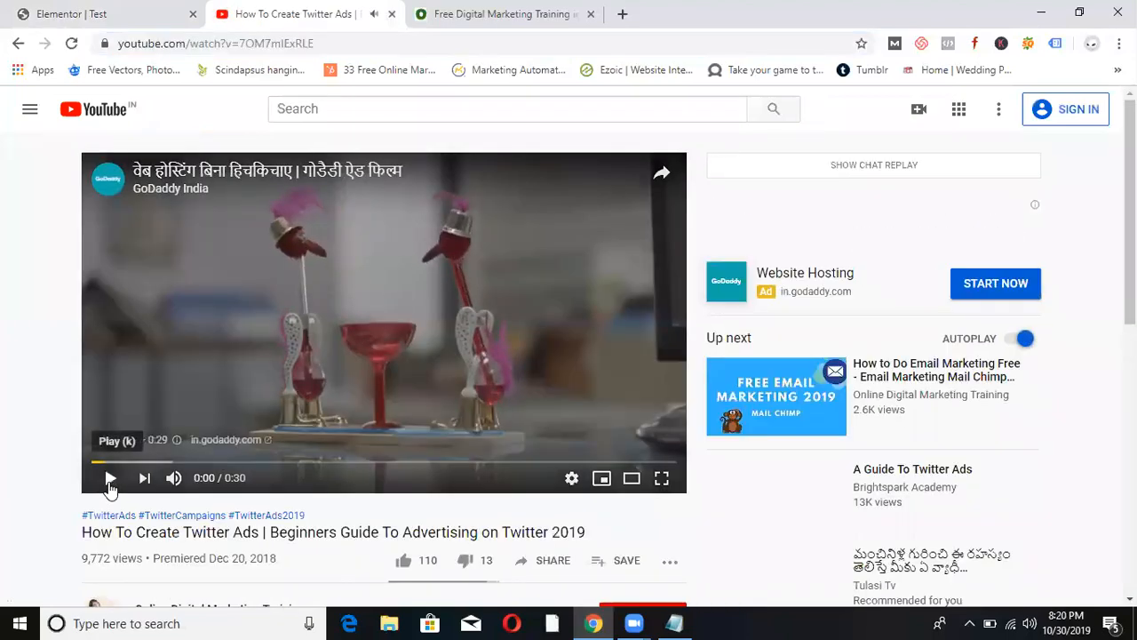
Return to the Elementor page and replace the Video widget's YouTube link with the copied Twitter Ads video URL.
click(104, 11)
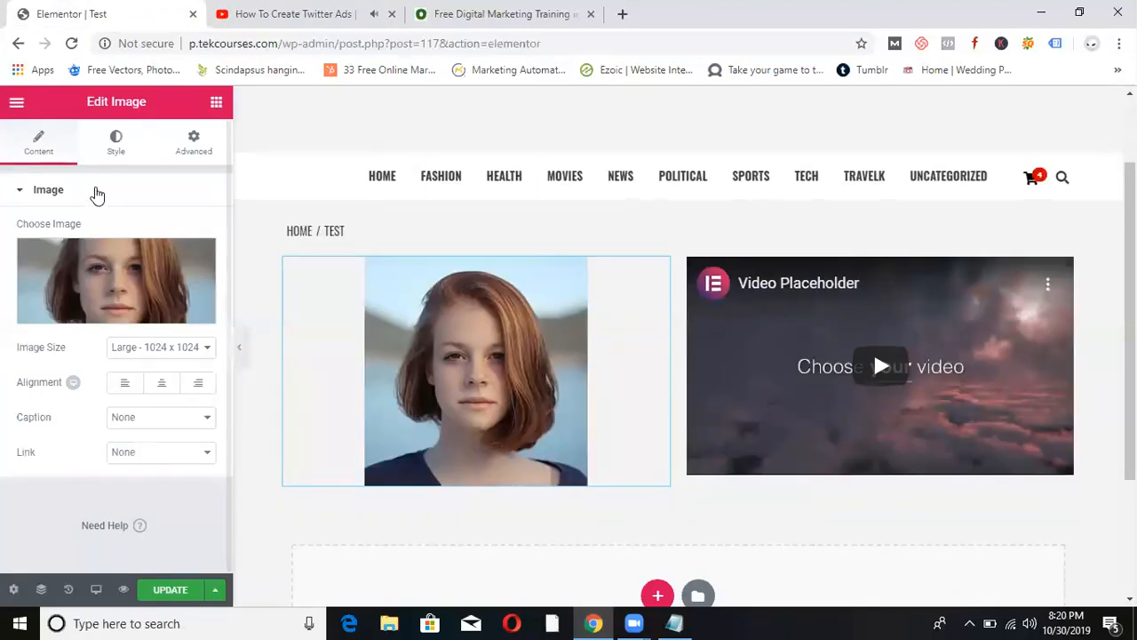
click(834, 411)
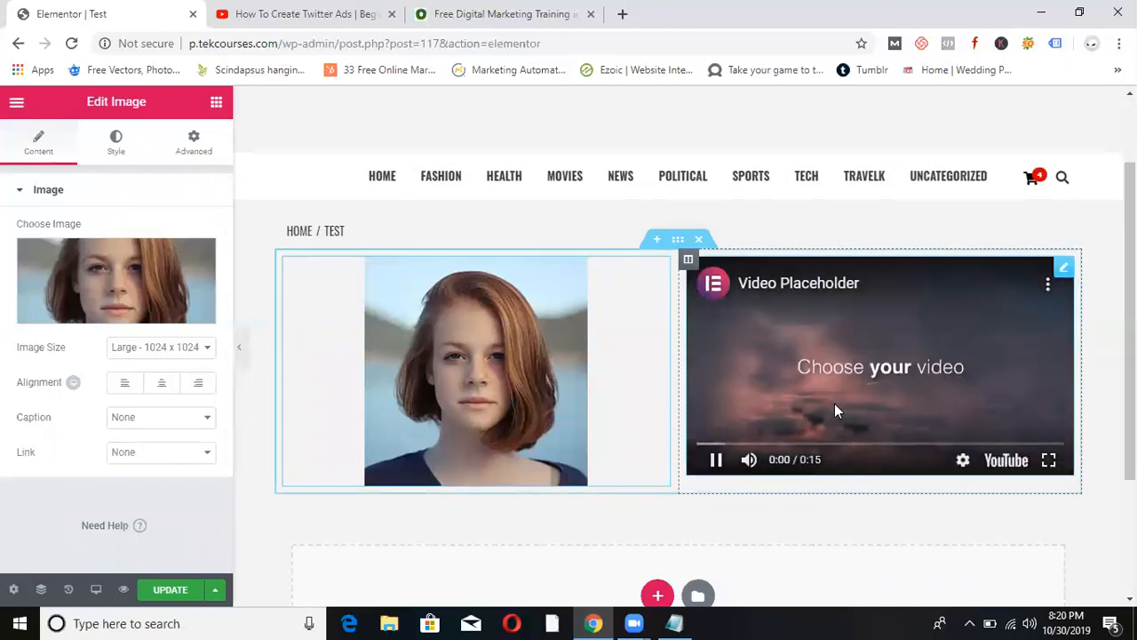
click(1064, 269)
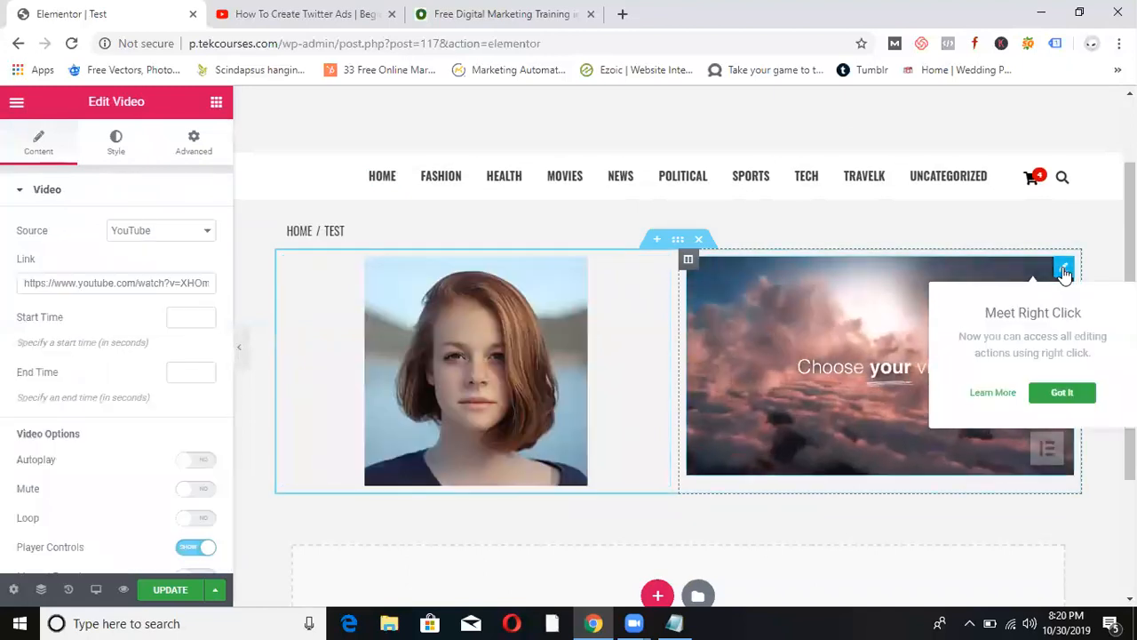
triple_click(140, 283)
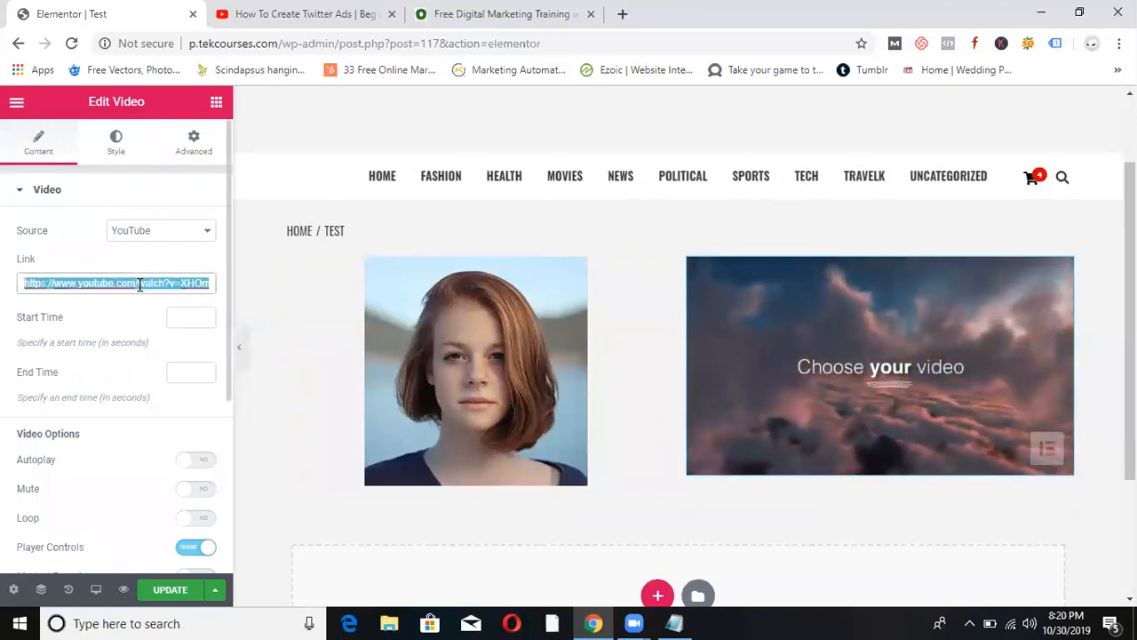
key(ctrl+v)
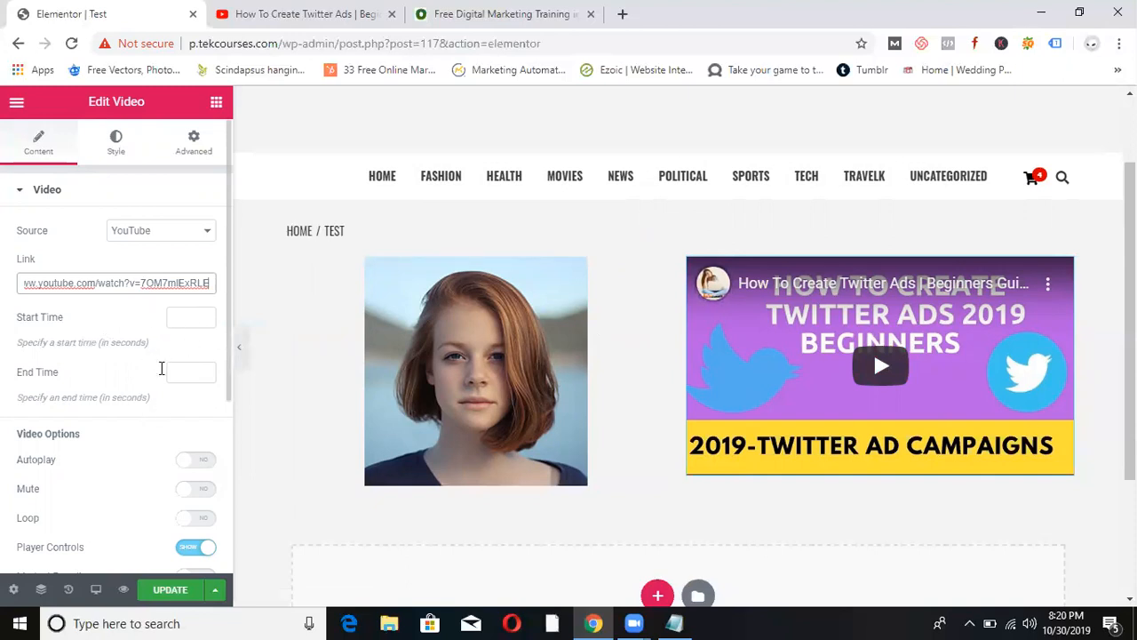
Try left alignment on the portrait image and set its alignment to Center.
click(415, 300)
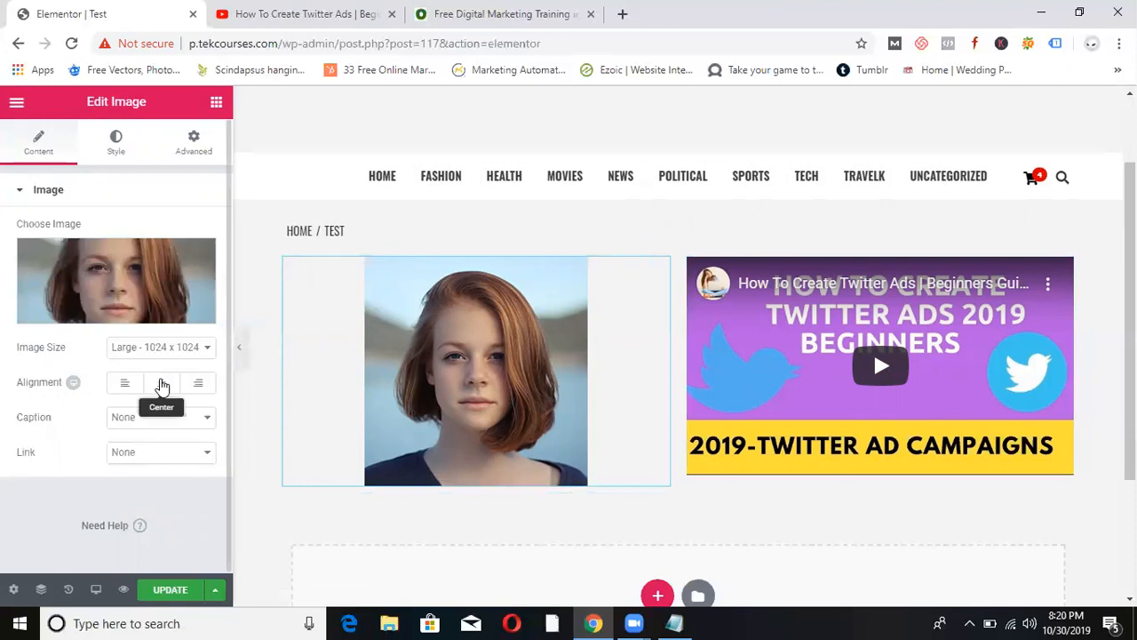
click(125, 383)
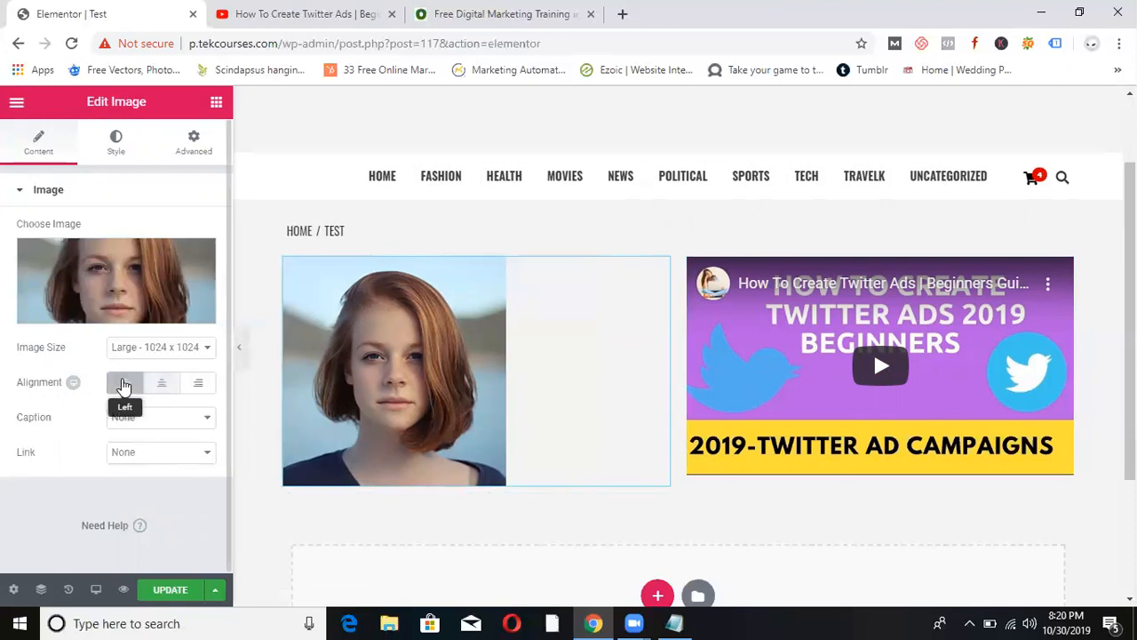
click(162, 383)
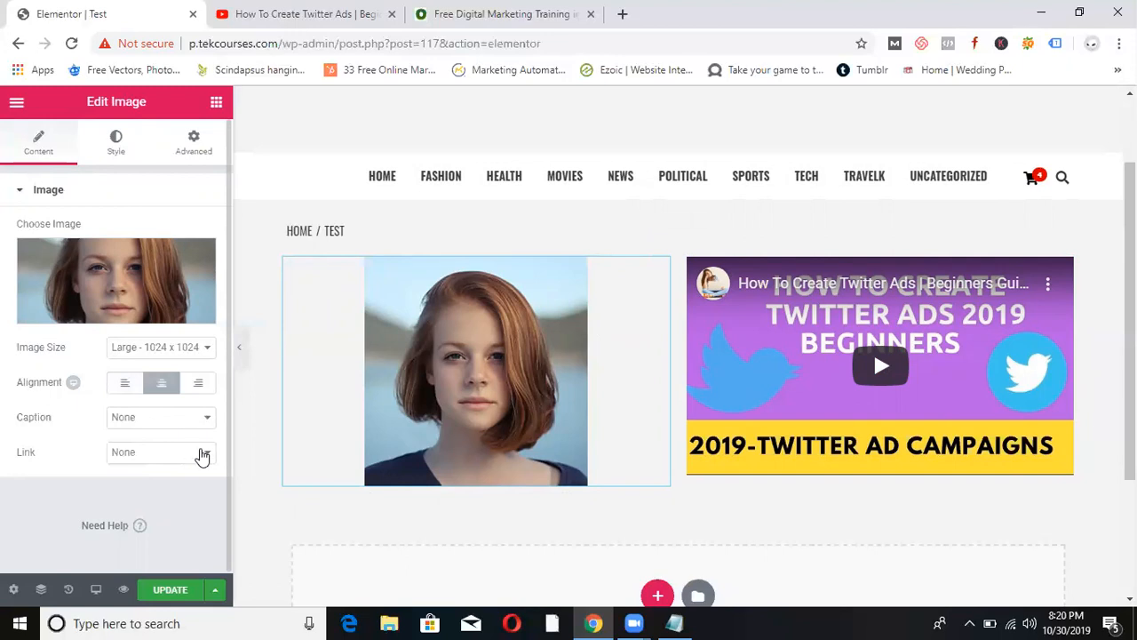
Set the portrait image's width to 60%, trying a max width of 68% and an opacity of 0.1.
click(126, 156)
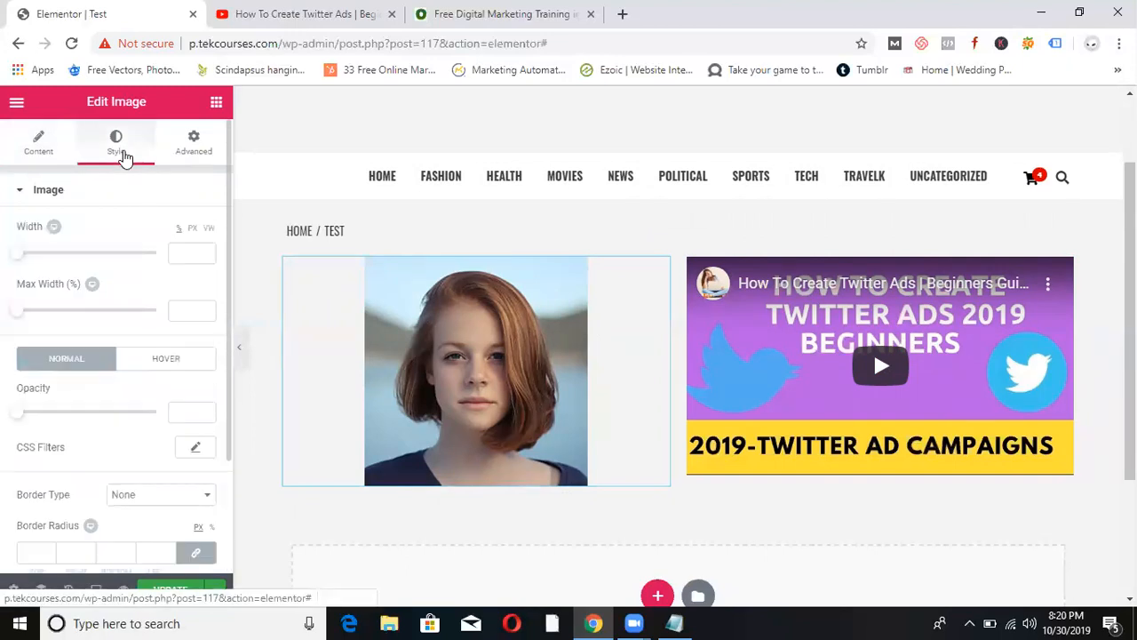
drag(18, 255, 103, 269)
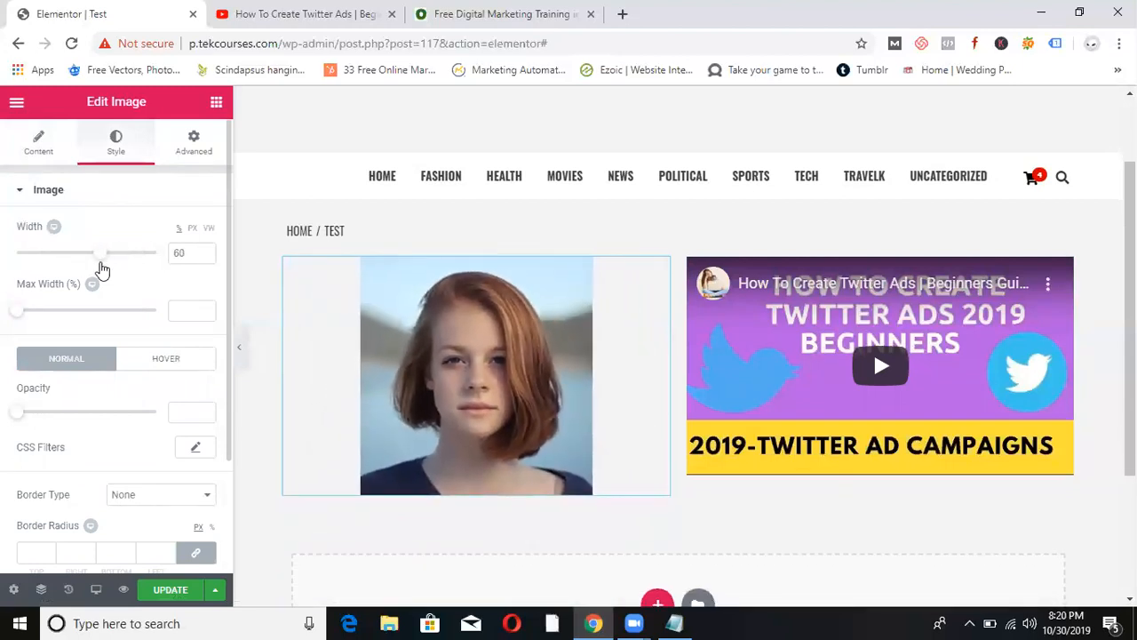
drag(22, 314, 114, 329)
mouse_move(19, 420)
mouse_down()
mouse_move(149, 427)
mouse_move(2, 427)
mouse_up()
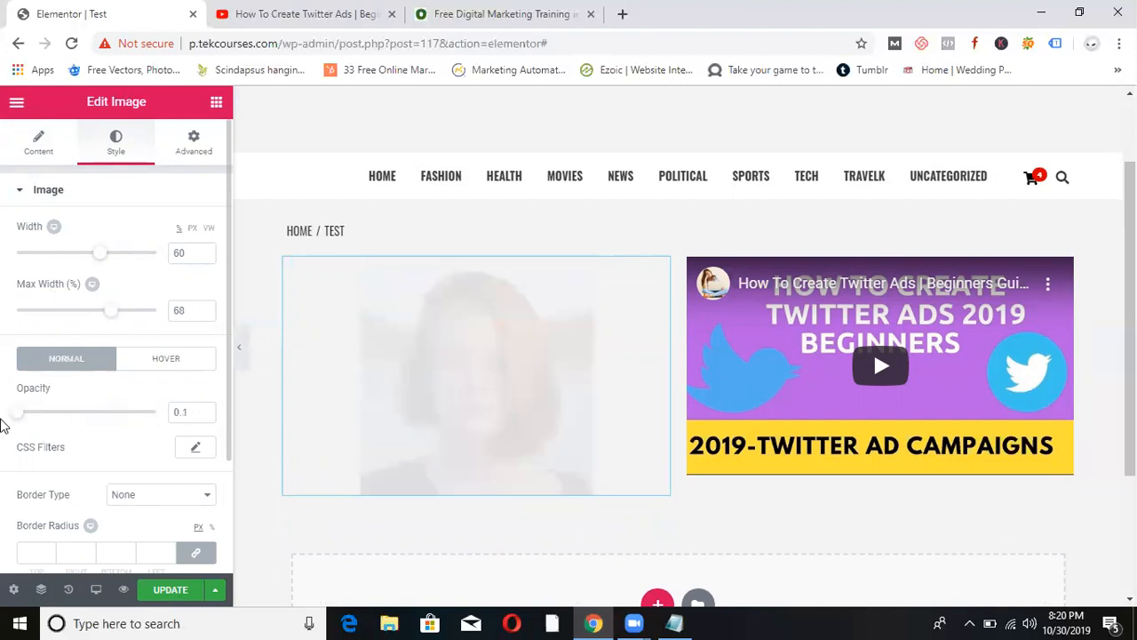
Set the portrait image's max width to 59% and its opacity to 1.
click(203, 495)
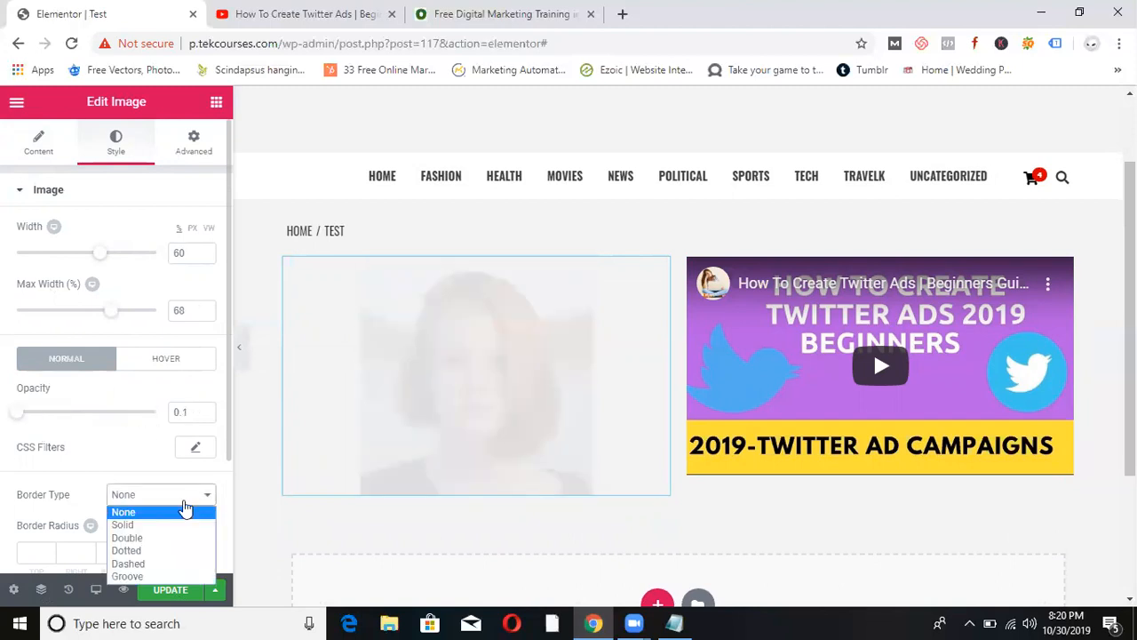
click(67, 417)
mouse_move(119, 318)
mouse_down()
mouse_move(47, 318)
mouse_move(105, 317)
mouse_up()
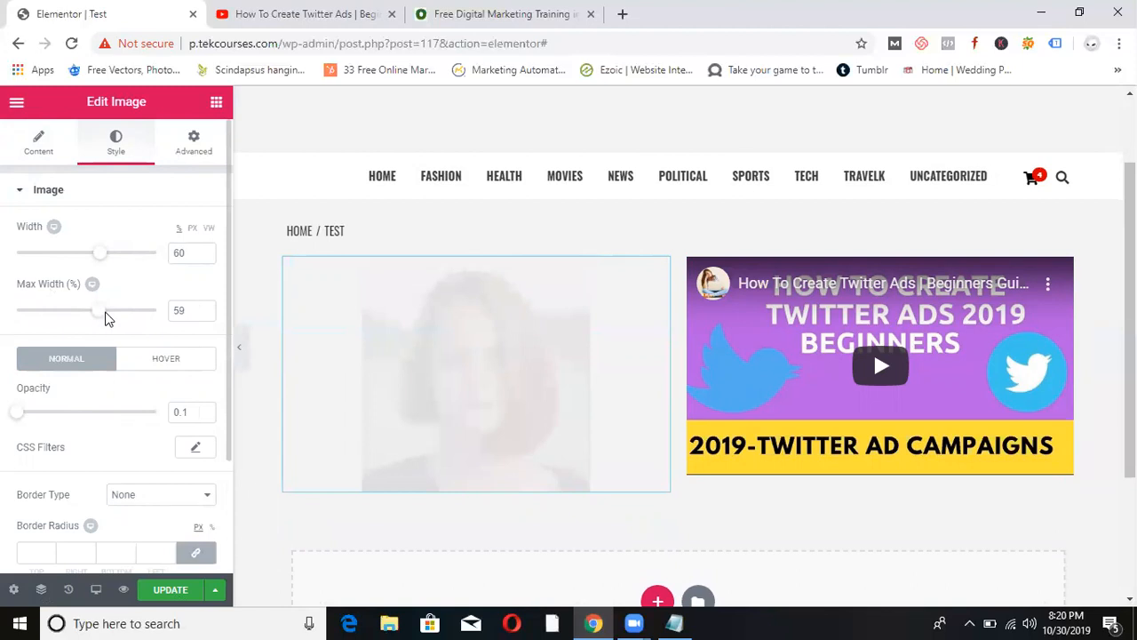
drag(20, 417, 165, 417)
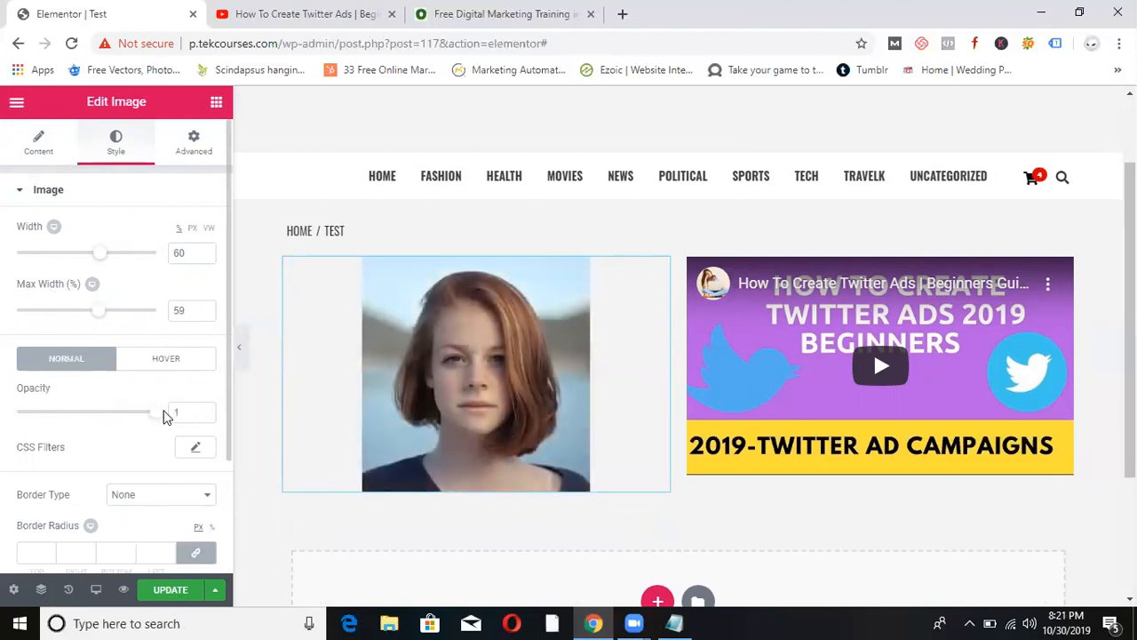
Apply a solid border to the portrait image and review its remaining style and advanced options.
click(199, 500)
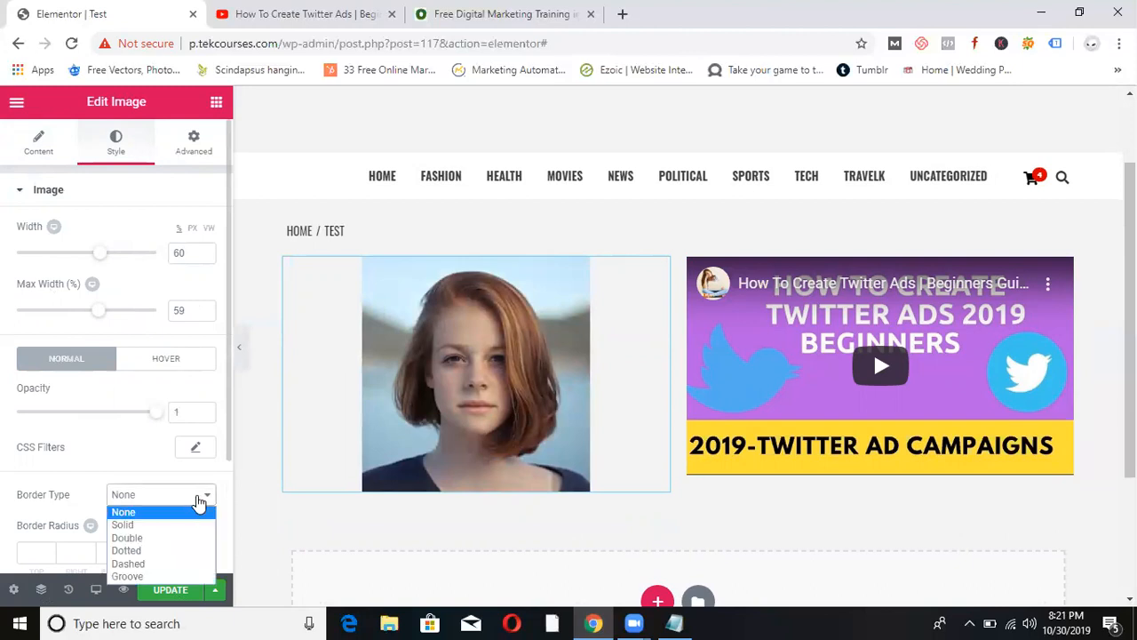
click(142, 528)
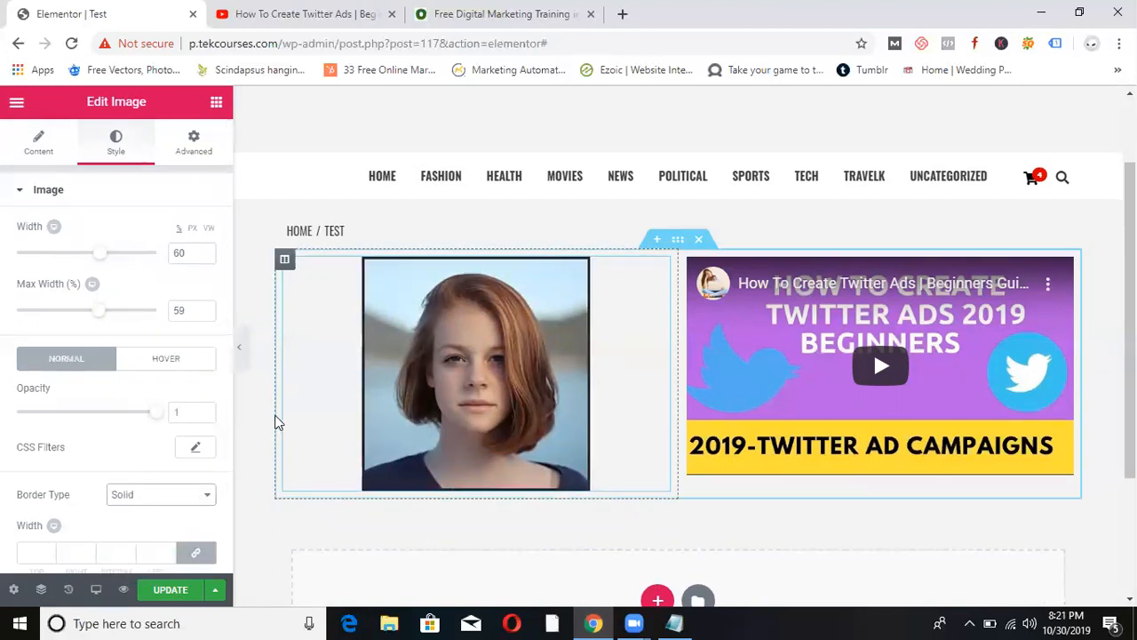
drag(226, 385, 218, 444)
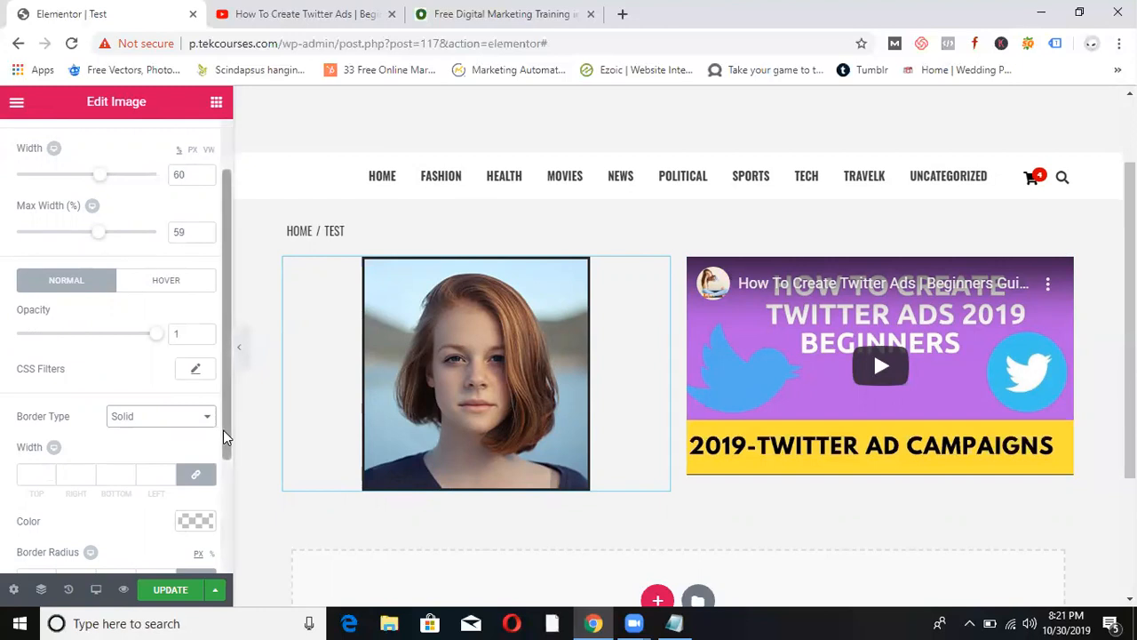
scroll(212, 499, down, 3)
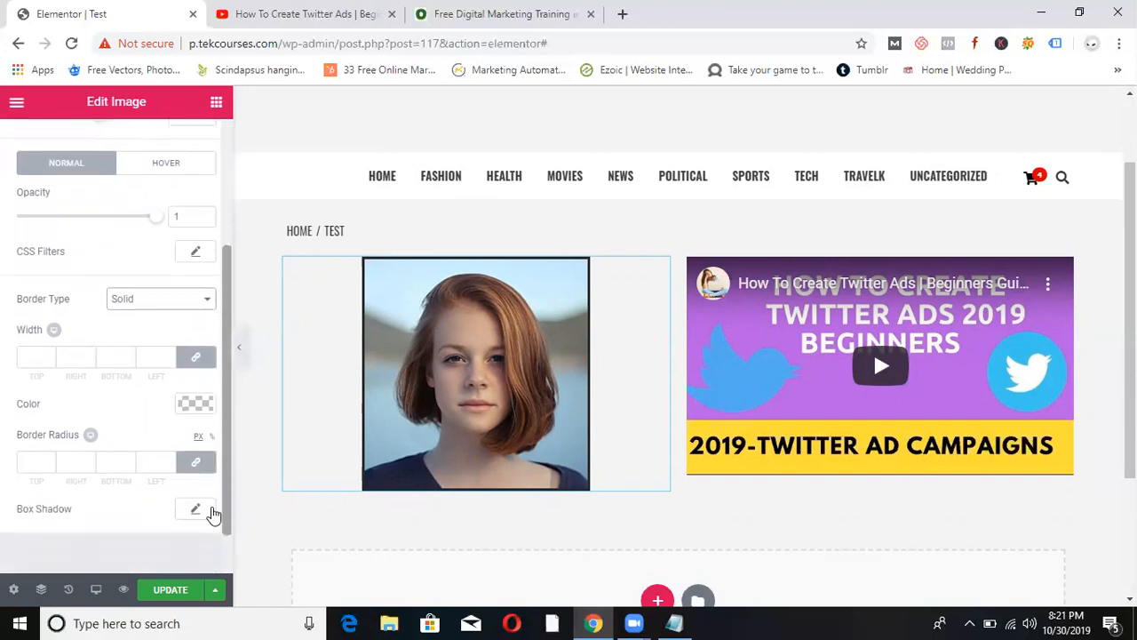
scroll(208, 444, up, 5)
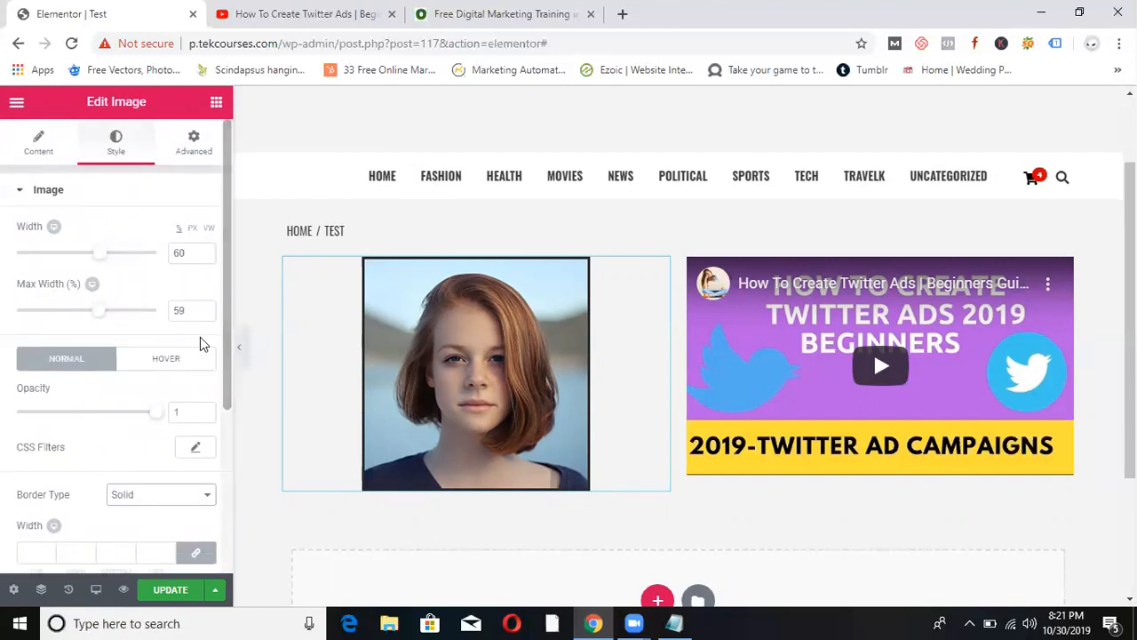
click(193, 140)
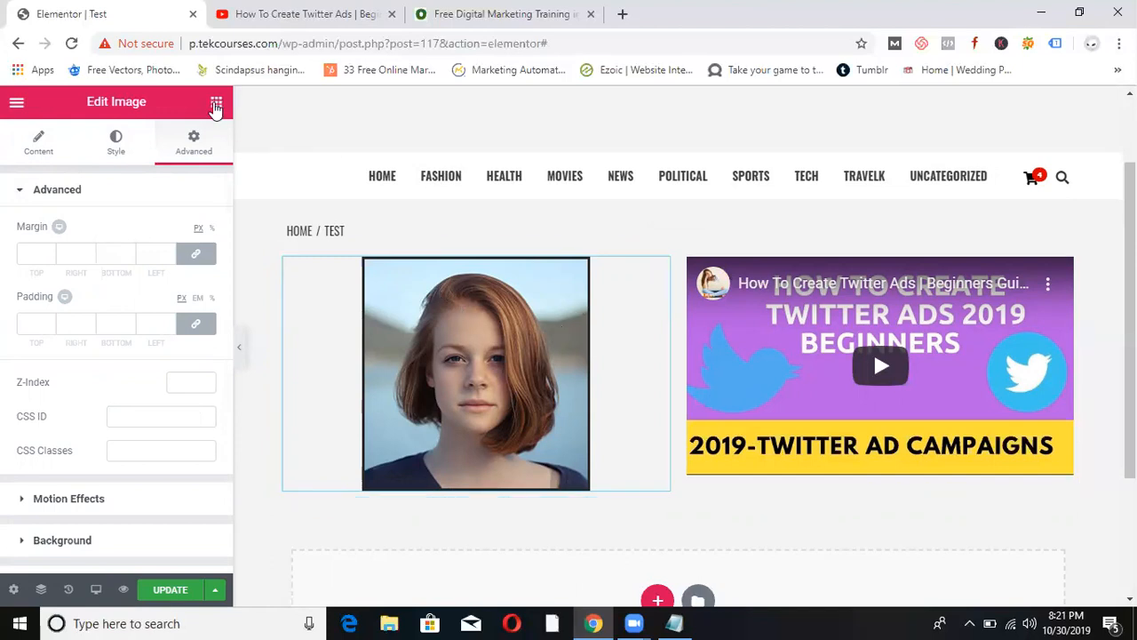
Add a new single-column section below the section with the portrait image and the video.
click(216, 106)
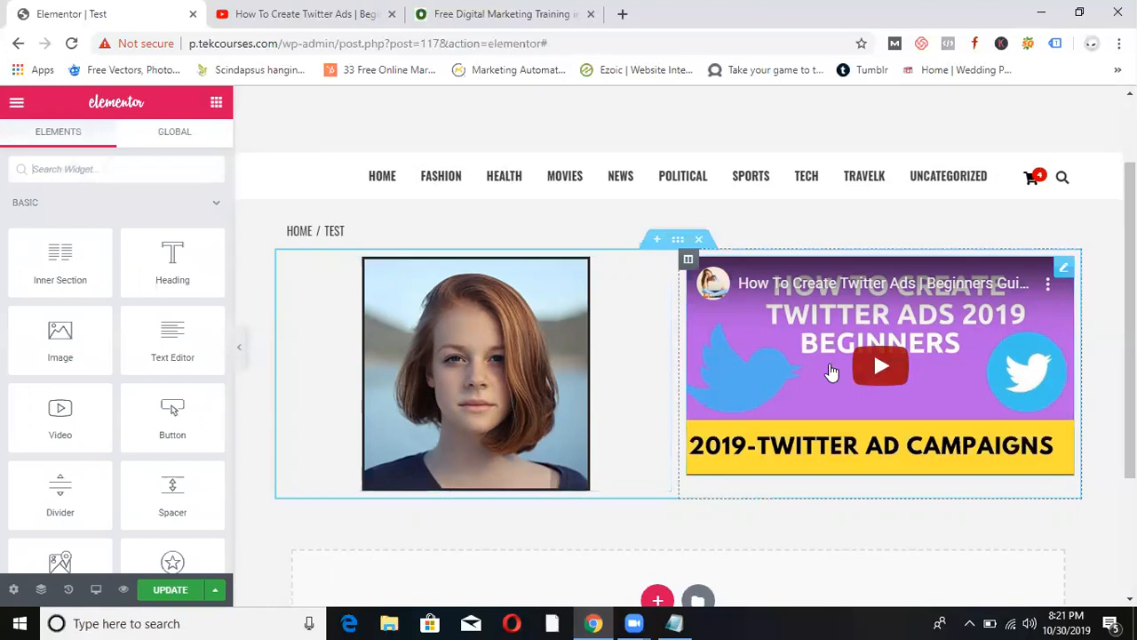
scroll(873, 349, down, 1)
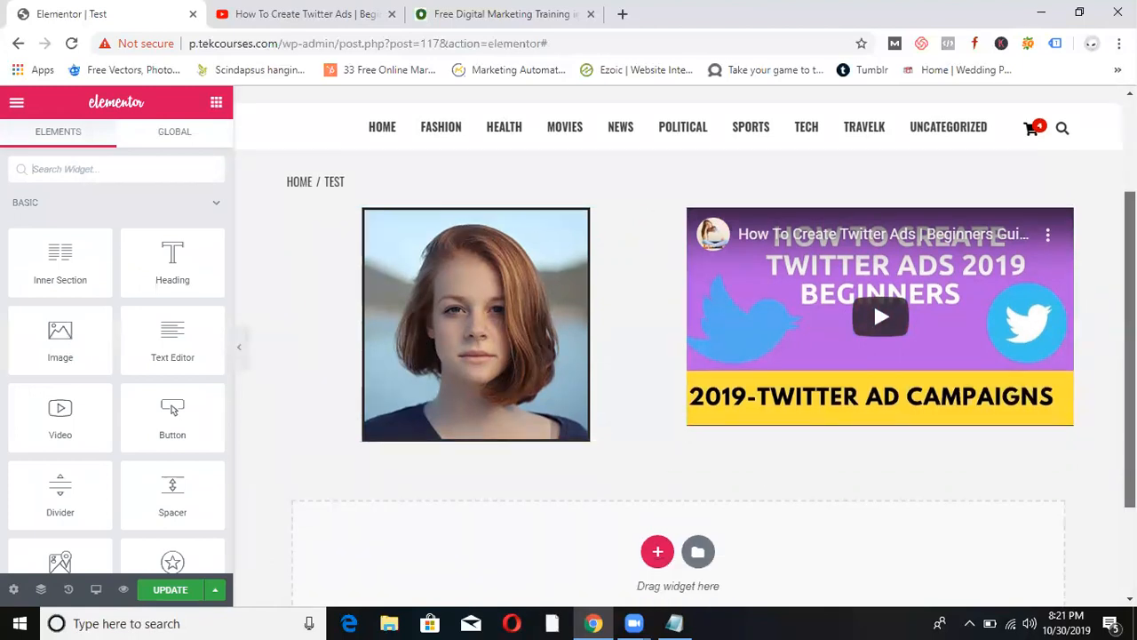
scroll(874, 301, up, 1)
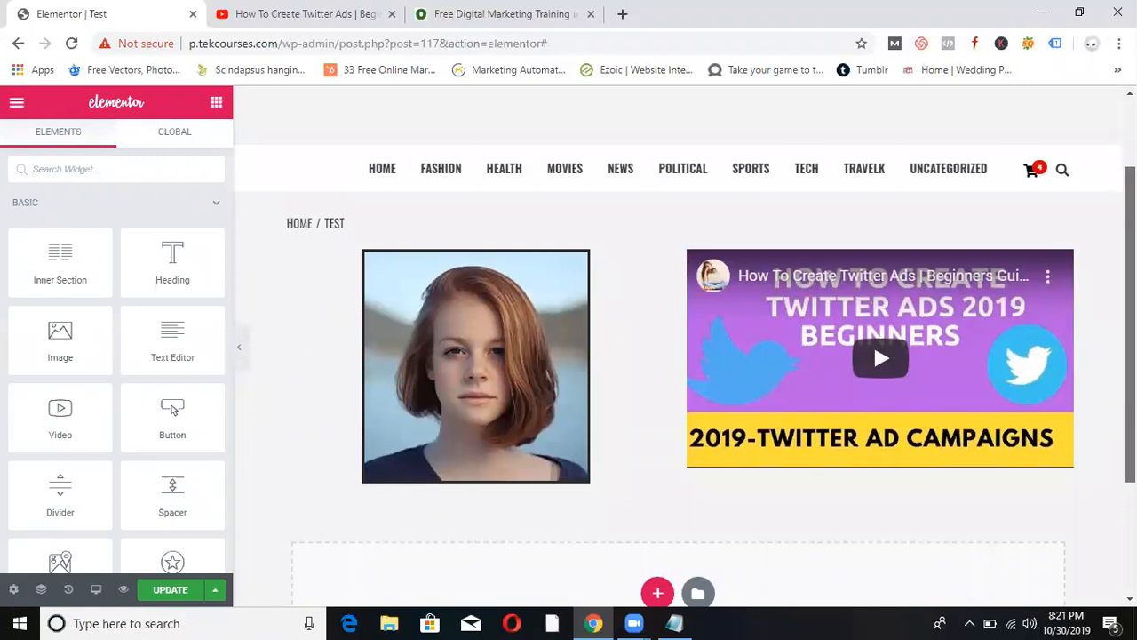
scroll(874, 232, down, 2)
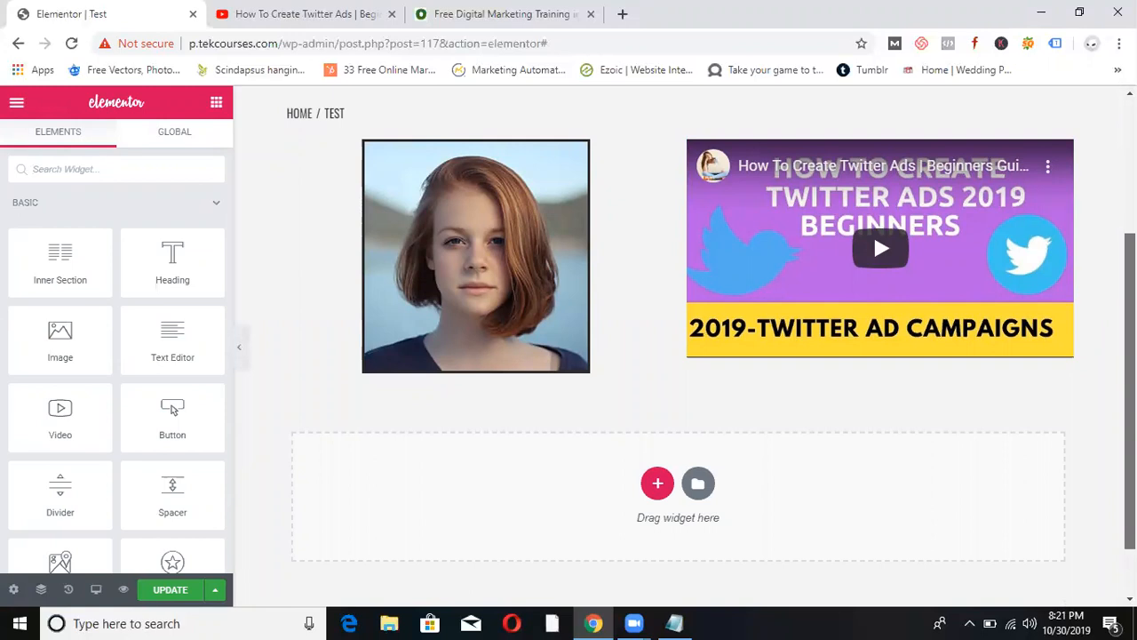
scroll(874, 232, down, 1)
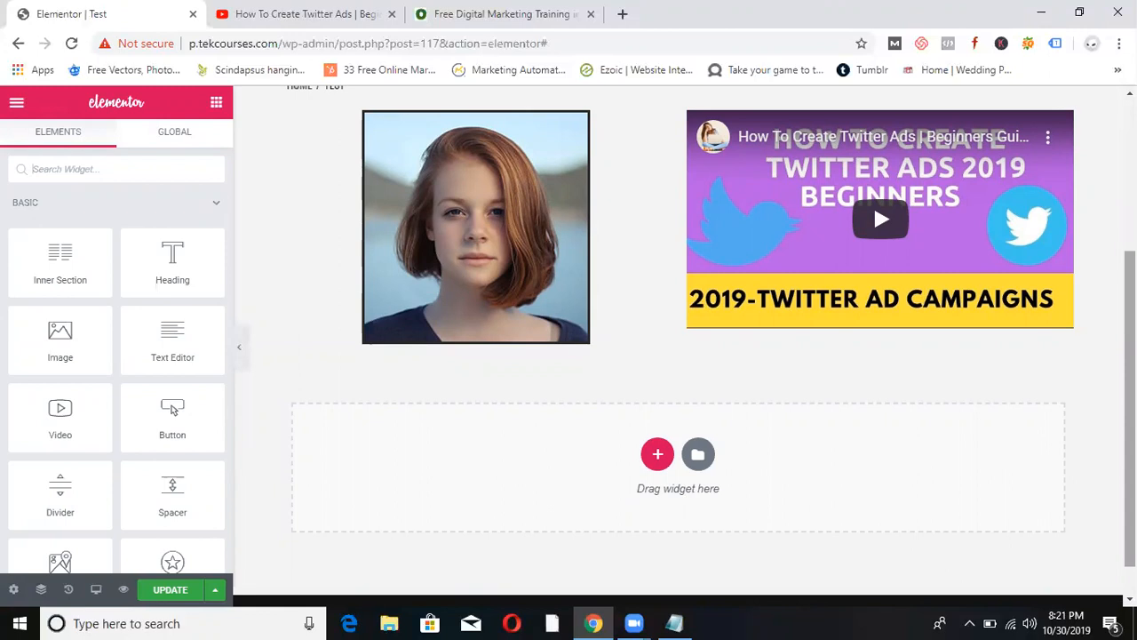
click(654, 450)
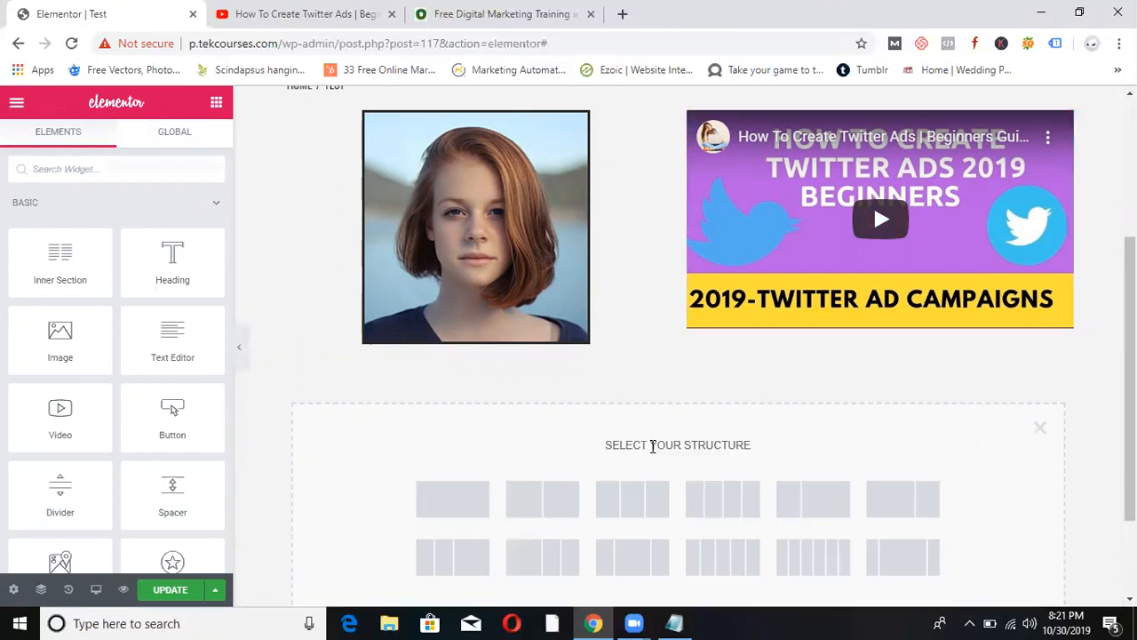
click(456, 497)
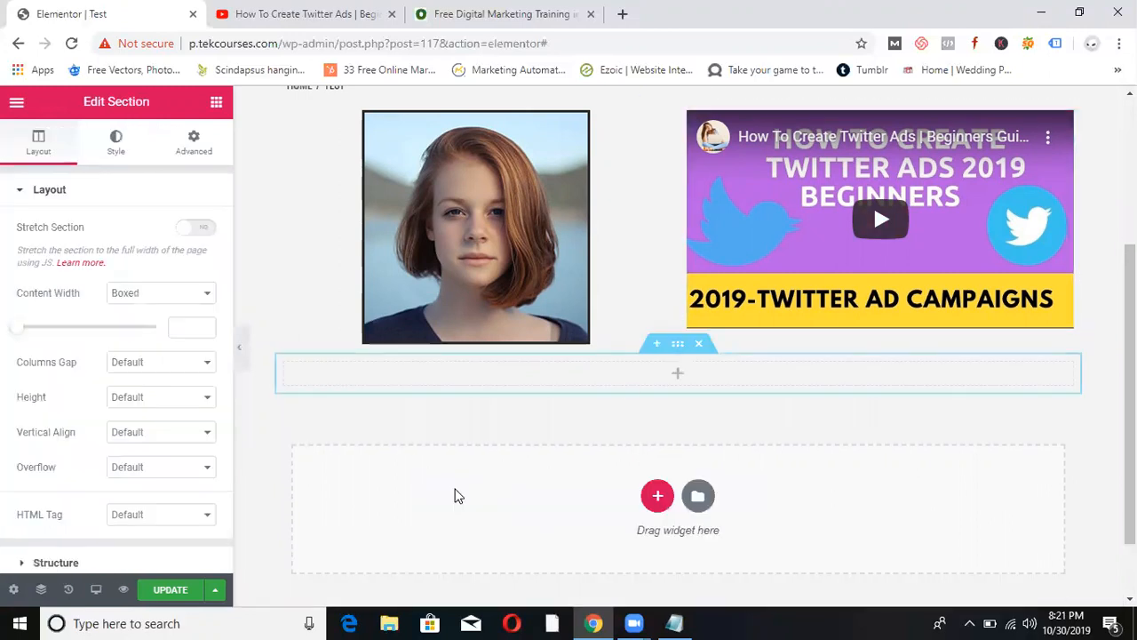
Place a Heading widget in the new single-column section and set its text to "Learn Digital Marketing online".
click(216, 101)
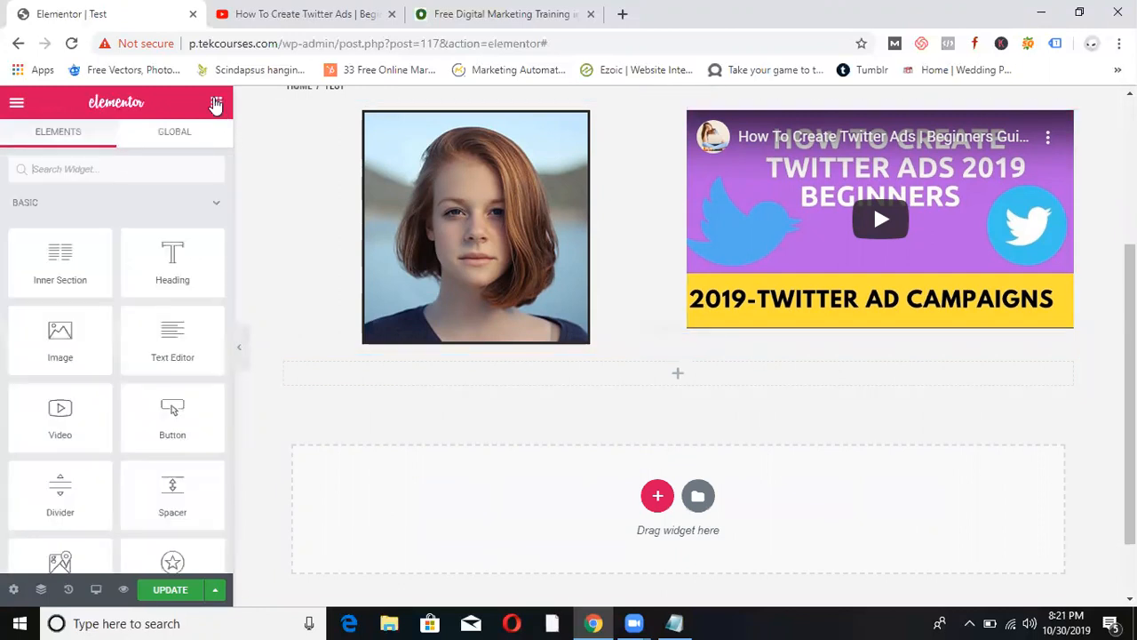
drag(155, 241, 673, 386)
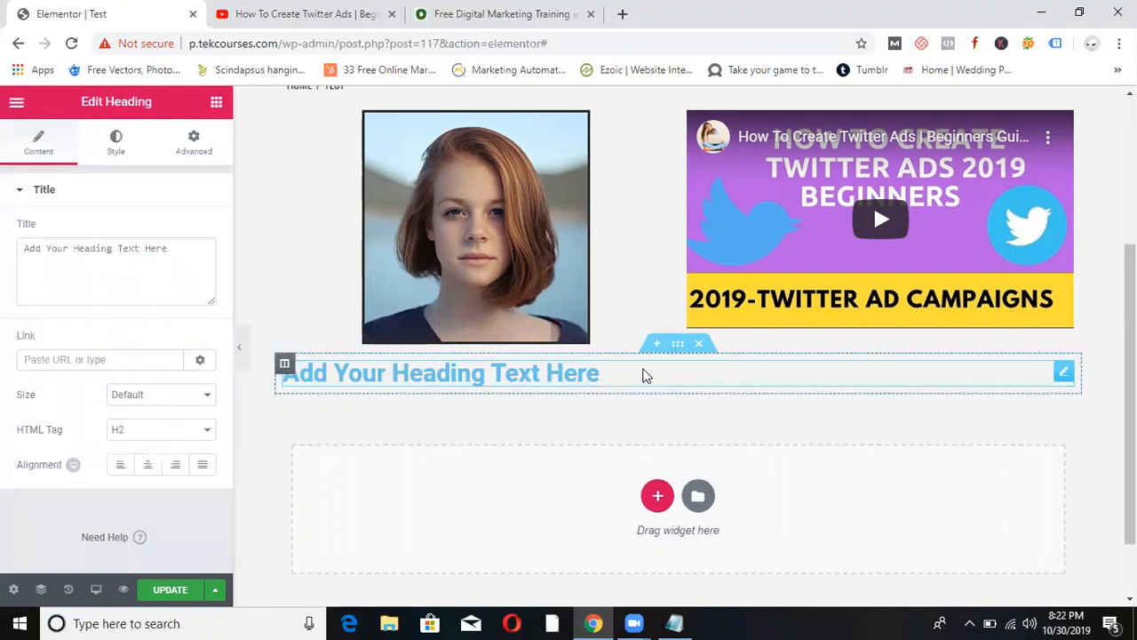
triple_click(615, 370)
text(Learn Digital Marketing on)
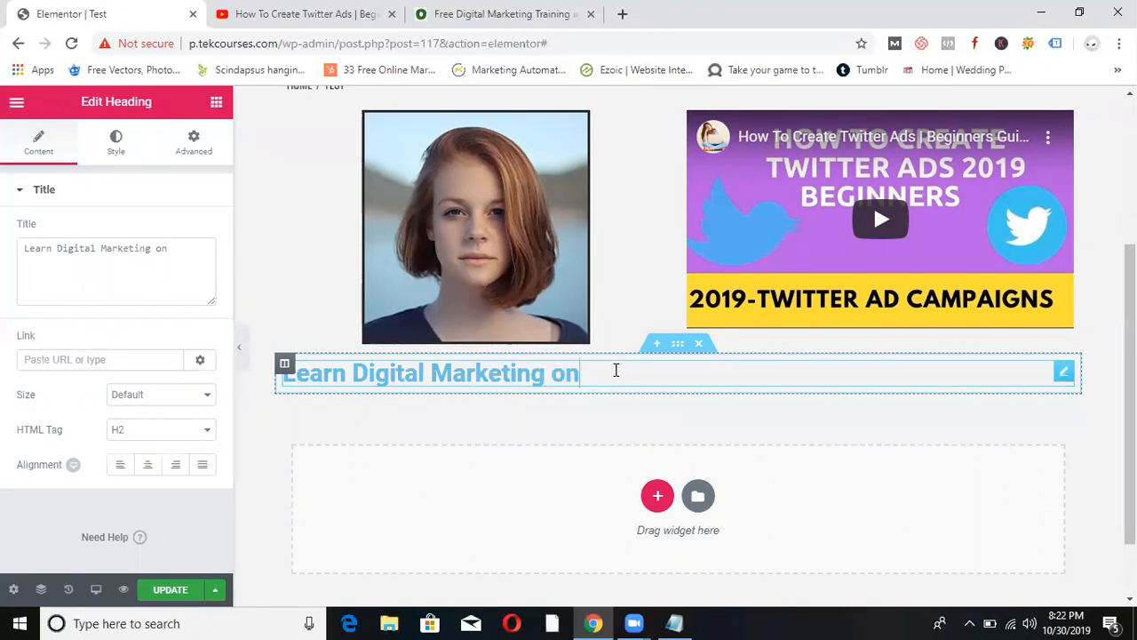
text(line Wit)
key(BackSpace)
key(BackSpace)
key(BackSpace)
key(BackSpace)
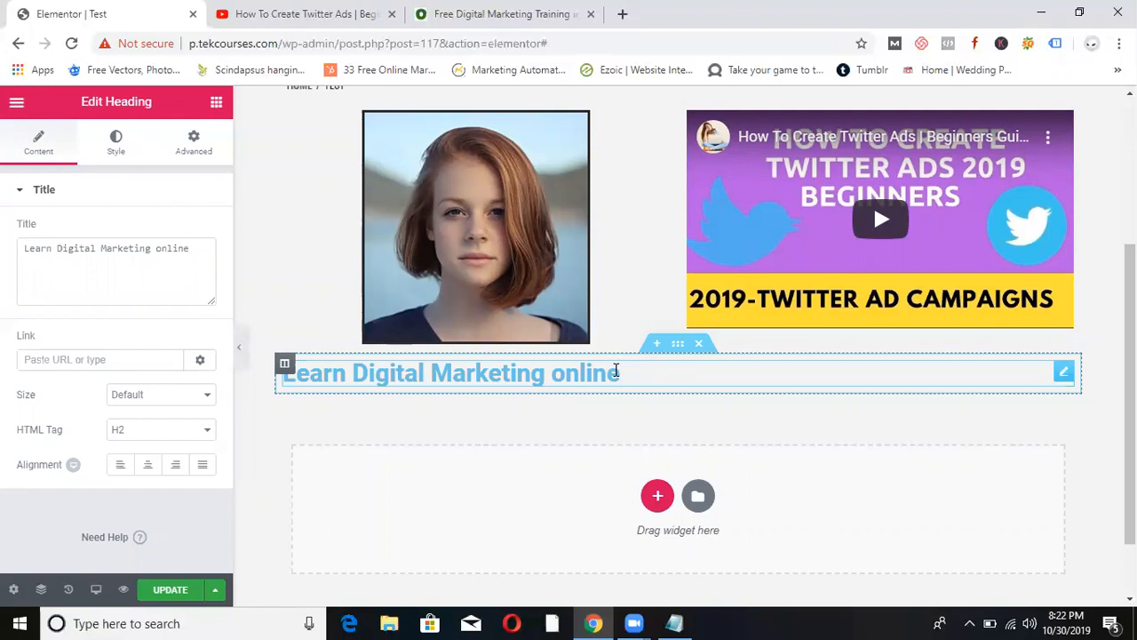
Center the heading and set its text color to the red shade #d6514d.
click(148, 467)
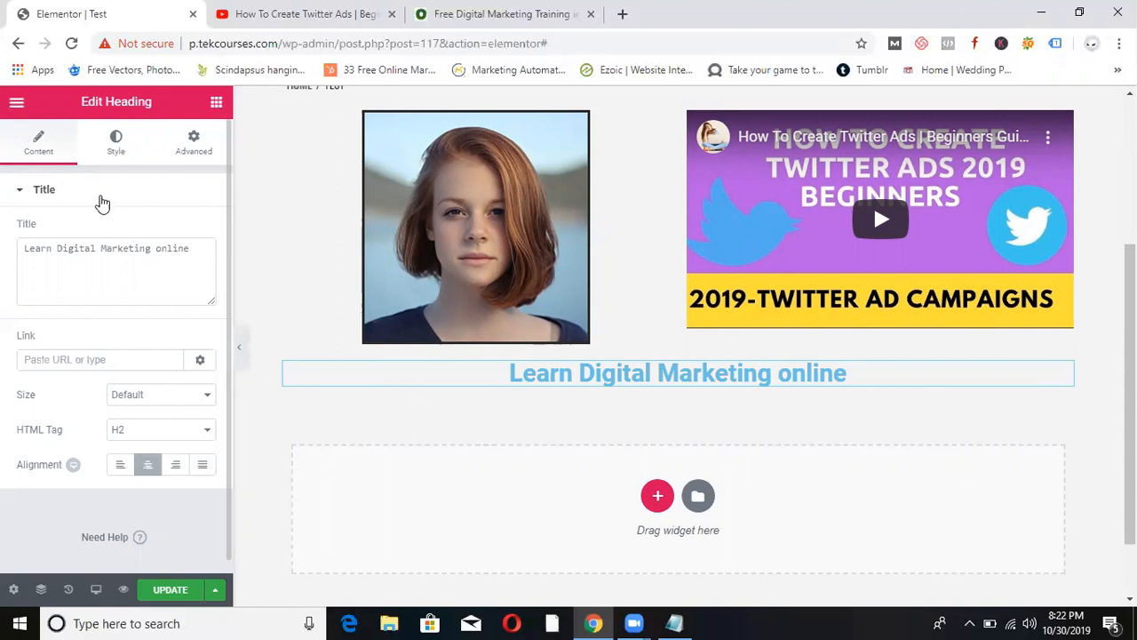
click(114, 160)
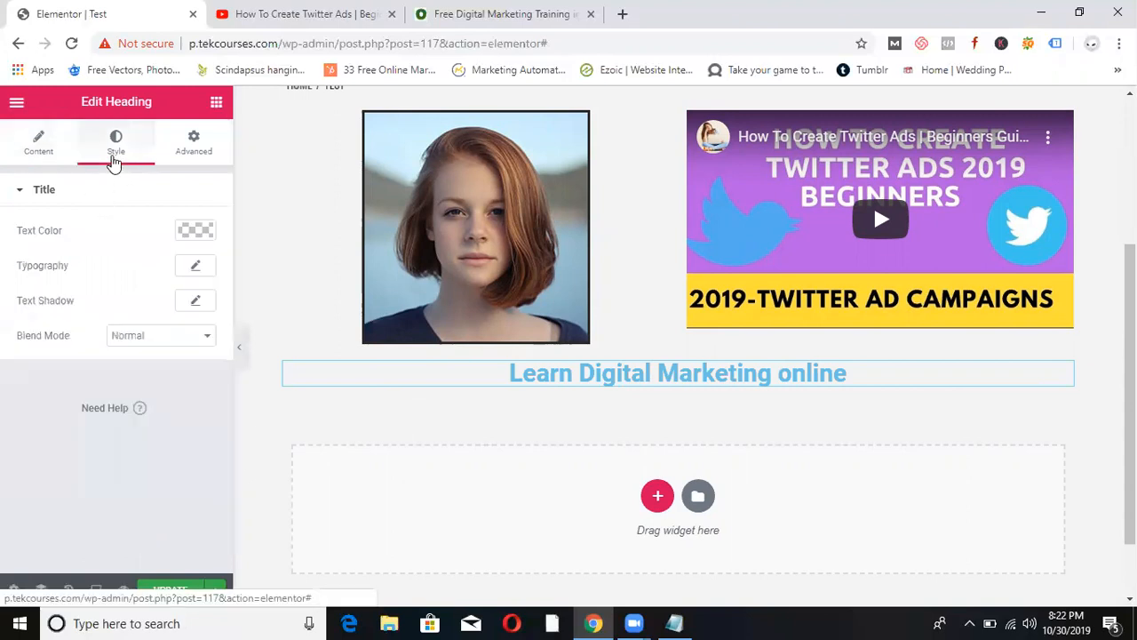
click(200, 230)
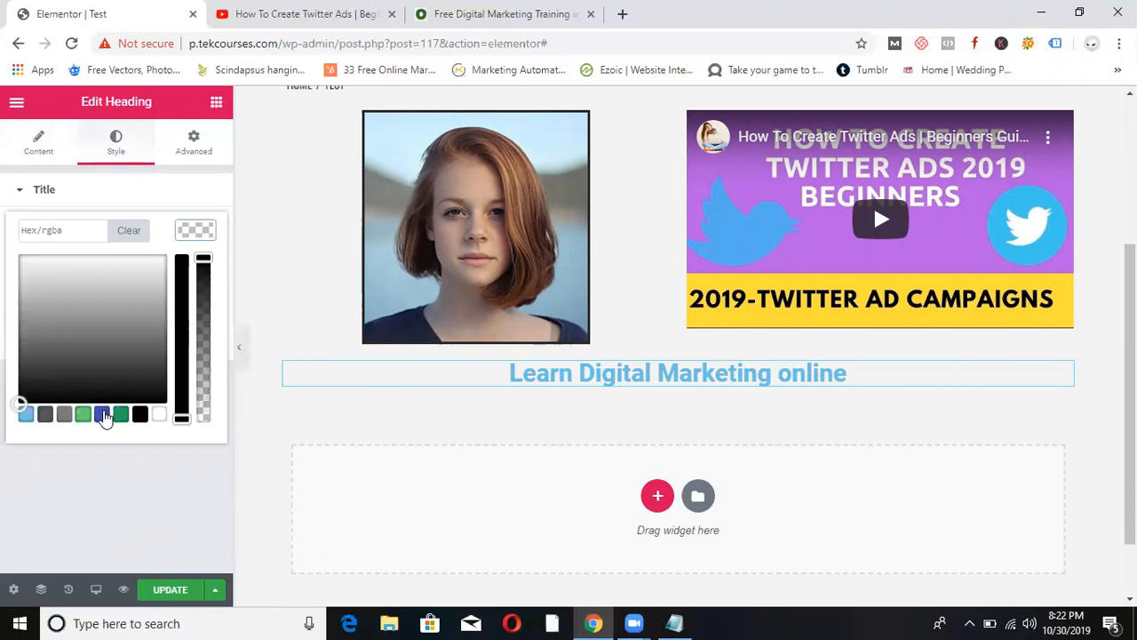
click(102, 414)
drag(112, 299, 15, 274)
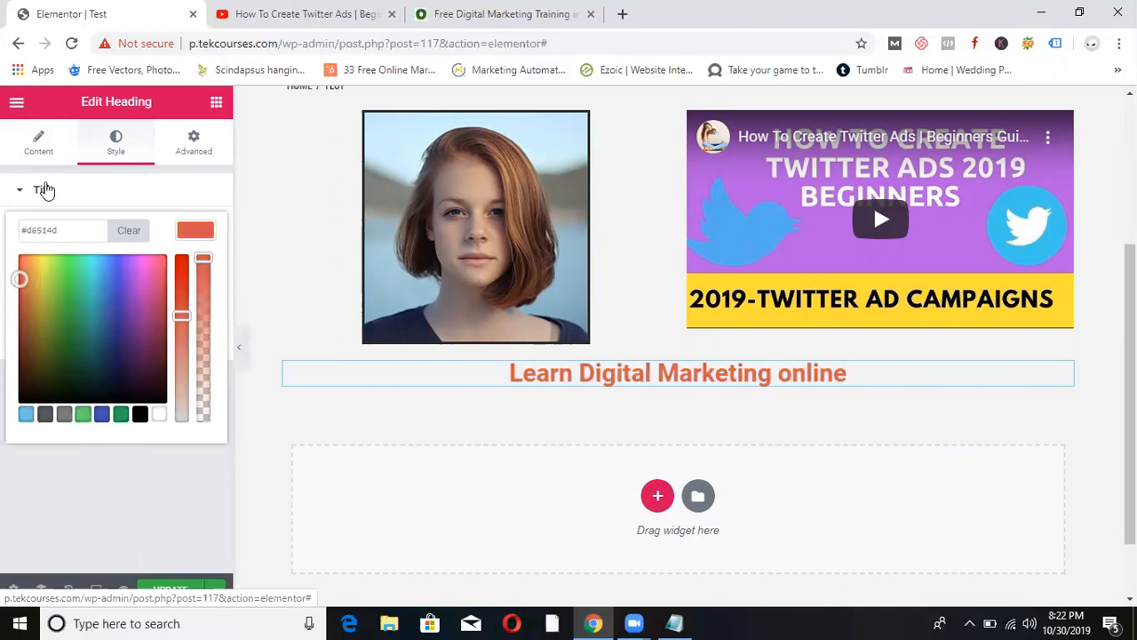
Open the heading's content settings and look at its link option.
click(42, 152)
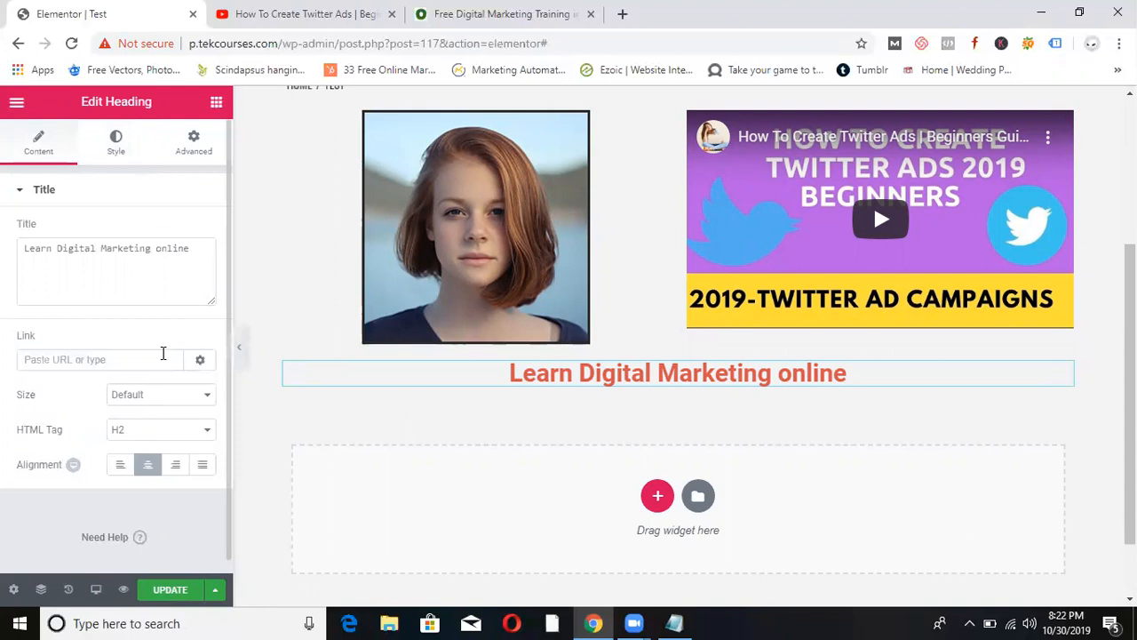
click(162, 354)
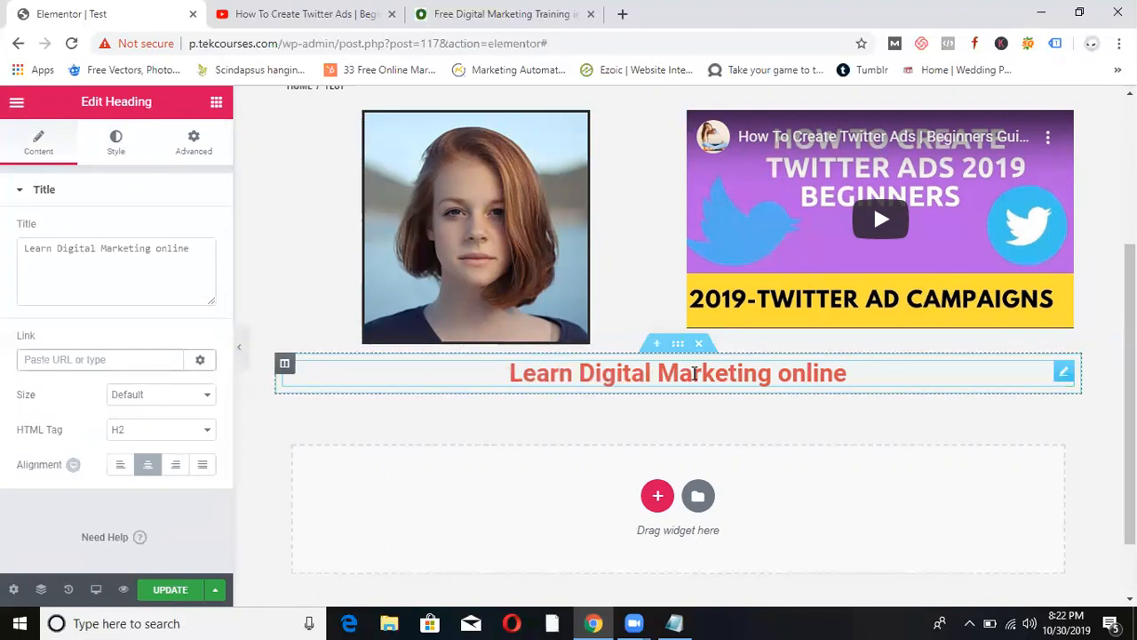
click(533, 424)
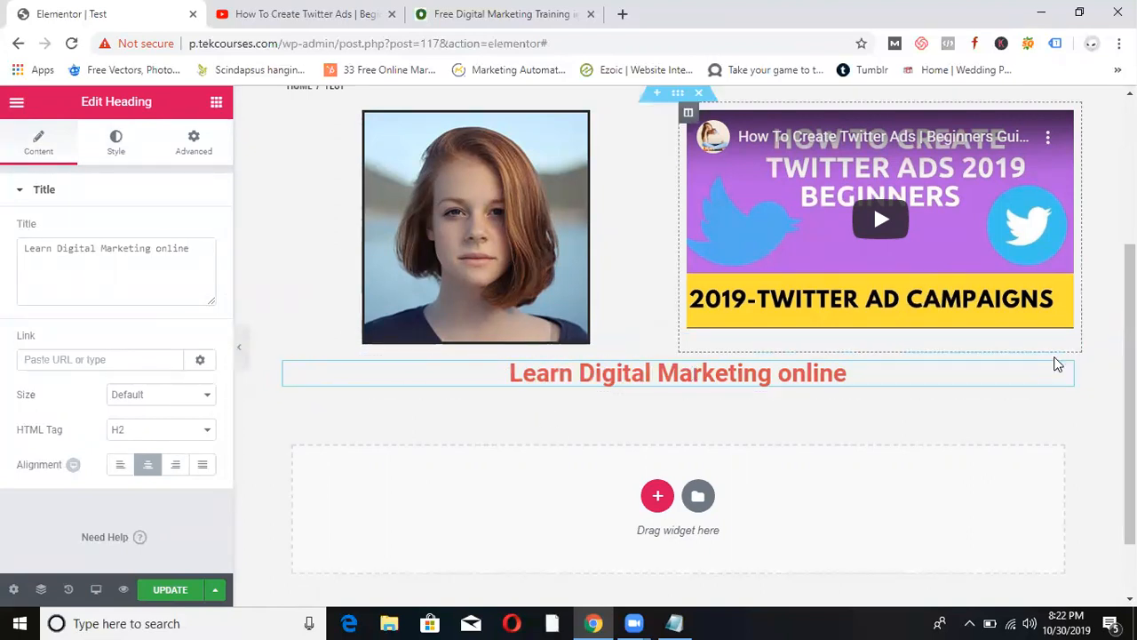
scroll(874, 202, down, 2)
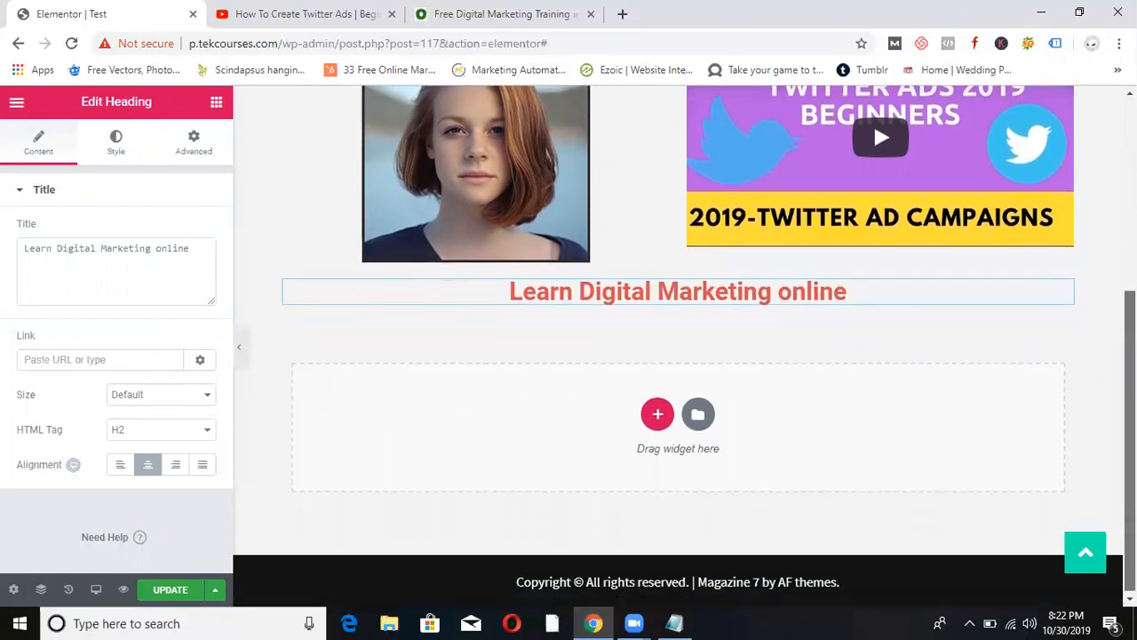
click(656, 415)
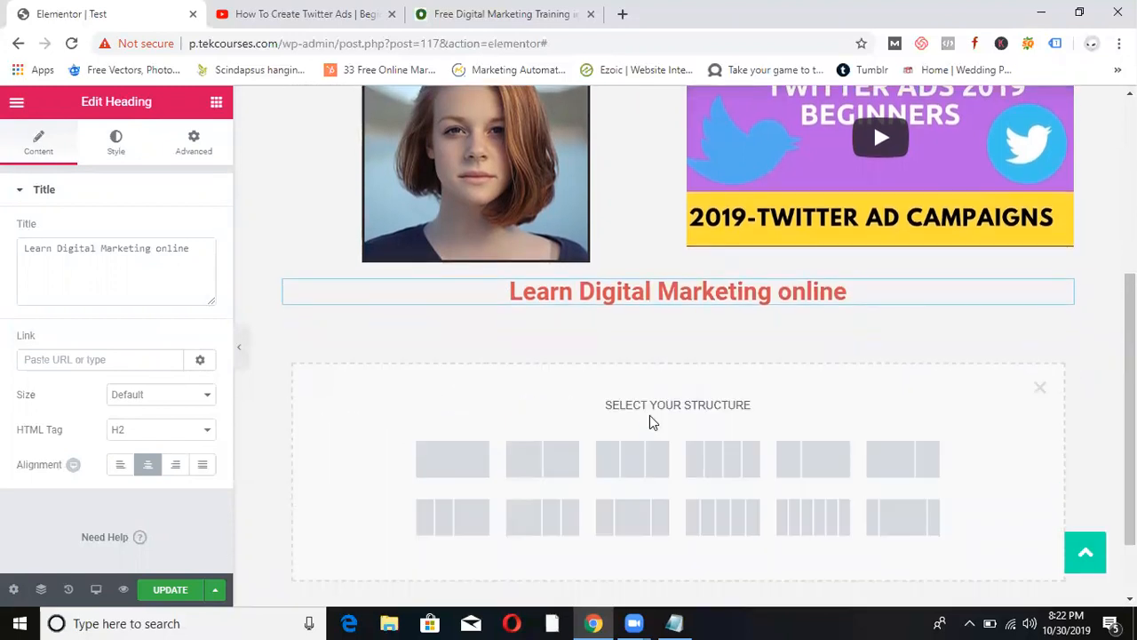
click(483, 458)
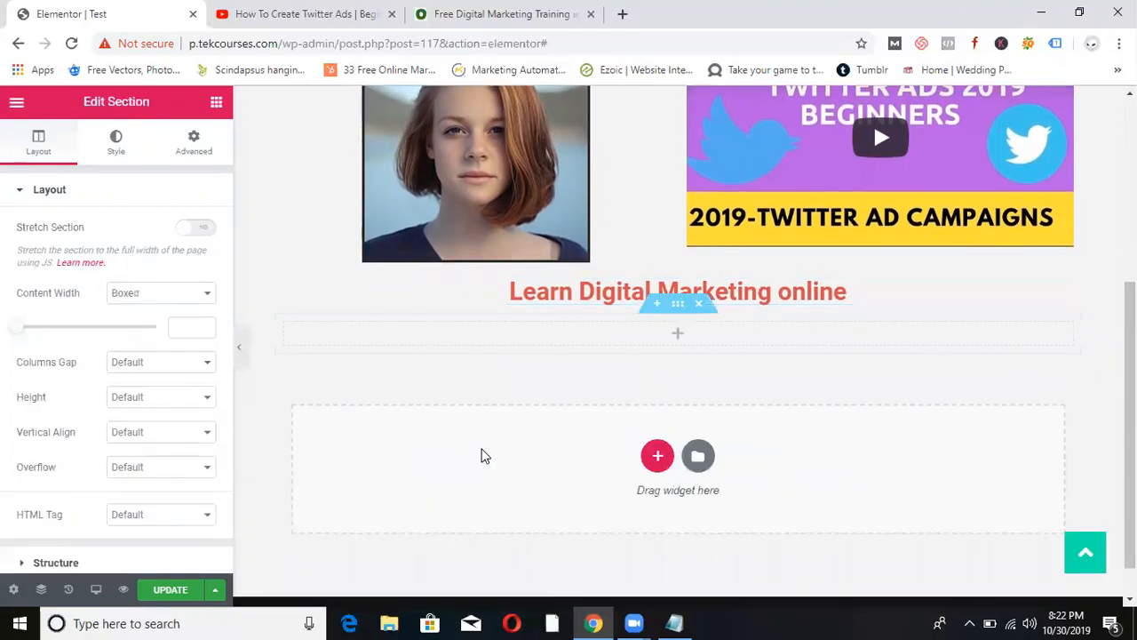
click(217, 105)
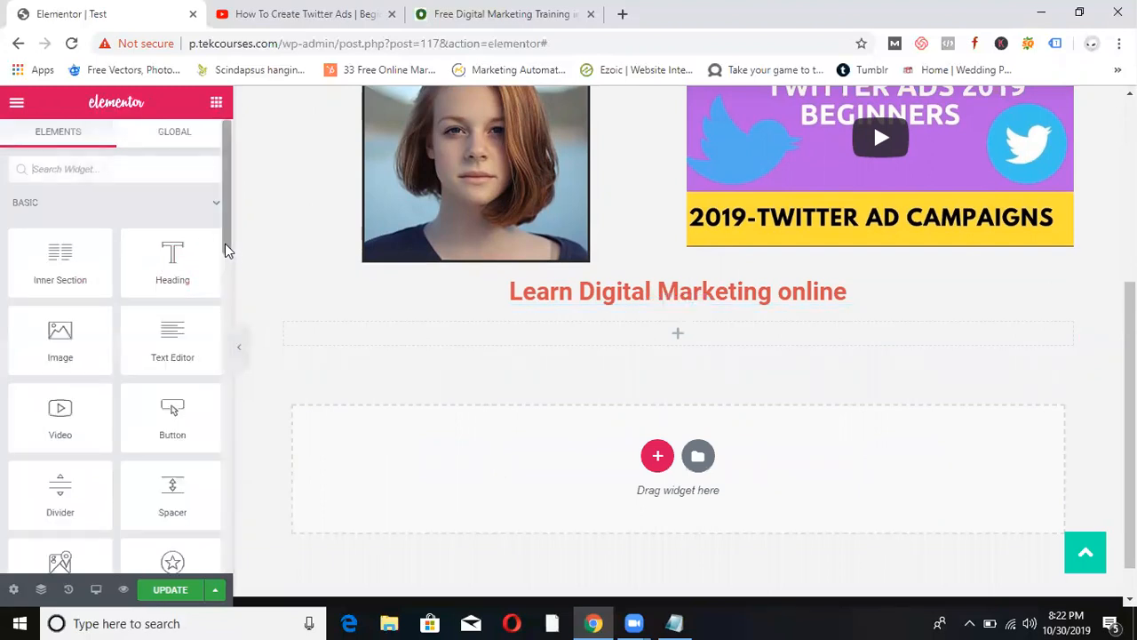
drag(225, 244, 223, 260)
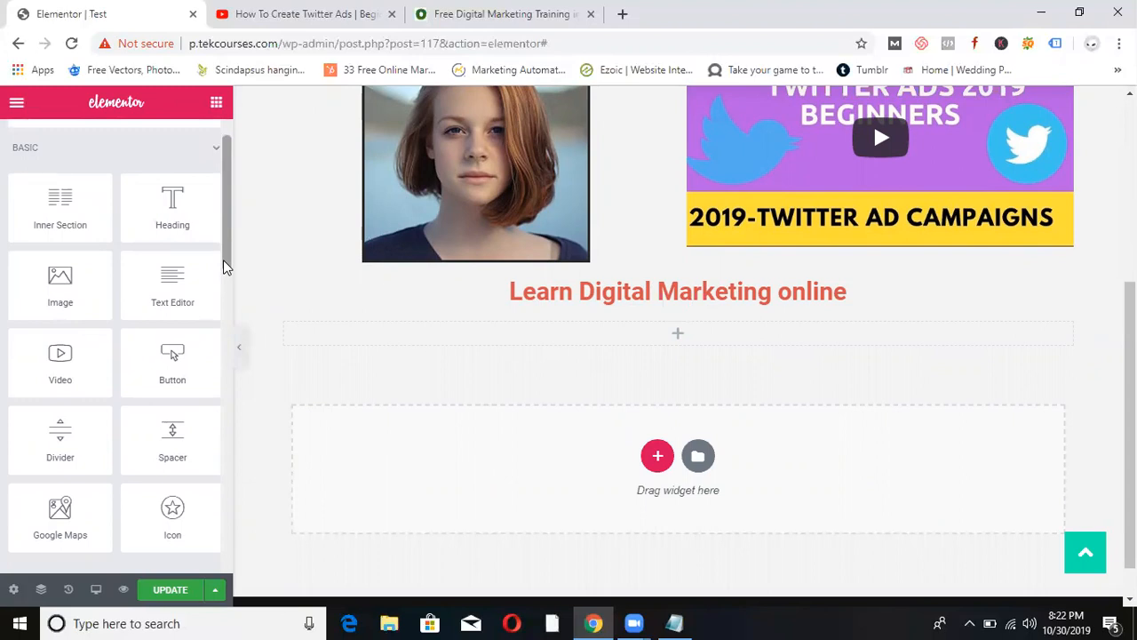
drag(224, 260, 653, 344)
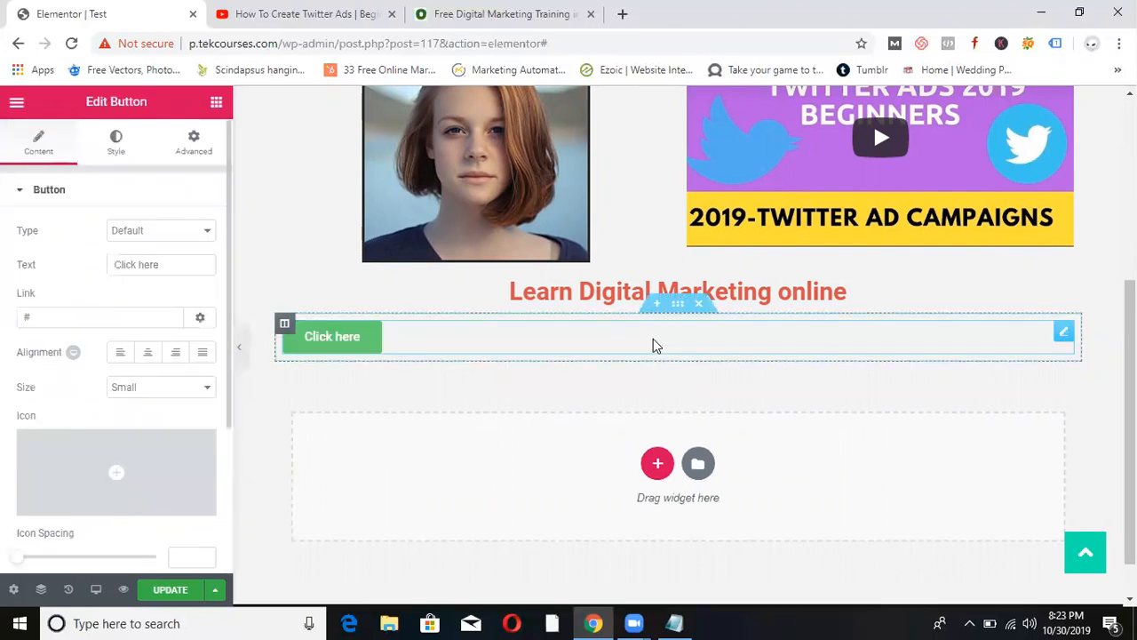
click(164, 269)
triple_click(165, 270)
text(En)
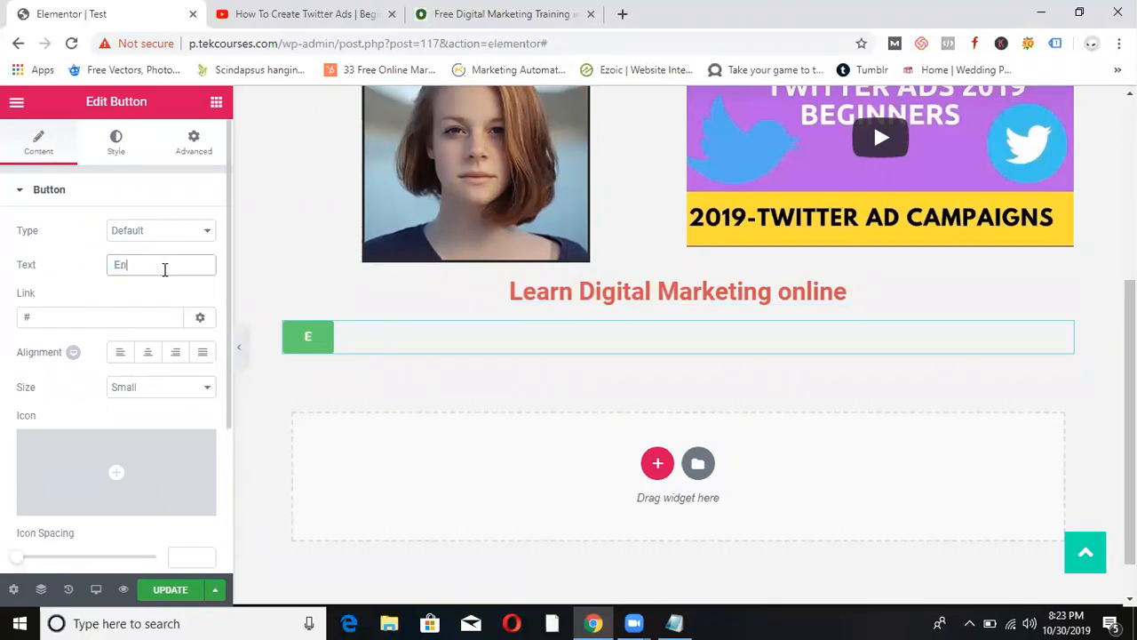
text(roll Now)
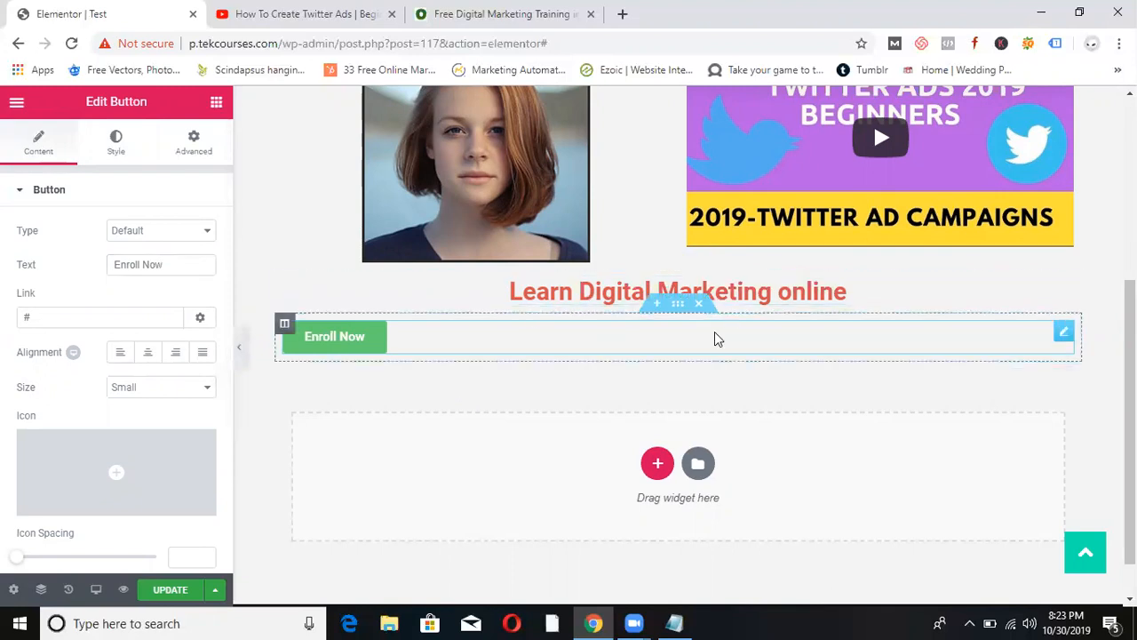
click(700, 305)
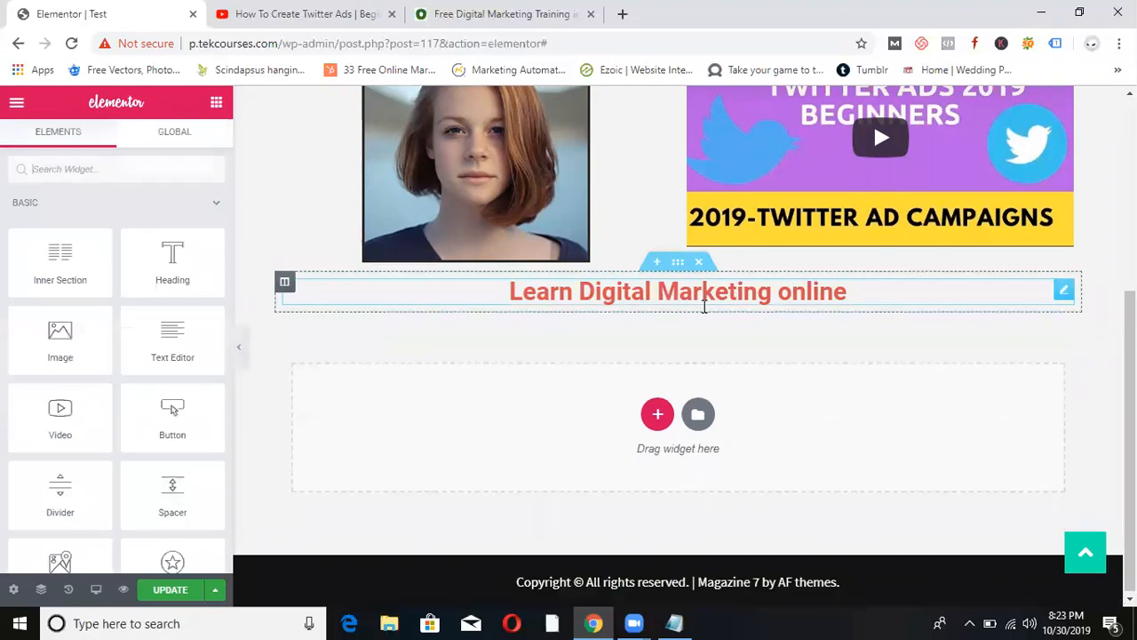
Add a two-column section below the heading, with a Text Editor widget in its left column and a Button widget in its right column.
click(657, 414)
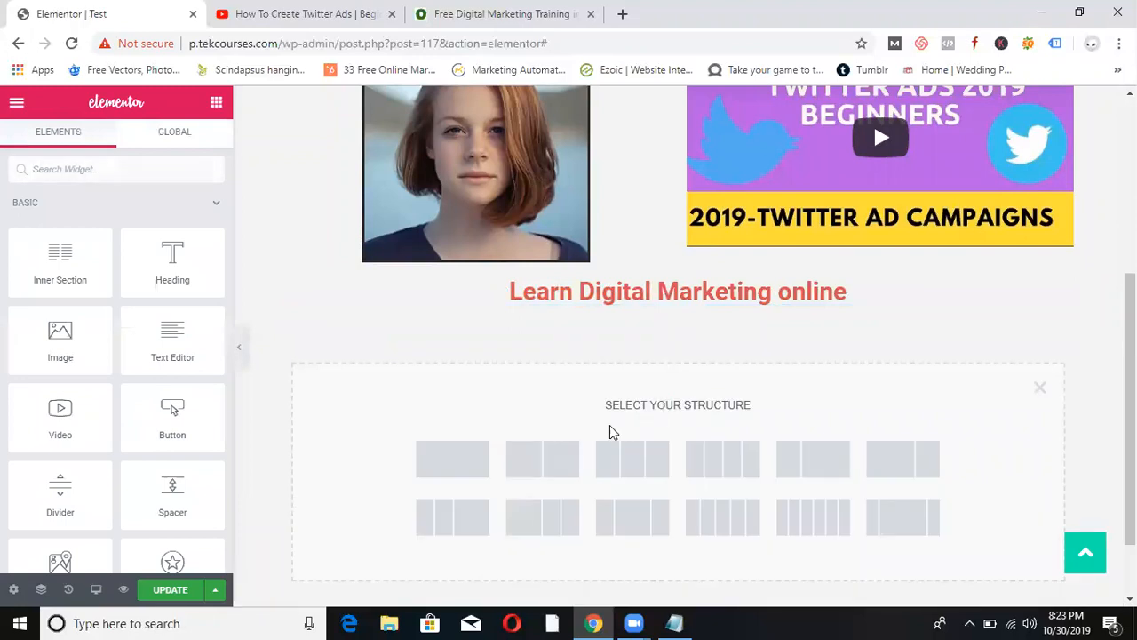
click(560, 464)
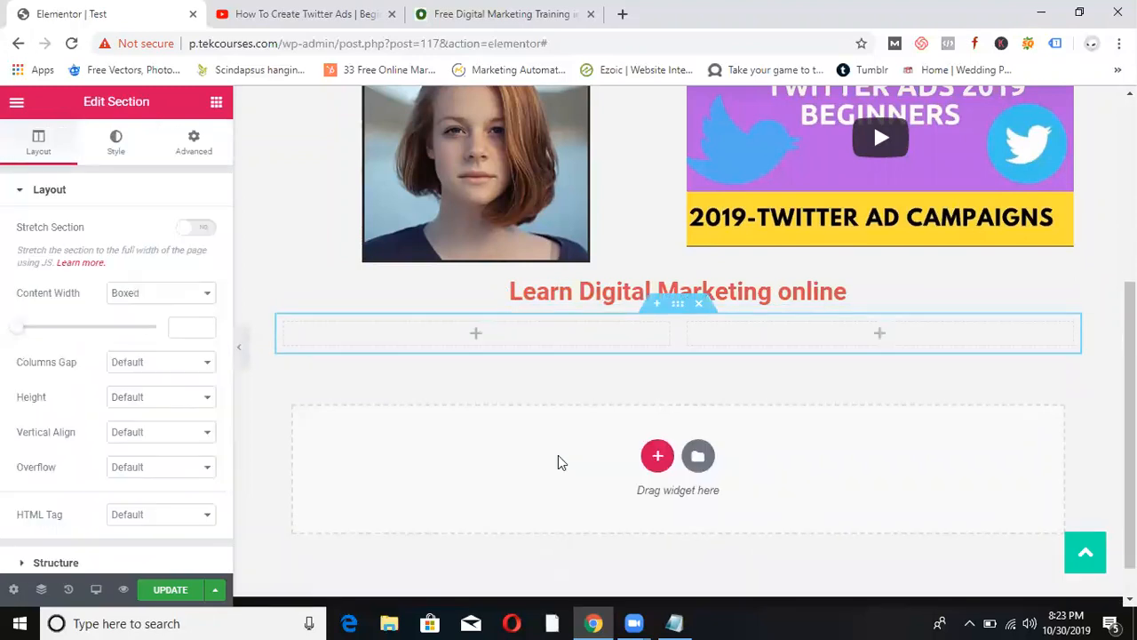
click(216, 103)
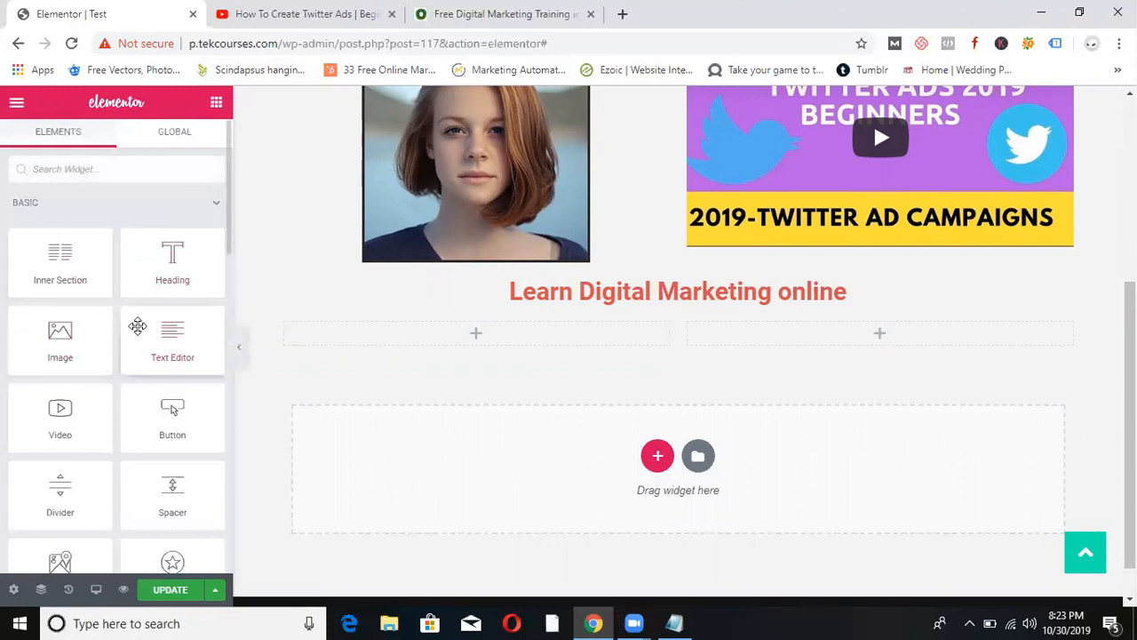
drag(178, 350, 493, 336)
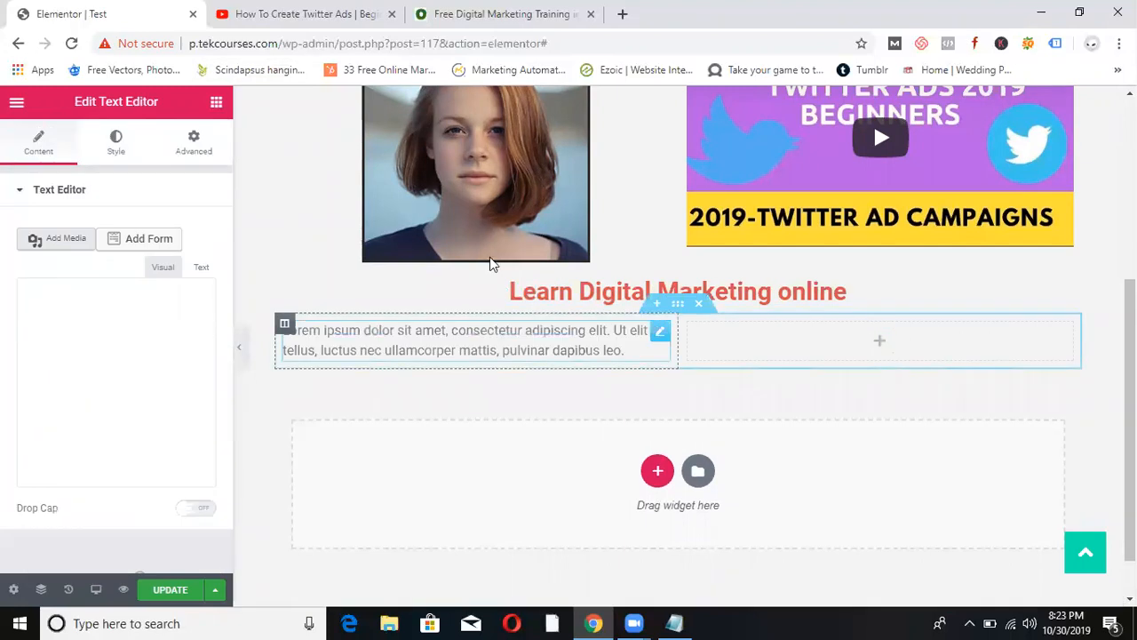
click(216, 104)
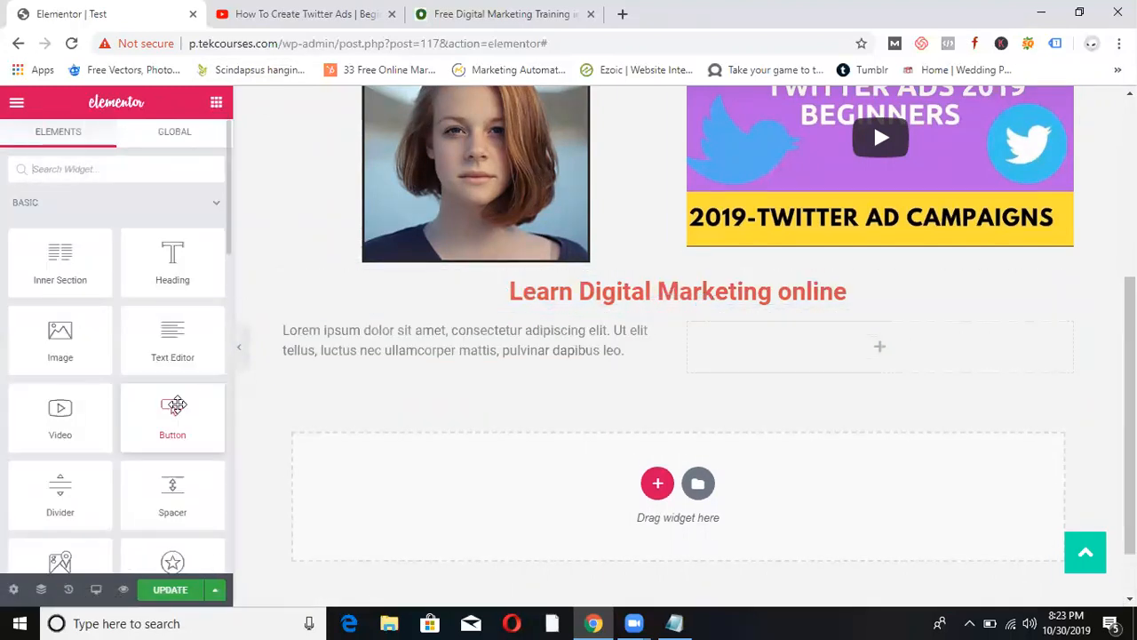
drag(172, 416, 907, 351)
triple_click(540, 350)
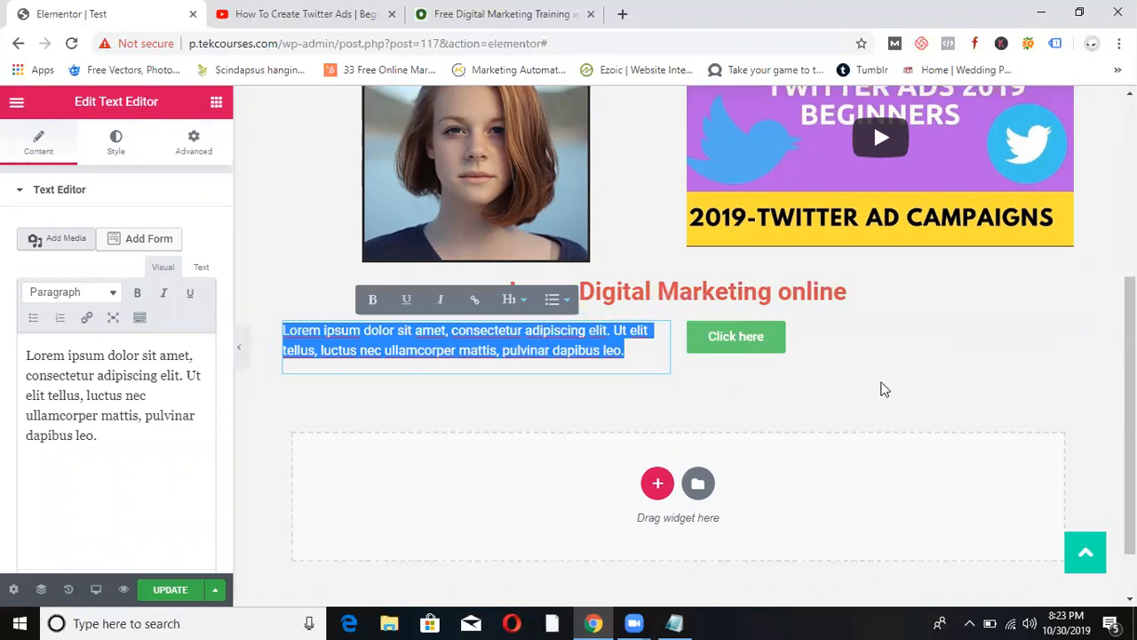
click(775, 345)
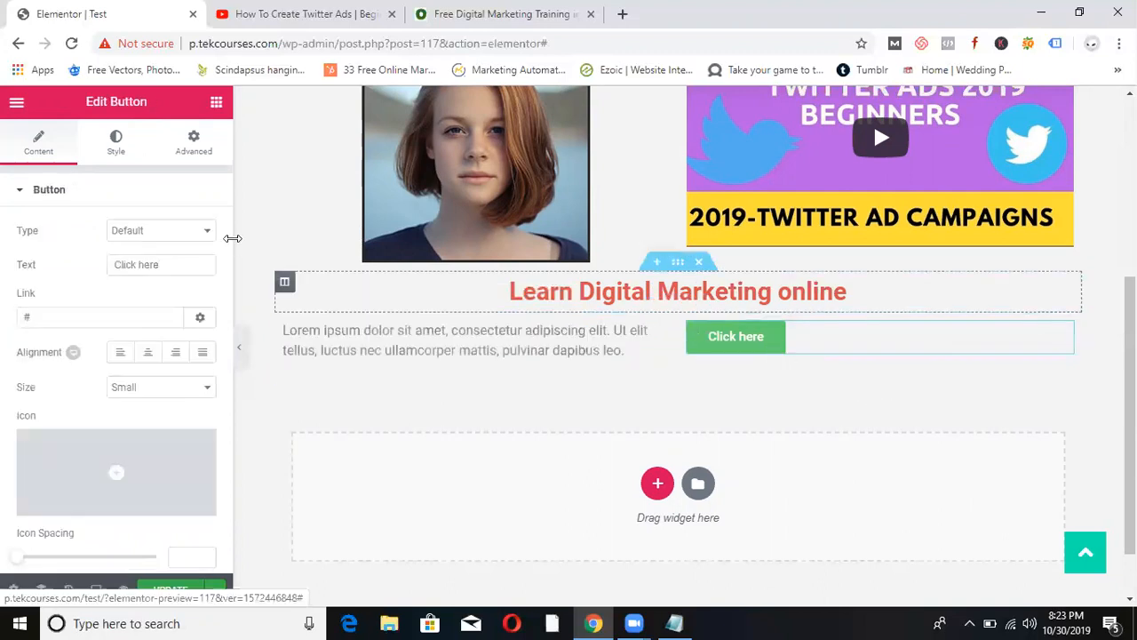
click(176, 260)
key(ctrl+a)
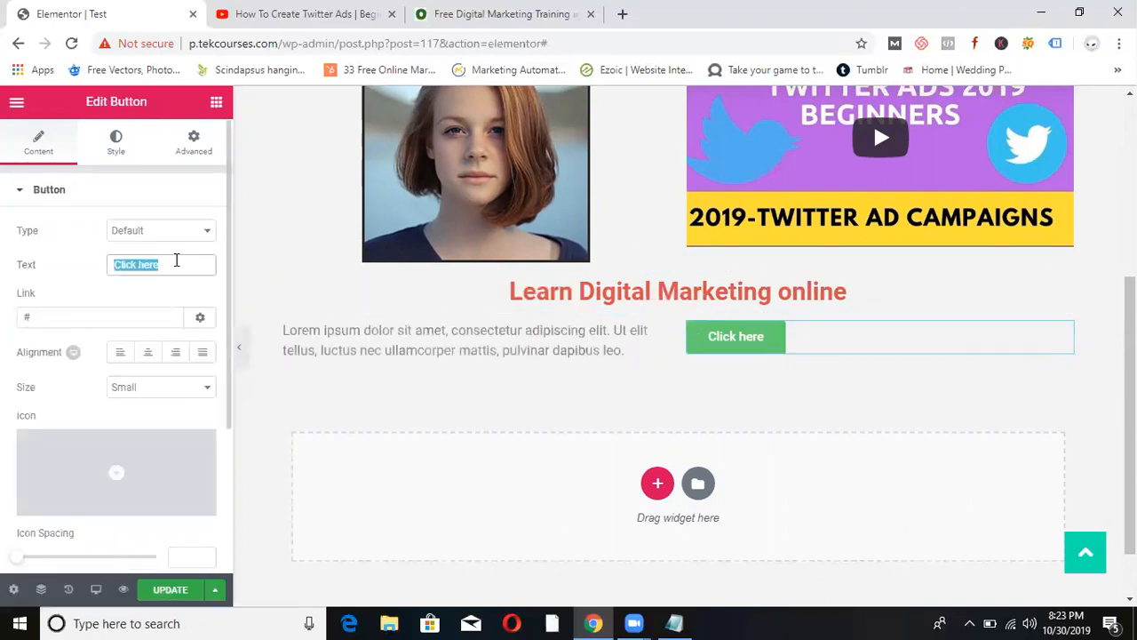
text(Enroll Now)
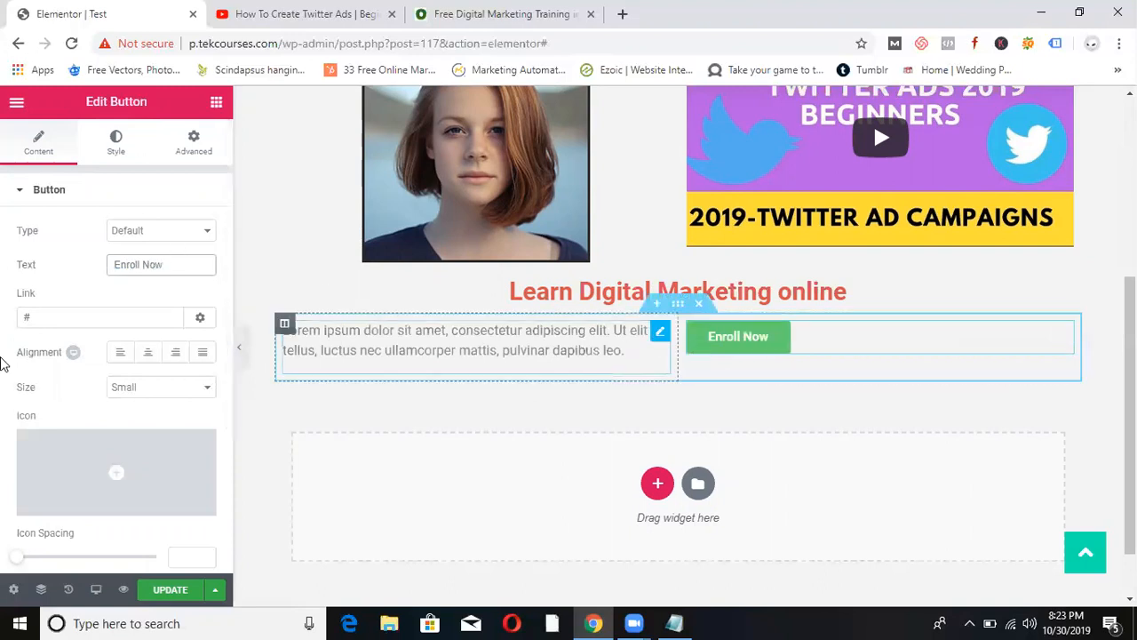
click(90, 315)
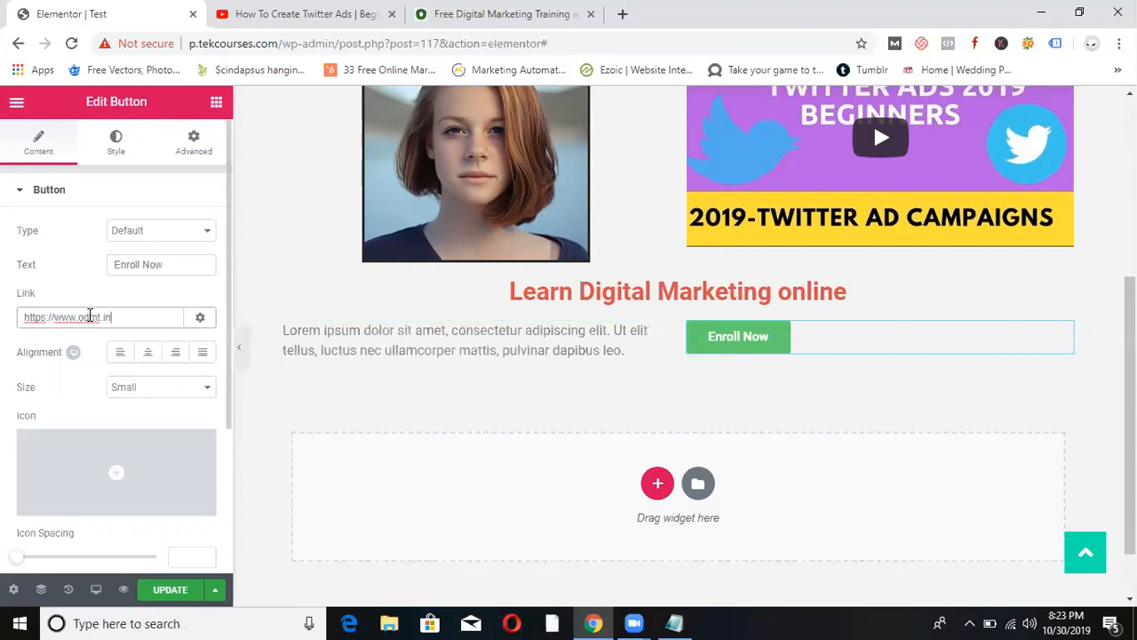
click(507, 397)
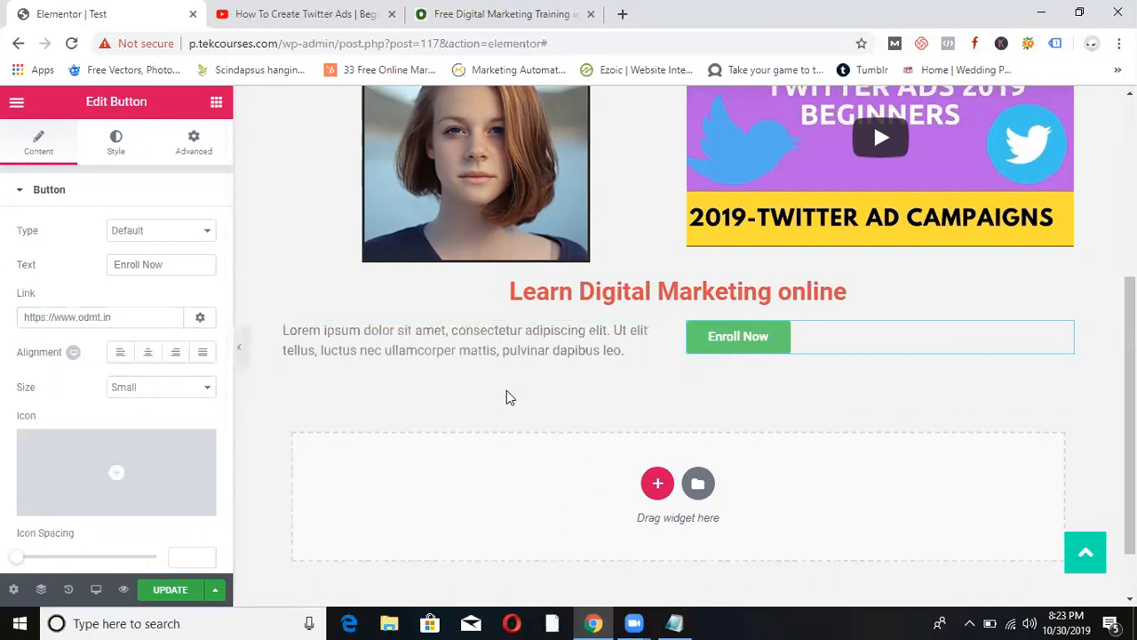
Review the page layout from the navigation menu down to the two-column section with the text and the button.
click(217, 106)
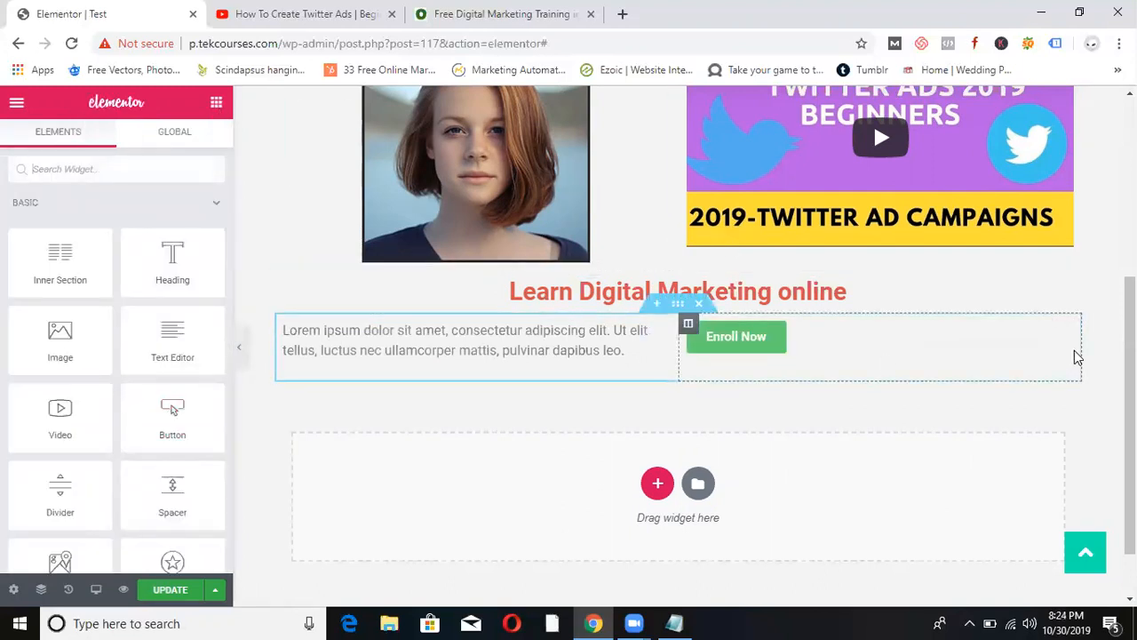
scroll(678, 346, up, 3)
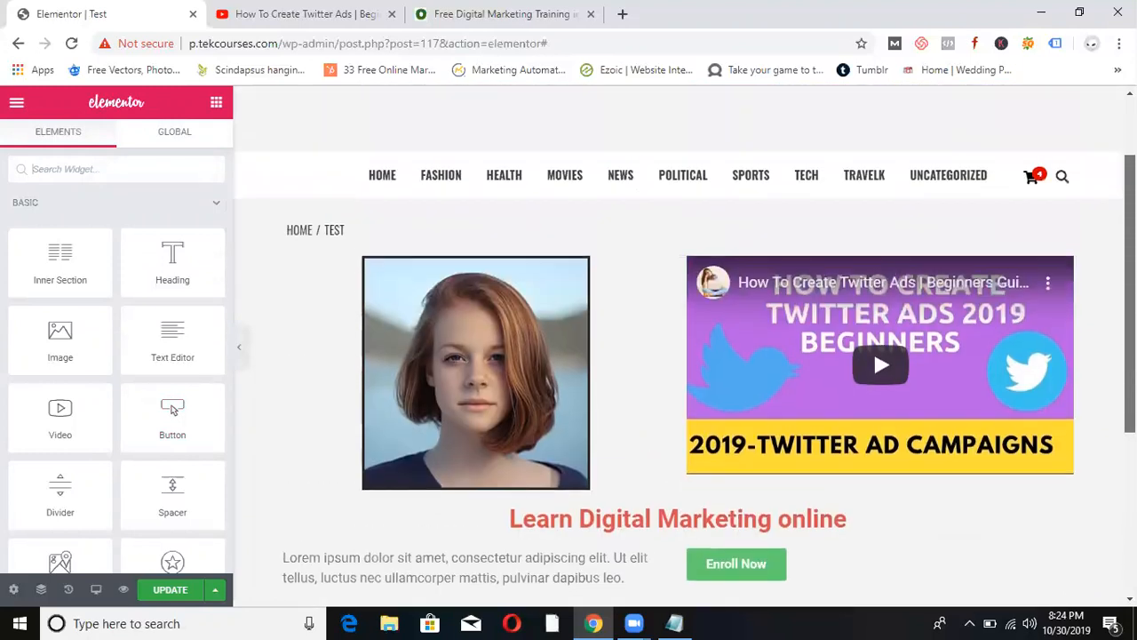
scroll(874, 297, down, 1)
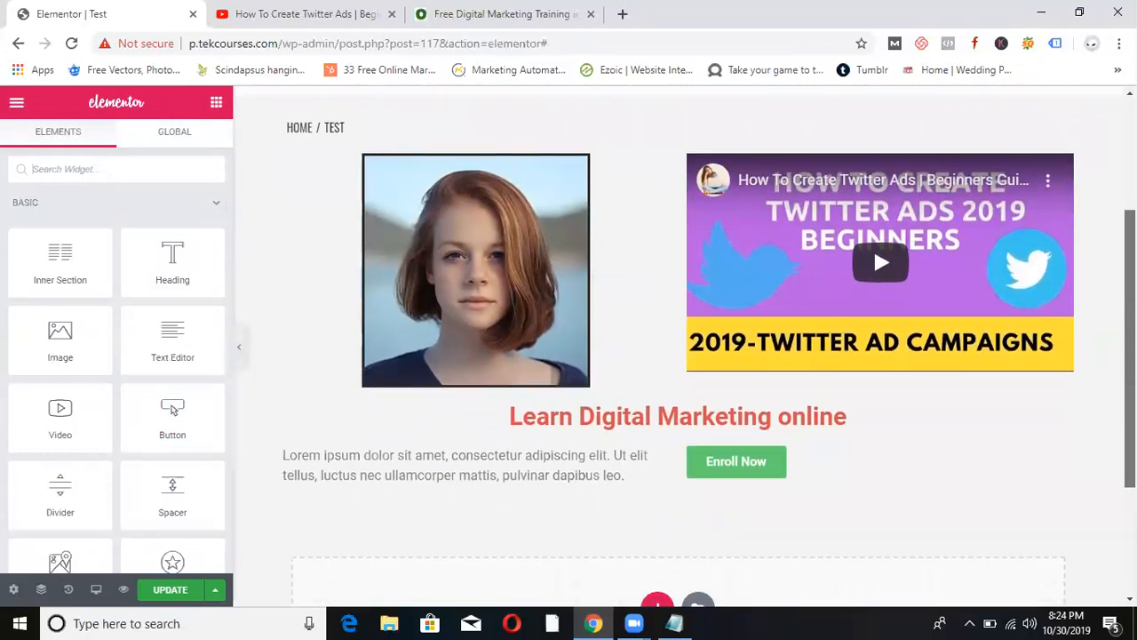
scroll(873, 191, down, 1)
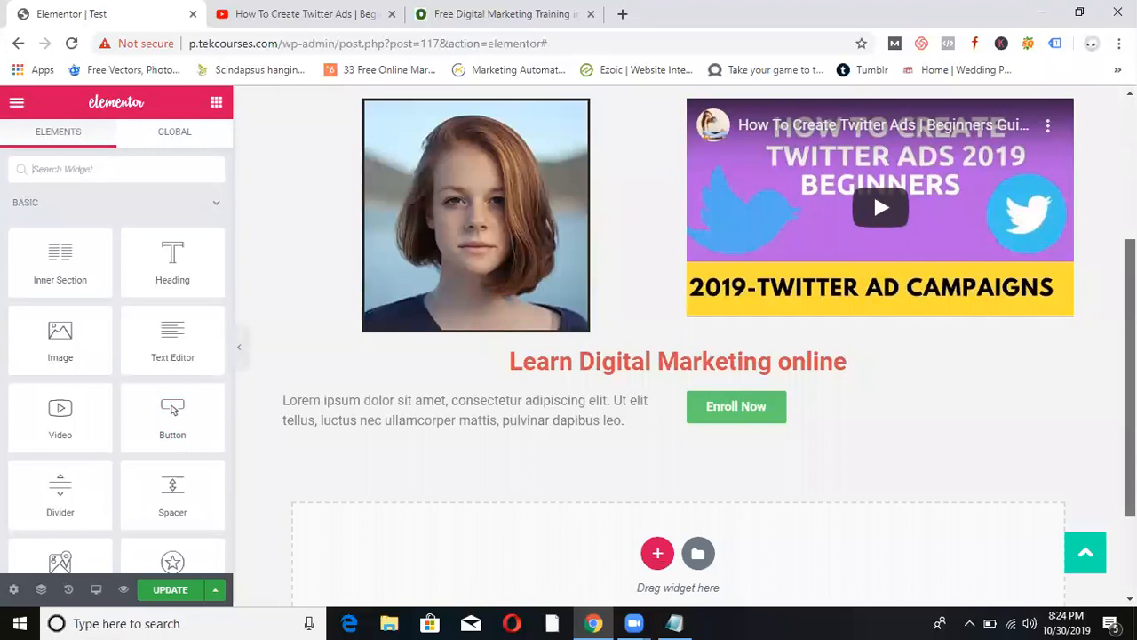
scroll(873, 191, up, 2)
scroll(874, 278, up, 2)
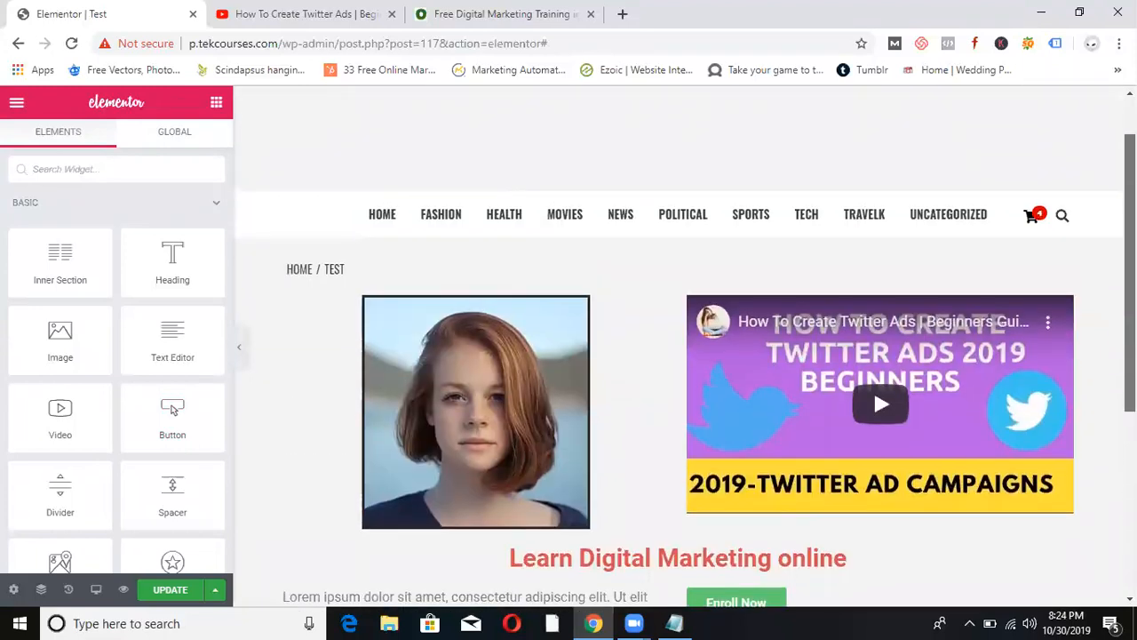
scroll(684, 347, down, 4)
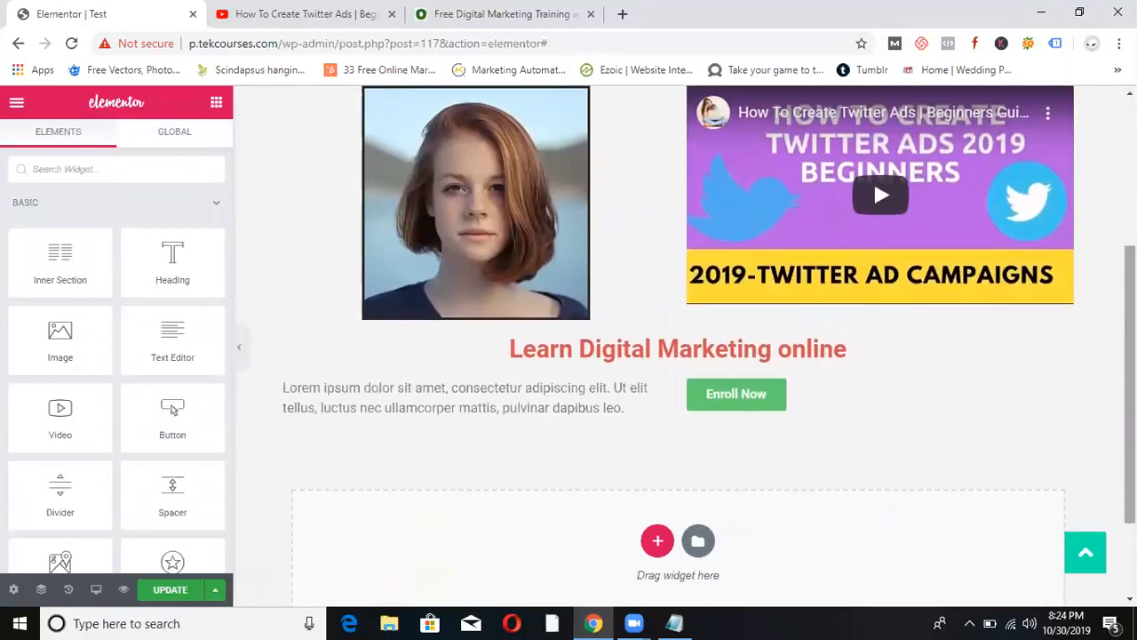
scroll(685, 347, down, 2)
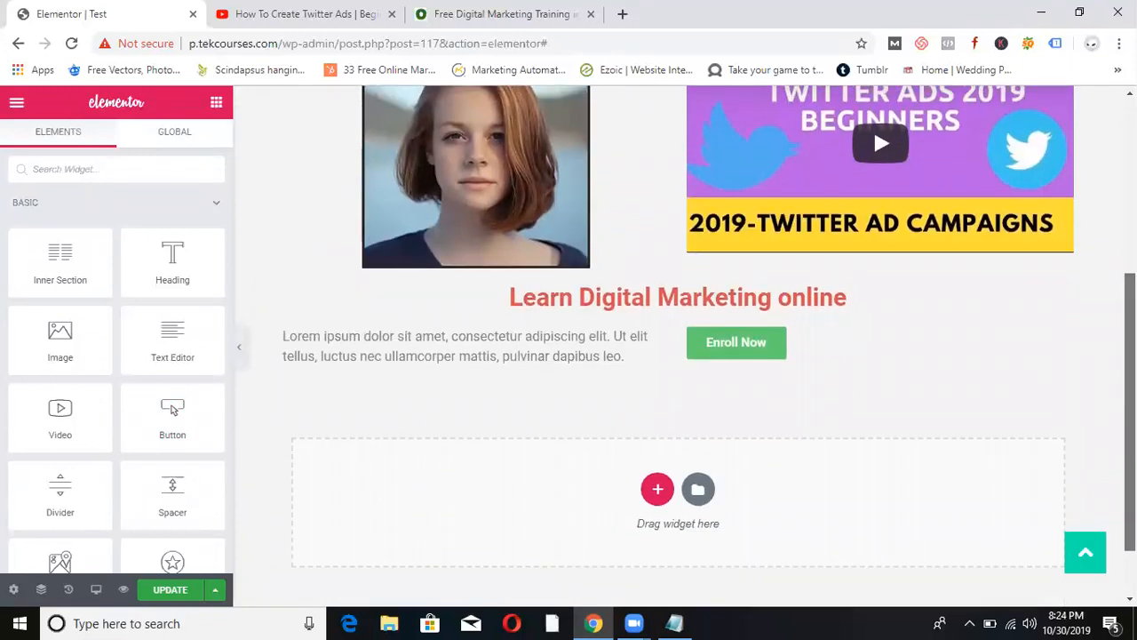
scroll(685, 346, up, 1)
scroll(684, 347, up, 2)
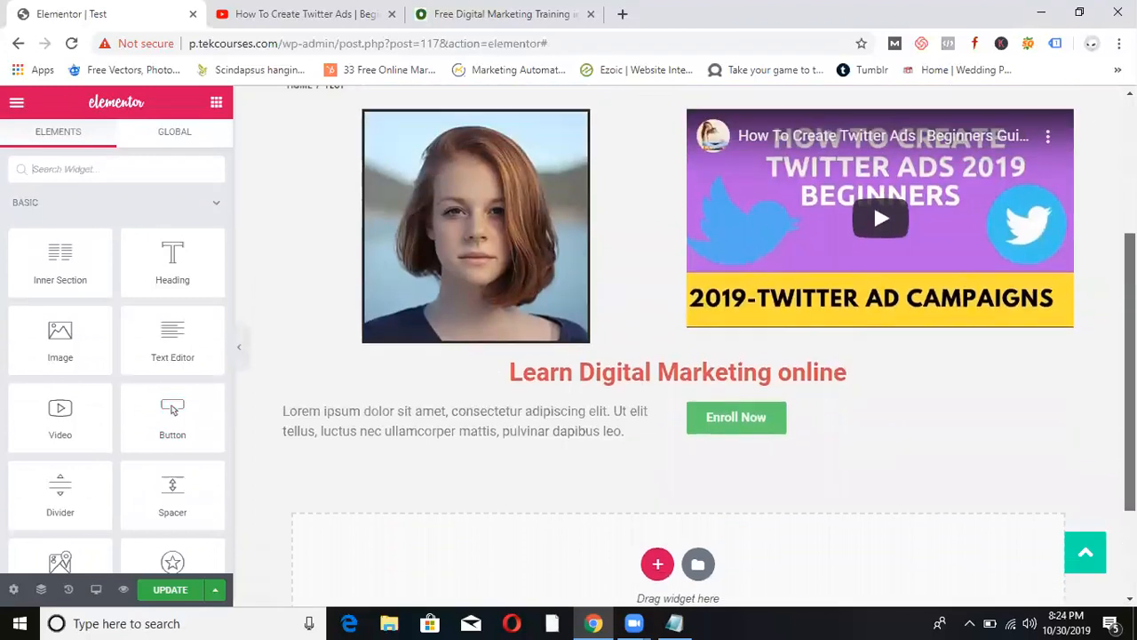
Add a new single-column section below the section with the text and the Enroll Now button.
scroll(873, 230, down, 3)
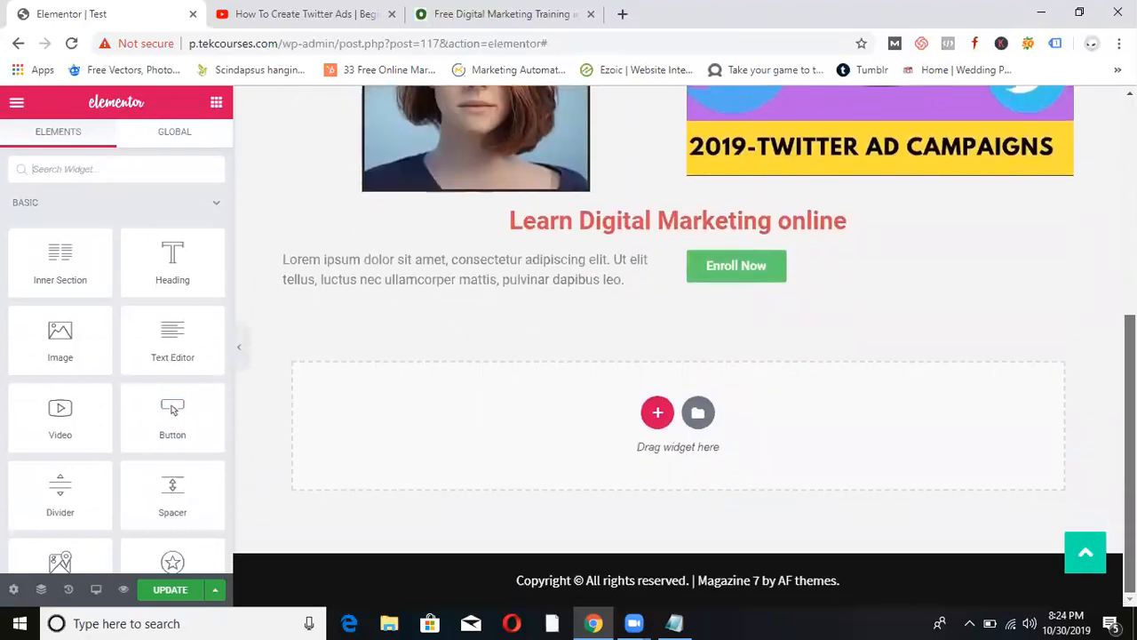
click(657, 412)
click(472, 459)
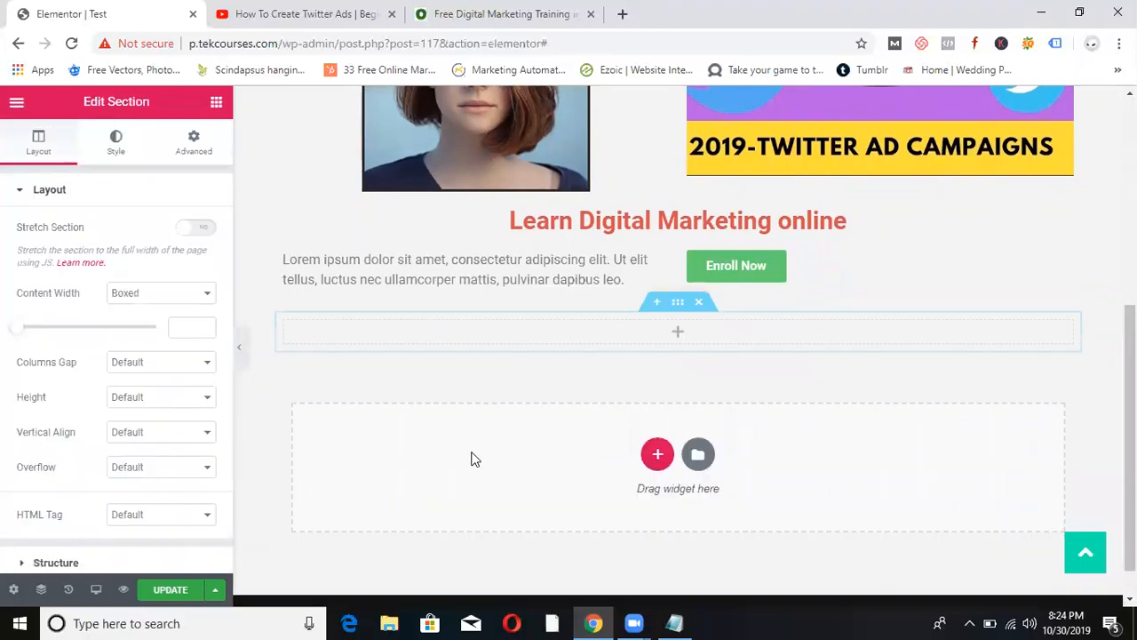
Add a Basic Gallery widget to the empty section below the Enroll Now button.
click(215, 103)
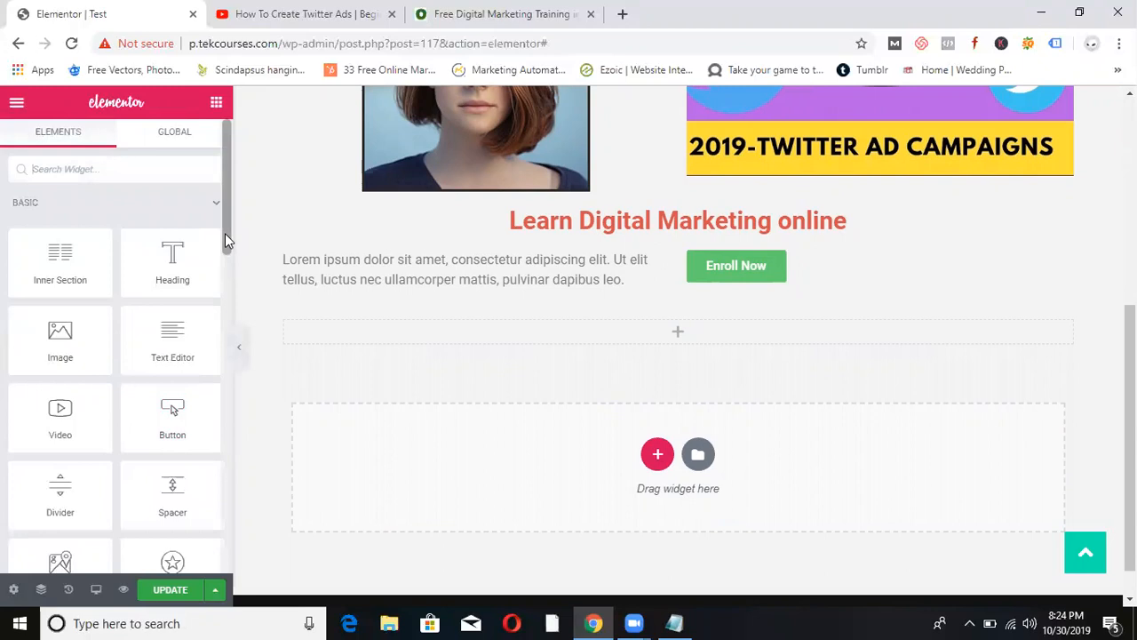
scroll(225, 233, down, 3)
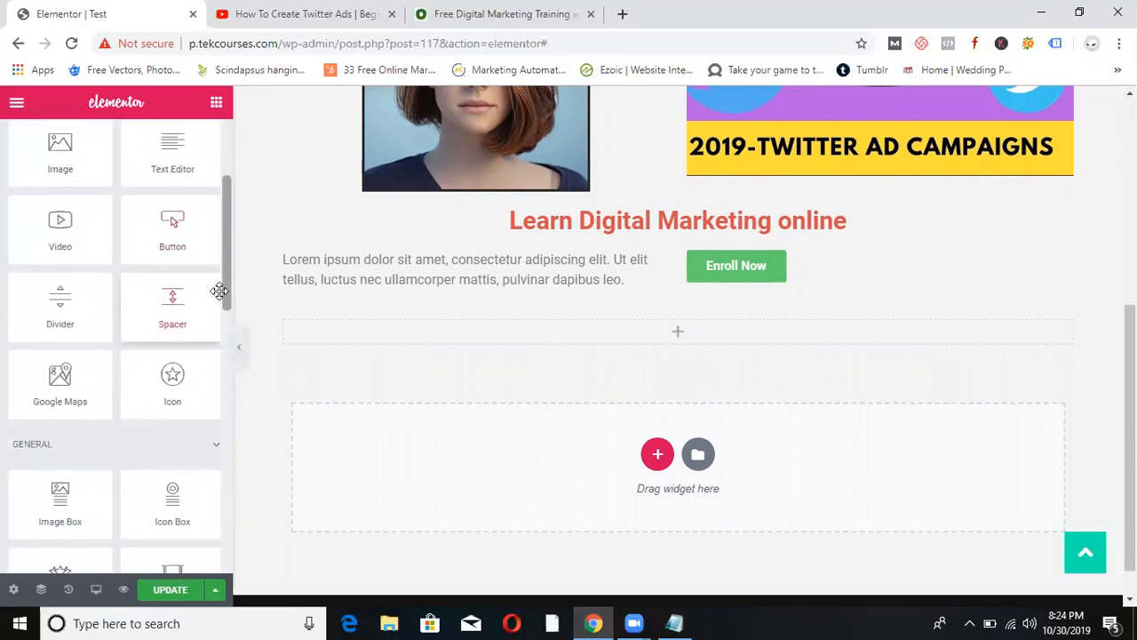
scroll(218, 292, down, 1)
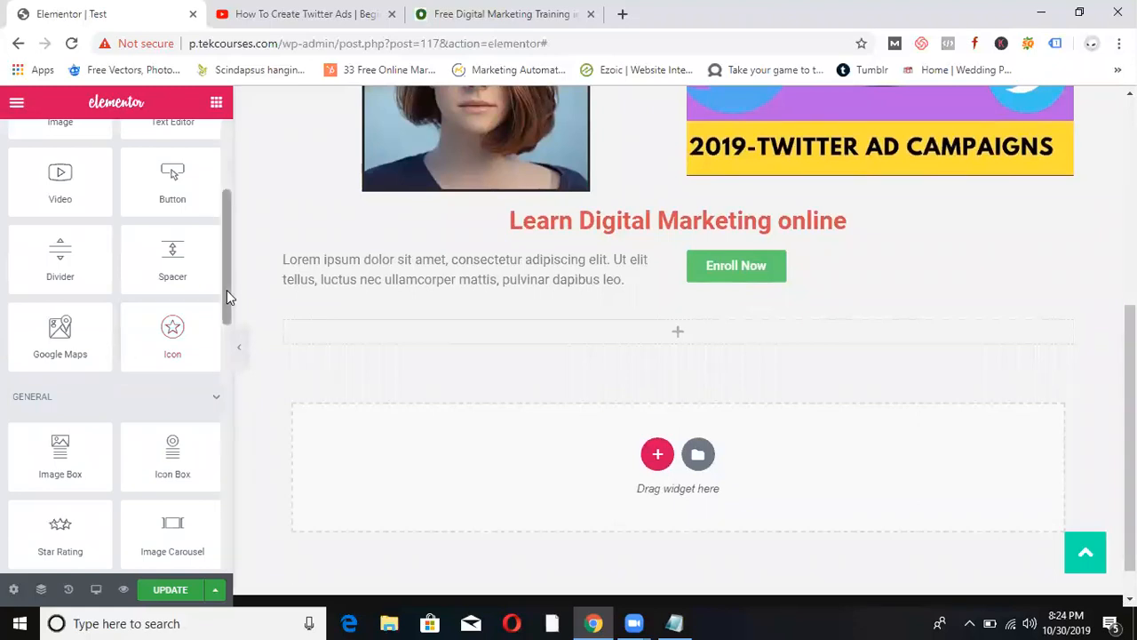
drag(226, 290, 225, 308)
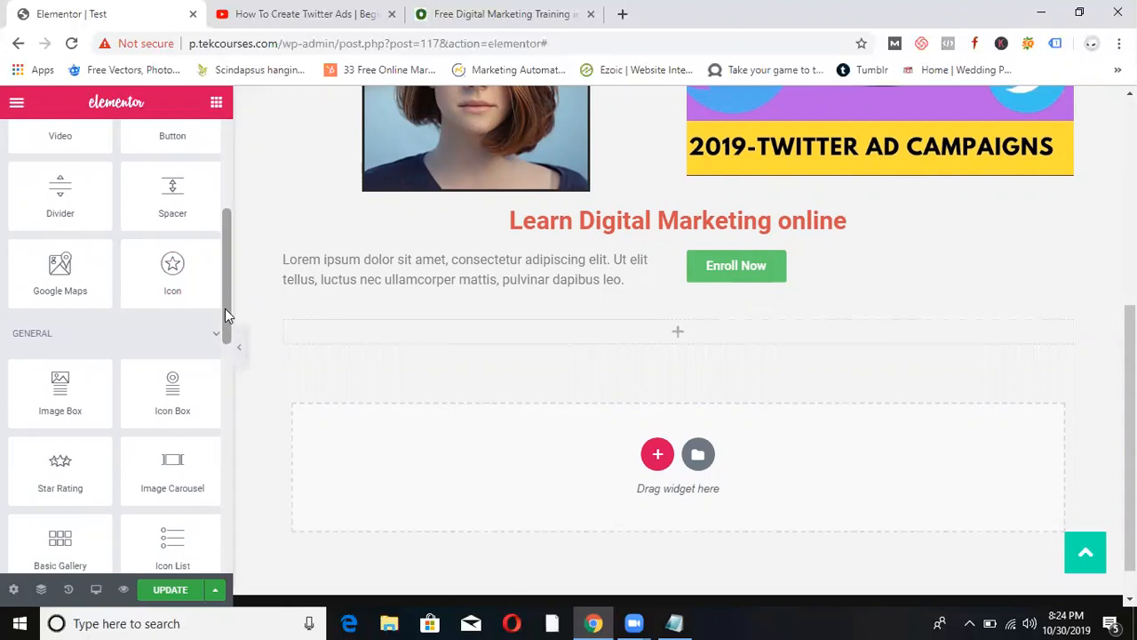
drag(224, 309, 220, 365)
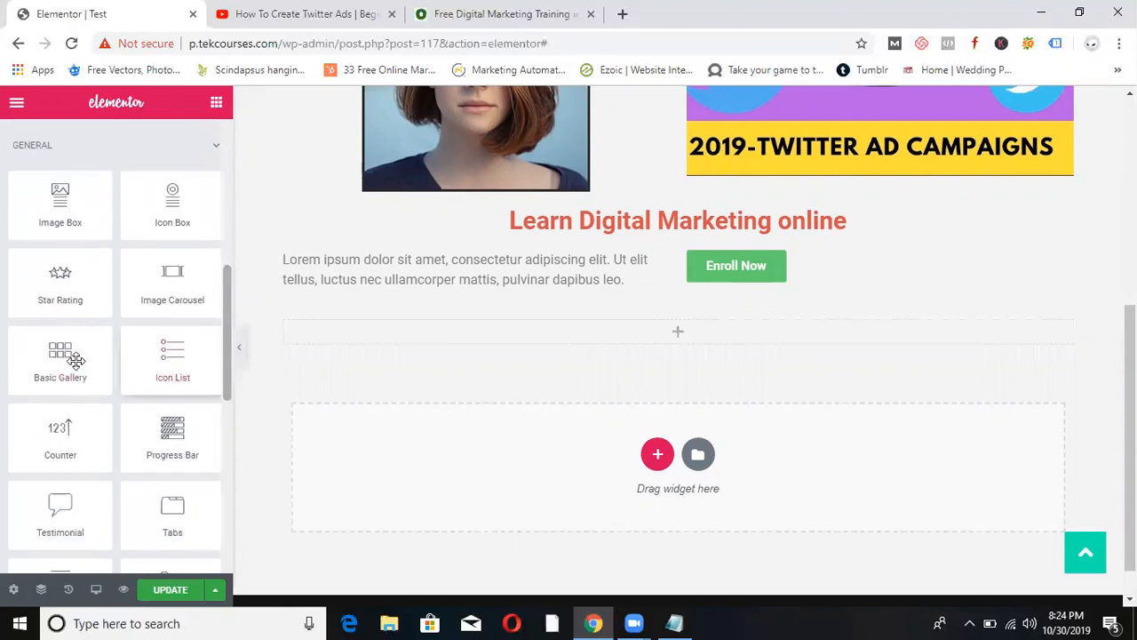
drag(58, 355, 657, 331)
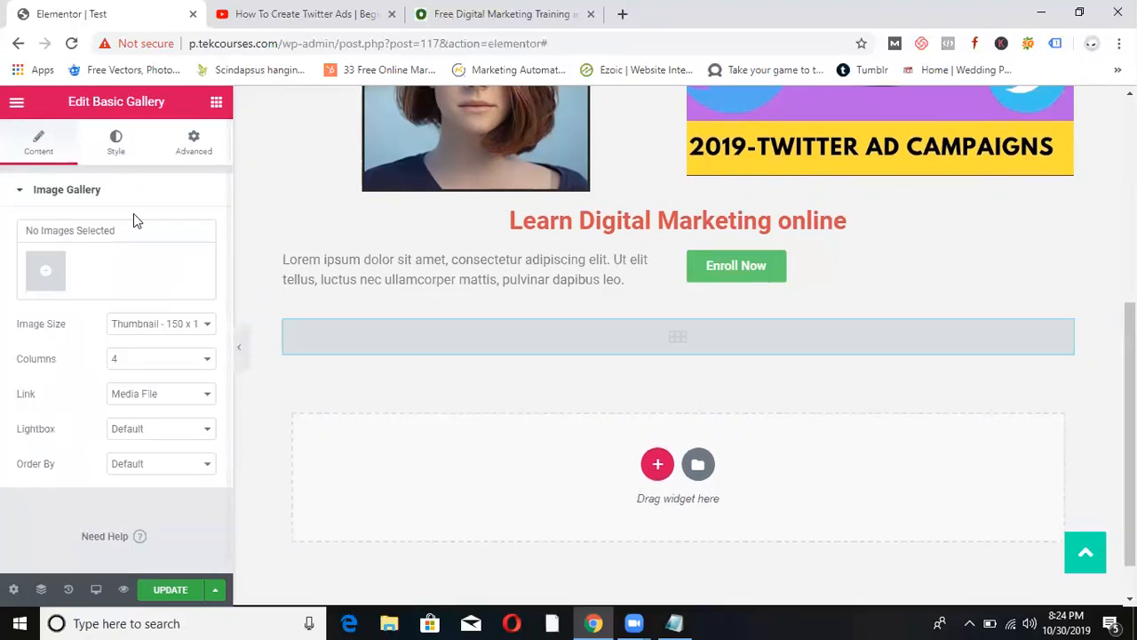
Fill the gallery with the four portrait photos from the media library's second row, starting with team_4.jpg, and insert it.
click(53, 273)
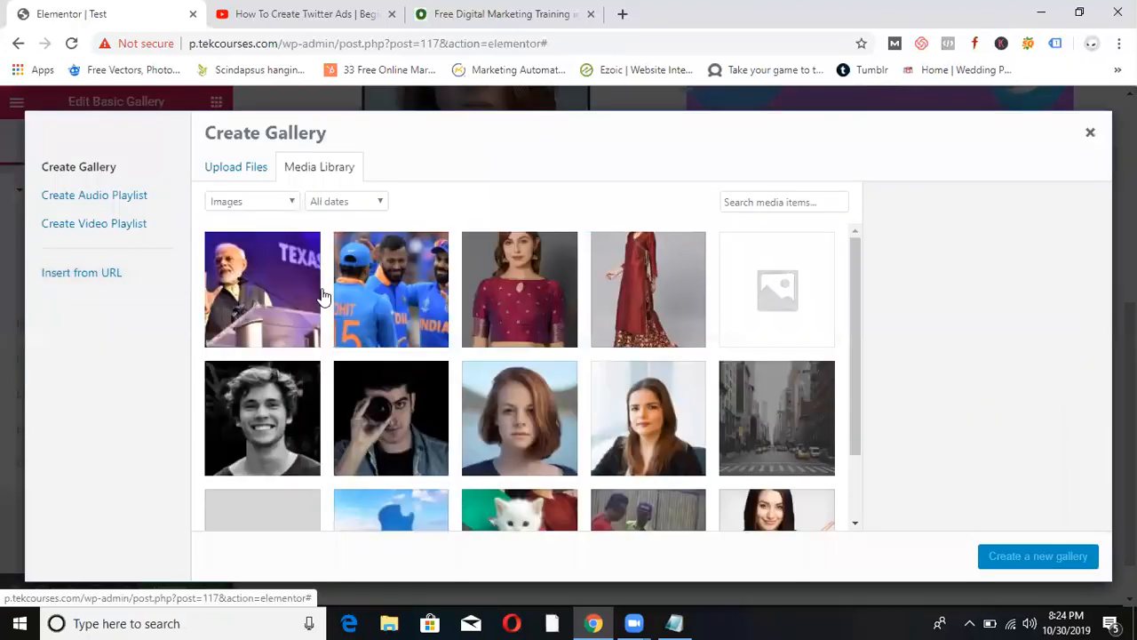
click(318, 410)
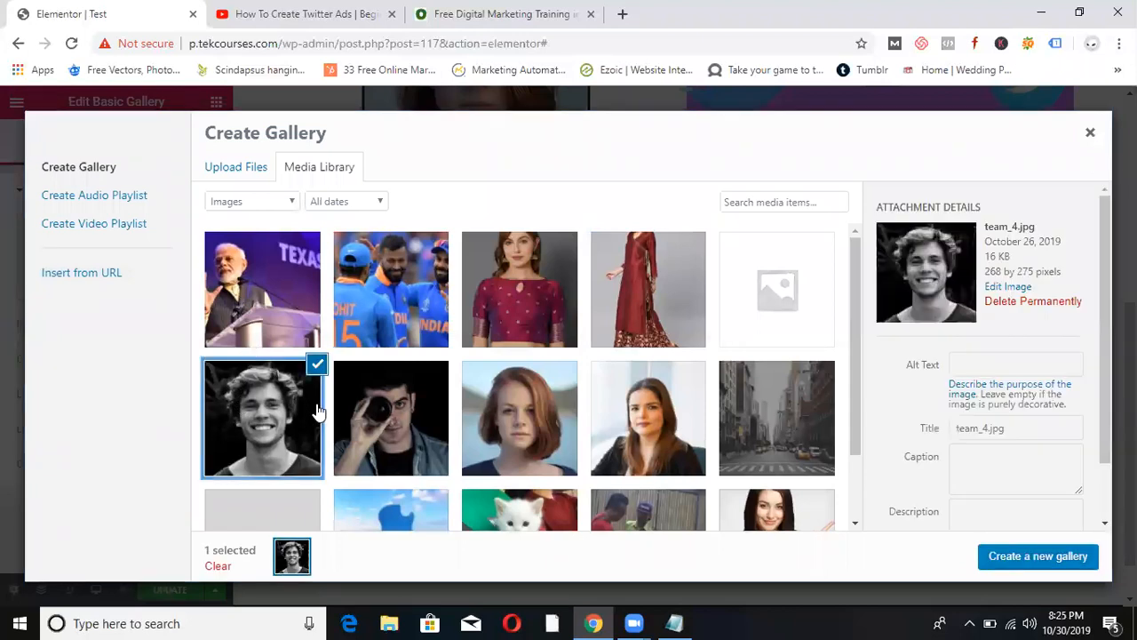
click(408, 445)
click(538, 439)
click(653, 442)
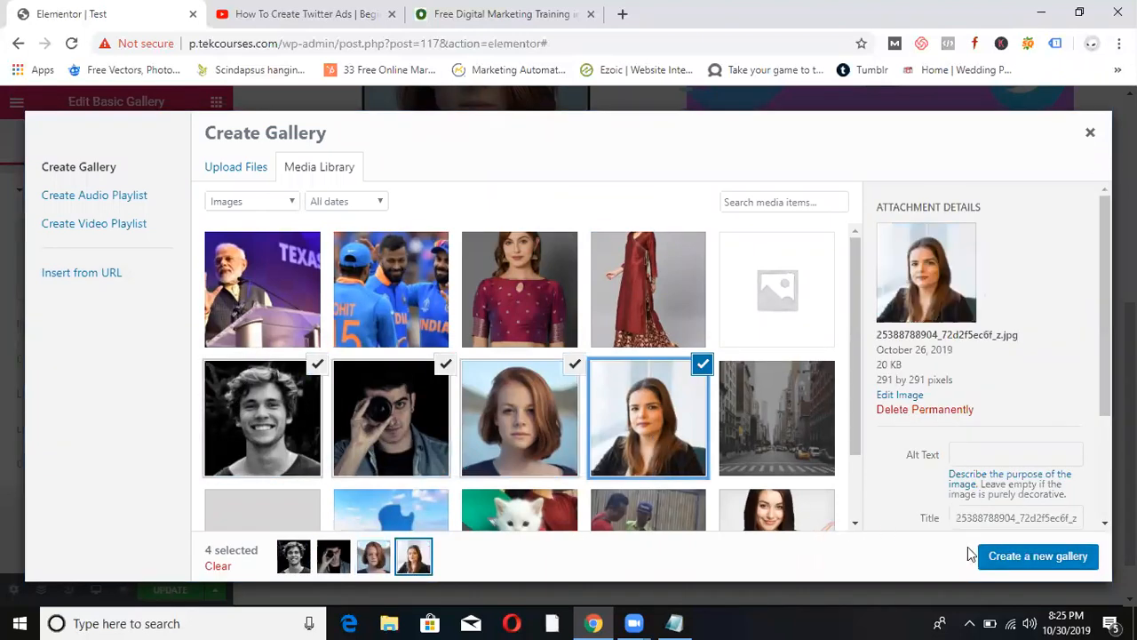
click(1036, 570)
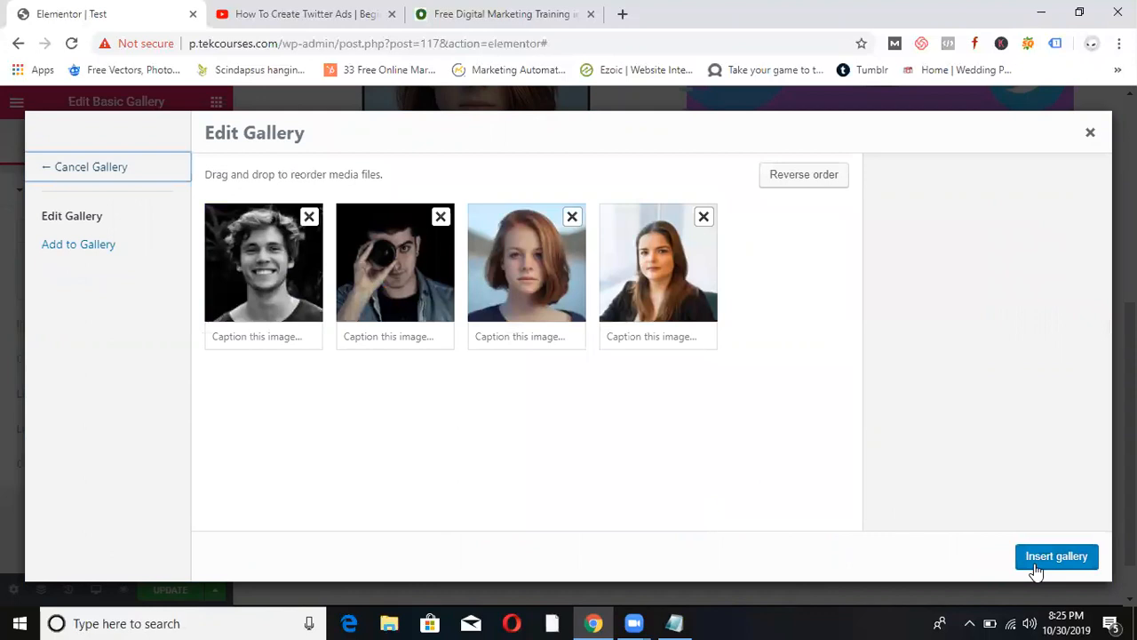
click(1036, 561)
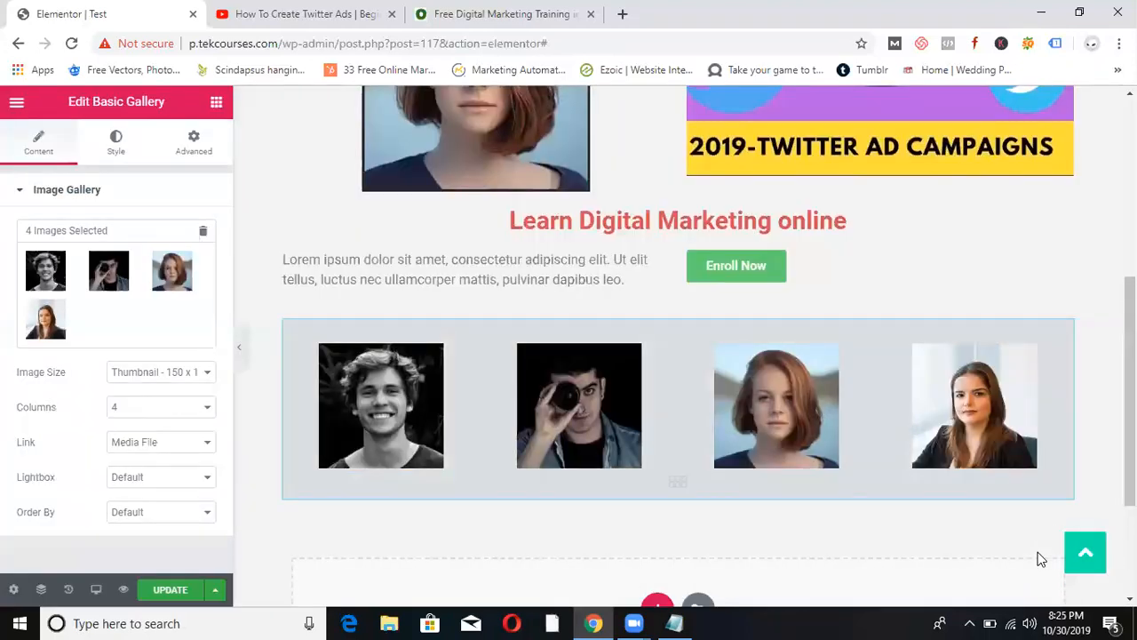
Look through the Basic and General widgets and update the page with the new gallery.
click(216, 103)
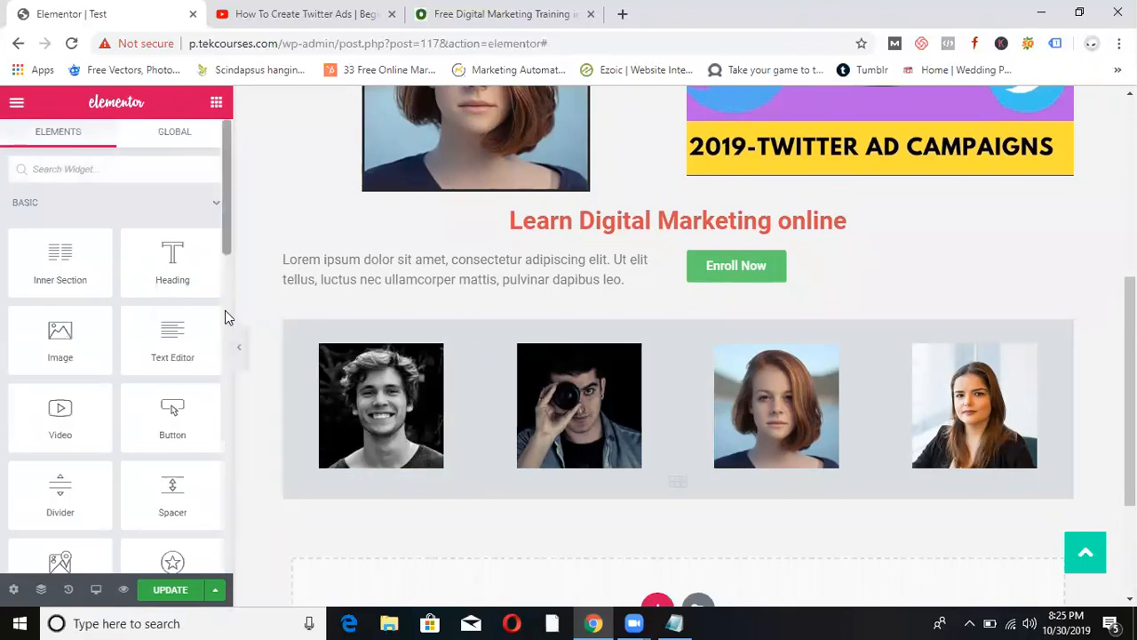
drag(225, 244, 219, 349)
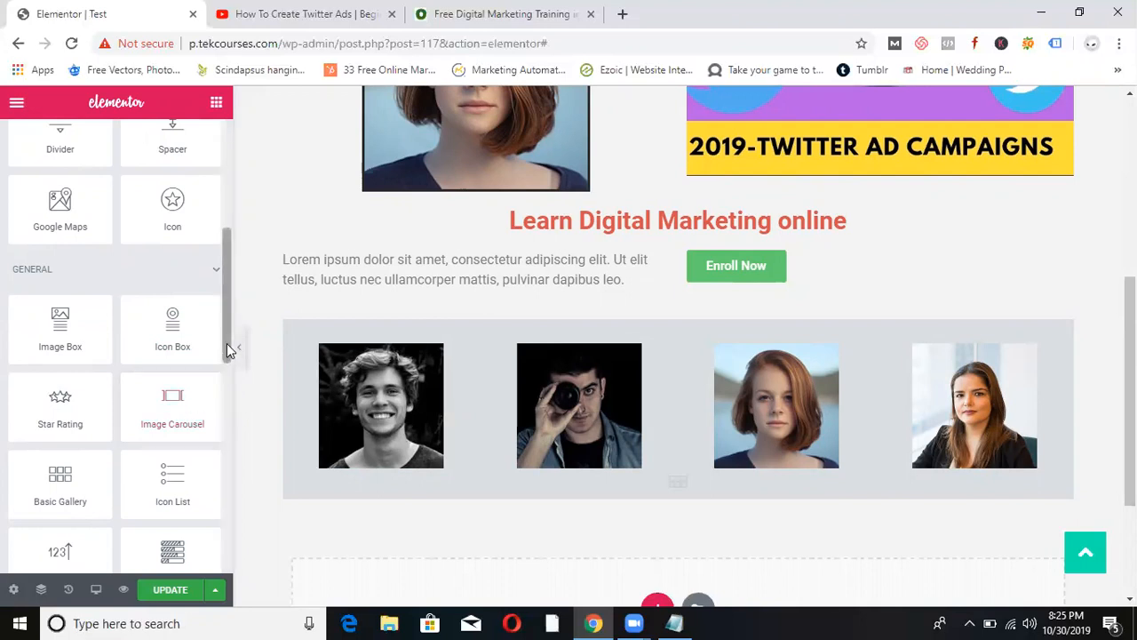
drag(227, 349, 216, 388)
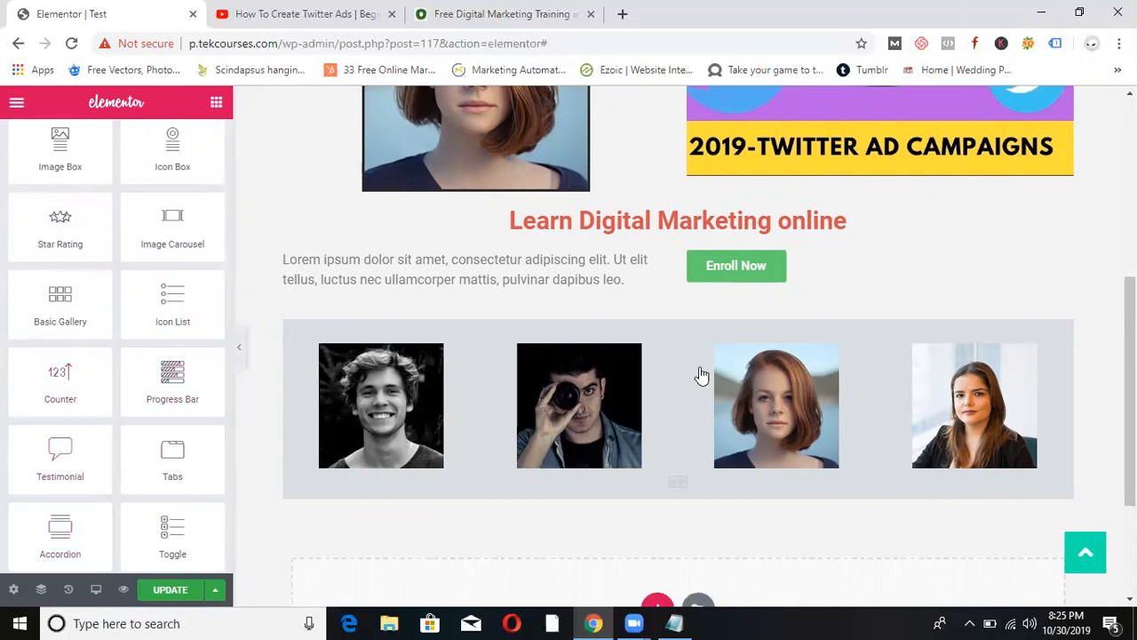
click(167, 584)
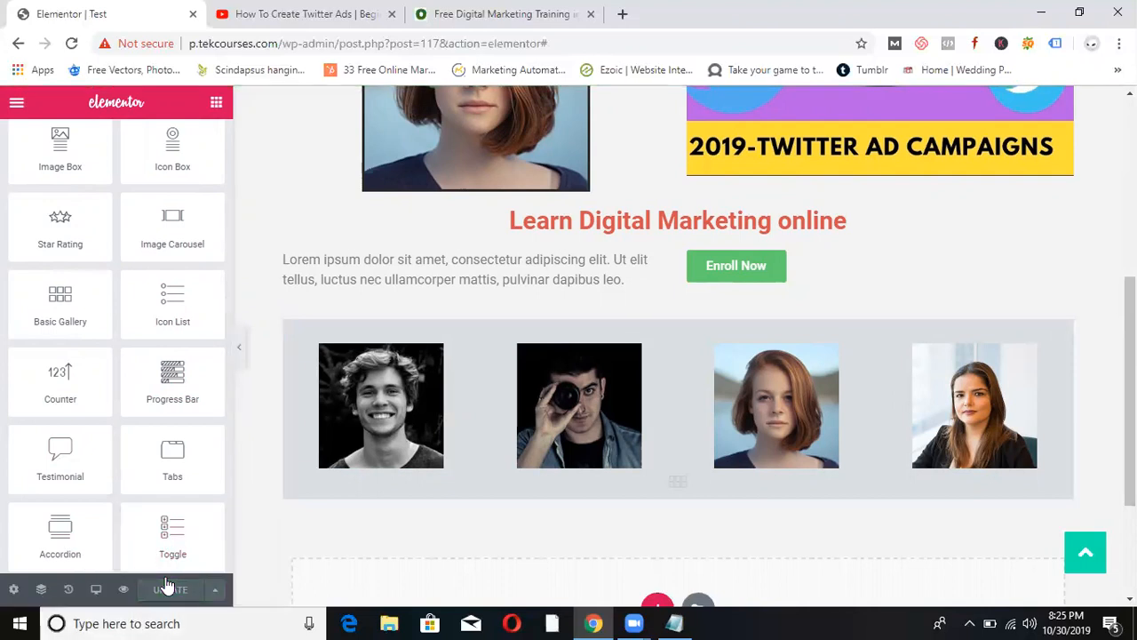
drag(1131, 391, 1130, 324)
scroll(1102, 453, down, 2)
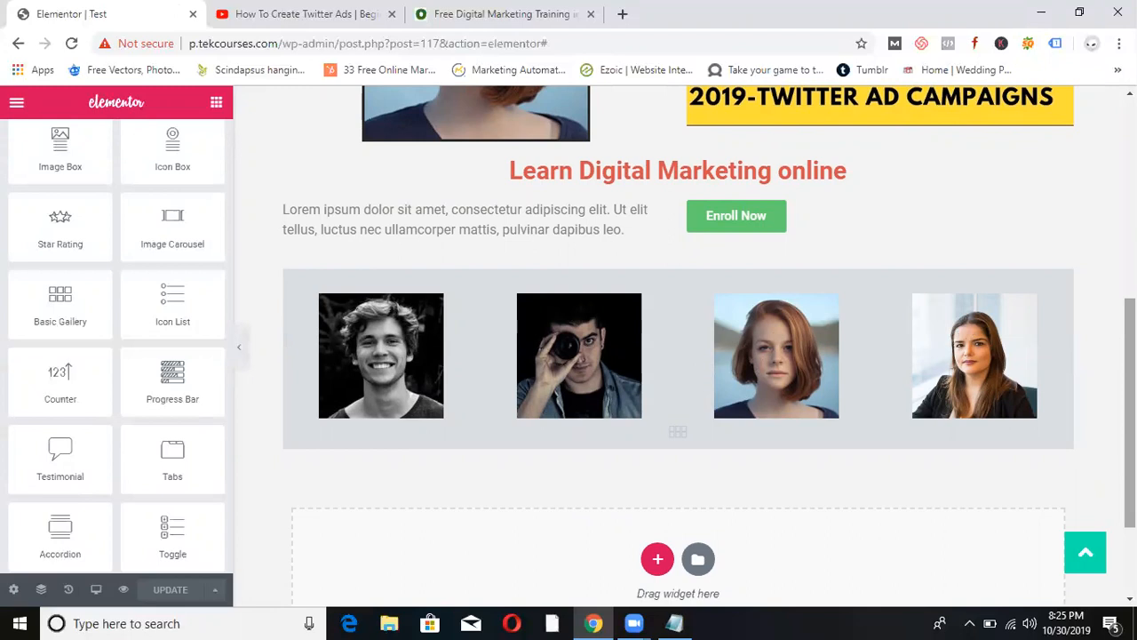
Exit Elementor to the WordPress dashboard and update the Test page there.
click(16, 107)
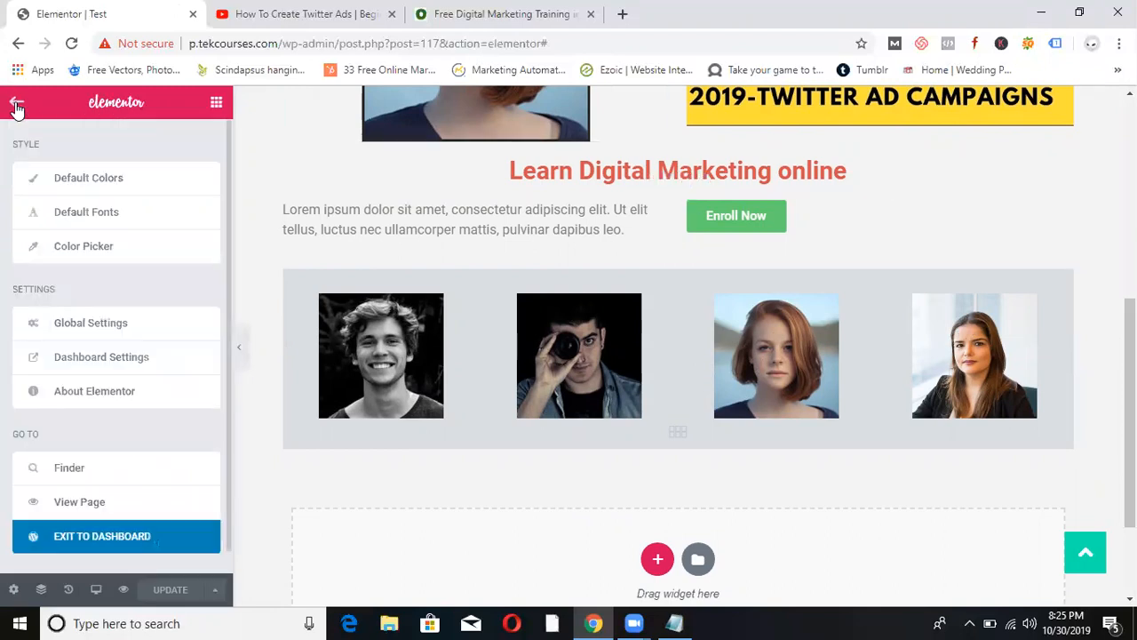
click(98, 538)
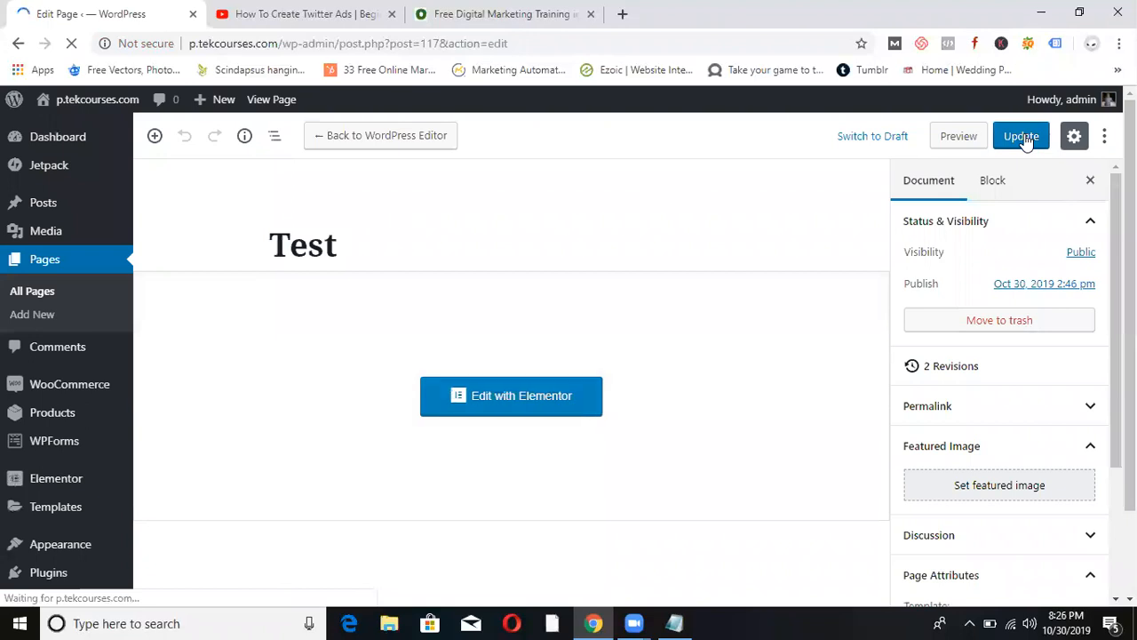
click(1024, 138)
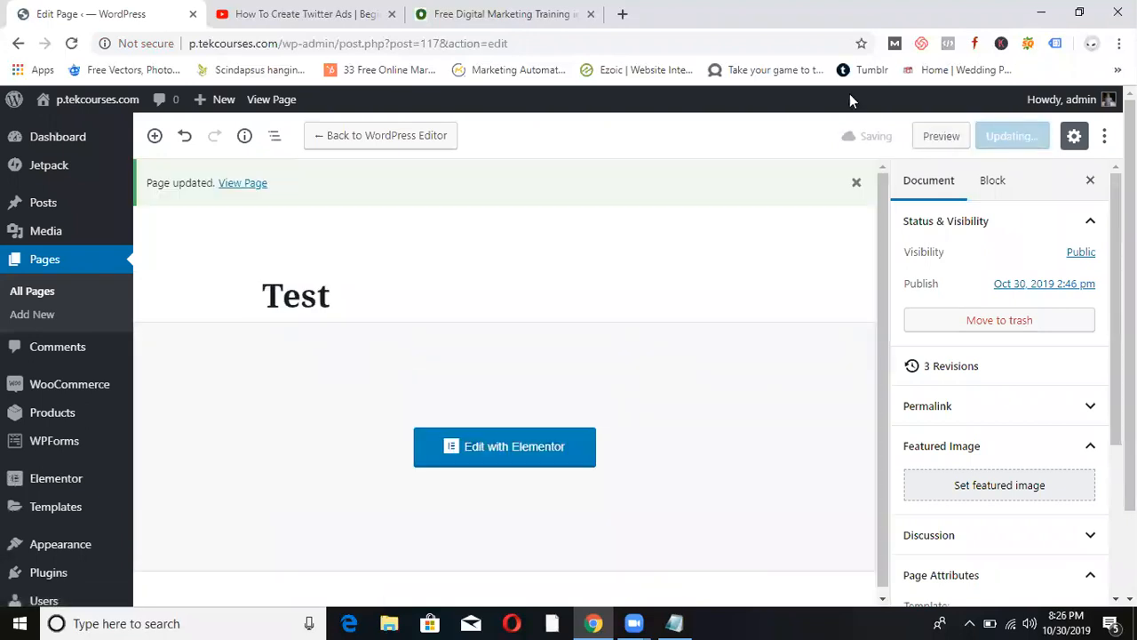
Open the published Test page in a new tab and review it from the navigation menu down to the image gallery.
right_click(260, 184)
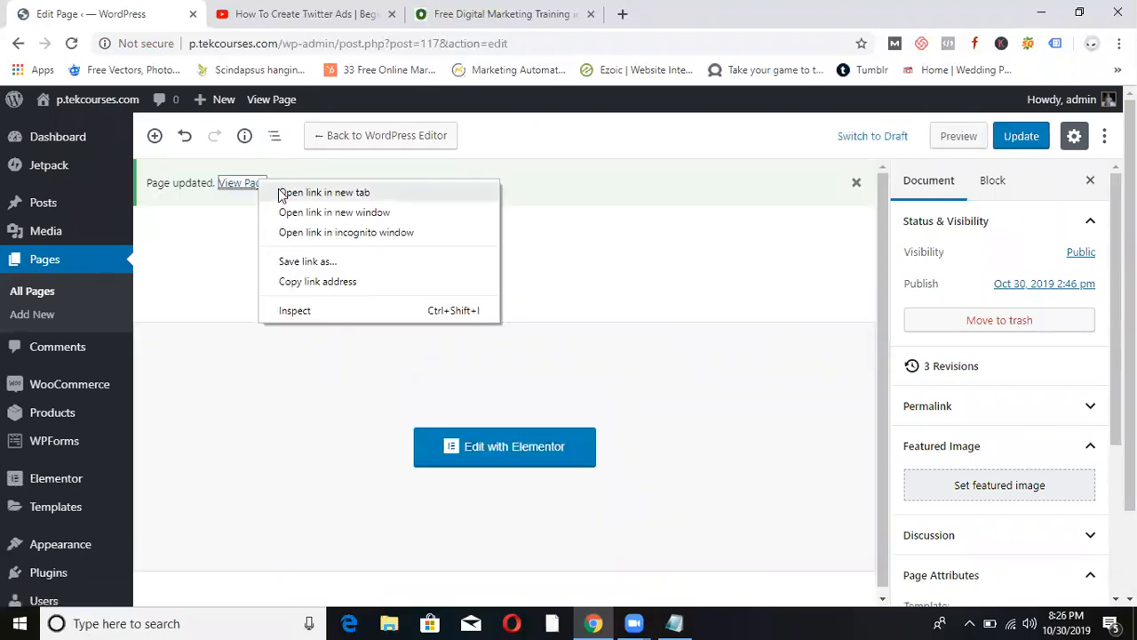
click(280, 191)
click(275, 12)
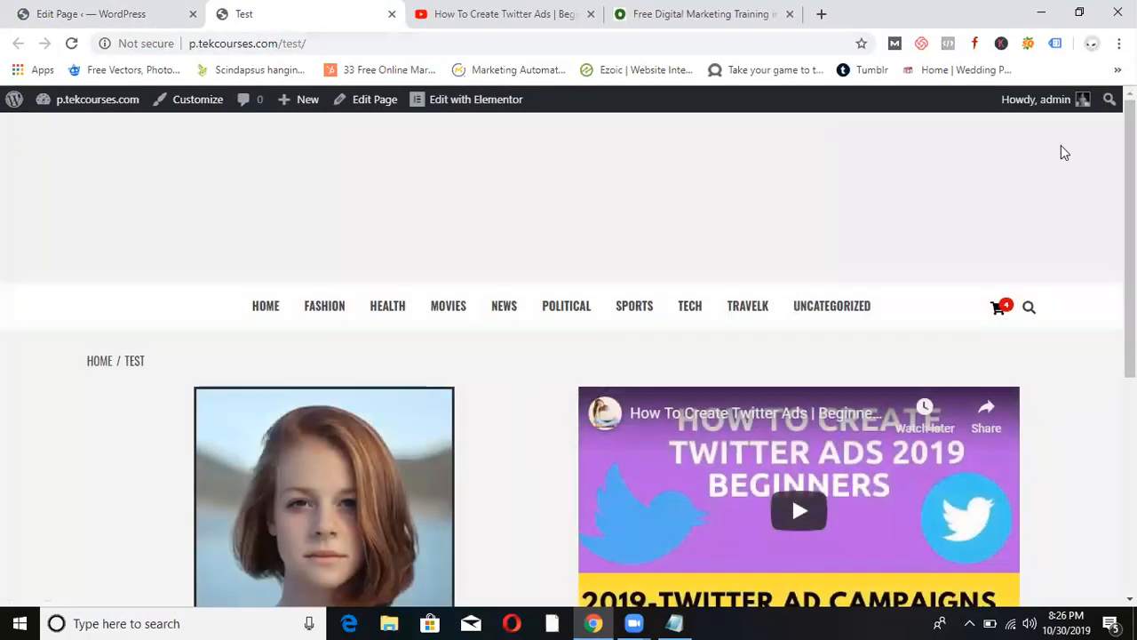
scroll(1066, 153, down, 1)
scroll(791, 445, down, 4)
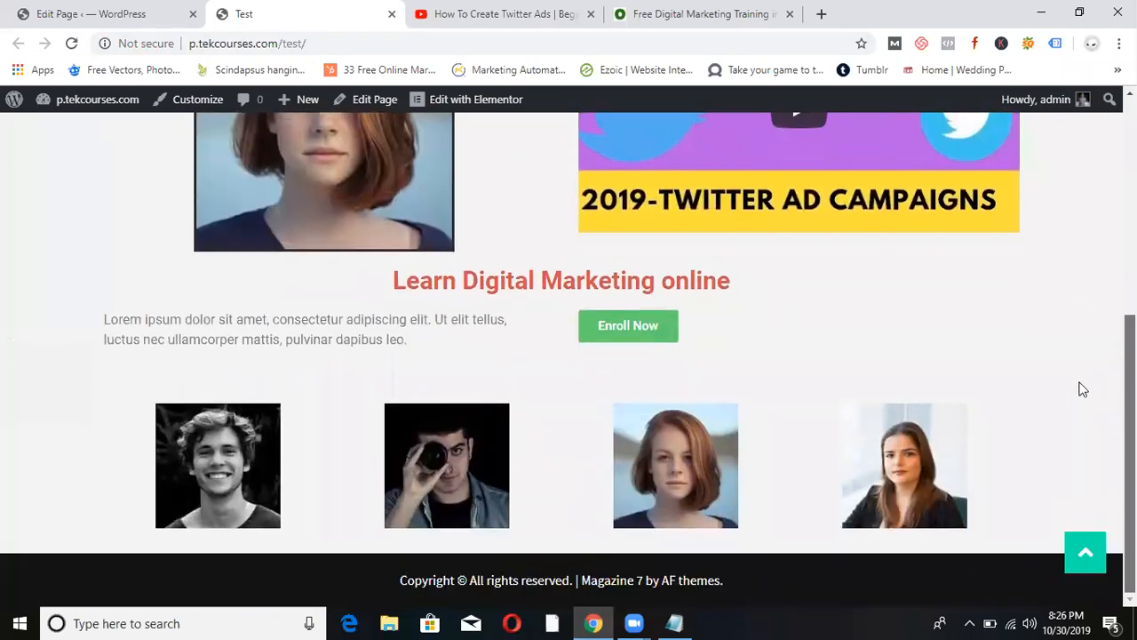
scroll(1083, 370, up, 3)
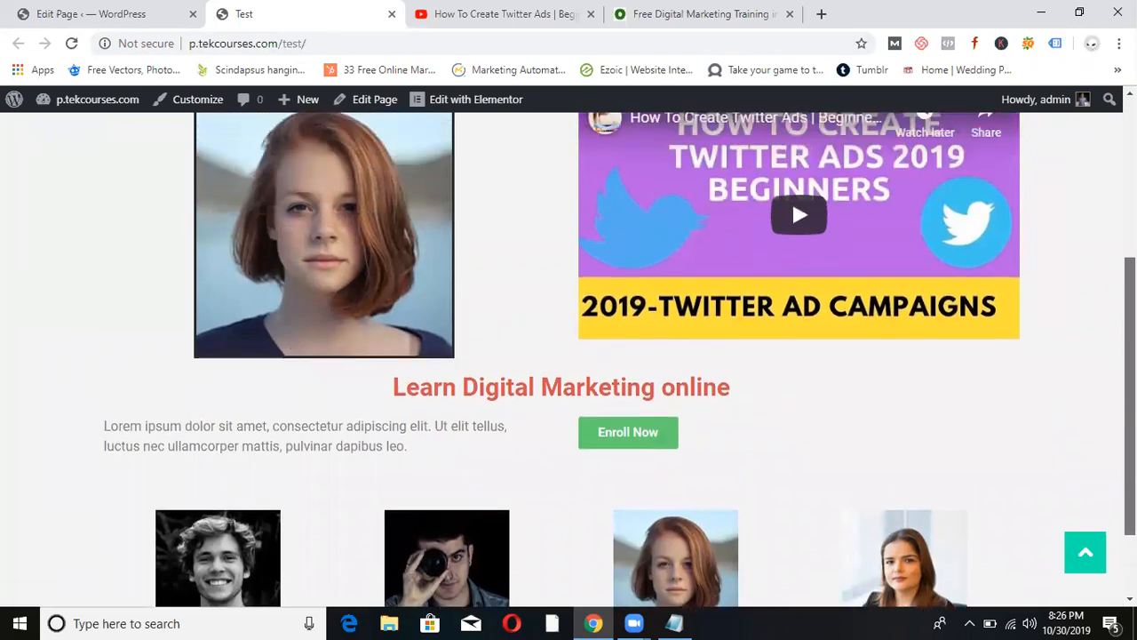
scroll(569, 355, down, 3)
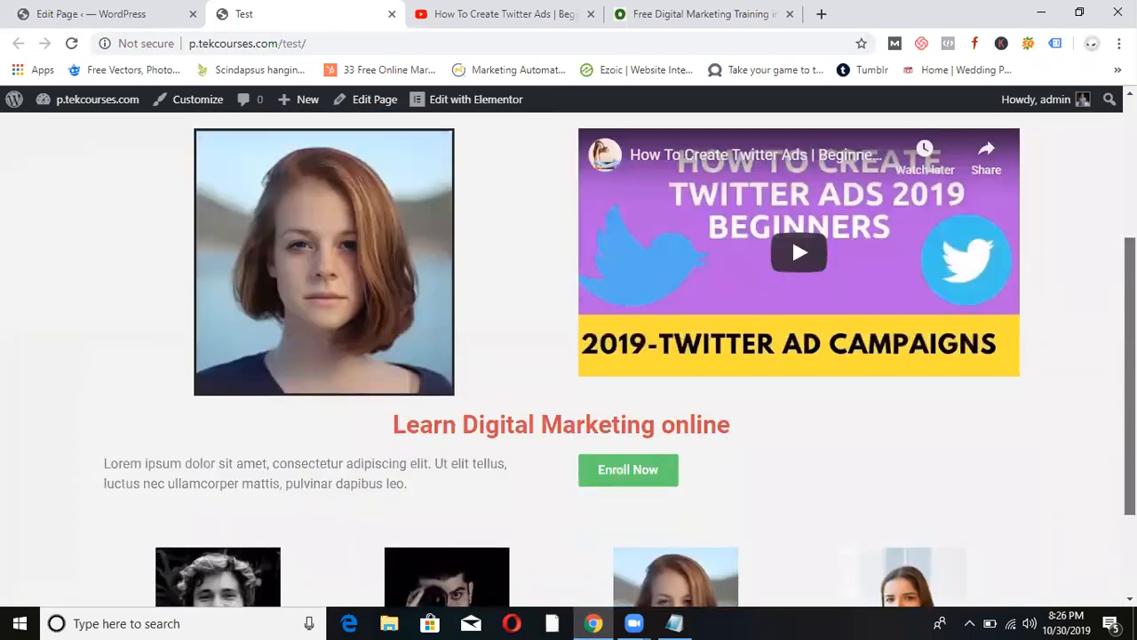
scroll(1099, 382, down, 1)
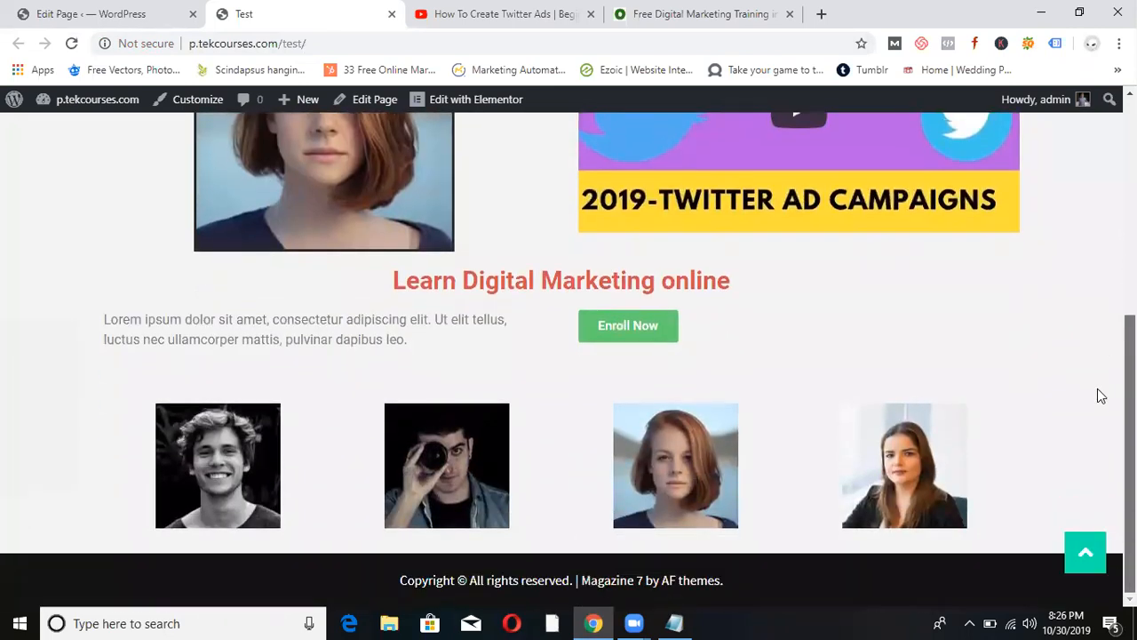
scroll(1099, 382, up, 3)
scroll(792, 352, down, 3)
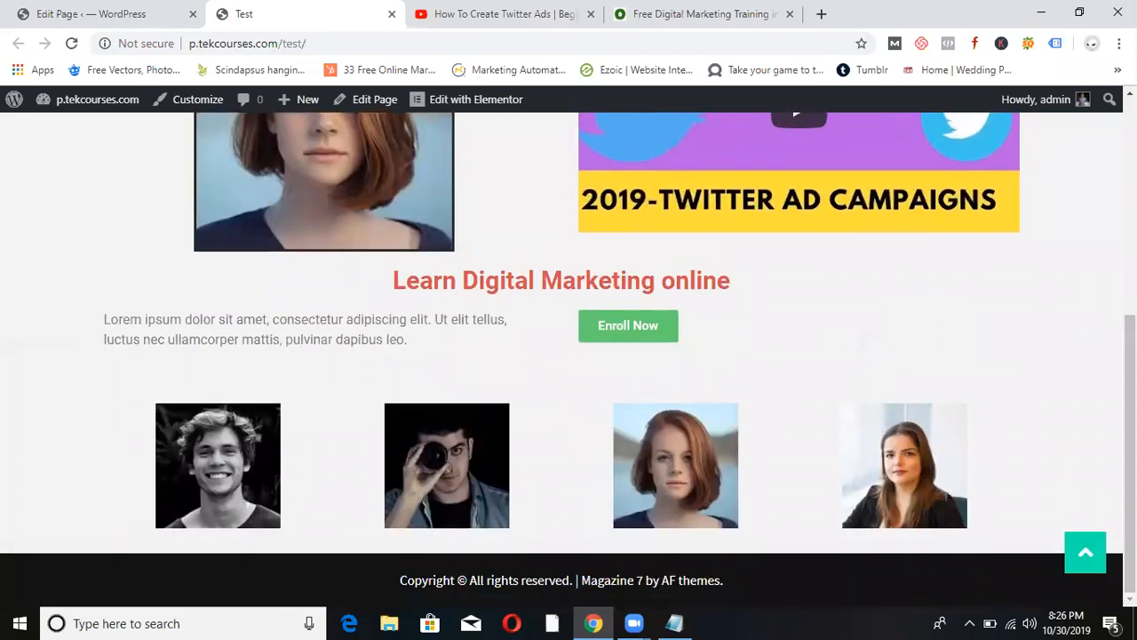
Open jiodental.in in a new tab and review the example site's sections down to the Book Your Appointment form.
click(822, 14)
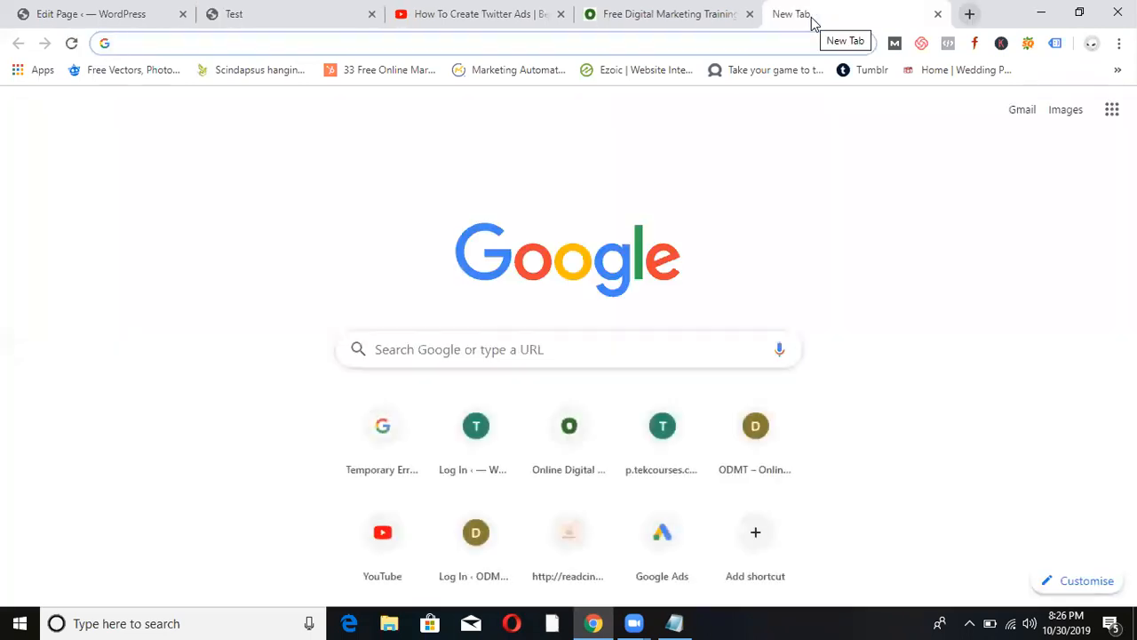
text(jiodental.in)
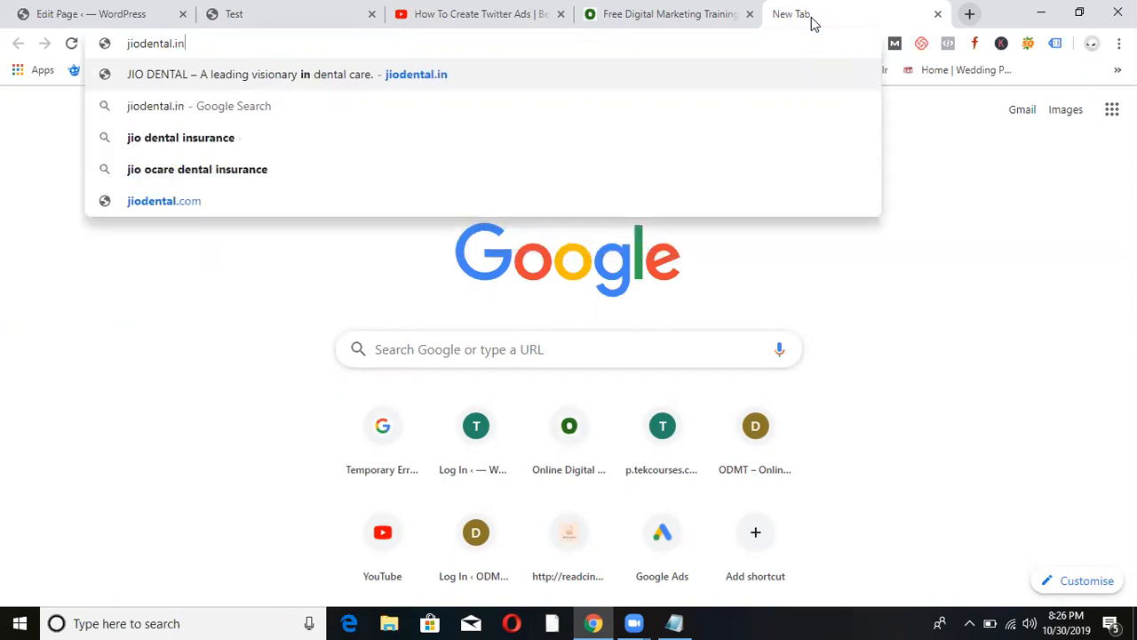
key(Return)
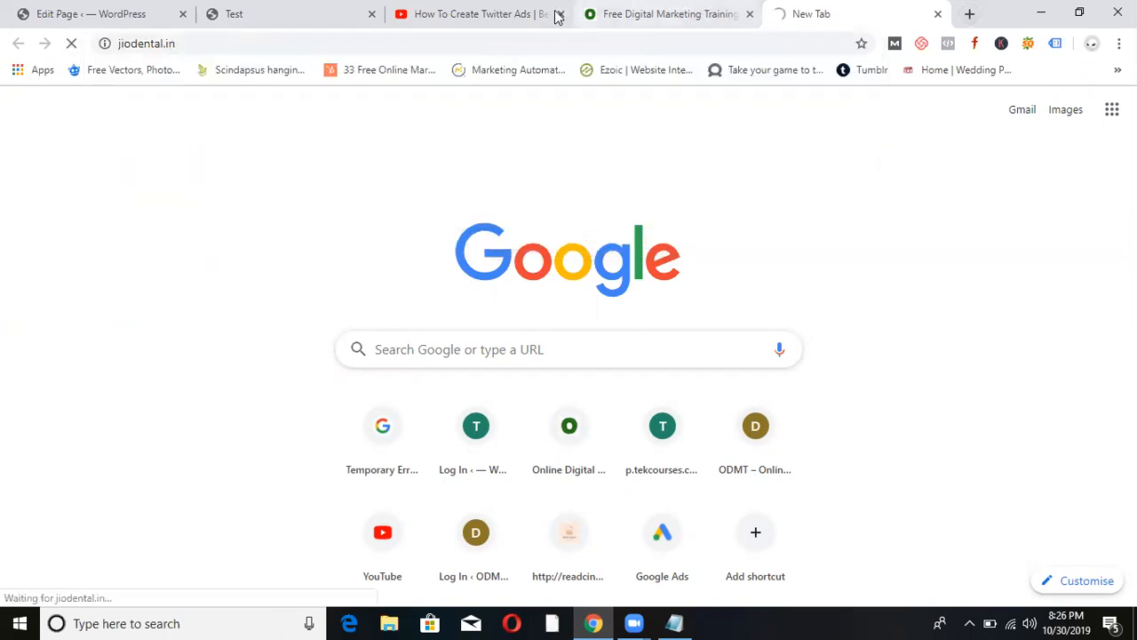
click(280, 20)
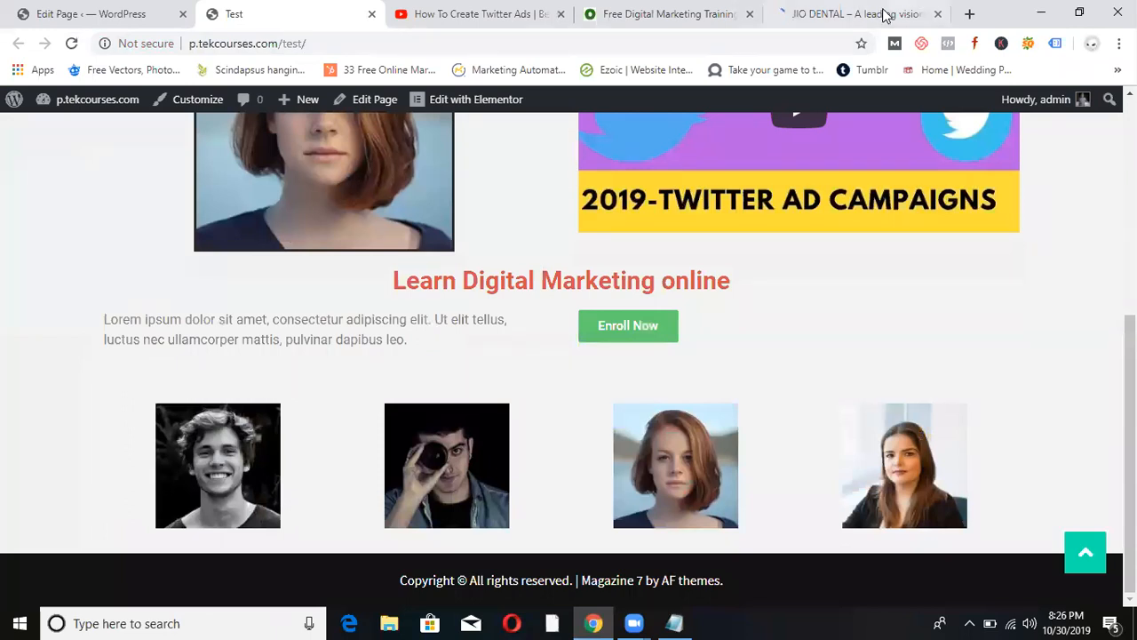
click(853, 16)
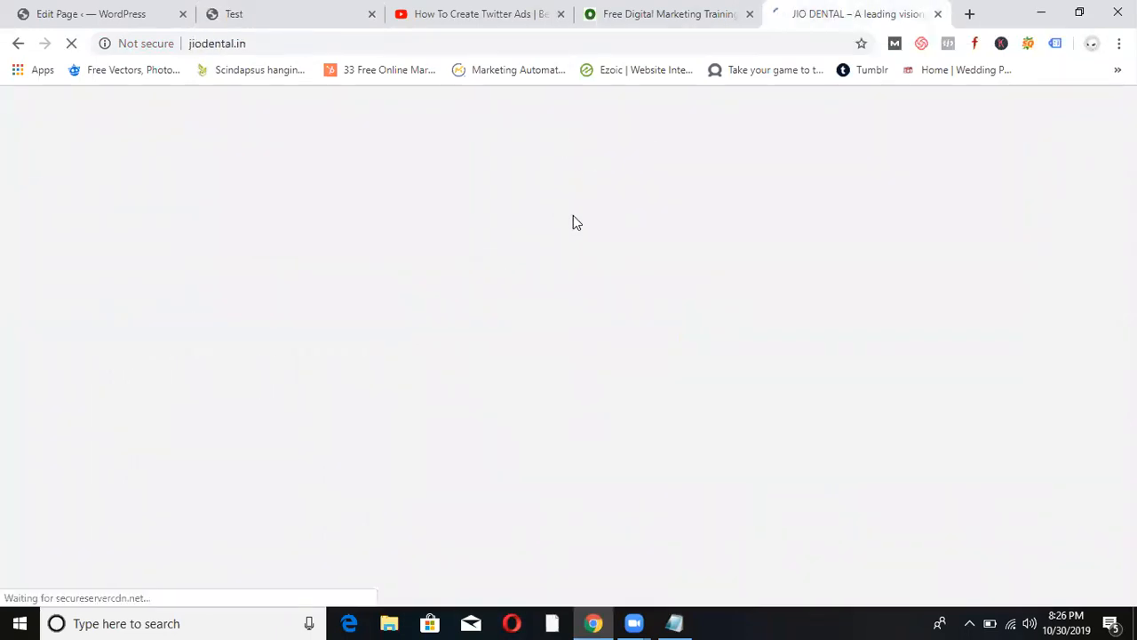
click(286, 17)
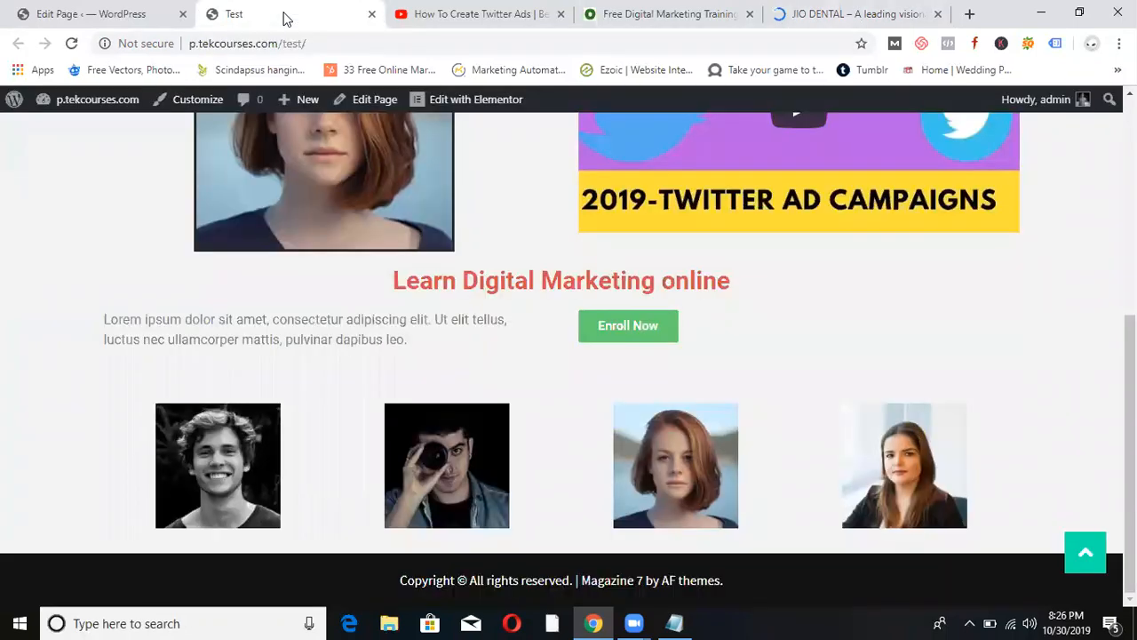
click(850, 13)
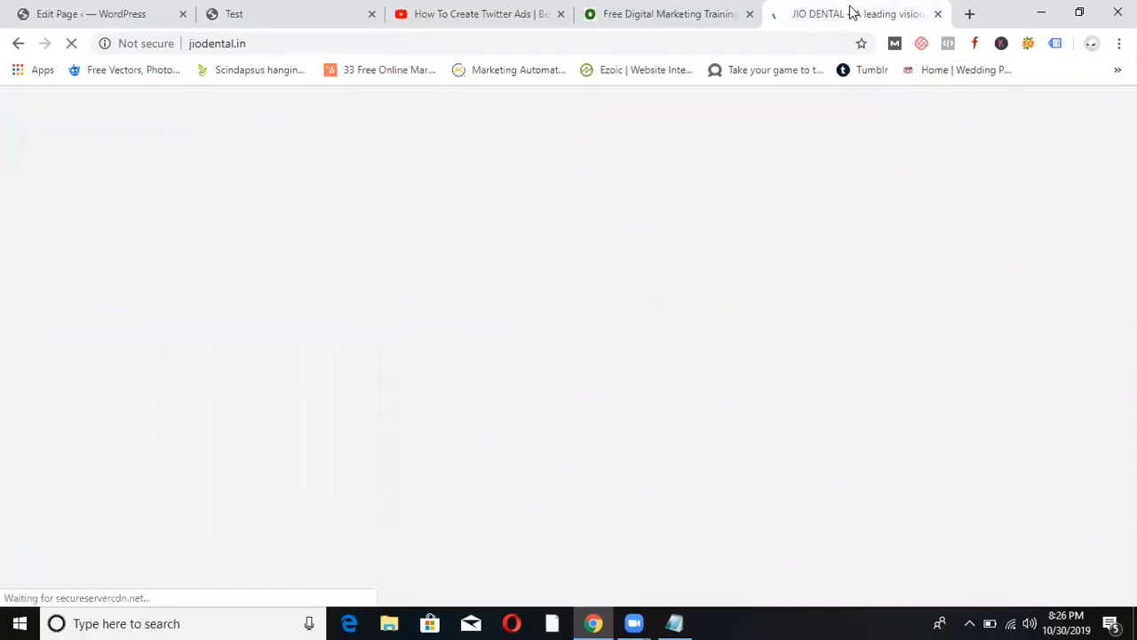
drag(1130, 132, 1131, 296)
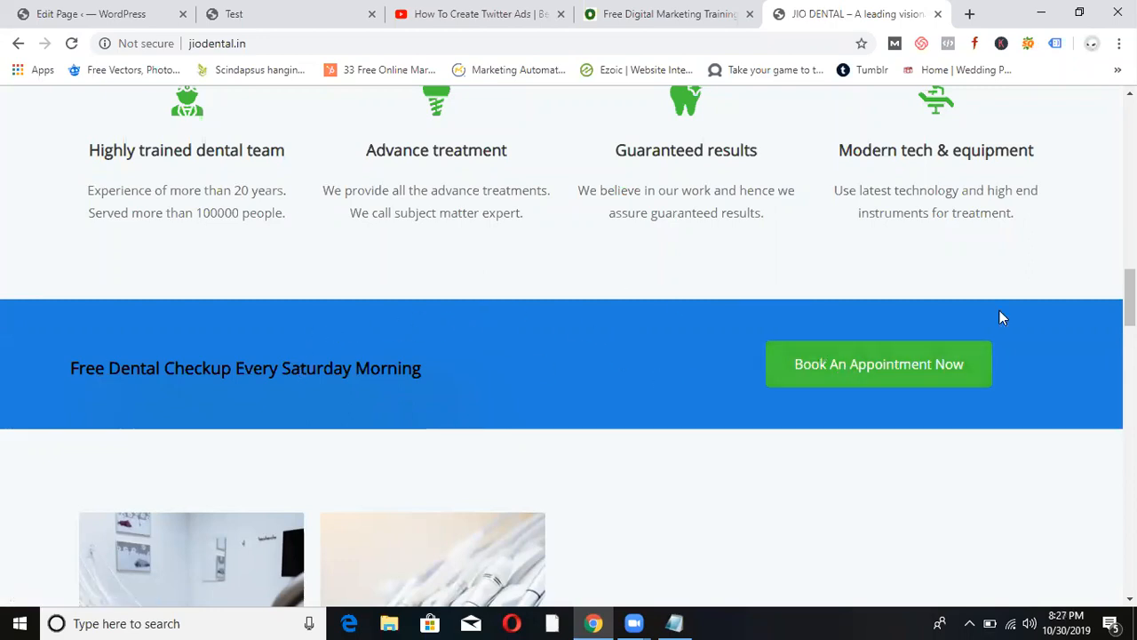
drag(1130, 298, 1131, 533)
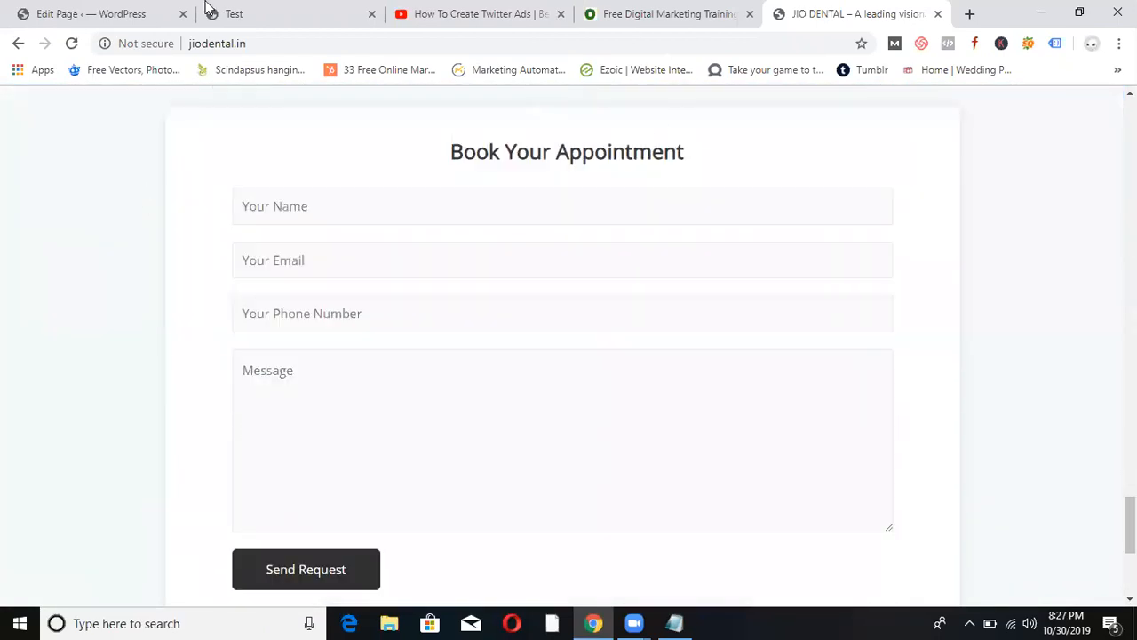
Review the jiodental.in example site from its hero banner to the Book Your Appointment form and compare it with the published Test page.
click(130, 11)
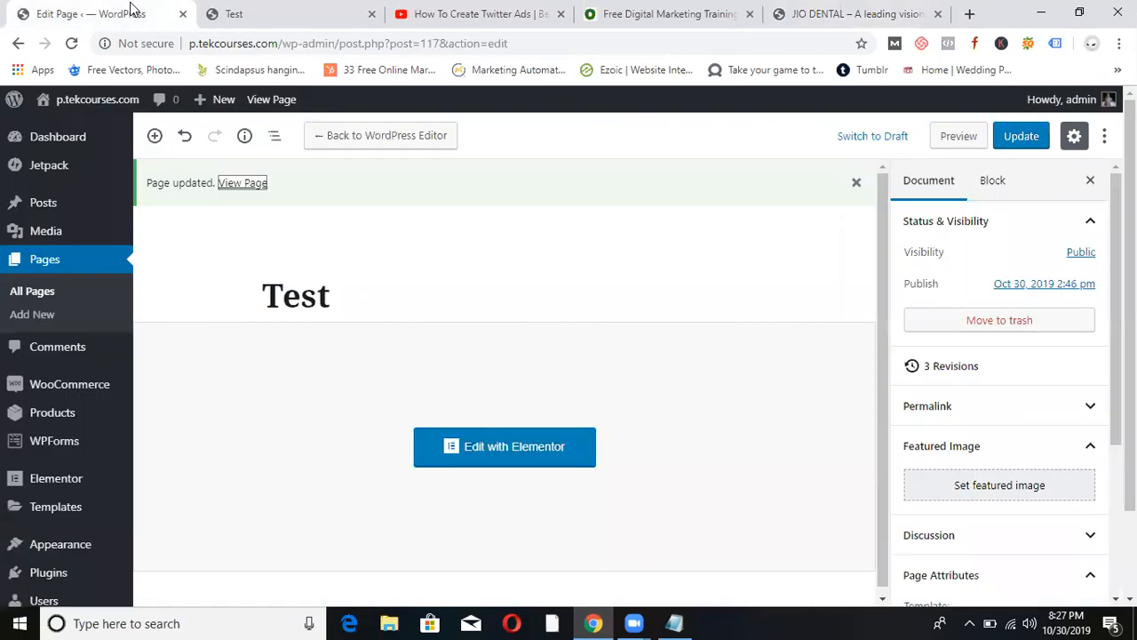
click(821, 15)
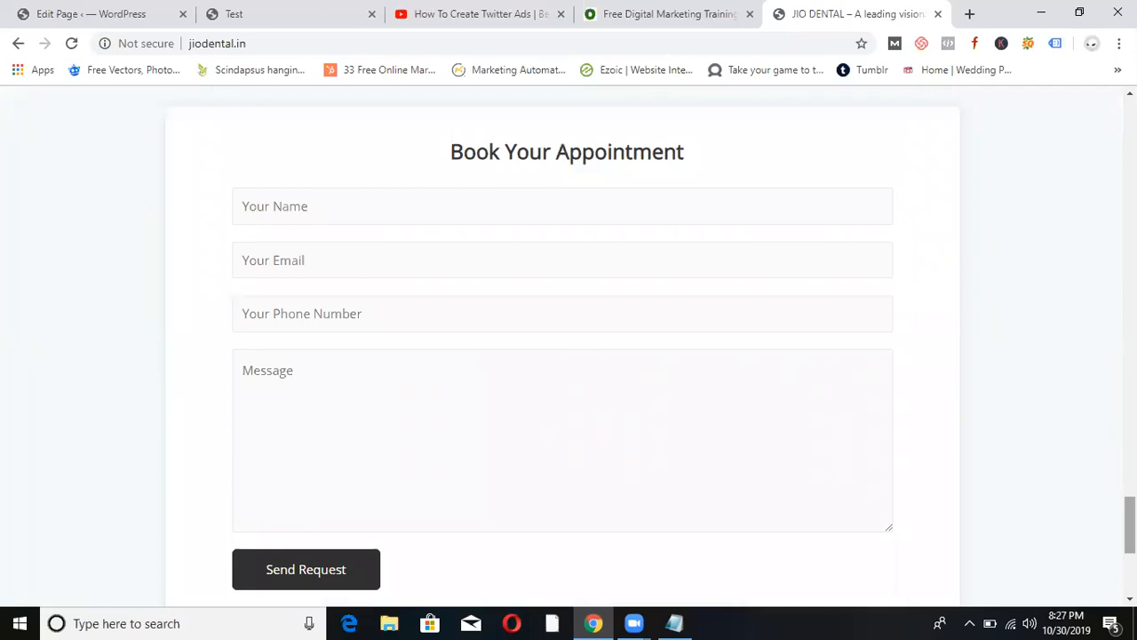
scroll(569, 347, up, 20)
scroll(569, 347, up, 10)
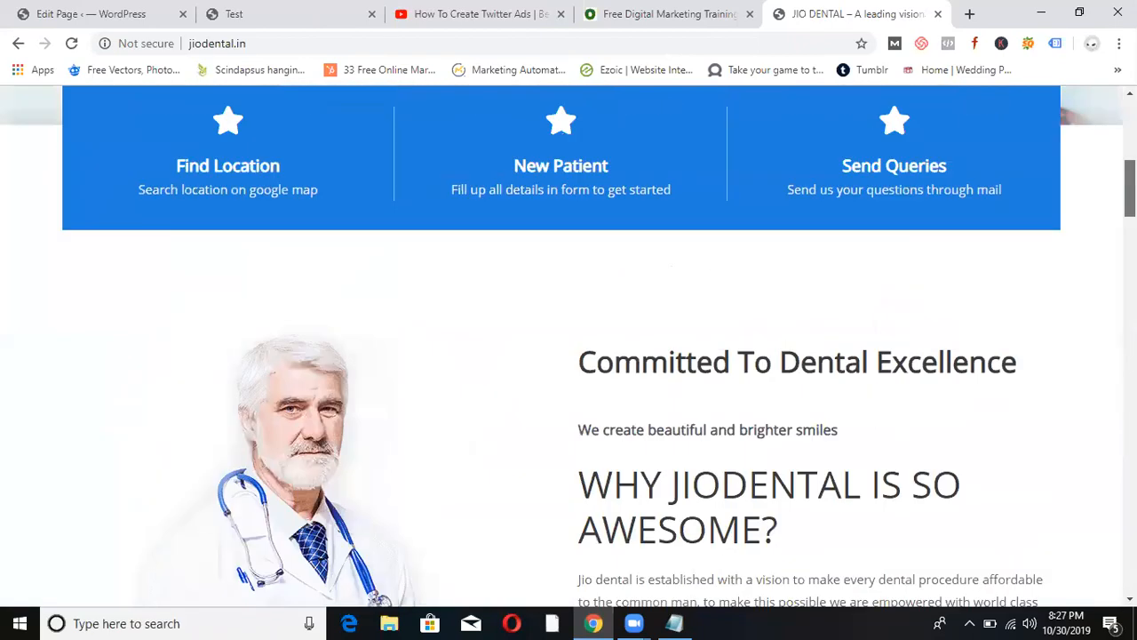
scroll(569, 346, down, 10)
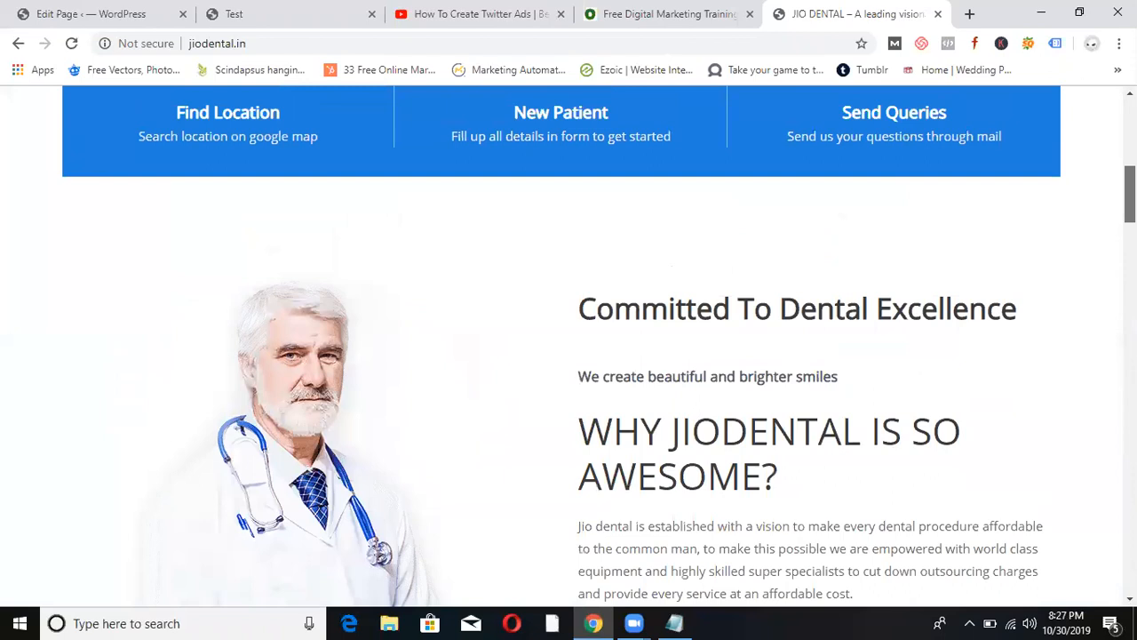
scroll(569, 346, up, 8)
scroll(568, 346, down, 15)
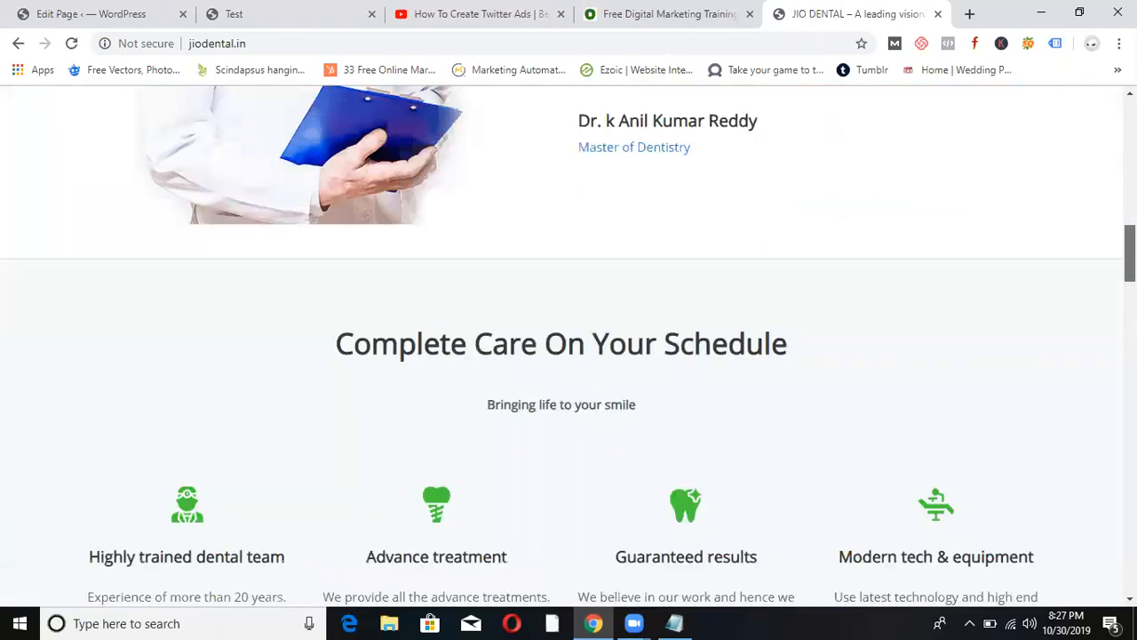
scroll(569, 347, down, 15)
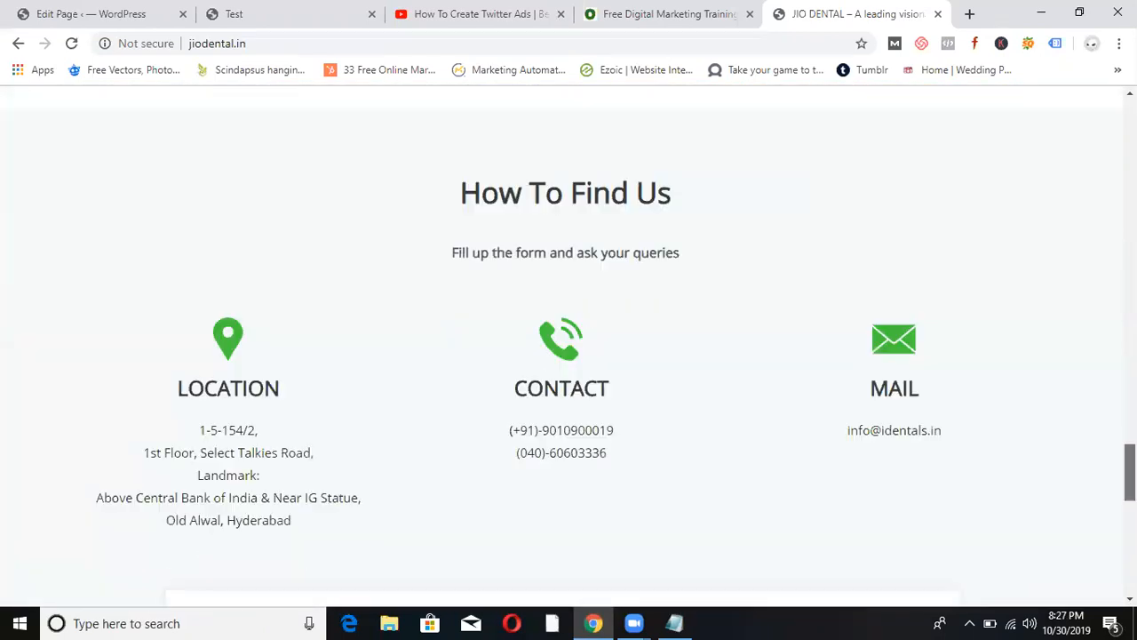
scroll(569, 347, up, 2)
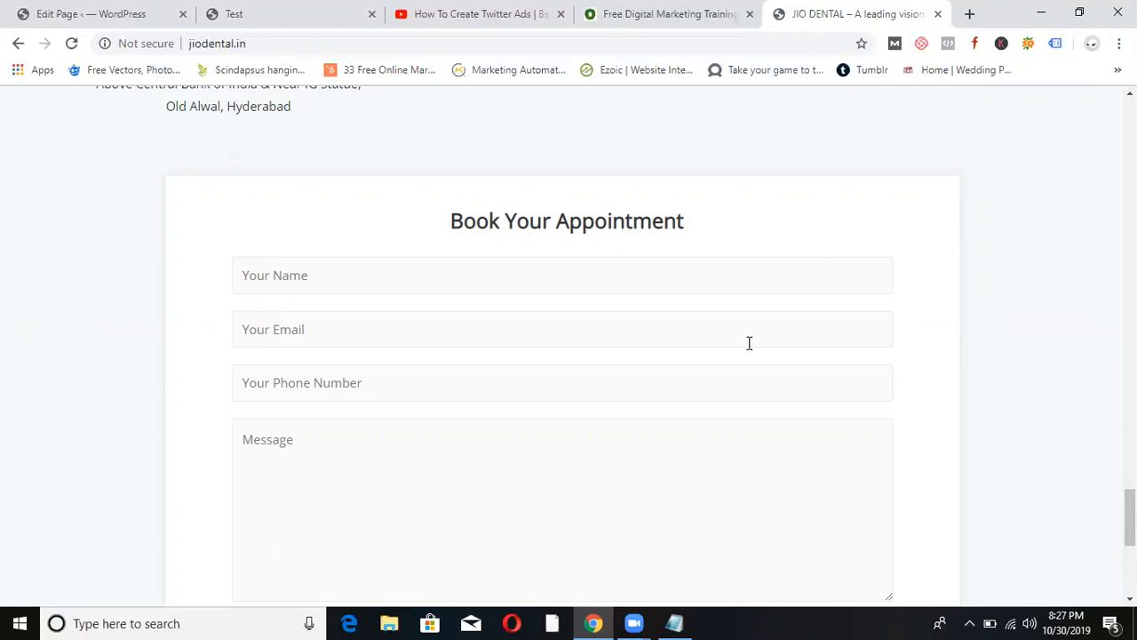
mouse_move(1131, 517)
mouse_down()
mouse_move(1130, 559)
mouse_move(1130, 502)
mouse_up()
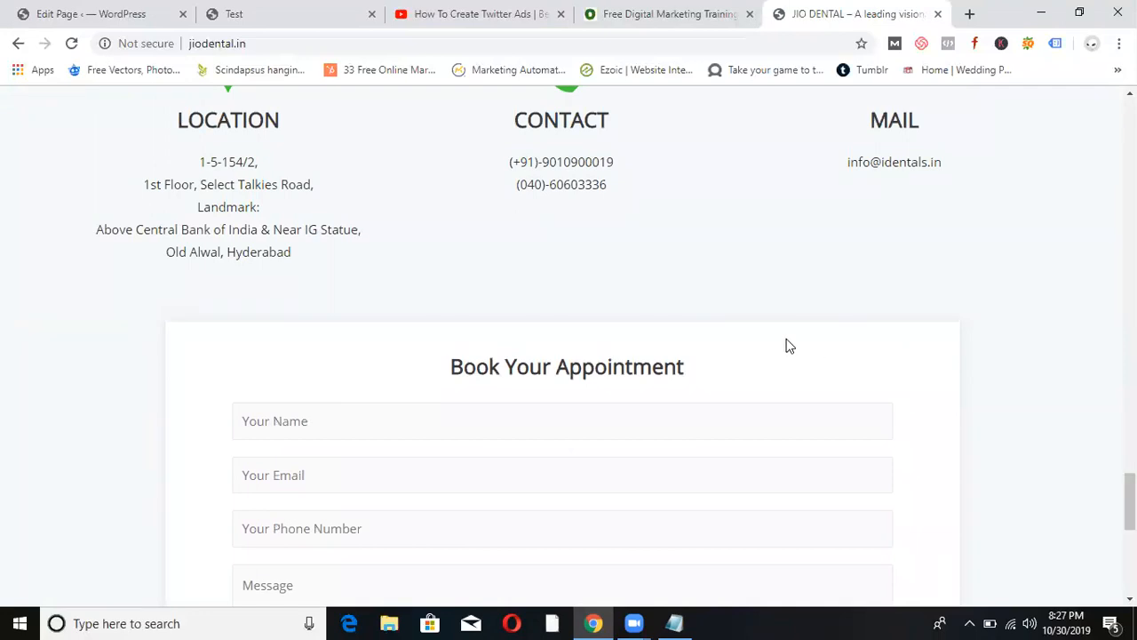
drag(1131, 502, 1130, 134)
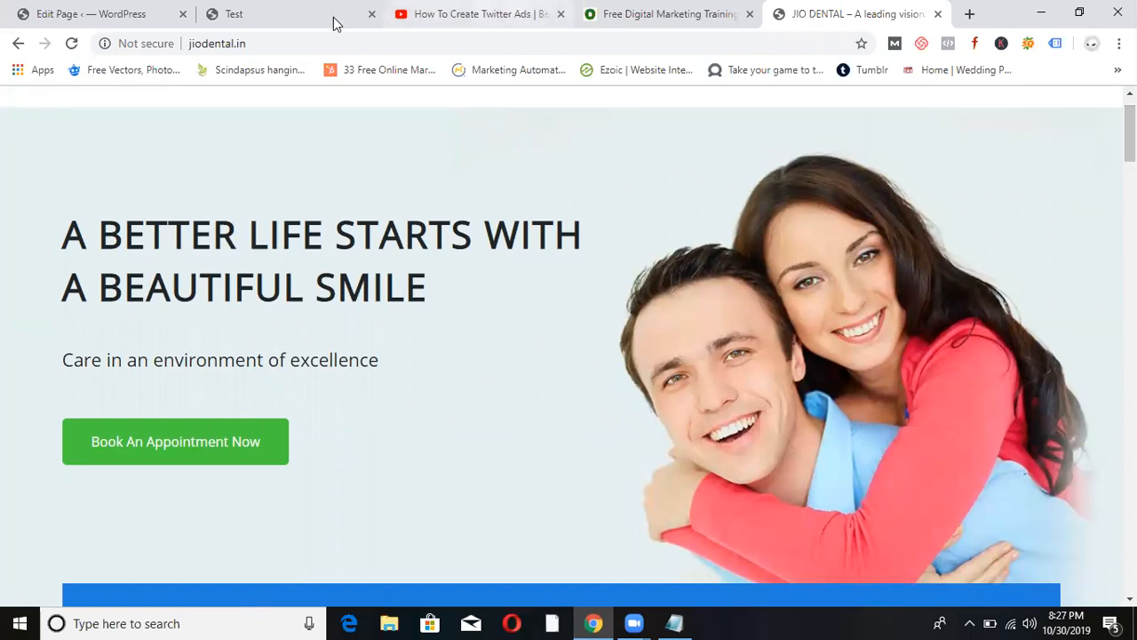
click(288, 18)
mouse_move(1130, 444)
mouse_down()
mouse_move(1130, 313)
mouse_move(1130, 445)
mouse_up()
Return to the WordPress dashboard and create a new page titled "Test New".
click(78, 17)
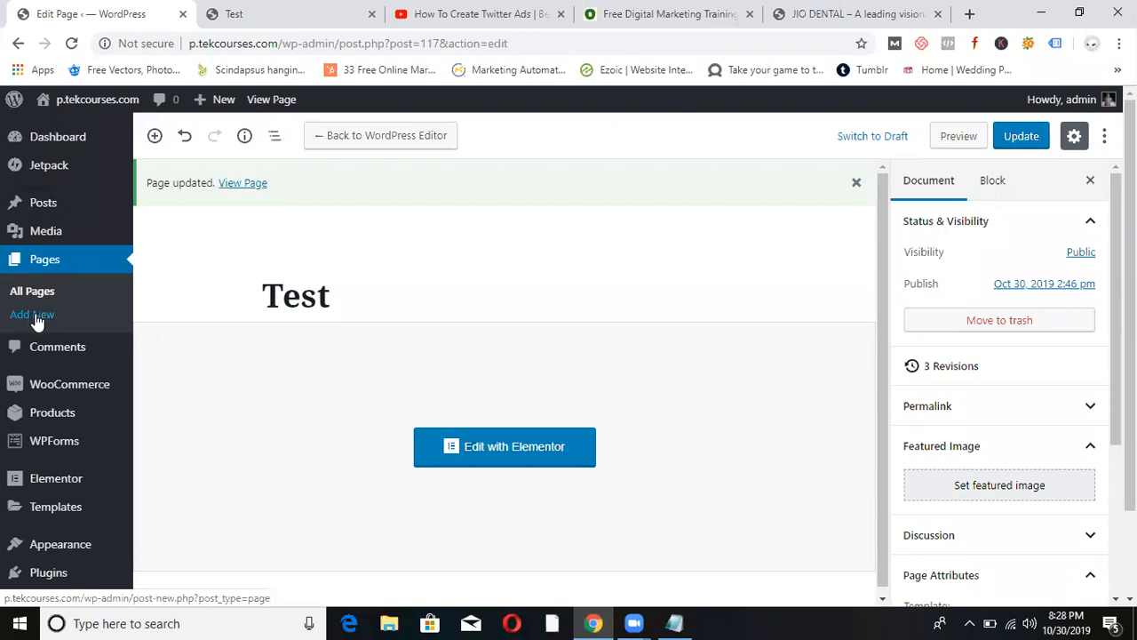
click(36, 318)
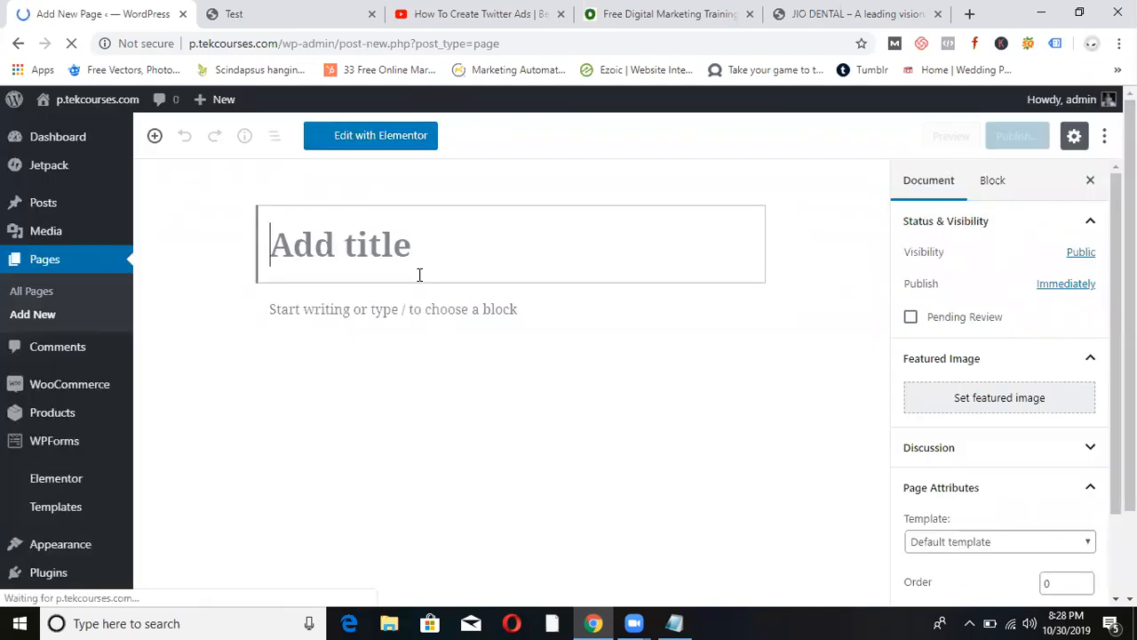
text(Test)
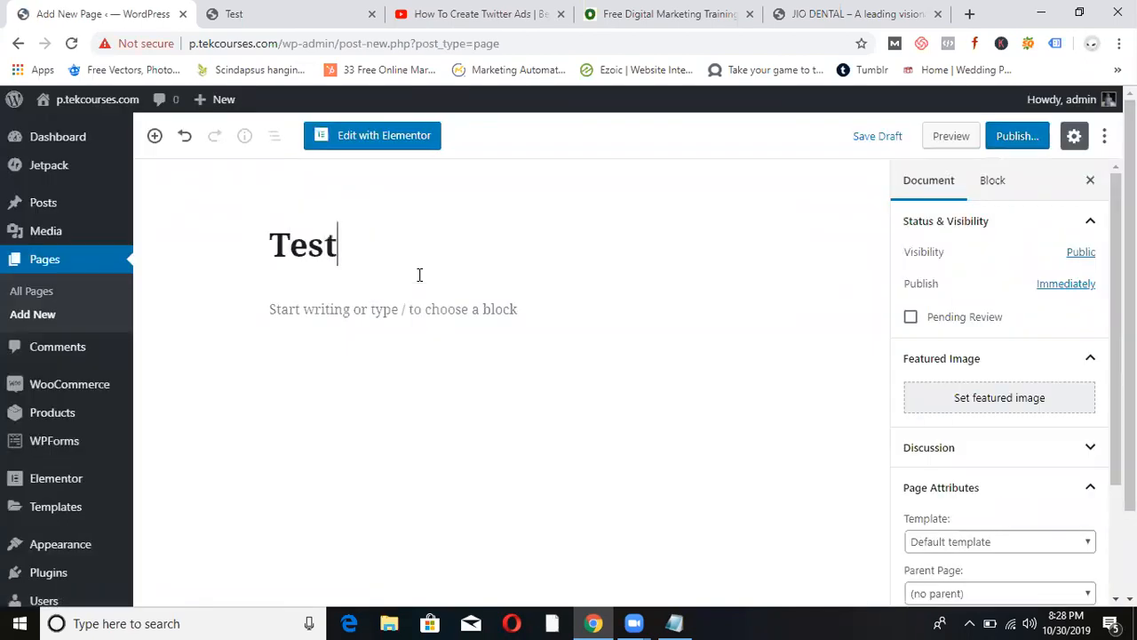
text( New)
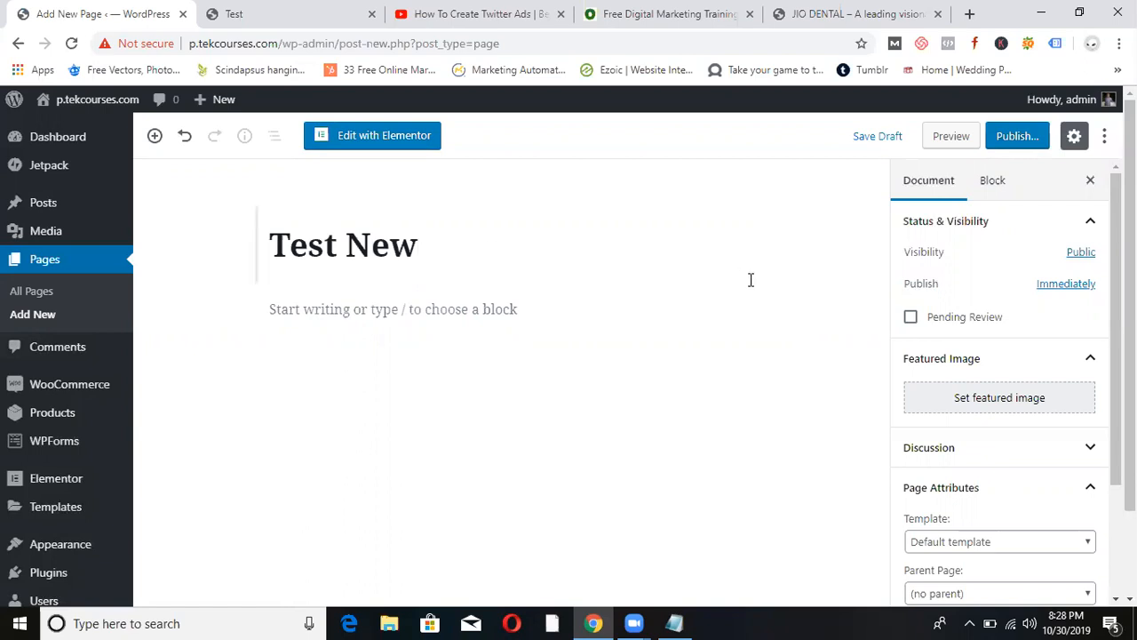
Set the Test New page's template to Elementor Full Width and publish the page.
scroll(999, 400, down, 1)
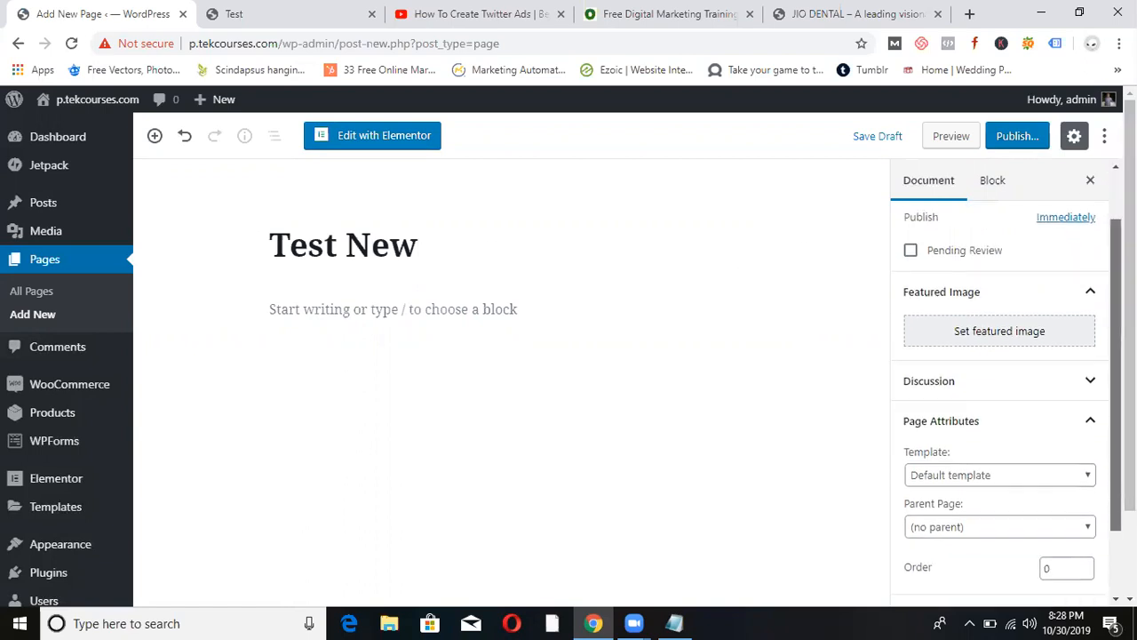
scroll(1077, 394, down, 1)
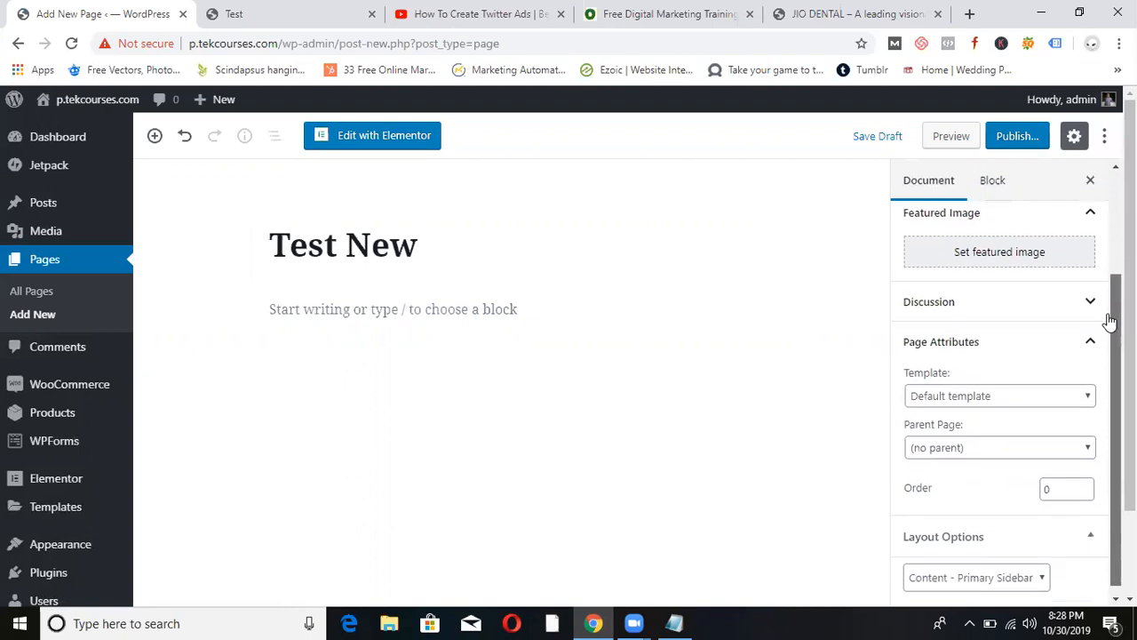
click(1082, 397)
click(989, 446)
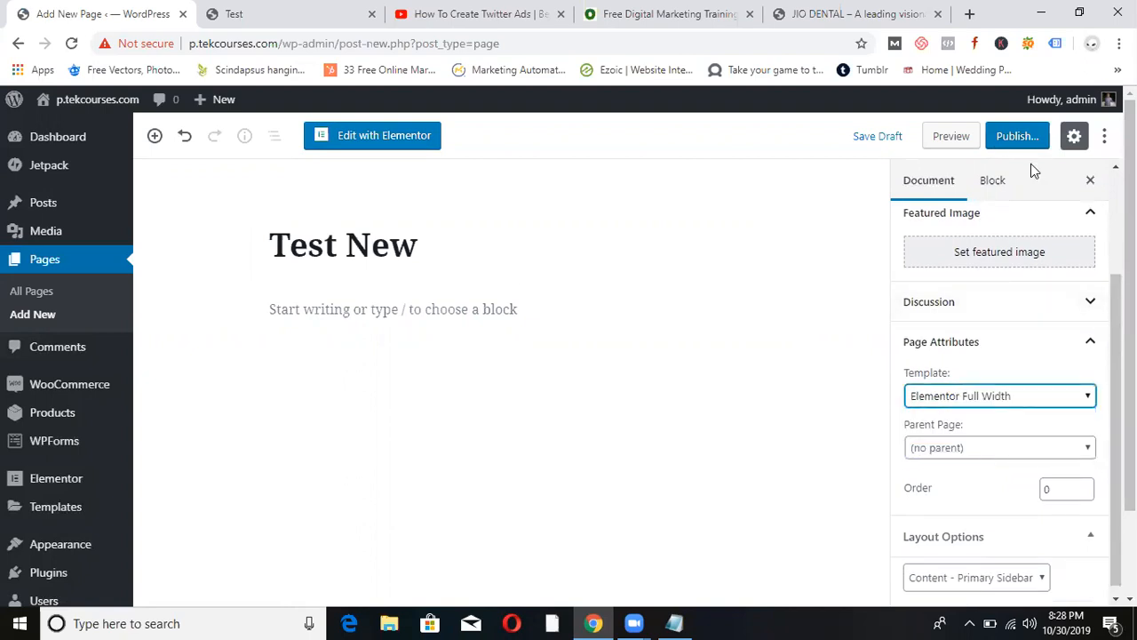
click(1001, 136)
click(1001, 136)
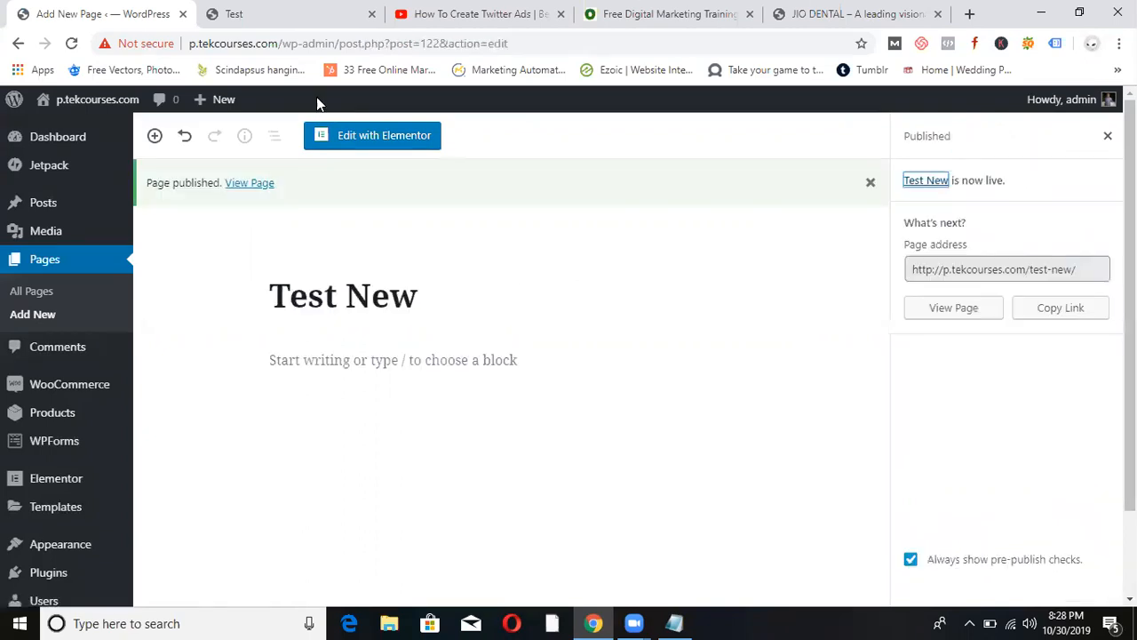
Open the Test New page in Elementor and insert the "Product – App" page template from the library.
click(380, 136)
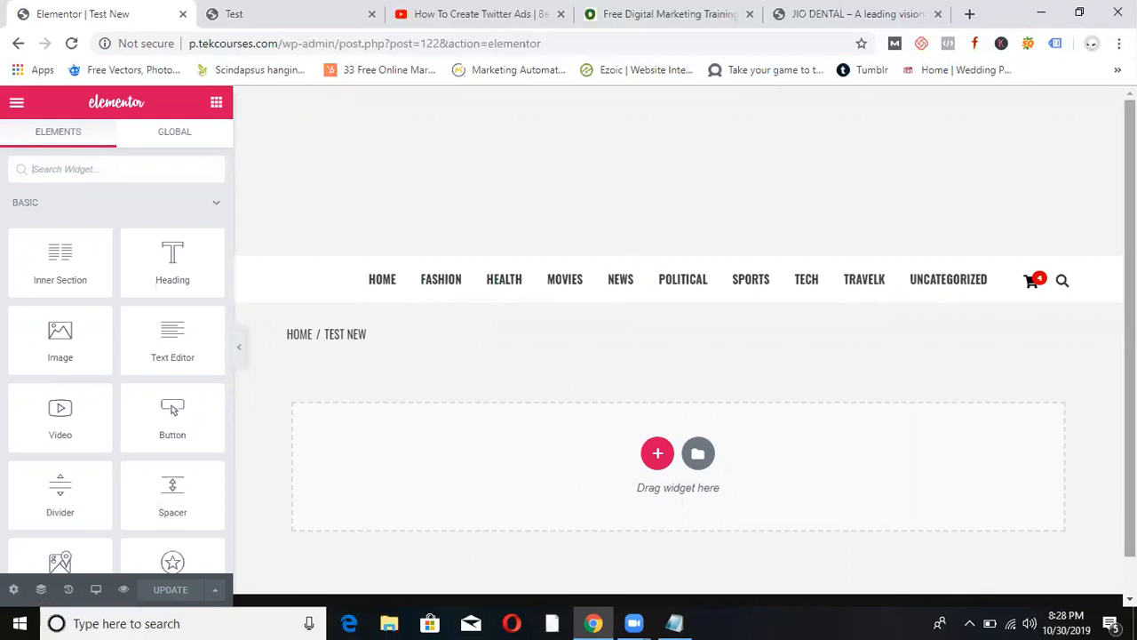
scroll(657, 418, down, 1)
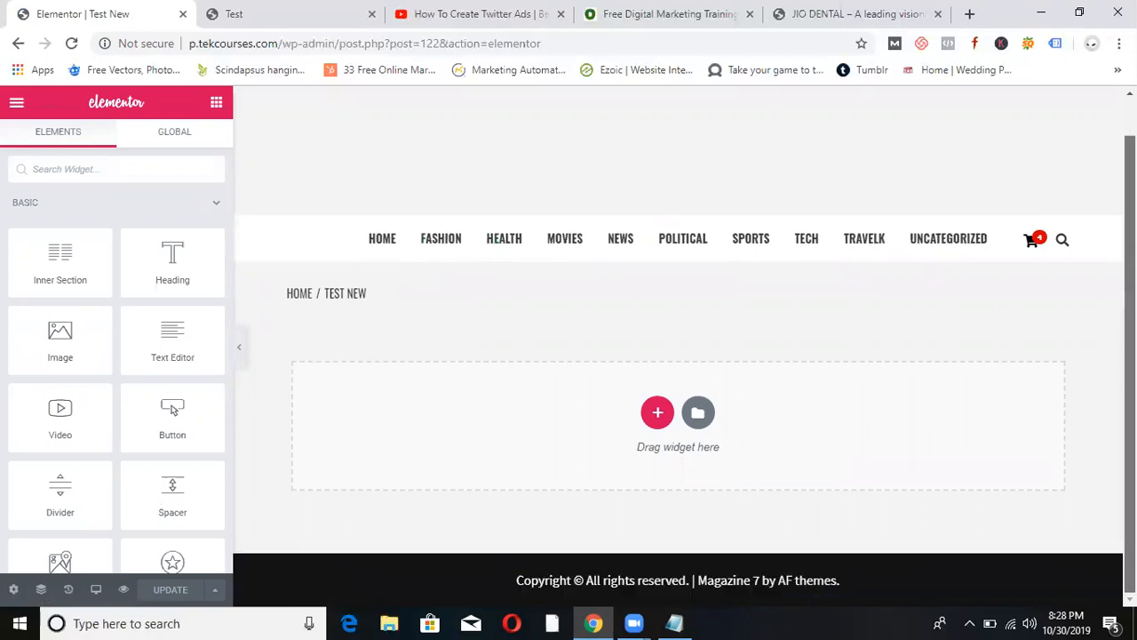
click(698, 414)
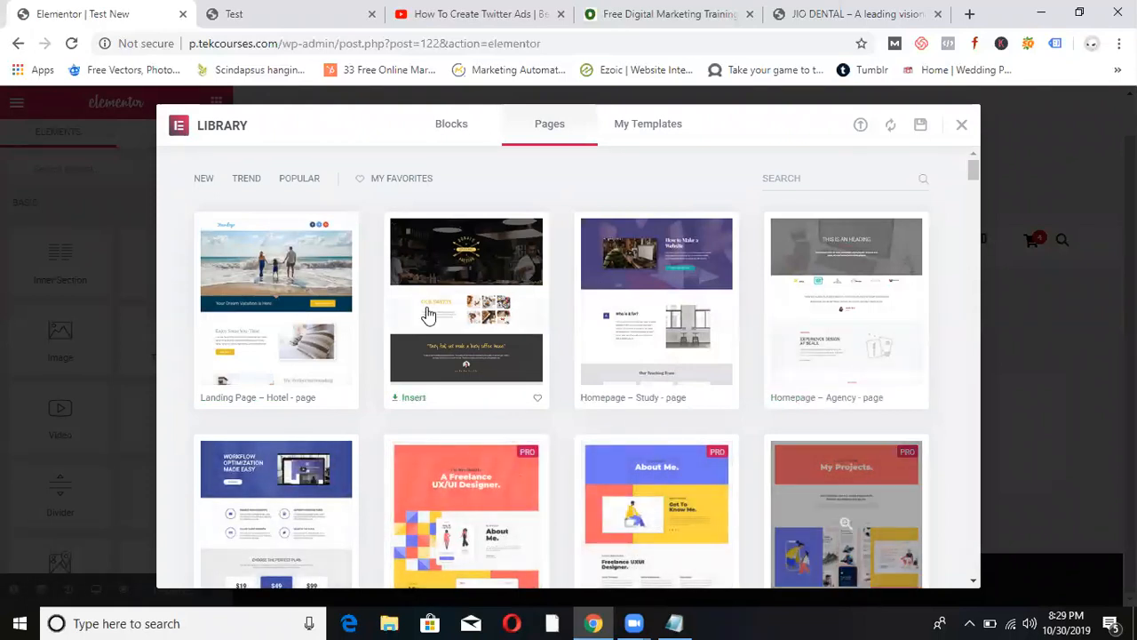
click(975, 583)
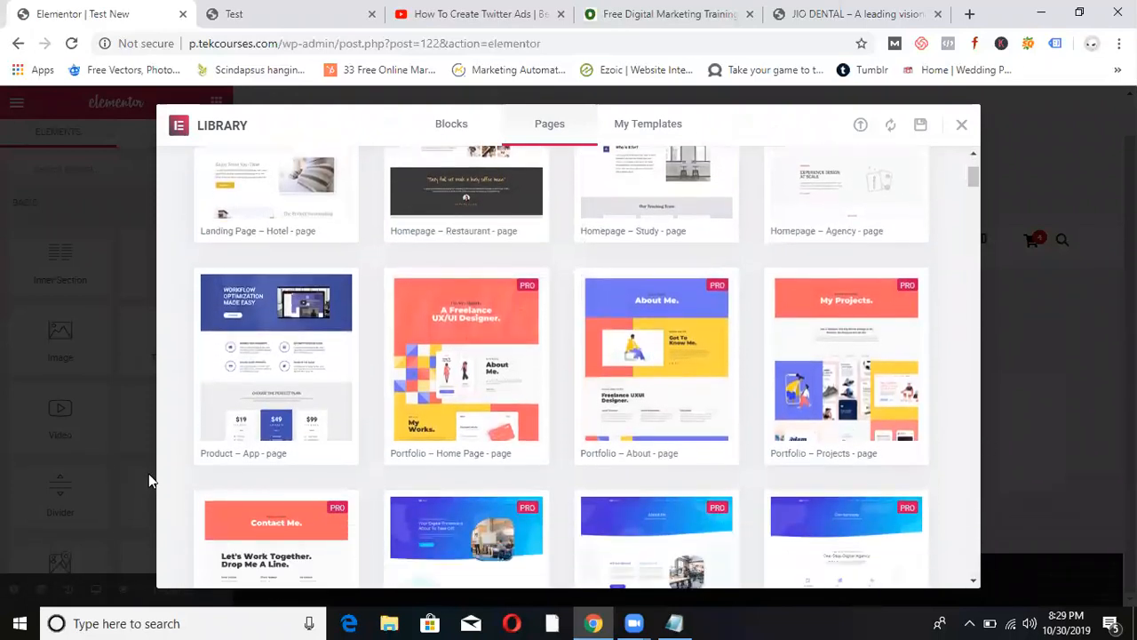
click(225, 455)
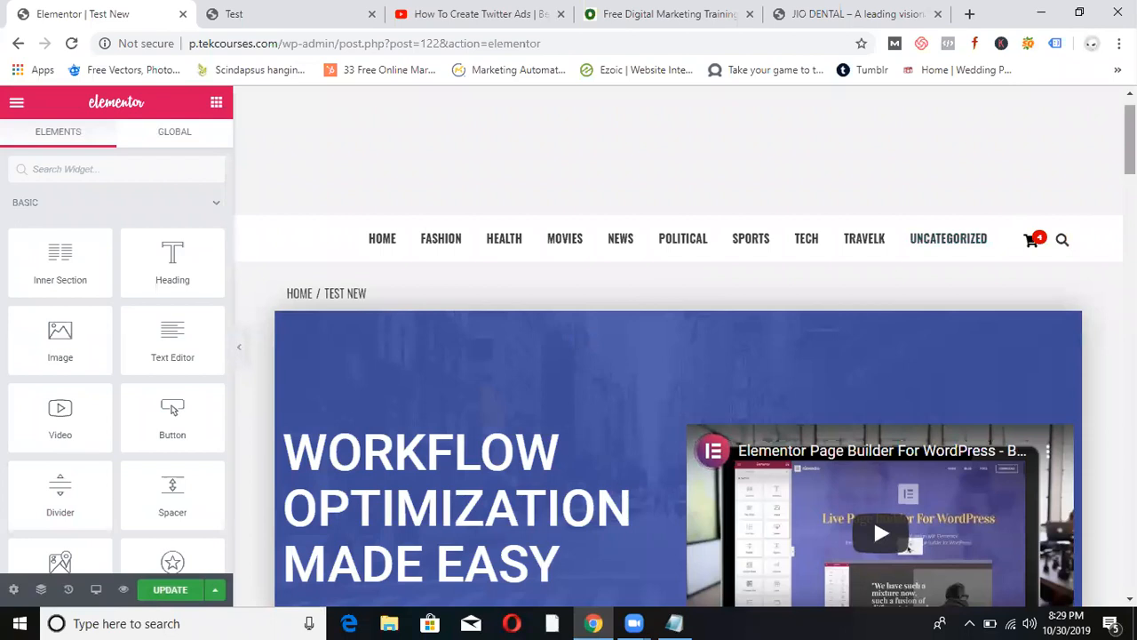
Replace the hero heading beside the video with "Learn Digital Marketing online".
scroll(908, 548, down, 8)
scroll(1099, 446, down, 12)
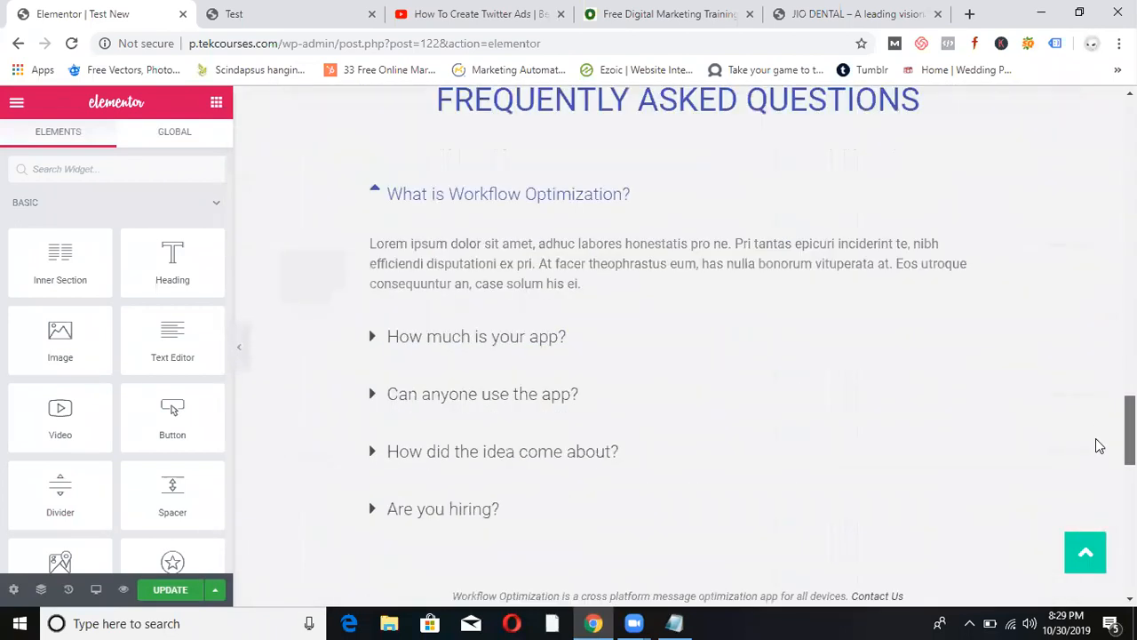
drag(1099, 445, 1099, 185)
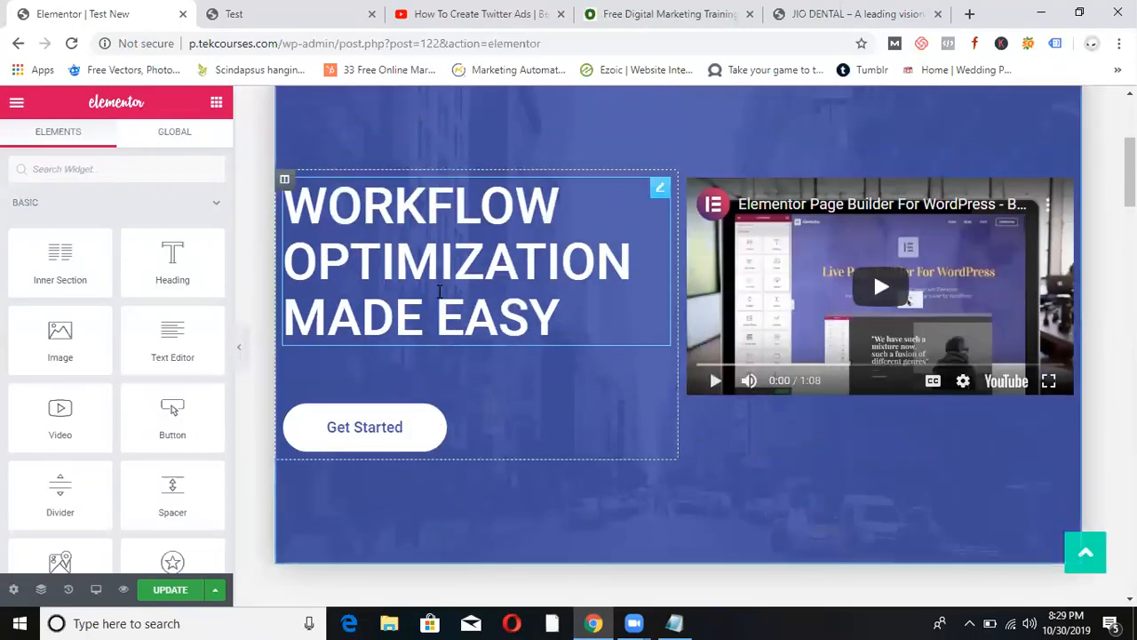
click(660, 189)
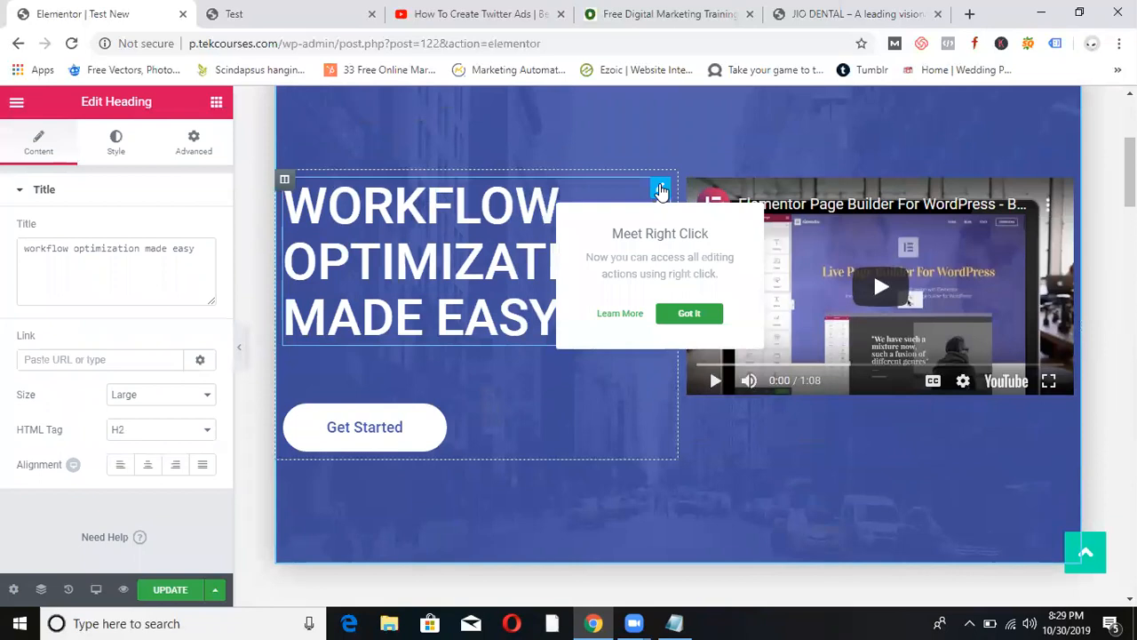
double_click(478, 315)
key(ctrl+a)
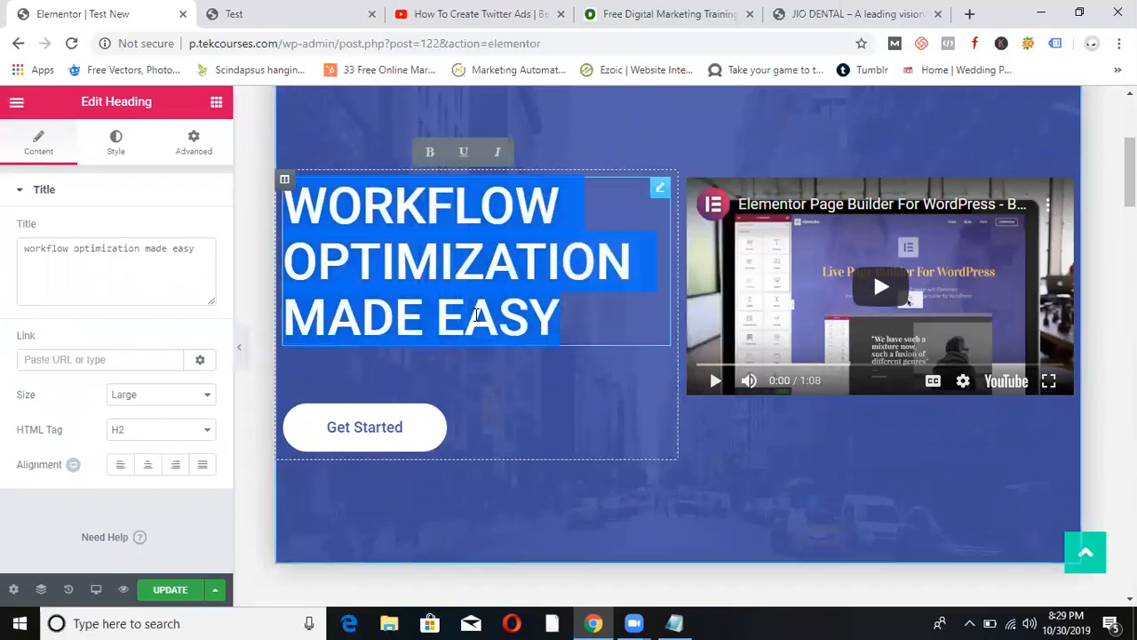
text(Learn Digi)
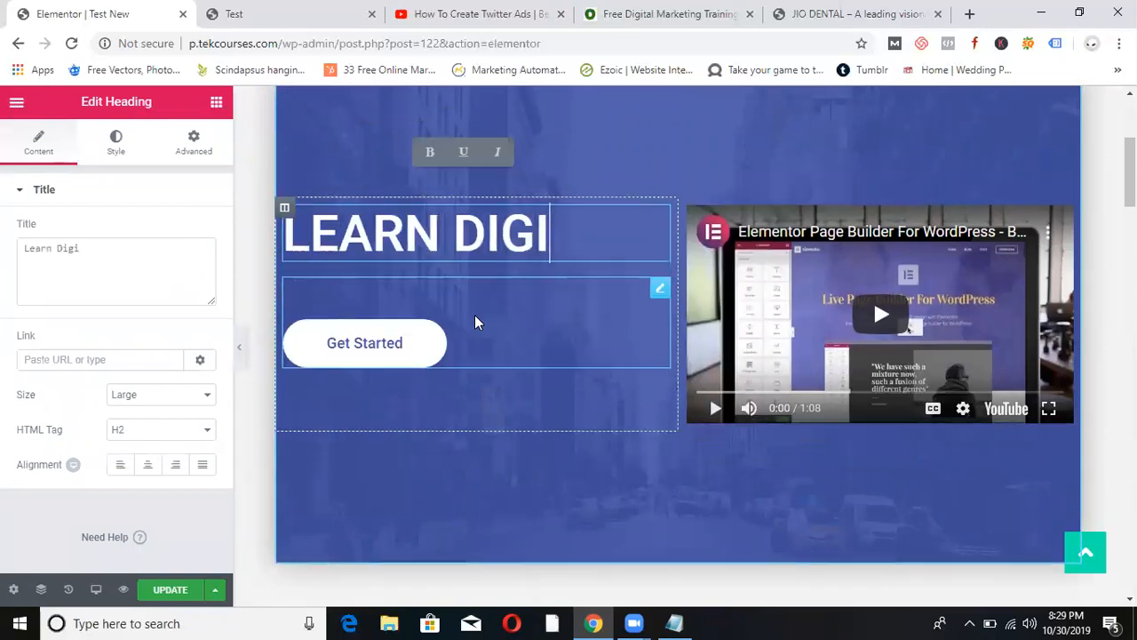
text(tal Marketing online)
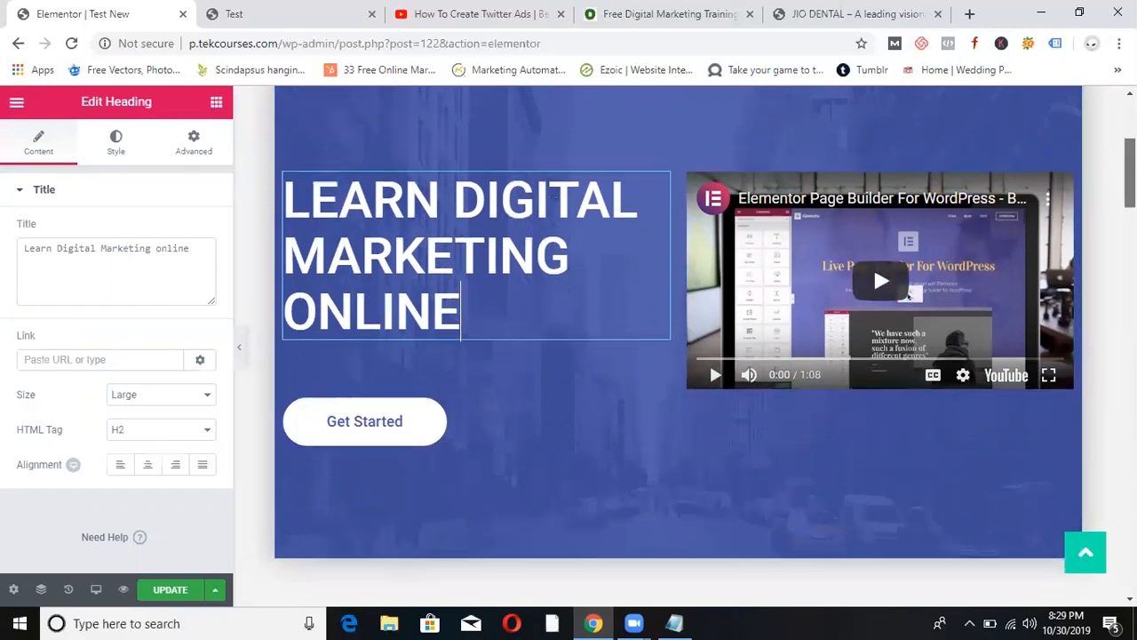
Set the first pricing plan's monthly price to $12 in the Choose the Perfect Plan section and update the page.
scroll(1102, 206, down, 2)
scroll(715, 321, down, 2)
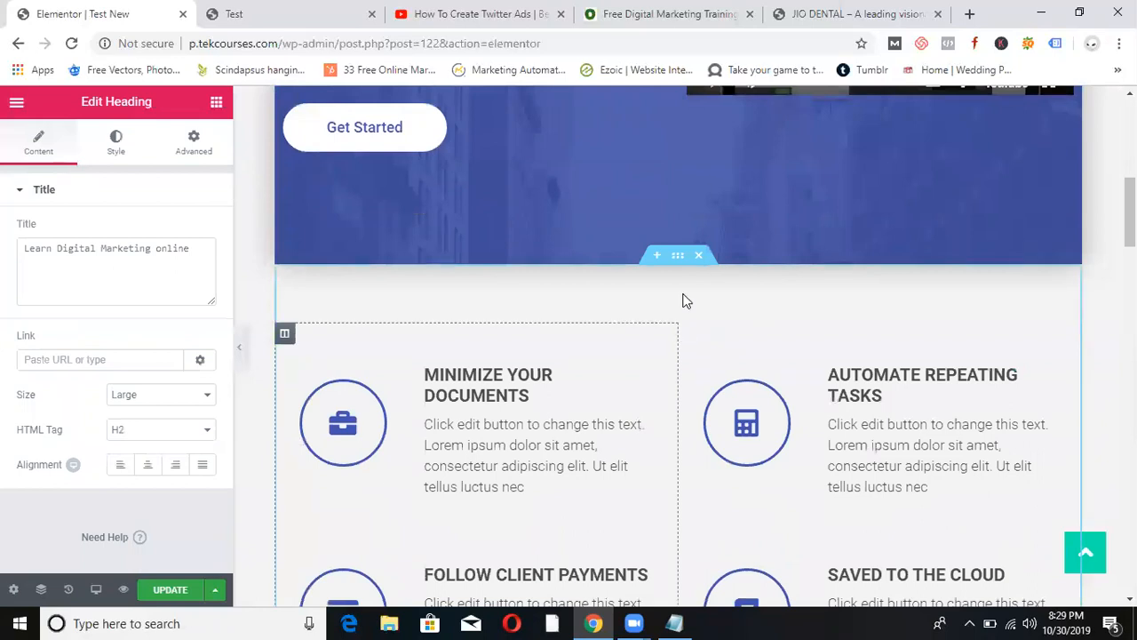
scroll(678, 347, down, 6)
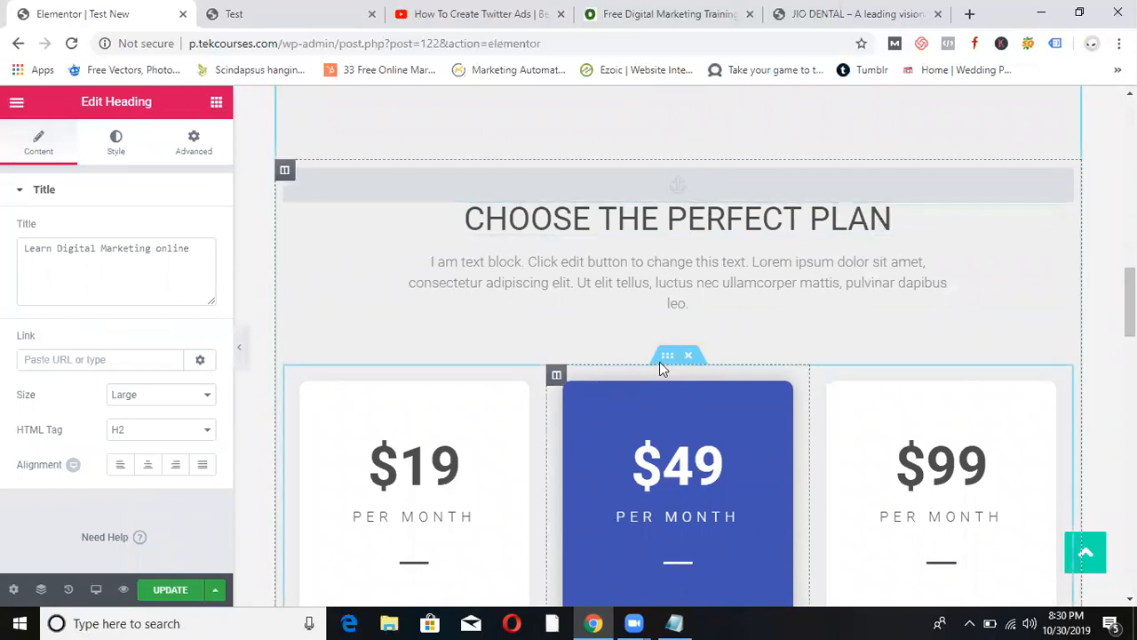
drag(667, 355, 669, 399)
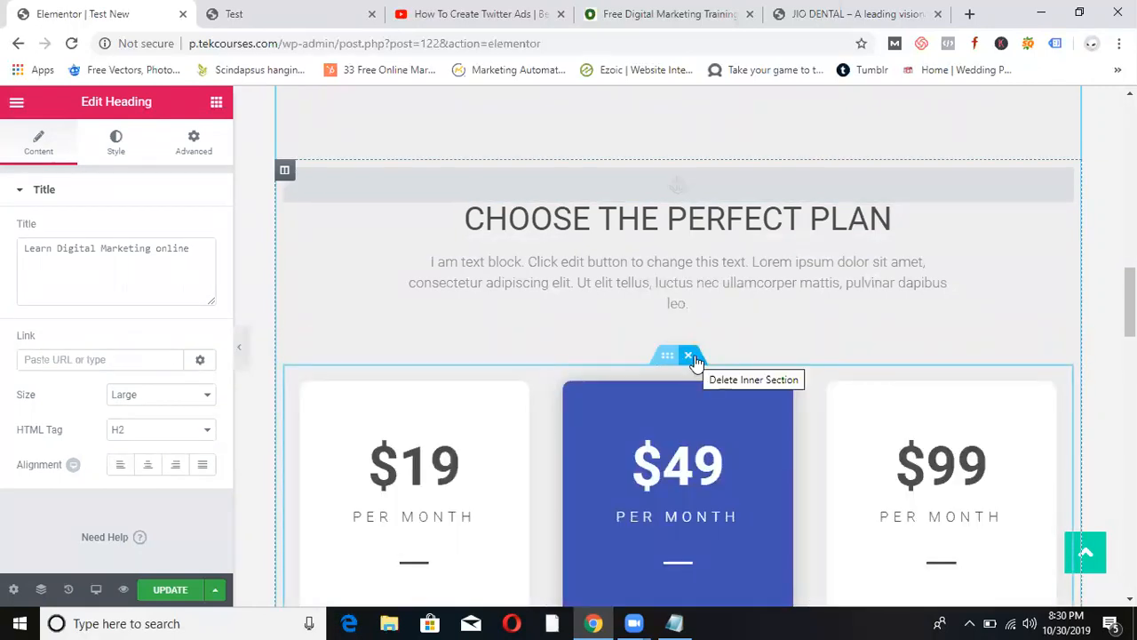
scroll(806, 270, down, 3)
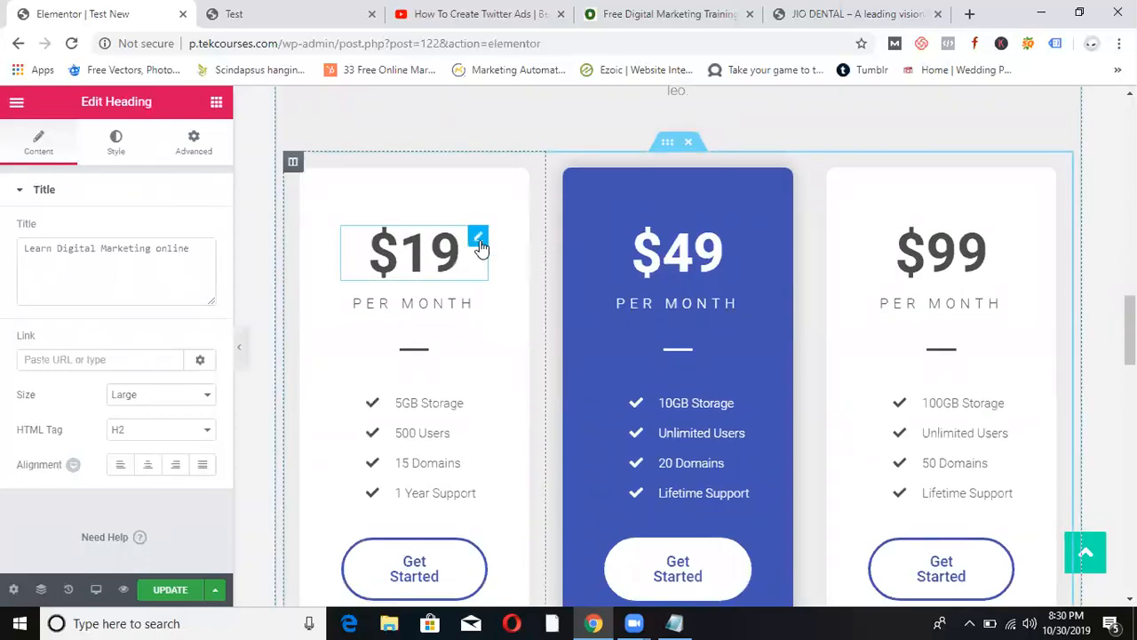
click(479, 240)
click(461, 249)
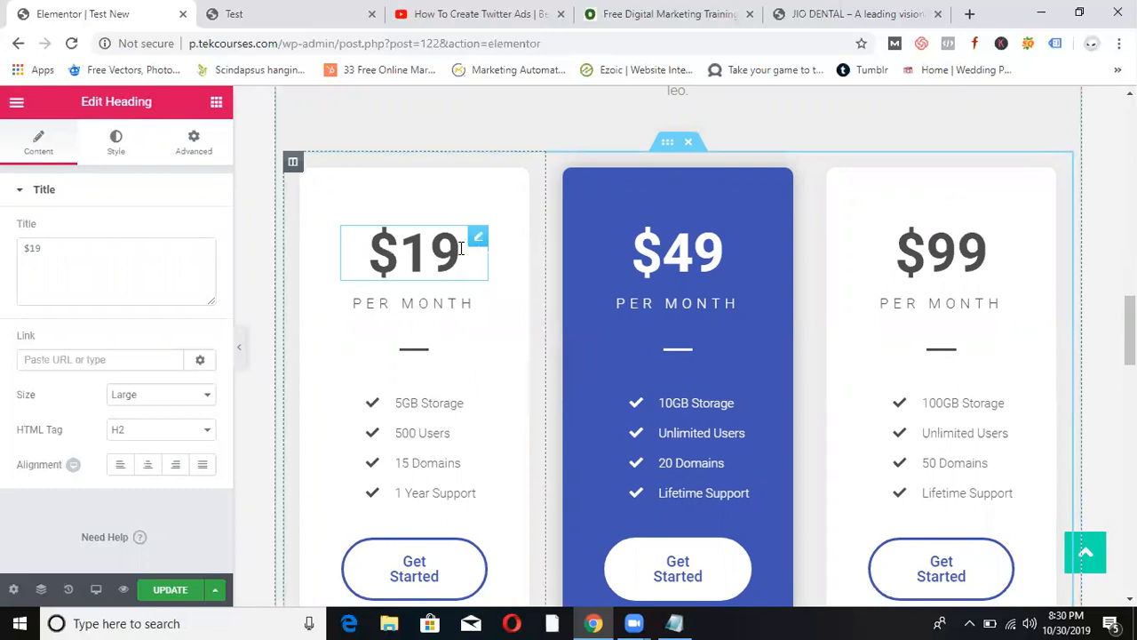
key(BackSpace)
text(2)
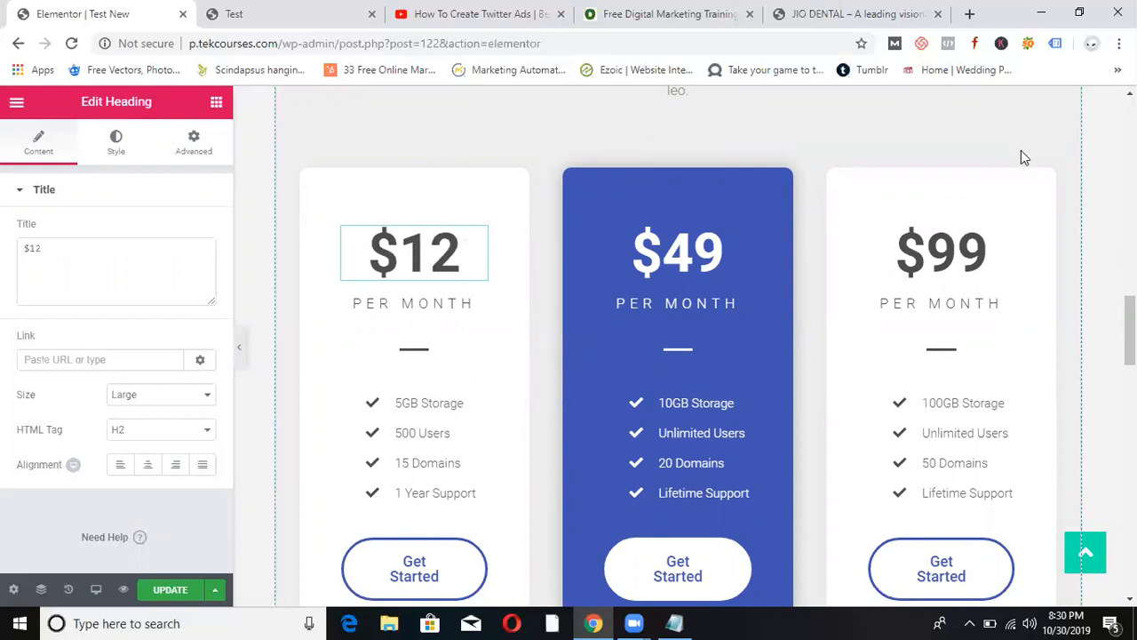
drag(1131, 330, 1098, 566)
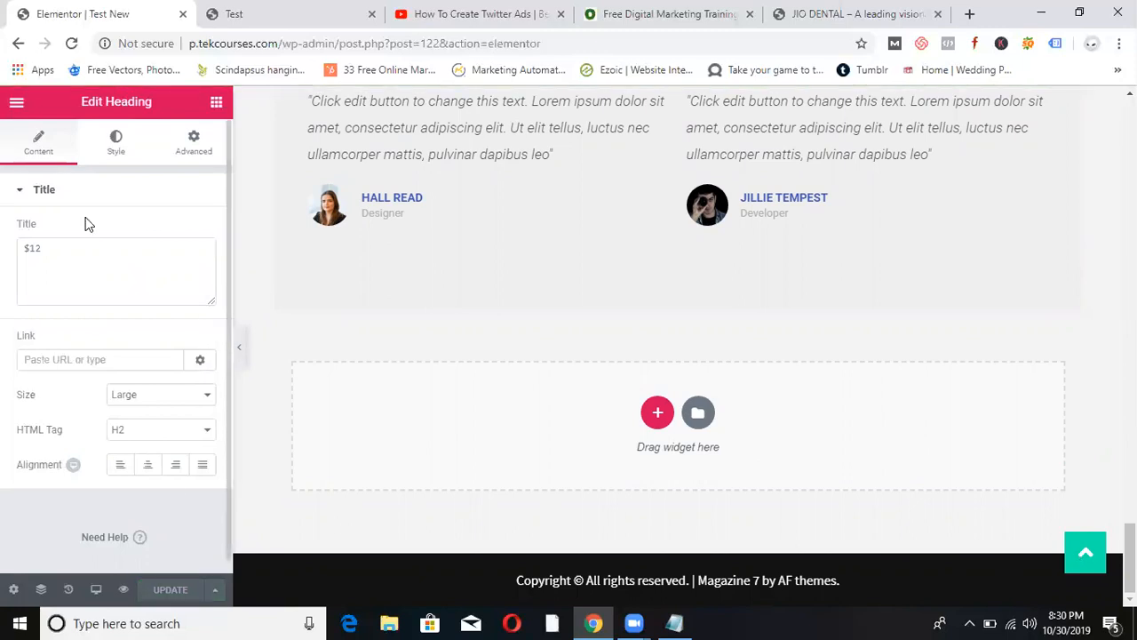
Exit Elementor to the WordPress dashboard and update the Test New page.
click(16, 104)
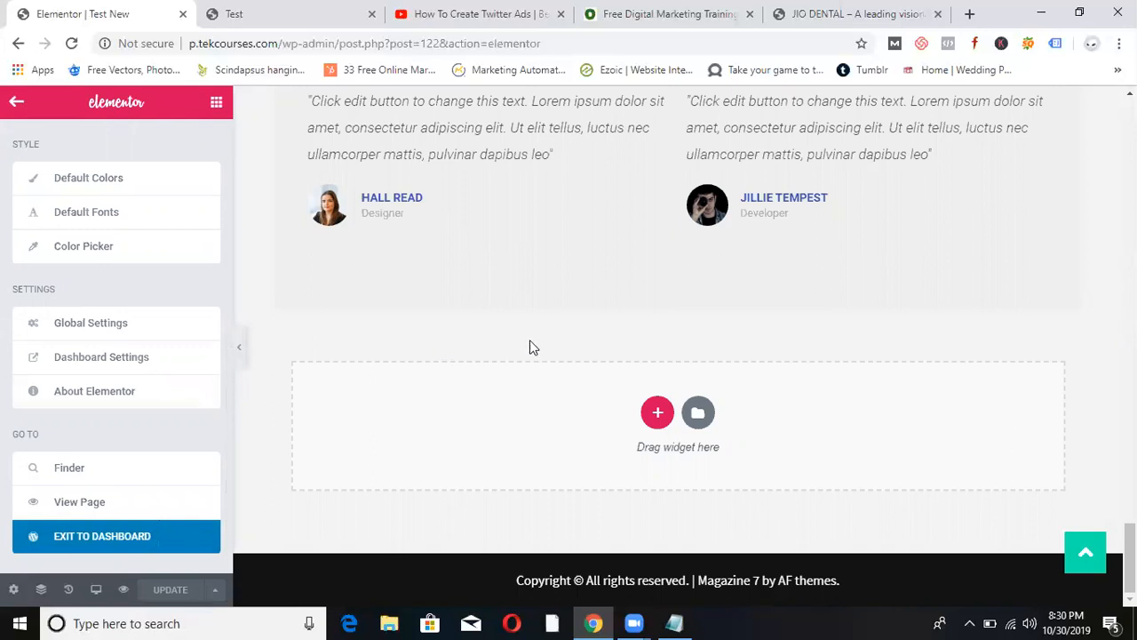
click(700, 412)
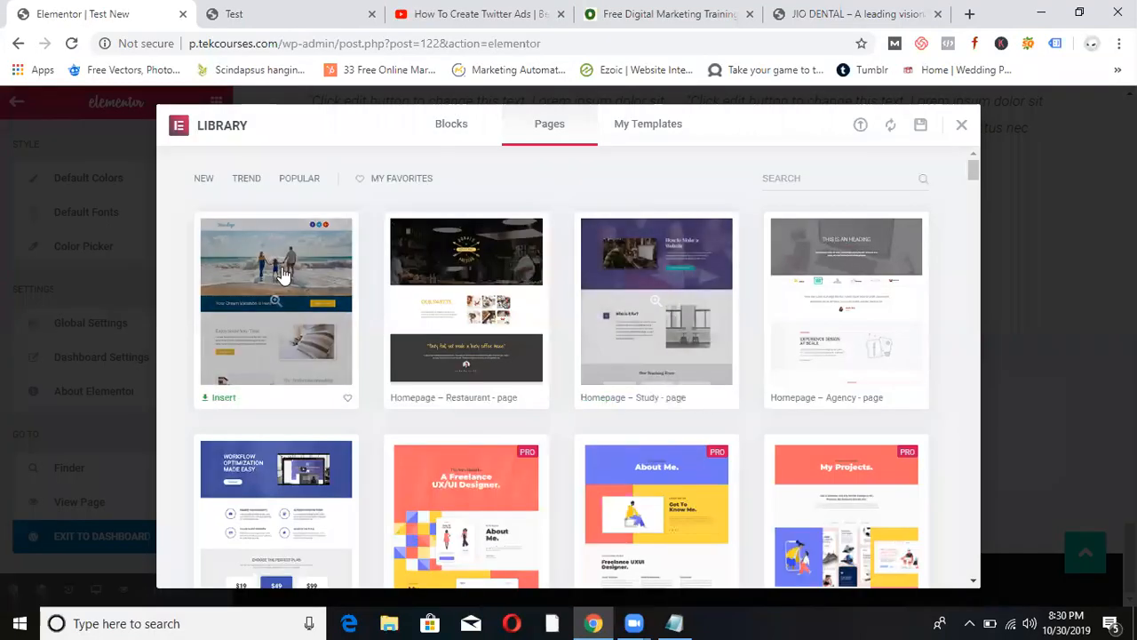
click(963, 128)
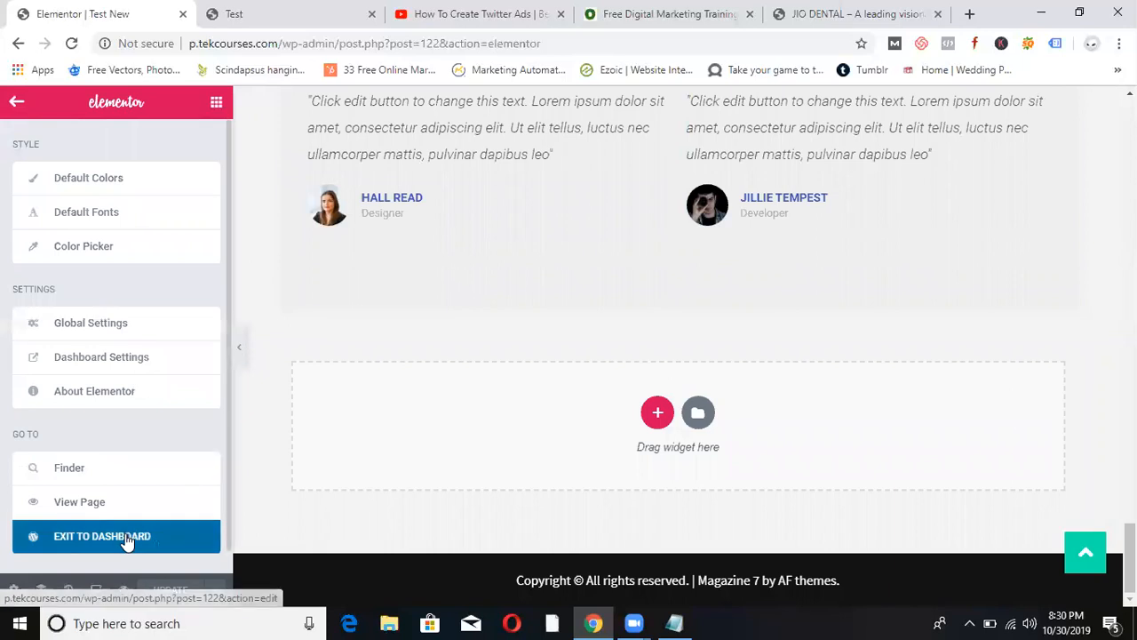
click(127, 538)
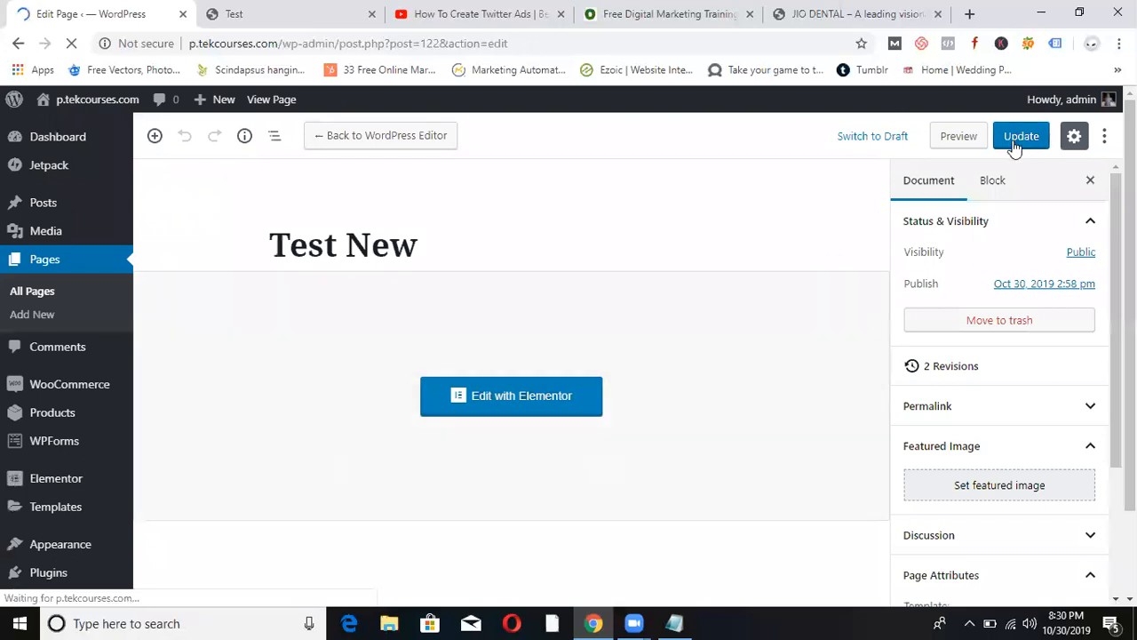
click(1016, 145)
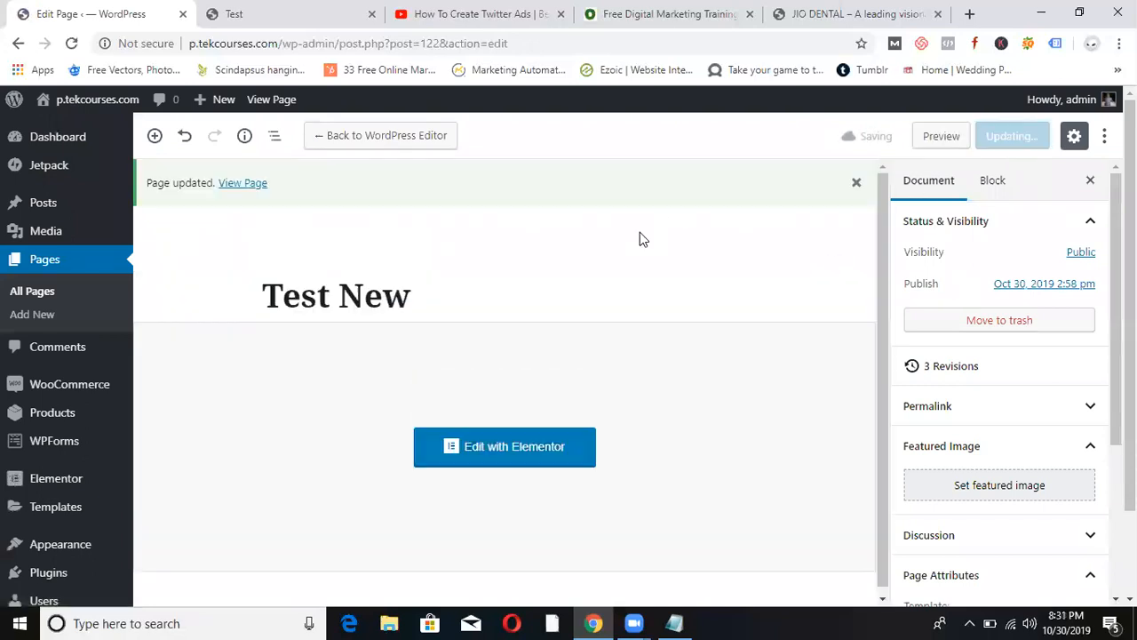
Open the published Test New page in a new browser tab and switch to it.
right_click(241, 182)
click(267, 199)
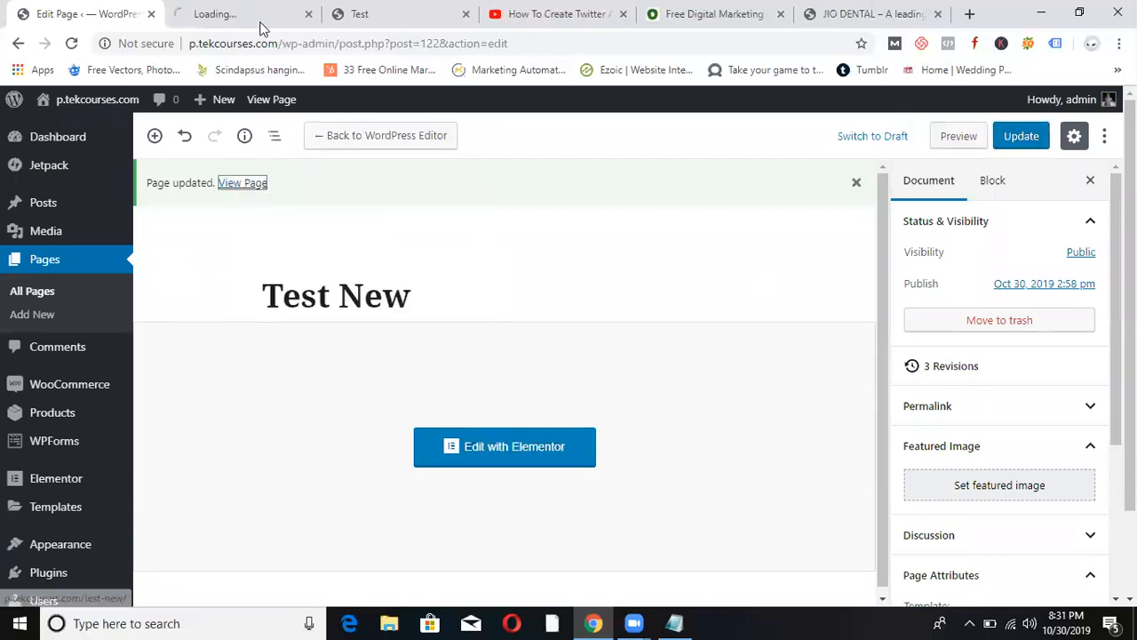
click(247, 16)
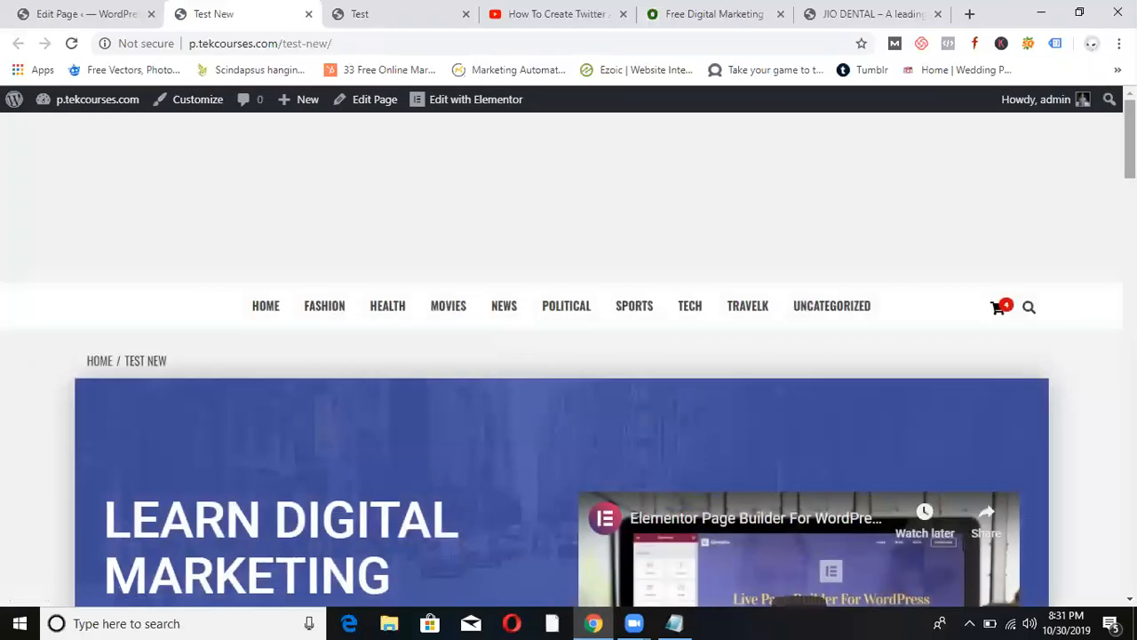
Review the live Test New page from the hero heading through the features, pricing plans, FAQ and testimonials.
mouse_move(1131, 139)
mouse_down()
mouse_move(1130, 177)
mouse_move(1130, 160)
mouse_up()
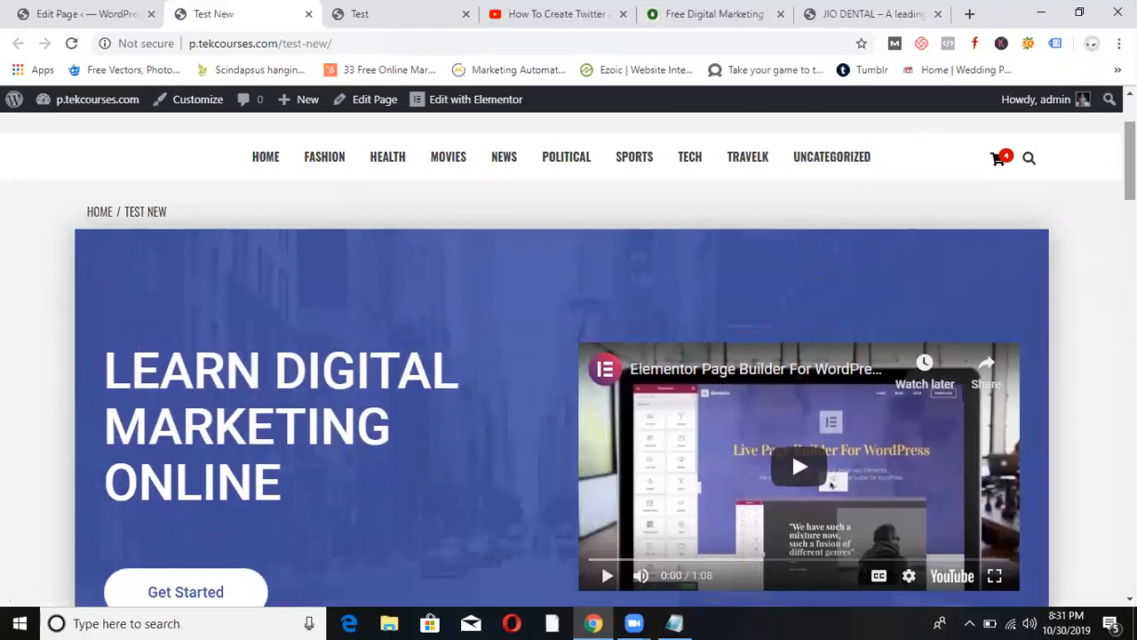
scroll(601, 551, down, 5)
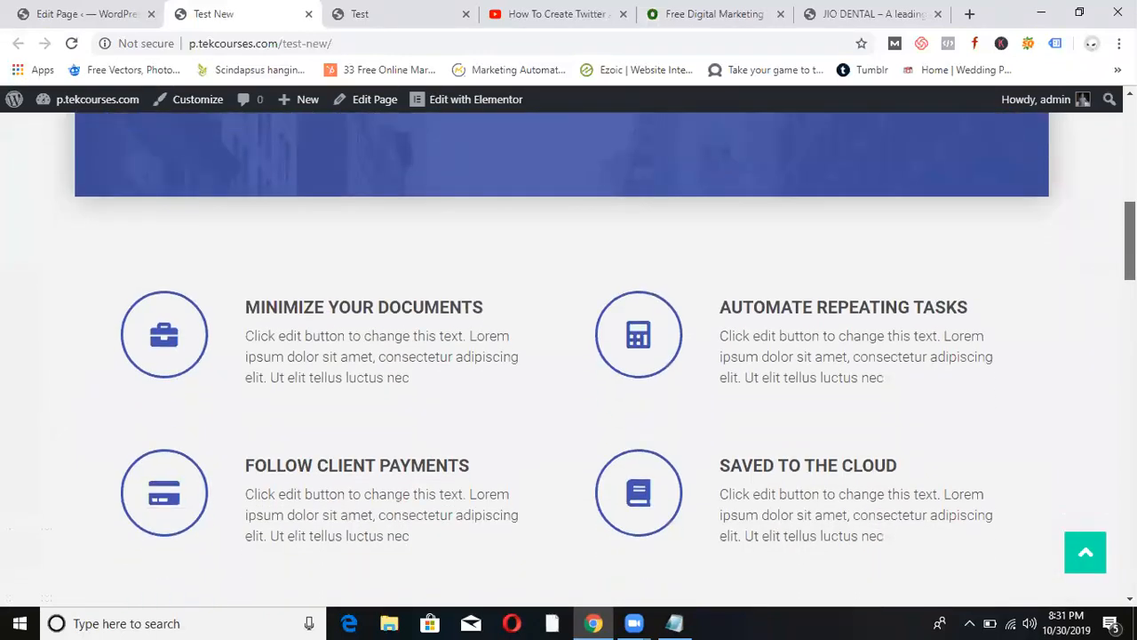
scroll(1110, 356, down, 10)
scroll(1104, 420, down, 10)
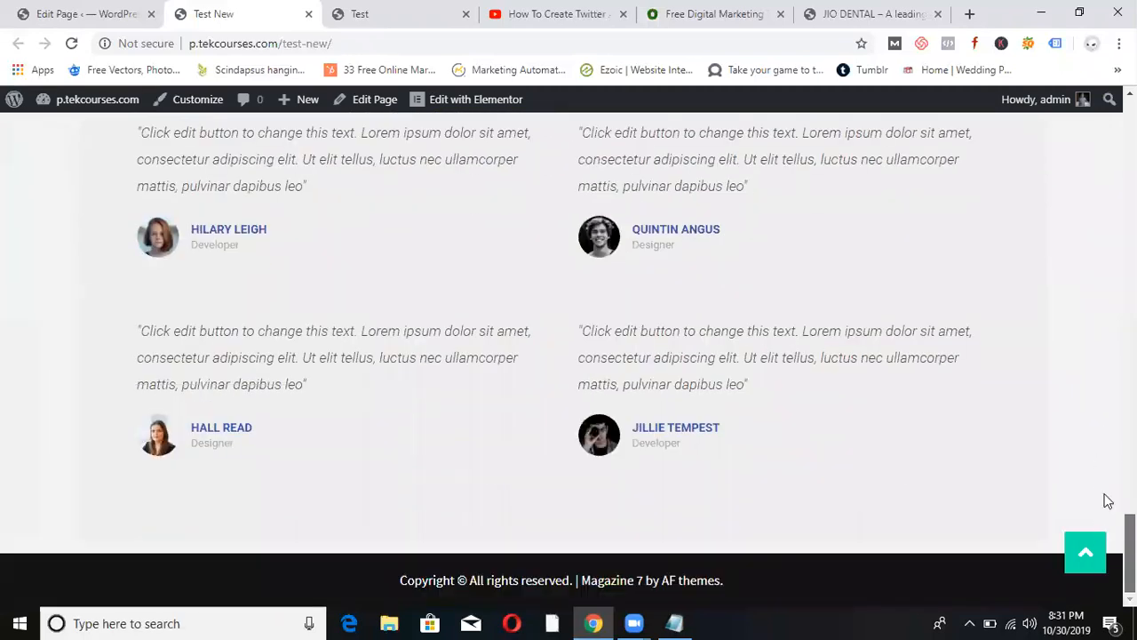
scroll(1106, 361, up, 20)
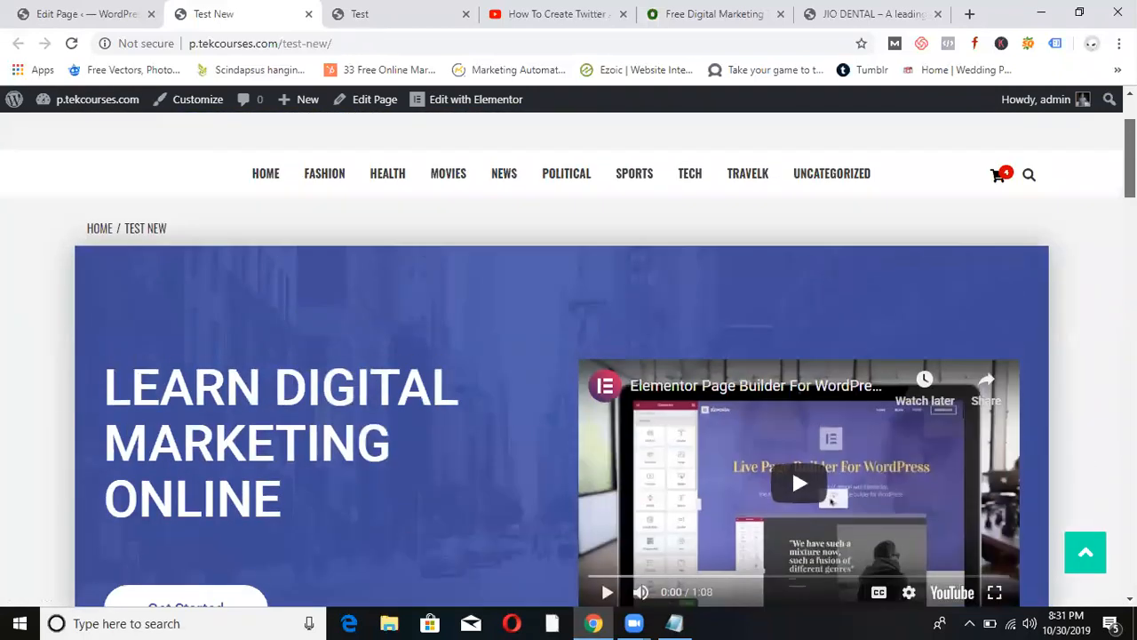
scroll(569, 363, down, 1)
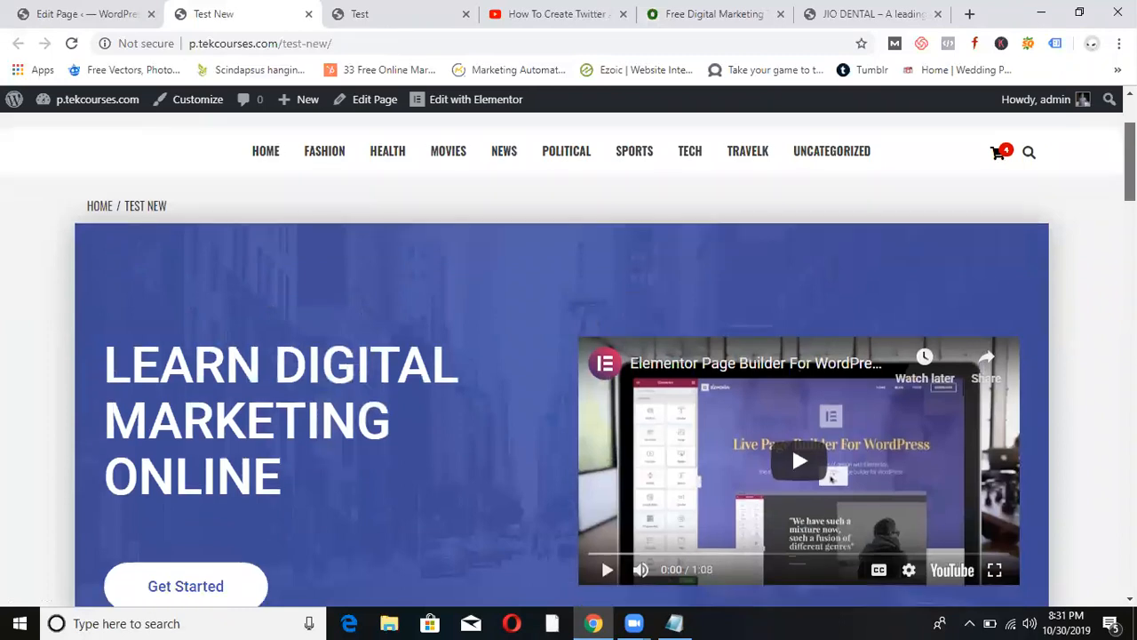
scroll(569, 356, down, 2)
scroll(569, 356, down, 20)
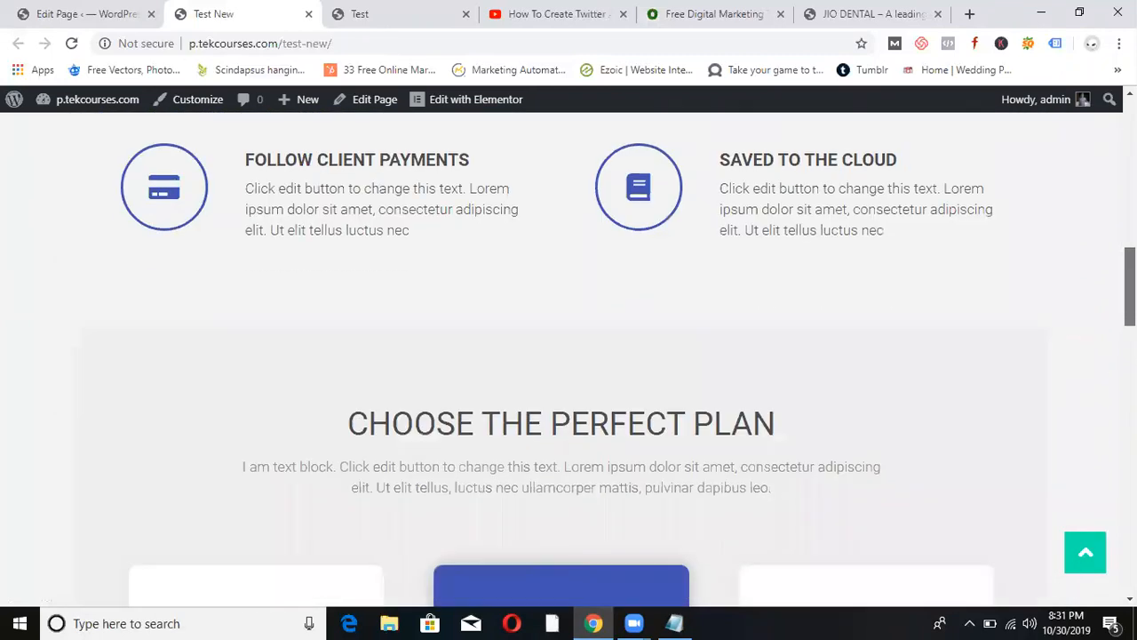
scroll(1106, 169, up, 20)
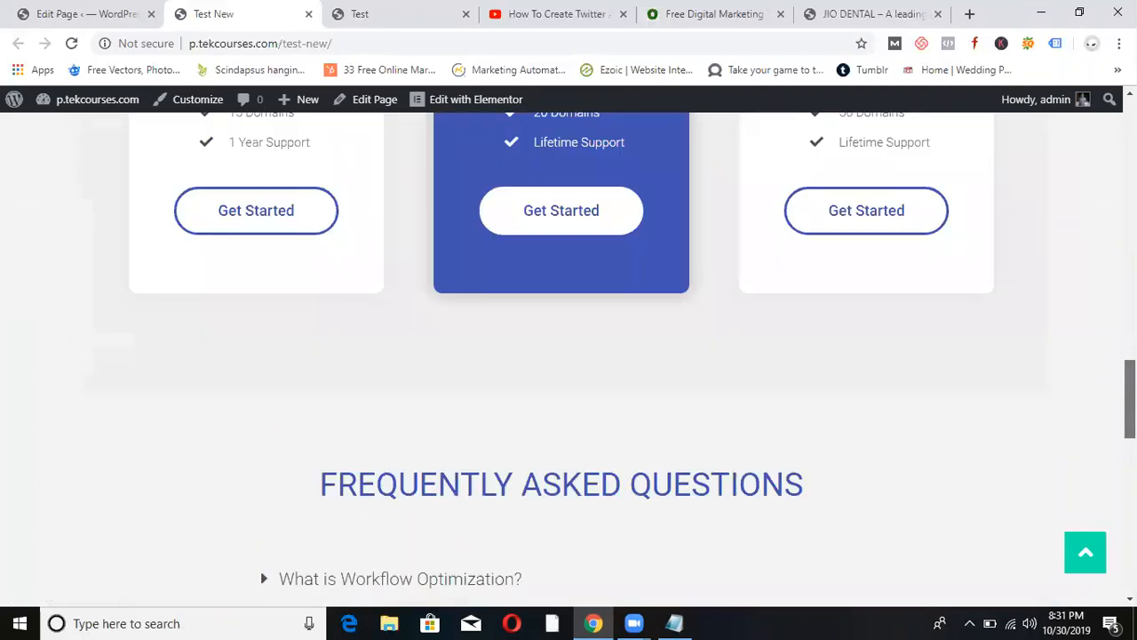
scroll(1107, 169, up, 4)
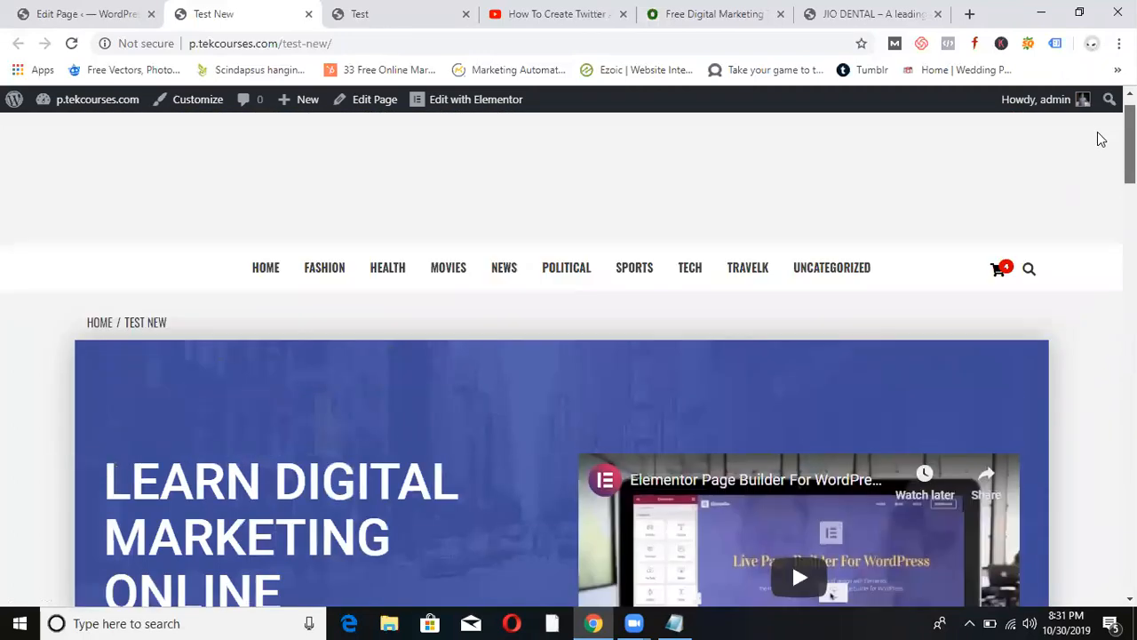
scroll(1101, 160, down, 4)
scroll(1100, 182, down, 15)
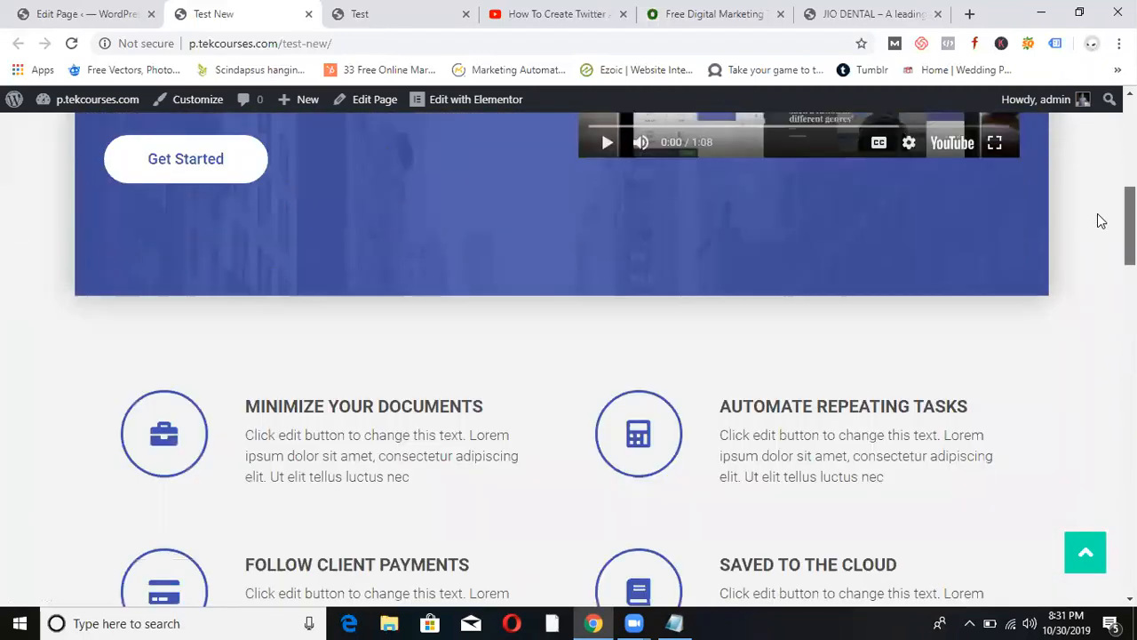
scroll(569, 355, down, 9)
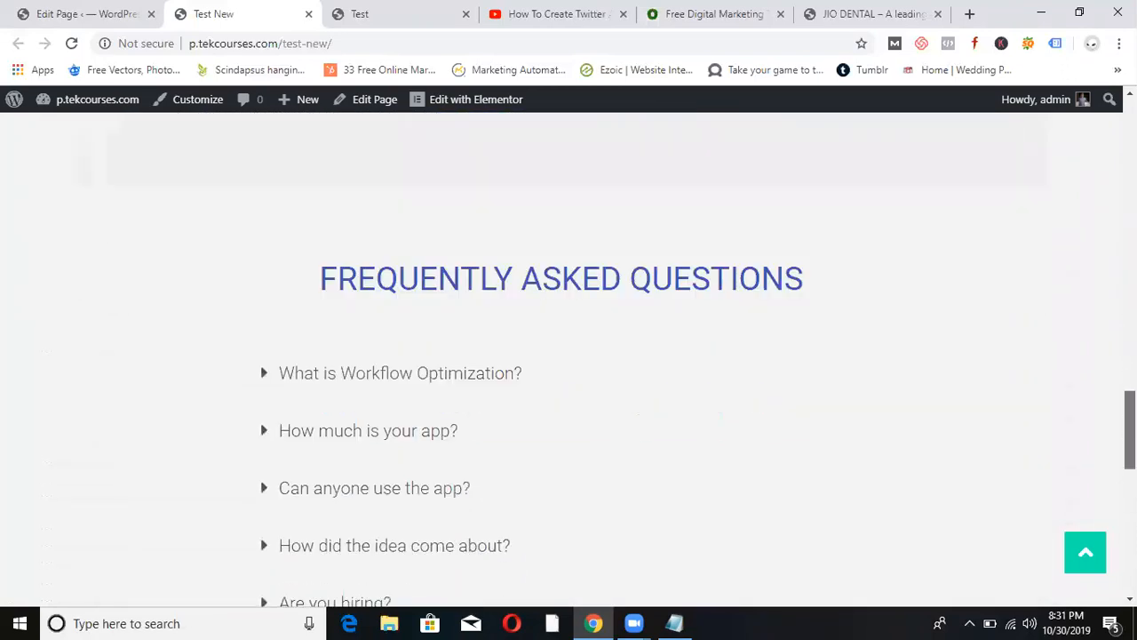
scroll(260, 384, up, 9)
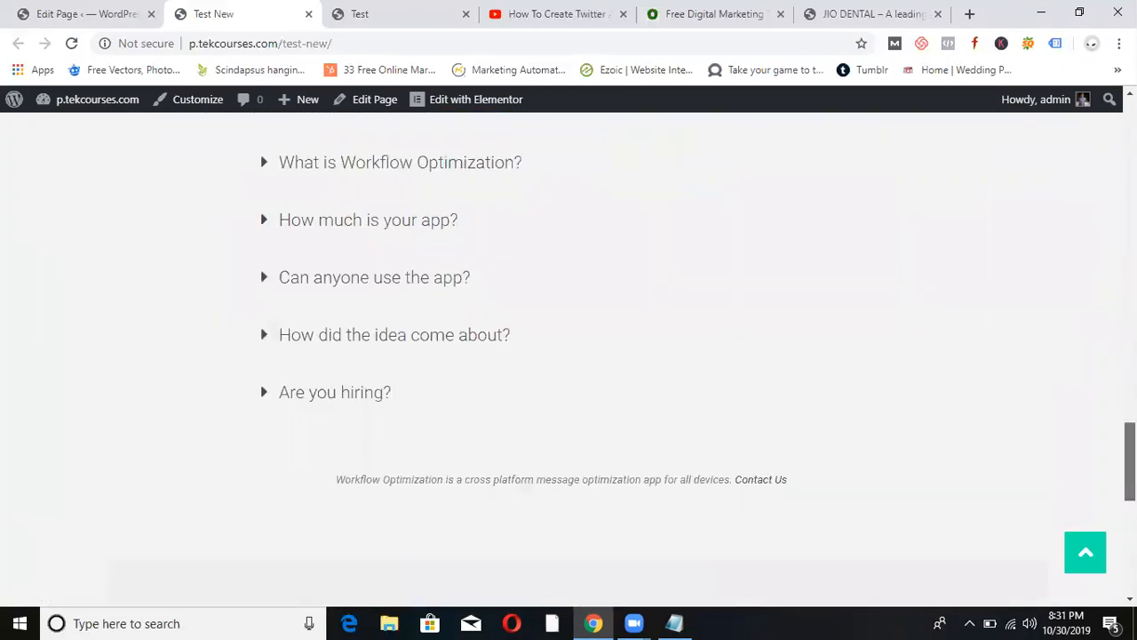
scroll(261, 278, down, 10)
drag(1130, 522, 1130, 149)
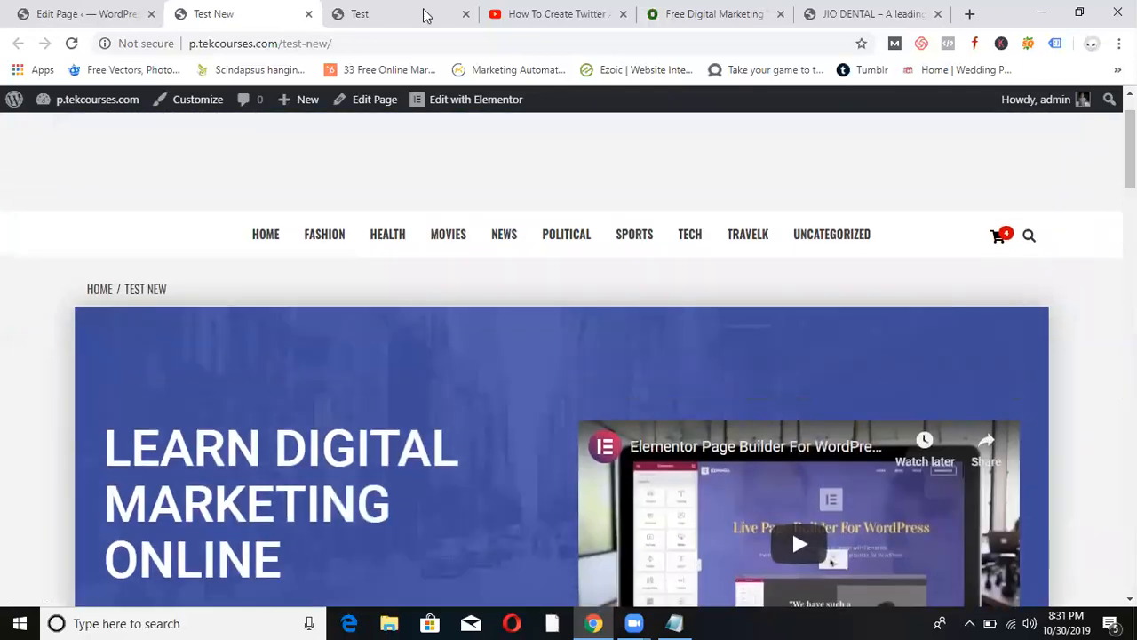
Reopen the Test New page in Elementor and show the library's blocks from the empty area below the testimonials.
click(114, 11)
click(482, 447)
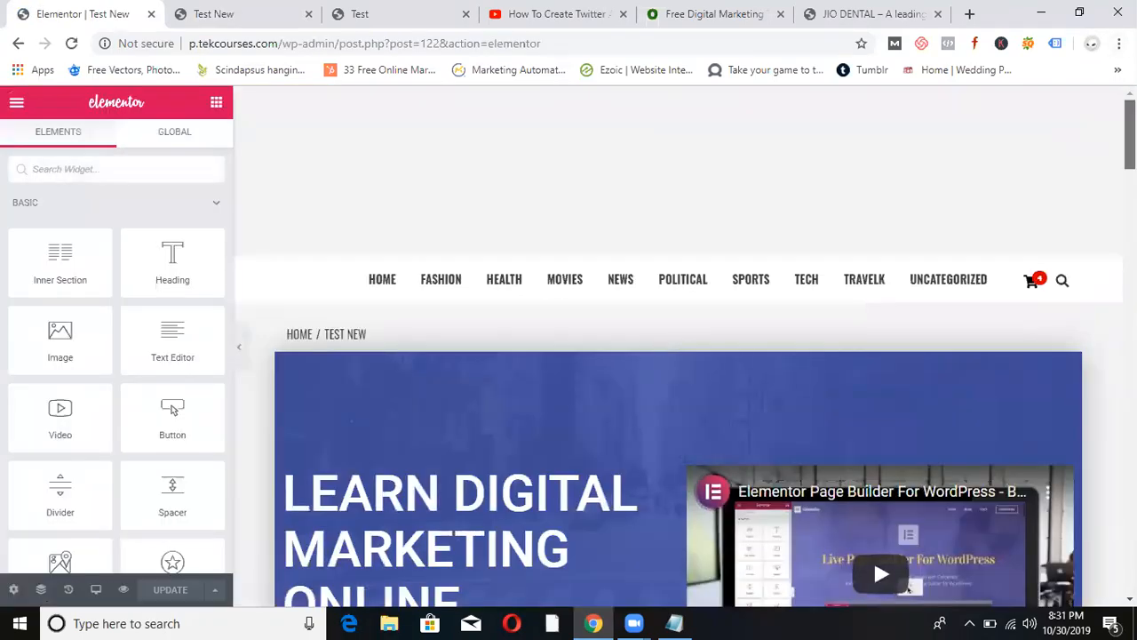
scroll(1102, 355, down, 15)
scroll(1102, 356, down, 12)
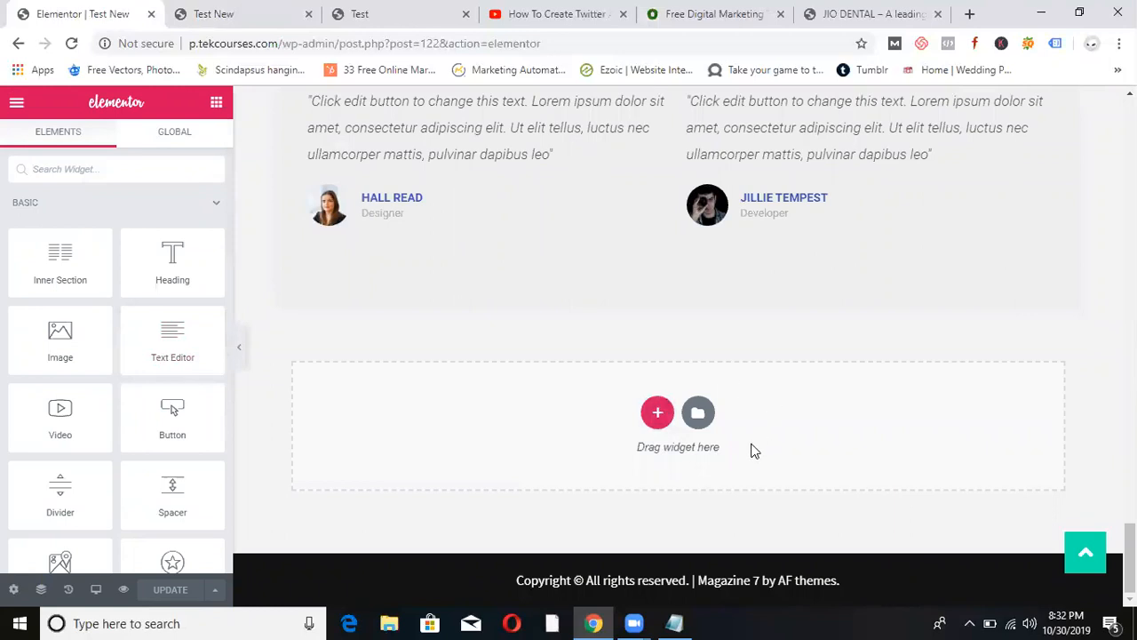
click(699, 413)
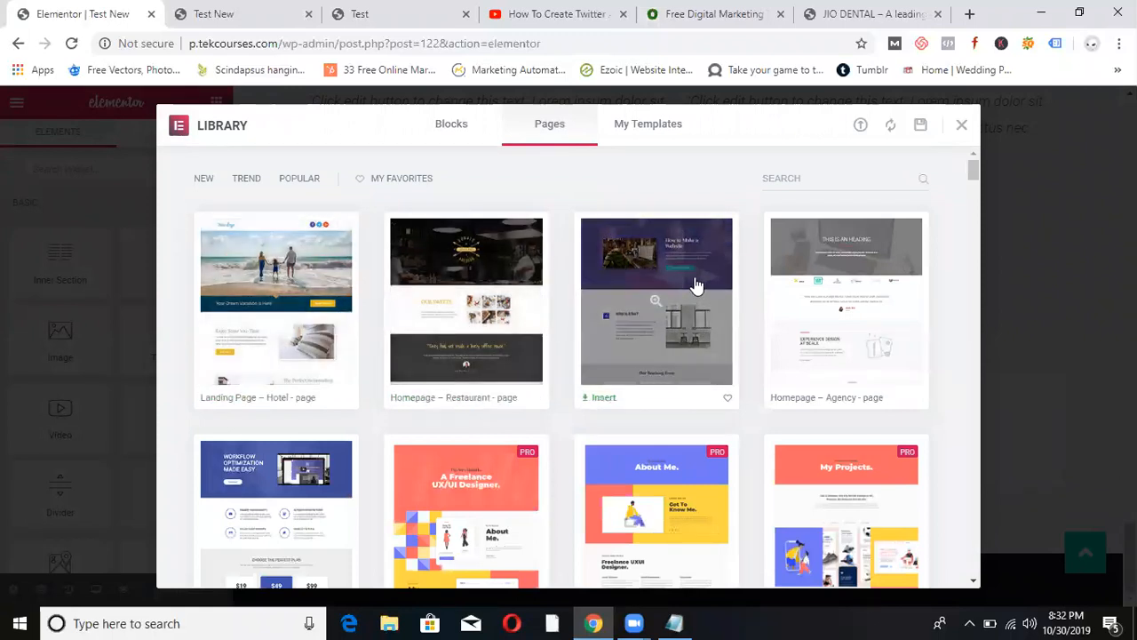
click(451, 126)
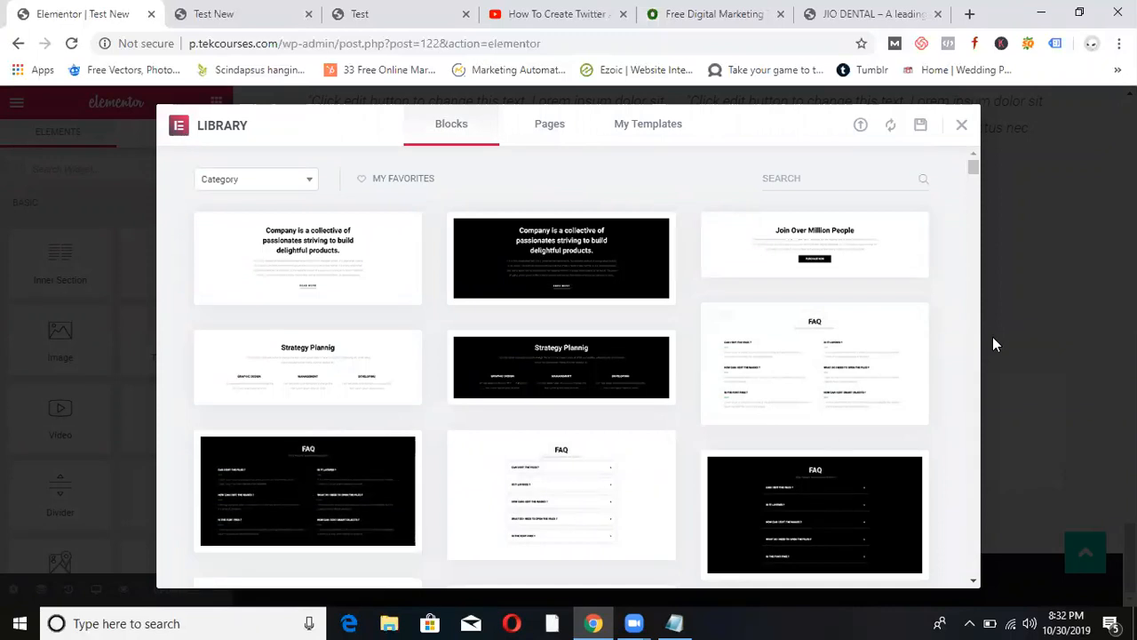
Find the white three-column "Creative Charts" block in the library and insert it below the testimonials.
scroll(975, 581, down, 4)
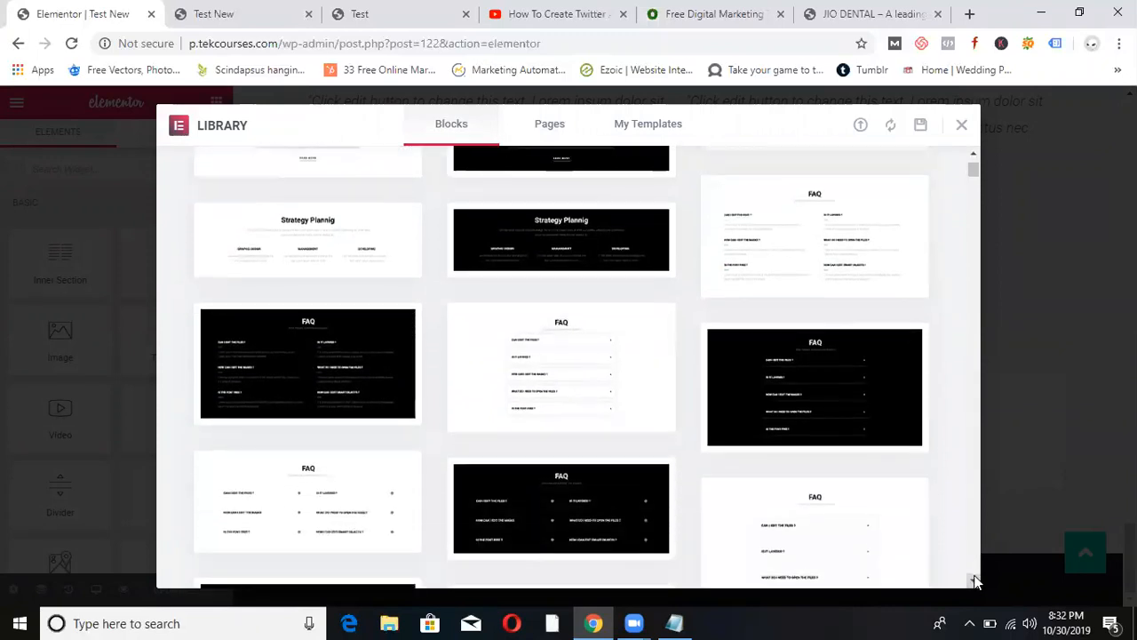
scroll(975, 581, down, 4)
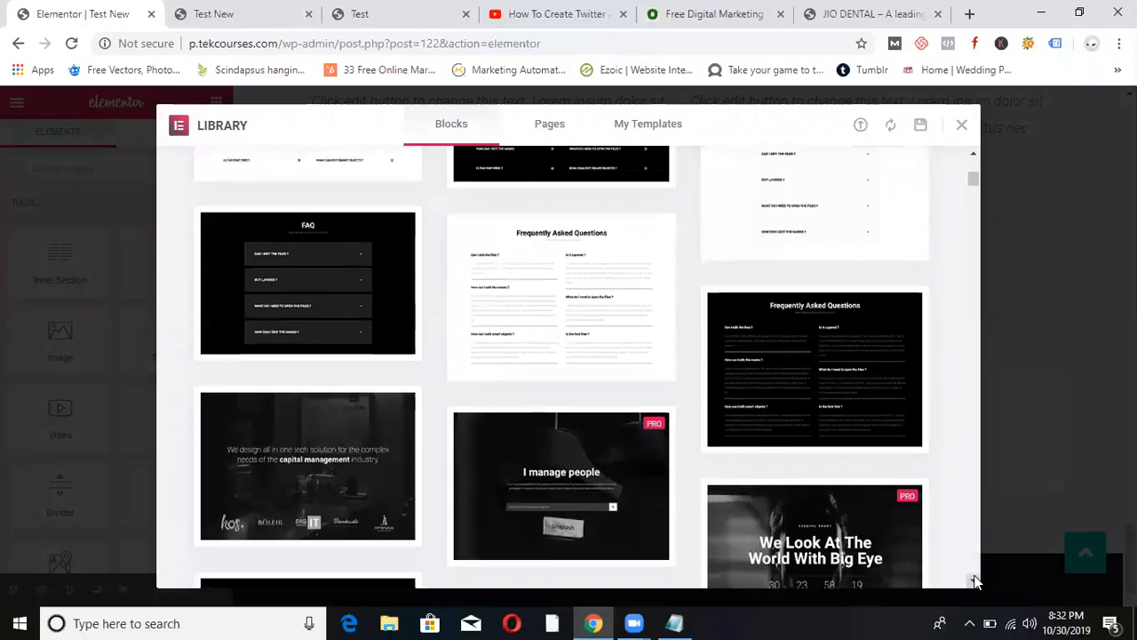
scroll(974, 581, down, 4)
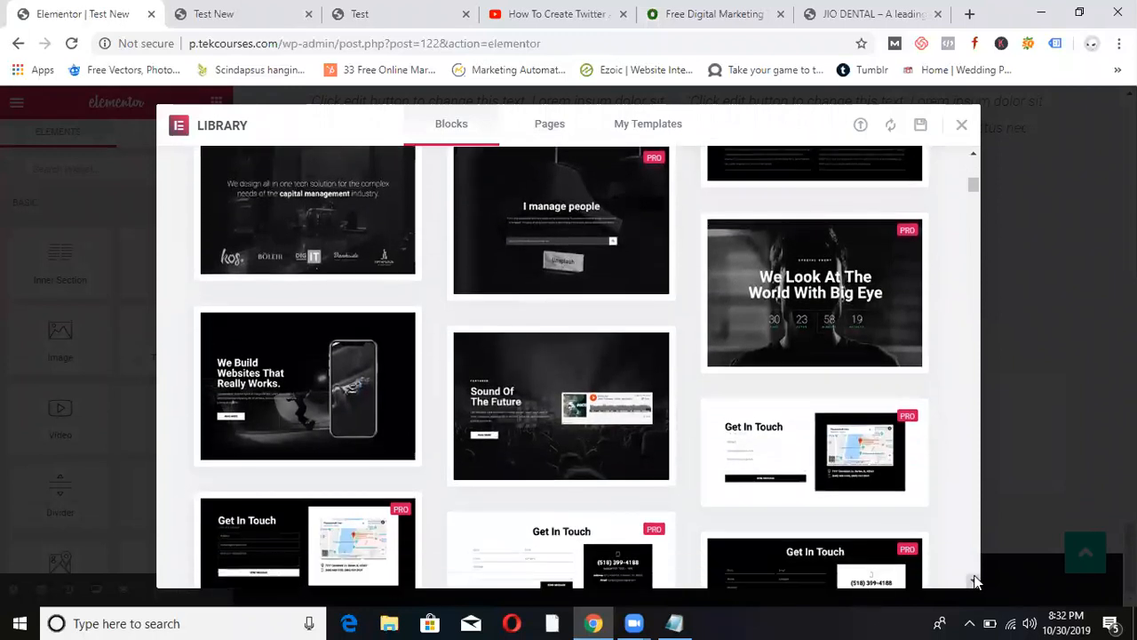
scroll(975, 581, down, 3)
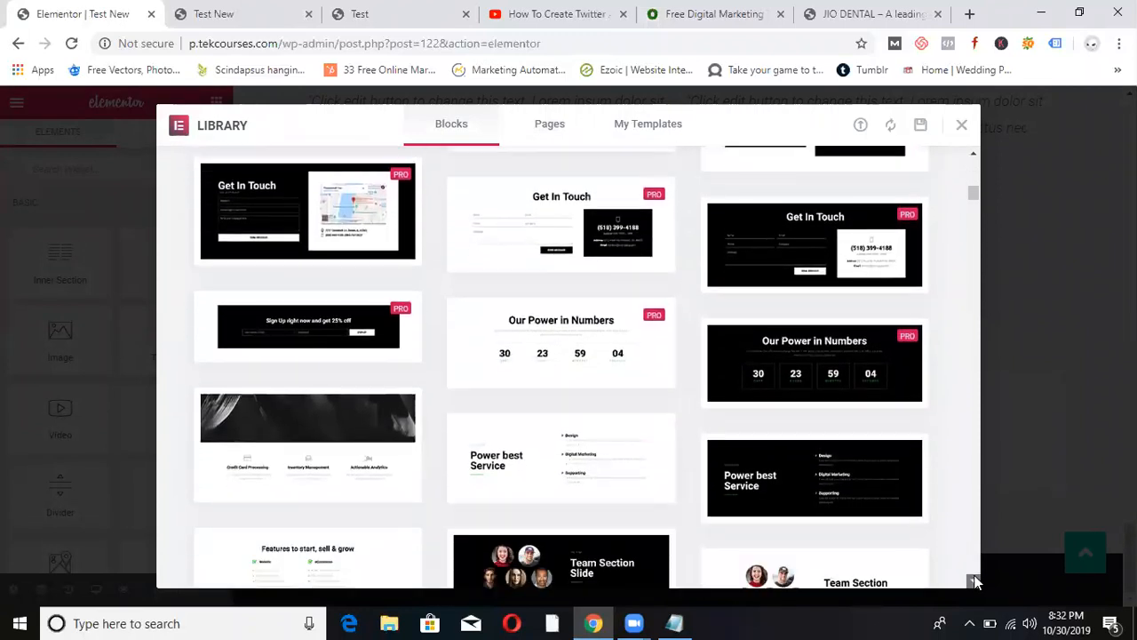
scroll(975, 581, down, 3)
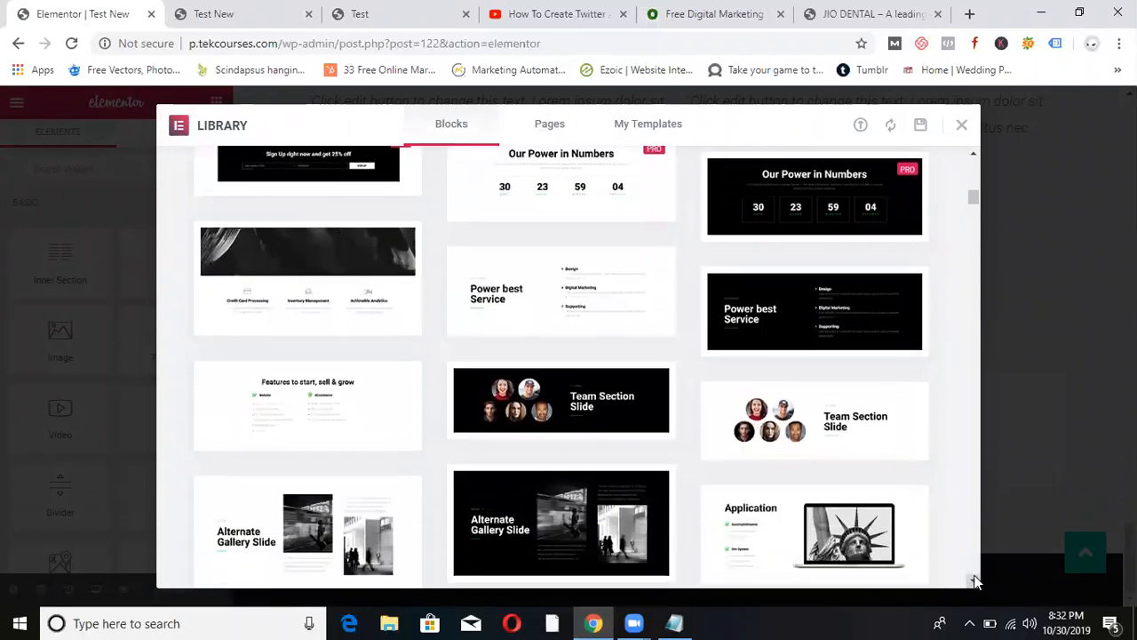
scroll(974, 581, down, 2)
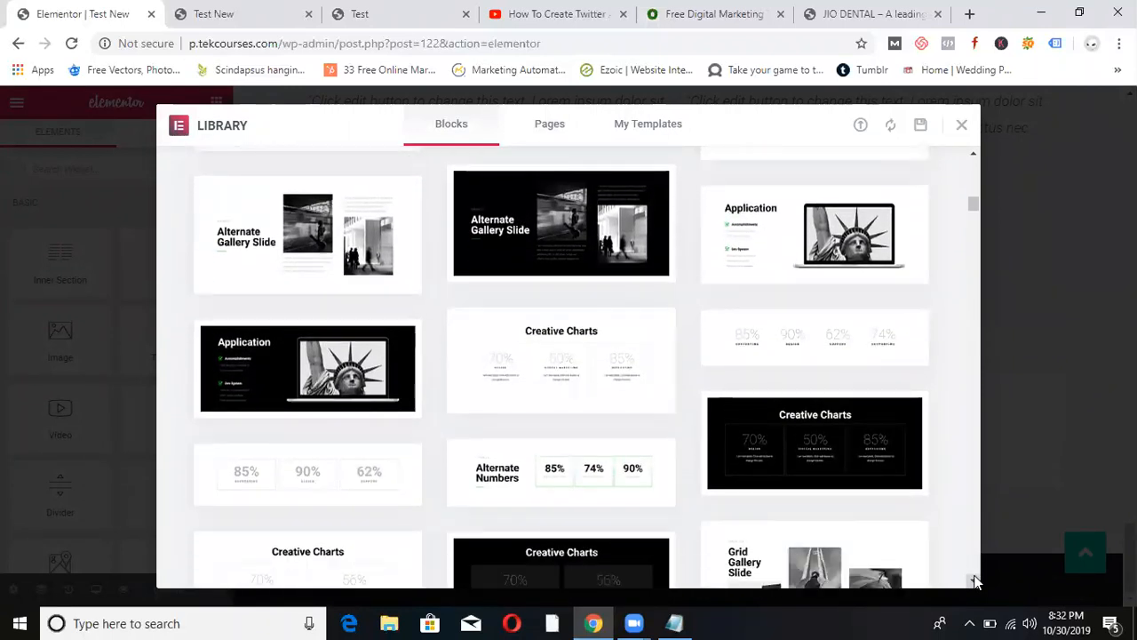
scroll(975, 581, down, 3)
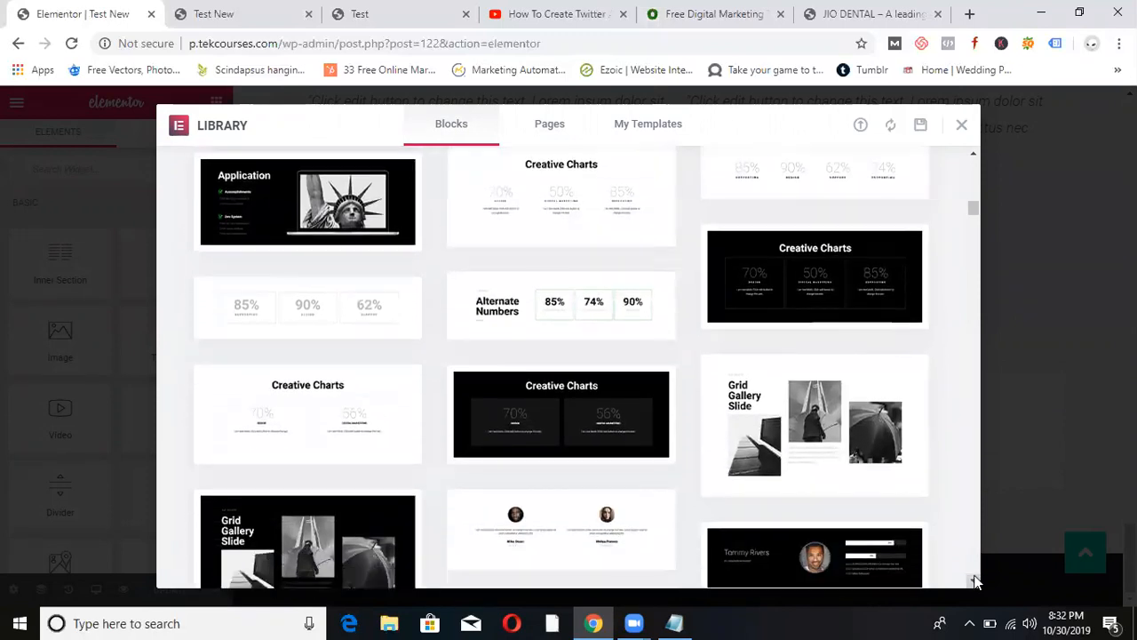
scroll(975, 582, down, 1)
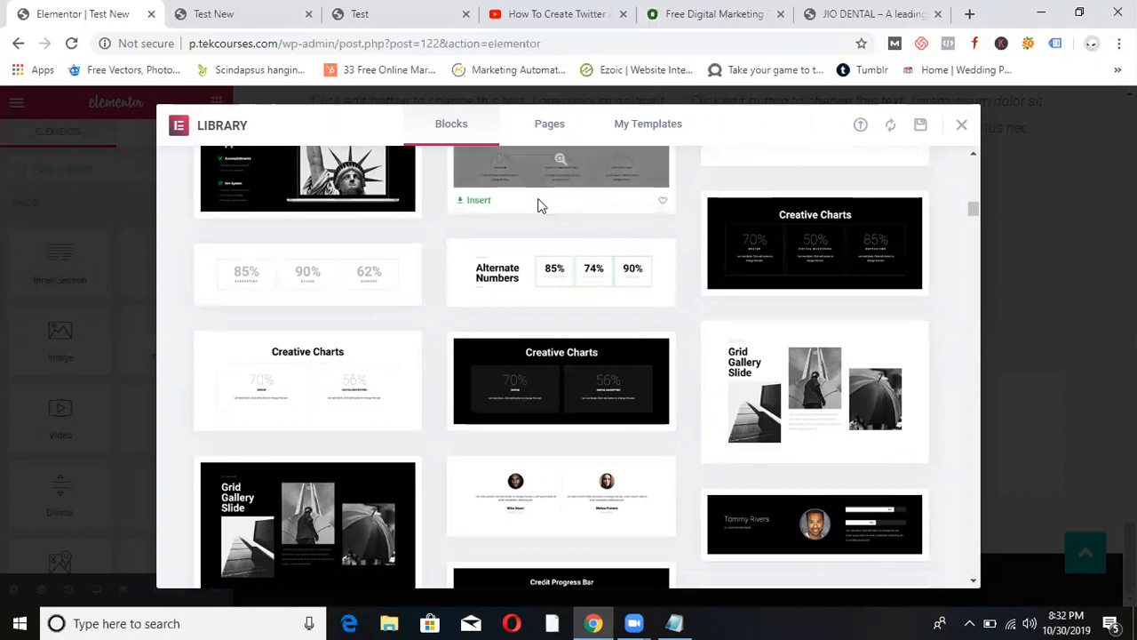
click(478, 201)
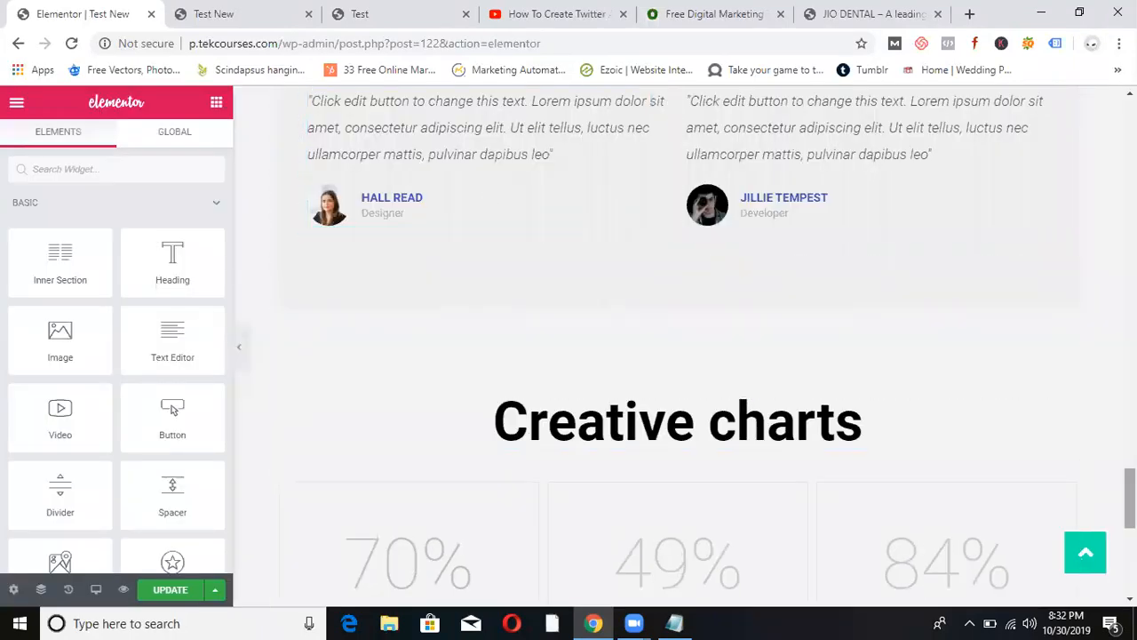
Insert the black two-column FAQ block from the library below the Creative charts section and close the library.
scroll(747, 398, down, 2)
scroll(680, 347, down, 5)
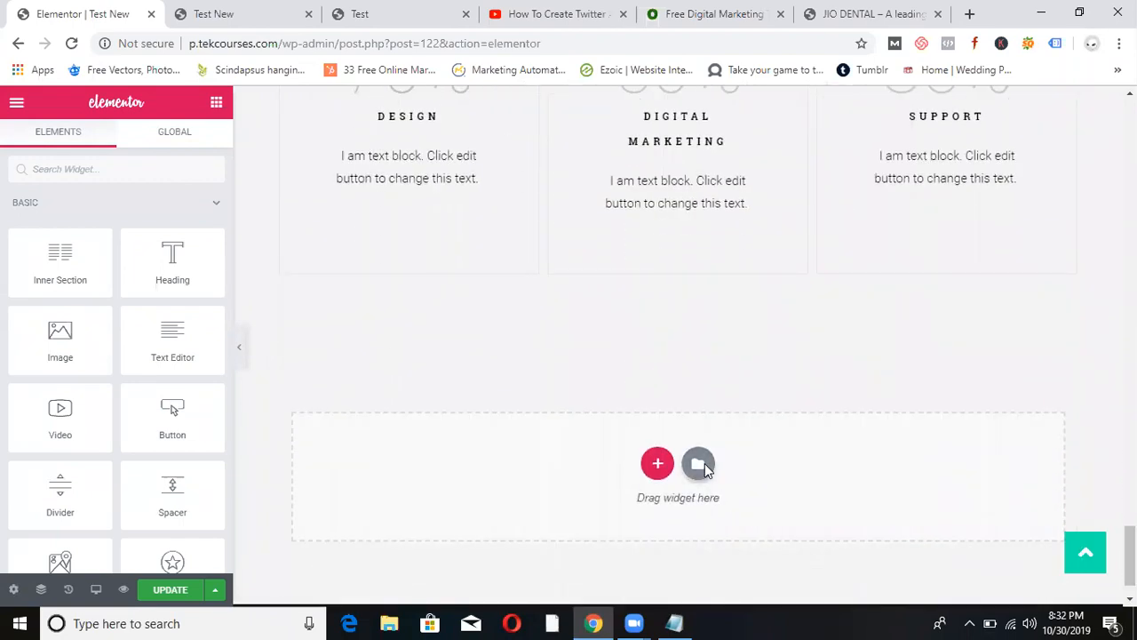
click(699, 463)
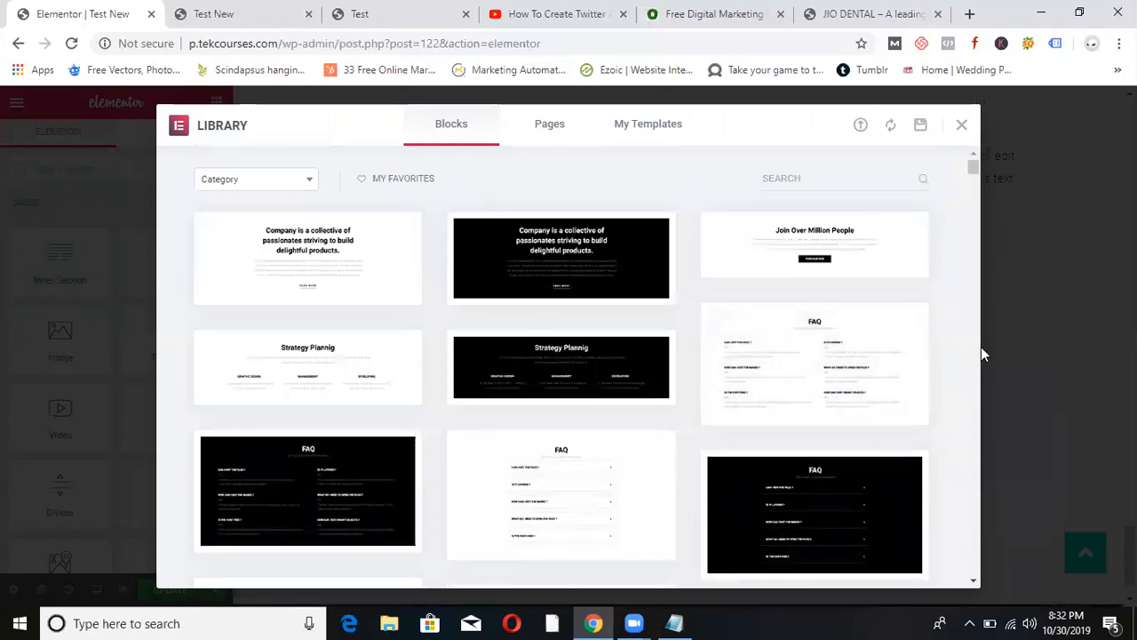
mouse_move(343, 502)
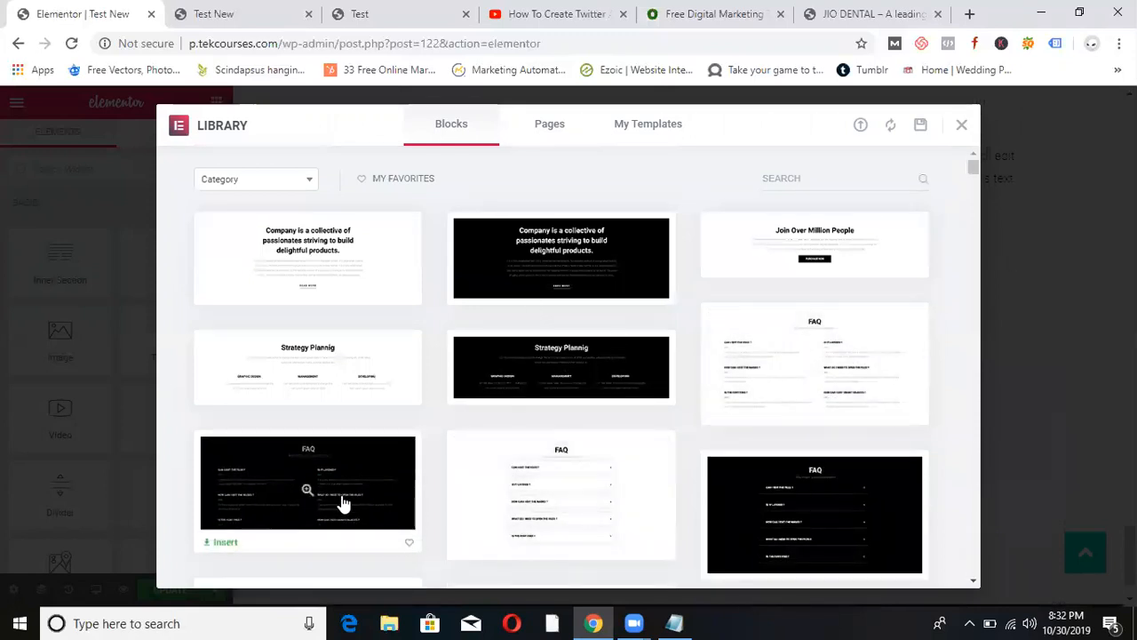
click(229, 539)
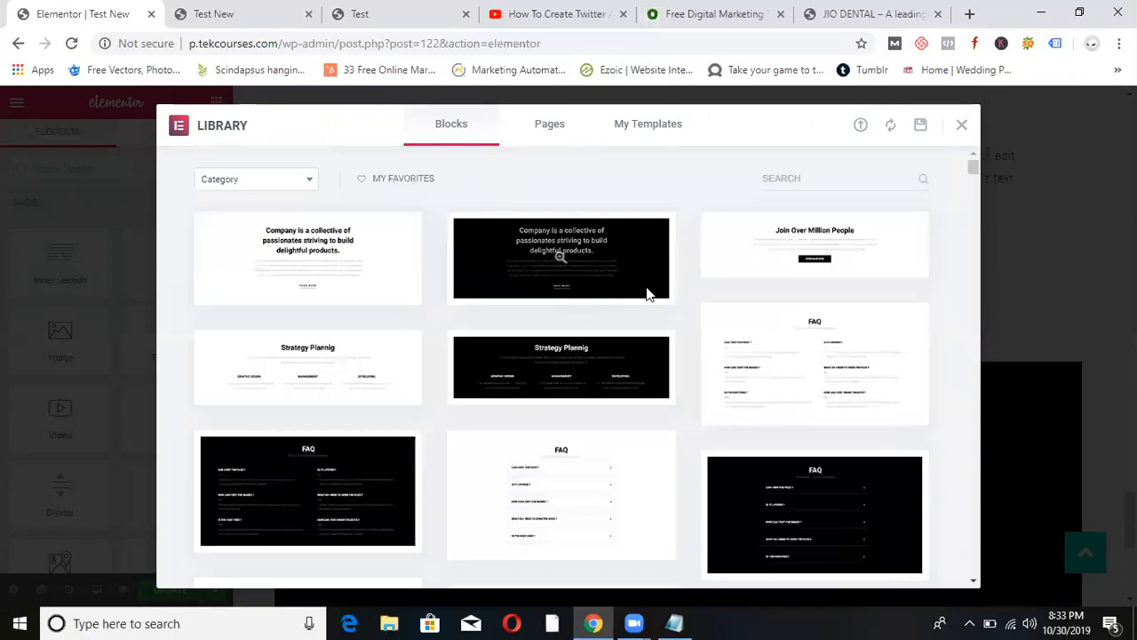
click(961, 126)
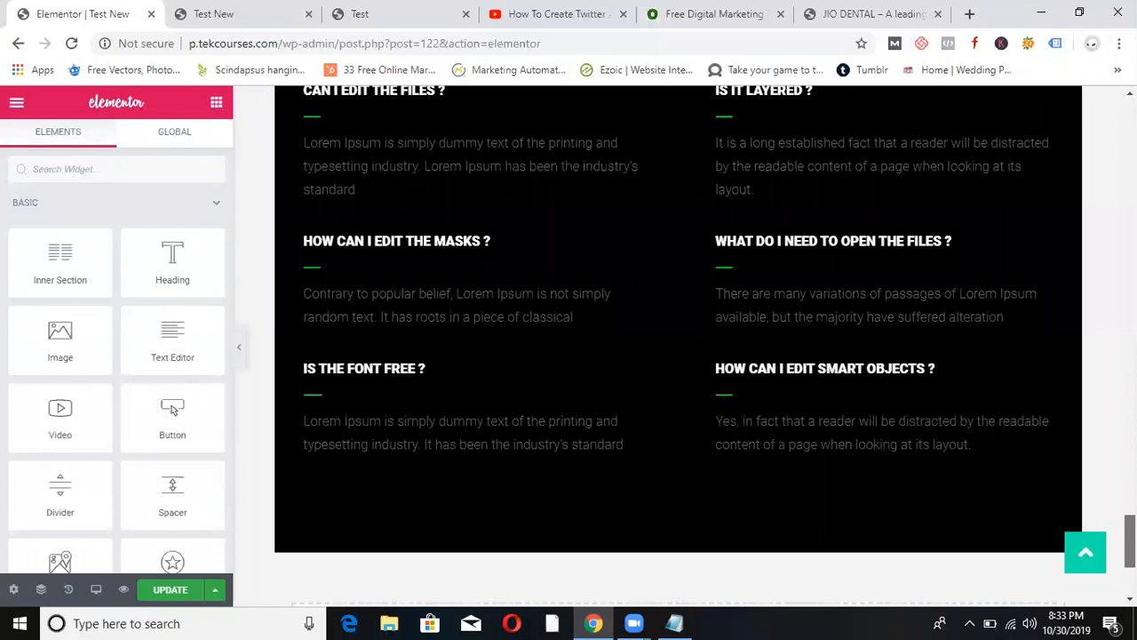
scroll(678, 346, up, 4)
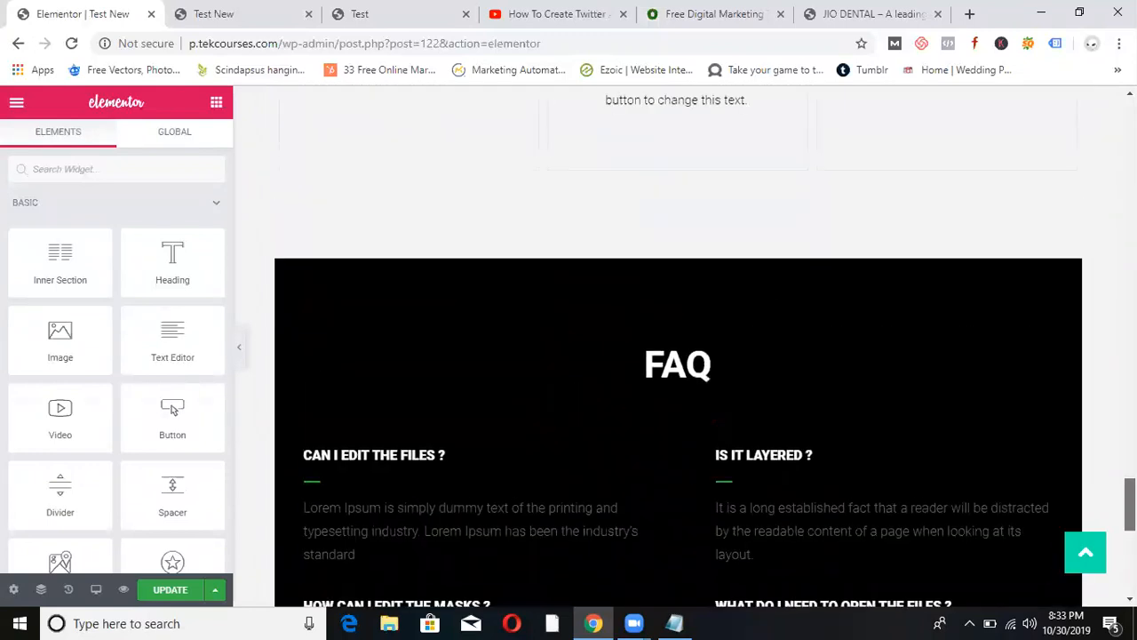
Check the library's saved templates from the empty area below the FAQ block, leaving the library without inserting anything.
scroll(699, 482, down, 6)
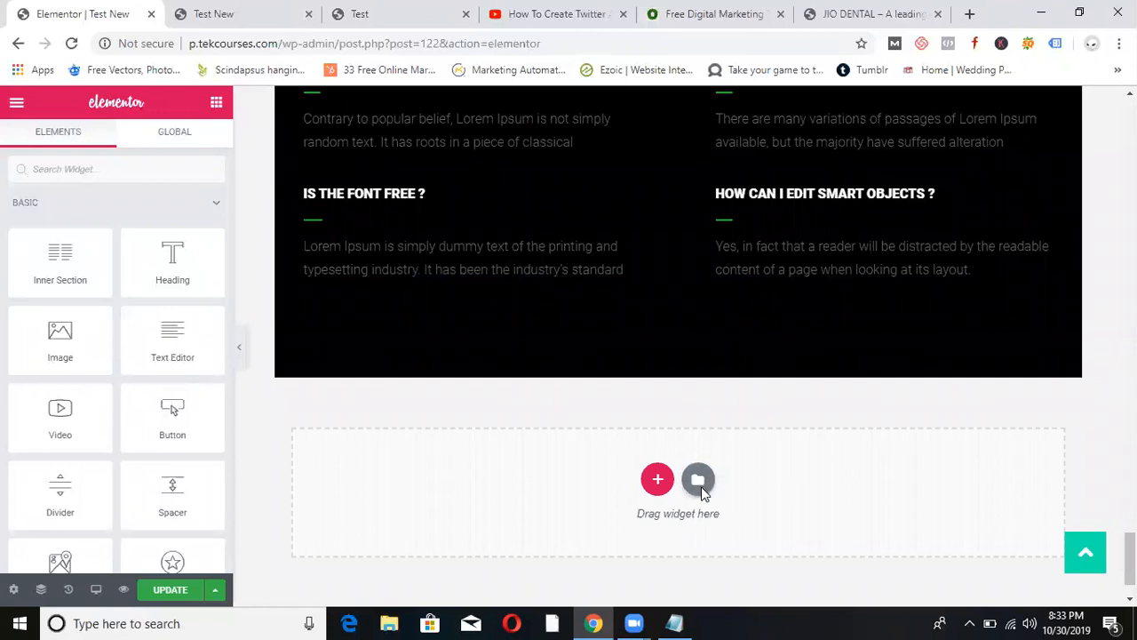
click(700, 486)
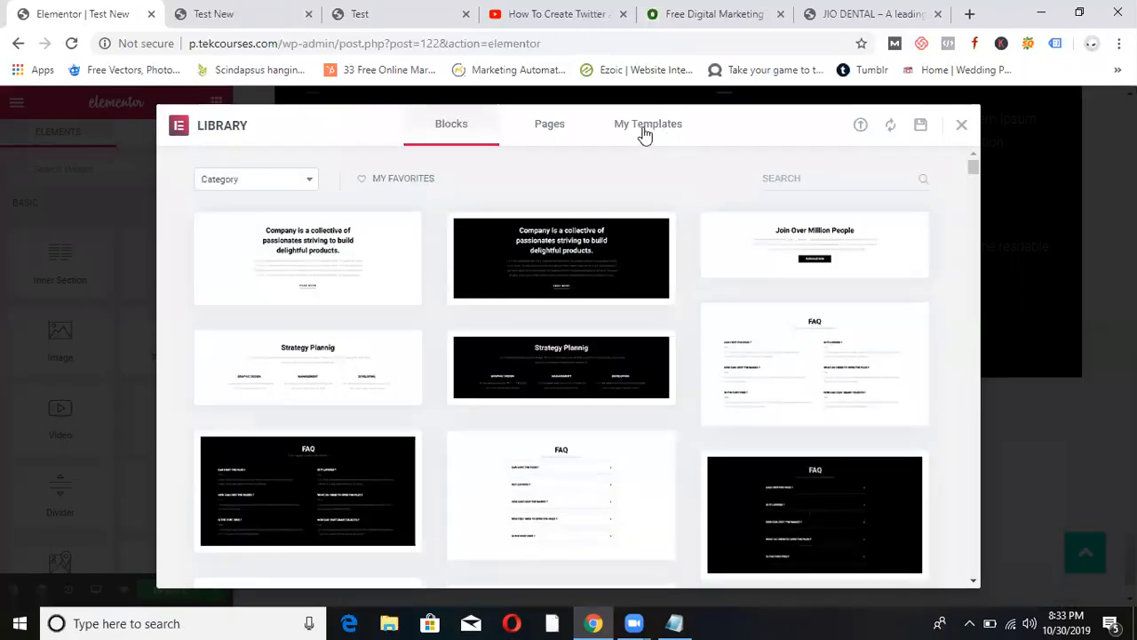
click(645, 133)
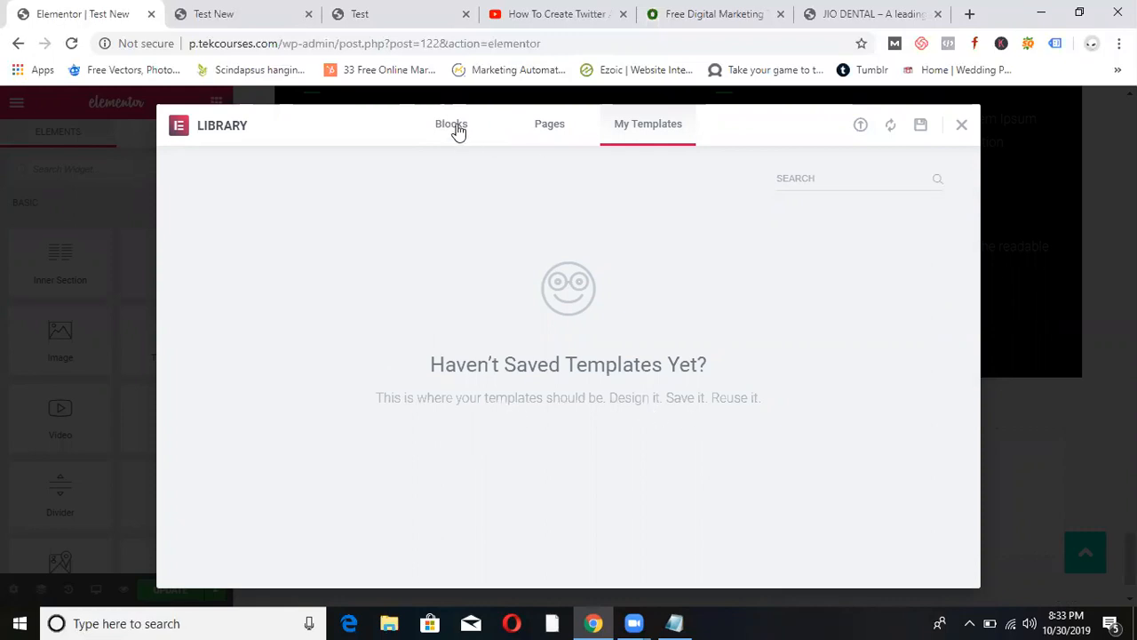
click(962, 127)
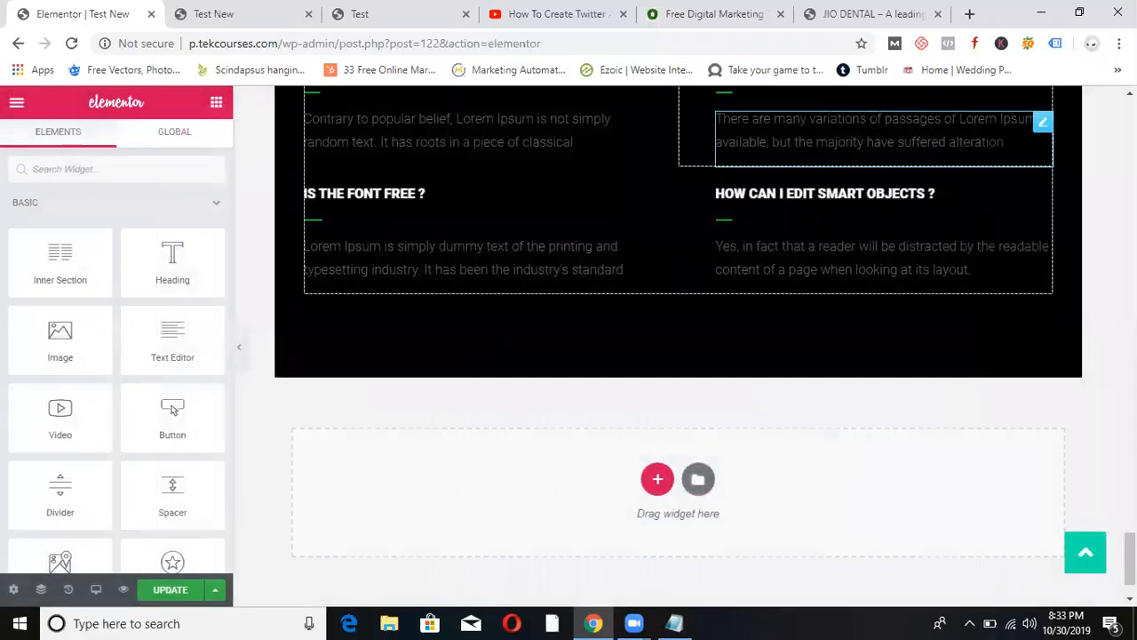
Show the column structures available for a new section and compare them with the live Test page's layout.
click(657, 480)
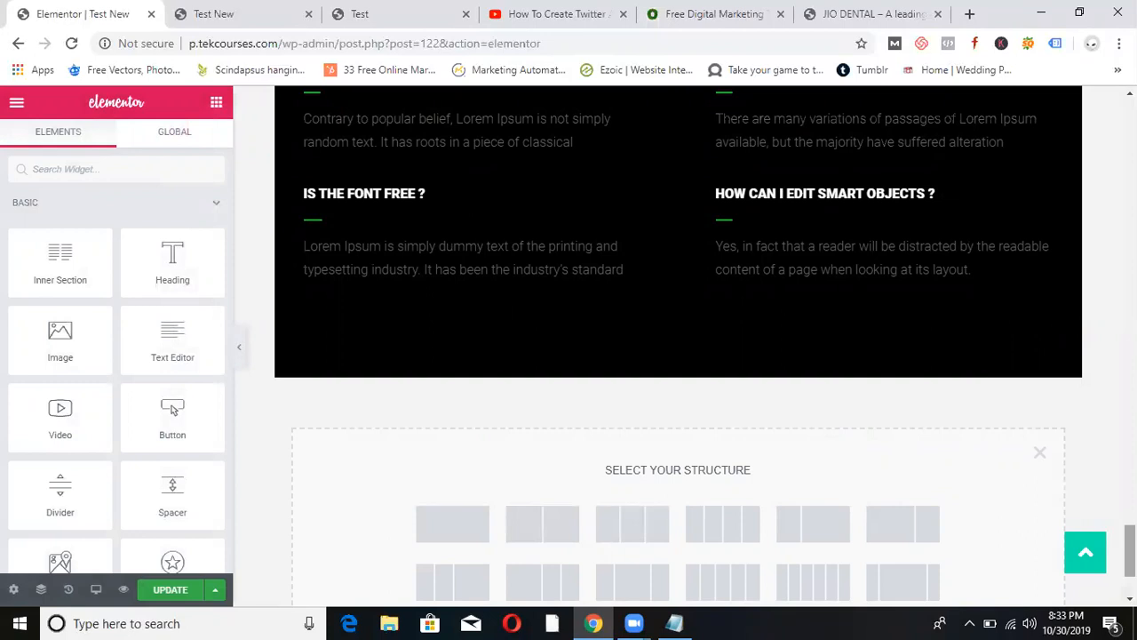
scroll(1131, 551, down, 2)
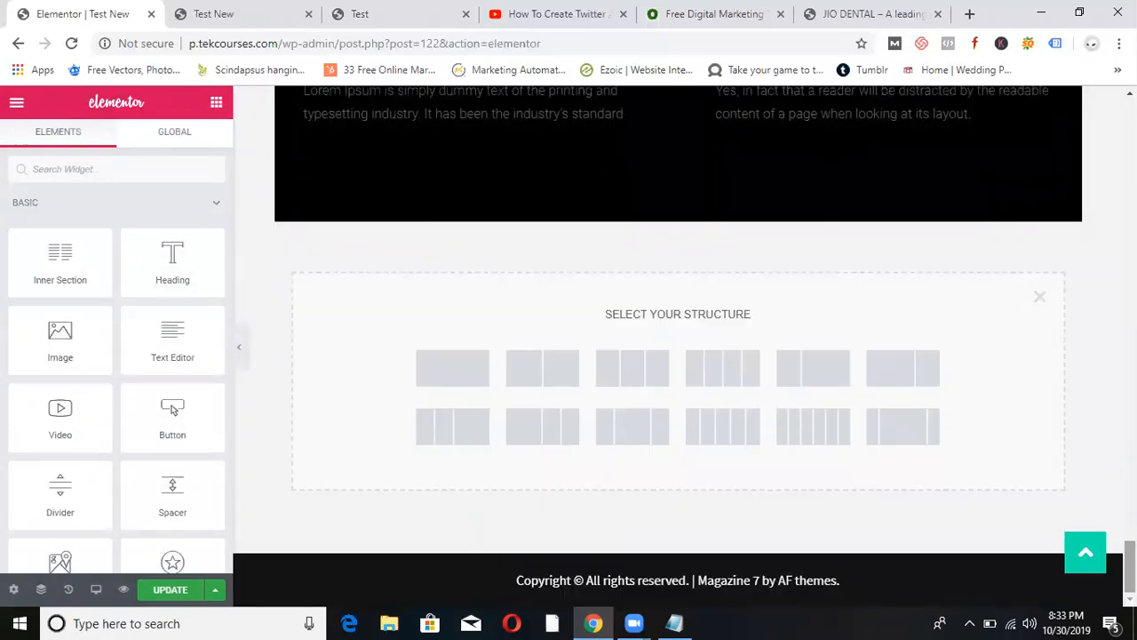
click(376, 12)
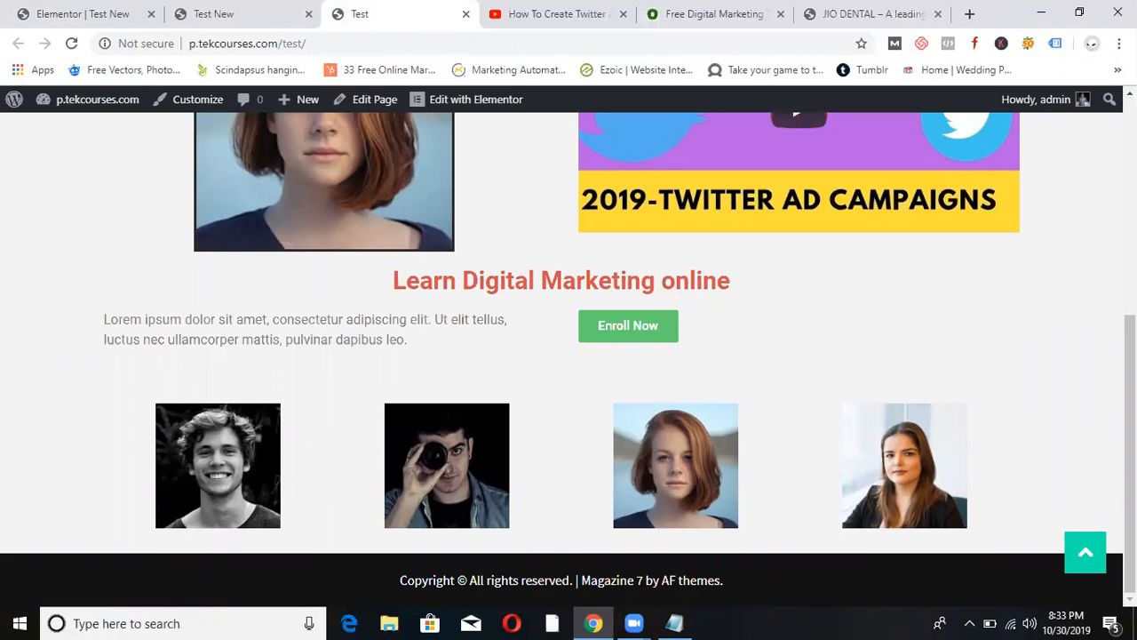
click(100, 9)
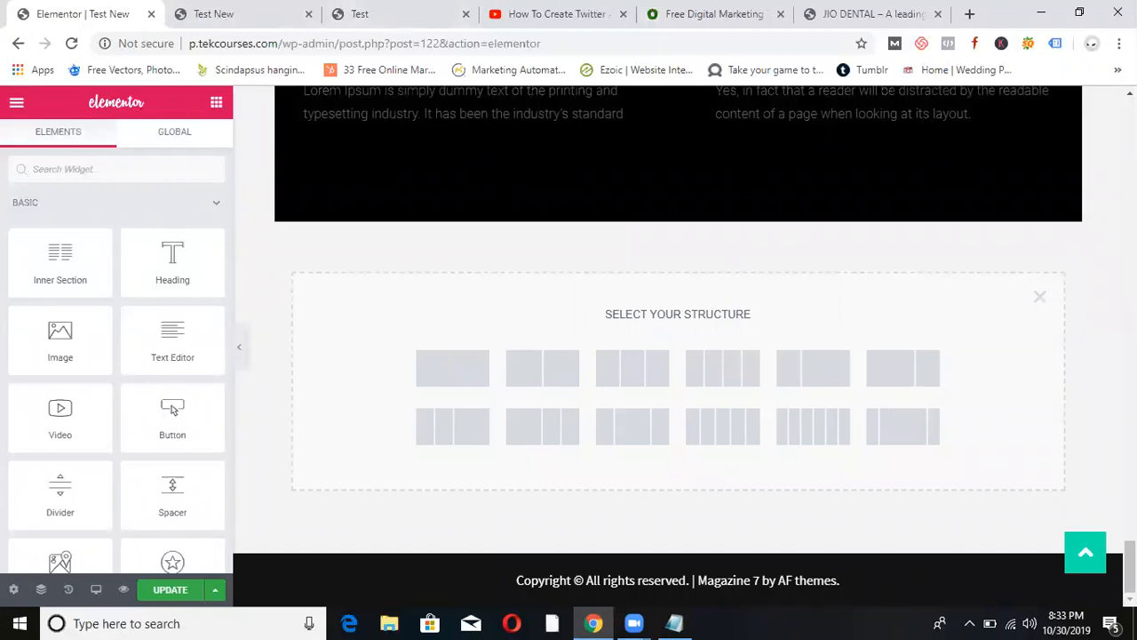
Save the Test New page's added blocks by updating the page in Elementor.
mouse_move(1129, 569)
mouse_down()
mouse_move(1129, 123)
mouse_move(1129, 567)
mouse_up()
click(156, 588)
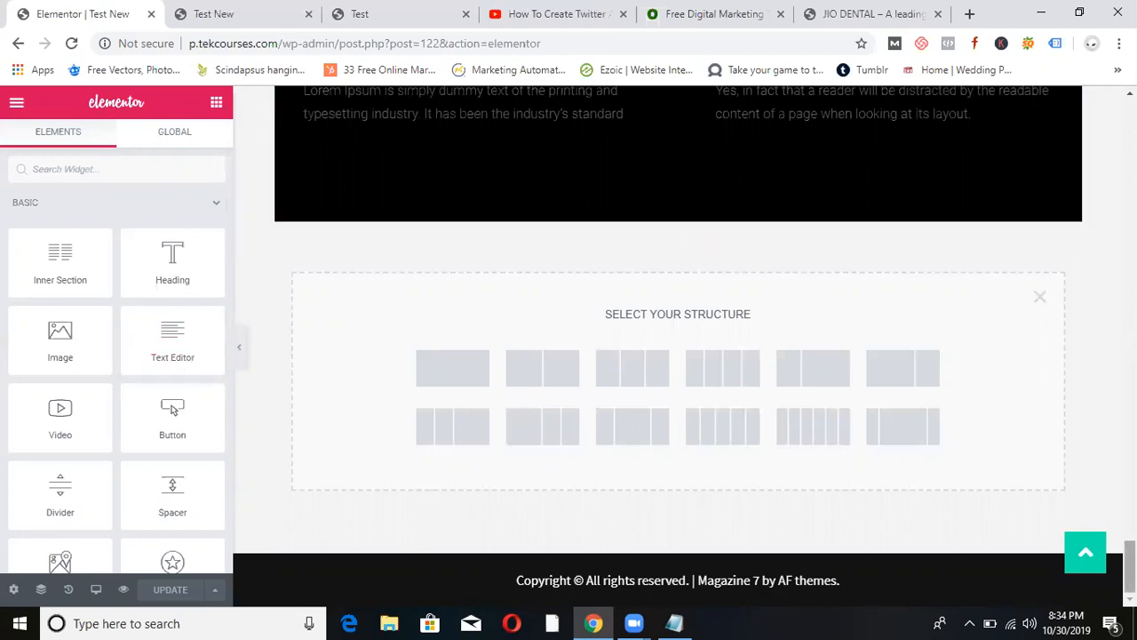
mouse_move(1129, 568)
mouse_down()
mouse_move(1130, 136)
mouse_move(1130, 561)
mouse_up()
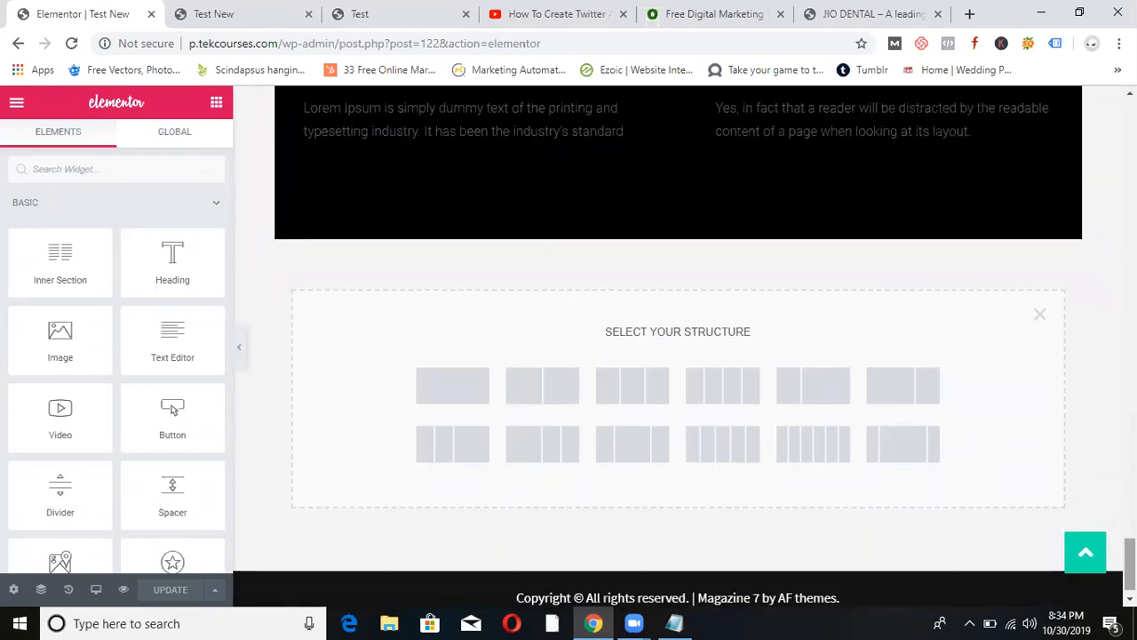
Exit Elementor to the WordPress dashboard and update the Test New page there.
click(12, 105)
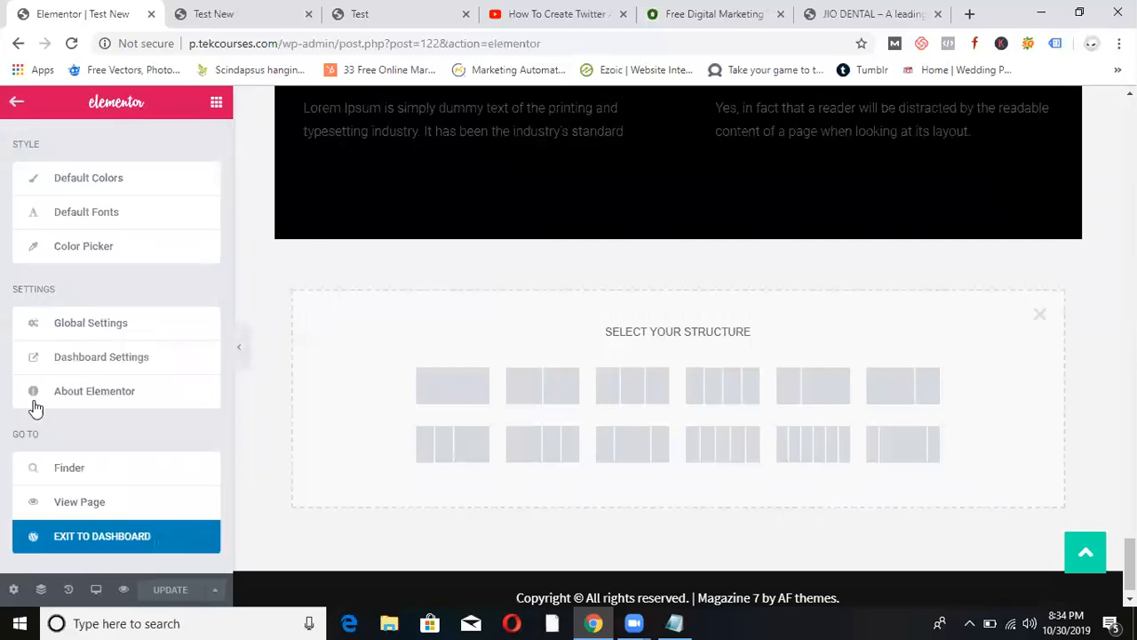
click(62, 538)
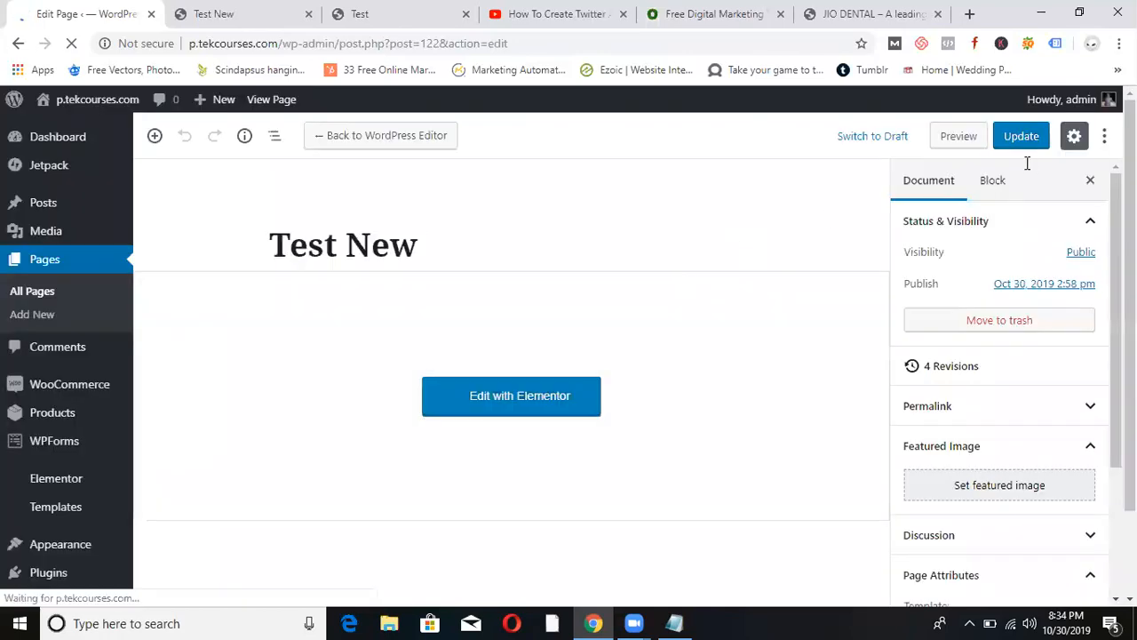
click(1023, 142)
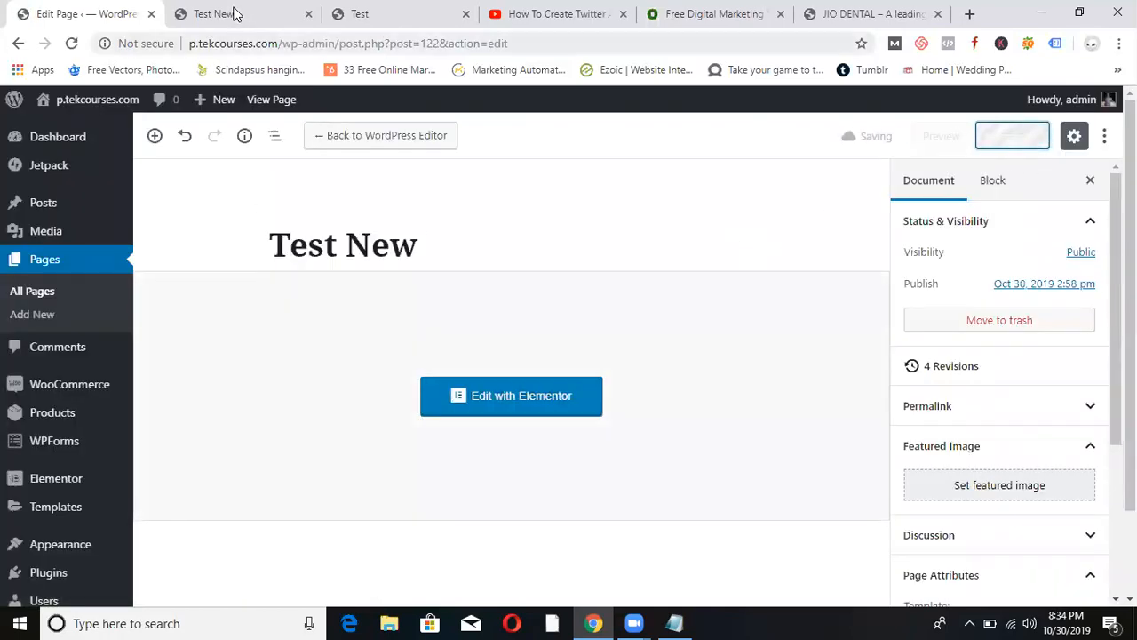
Reload the live Test New page and review it from the hero heading to the pricing plans.
click(214, 13)
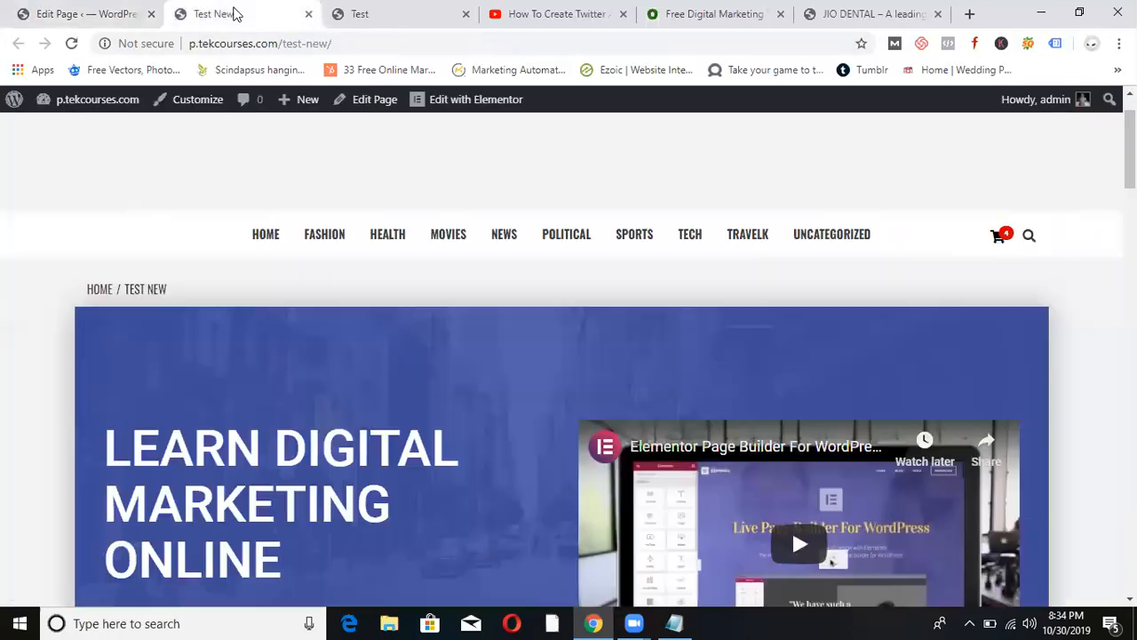
click(71, 44)
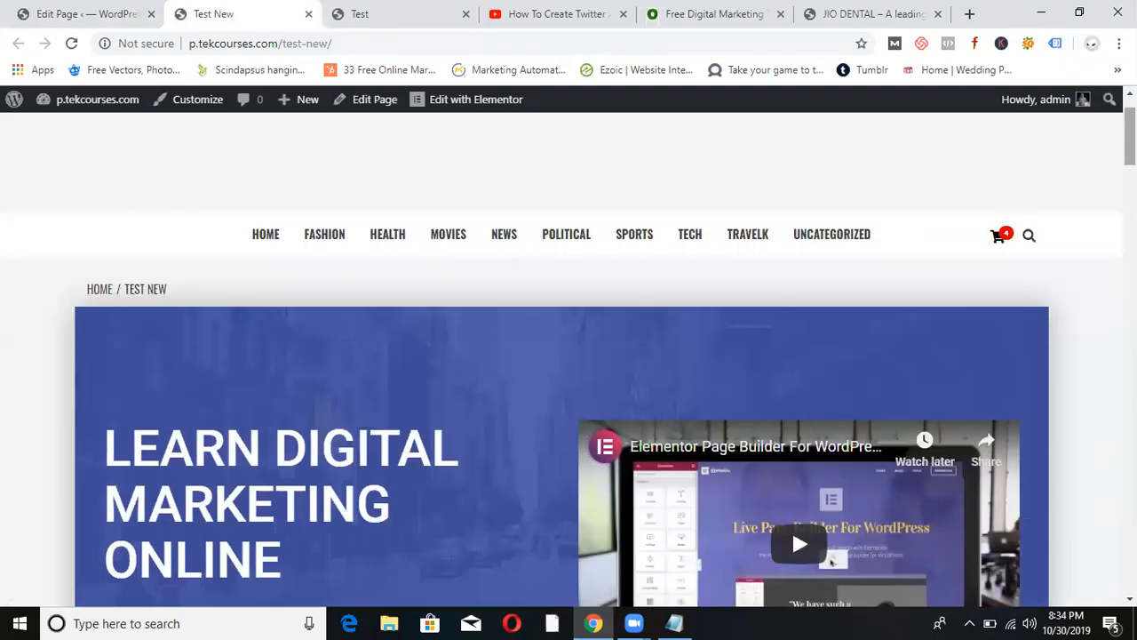
drag(1128, 143, 1098, 244)
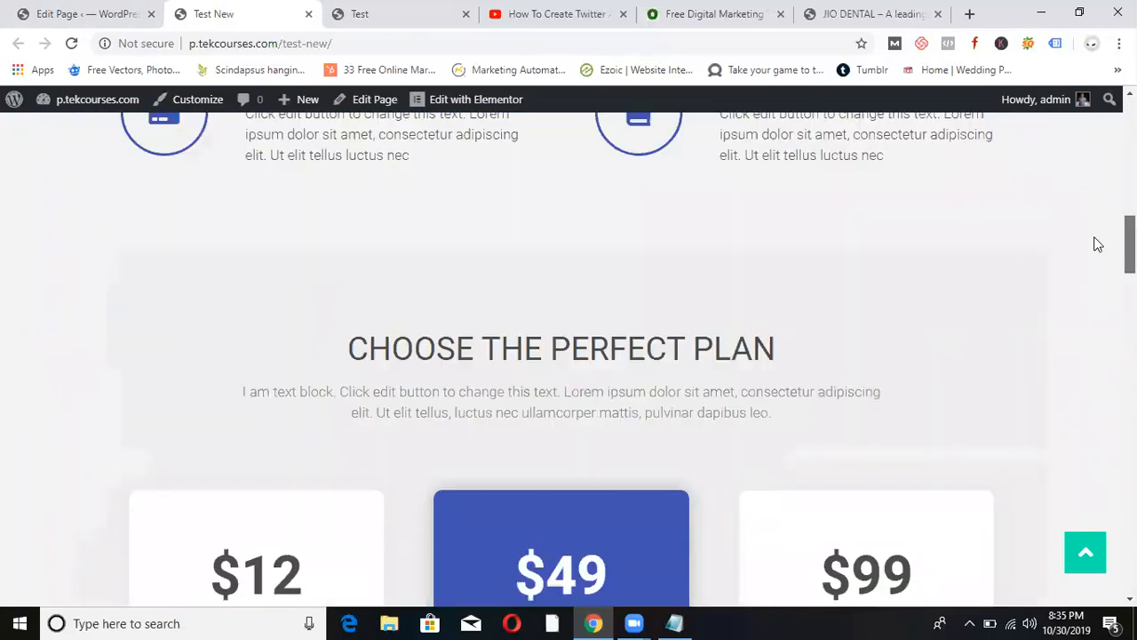
click(120, 13)
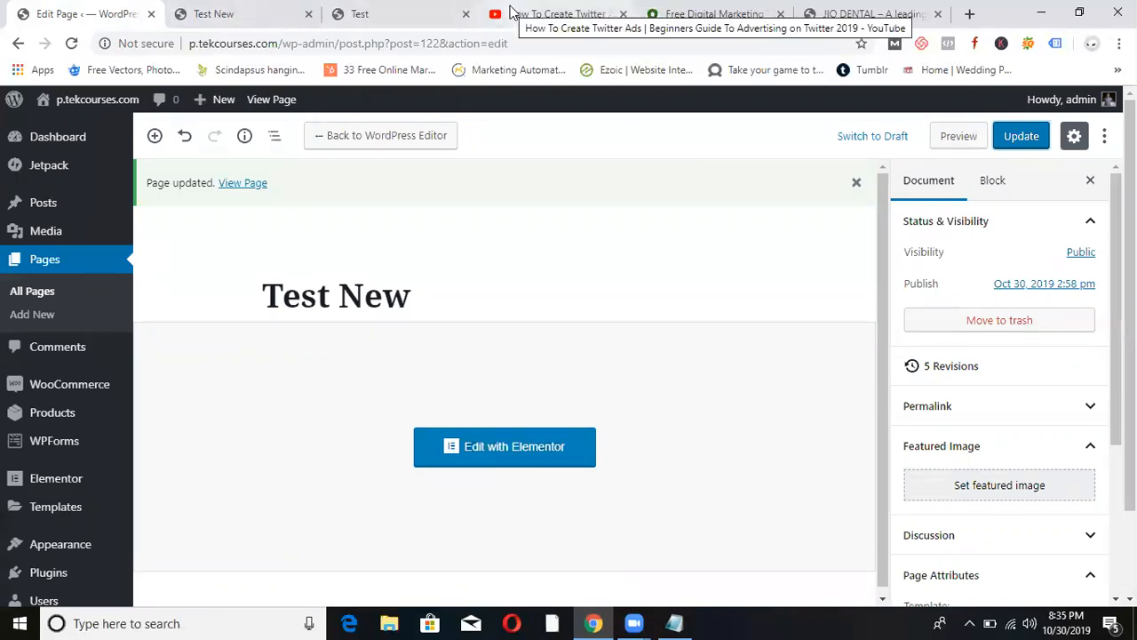
click(227, 13)
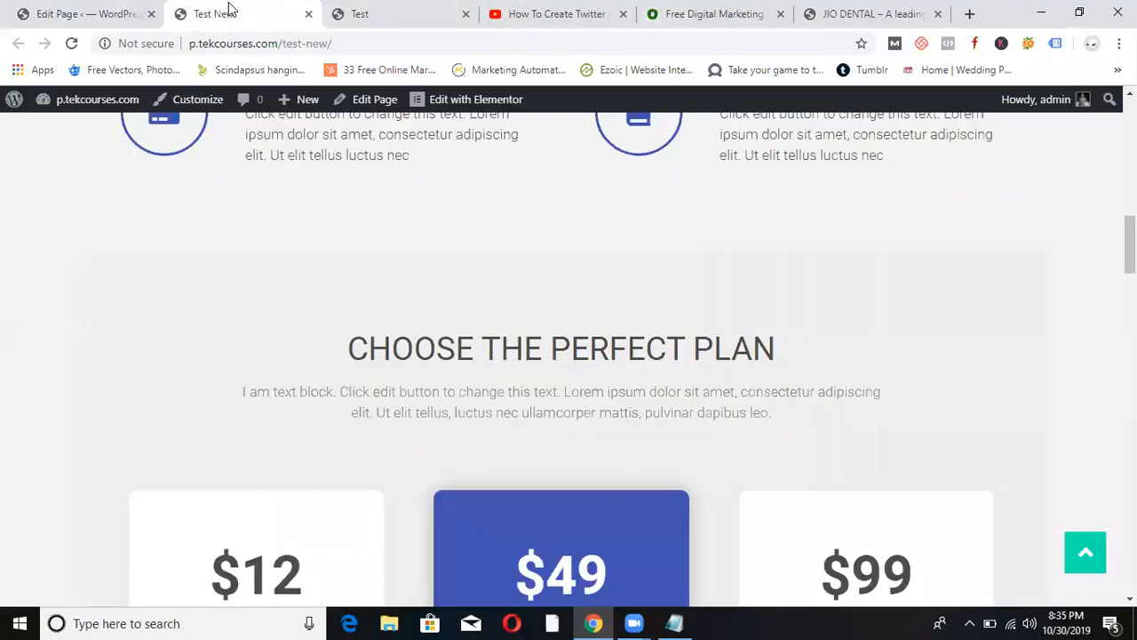
drag(1130, 244, 1130, 135)
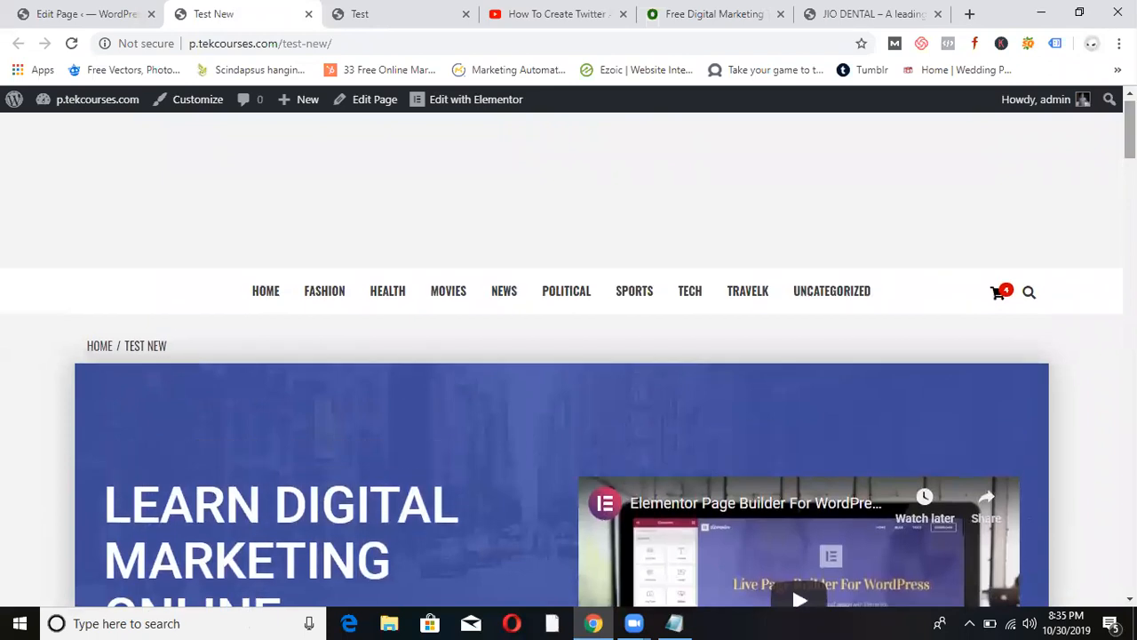
Switch to the YouTube tab and search for "elementor".
click(546, 12)
click(314, 108)
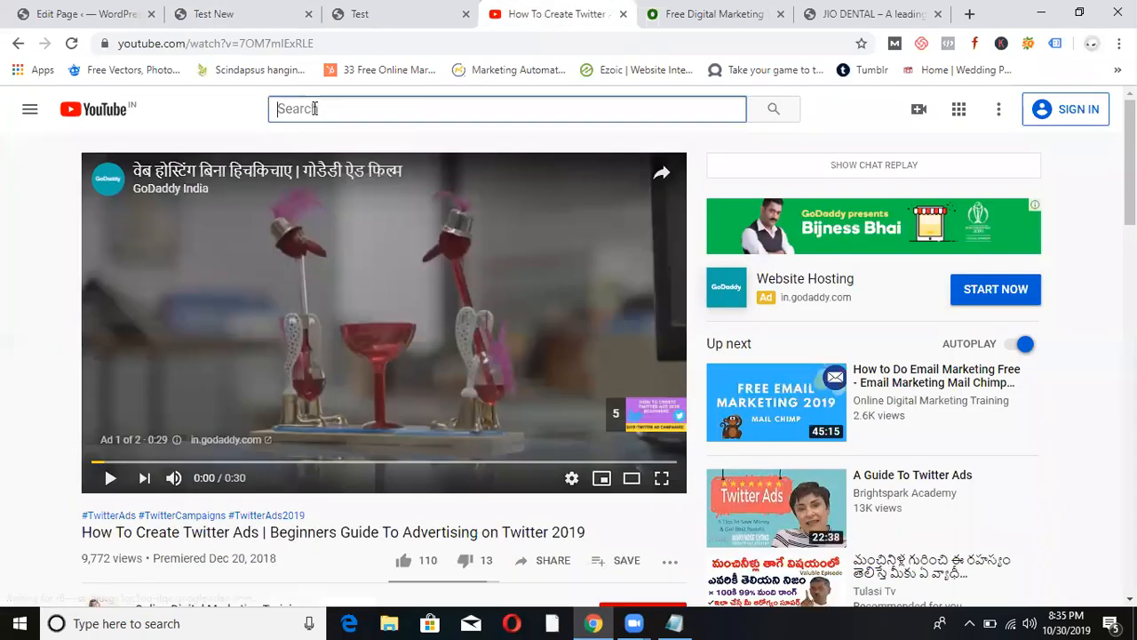
text(elementor)
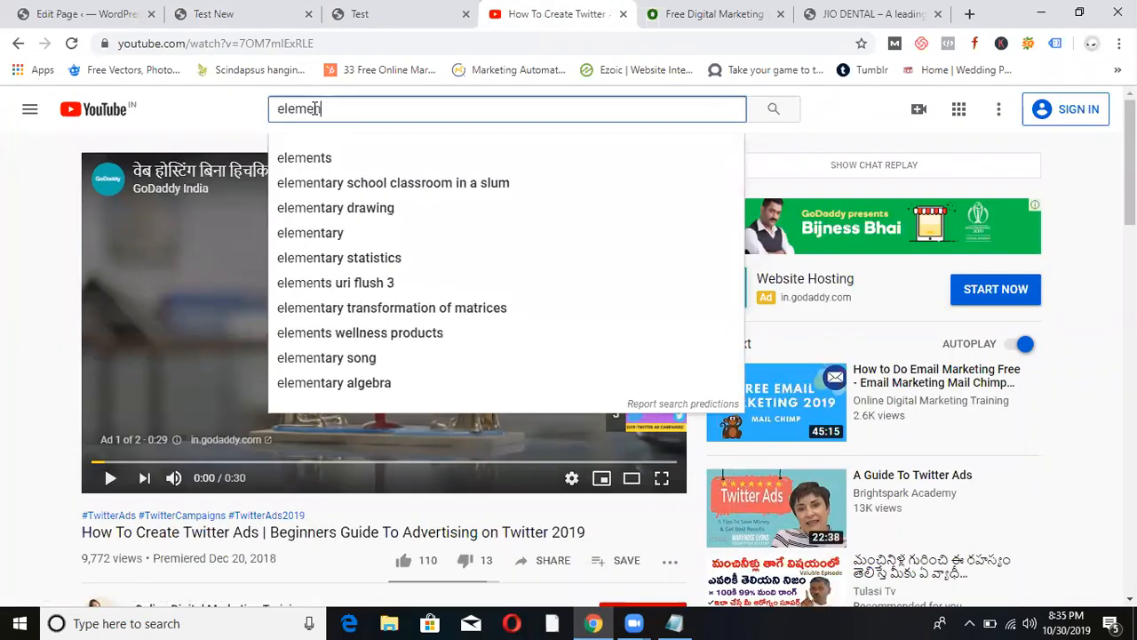
key(Return)
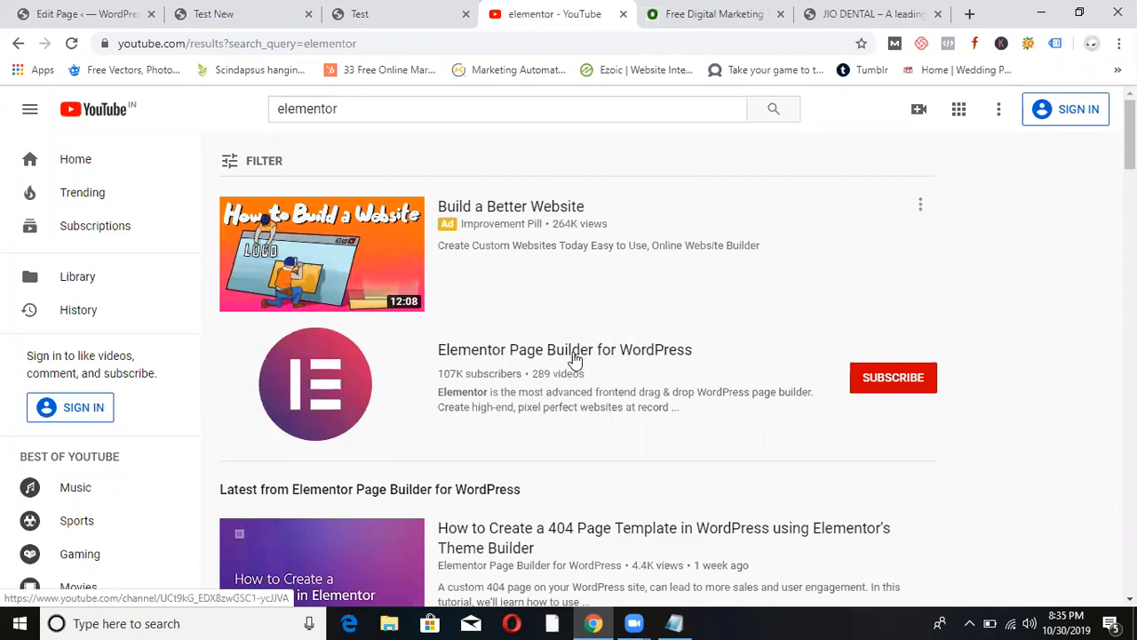
Open the Elementor Page Builder for WordPress channel and browse through its uploaded tutorial videos.
click(576, 358)
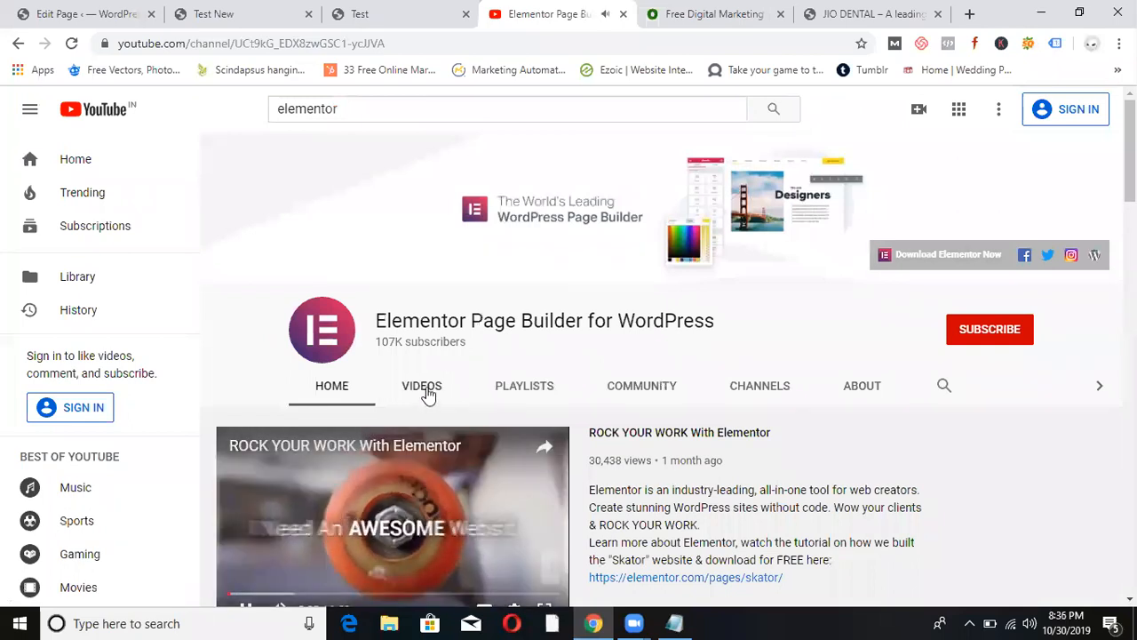
click(425, 391)
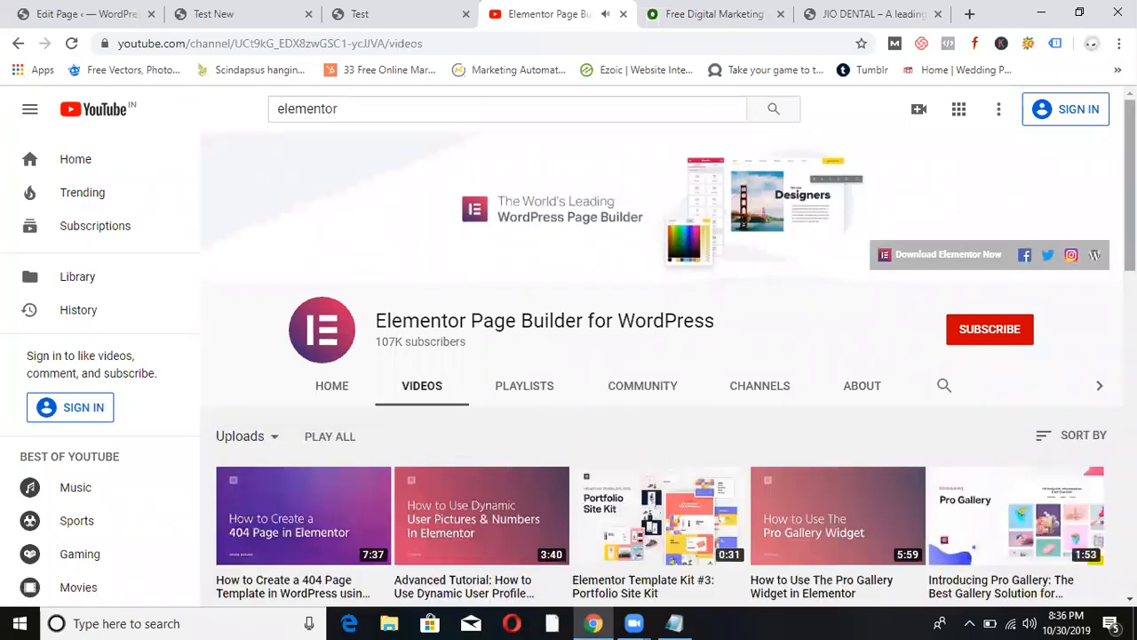
scroll(658, 383, down, 7)
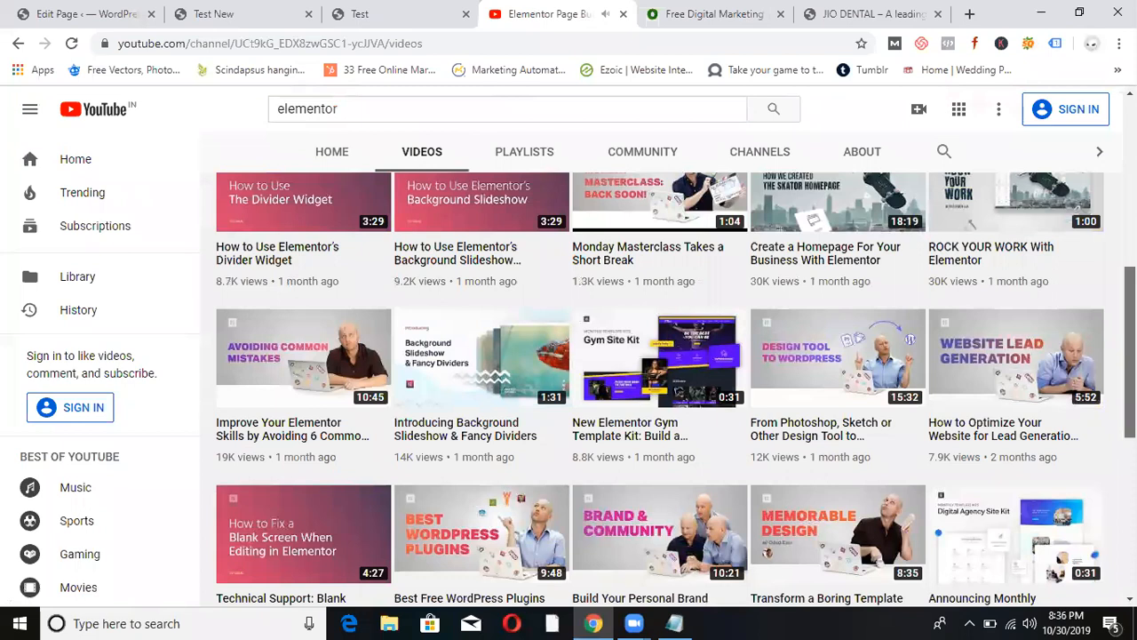
scroll(657, 382, down, 2)
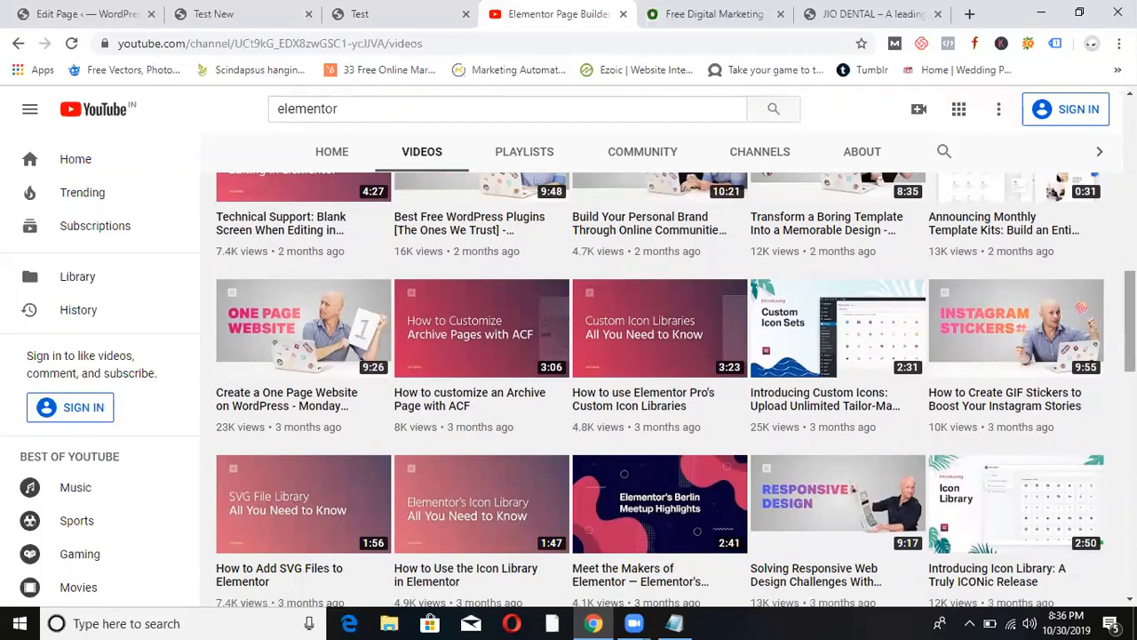
scroll(657, 391, down, 4)
scroll(658, 391, down, 1)
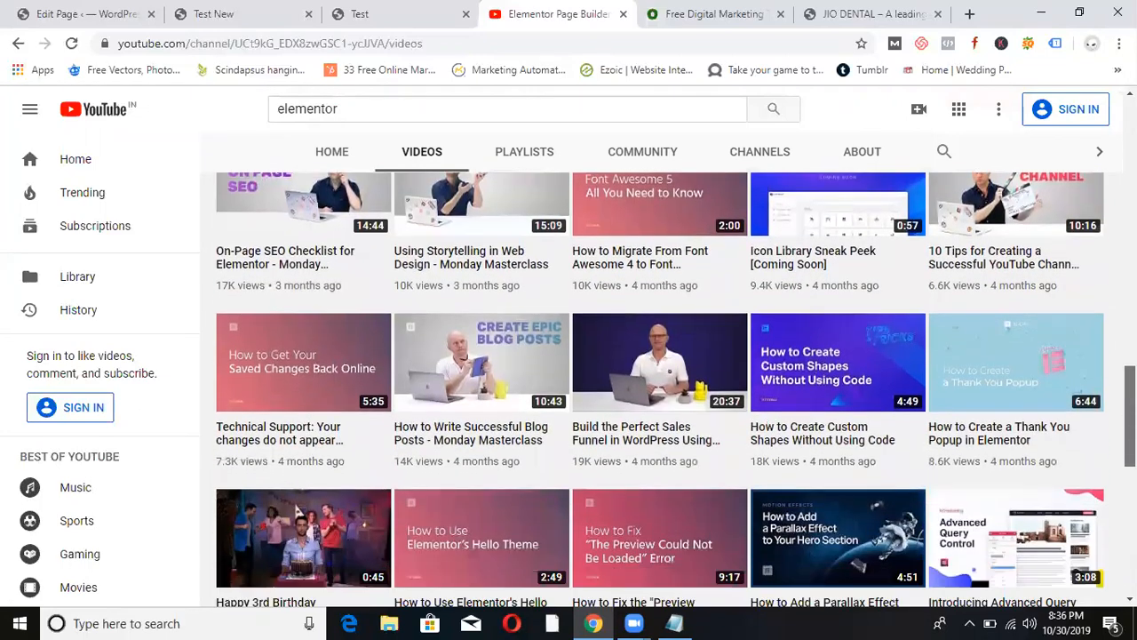
scroll(1108, 499, down, 3)
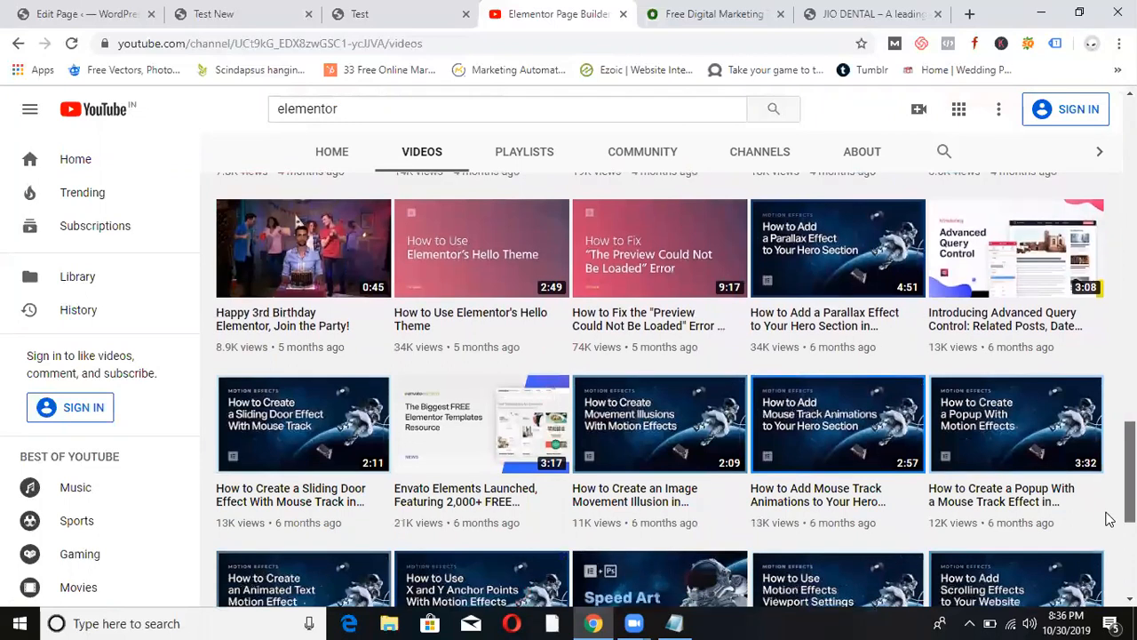
scroll(1108, 518, down, 2)
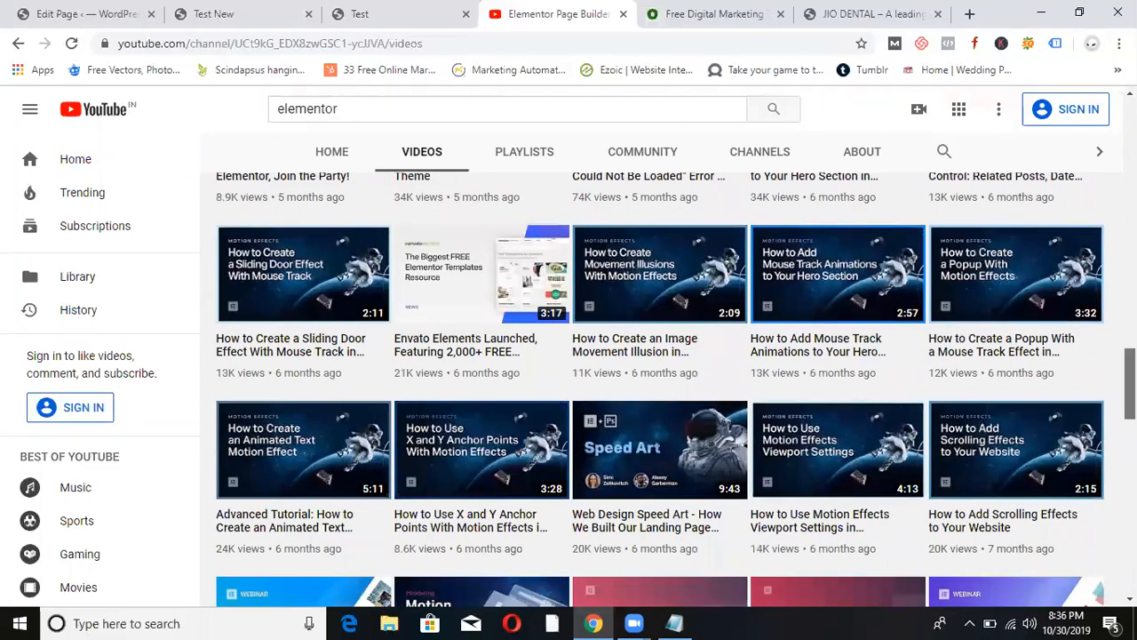
Open the "How to Add Scrolling Effects to Your Website" video from the Elementor channel's list and play it in full screen.
scroll(657, 391, down, 2)
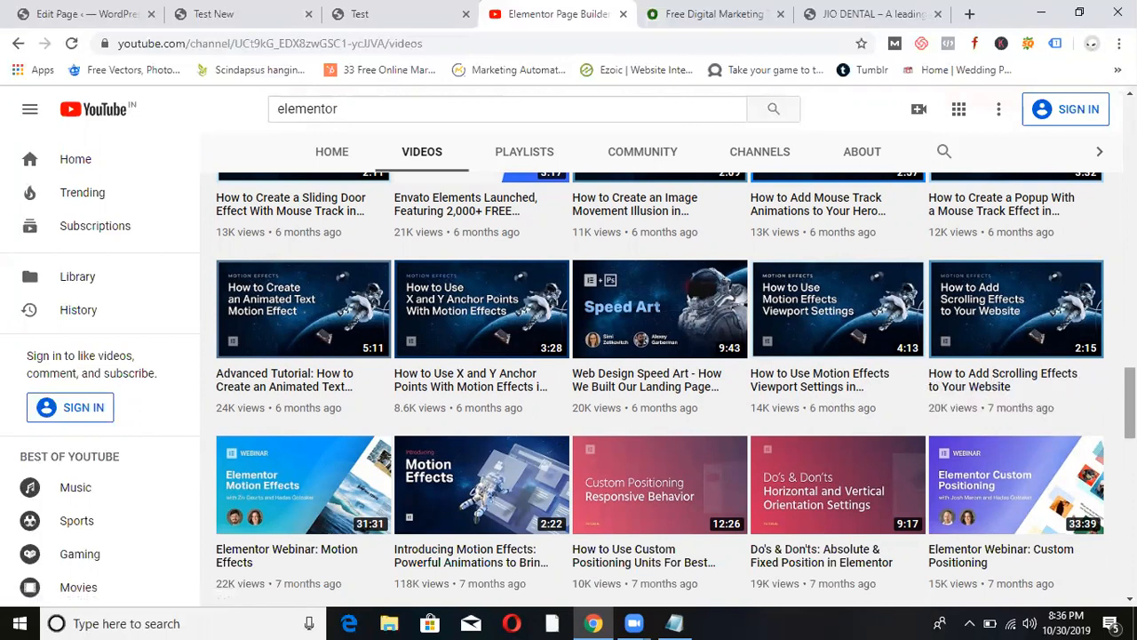
click(1038, 336)
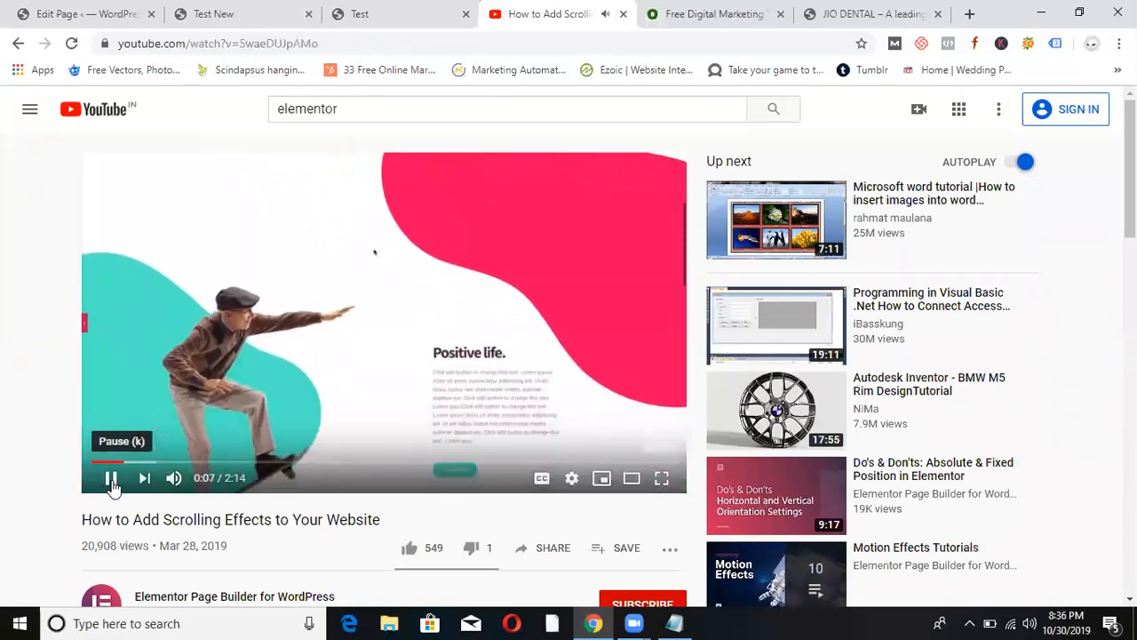
click(111, 479)
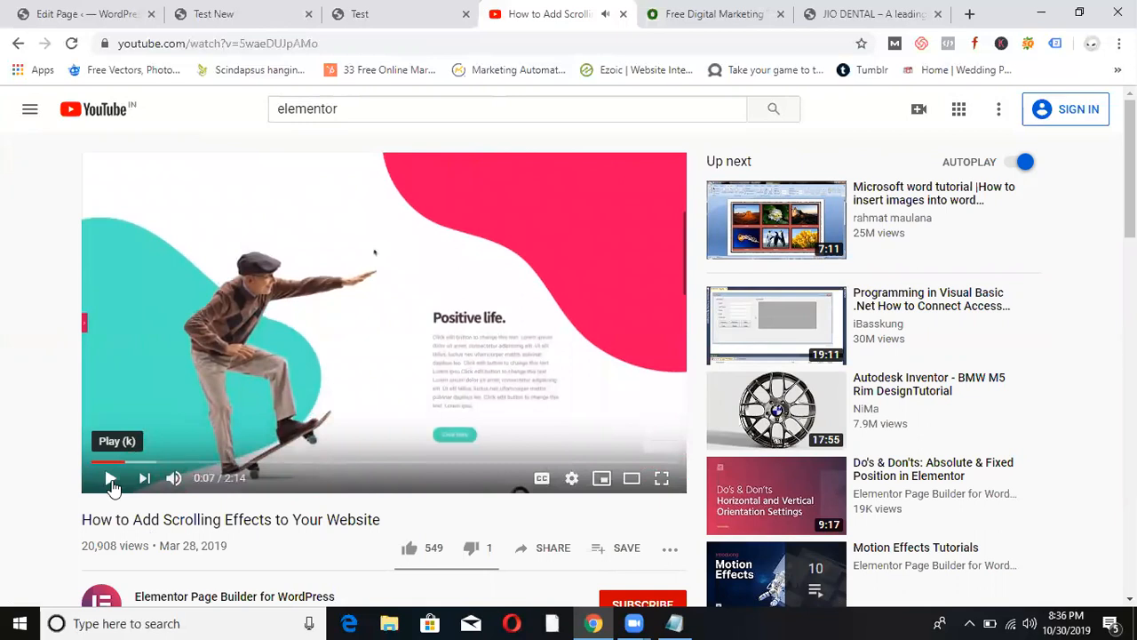
click(112, 481)
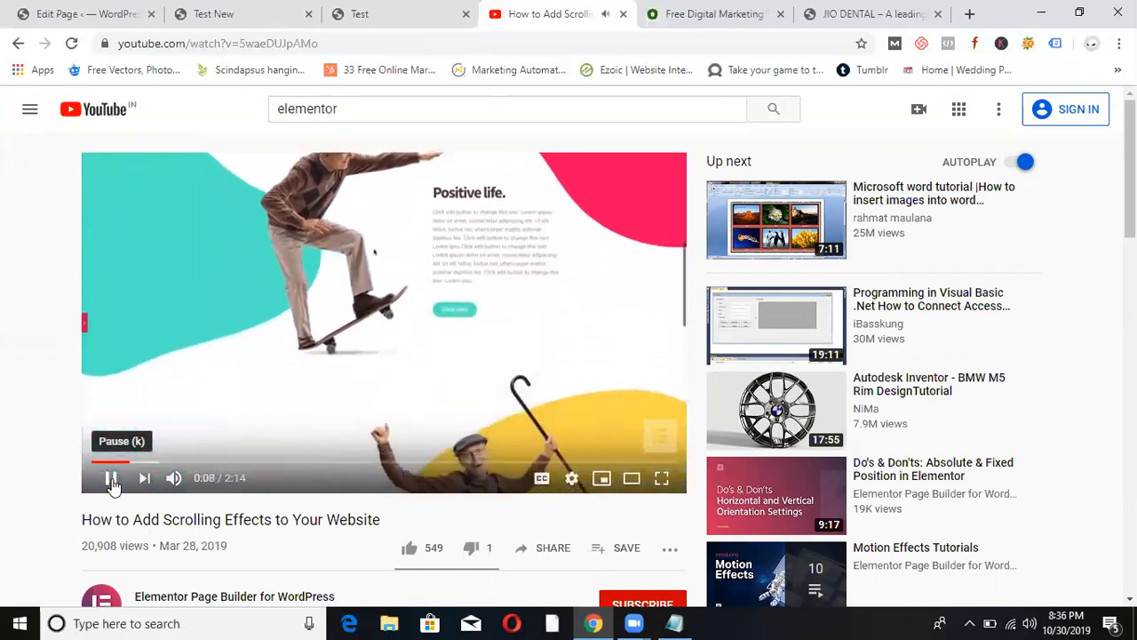
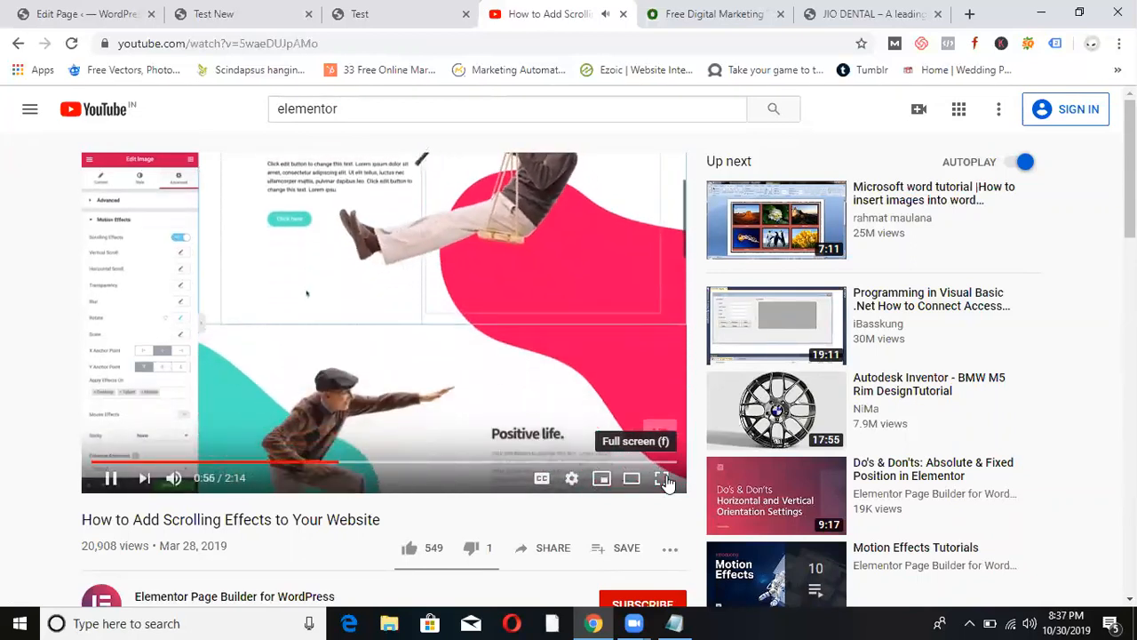
click(665, 480)
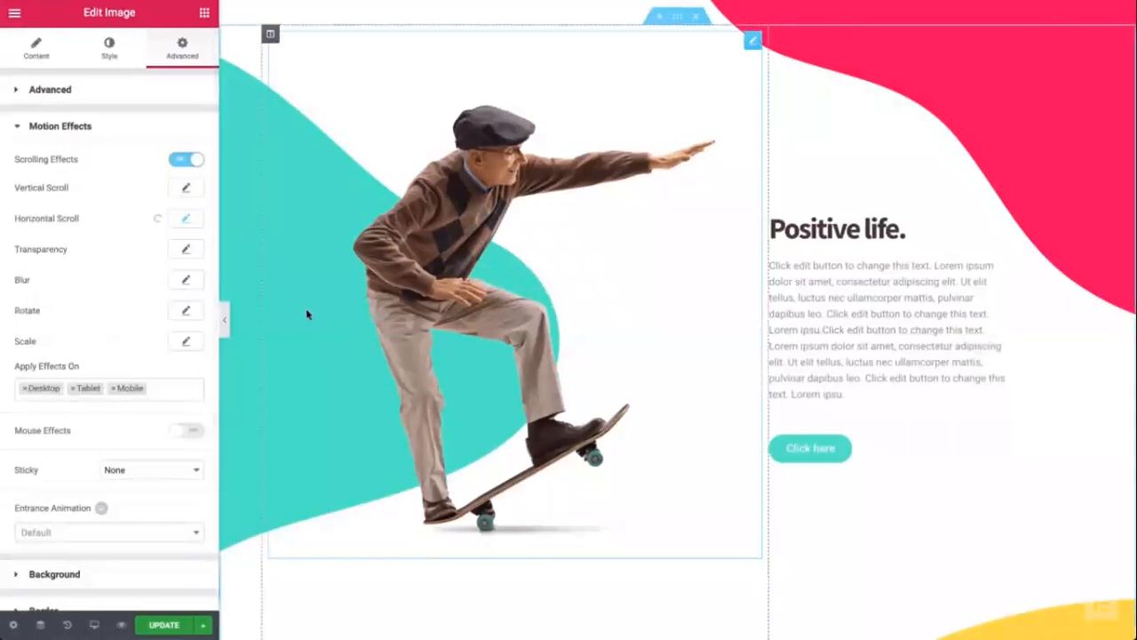
scroll(360, 311, up, 1)
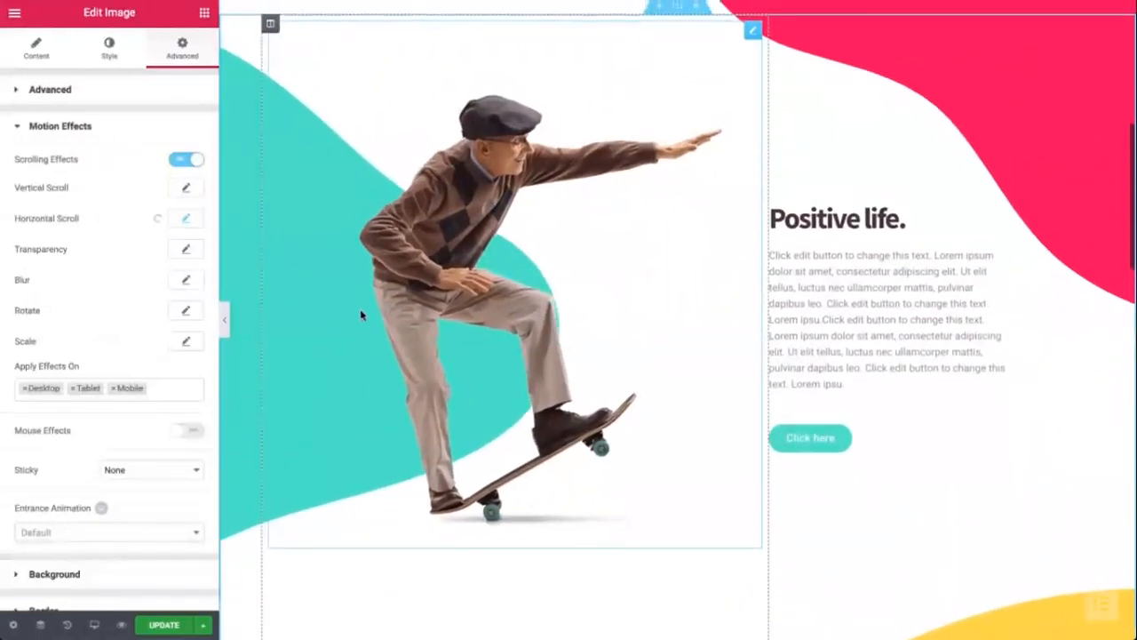
scroll(360, 314, down, 4)
scroll(360, 315, down, 4)
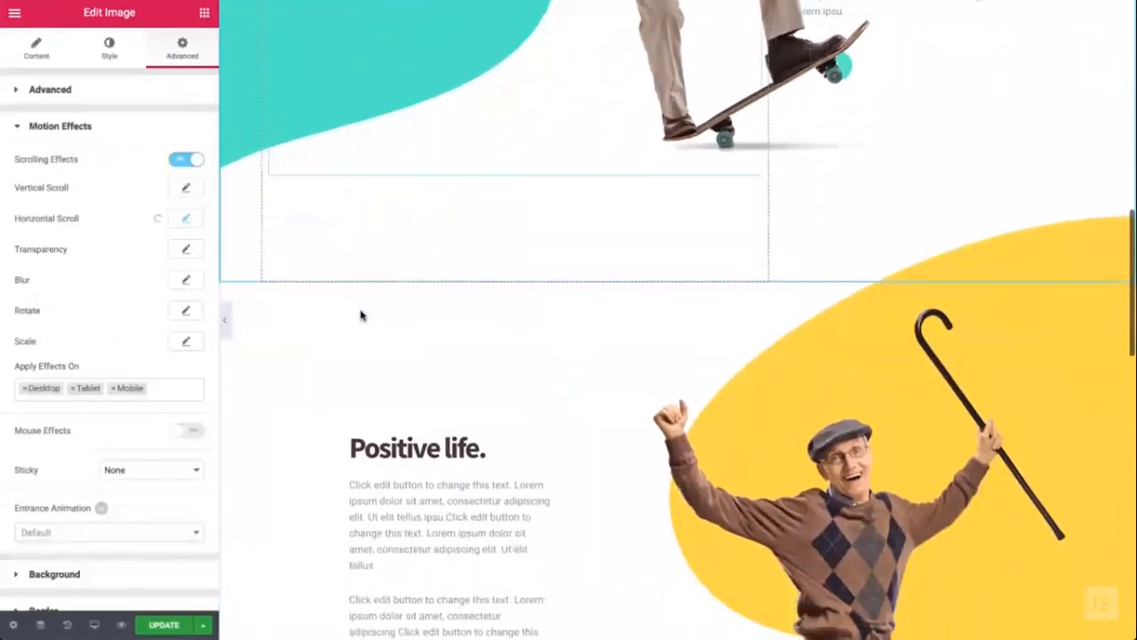
scroll(587, 307, down, 2)
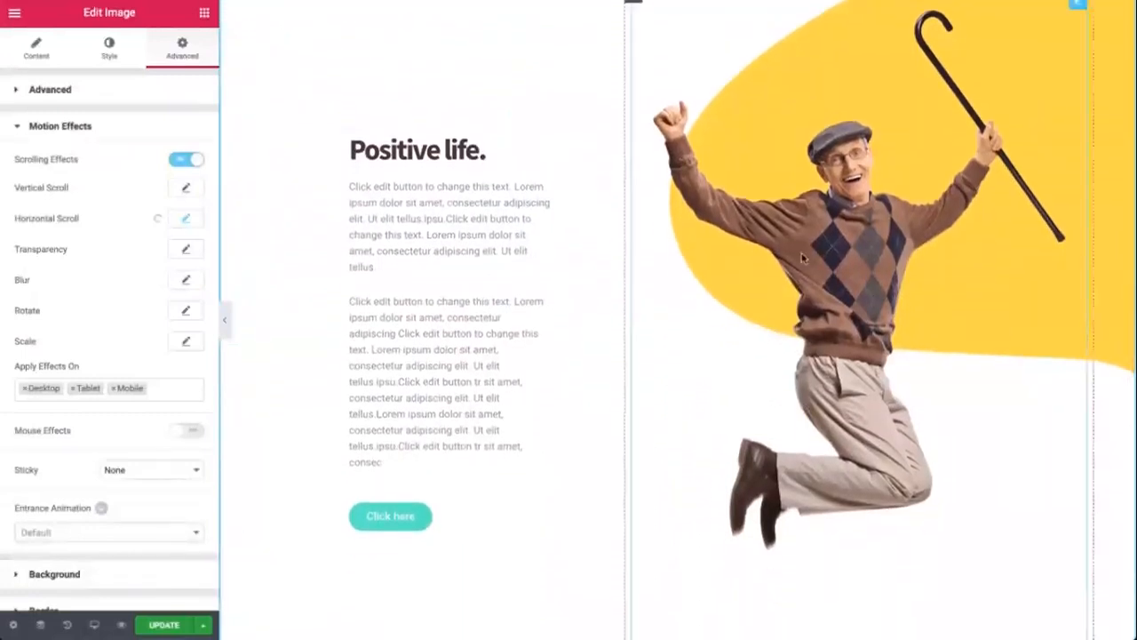
click(185, 159)
click(175, 167)
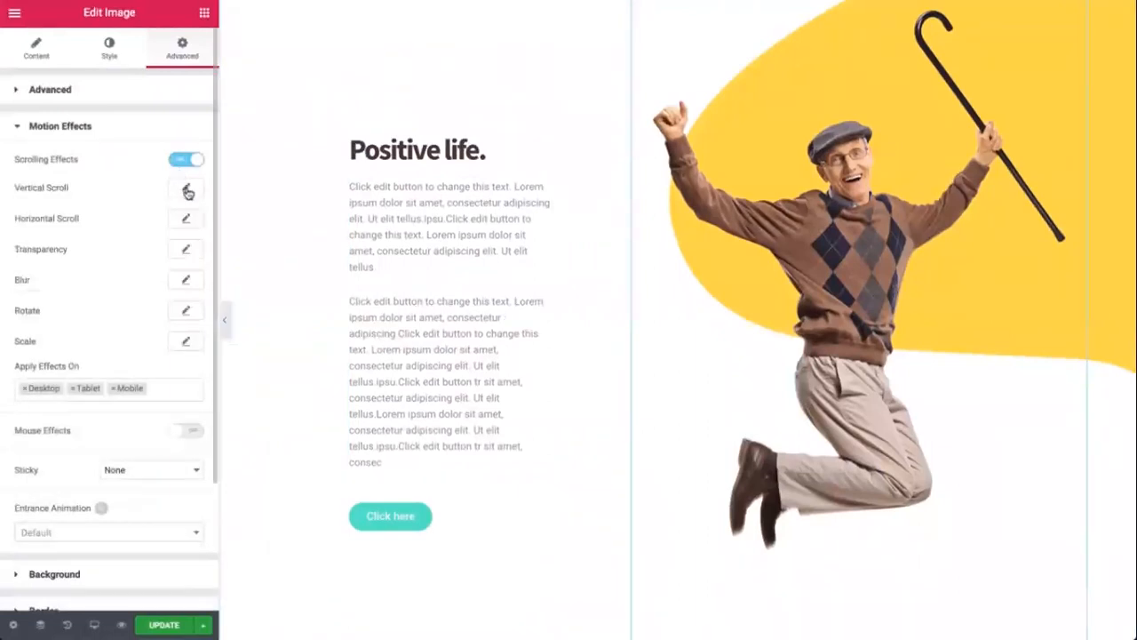
click(186, 187)
click(184, 227)
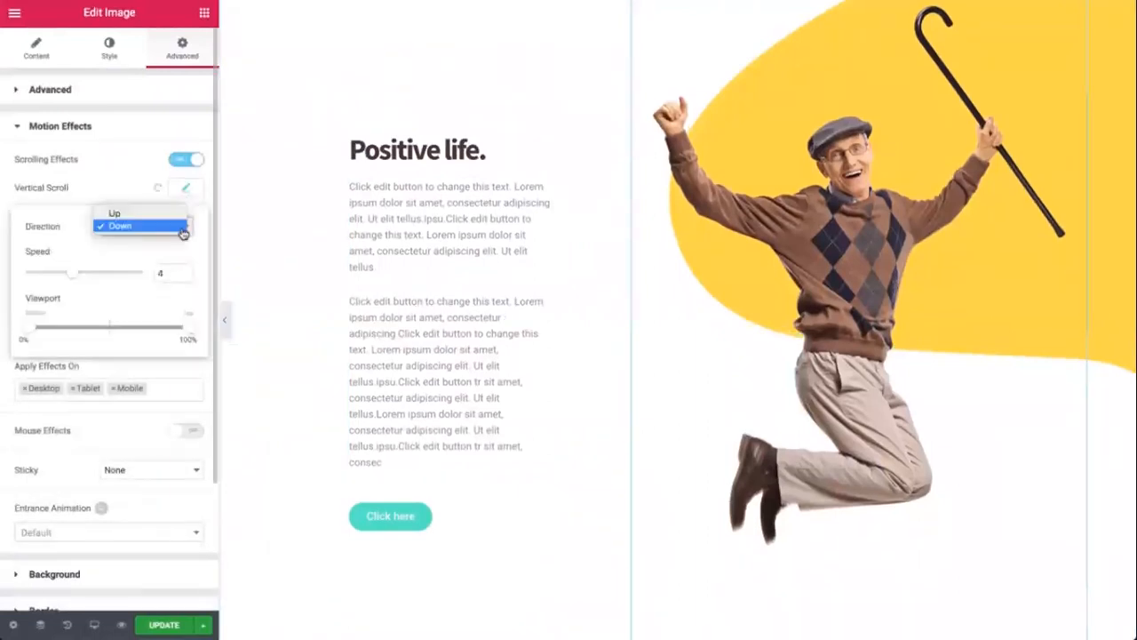
click(183, 229)
click(186, 189)
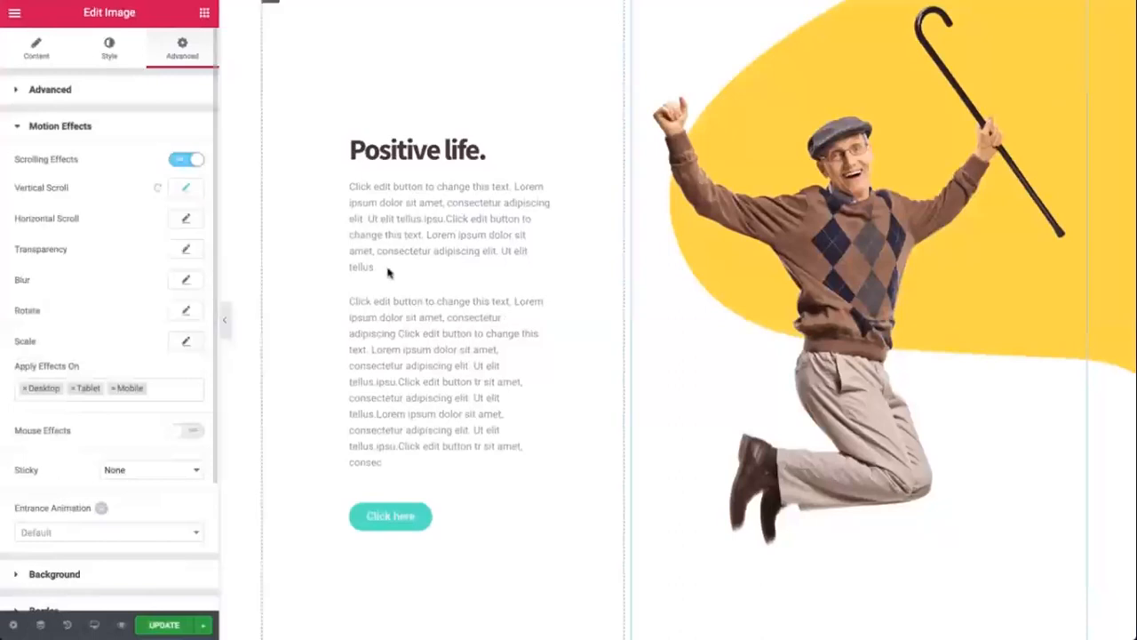
scroll(551, 253, down, 5)
scroll(551, 252, down, 3)
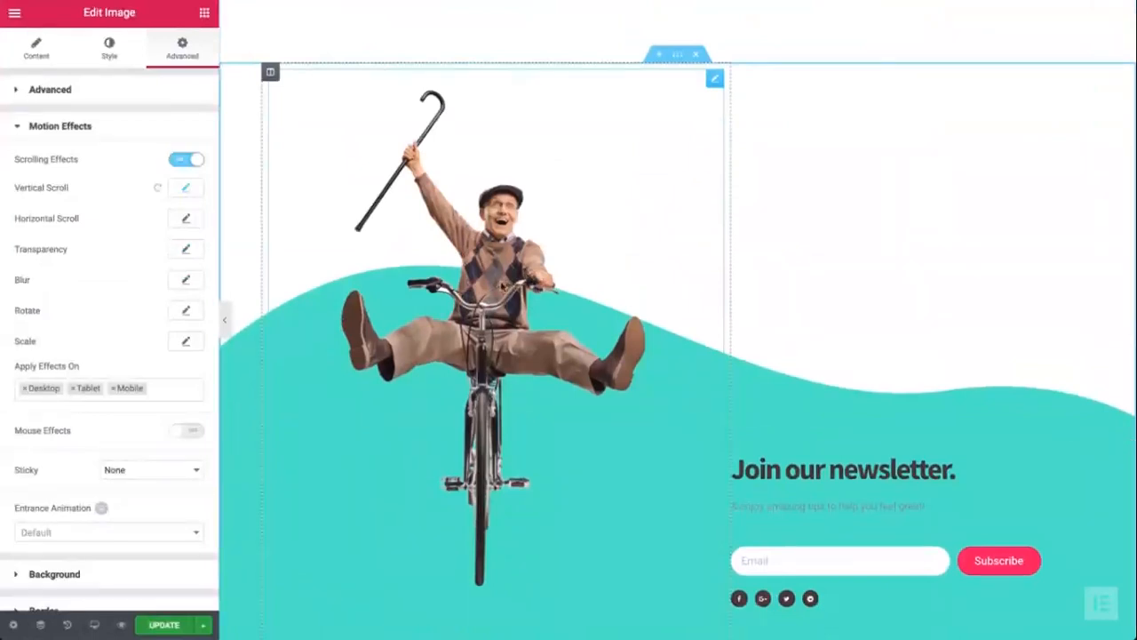
click(187, 160)
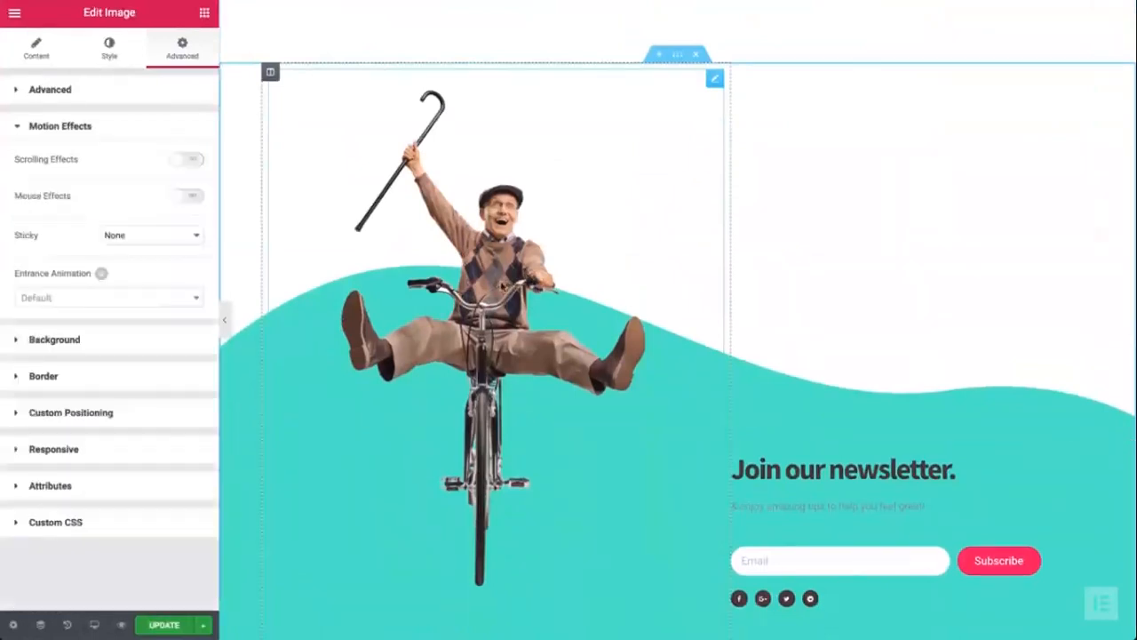
click(176, 164)
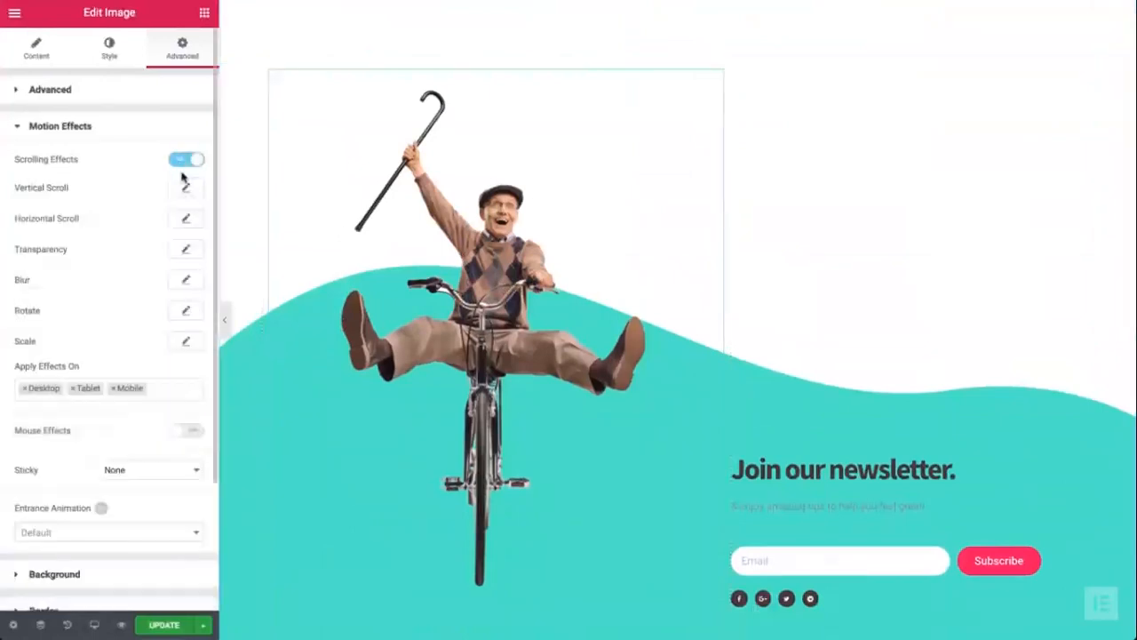
click(187, 185)
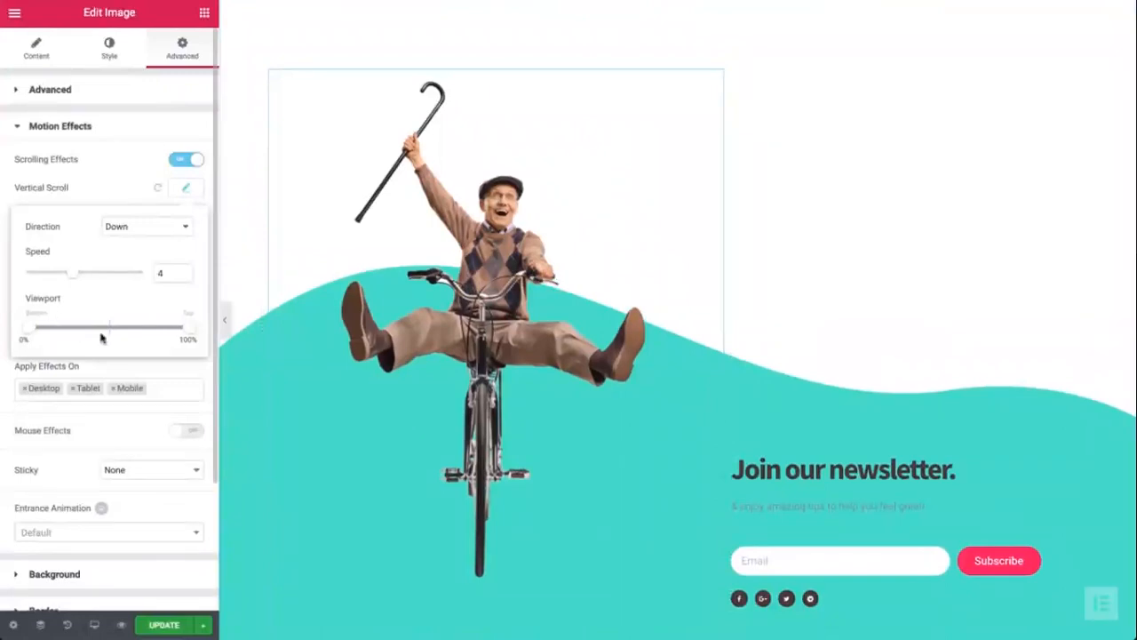
drag(185, 329, 92, 327)
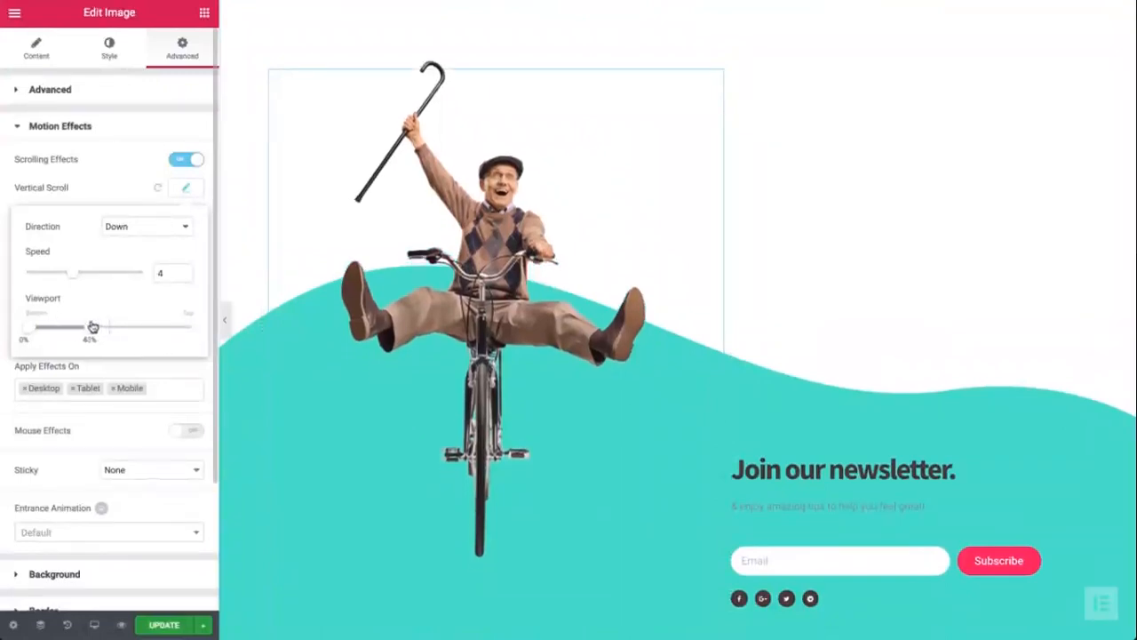
click(186, 190)
click(186, 342)
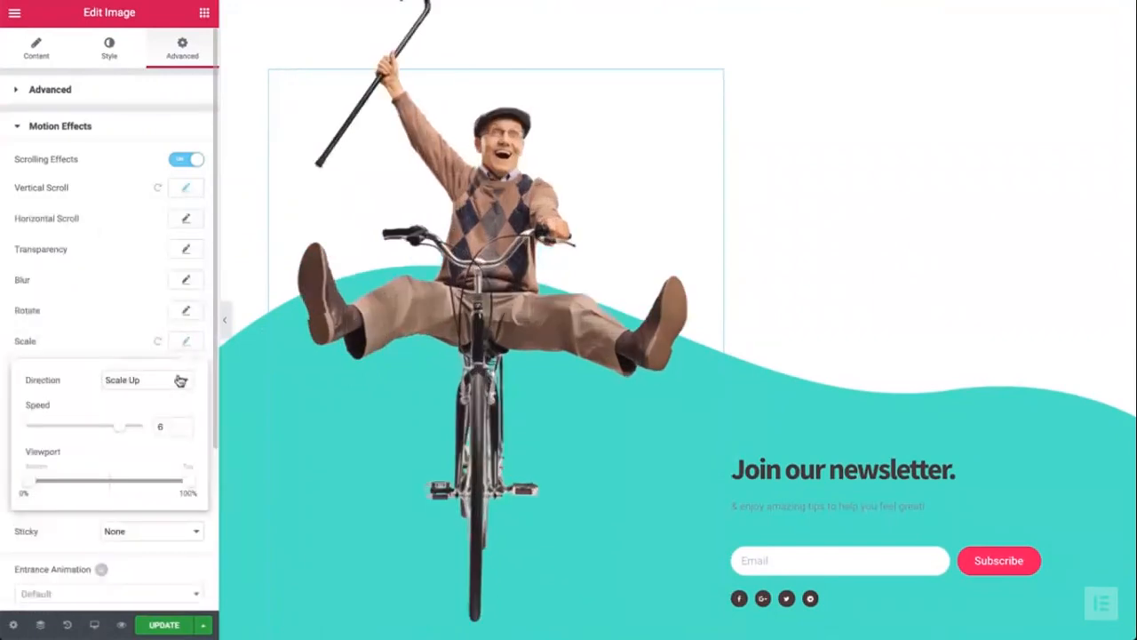
click(182, 430)
drag(33, 485, 58, 484)
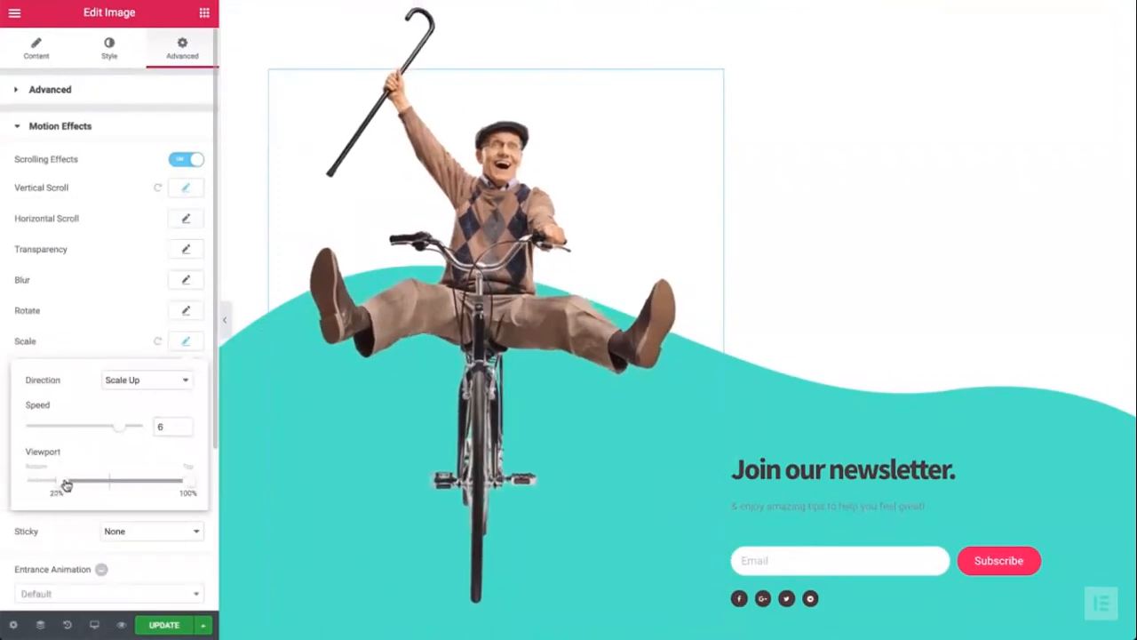
drag(185, 480, 160, 479)
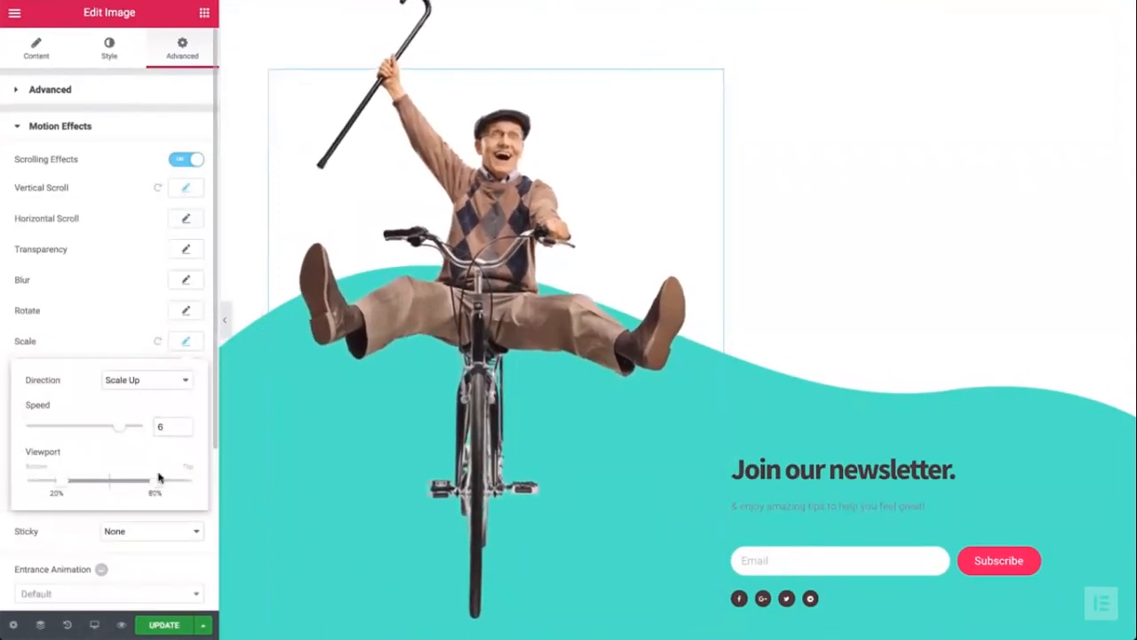
click(84, 347)
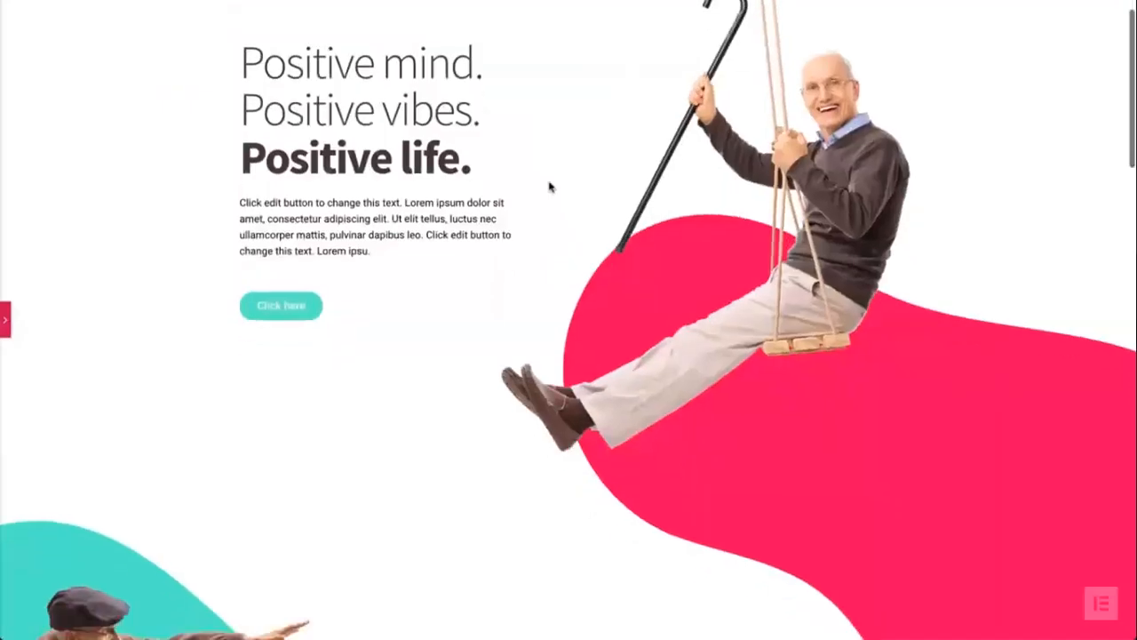
scroll(551, 185, down, 3)
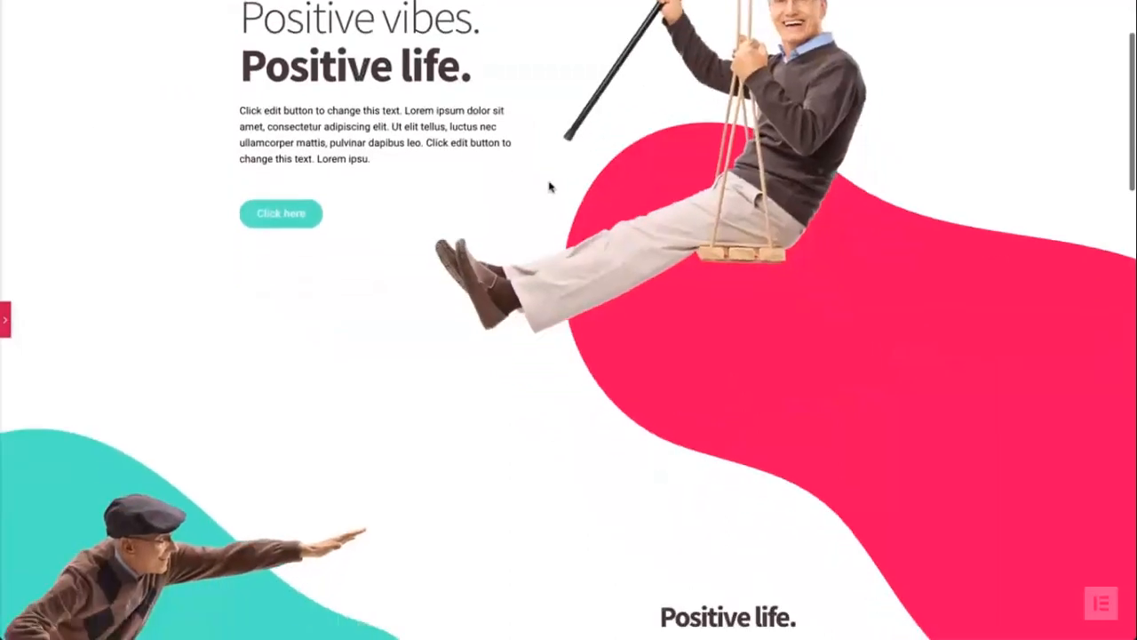
scroll(550, 186, down, 5)
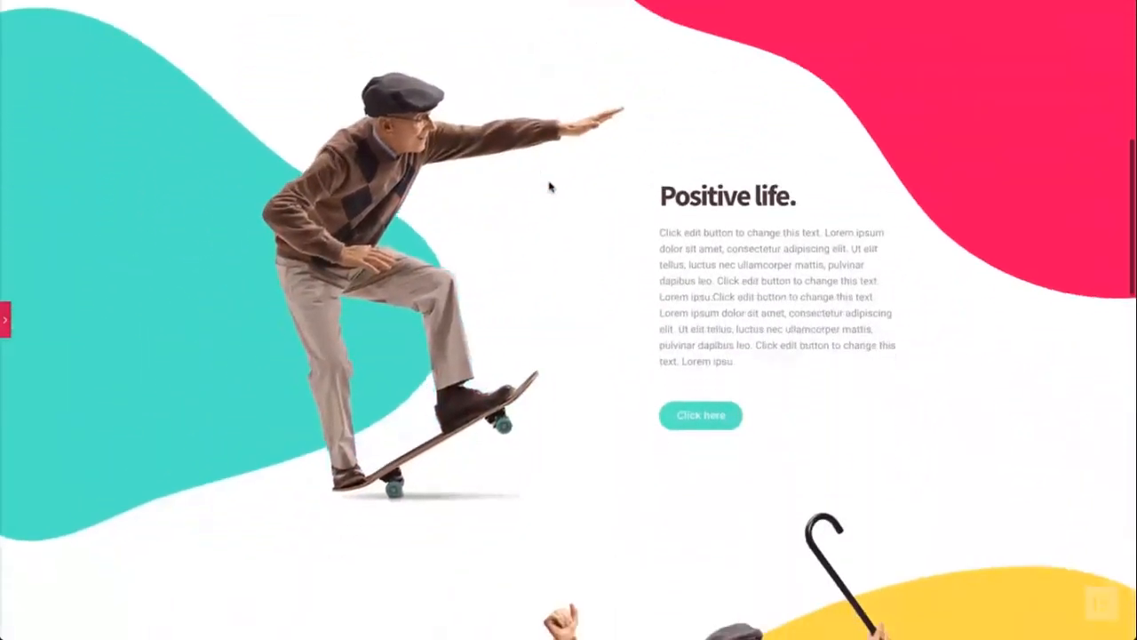
scroll(550, 187, down, 4)
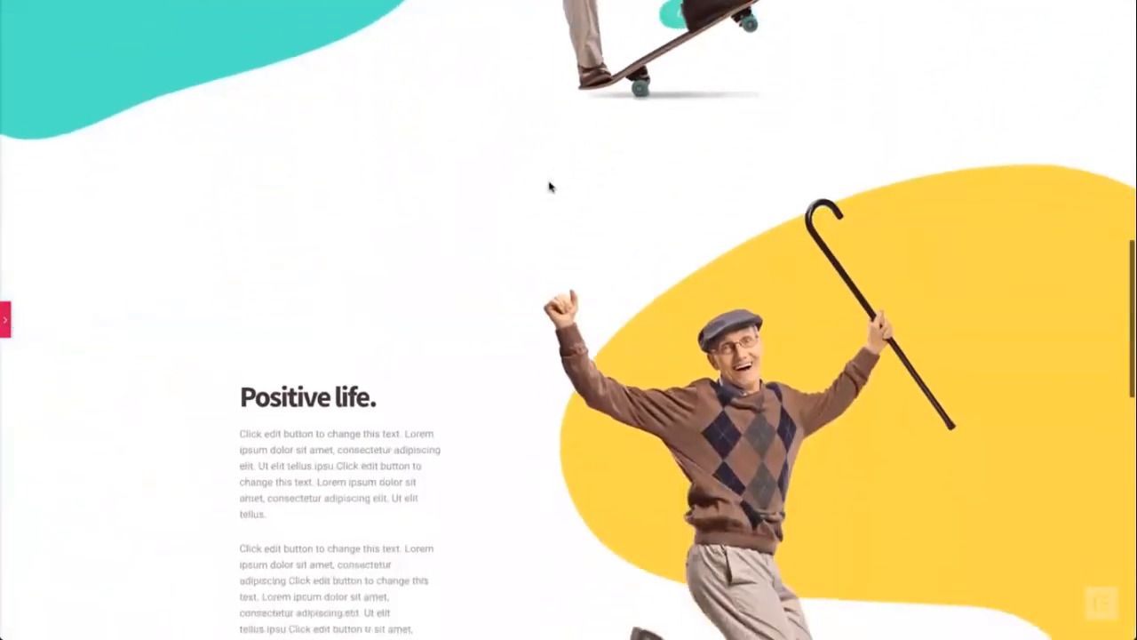
scroll(550, 187, down, 5)
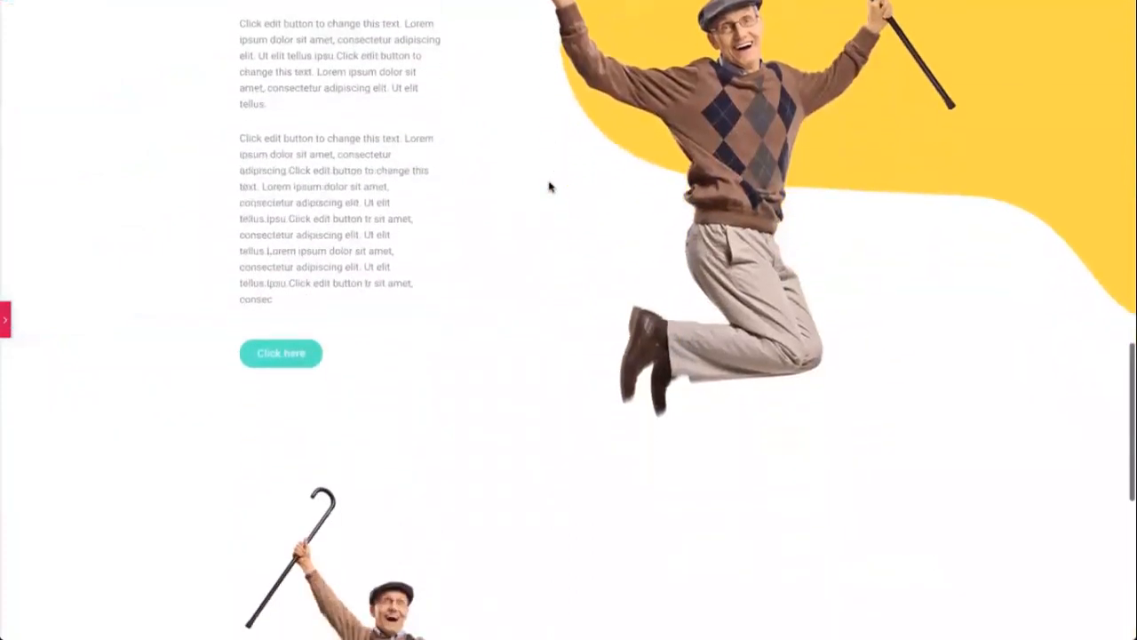
scroll(550, 186, down, 4)
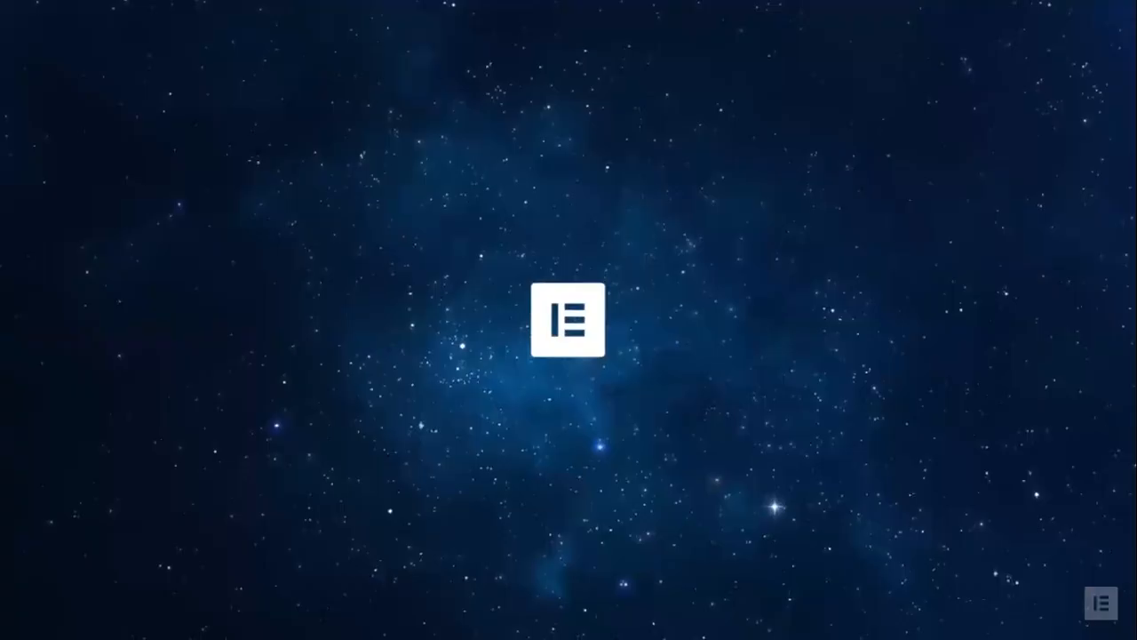
Exit the full-screen view and pause the scrolling effects video.
key(Escape)
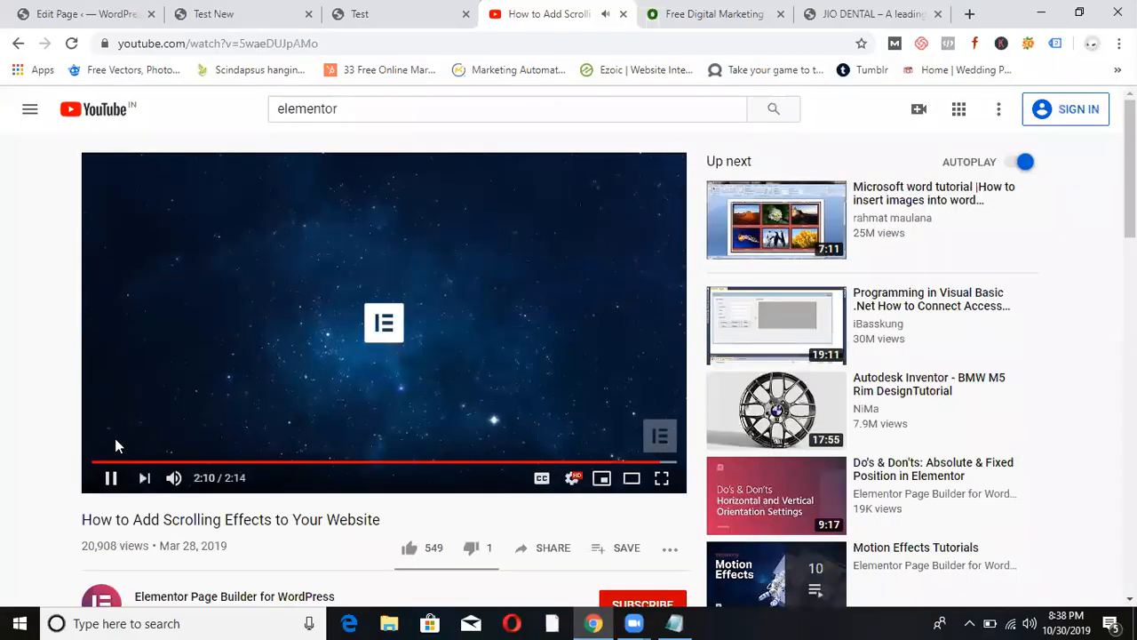
click(111, 480)
mouse_move(1130, 168)
mouse_down()
mouse_move(1130, 235)
mouse_move(1130, 175)
mouse_up()
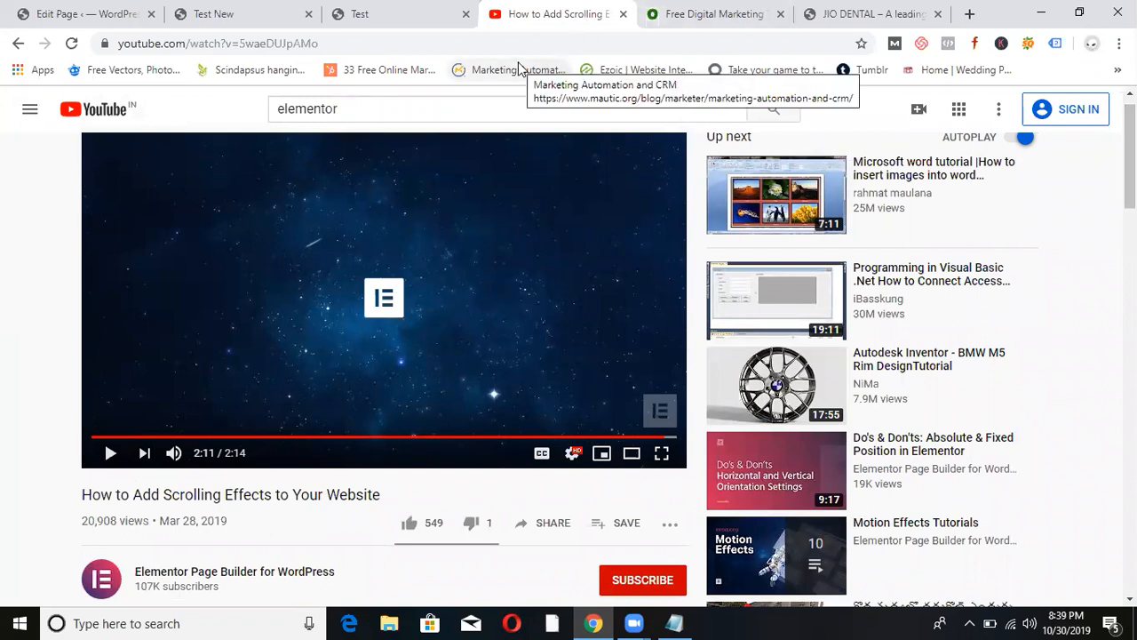
Review the published Test page with its portrait image, Twitter ads video and Enroll Now section.
click(408, 13)
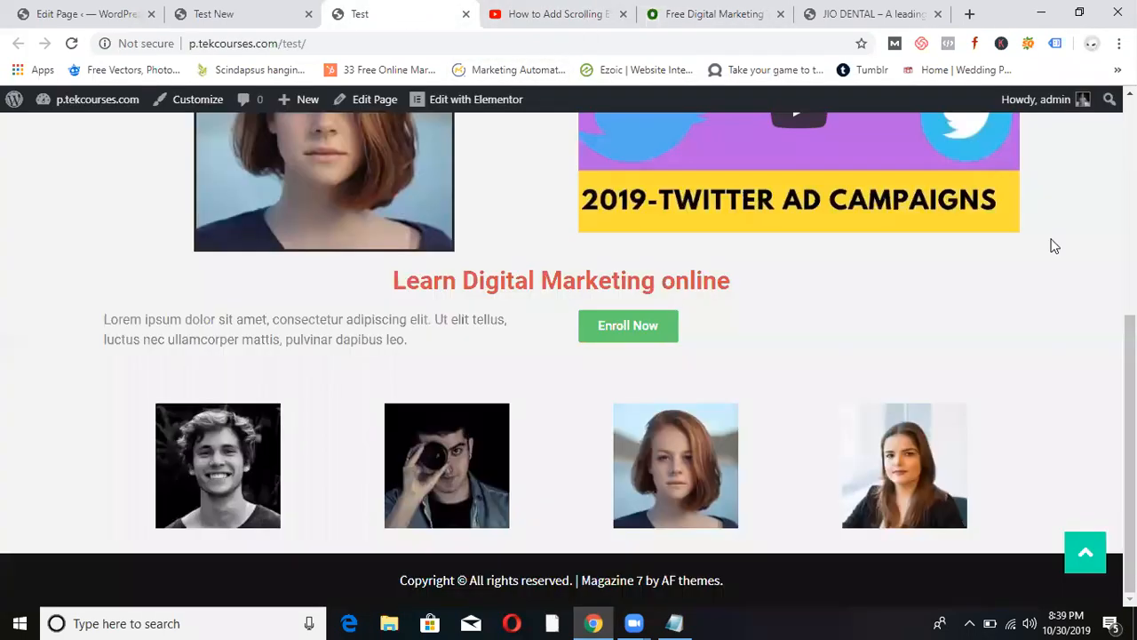
scroll(792, 235, up, 3)
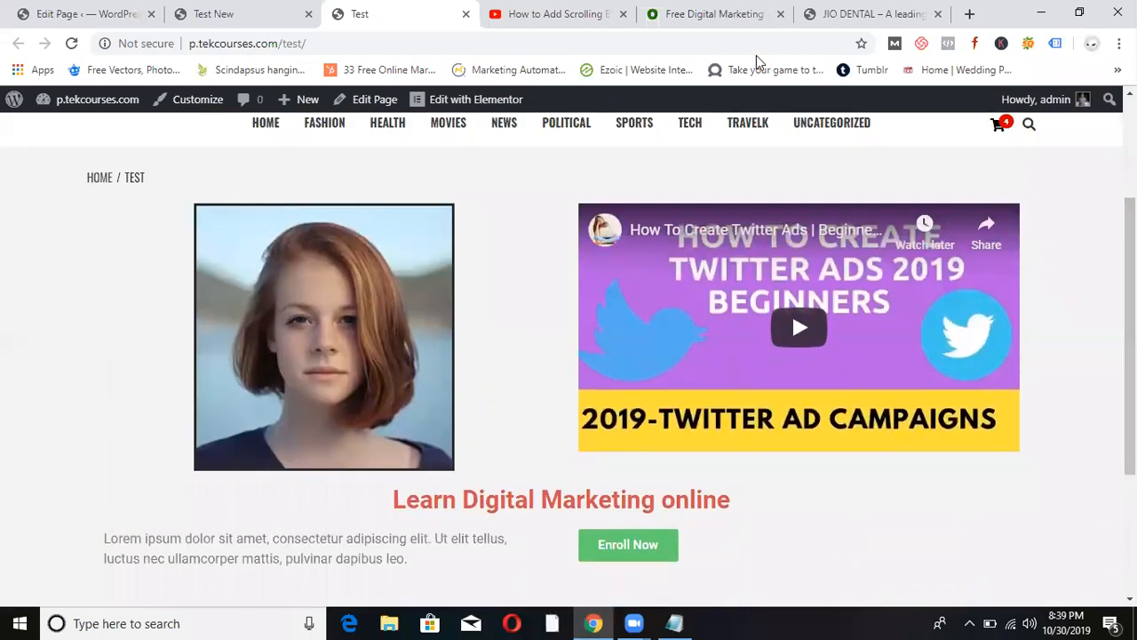
Open the home page of the ODMT site and examine its banner, introduction and course sections.
click(719, 18)
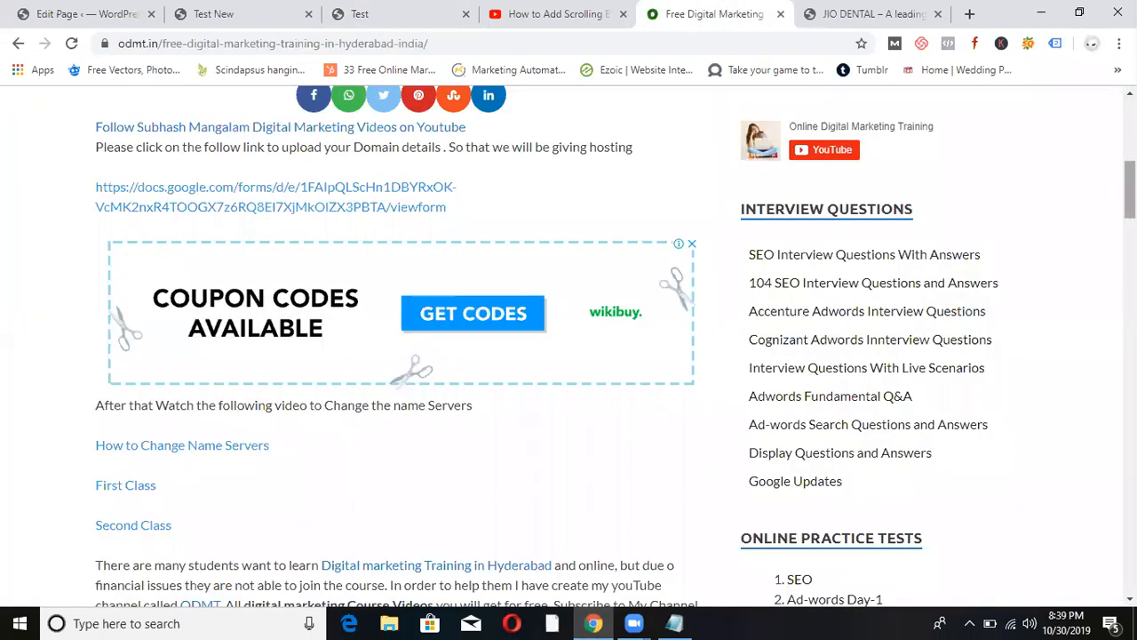
scroll(160, 120, up, 10)
click(127, 169)
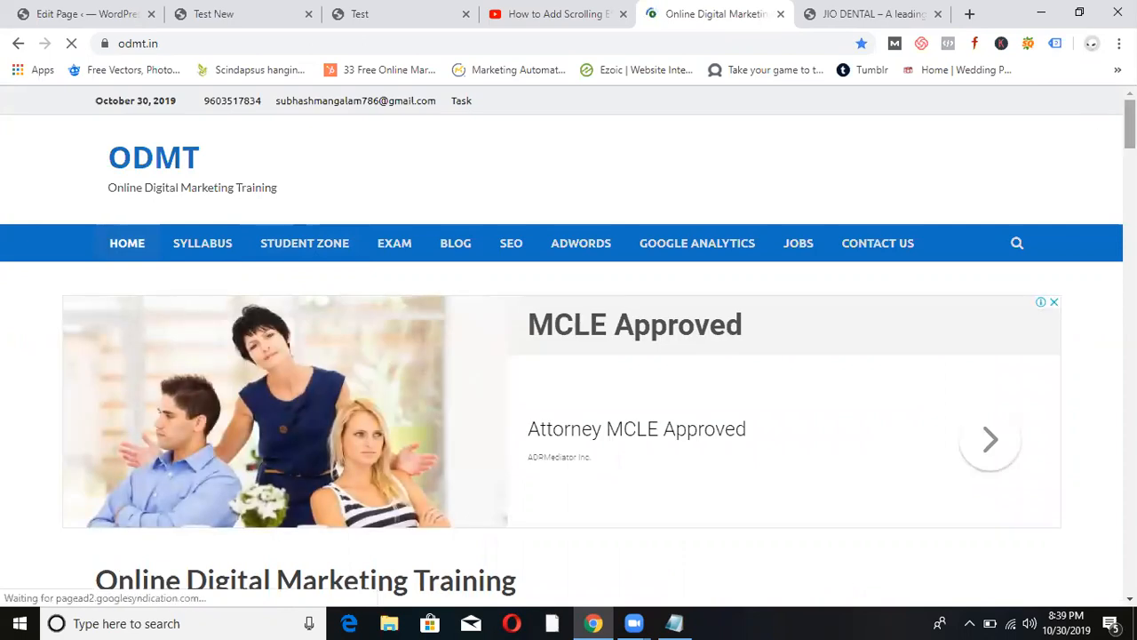
scroll(1099, 116, down, 5)
scroll(568, 338, down, 1)
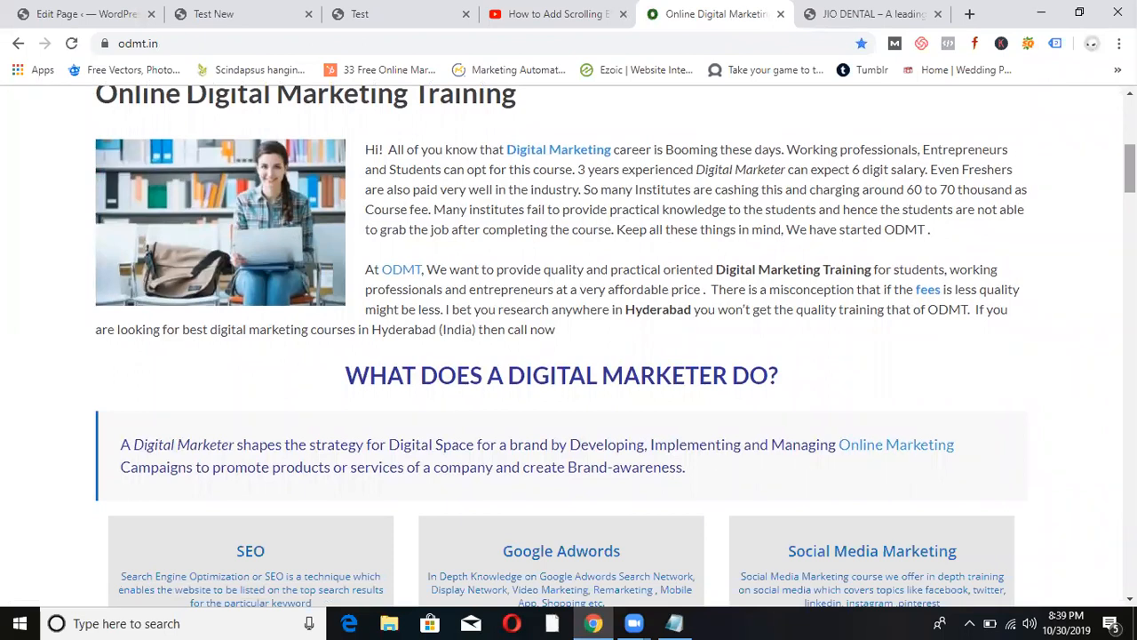
mouse_move(1130, 168)
mouse_down()
mouse_move(1130, 514)
mouse_move(1131, 147)
mouse_up()
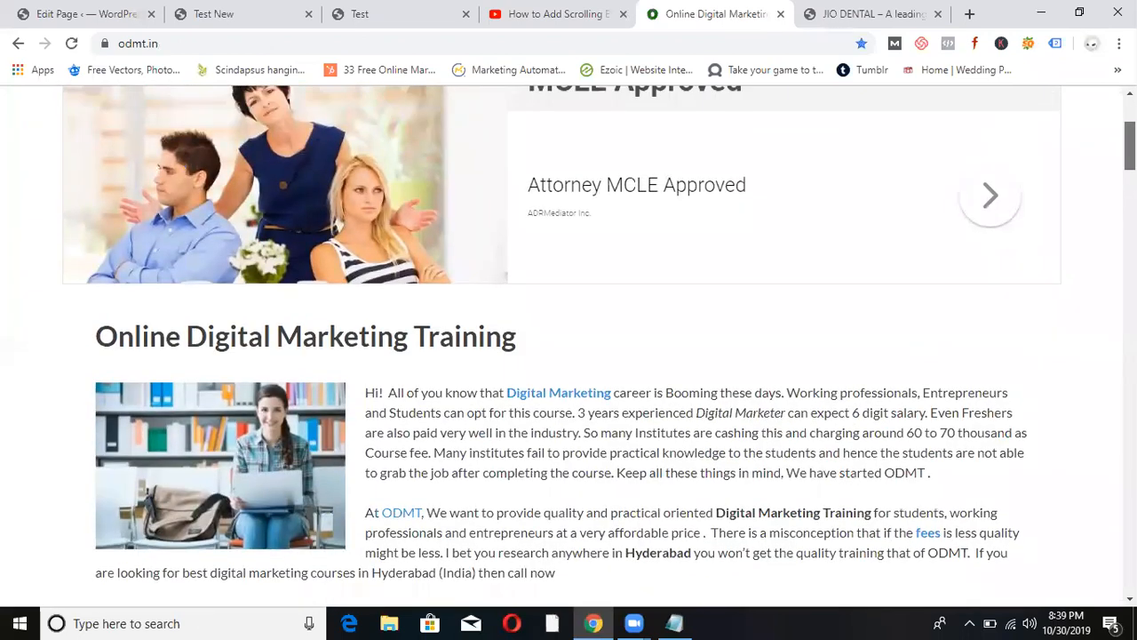
Open weddingshot.in in a new tab and play the video in its banner.
click(972, 15)
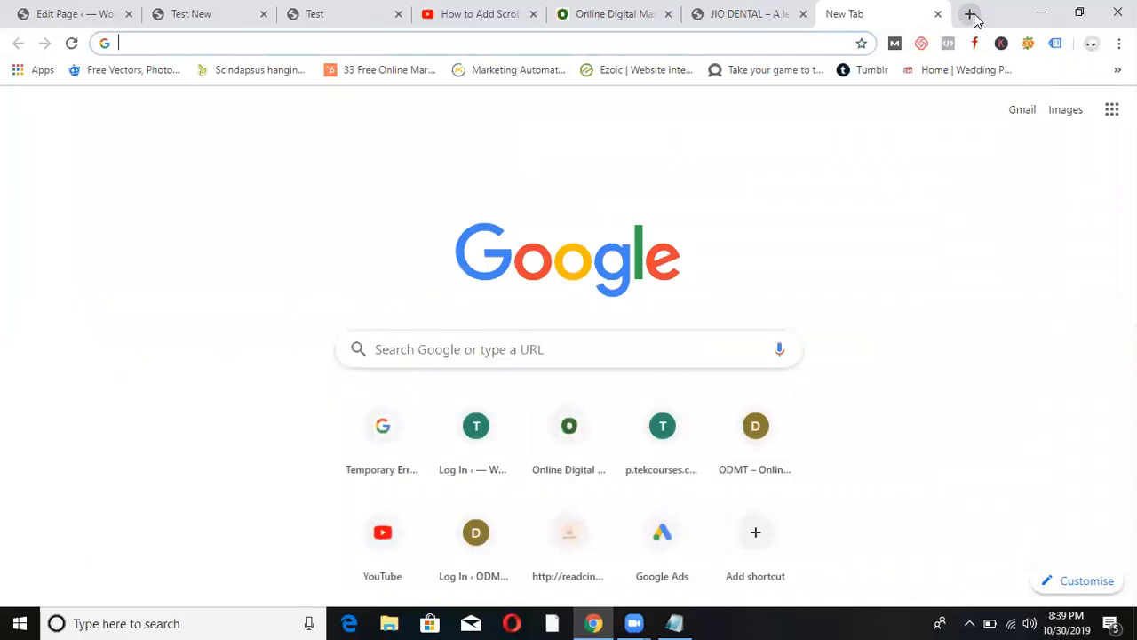
text(wedding)
key(Return)
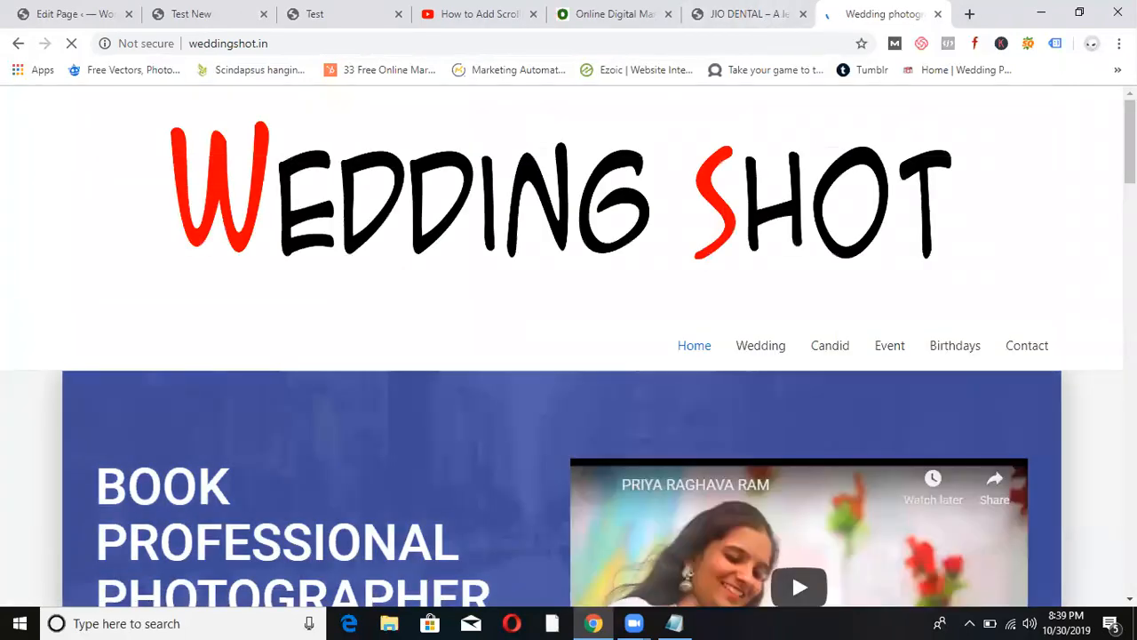
scroll(792, 340, down, 3)
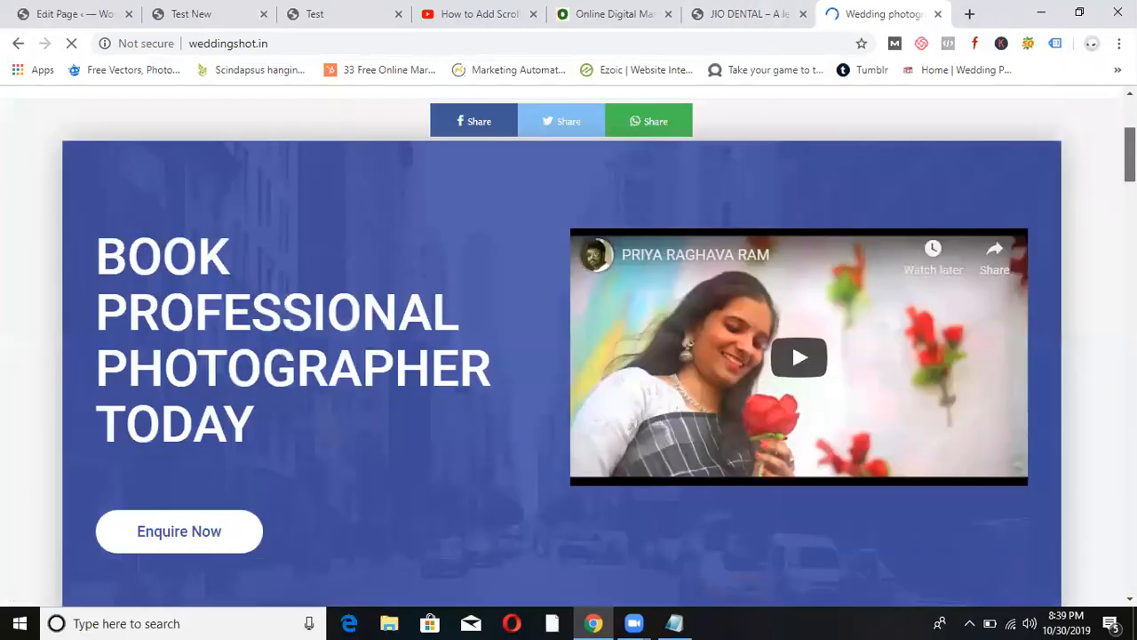
click(800, 358)
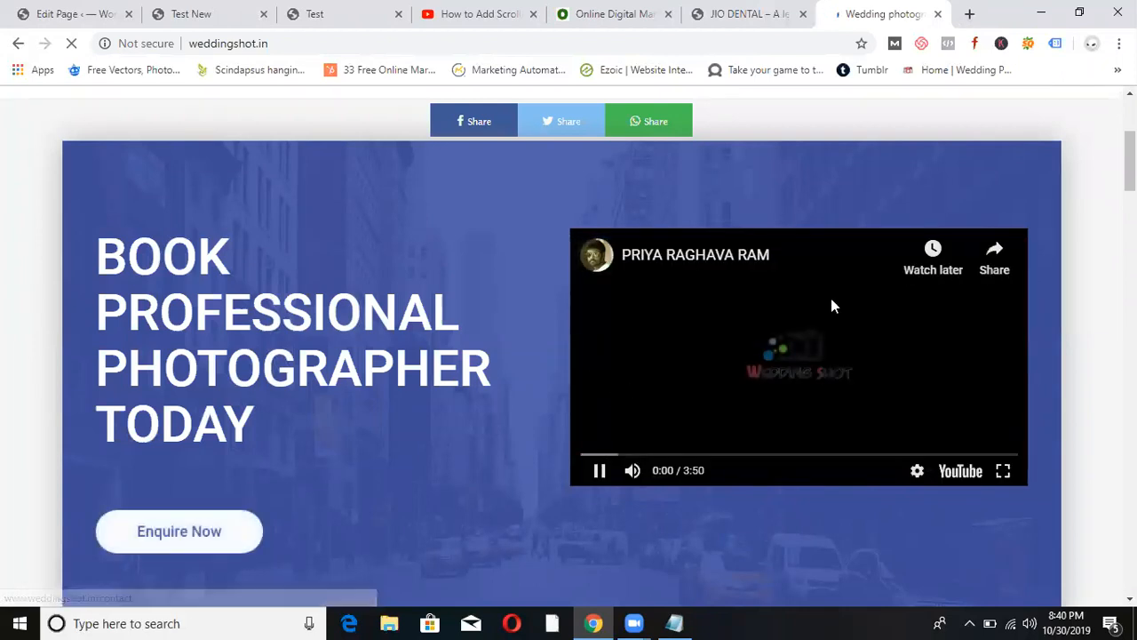
Advance the photo carousel below the Wedding Shot banner.
scroll(831, 302, down, 3)
scroll(1008, 227, down, 2)
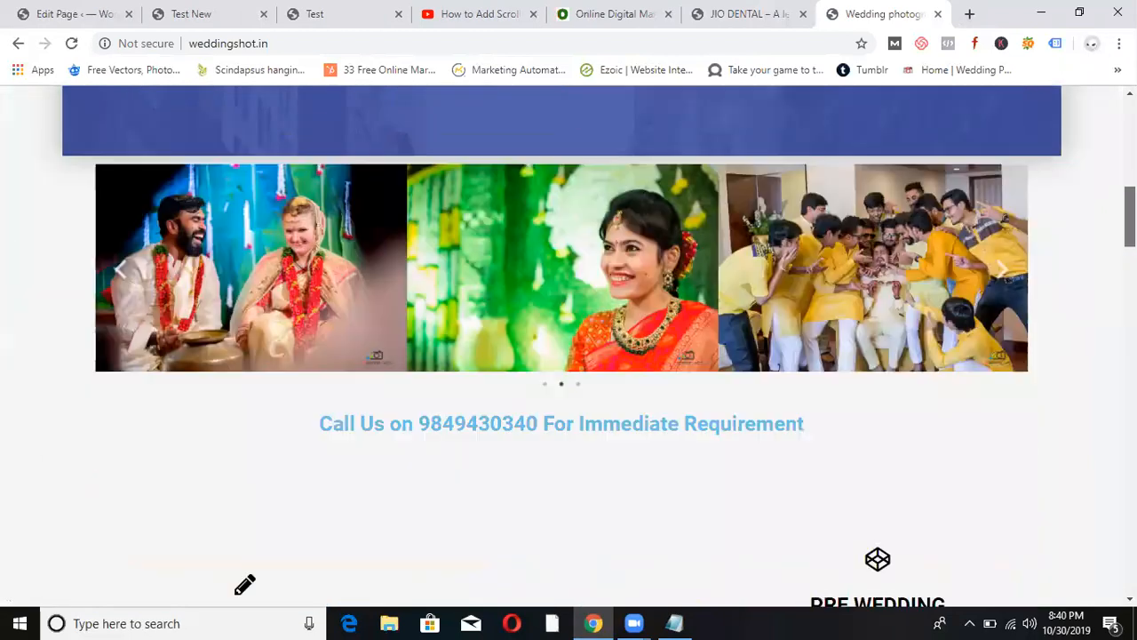
click(1004, 256)
click(1003, 256)
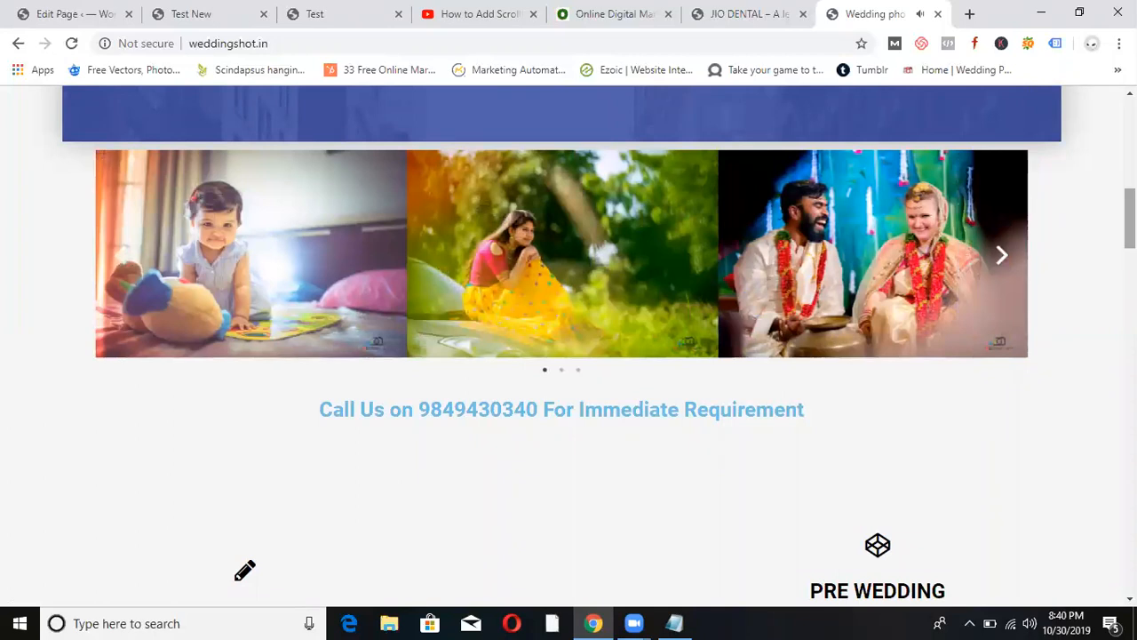
Examine the Wedding Shot home page's service blocks, introduction text, client testimonials and photo gallery down to the footer.
scroll(981, 170, down, 4)
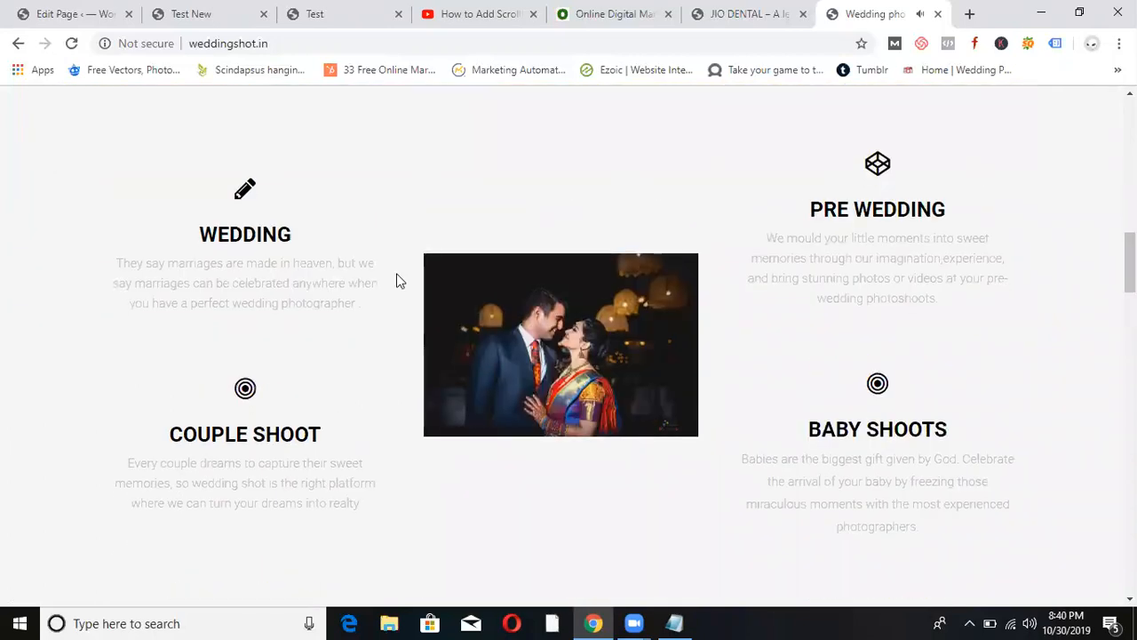
scroll(568, 355, down, 5)
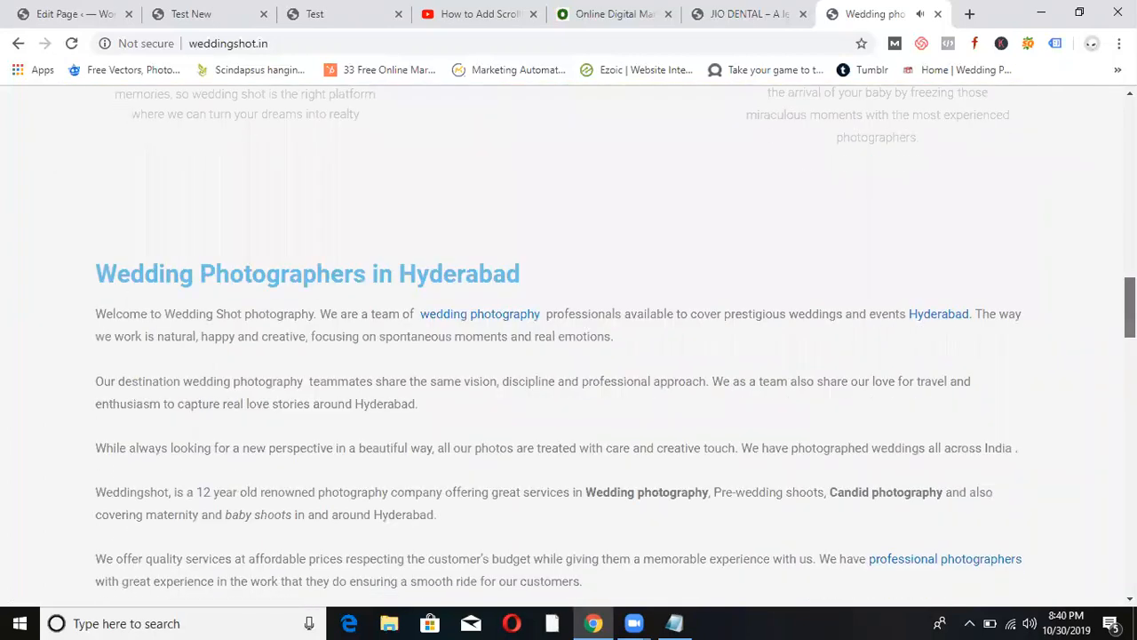
scroll(569, 346, down, 12)
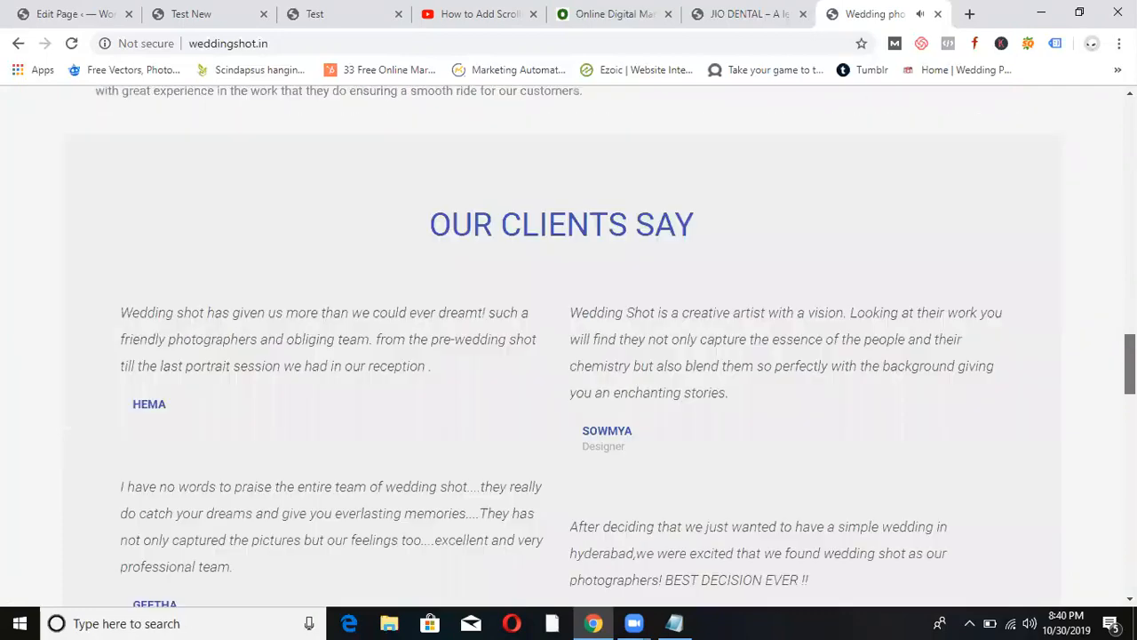
scroll(568, 347, down, 9)
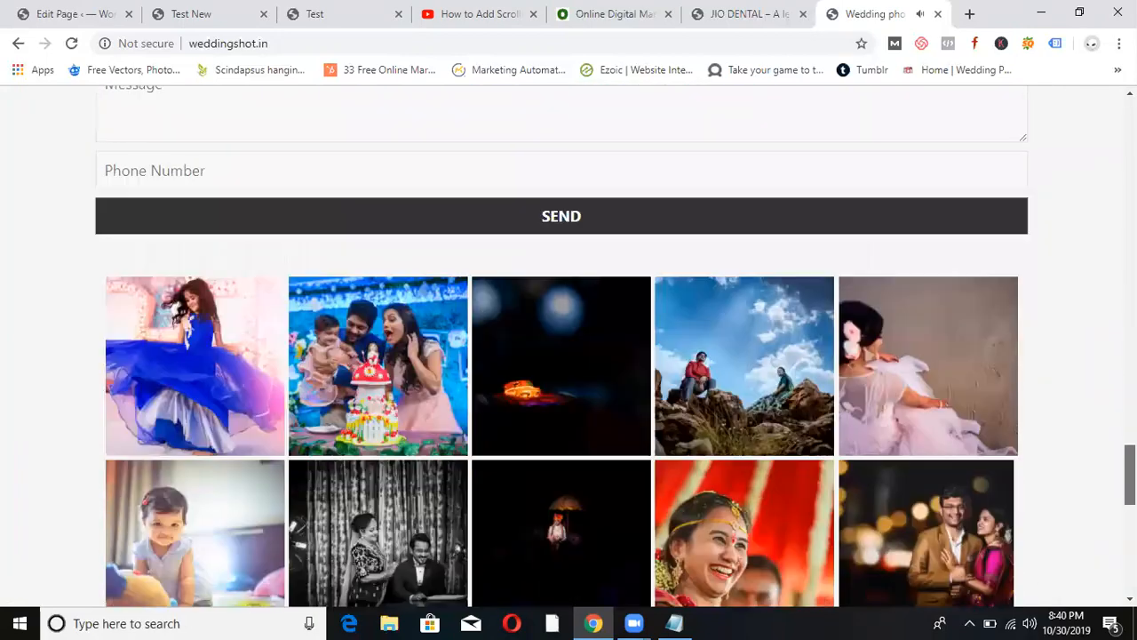
scroll(569, 346, down, 2)
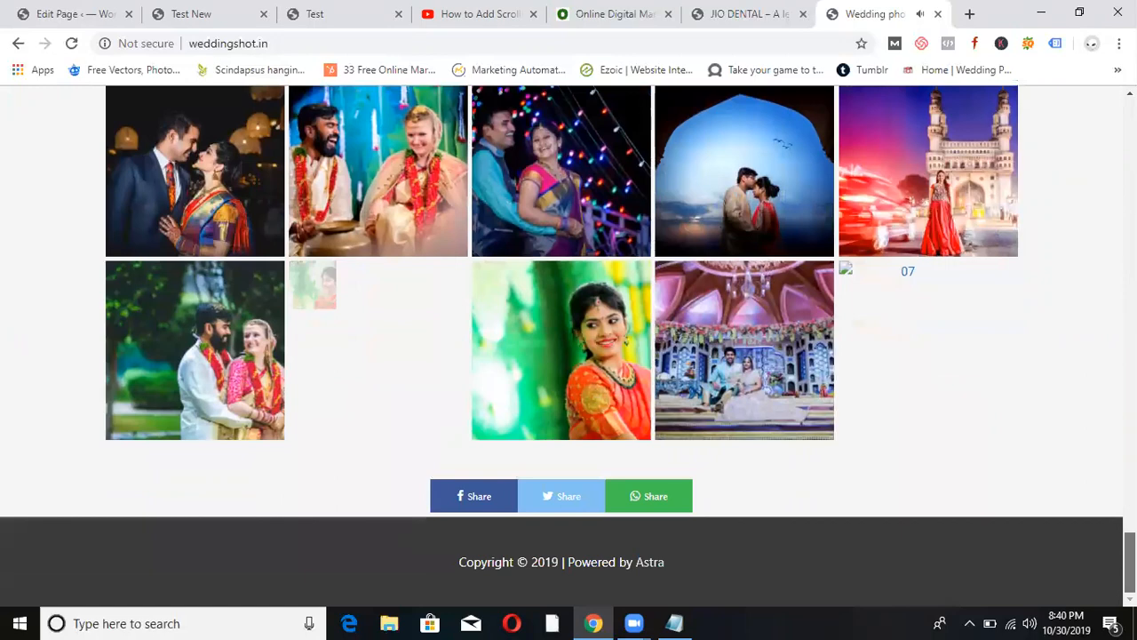
scroll(568, 347, up, 10)
scroll(569, 347, down, 7)
scroll(1097, 187, up, 15)
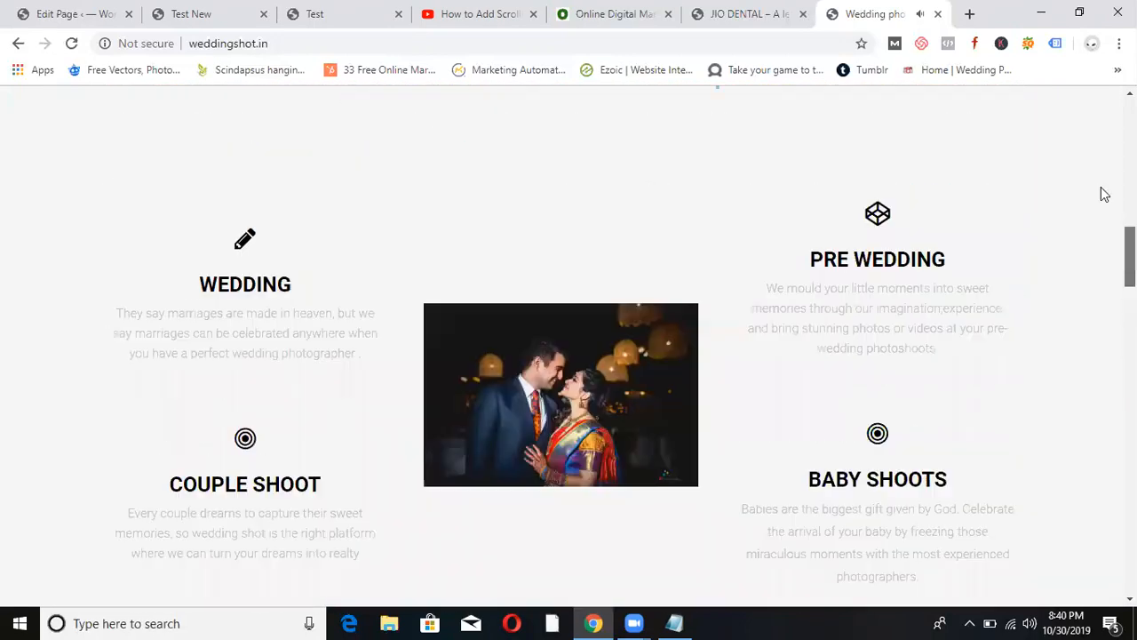
Pause the Wedding Shot banner video and review the social media buttons, booking form and photo gallery.
scroll(1080, 142, down, 4)
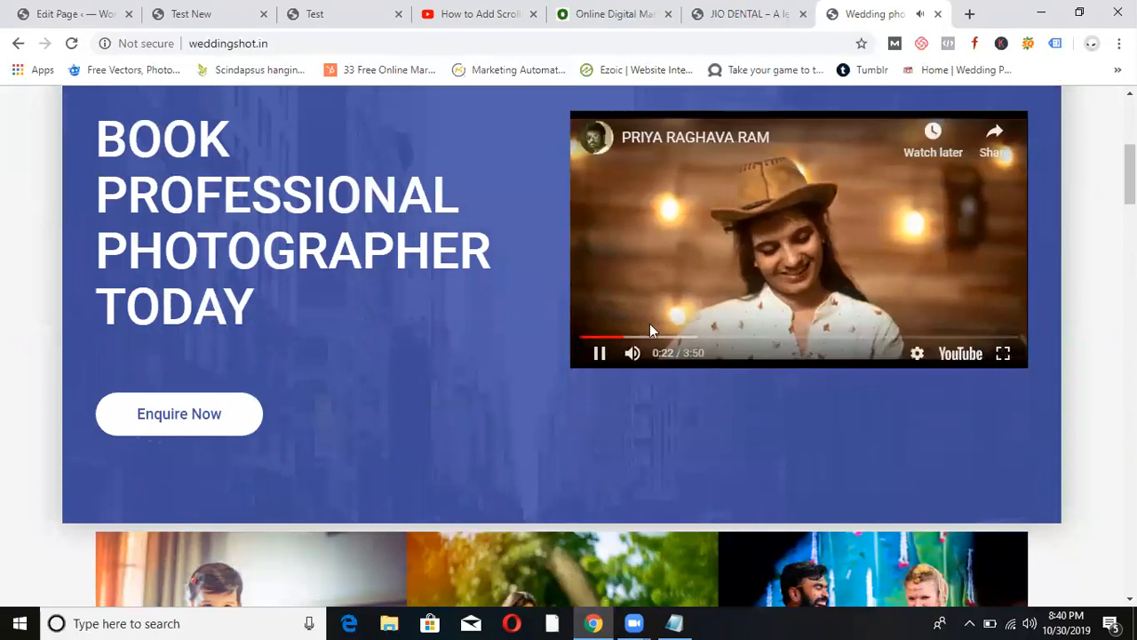
click(601, 354)
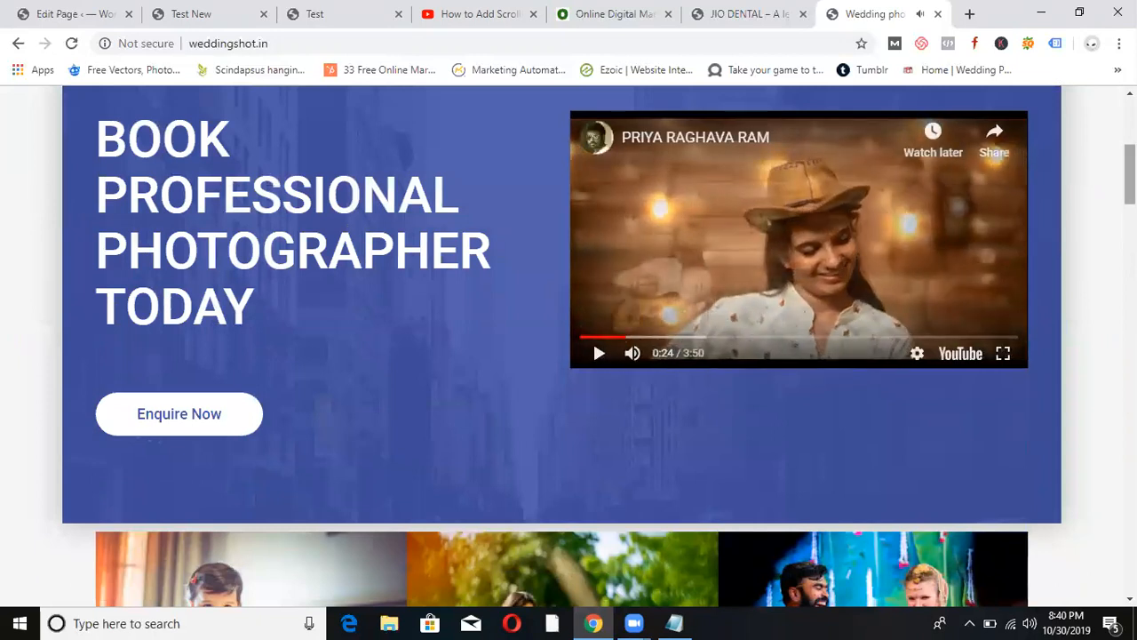
scroll(1129, 177, down, 4)
scroll(1106, 509, down, 20)
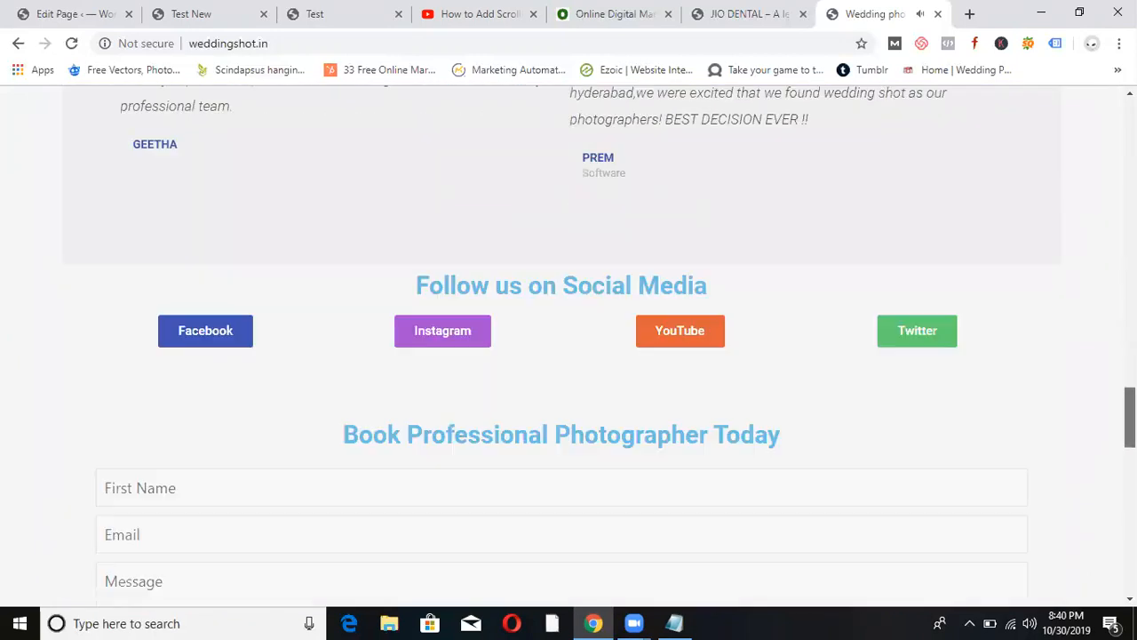
scroll(1108, 533, down, 5)
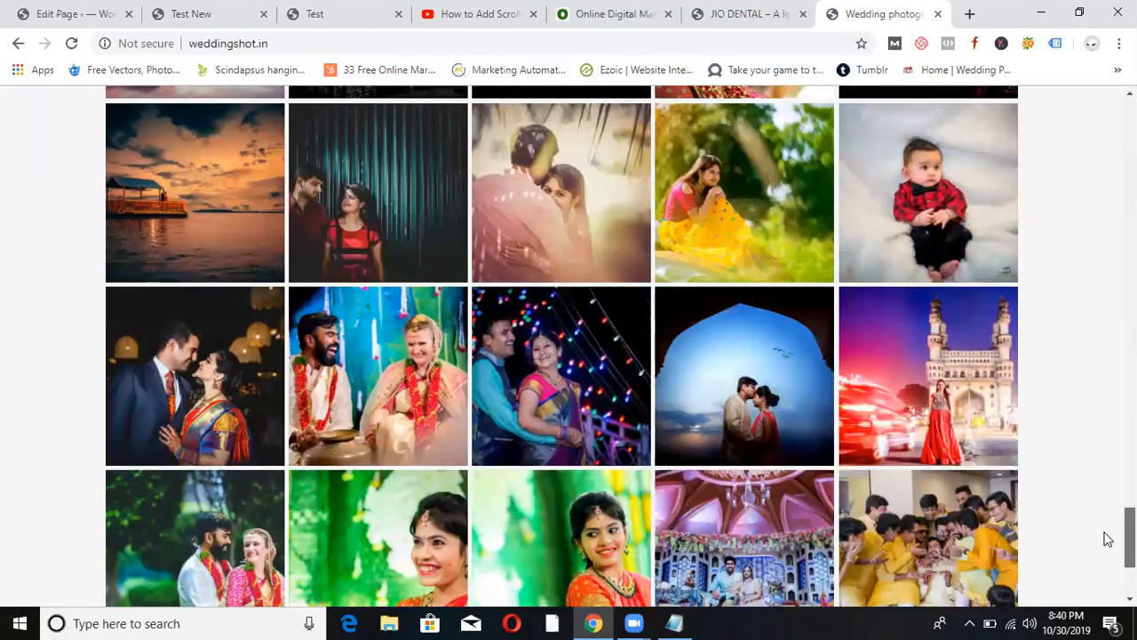
Glance at the ODMT page, return to Wedding Shot and review its photo gallery and banner.
click(610, 13)
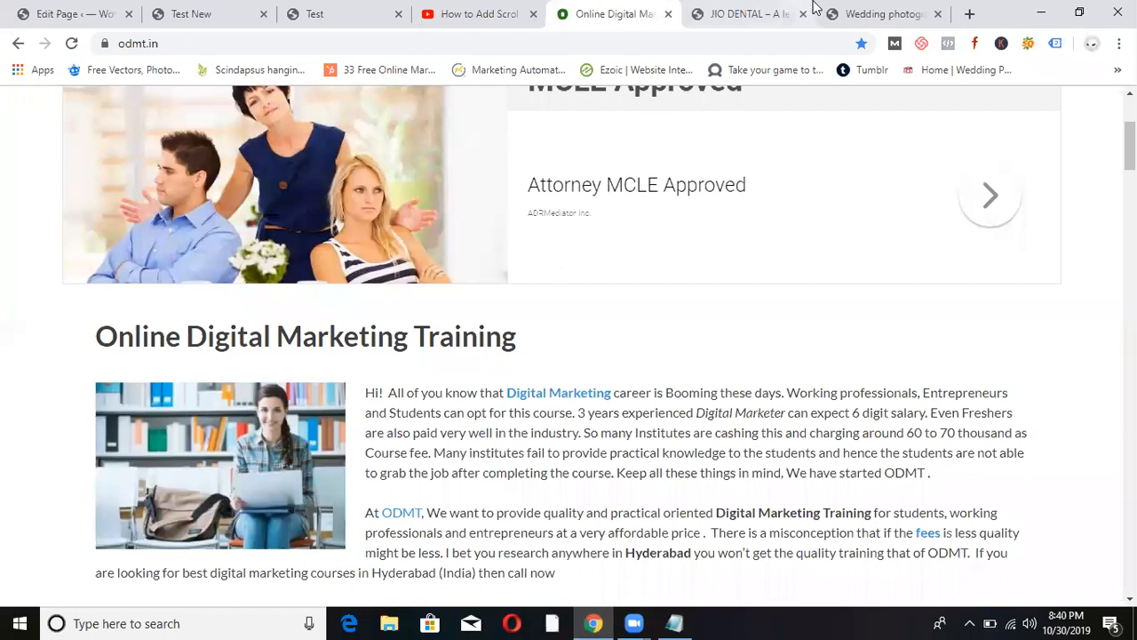
click(875, 13)
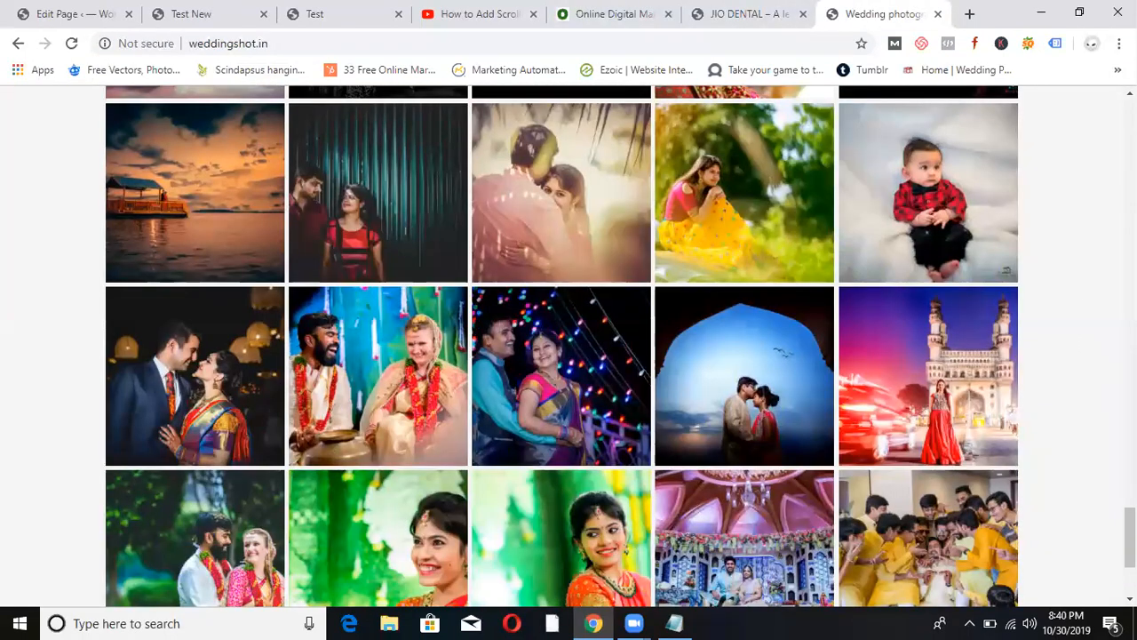
drag(1130, 536, 1131, 503)
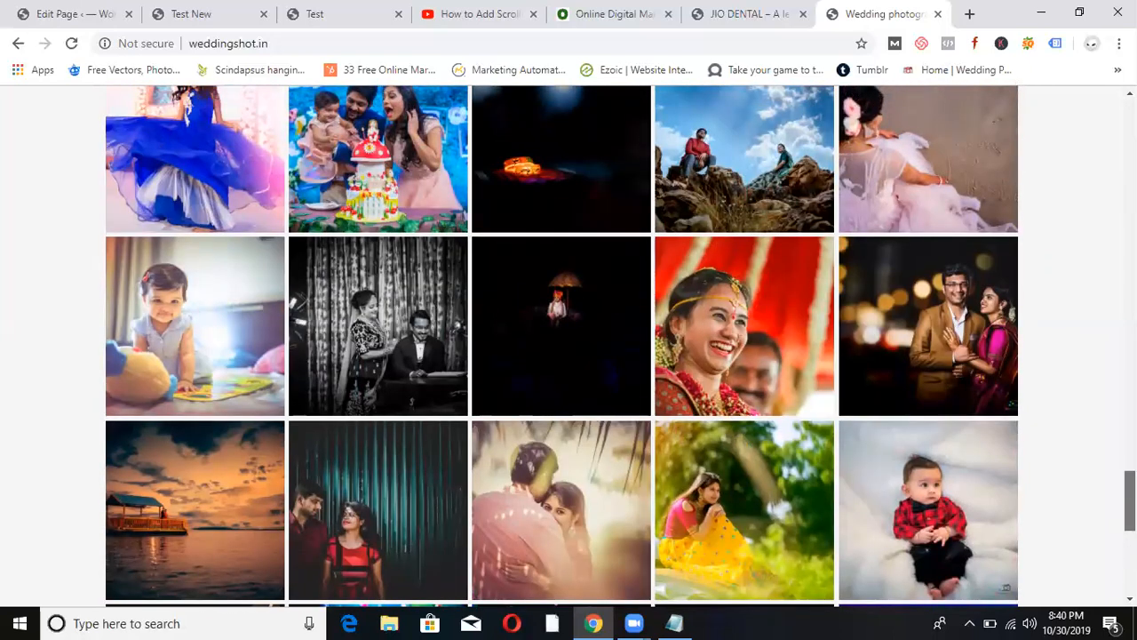
mouse_move(1130, 502)
mouse_down()
mouse_move(1130, 459)
mouse_move(1130, 489)
mouse_up()
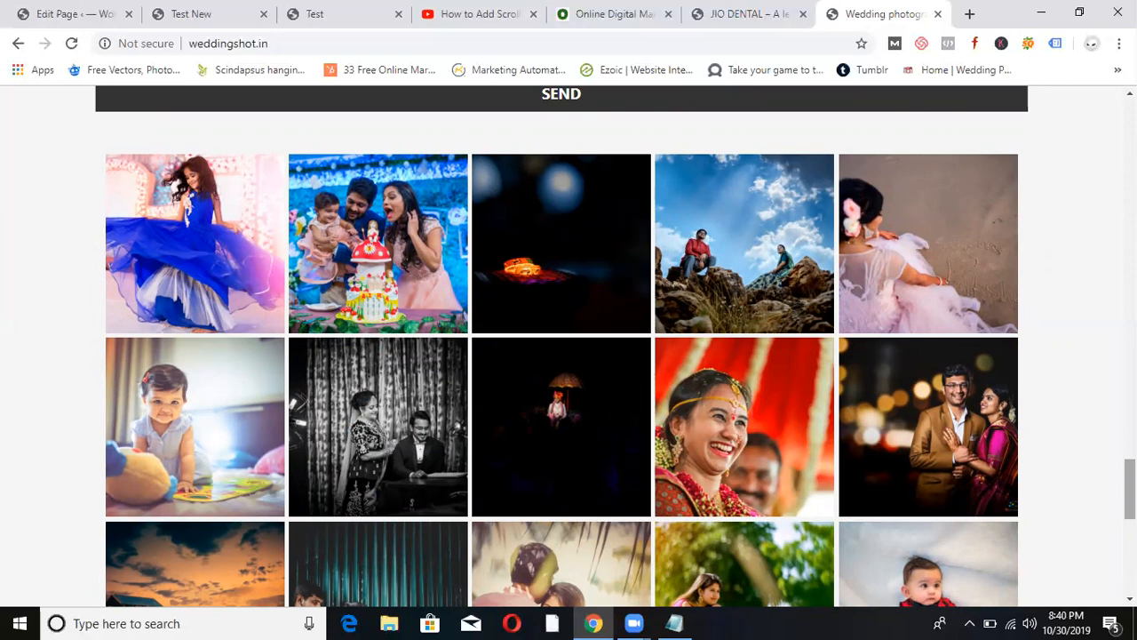
scroll(569, 346, up, 15)
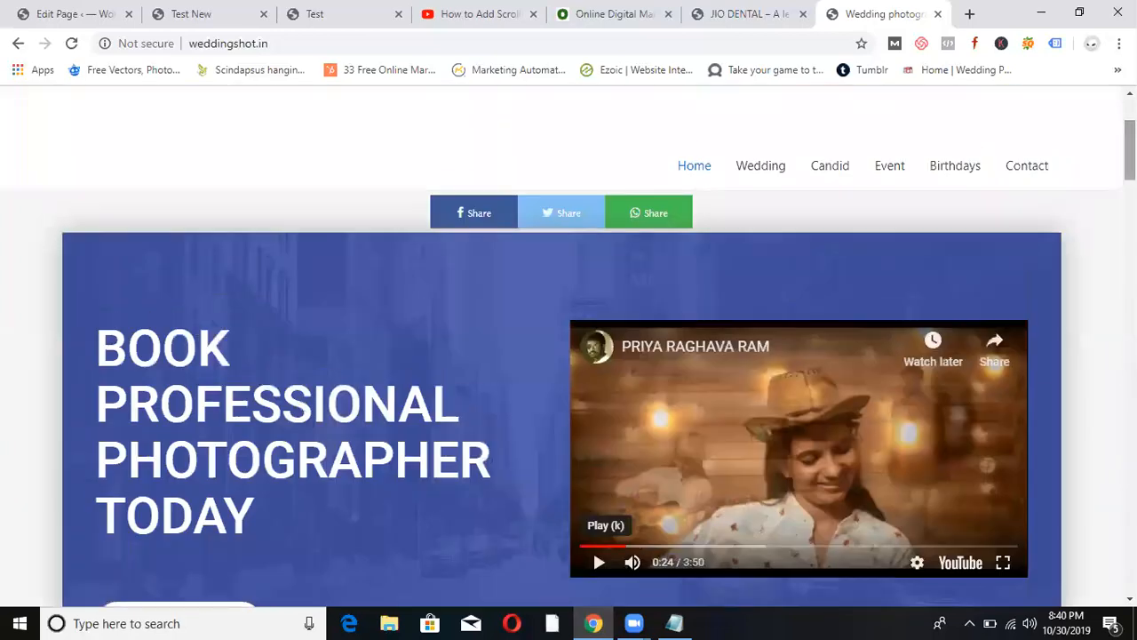
Review the ODMT home page's header, introduction, course boxes and student placement section.
click(606, 12)
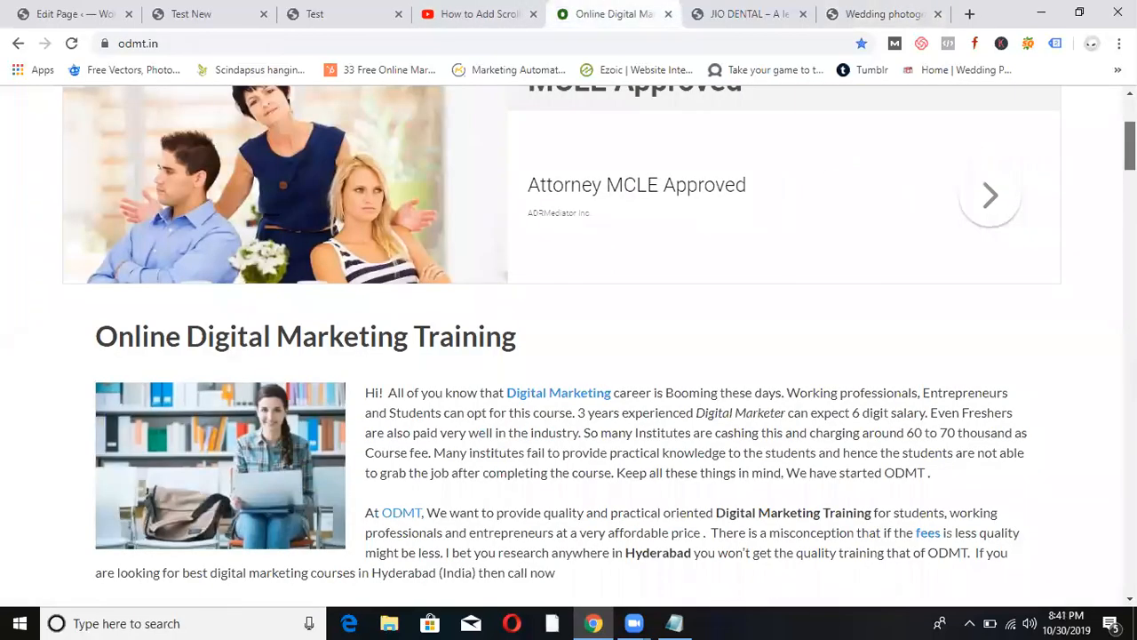
scroll(1130, 147, up, 3)
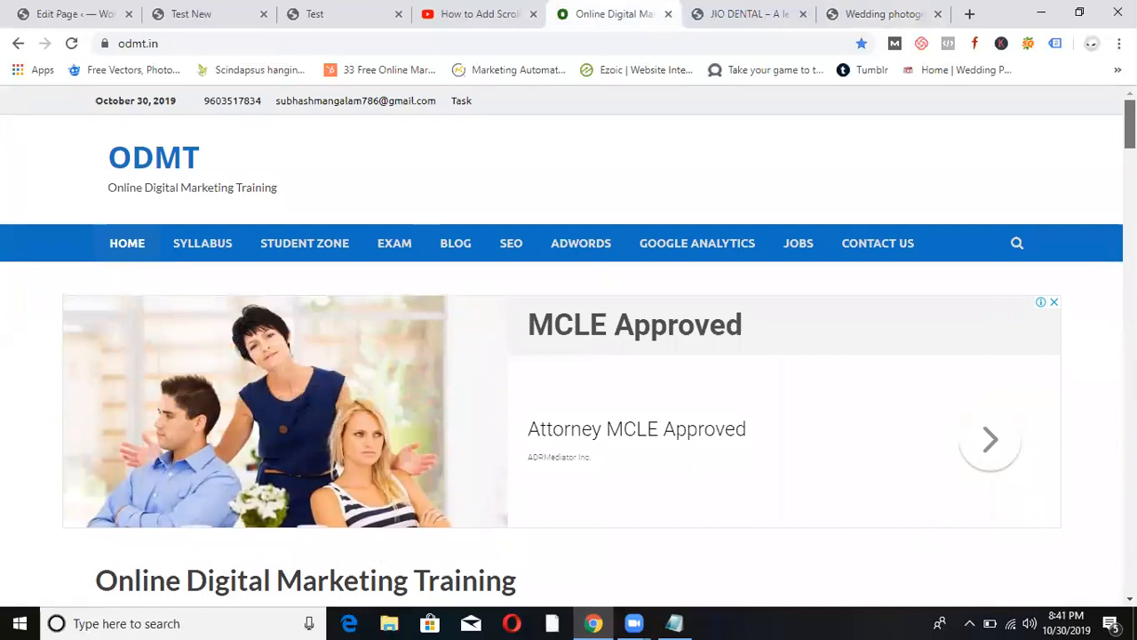
scroll(568, 347, down, 7)
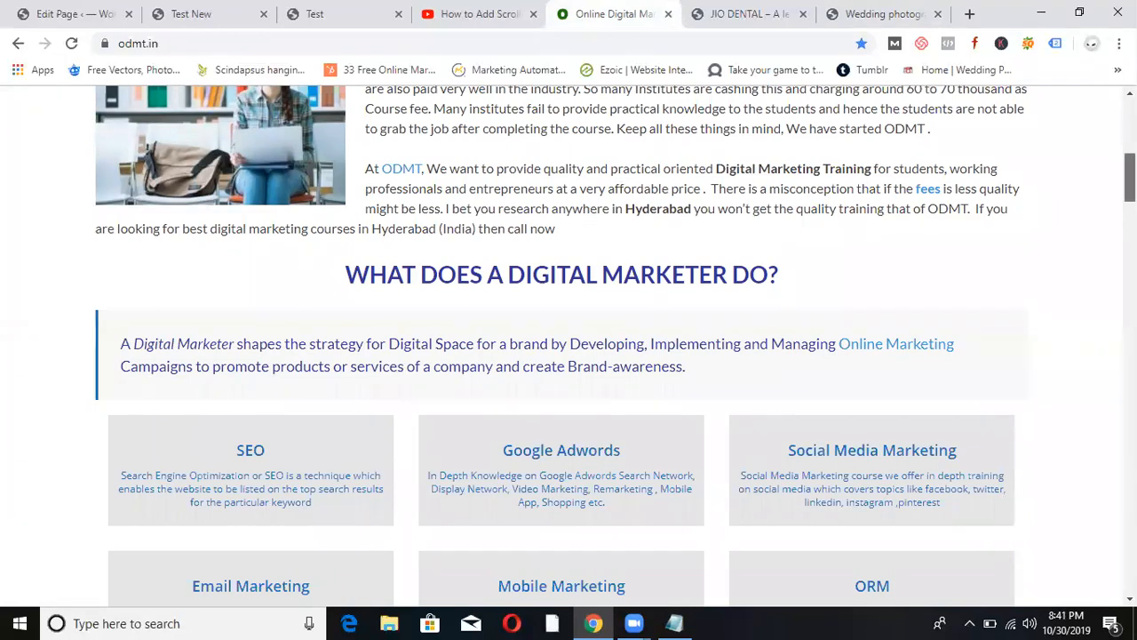
scroll(1129, 173, up, 2)
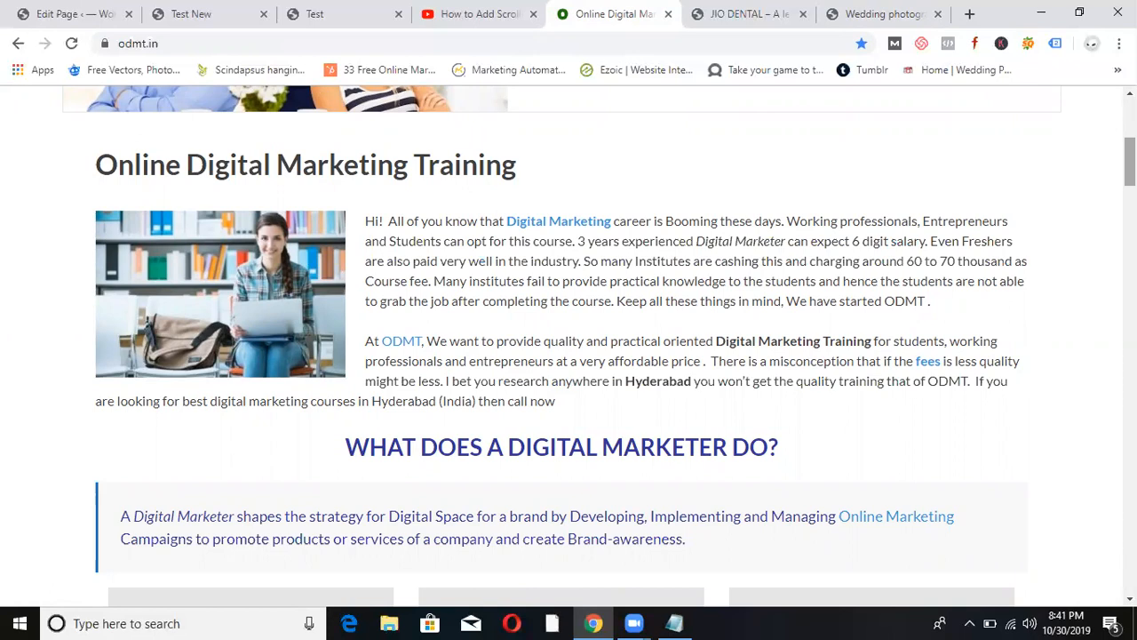
scroll(569, 347, down, 15)
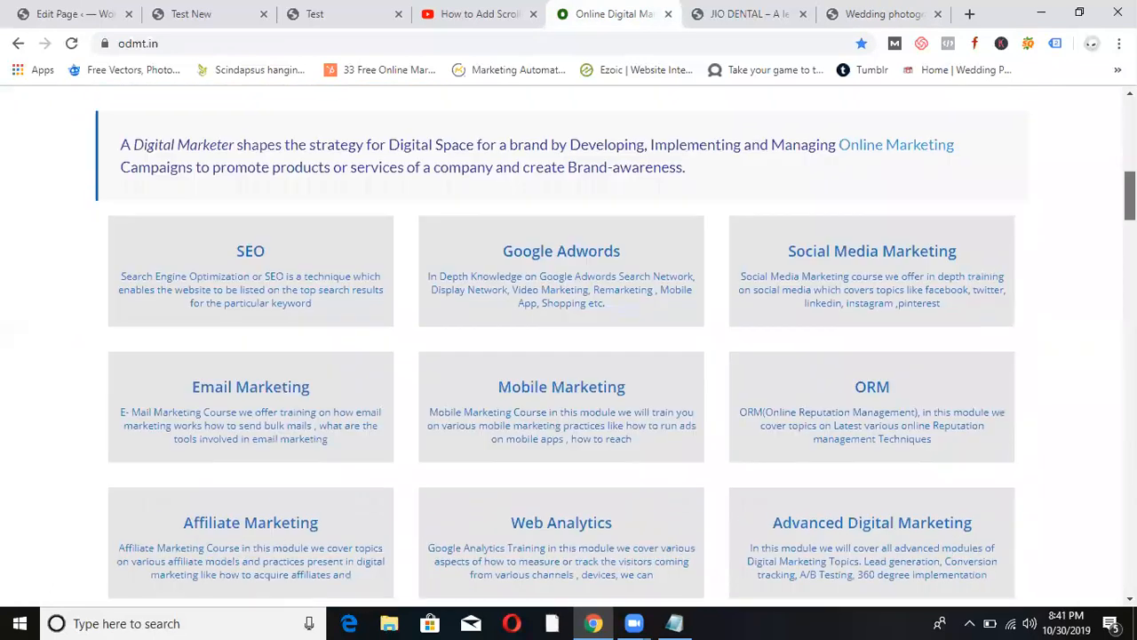
scroll(400, 346, down, 5)
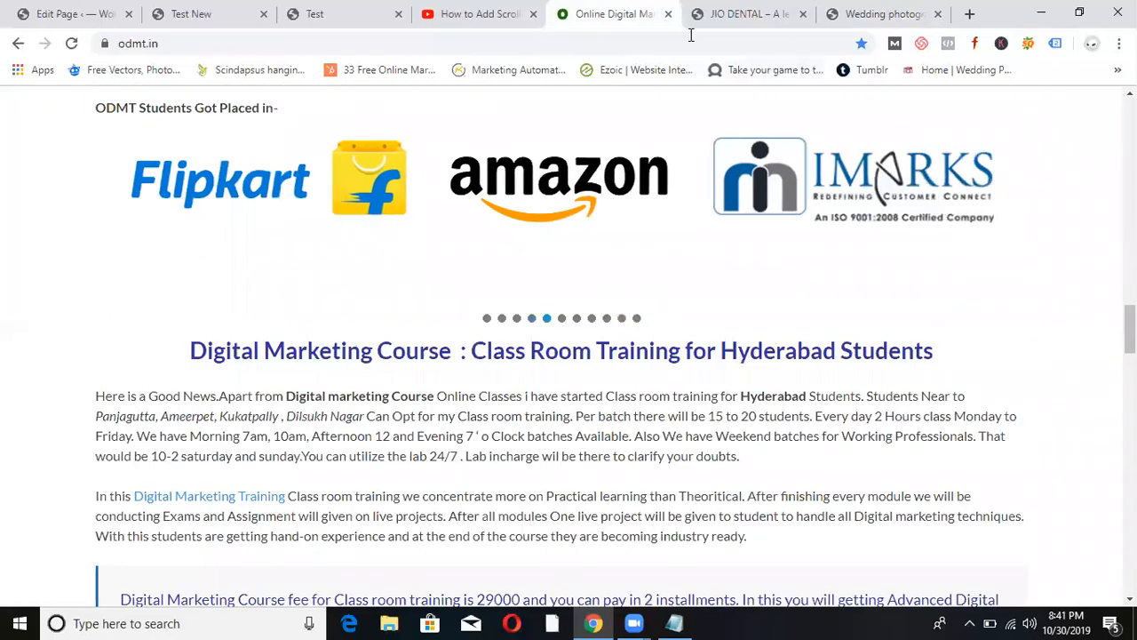
Check the scrolling effects video page, then revisit the Wedding Shot banner and photo carousel.
click(480, 11)
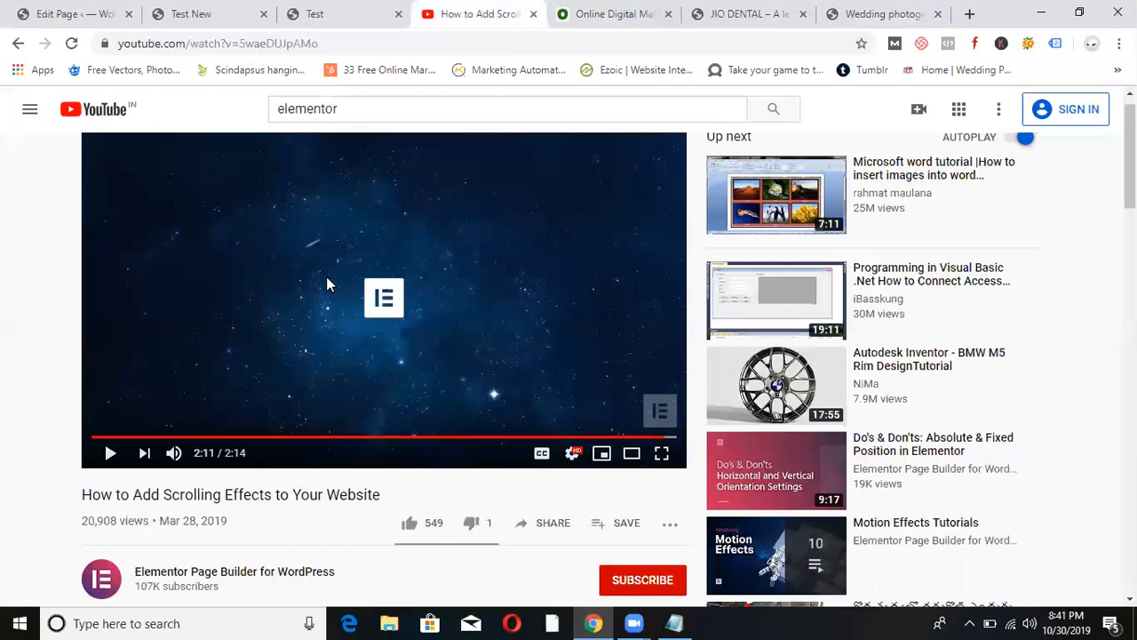
click(889, 14)
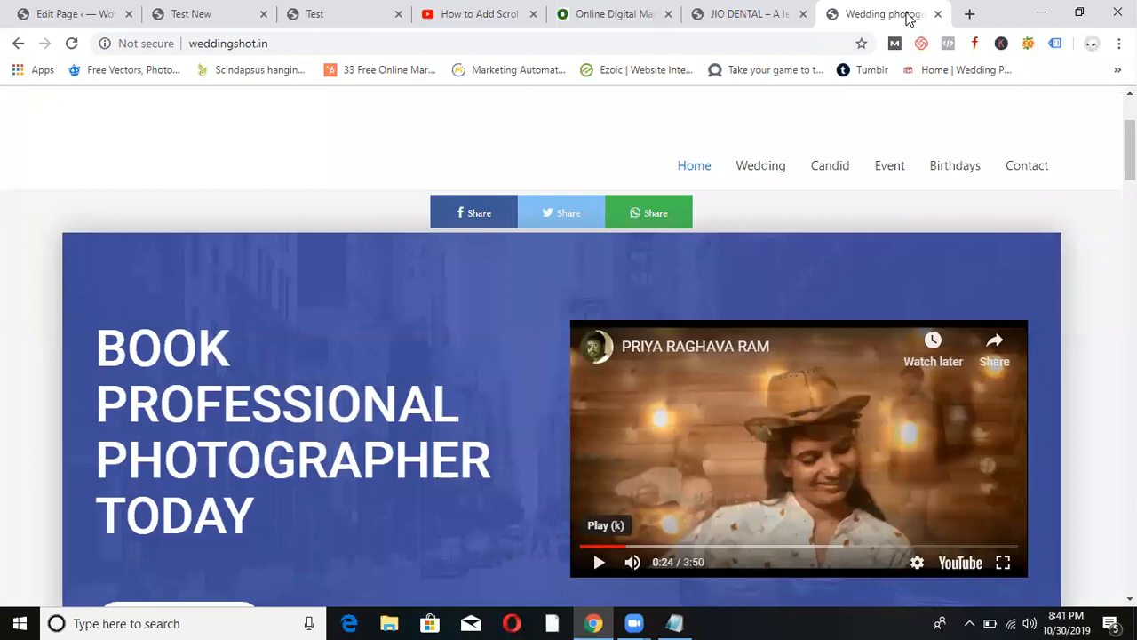
scroll(1129, 160, down, 2)
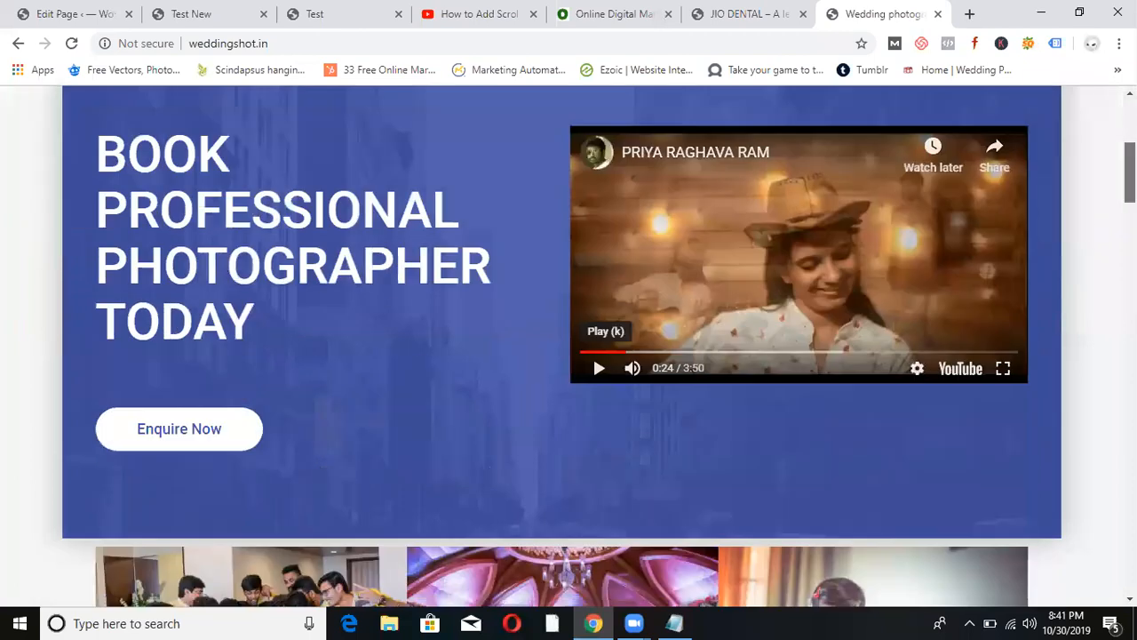
scroll(599, 368, down, 4)
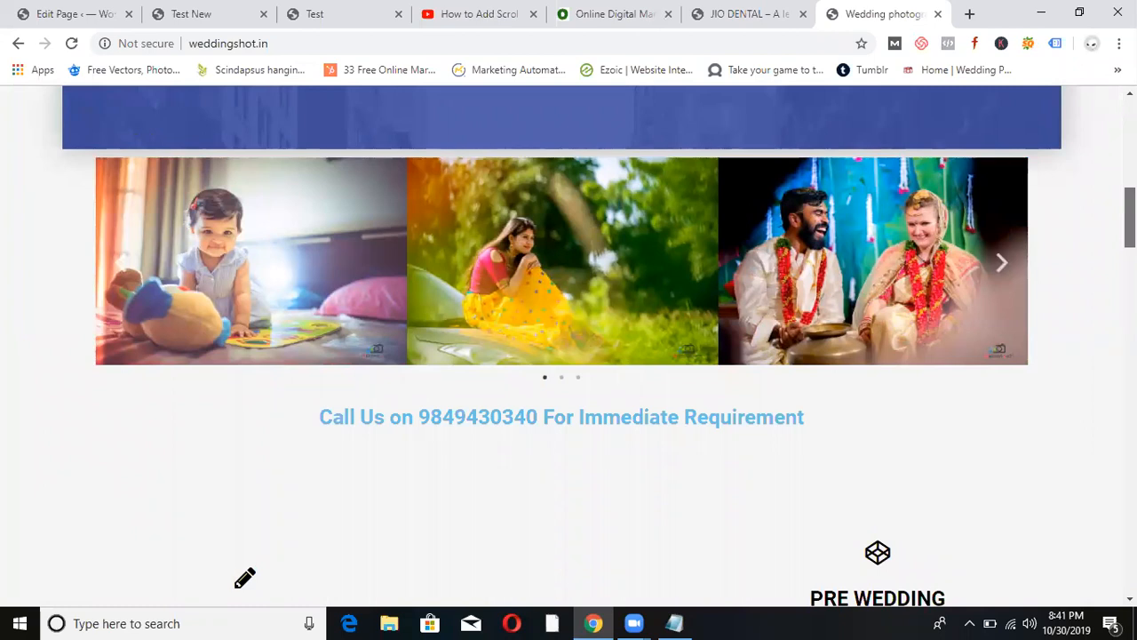
Open webtrainings.in in a new tab.
click(971, 15)
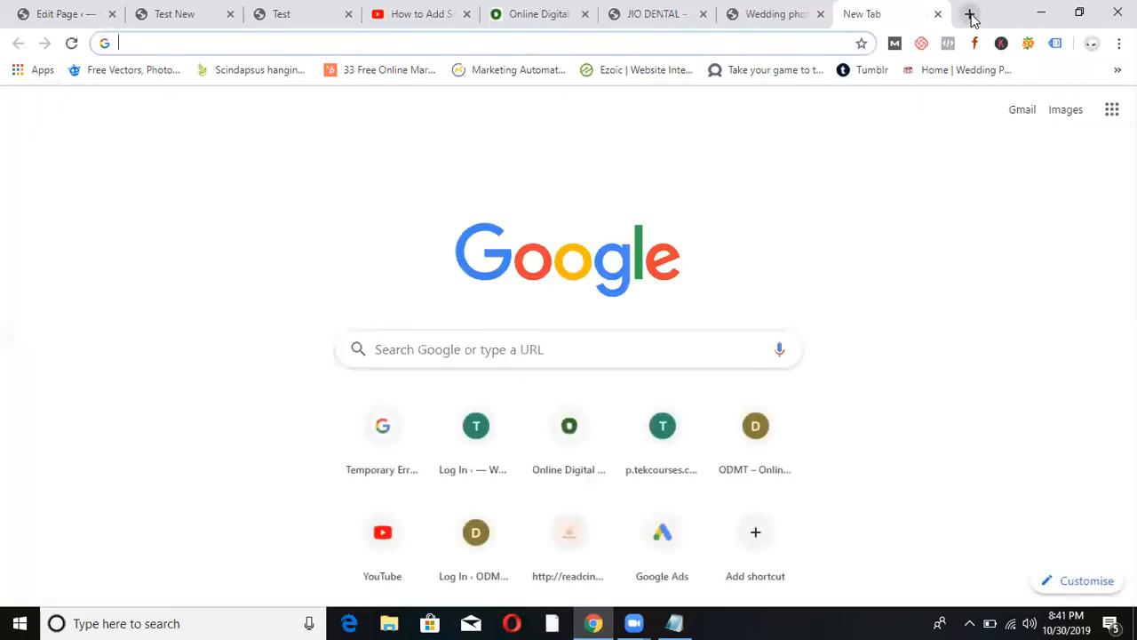
text(webtrai)
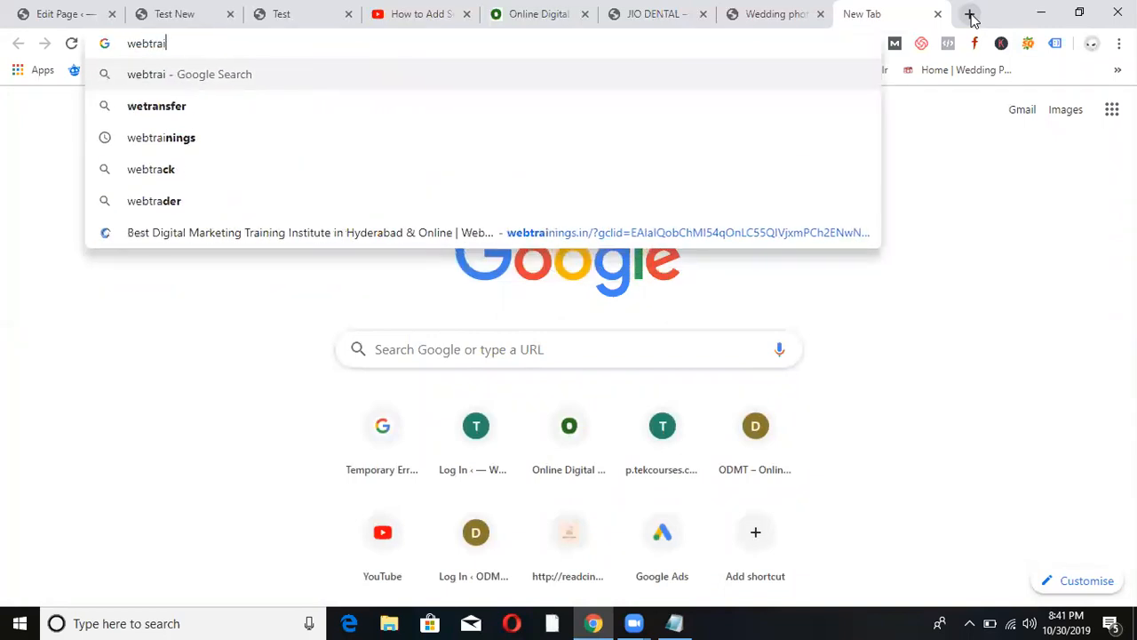
text(nings.in)
key(Return)
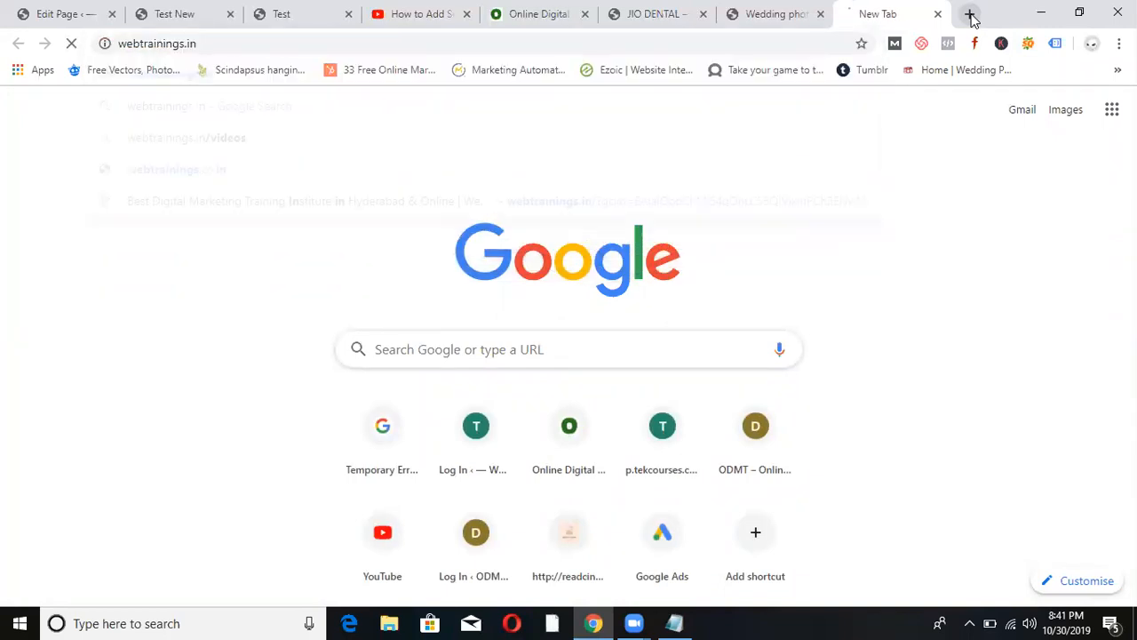
Open digitalnest.in and dsim.in, each in its own new tab.
click(970, 15)
text(digit)
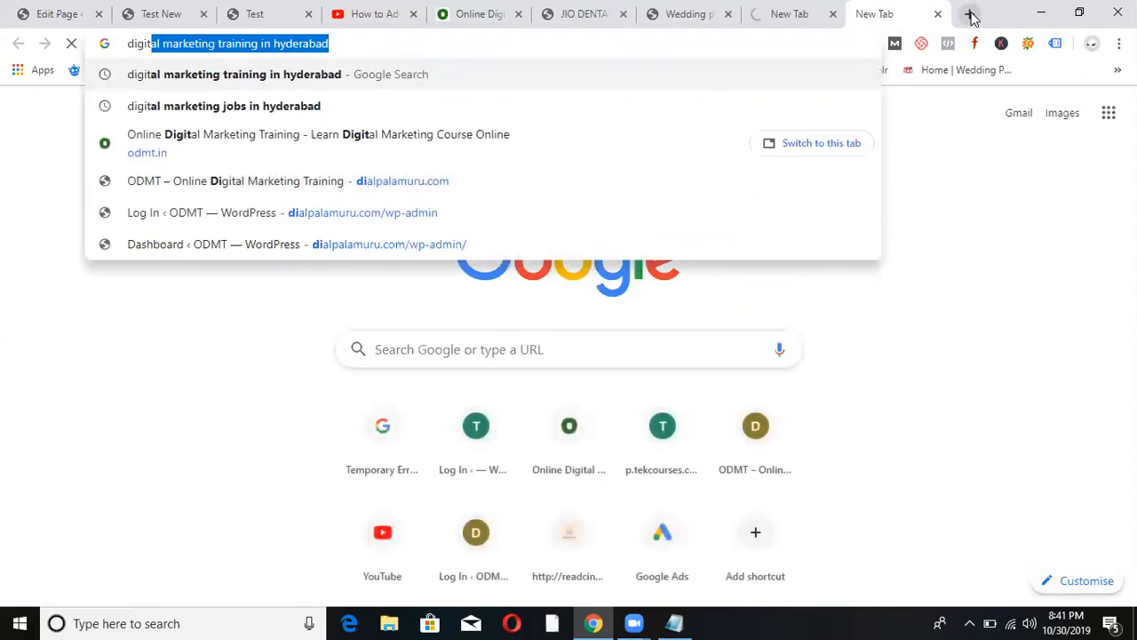
text(alnest.in)
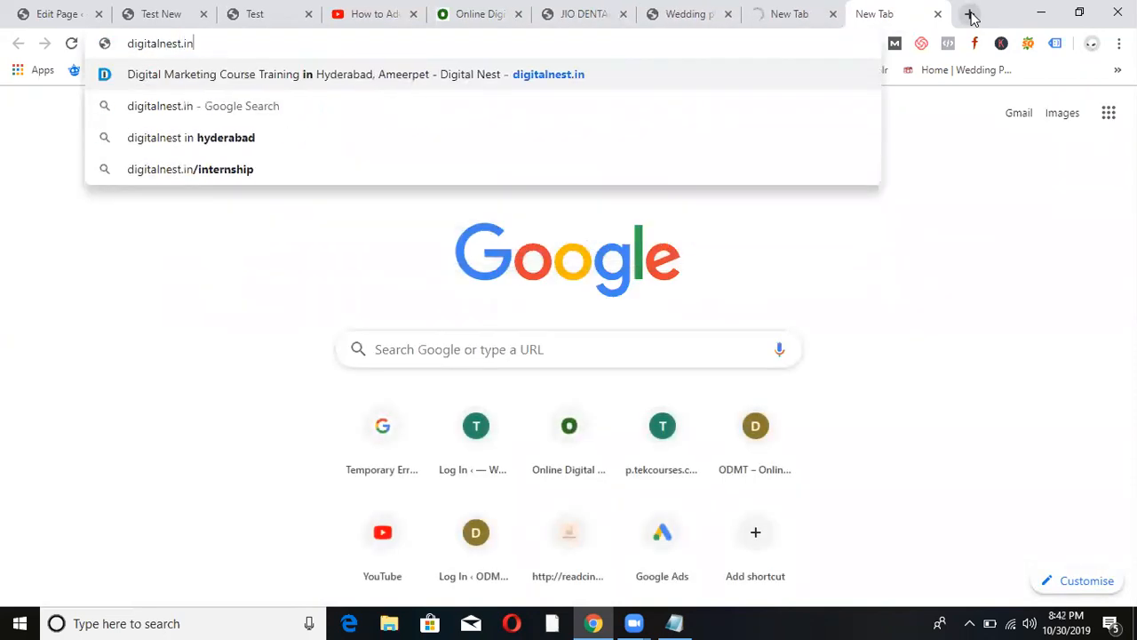
key(Return)
click(970, 16)
text(dsim.in)
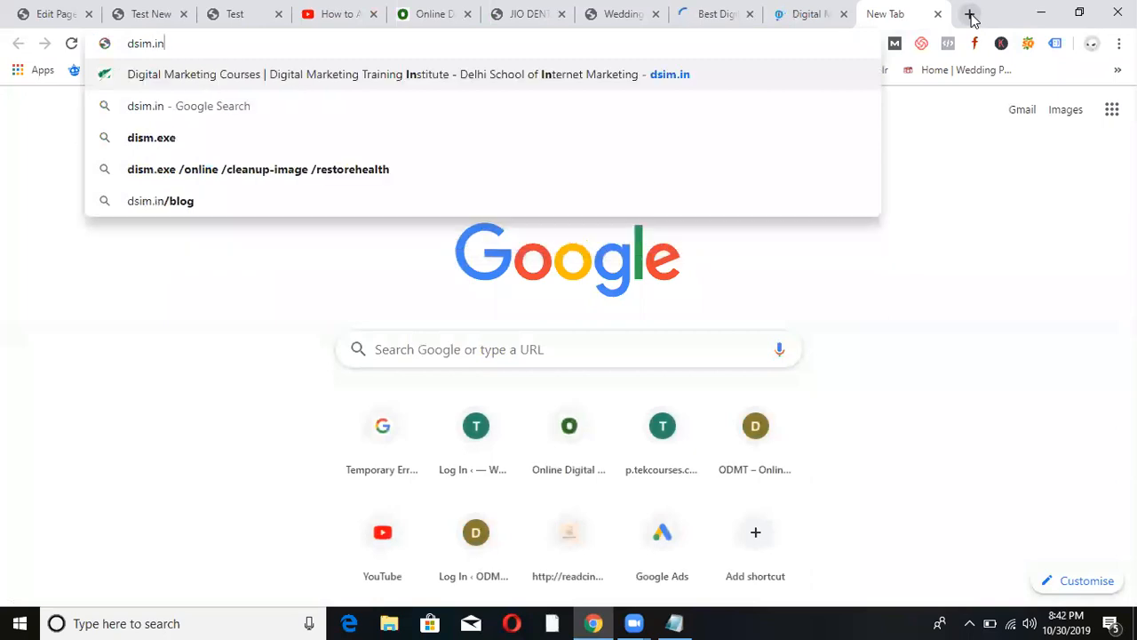
key(Return)
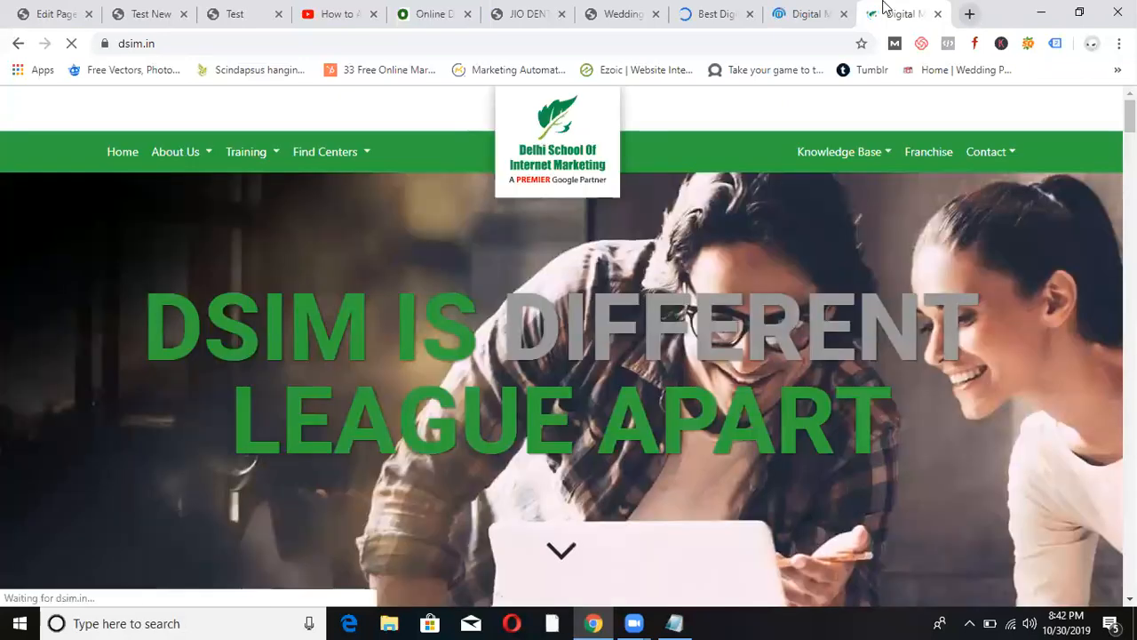
Glance at the Web Trainings, Digital Nest and DSIM pages in turn while they load.
click(718, 13)
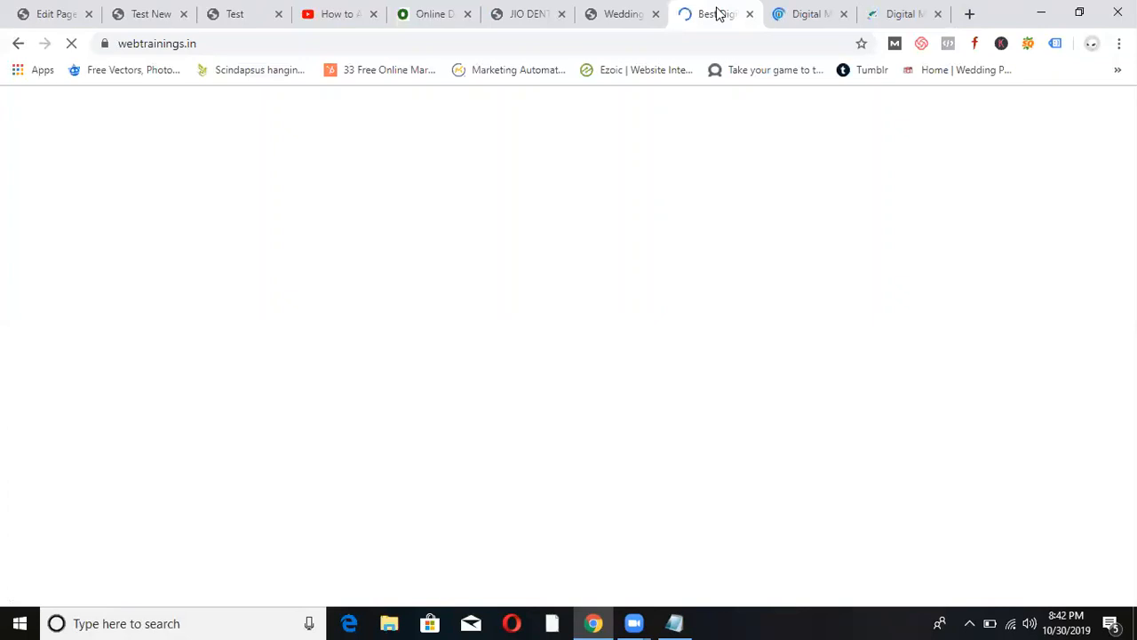
click(812, 13)
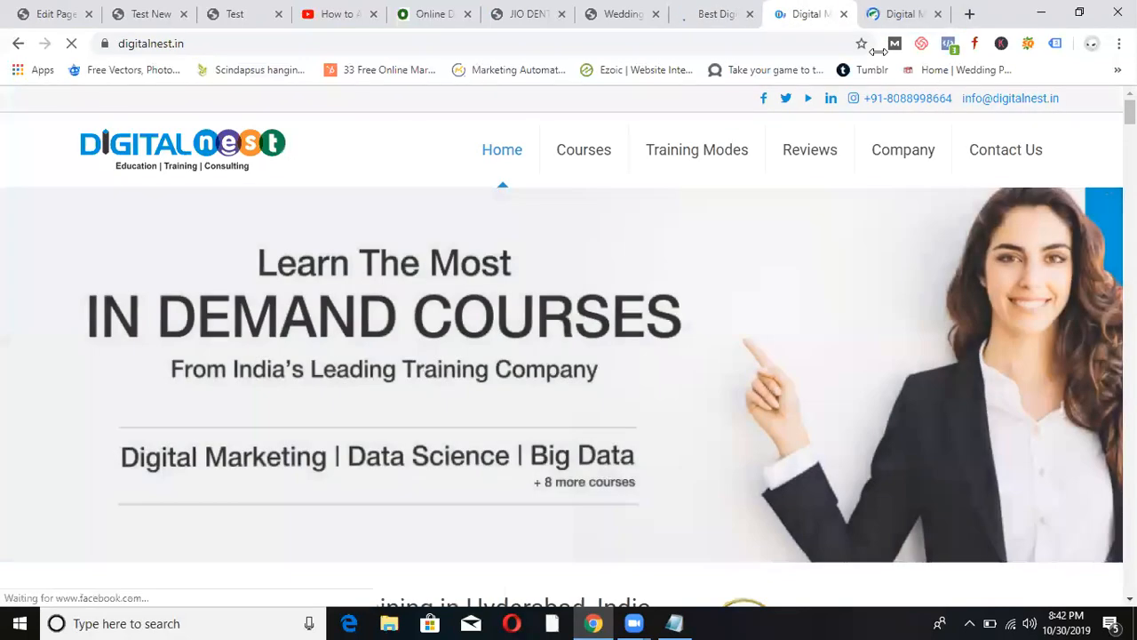
click(897, 18)
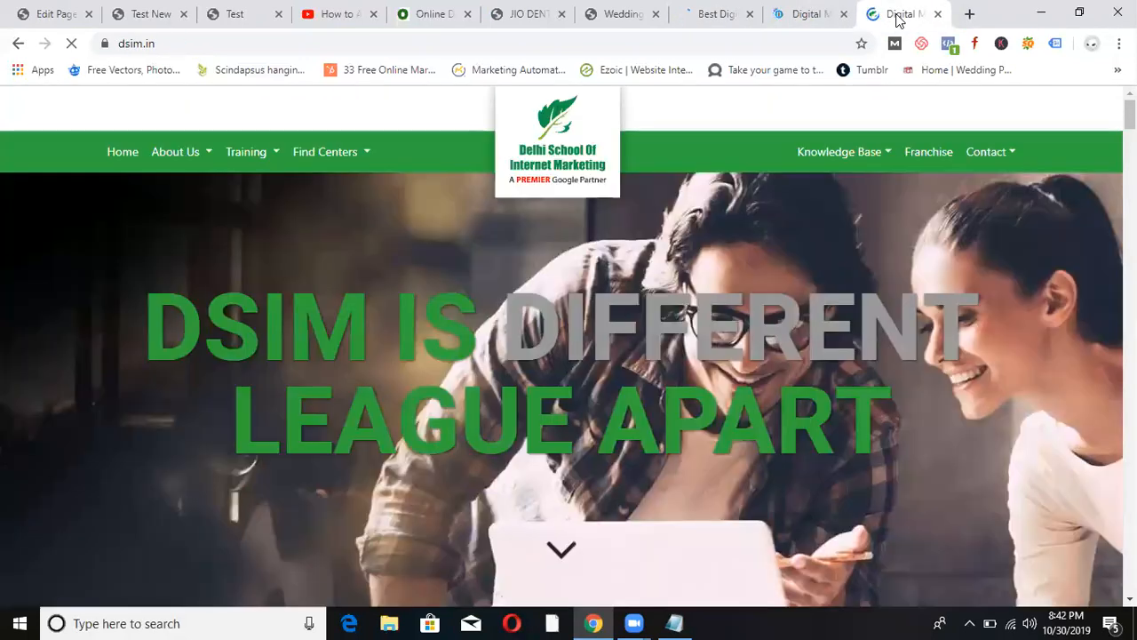
Skim the Web Trainings home page from its header and welcome text to the student testimonials and back up.
click(716, 18)
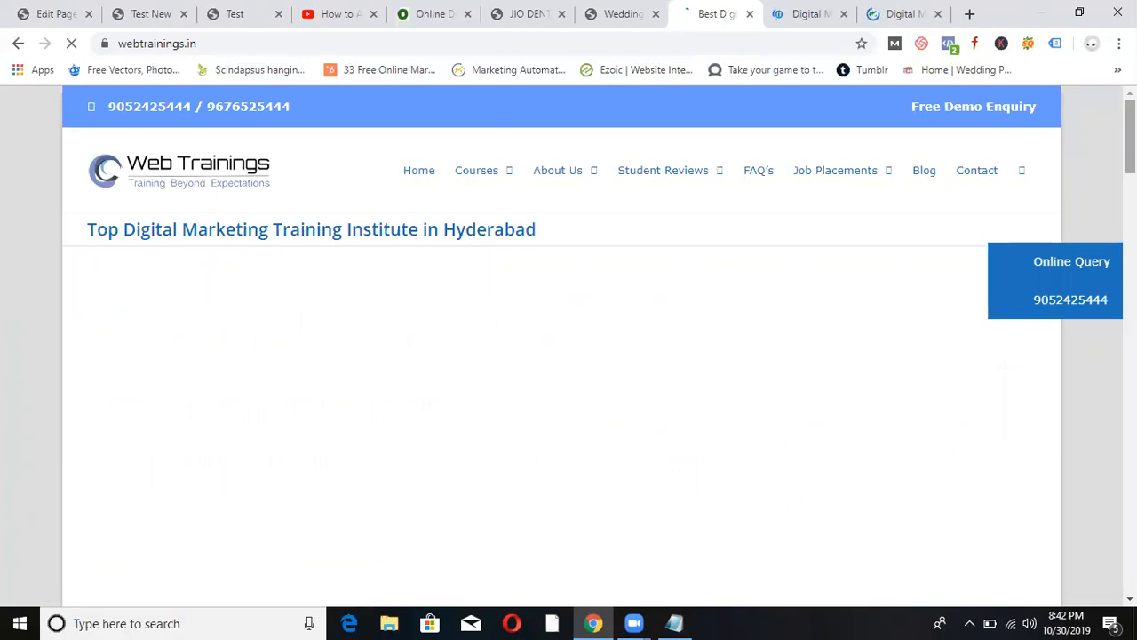
scroll(568, 346, down, 9)
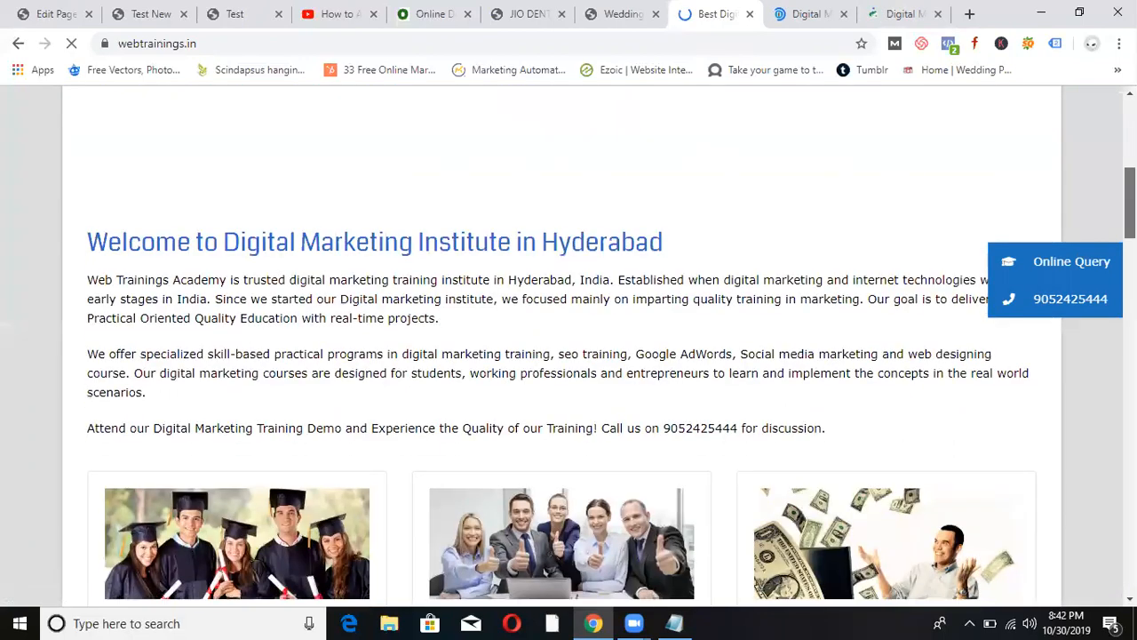
scroll(568, 347, down, 3)
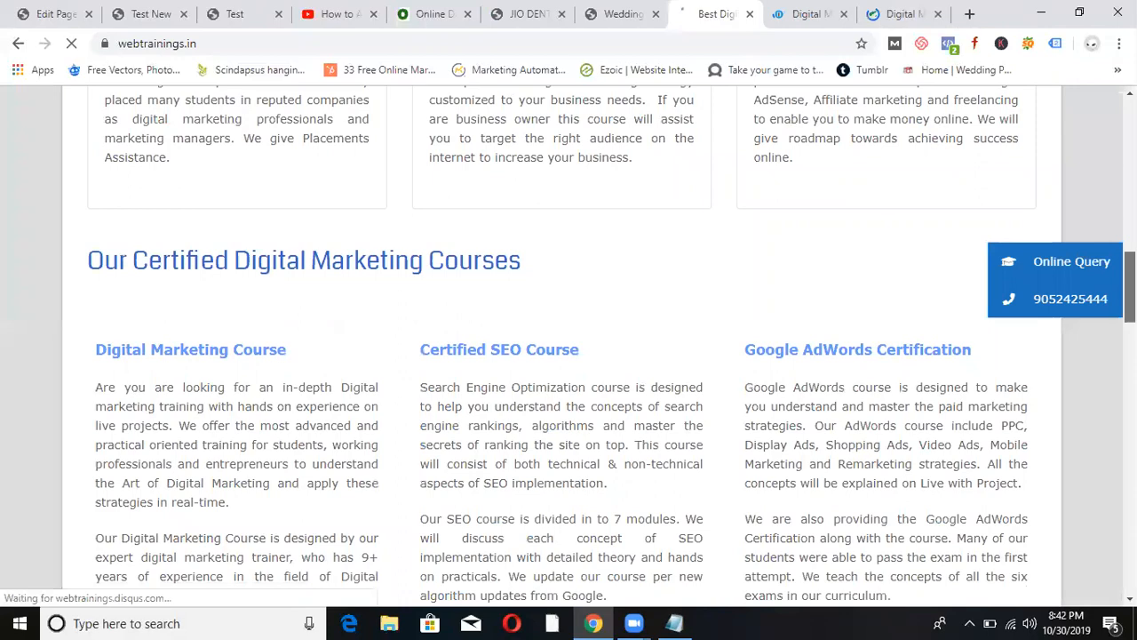
scroll(569, 346, down, 6)
scroll(569, 346, down, 5)
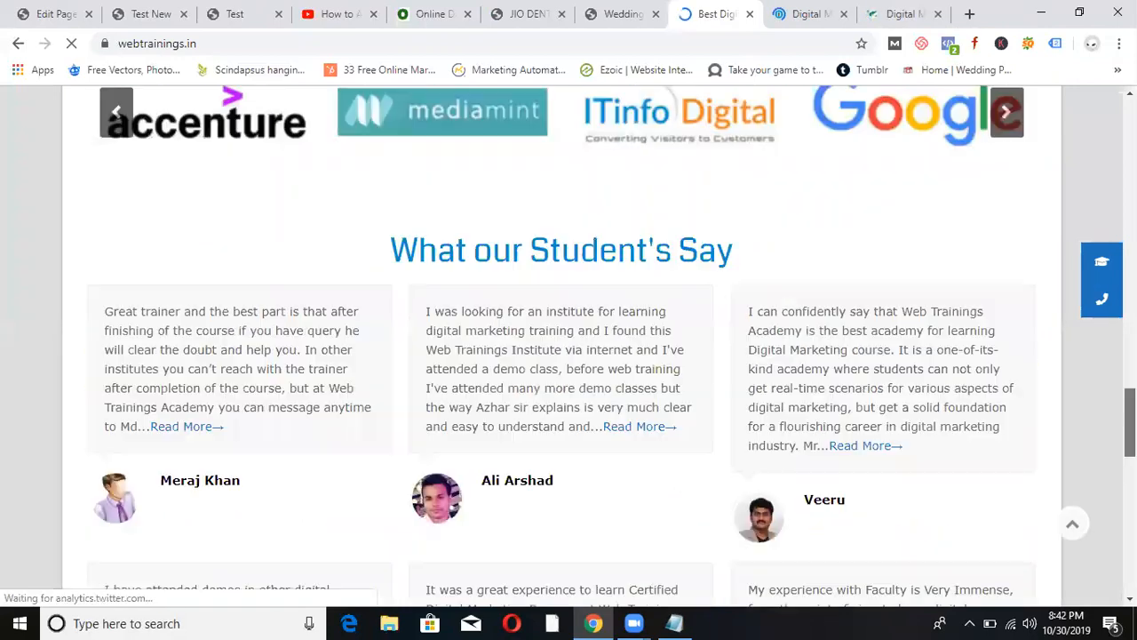
scroll(568, 347, down, 4)
scroll(568, 347, up, 20)
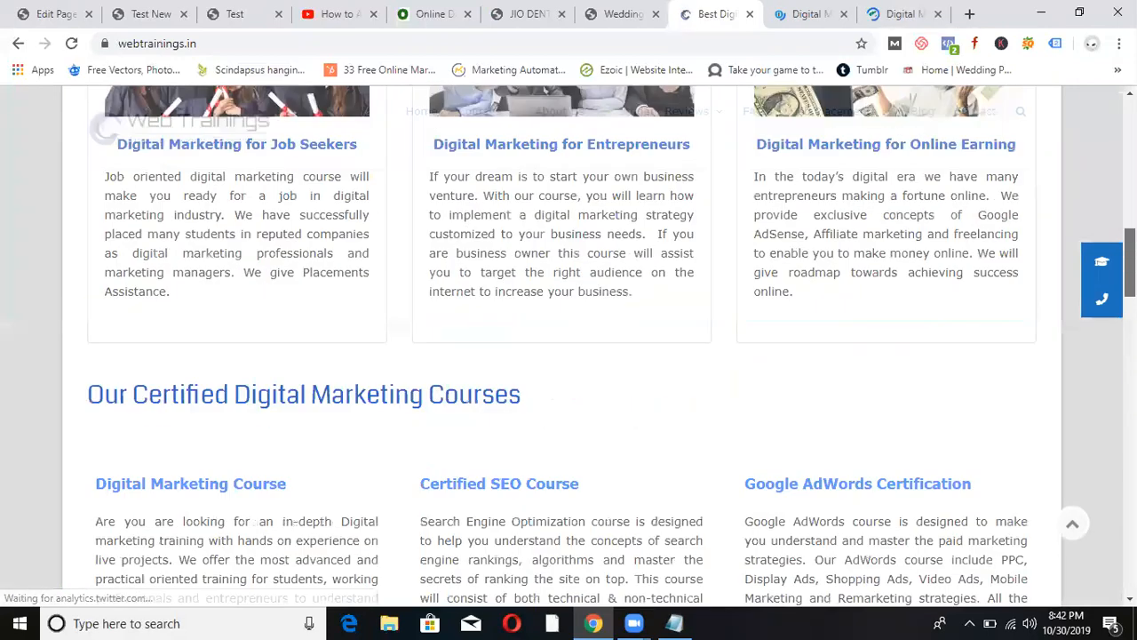
scroll(569, 346, up, 3)
Examine the Web Trainings course columns, student testimonials and syllabus download banner.
scroll(569, 347, down, 8)
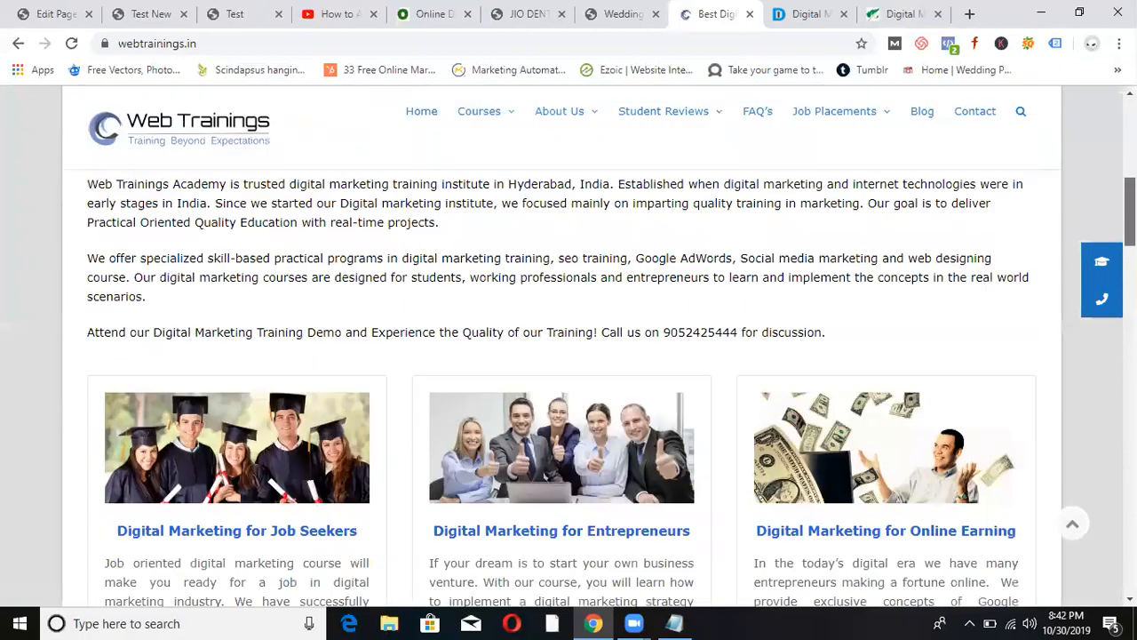
scroll(569, 347, down, 11)
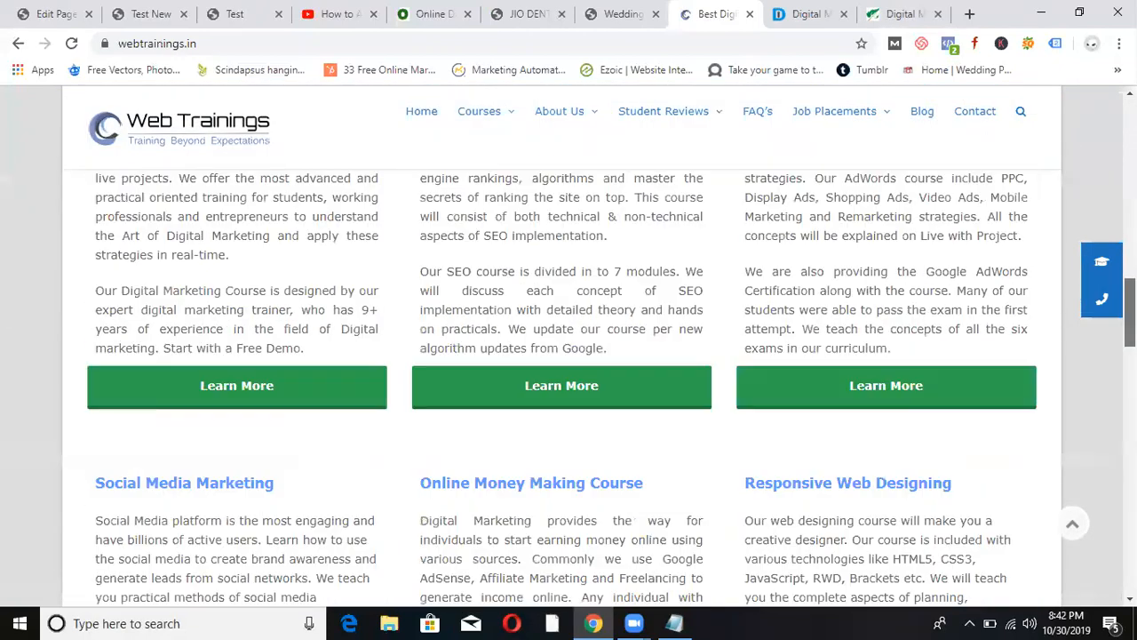
scroll(568, 346, down, 10)
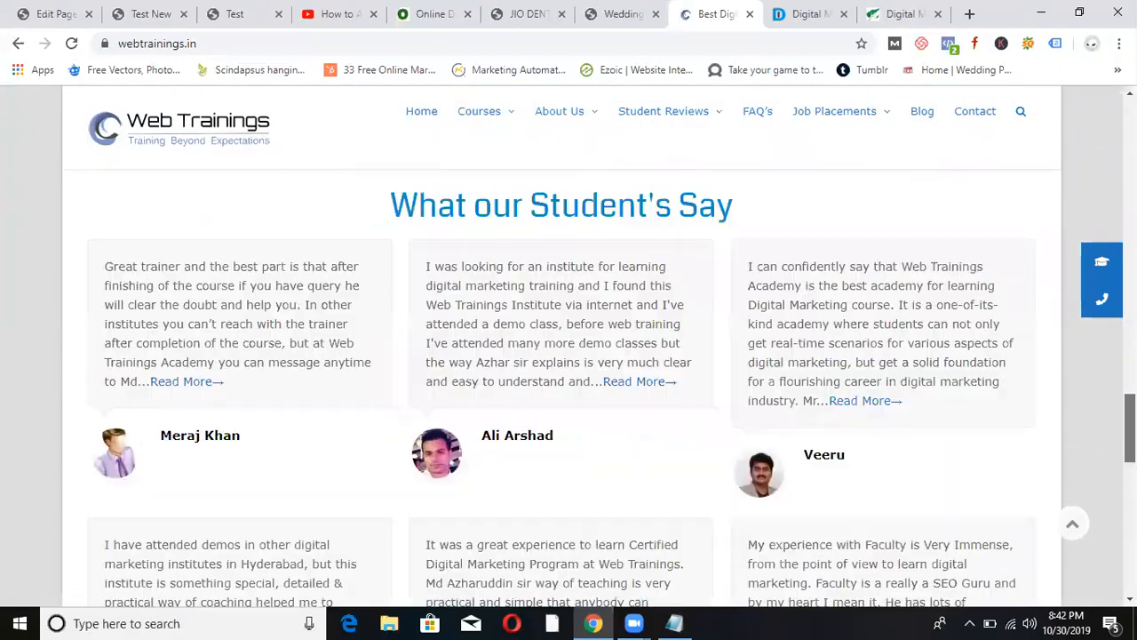
scroll(569, 347, down, 6)
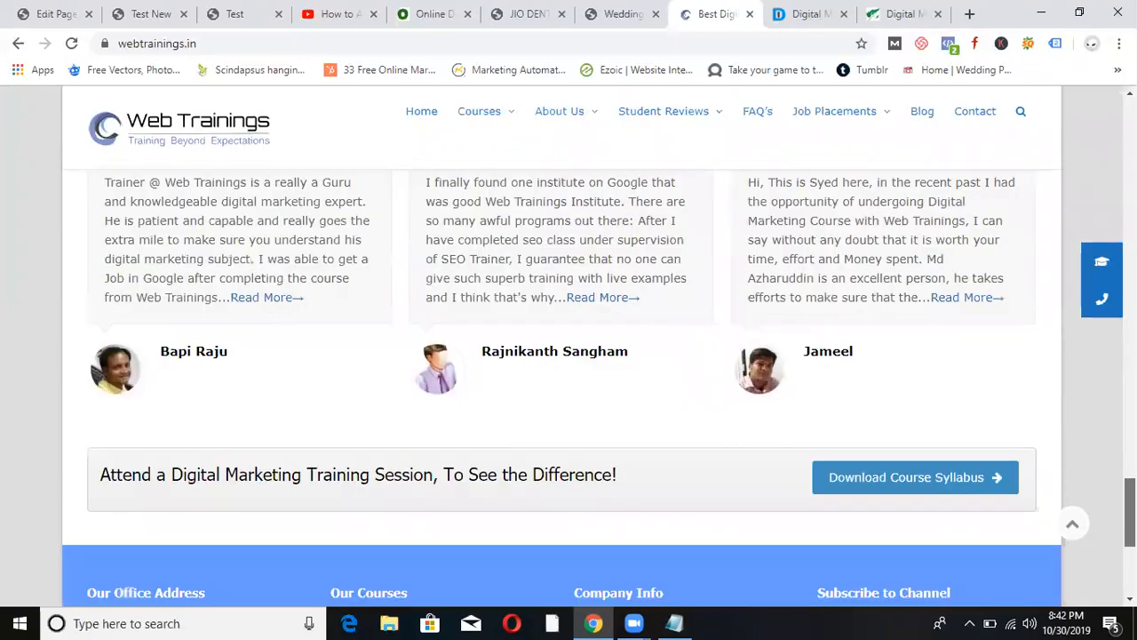
scroll(569, 346, up, 3)
scroll(569, 346, up, 3)
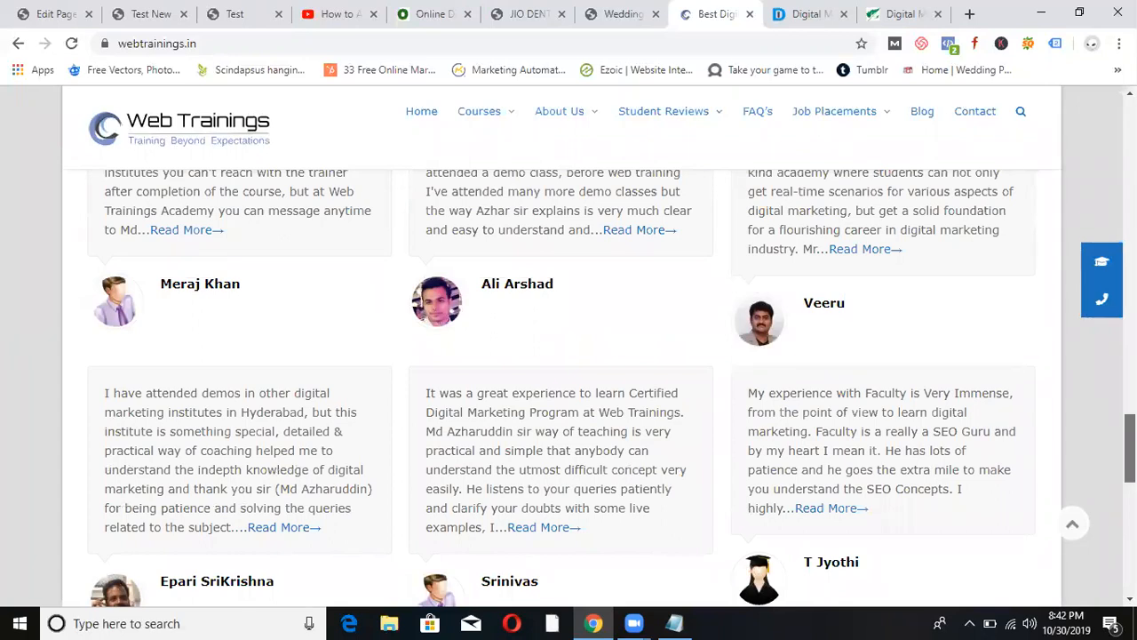
Return to the Web Trainings boxes for job seekers, entrepreneurs and online earning and examine their layout.
scroll(569, 347, up, 8)
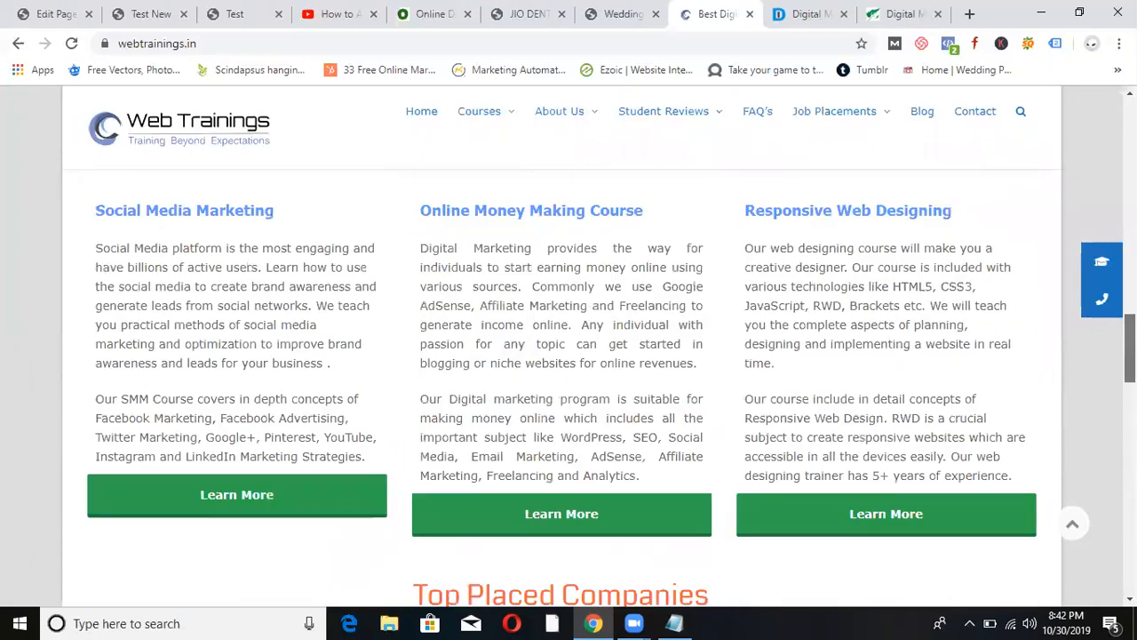
scroll(569, 347, up, 6)
scroll(568, 346, up, 3)
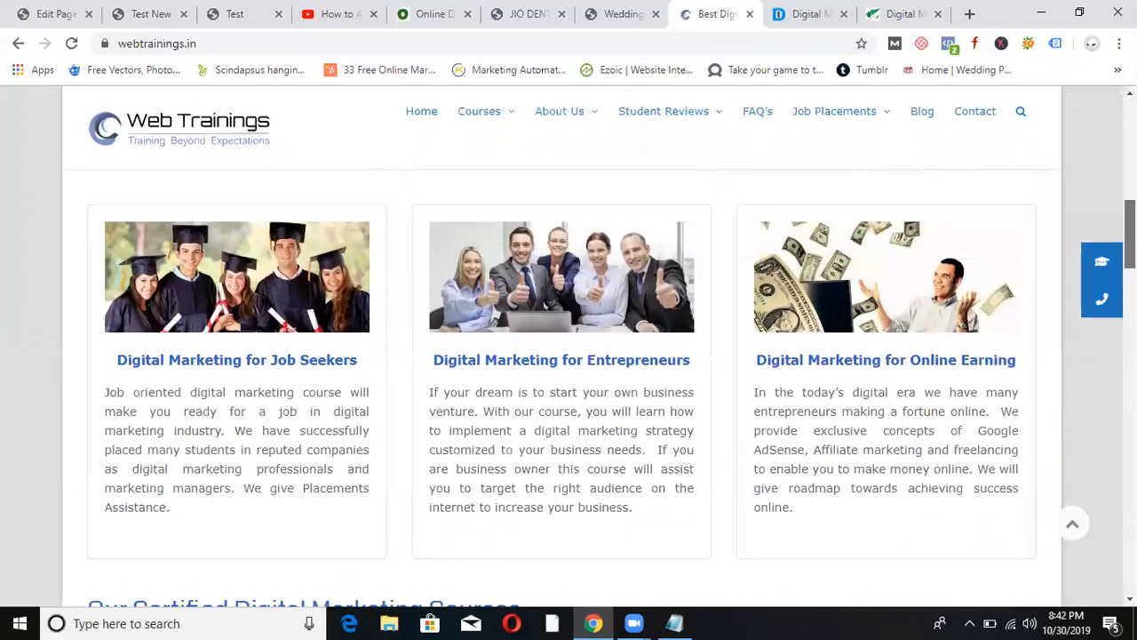
scroll(569, 347, up, 1)
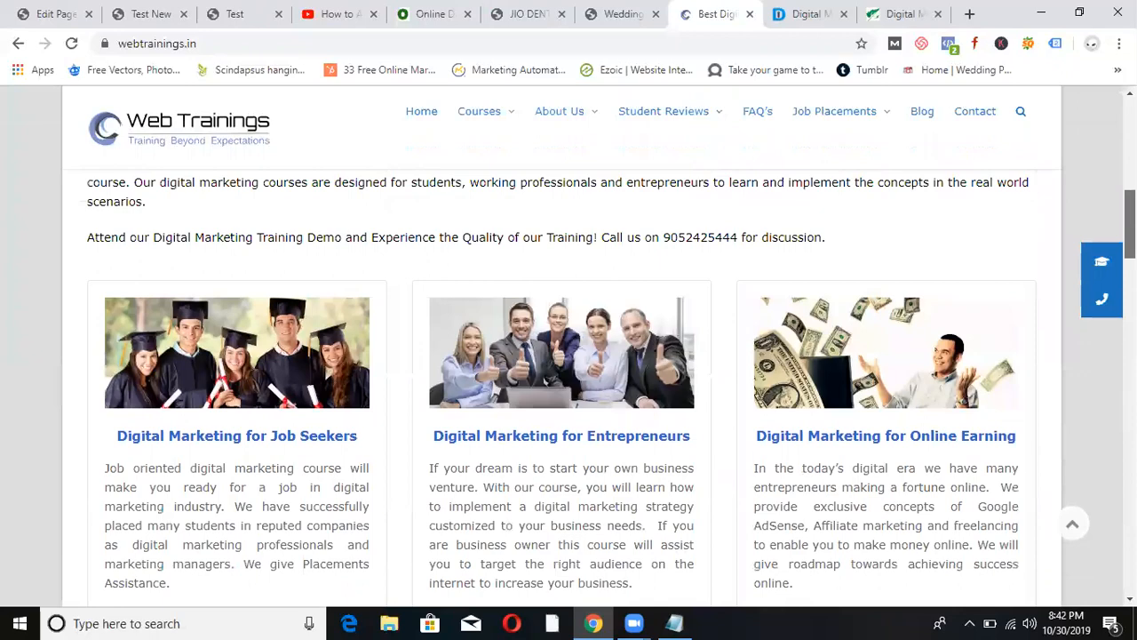
Review how Web Trainings orders its certified courses, Top Placed Companies carousel and student testimonials.
scroll(569, 355, down, 10)
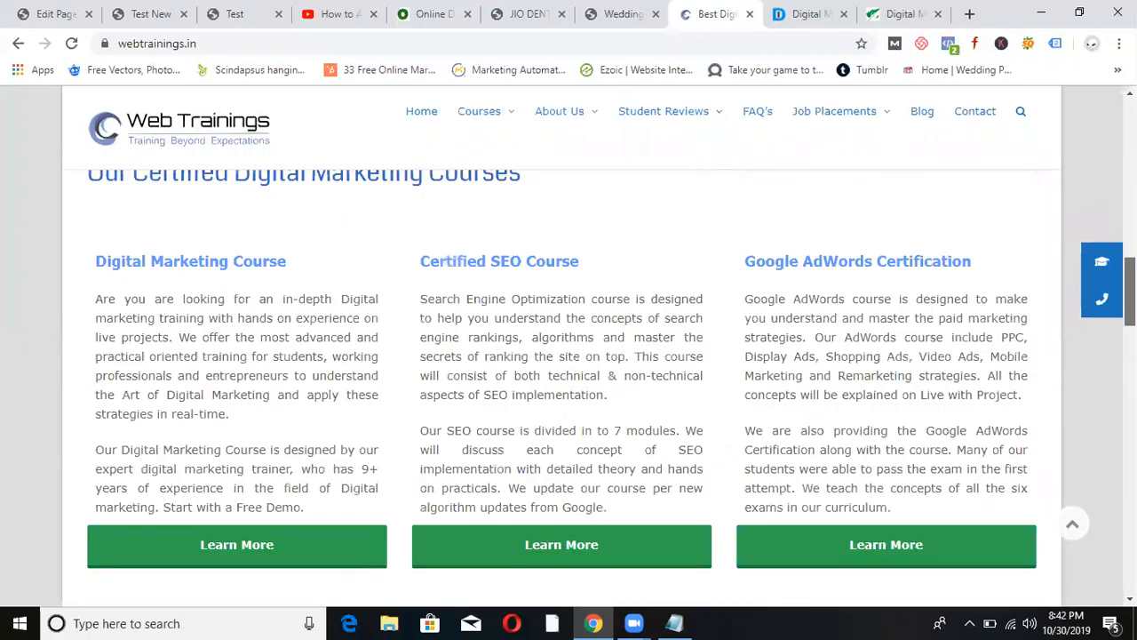
scroll(569, 356, down, 14)
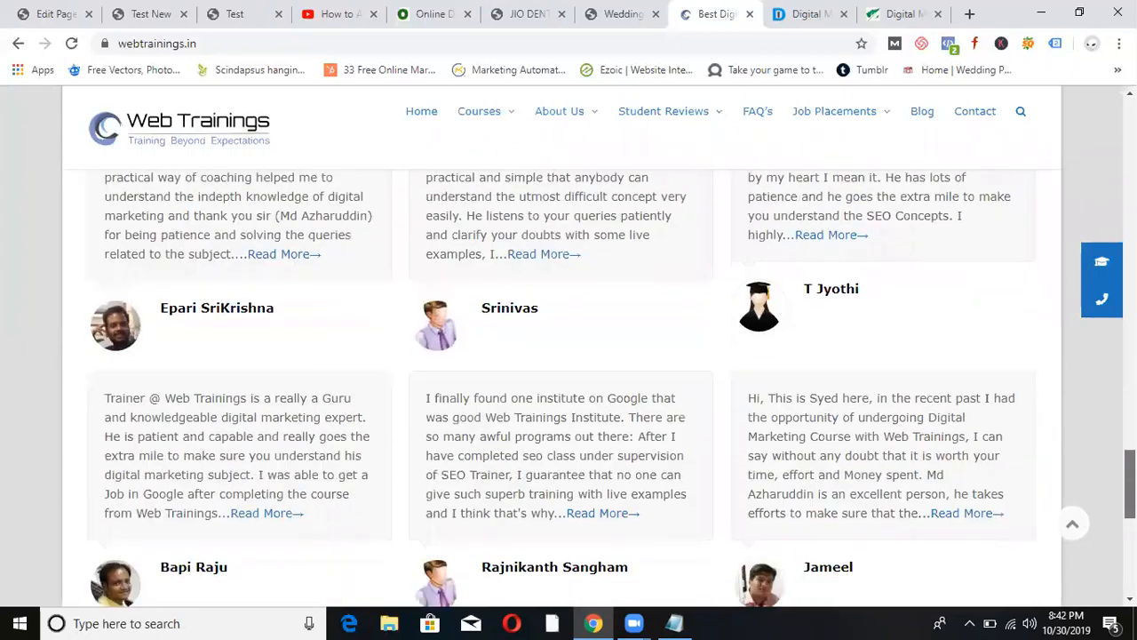
scroll(568, 356, up, 14)
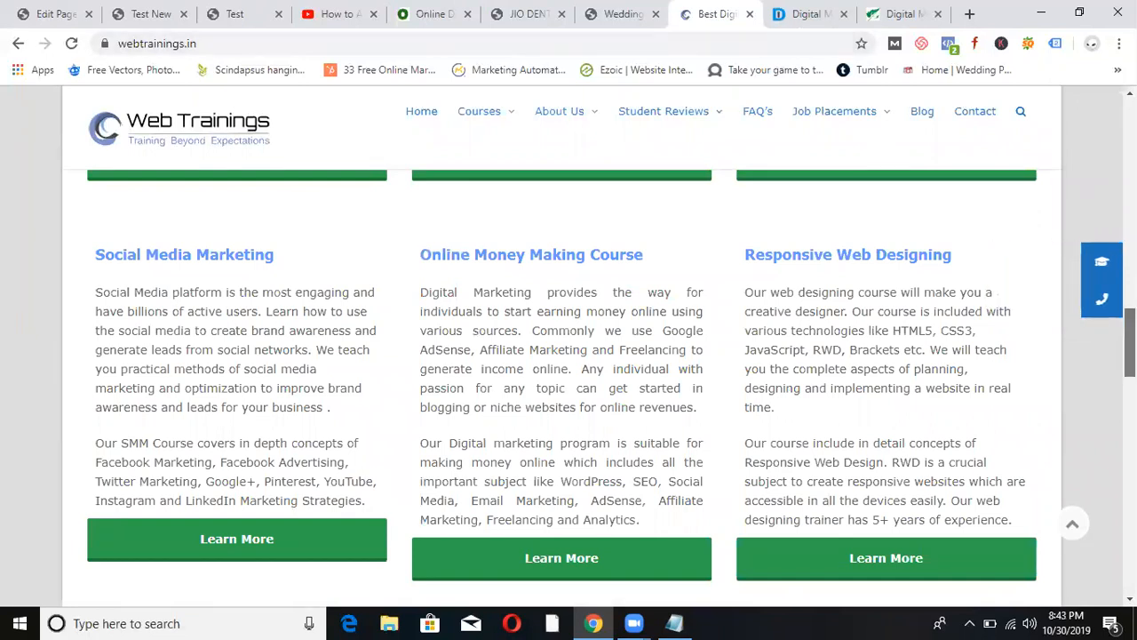
scroll(569, 356, down, 1)
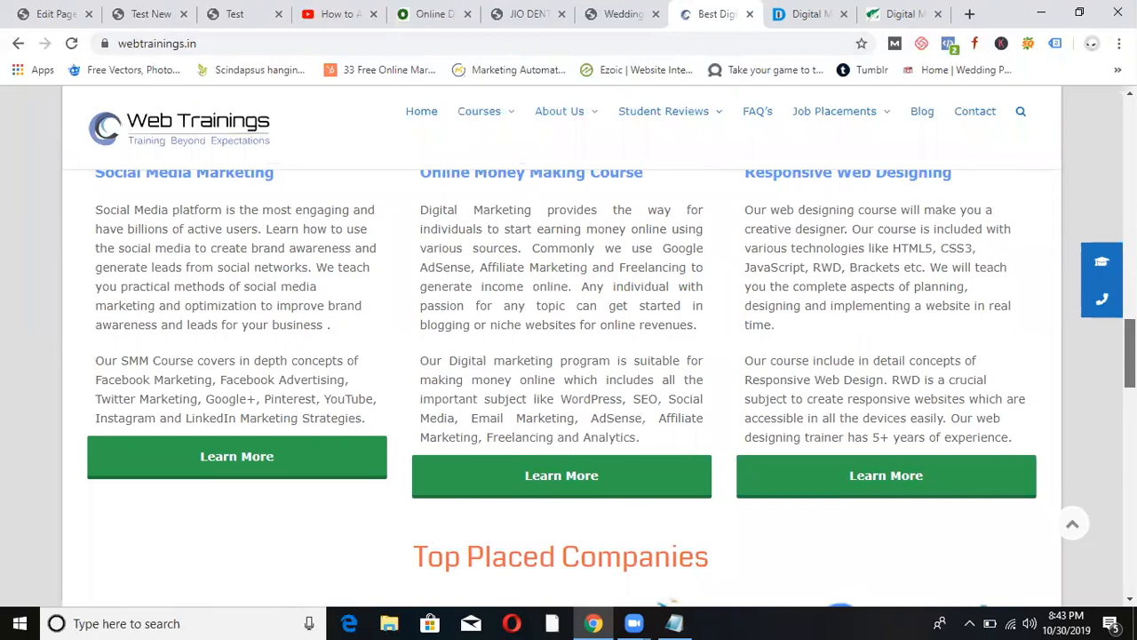
scroll(568, 355, down, 4)
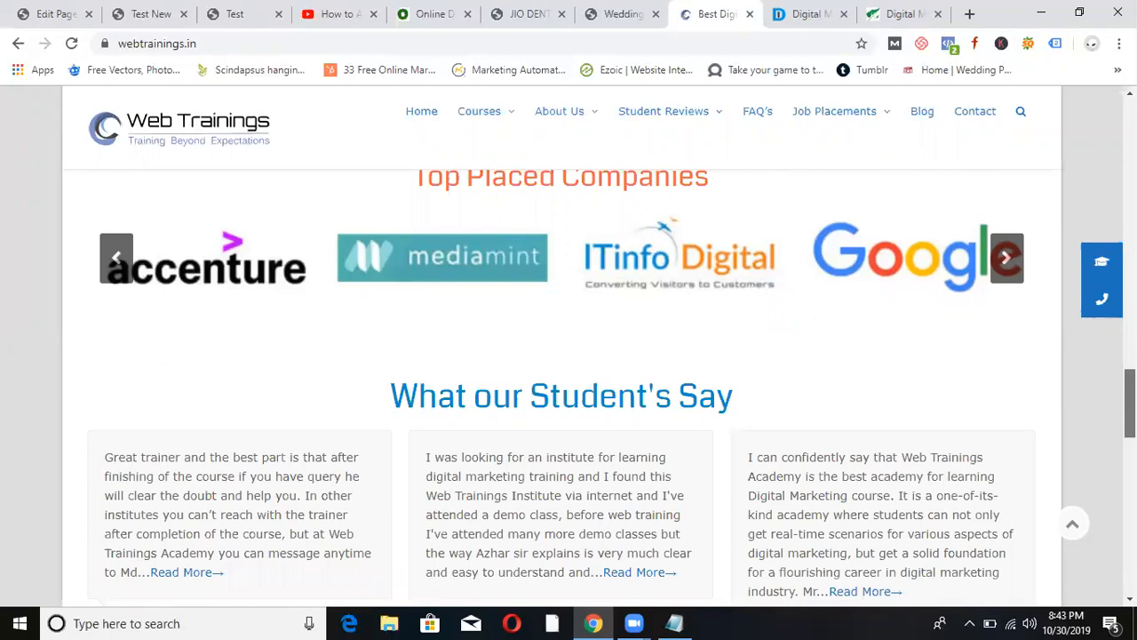
scroll(569, 388, down, 5)
drag(1130, 461, 1130, 275)
Review the Digital Nest home page from the banner through 360° Services and course reviews to the trainees' company logos.
click(809, 14)
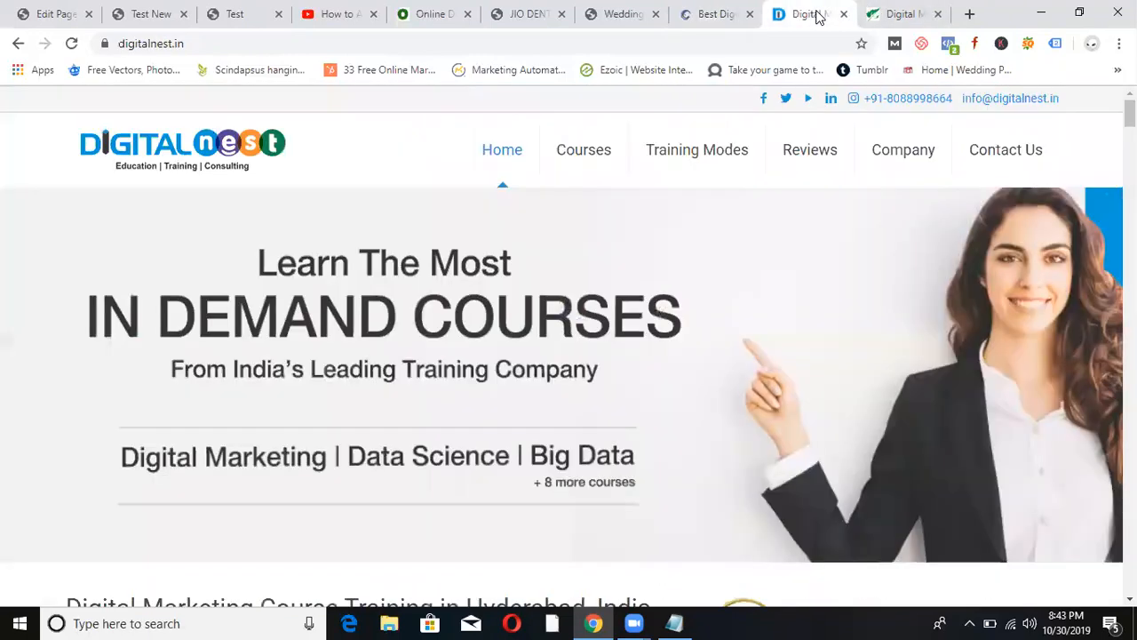
scroll(569, 356, down, 10)
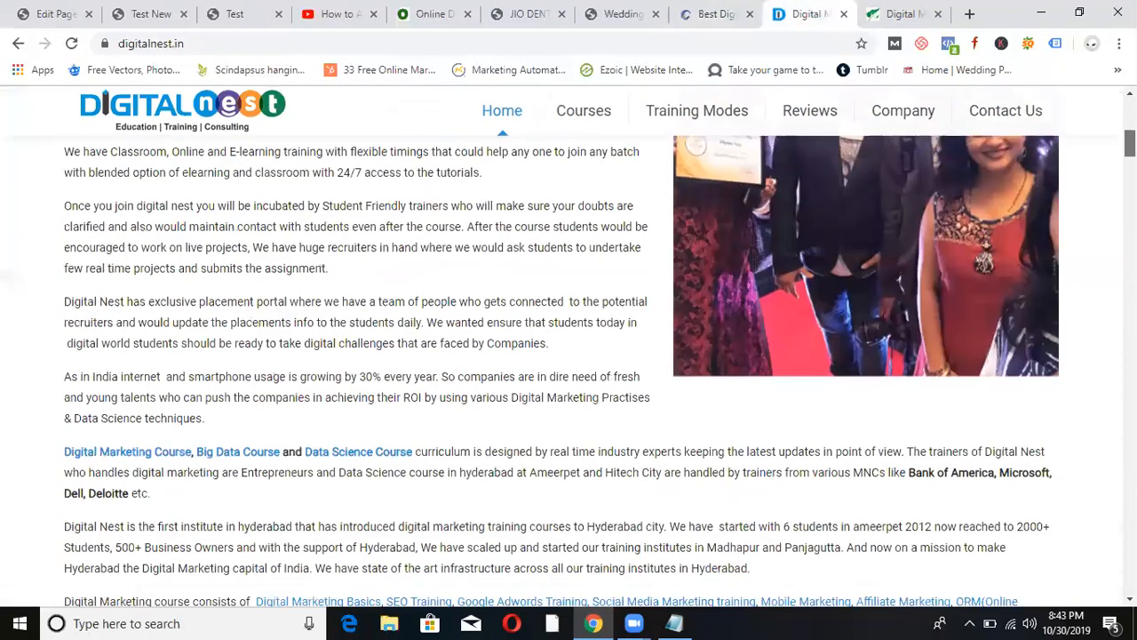
scroll(569, 355, down, 20)
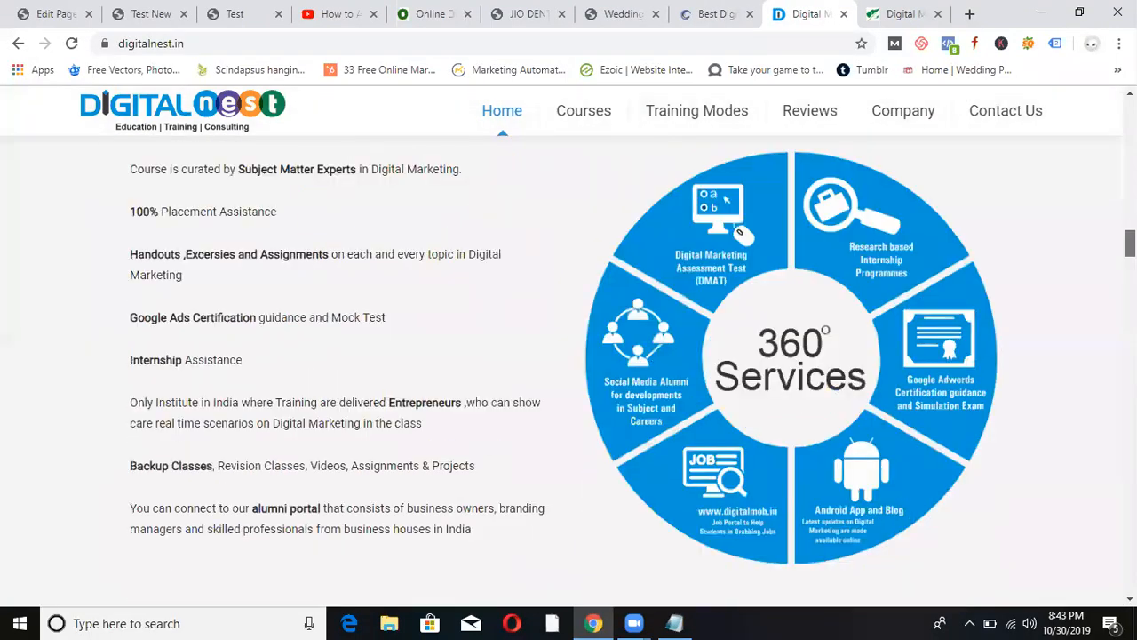
scroll(569, 355, down, 15)
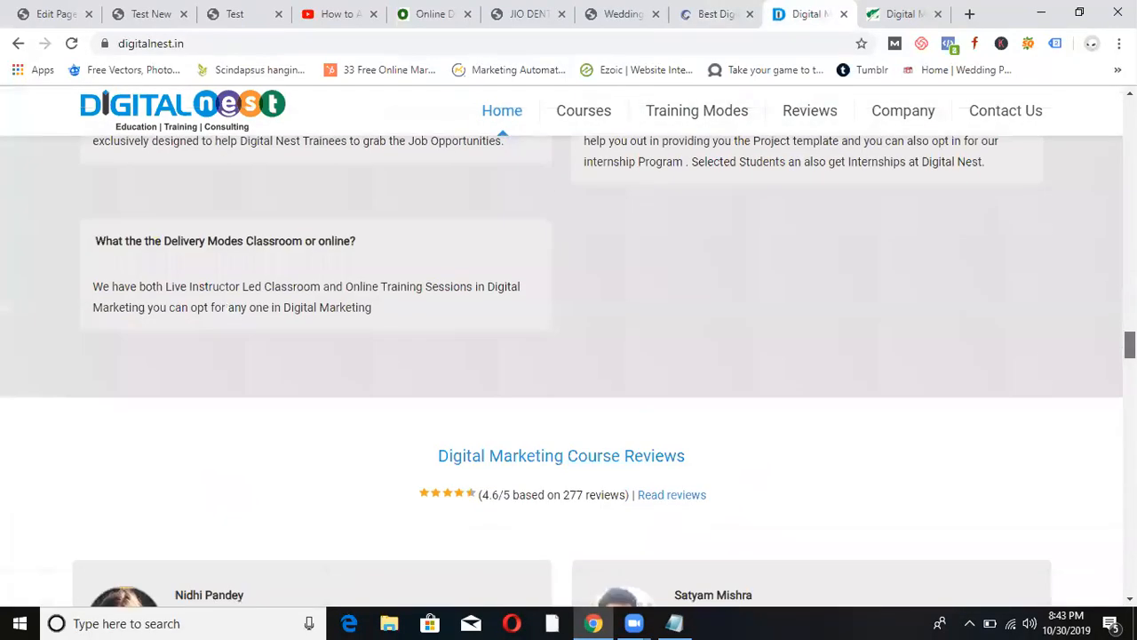
scroll(569, 356, down, 15)
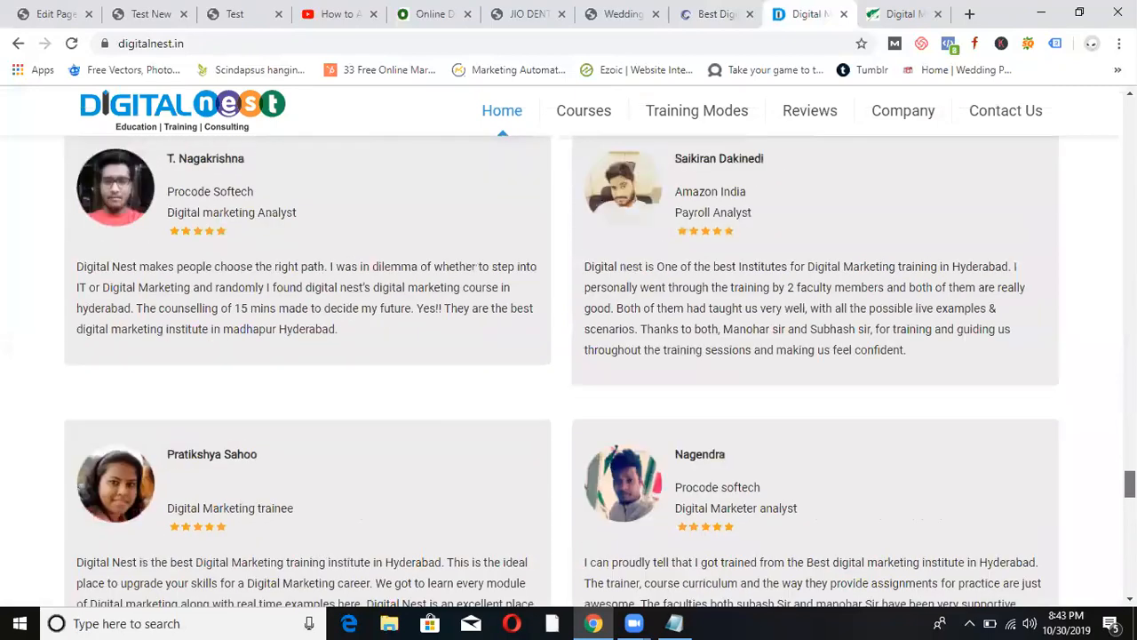
scroll(569, 355, down, 4)
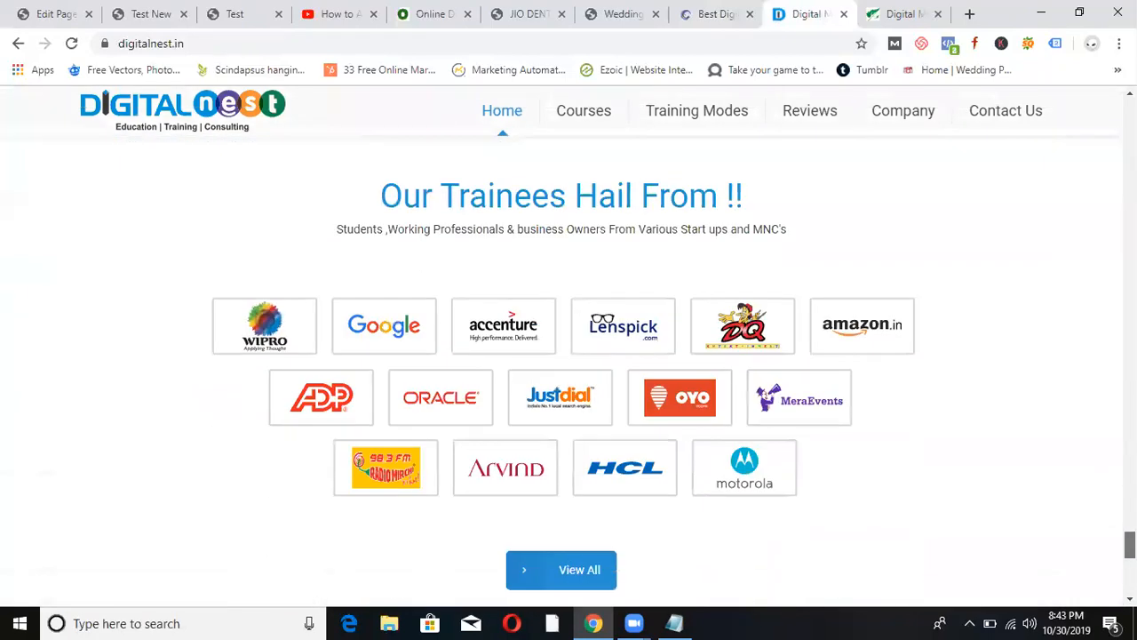
Look back over Digital Nest's course questions, introduction text and embedded demo and review videos.
scroll(569, 355, up, 15)
scroll(569, 356, up, 20)
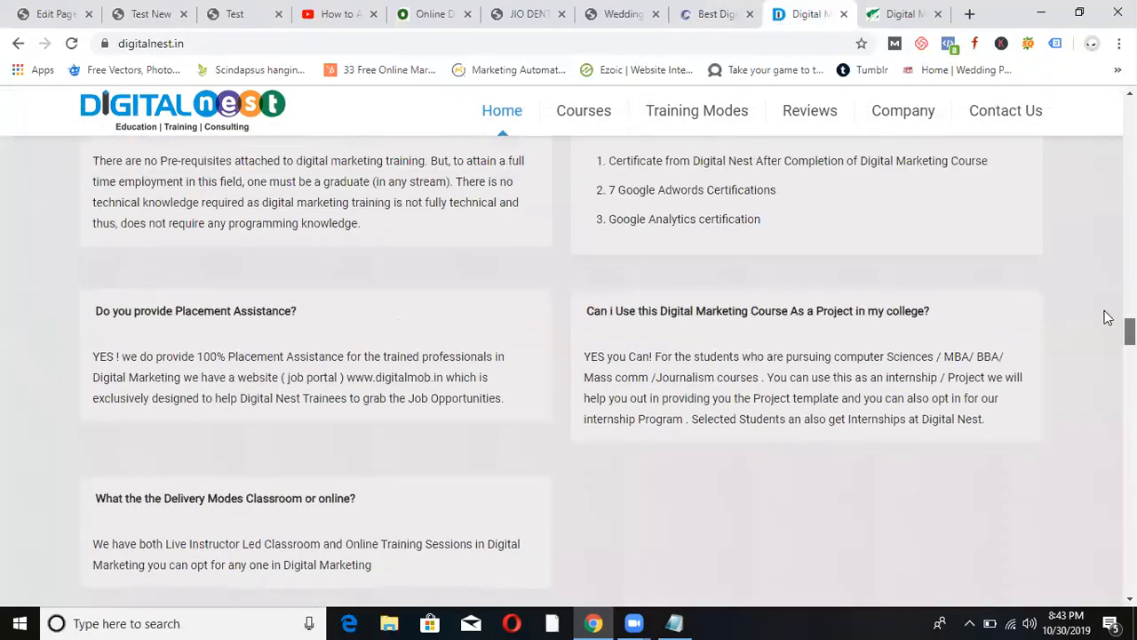
scroll(569, 356, up, 15)
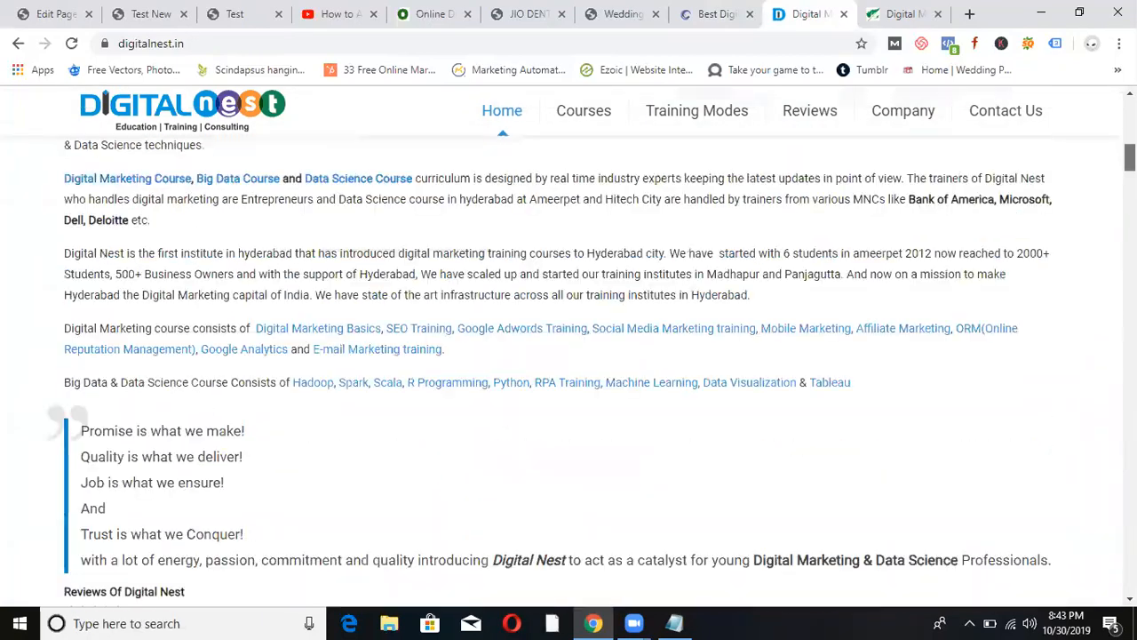
scroll(568, 355, down, 8)
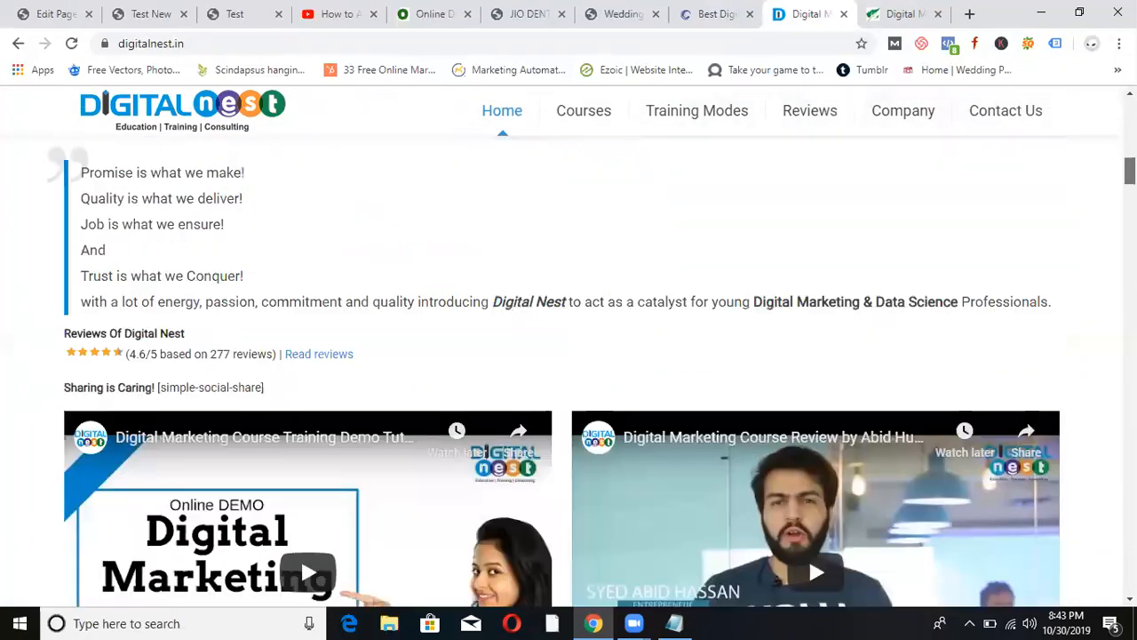
Switch to the DSIM site and review its home page from the banner through Masters in Digital Marketing to the learn-from-experts section.
click(897, 11)
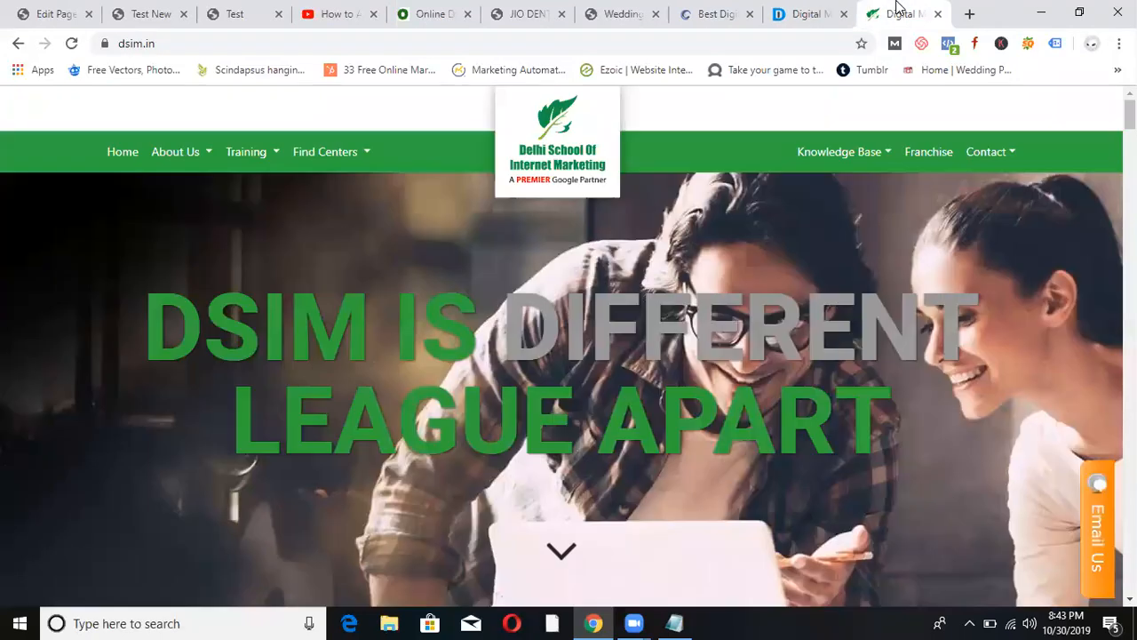
scroll(569, 356, down, 15)
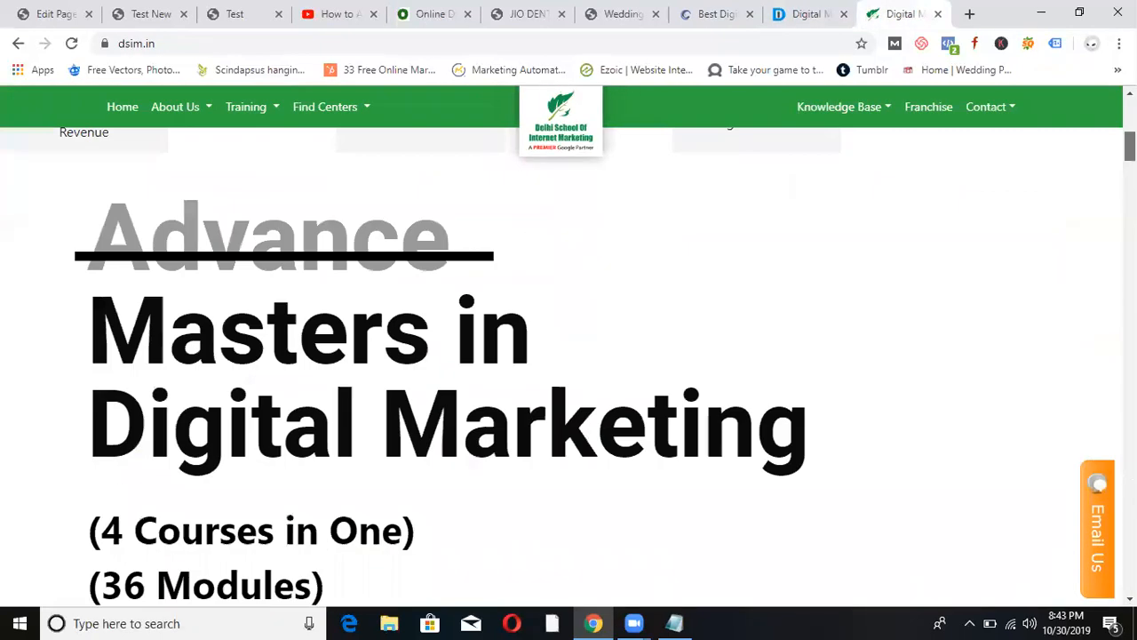
scroll(569, 356, down, 10)
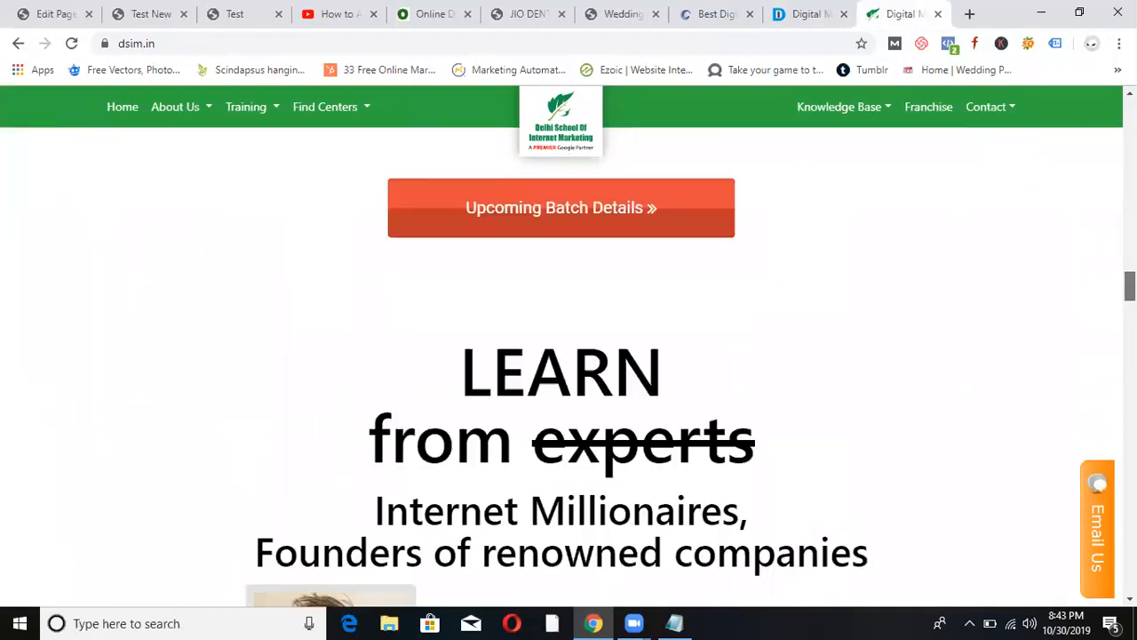
scroll(568, 355, up, 3)
scroll(569, 356, up, 20)
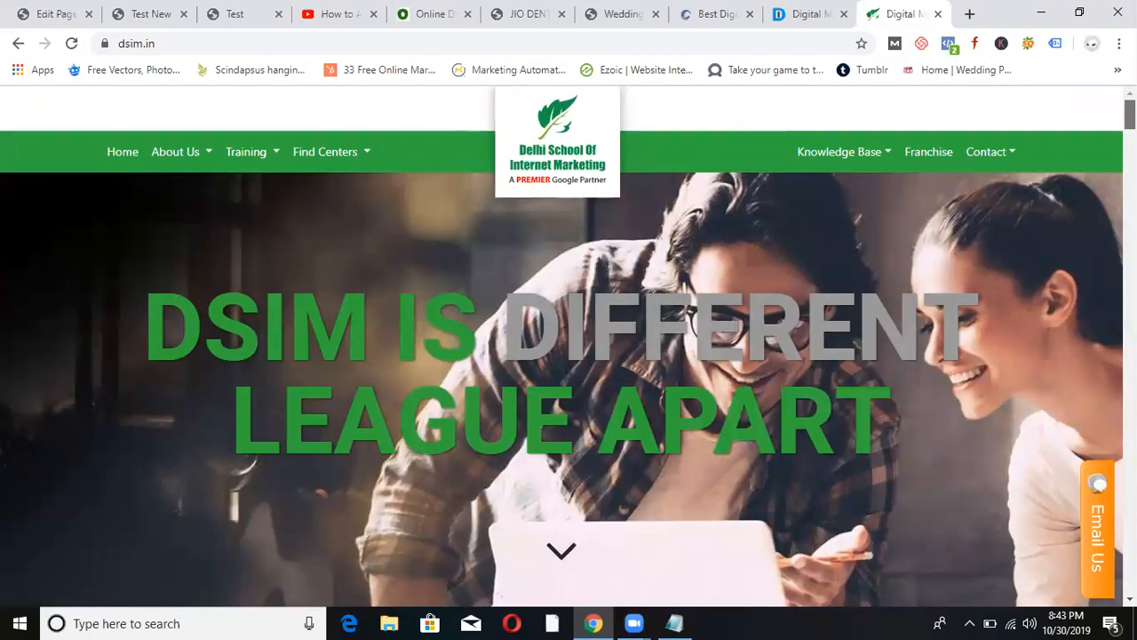
Examine DSIM's demo signup form and its tools, certifications and job placement boxes, then dismiss the Hold On popup.
scroll(568, 355, down, 15)
scroll(569, 356, down, 20)
scroll(569, 355, down, 20)
scroll(569, 356, up, 20)
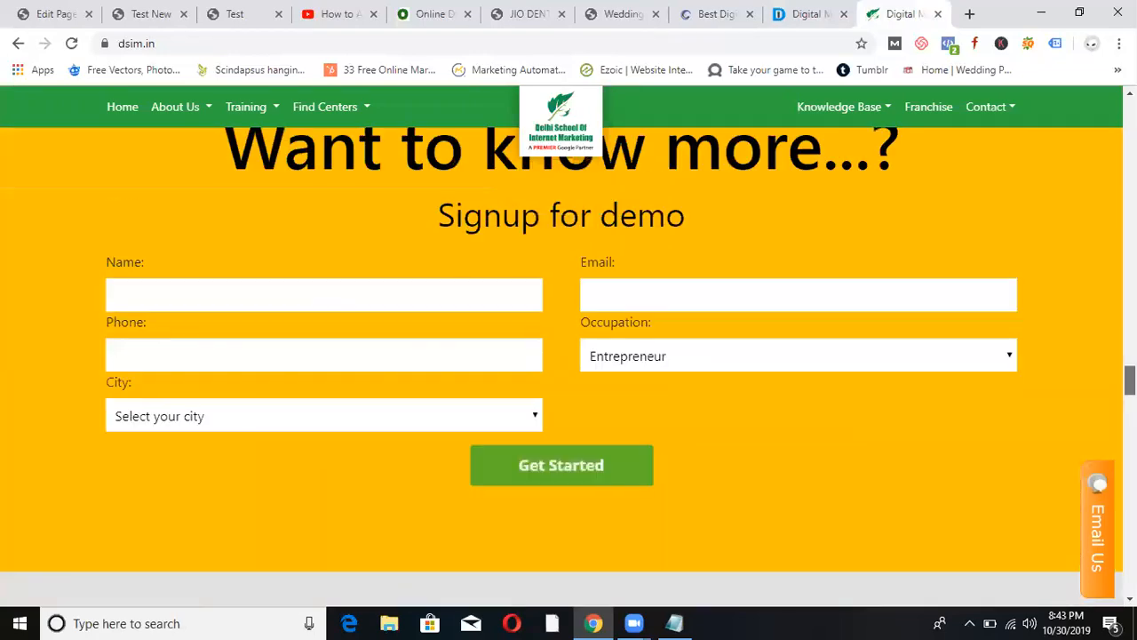
scroll(568, 355, up, 20)
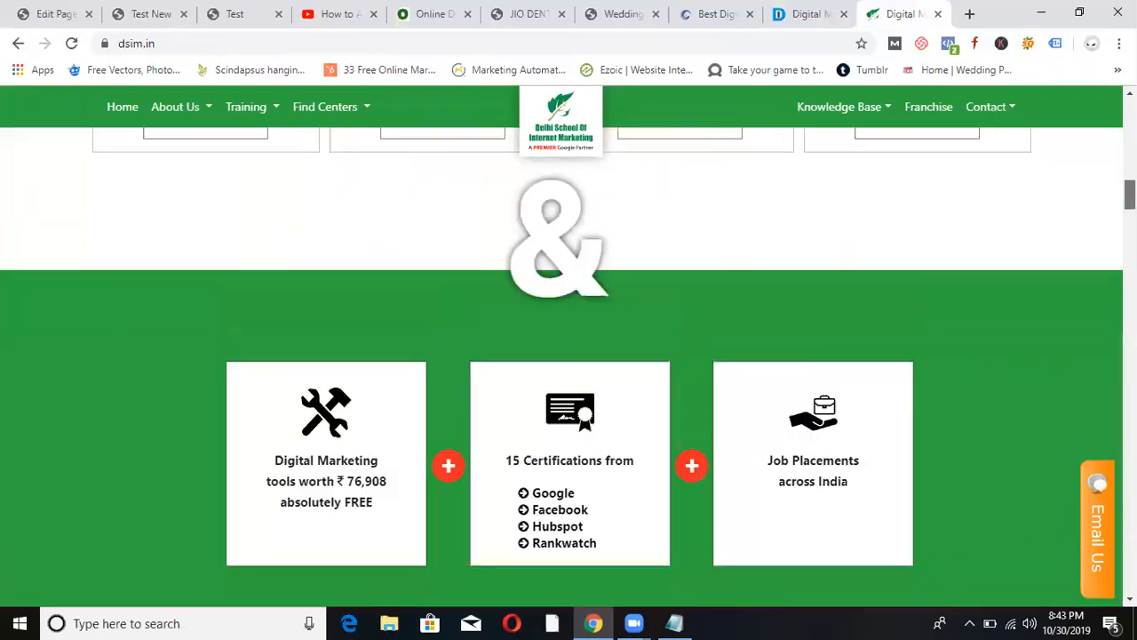
scroll(569, 356, up, 20)
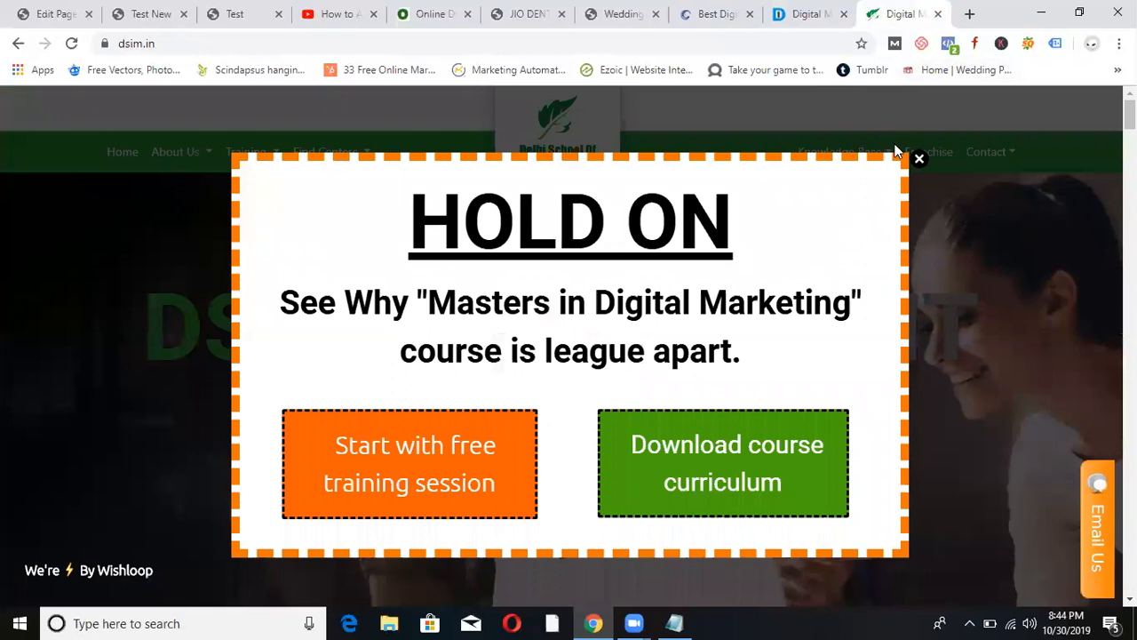
click(920, 160)
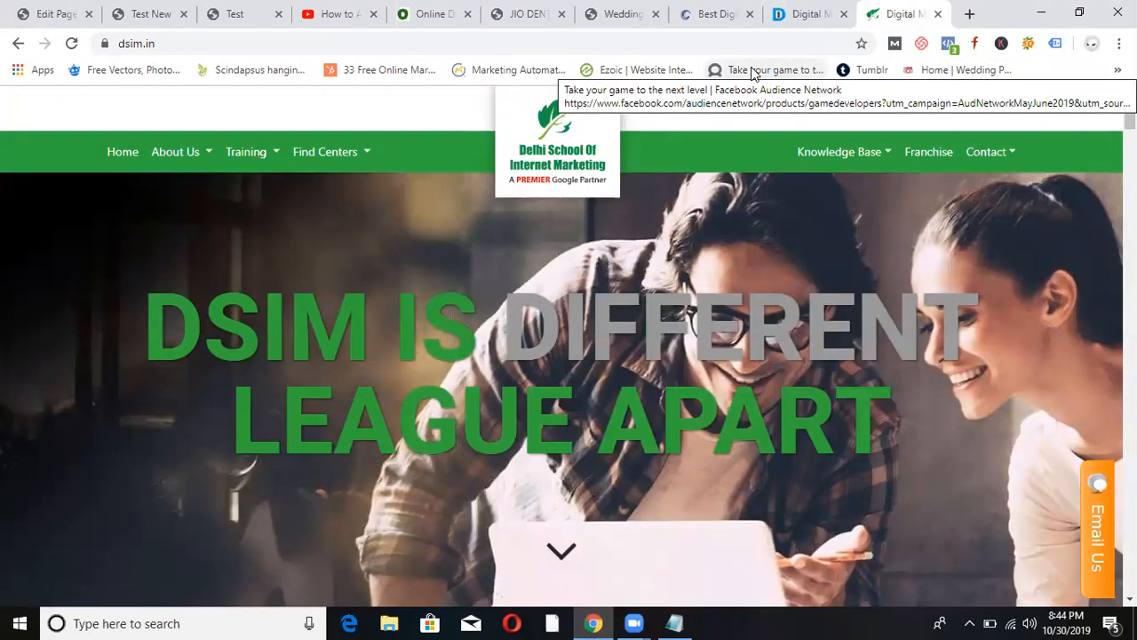
Review the Web Trainings home page again, from the classroom banner and welcome text through the certified courses to Top Placed Companies.
click(727, 14)
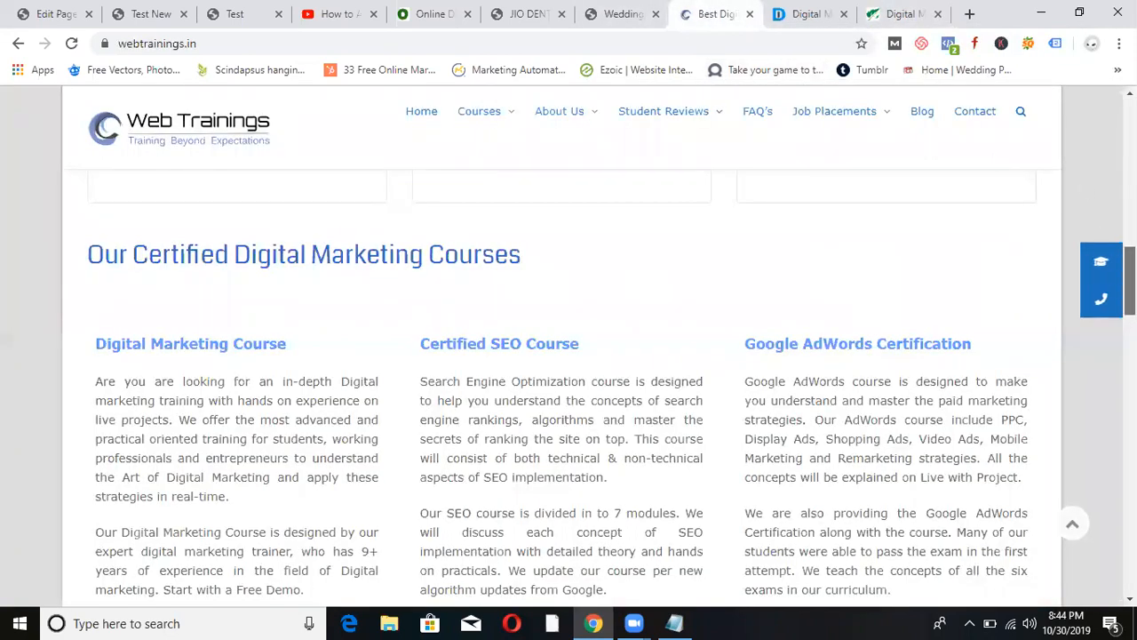
scroll(1130, 276, up, 5)
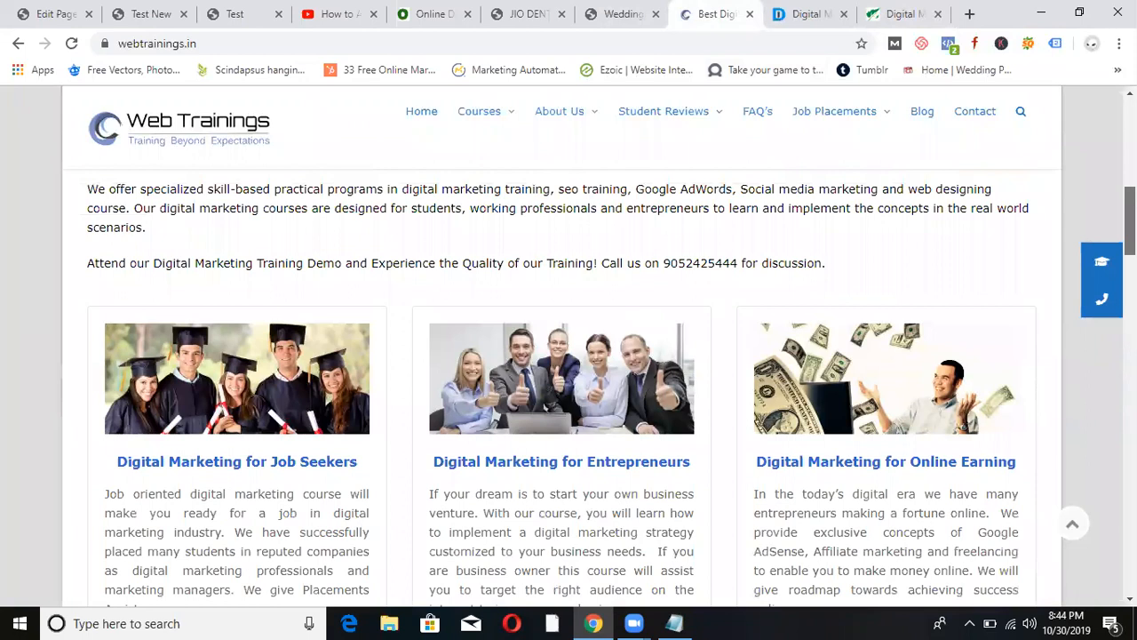
scroll(569, 356, up, 3)
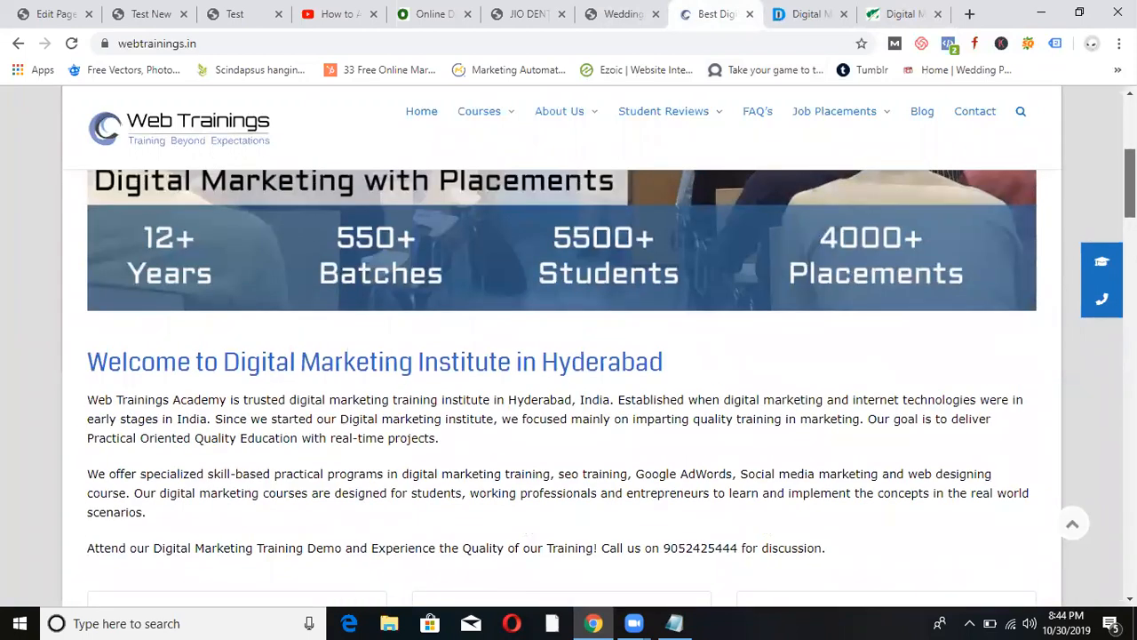
scroll(569, 355, up, 4)
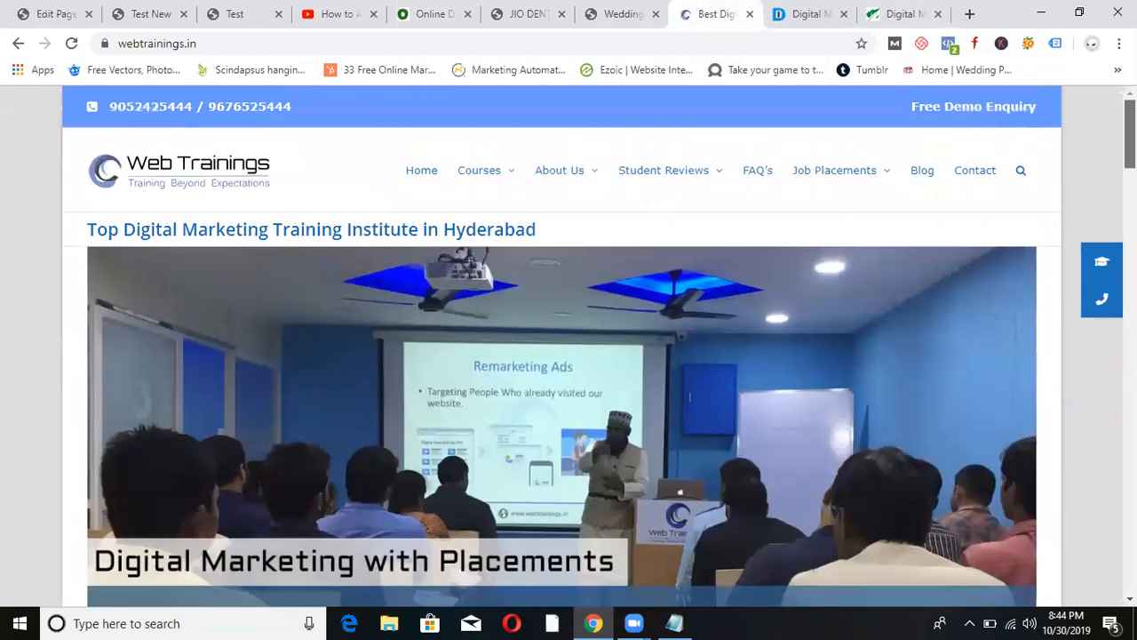
scroll(569, 356, down, 9)
scroll(569, 356, down, 3)
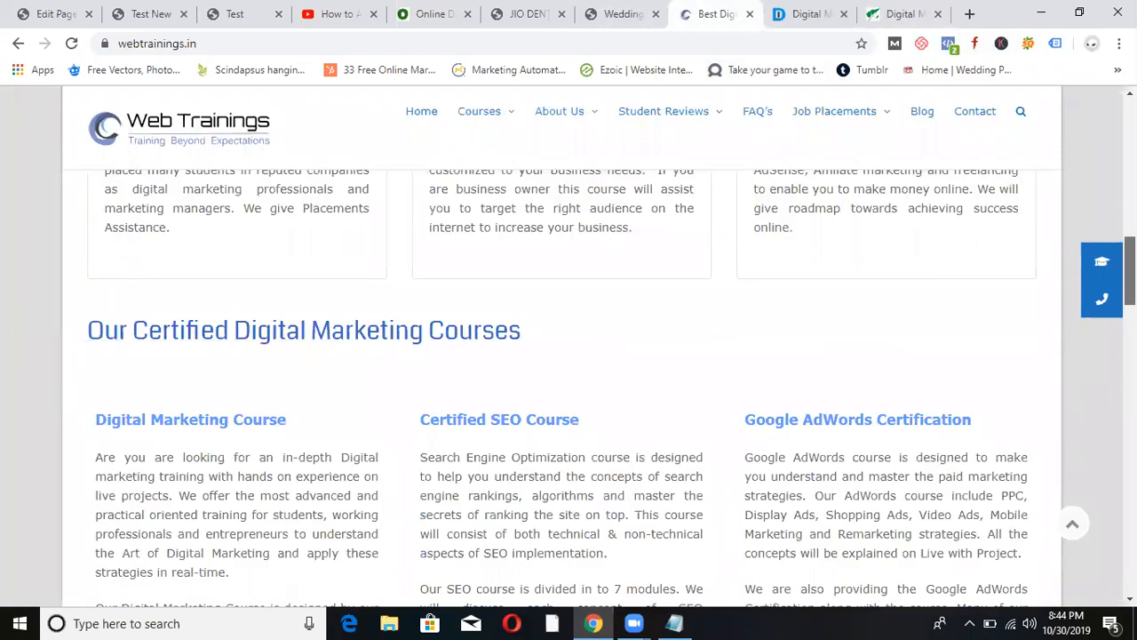
scroll(569, 356, down, 12)
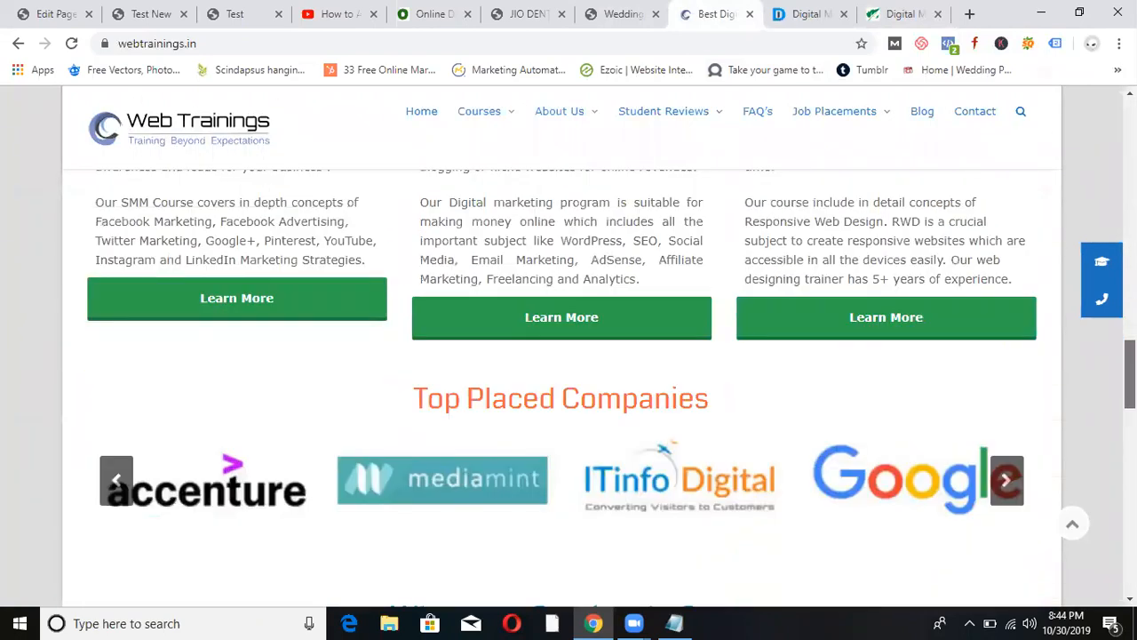
scroll(569, 356, up, 6)
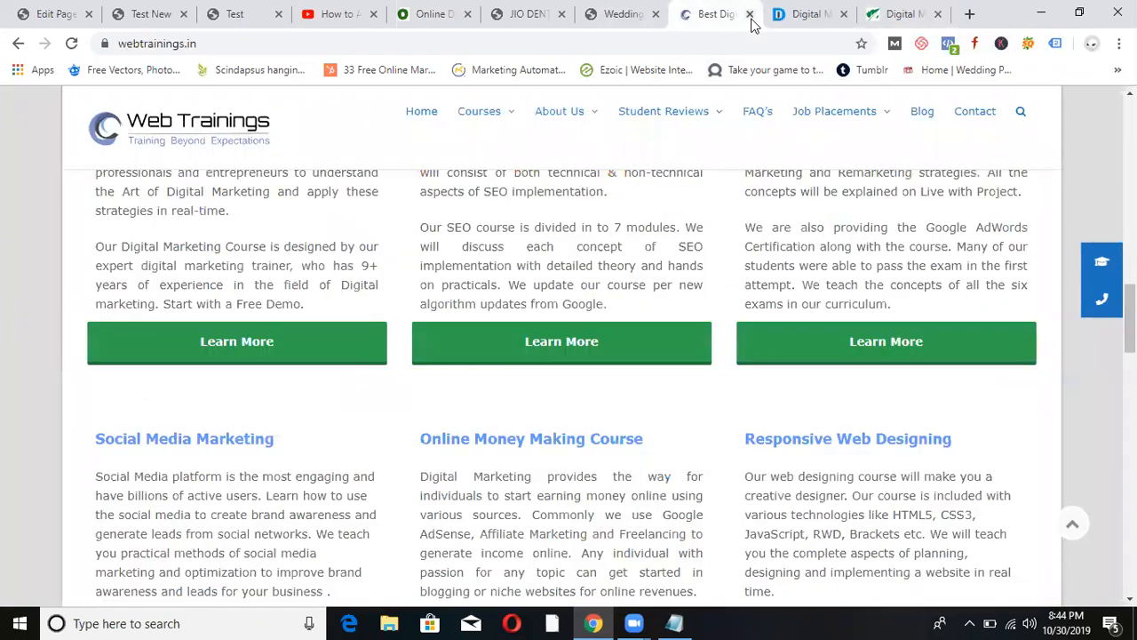
Compare the Digital Nest home page's introduction, 360° Services graphic and digital marketing training FAQs.
click(807, 14)
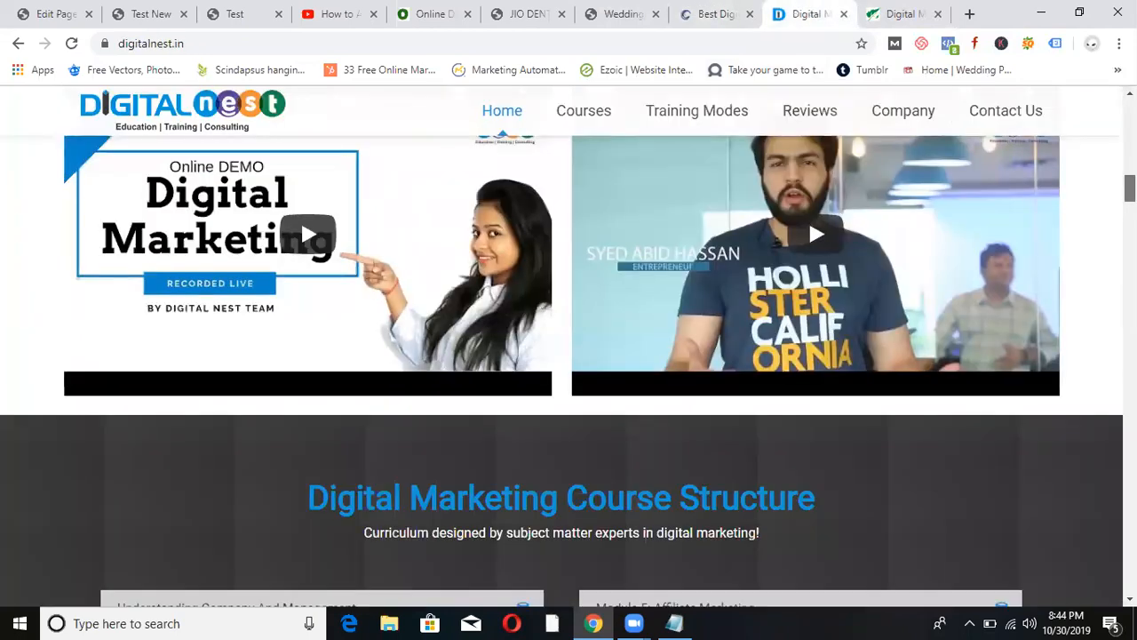
scroll(569, 356, up, 12)
scroll(569, 355, down, 6)
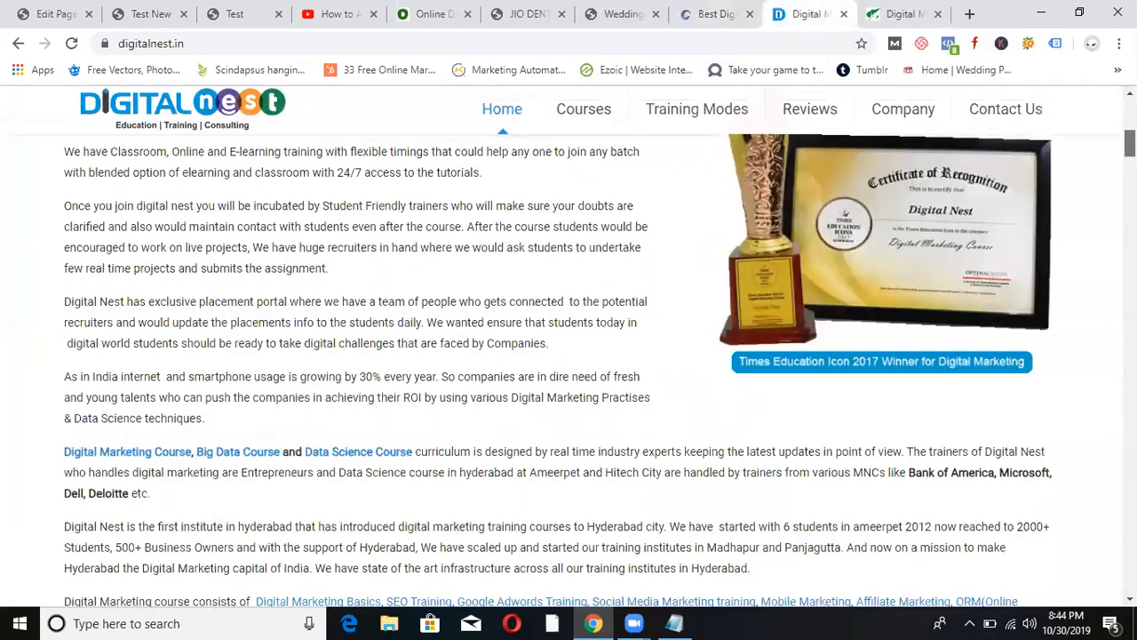
scroll(568, 355, down, 15)
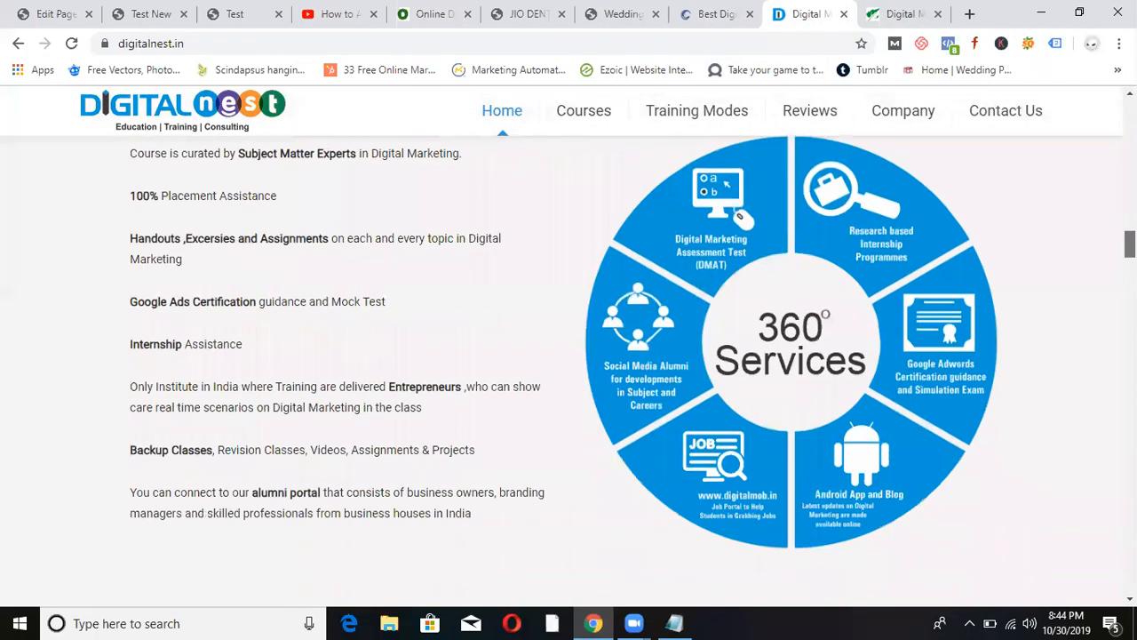
scroll(569, 356, down, 10)
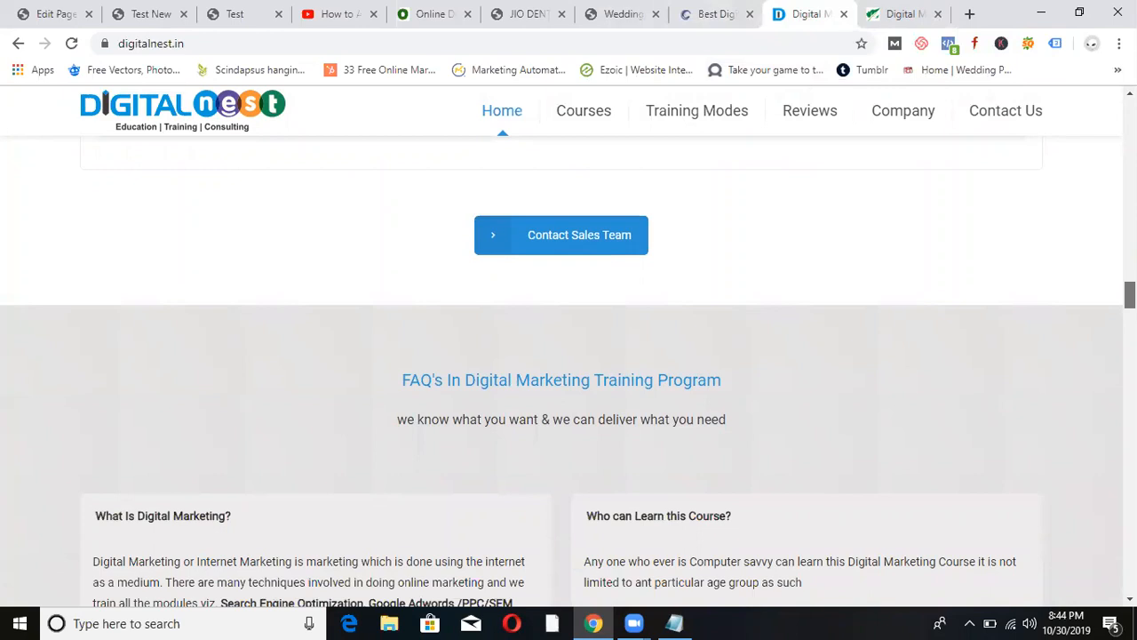
scroll(569, 355, down, 8)
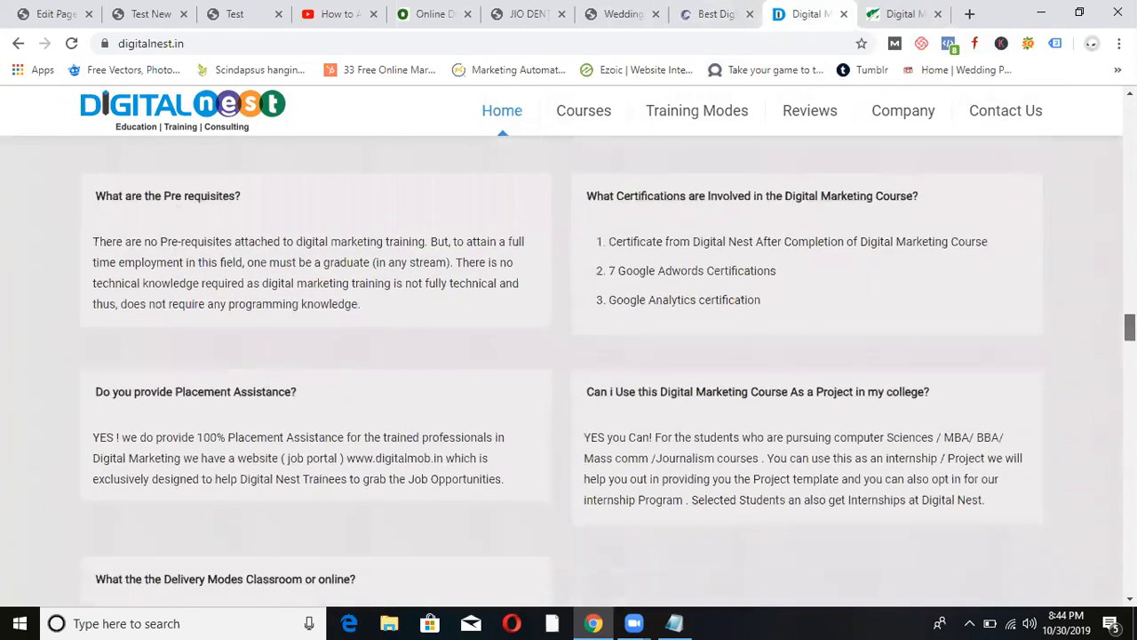
scroll(568, 355, up, 18)
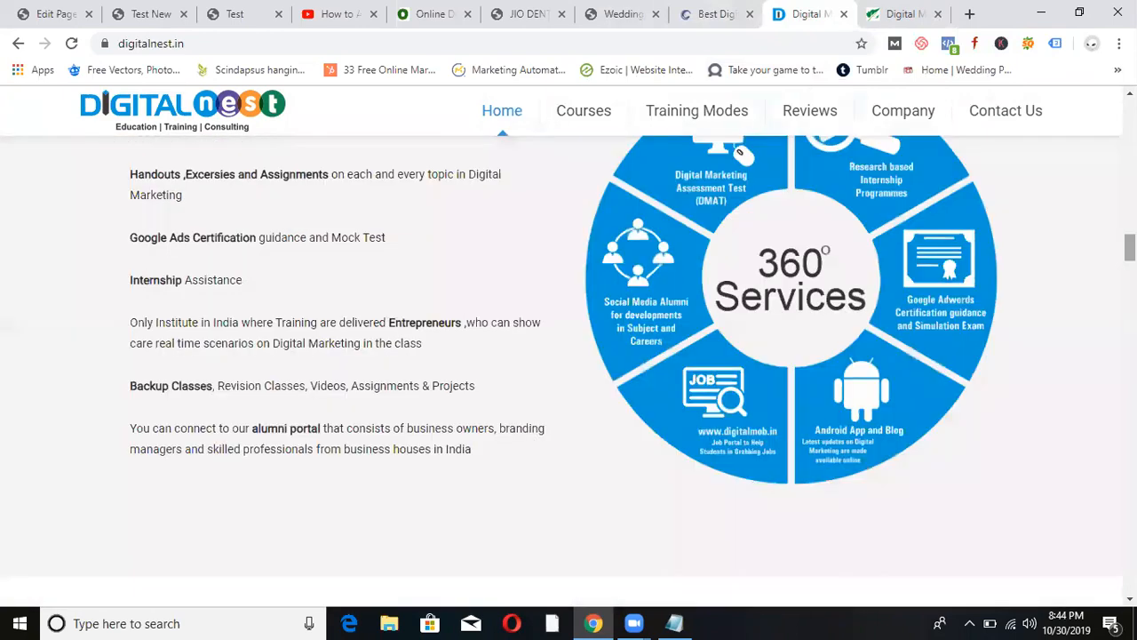
Go back to DSIM and examine its language choices, trainer profiles, Success Stories, tutorial links and banner counters.
click(879, 12)
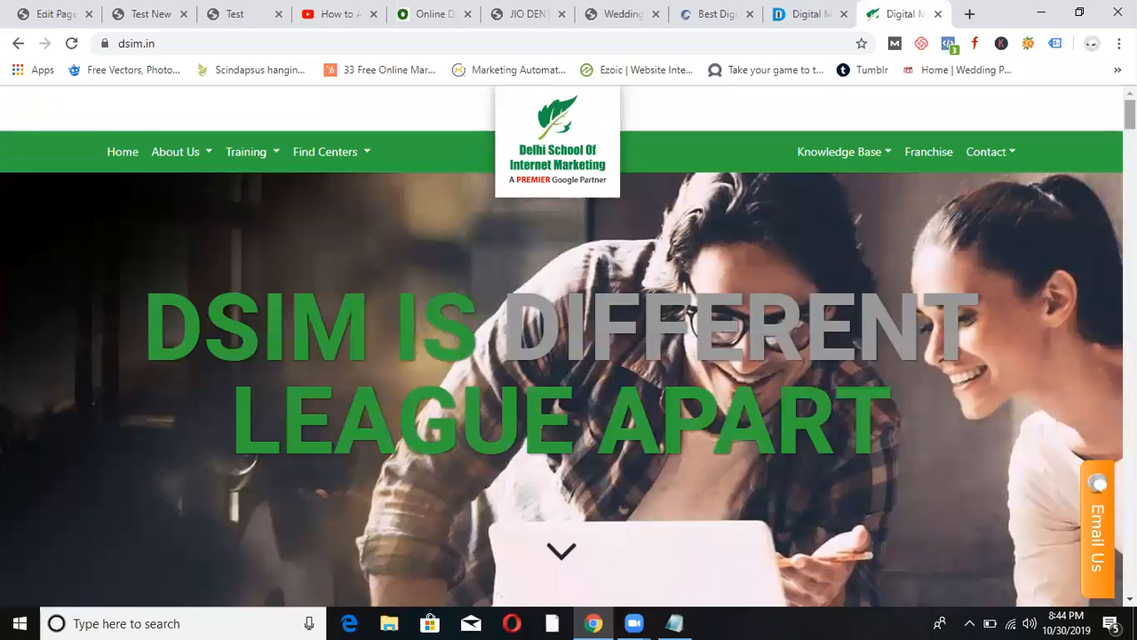
scroll(568, 355, down, 15)
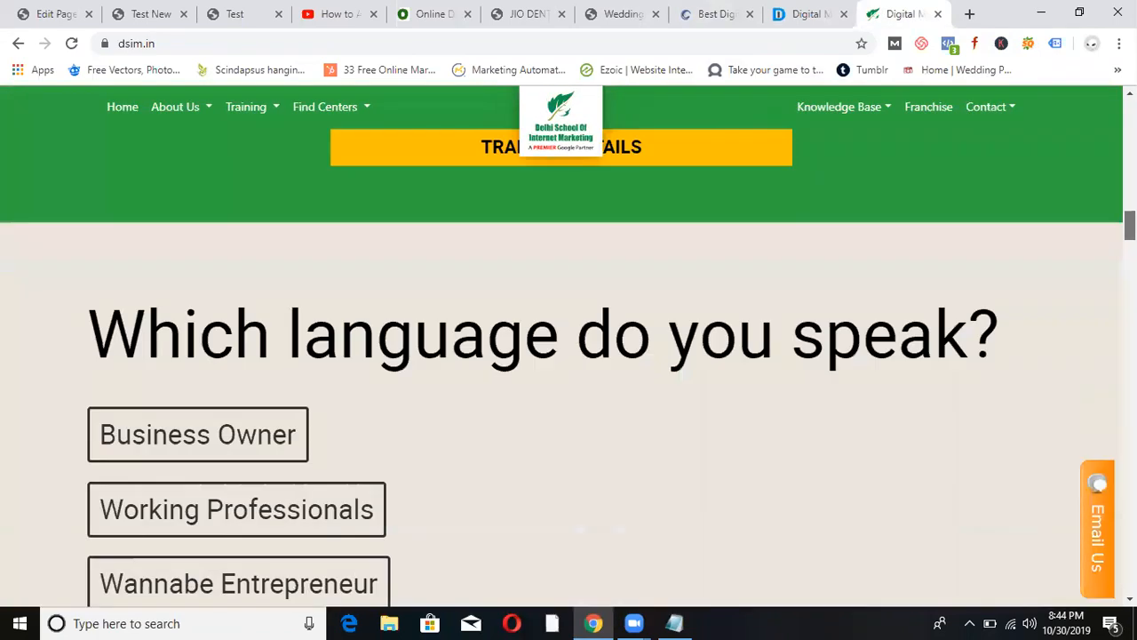
scroll(569, 355, down, 20)
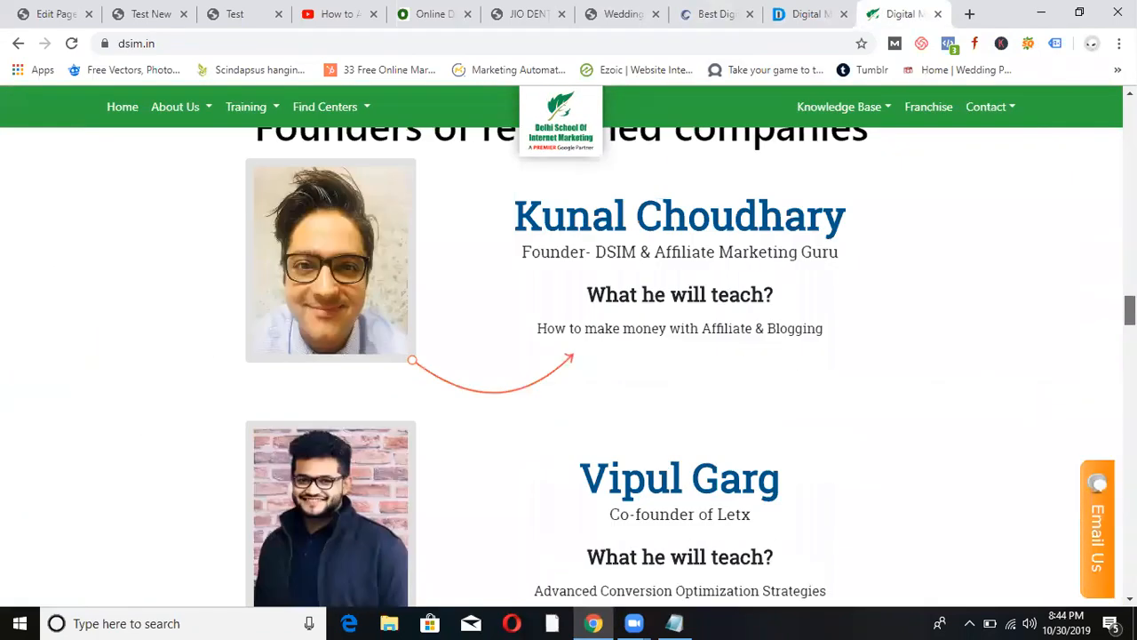
scroll(569, 355, down, 20)
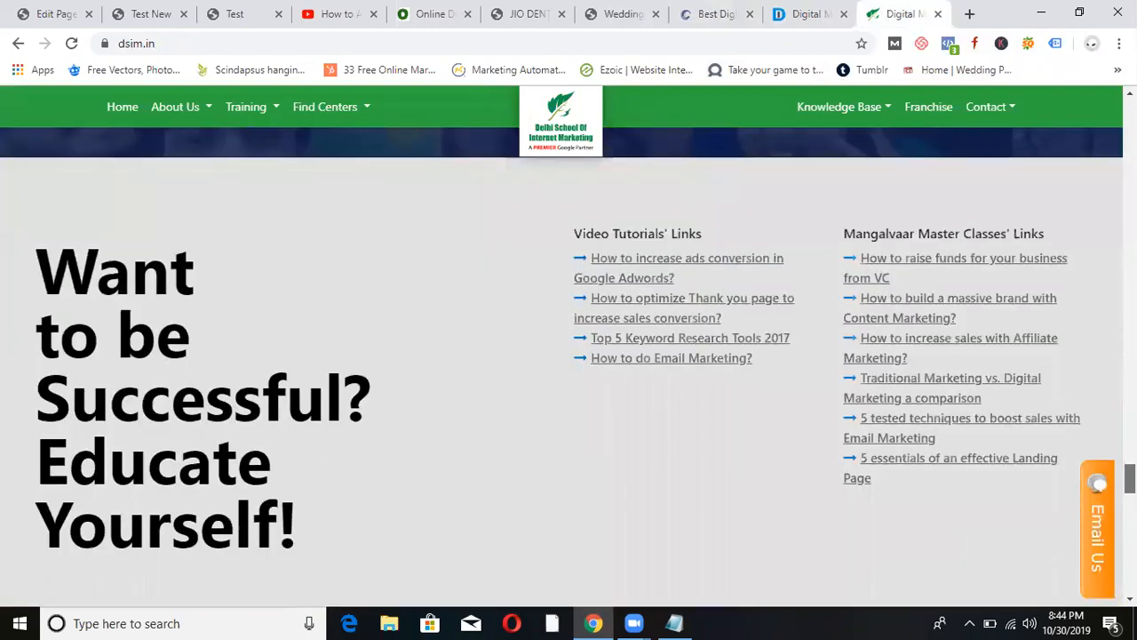
scroll(569, 367, down, 5)
scroll(569, 367, up, 20)
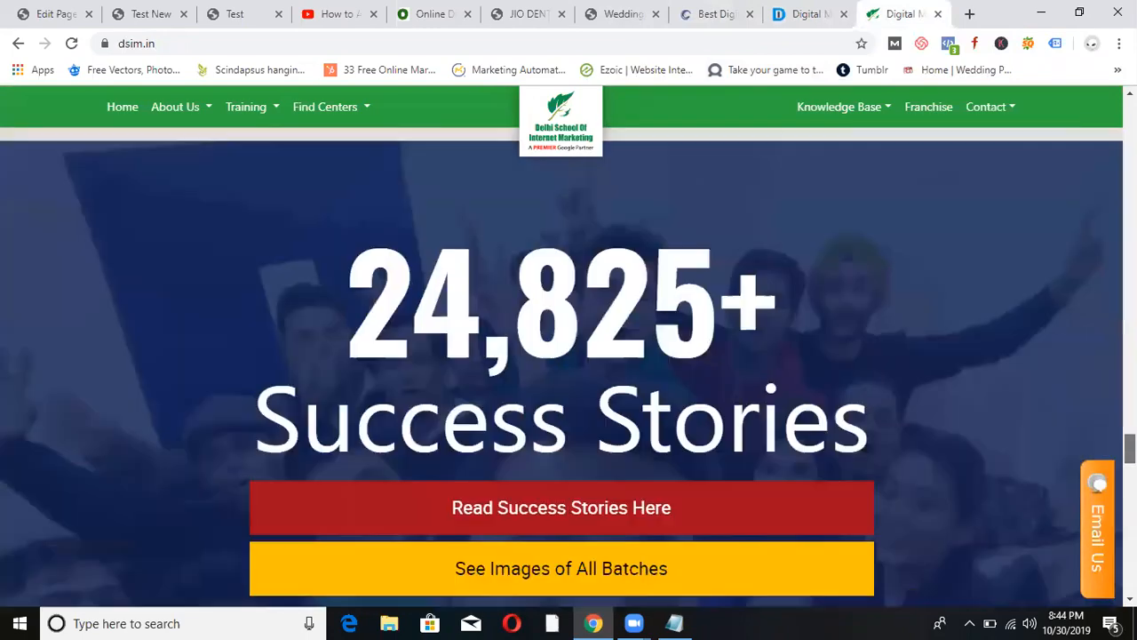
scroll(569, 367, up, 15)
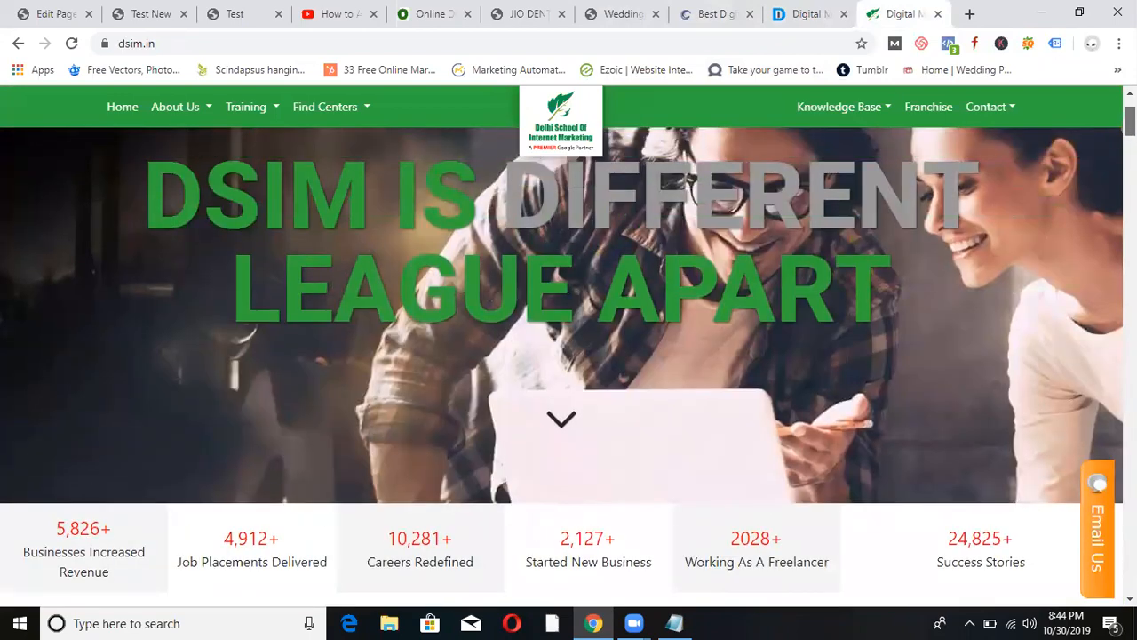
Return to Web Trainings and check its banner, audience boxes and course descriptions with Learn More links.
click(714, 15)
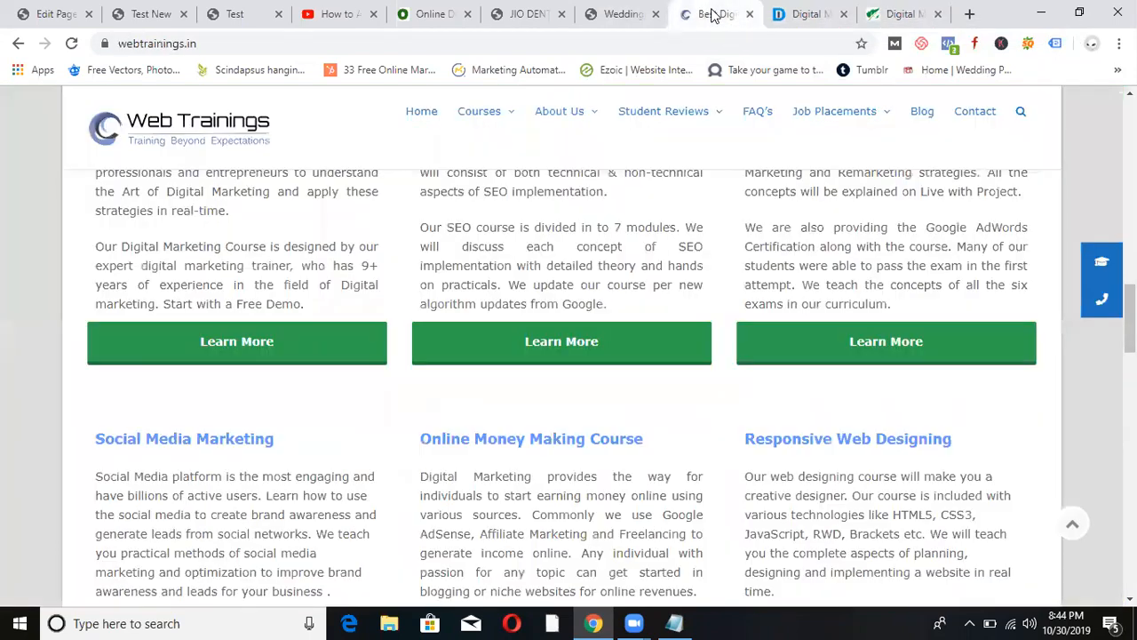
scroll(569, 347, up, 15)
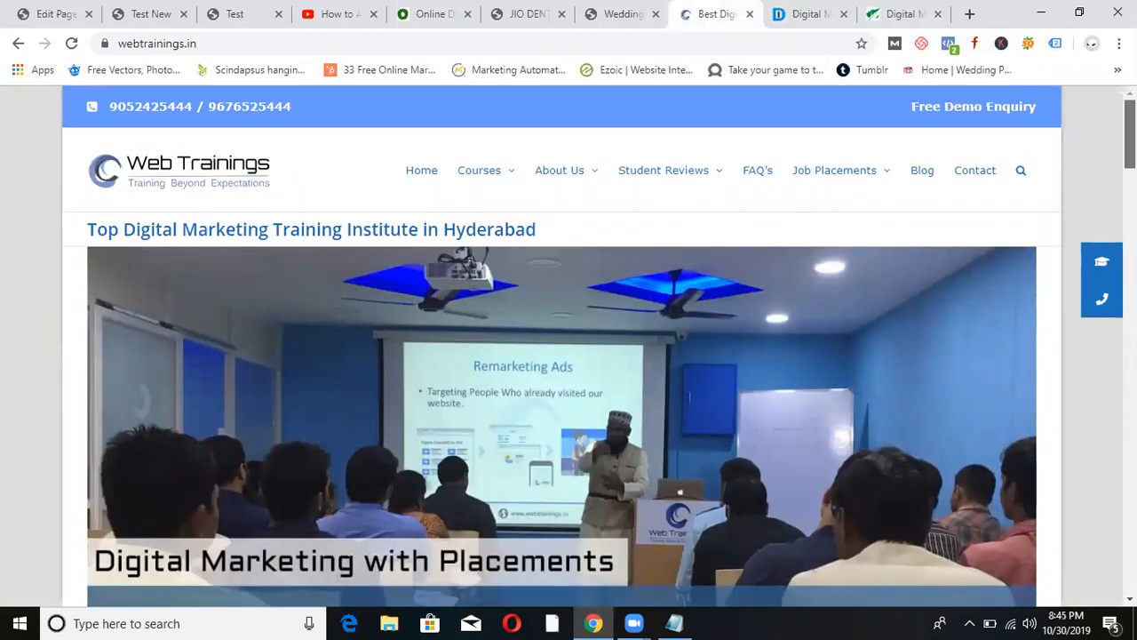
scroll(569, 347, down, 10)
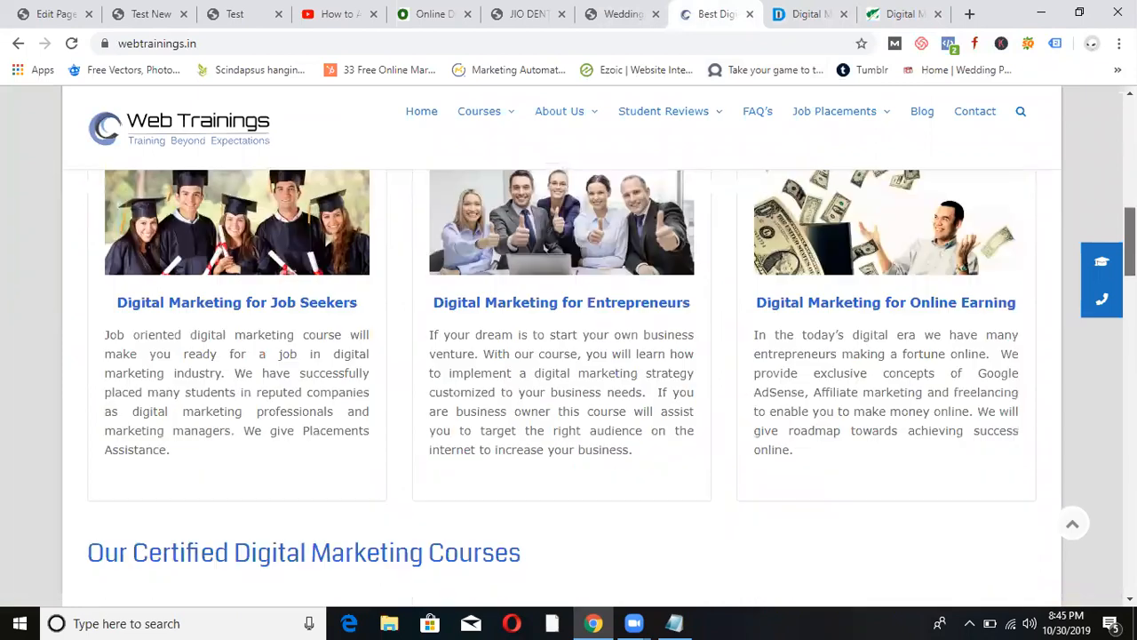
scroll(569, 347, down, 6)
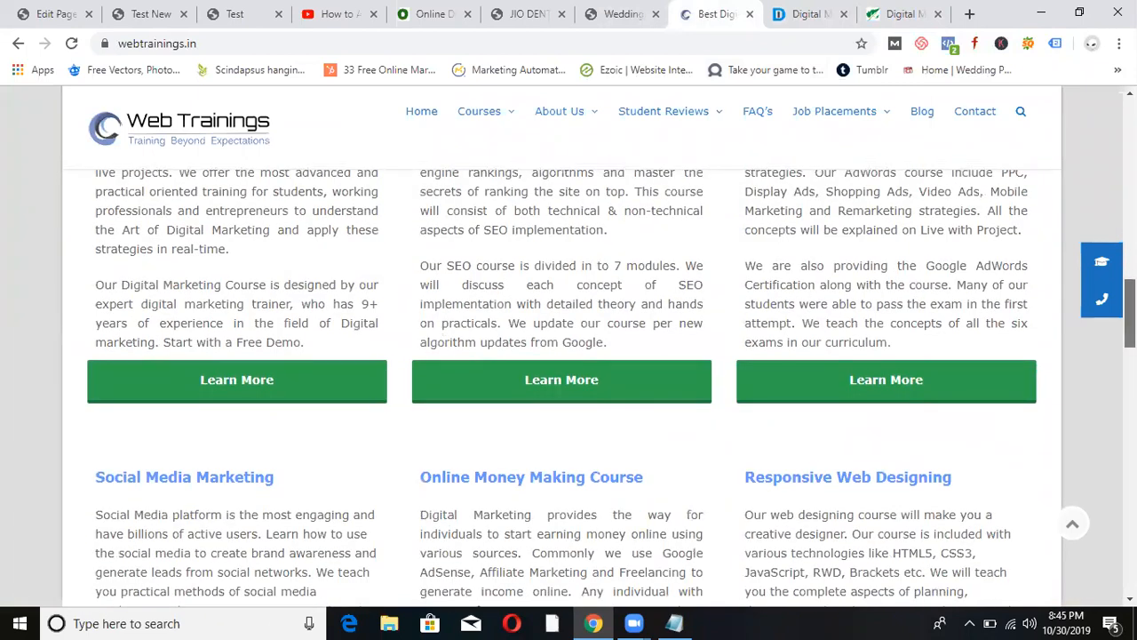
Search Google in a new browser tab for "digital marketing course in hyderaabd".
click(973, 13)
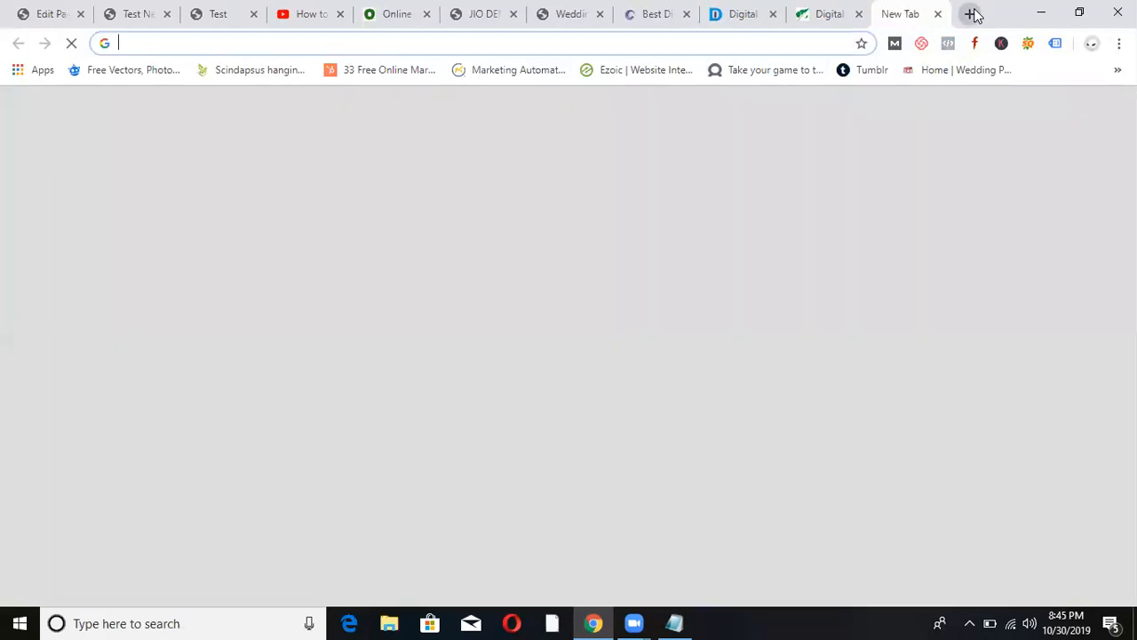
text(digital)
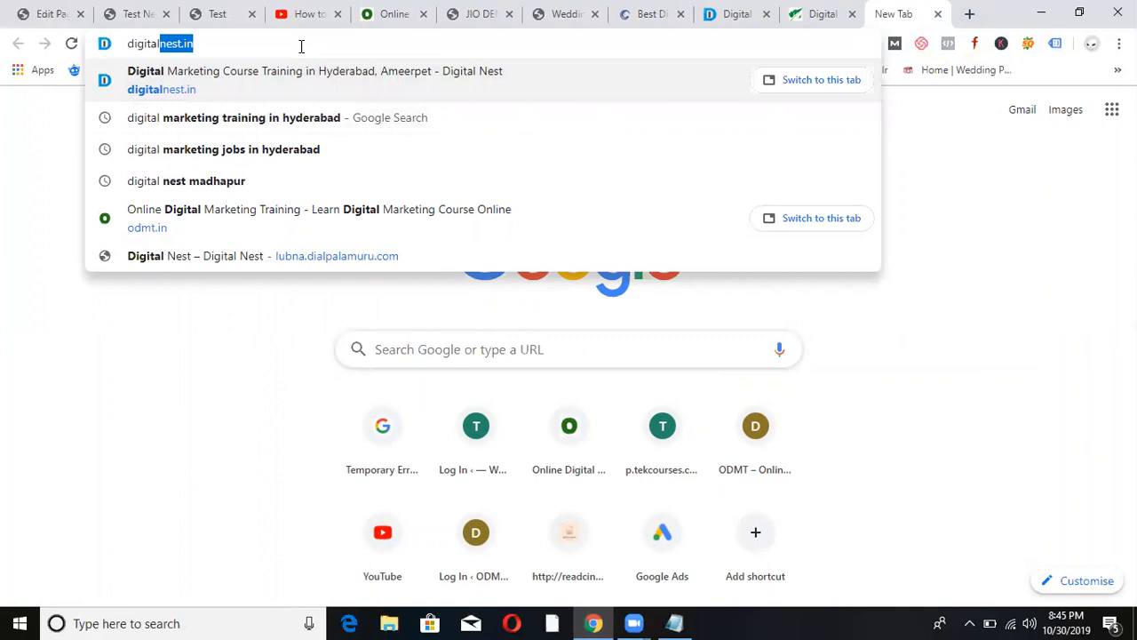
key(Right)
key(BackSpace)
key(BackSpace)
key(BackSpace)
key(BackSpace)
key(BackSpace)
key(BackSpace)
key(BackSpace)
text(marketing course in hyderaabd)
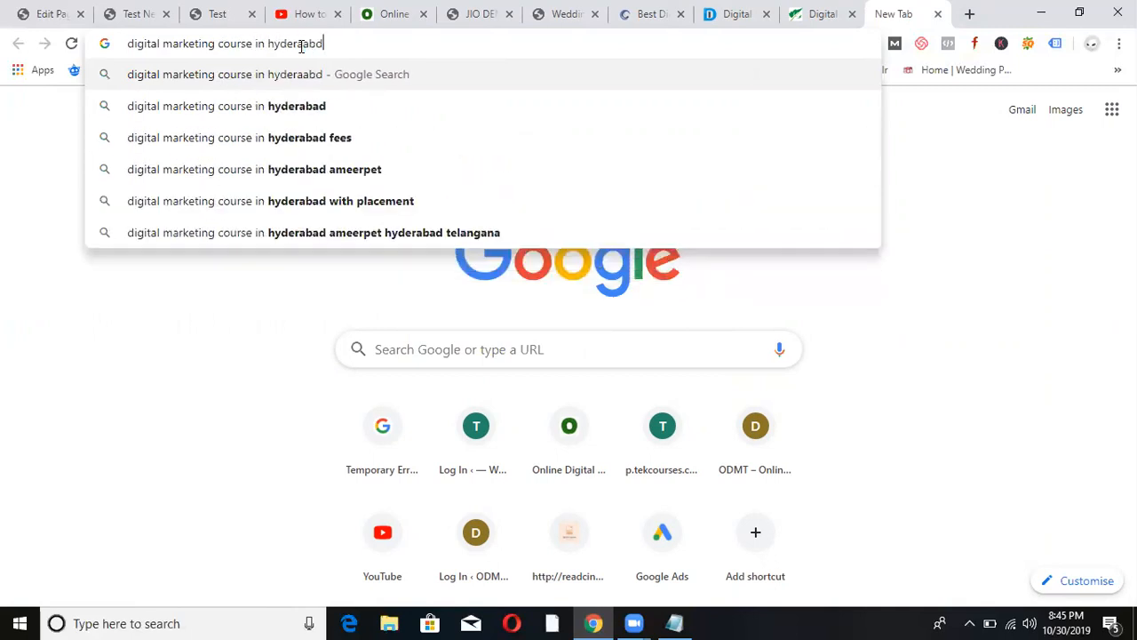
key(Return)
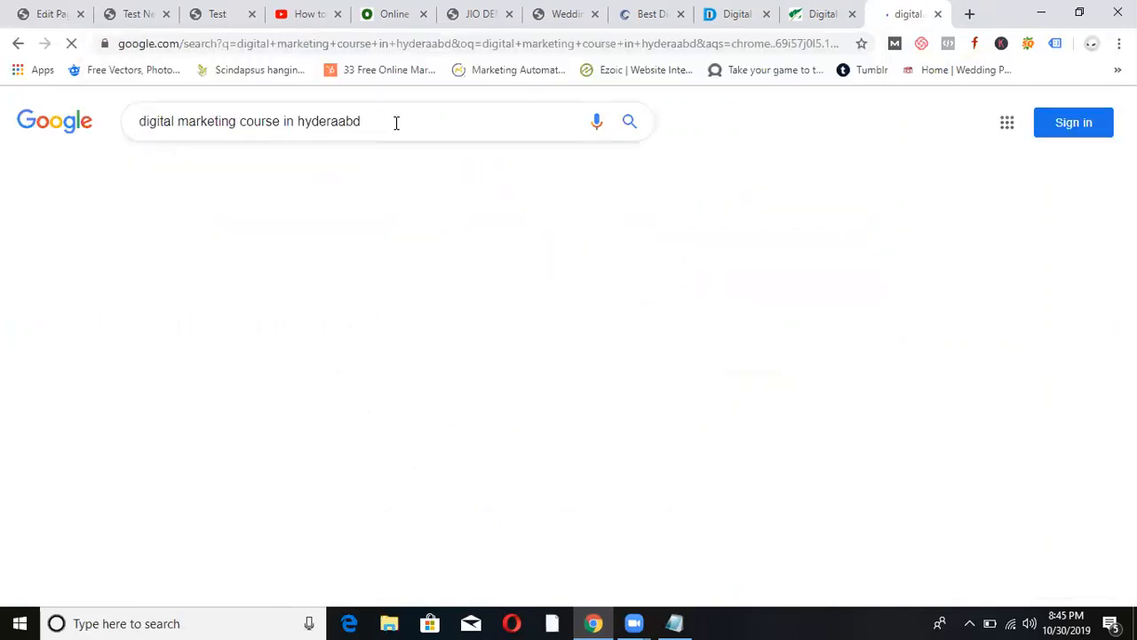
Search Google for "digital marketing course in hyderbad" and scan the ads, map listings and top organic results.
click(376, 122)
key(BackSpace)
key(BackSpace)
key(BackSpace)
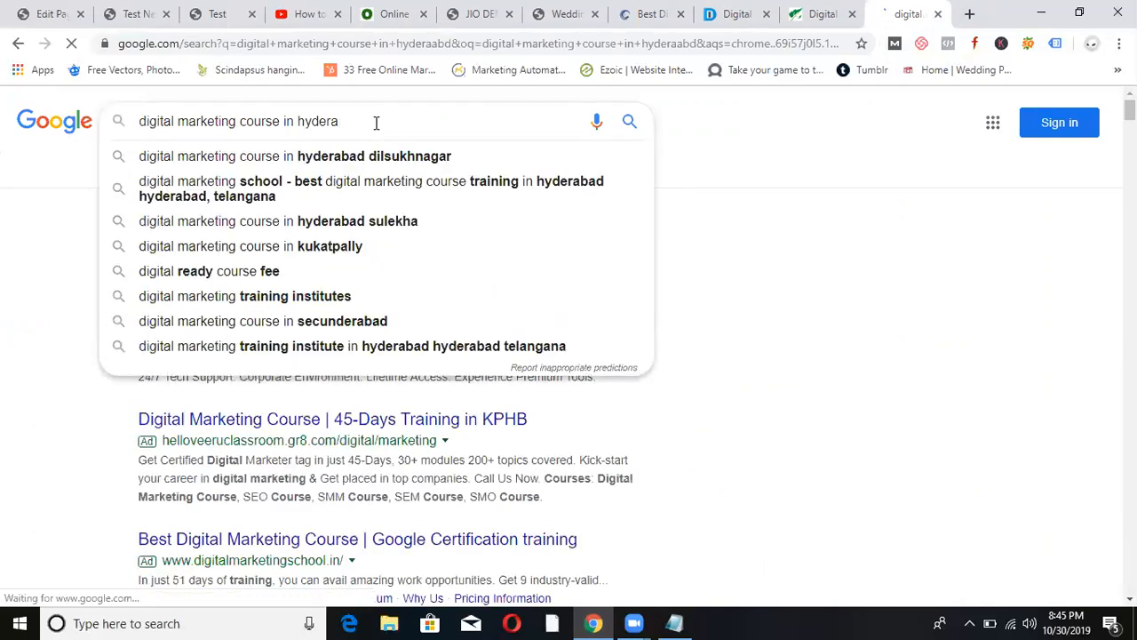
text(bad)
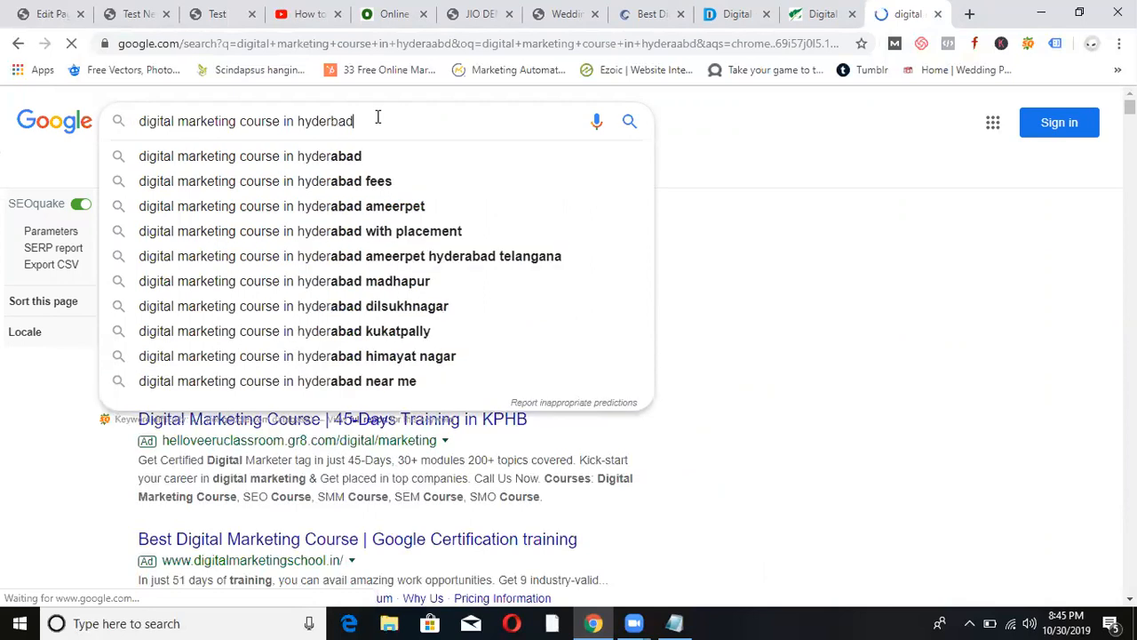
key(Return)
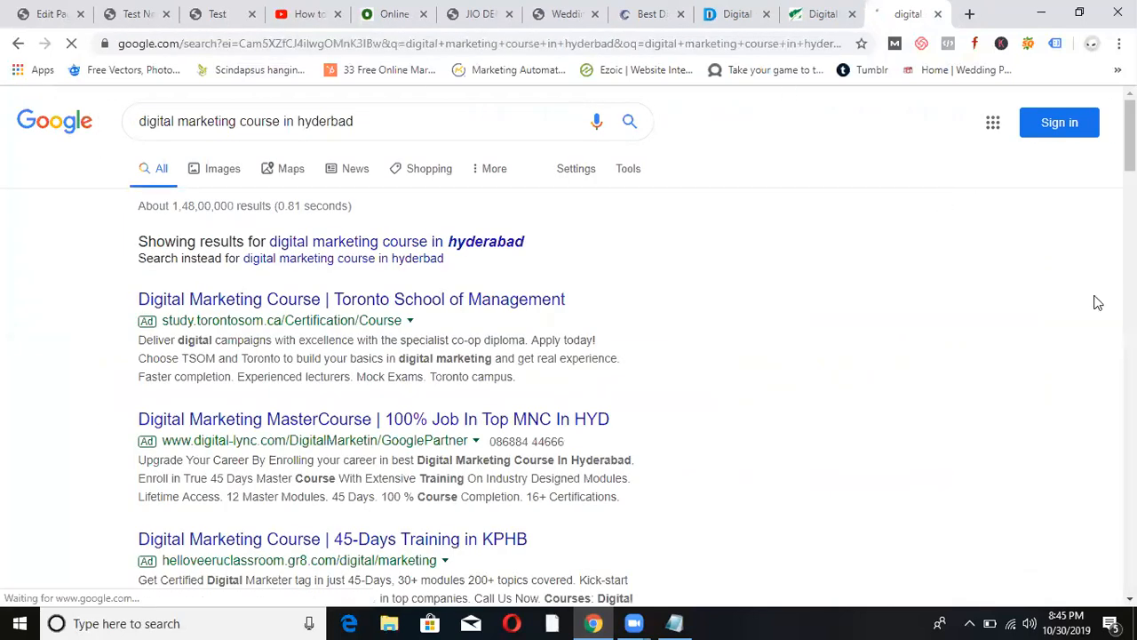
scroll(569, 355, down, 4)
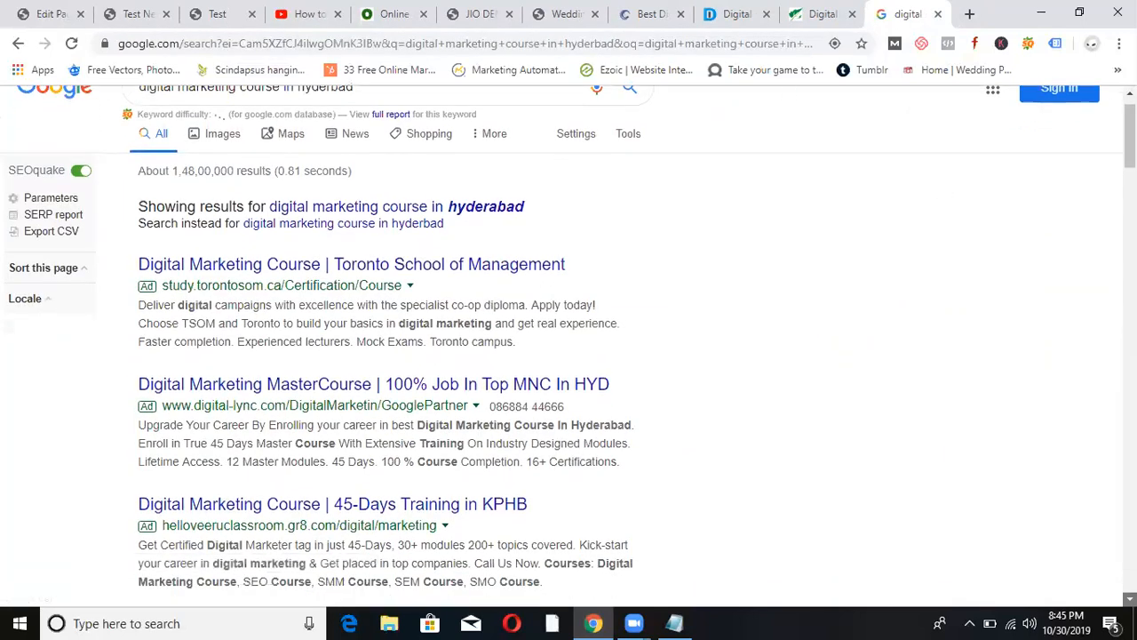
scroll(569, 355, down, 4)
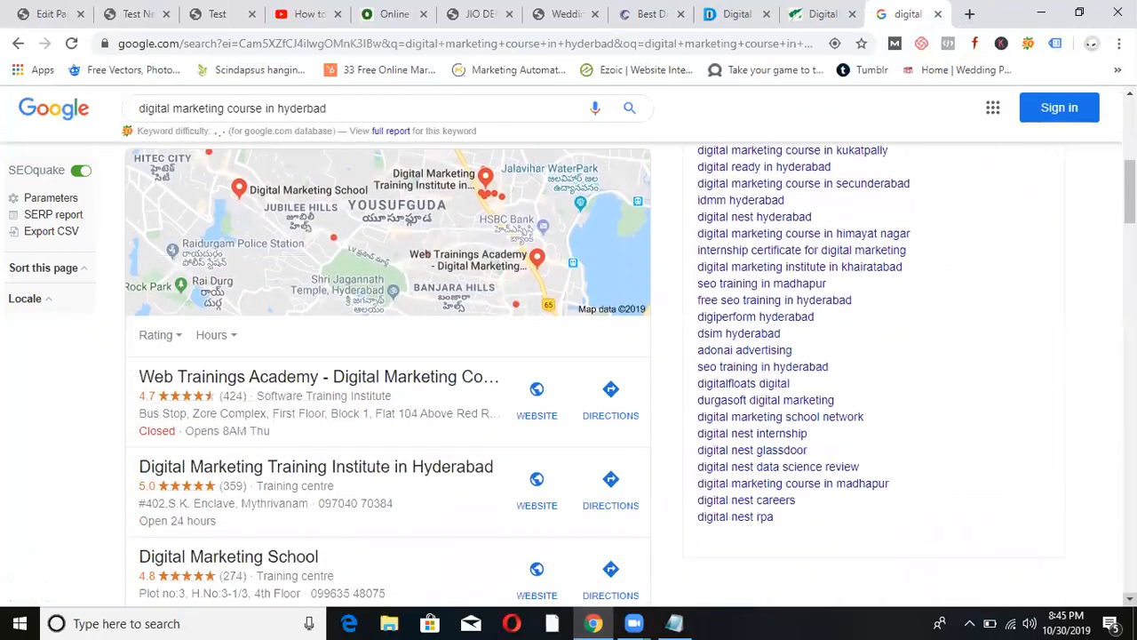
scroll(568, 364, down, 3)
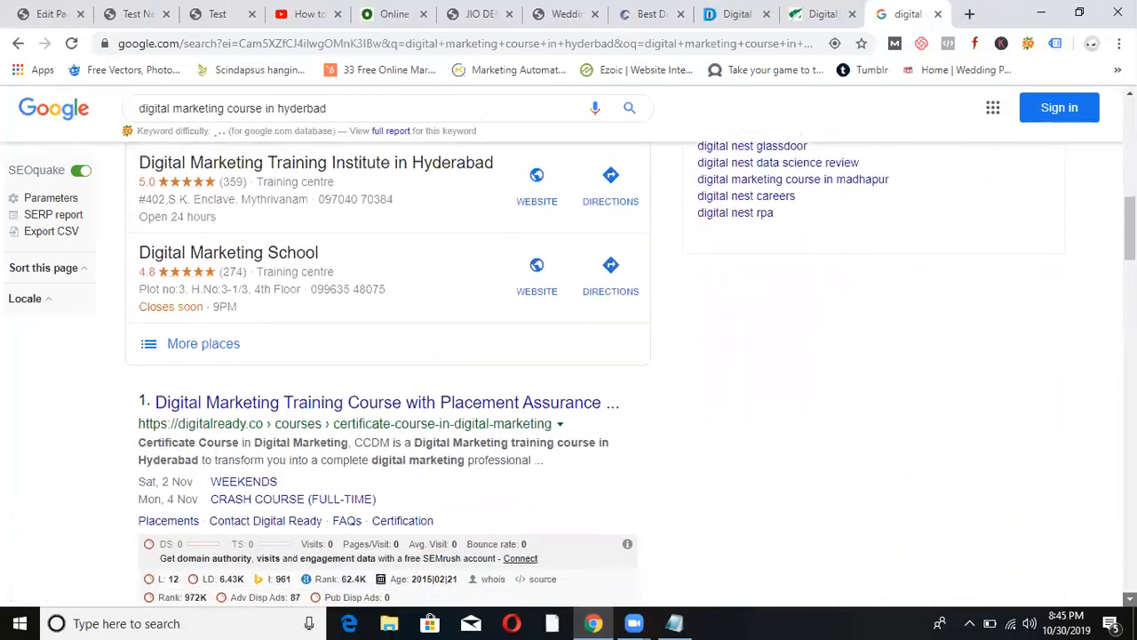
scroll(302, 495, down, 2)
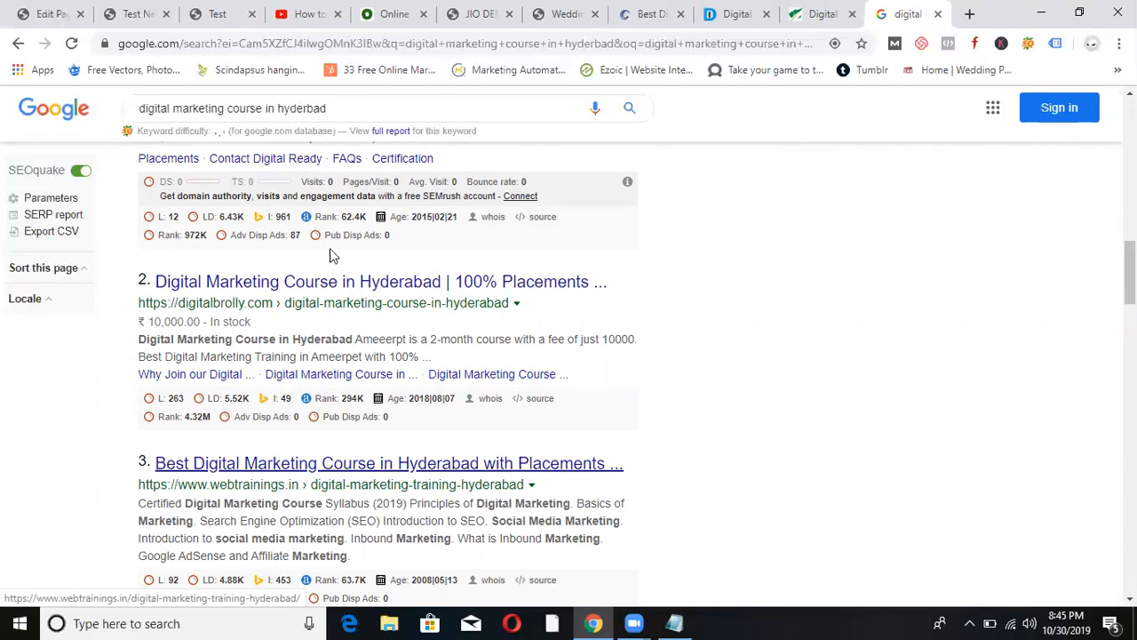
Search for "digital marketing training in hyderbad" and look through the top-ranked websites.
click(261, 108)
key(BackSpace)
key(BackSpace)
key(BackSpace)
key(BackSpace)
key(BackSpace)
key(BackSpace)
text(training)
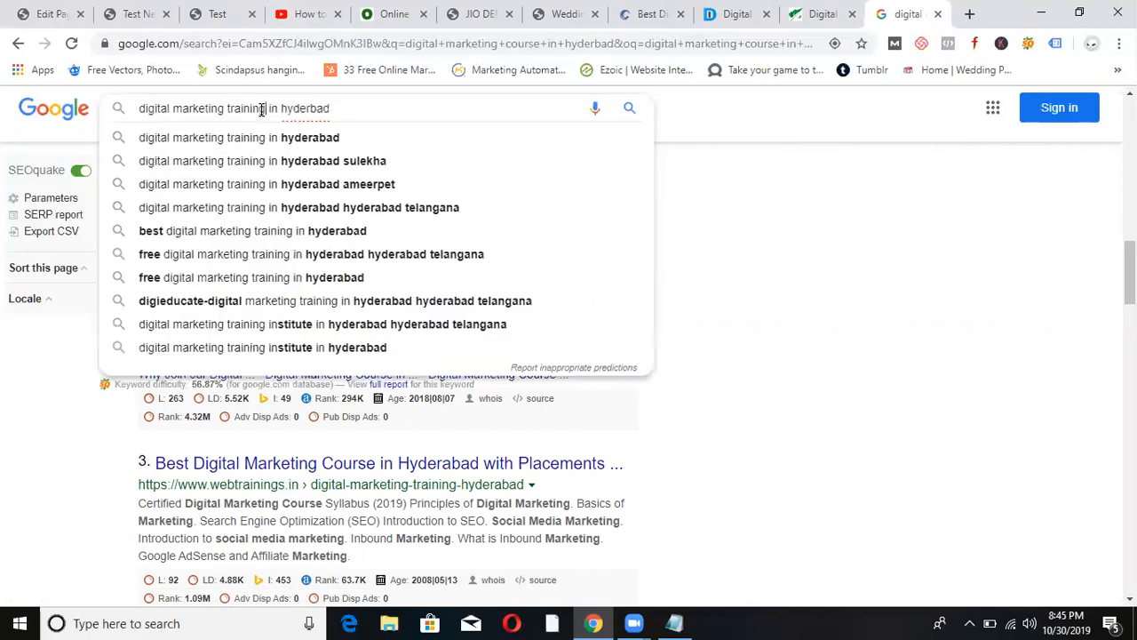
key(Return)
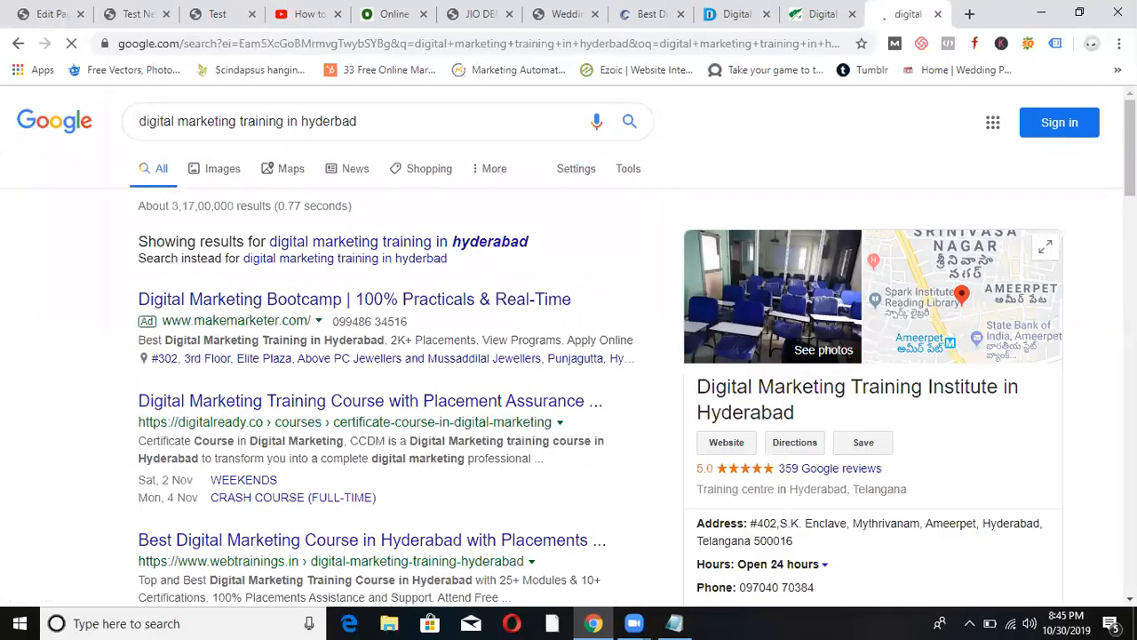
scroll(568, 347, down, 2)
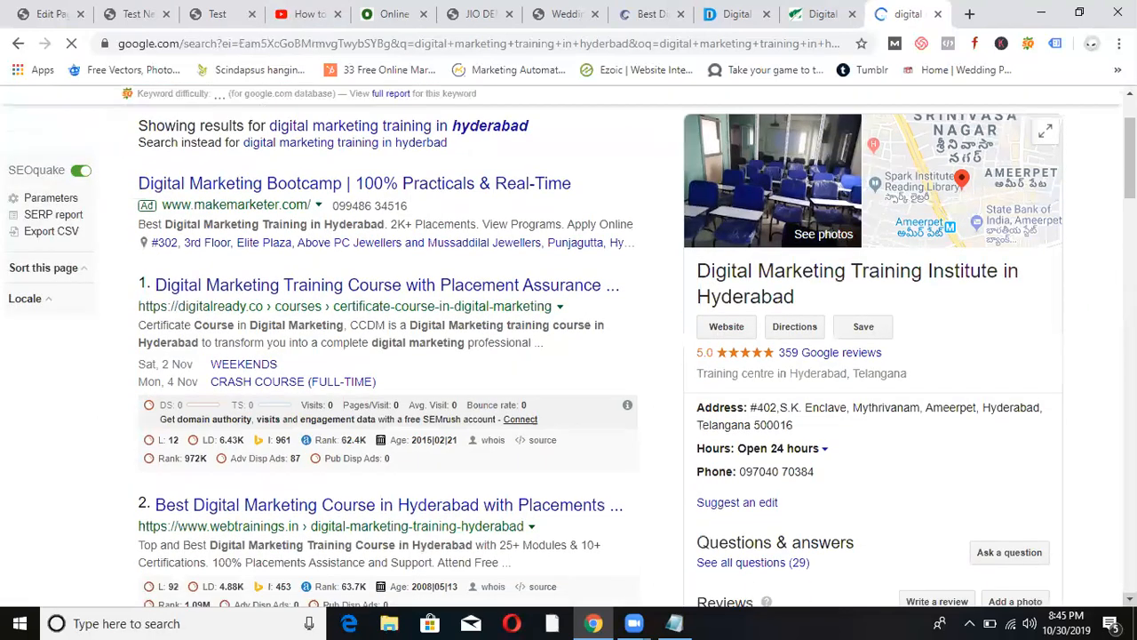
scroll(569, 347, down, 1)
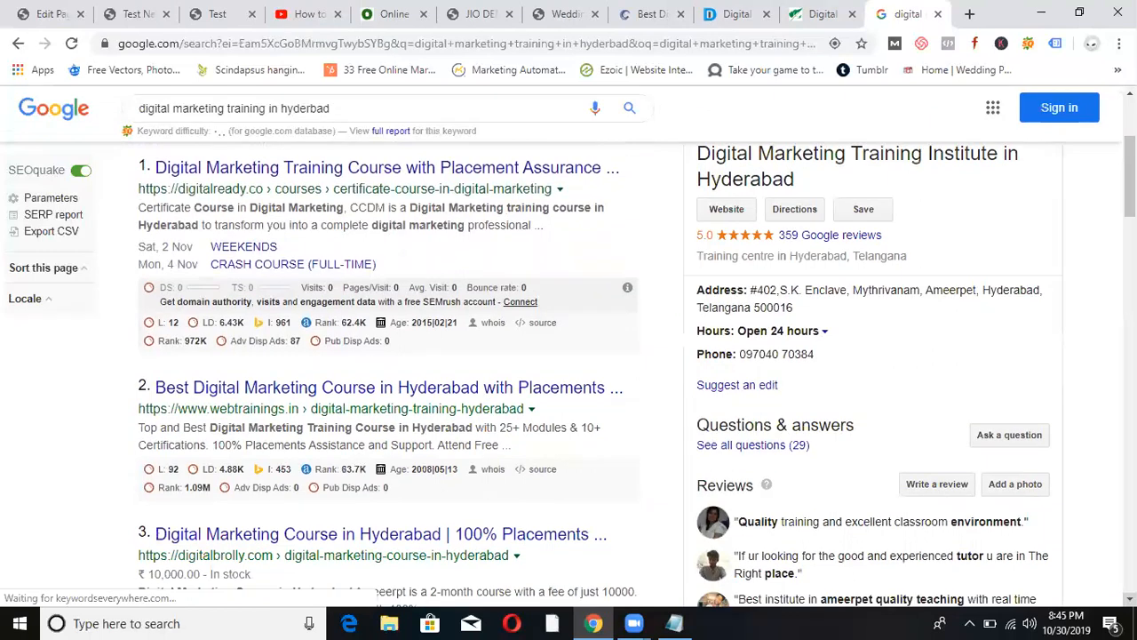
Change the search query to "digital marketing institutes in hyderbad".
click(268, 107)
key(BackSpace)
key(BackSpace)
key(BackSpace)
key(BackSpace)
key(BackSpace)
key(BackSpace)
key(BackSpace)
key(BackSpace)
key(BackSpace)
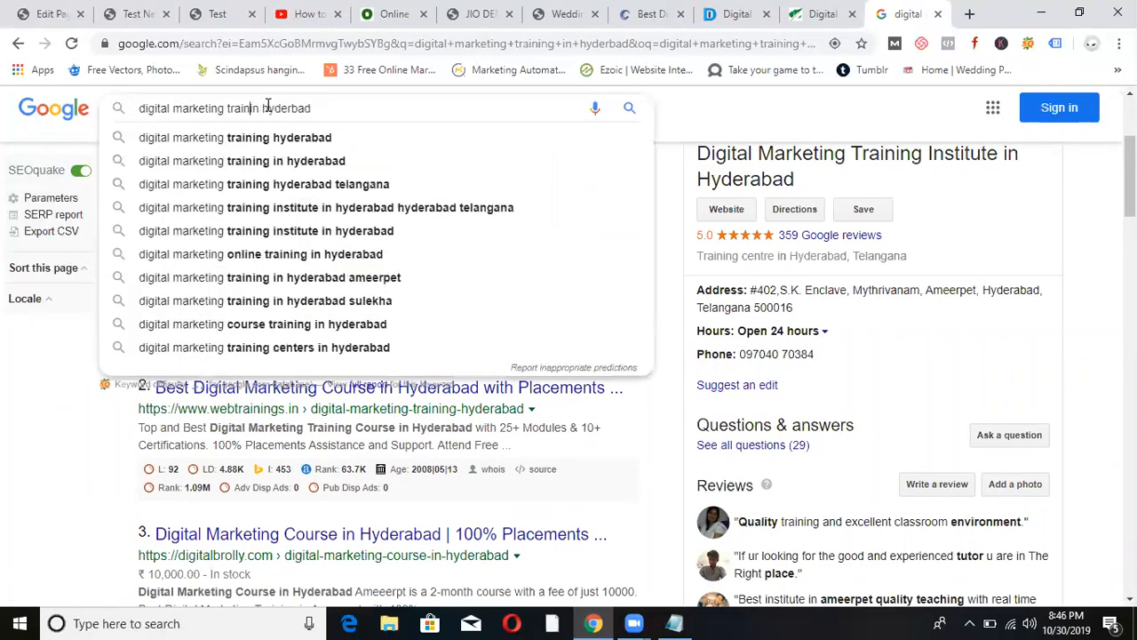
text(institutes)
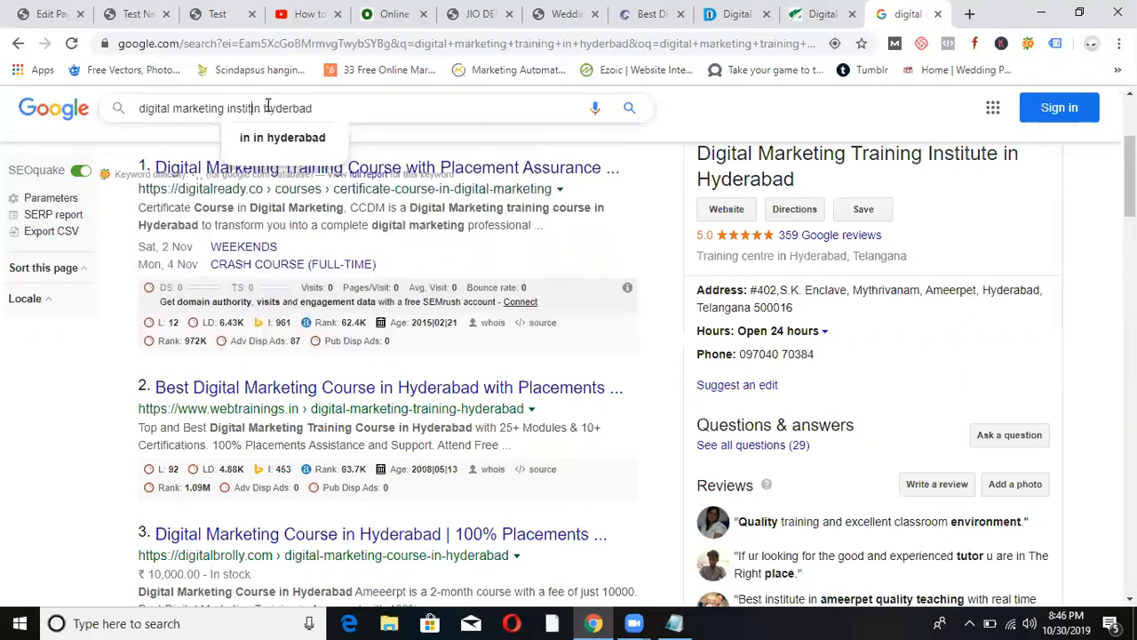
key(Return)
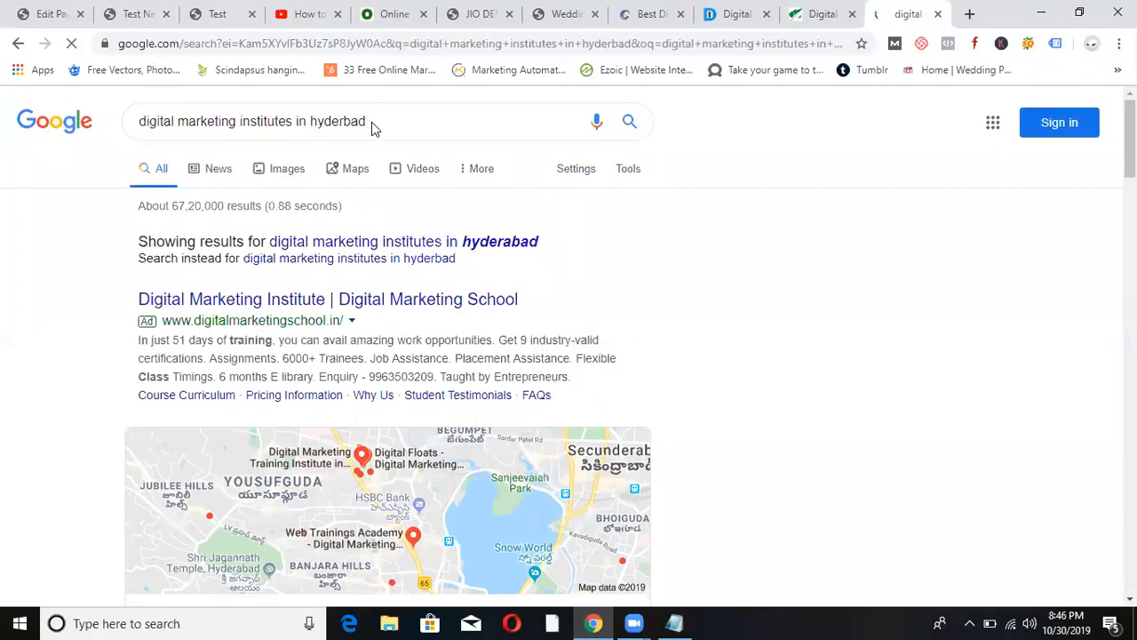
Correct the search to "digital marketing institutes in hyderabad" and check the map listings and organic results.
click(373, 121)
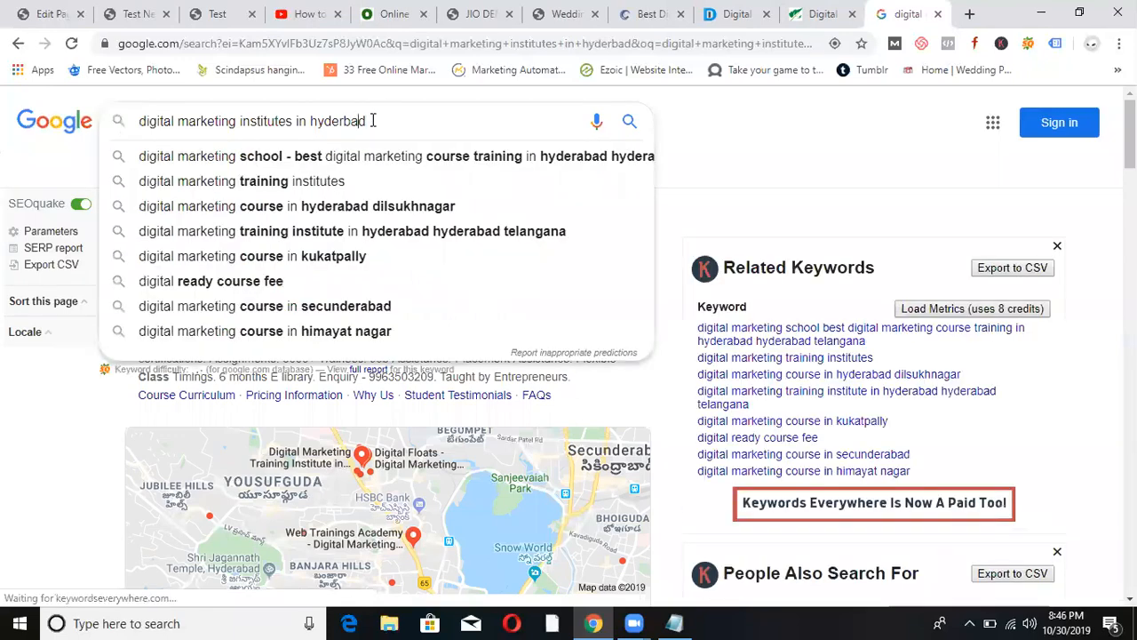
key(BackSpace)
key(BackSpace)
key(BackSpace)
text(abad)
key(Return)
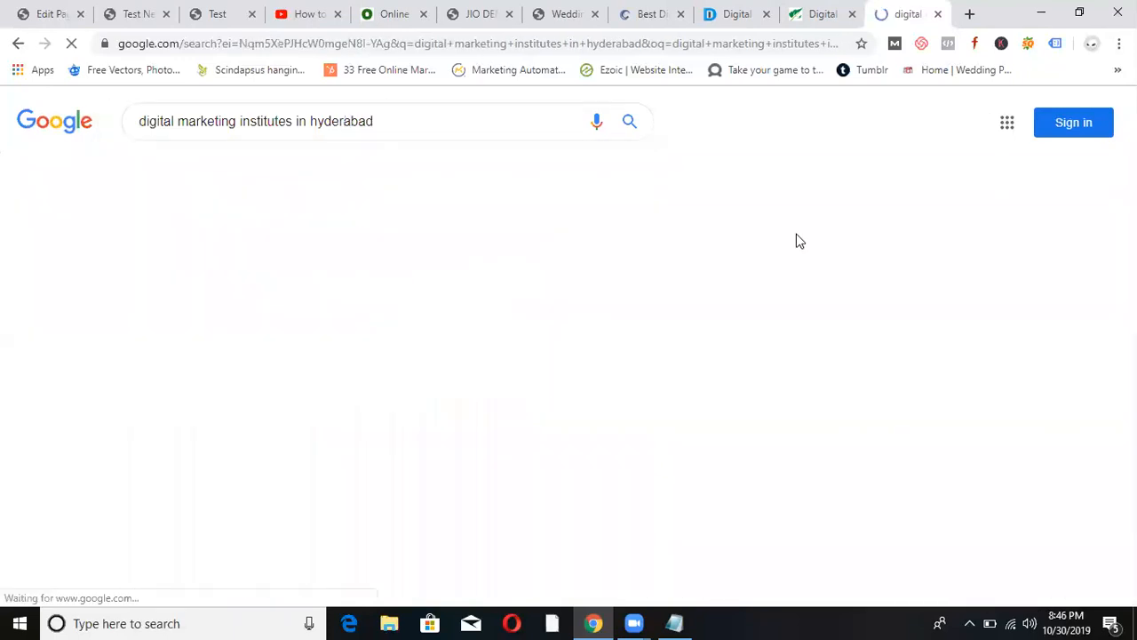
scroll(1107, 577, down, 3)
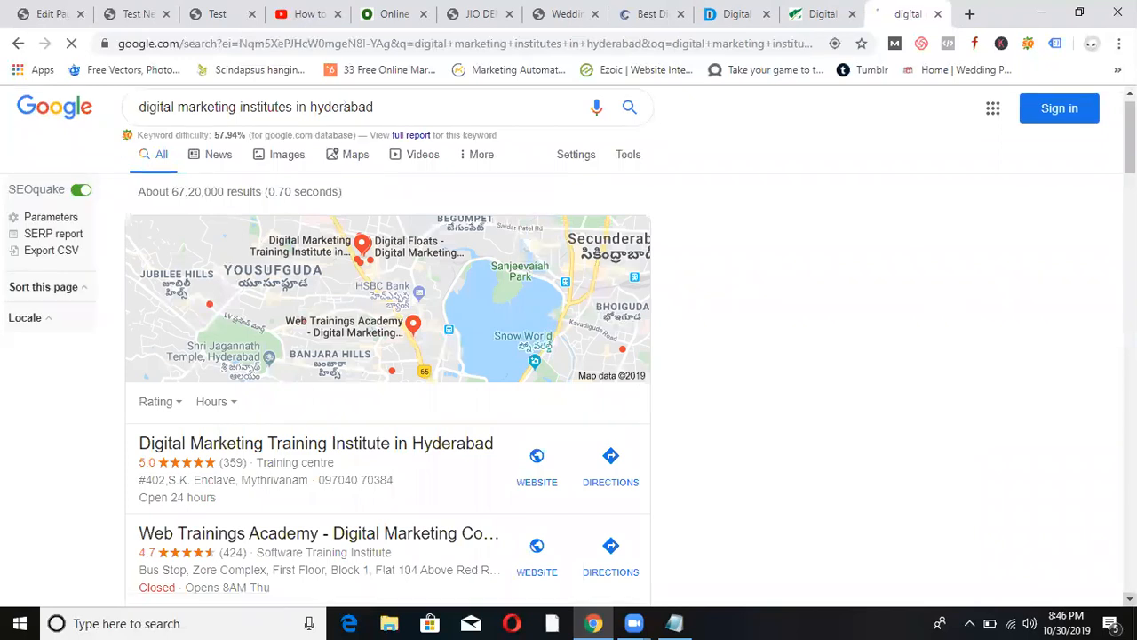
scroll(568, 364, down, 4)
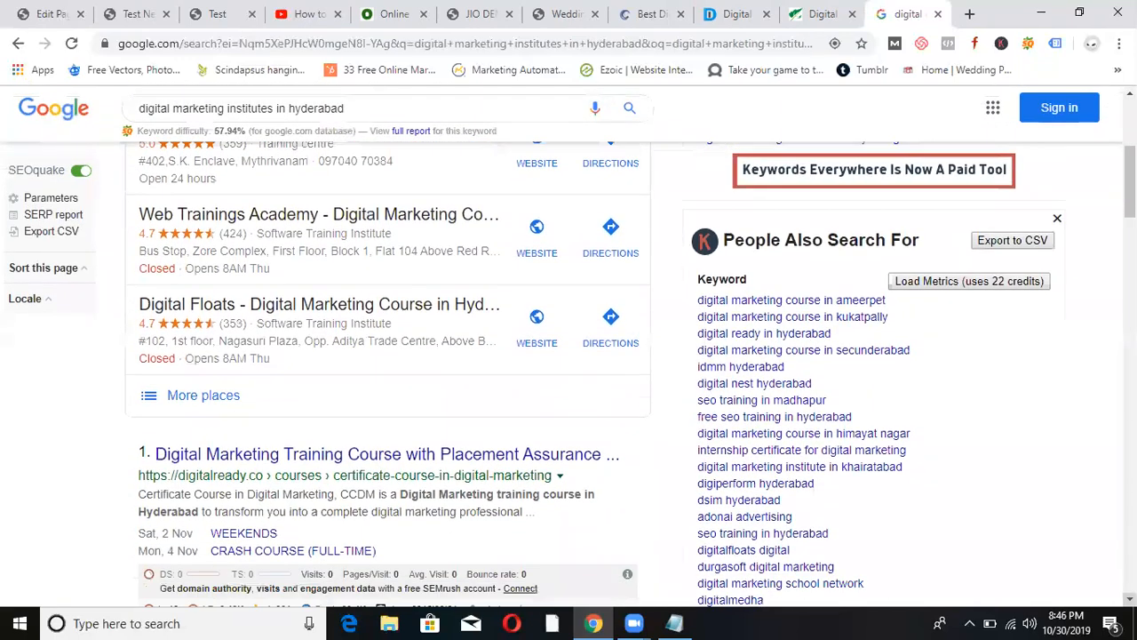
scroll(630, 437, down, 1)
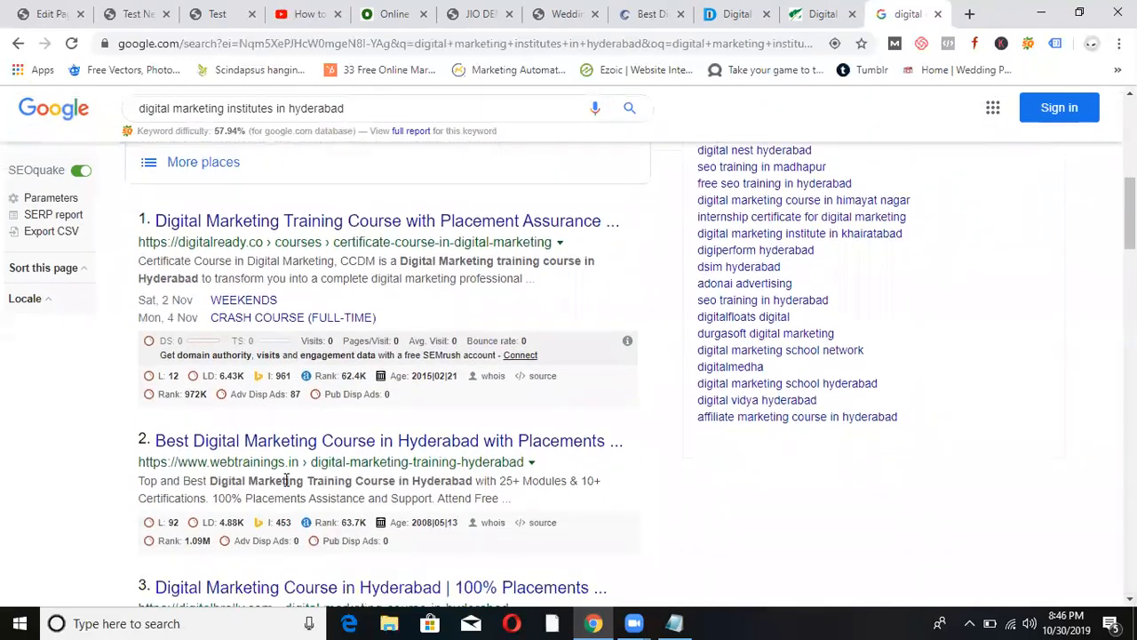
Search for "seo training in hyderabad" and check the local listings and the first organic result.
click(274, 107)
key(BackSpace)
key(BackSpace)
key(BackSpace)
key(BackSpace)
key(BackSpace)
key(BackSpace)
key(BackSpace)
key(BackSpace)
key(BackSpace)
key(BackSpace)
key(BackSpace)
key(BackSpace)
key(BackSpace)
key(BackSpace)
key(BackSpace)
key(BackSpace)
key(BackSpace)
key(BackSpace)
key(BackSpace)
key(BackSpace)
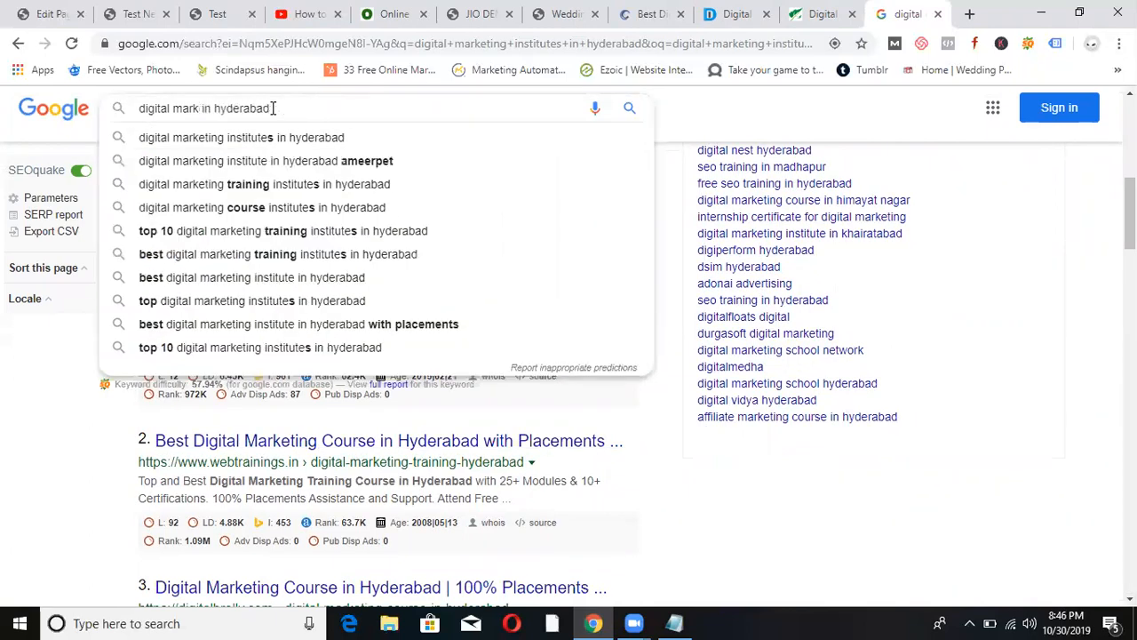
text(seo training)
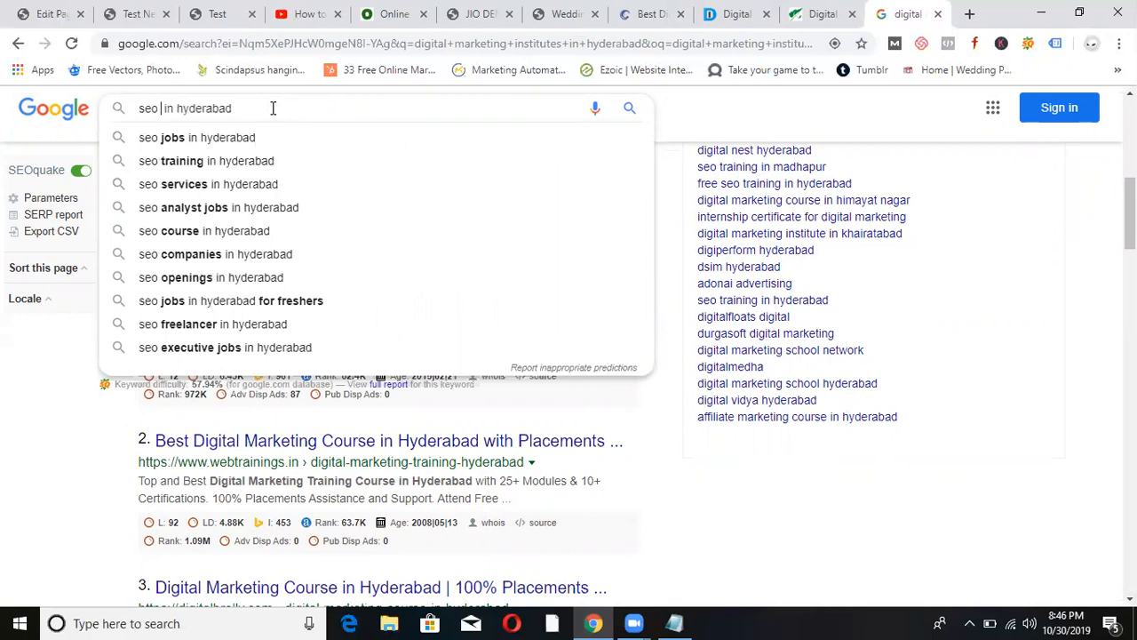
key(Return)
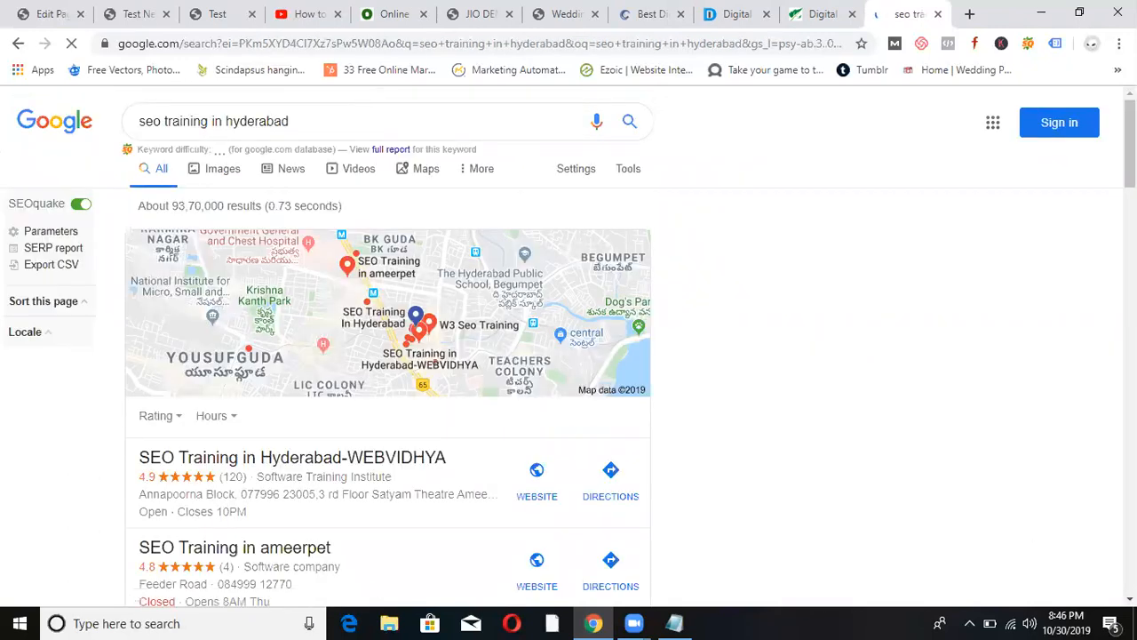
scroll(568, 355, down, 3)
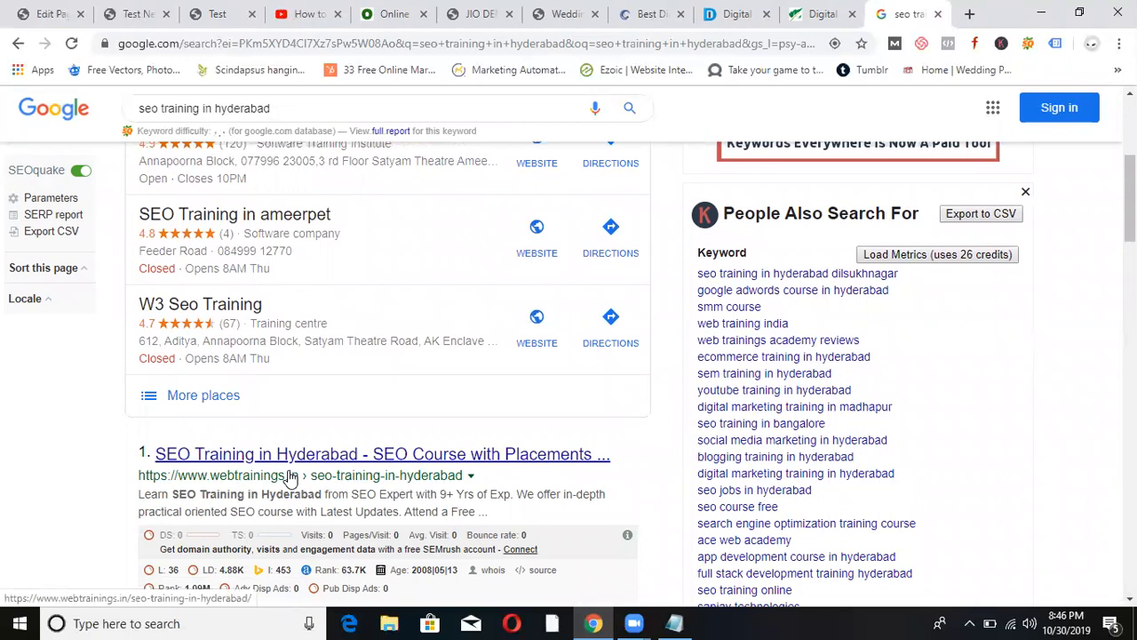
Return to the Web Trainings home page and review its placements banner, welcome text and audience boxes.
click(651, 13)
scroll(569, 356, up, 10)
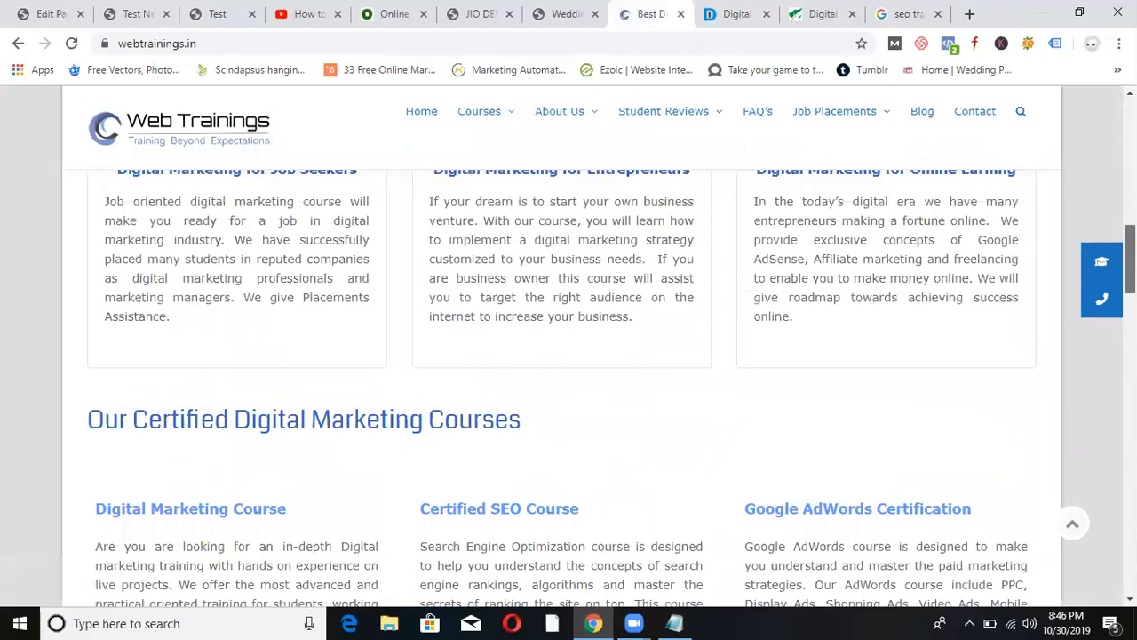
scroll(569, 382, up, 1)
scroll(569, 355, up, 2)
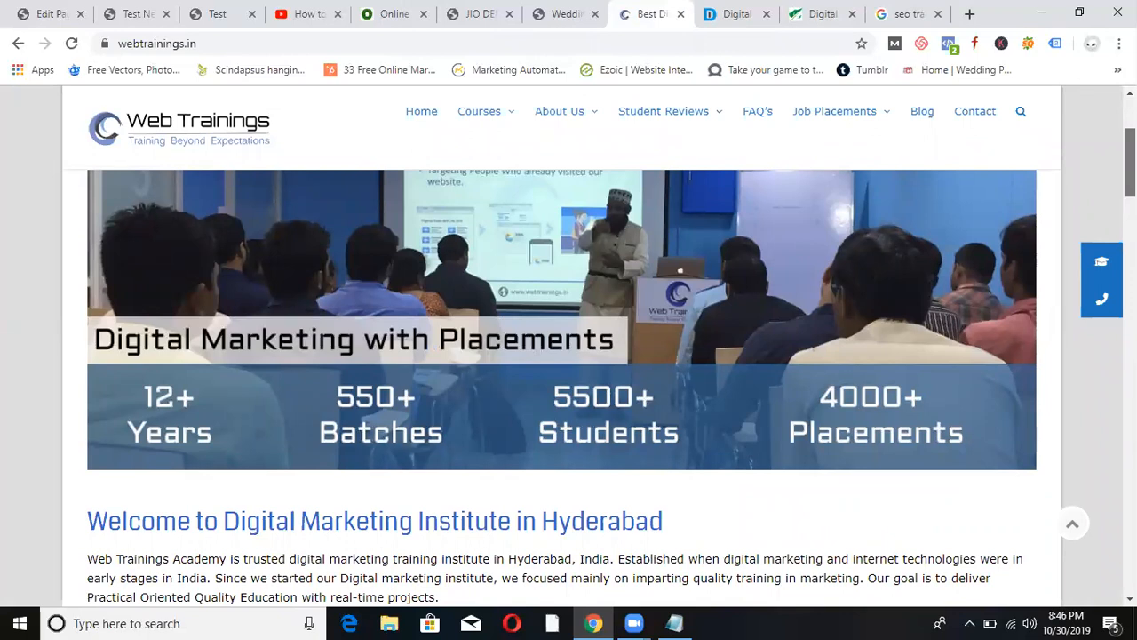
scroll(568, 355, down, 4)
Compare Digital Nest's In Demand Courses banner with the Web Trainings introduction and audience boxes.
click(724, 13)
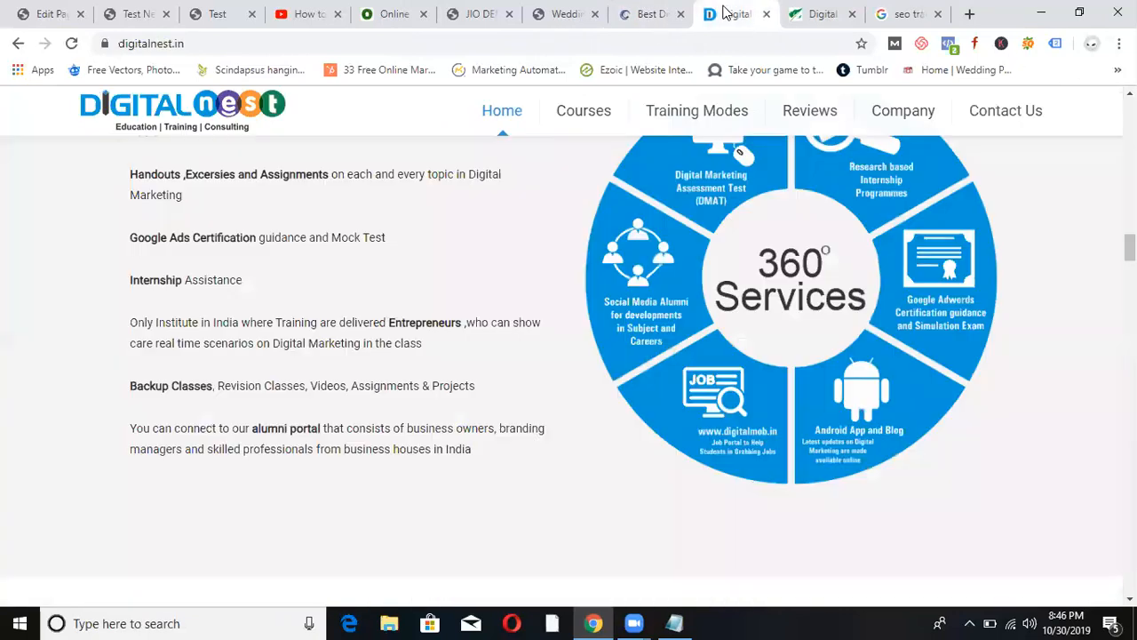
scroll(300, 152, up, 15)
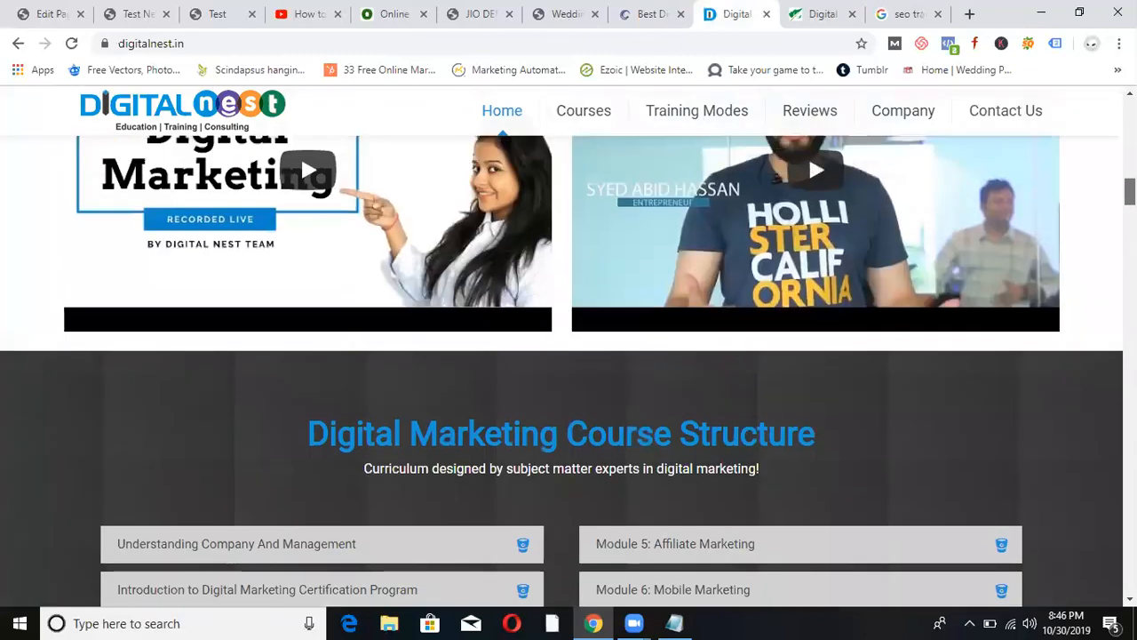
scroll(569, 355, up, 6)
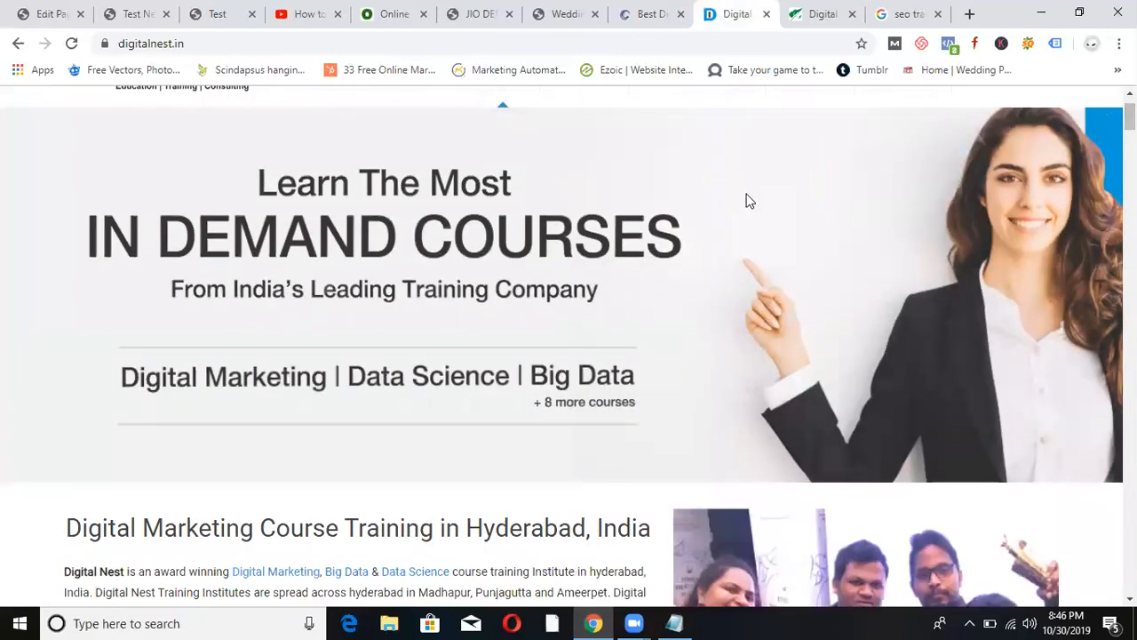
click(651, 15)
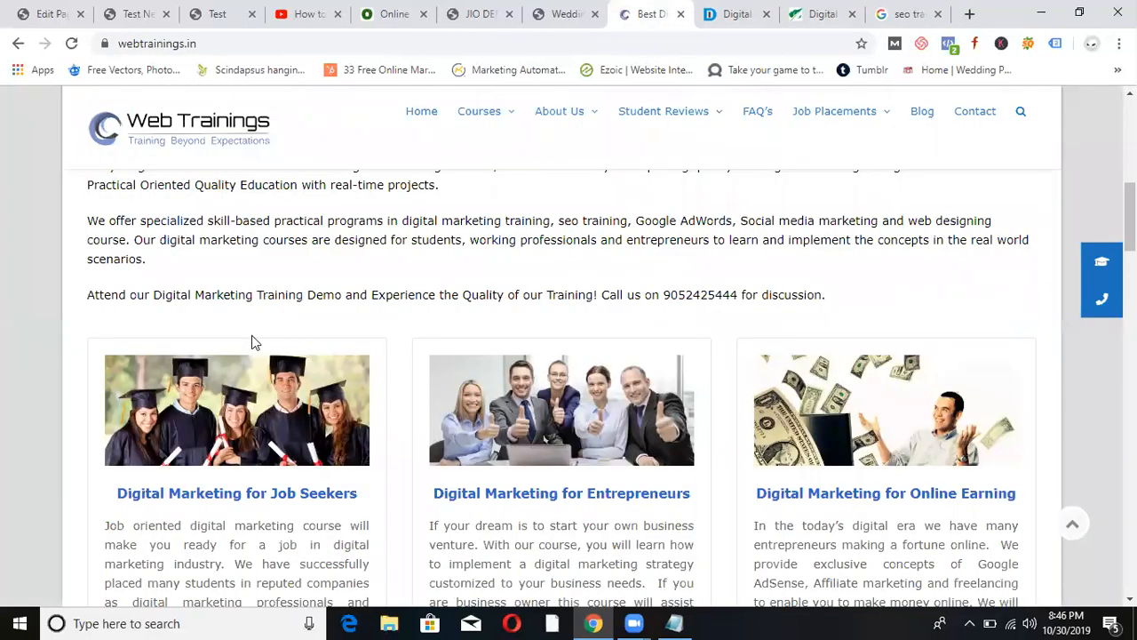
Go back to Digital Nest and examine its introduction text, videos, course structure and training FAQs.
click(724, 14)
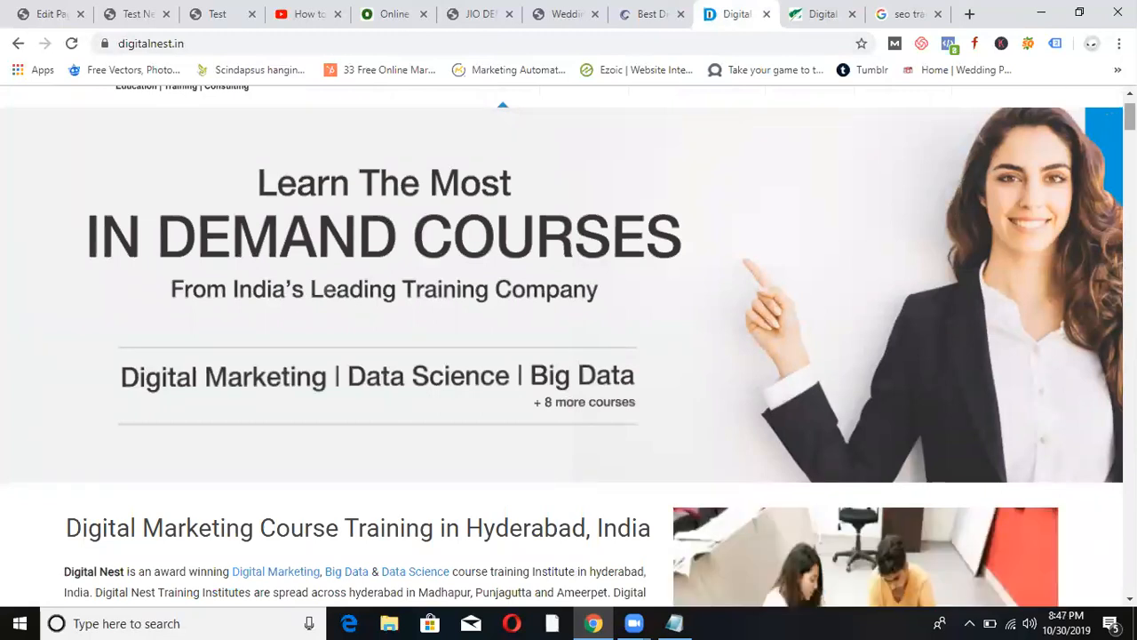
scroll(568, 347, down, 3)
scroll(300, 411, down, 12)
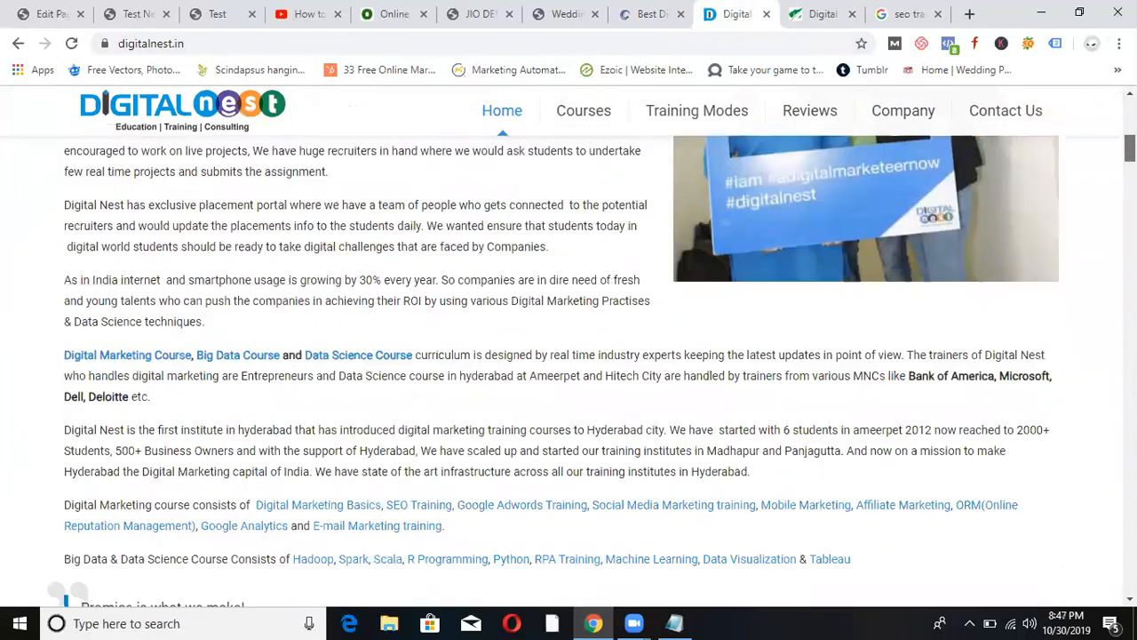
scroll(300, 234, down, 15)
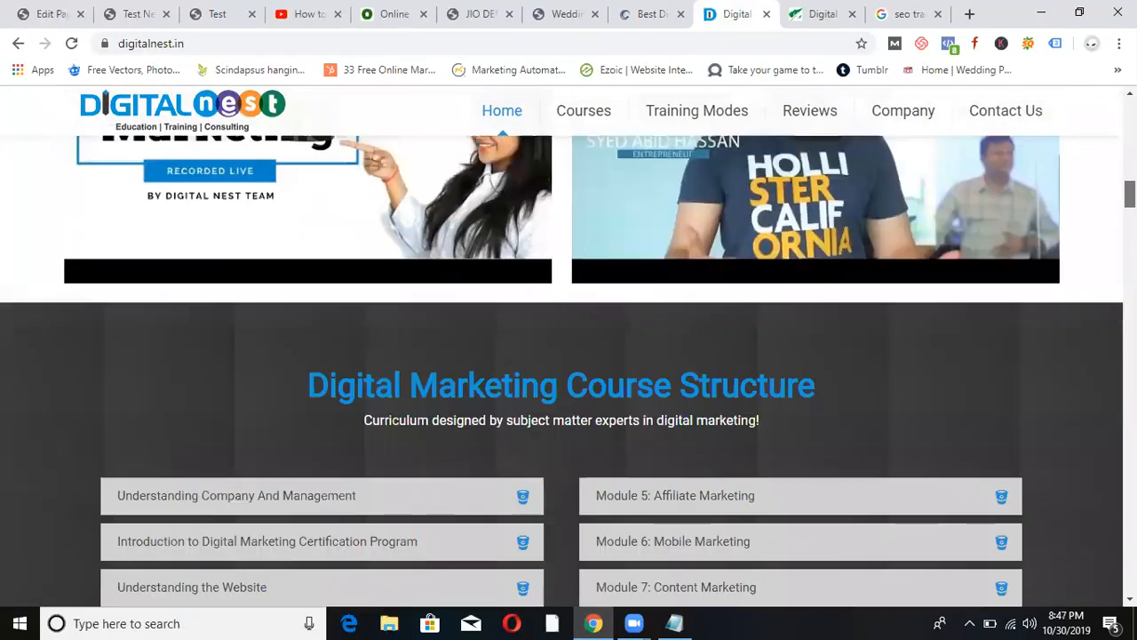
scroll(562, 372, down, 10)
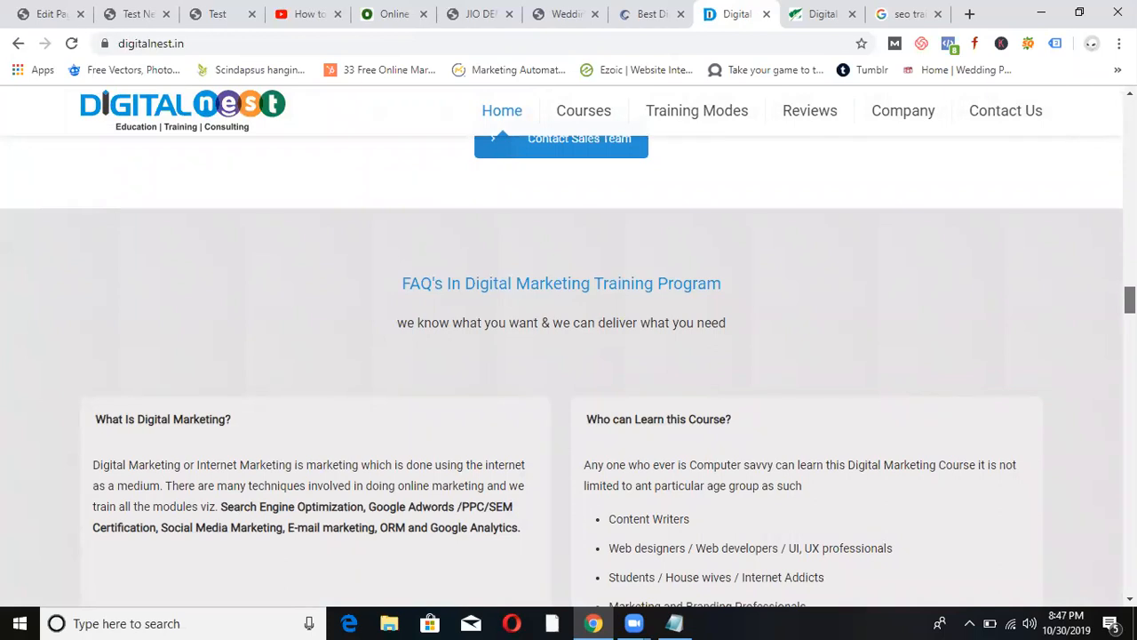
scroll(1102, 163, up, 20)
Switch to the DSIM home page and survey its hero banner, course cards, certifications section and training details.
click(811, 10)
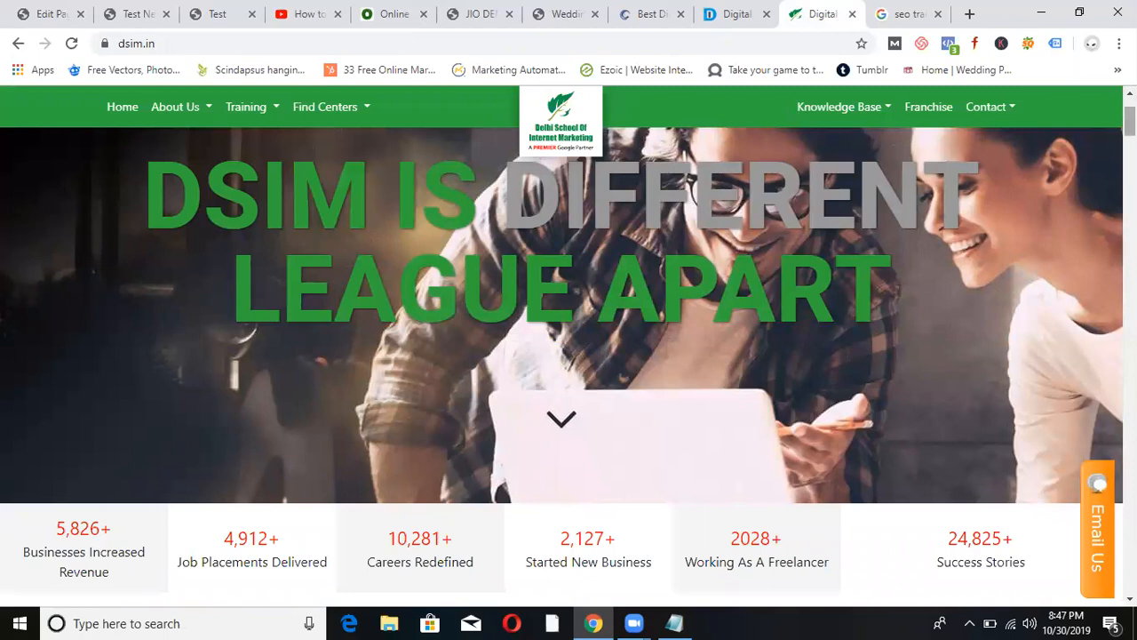
scroll(568, 355, down, 12)
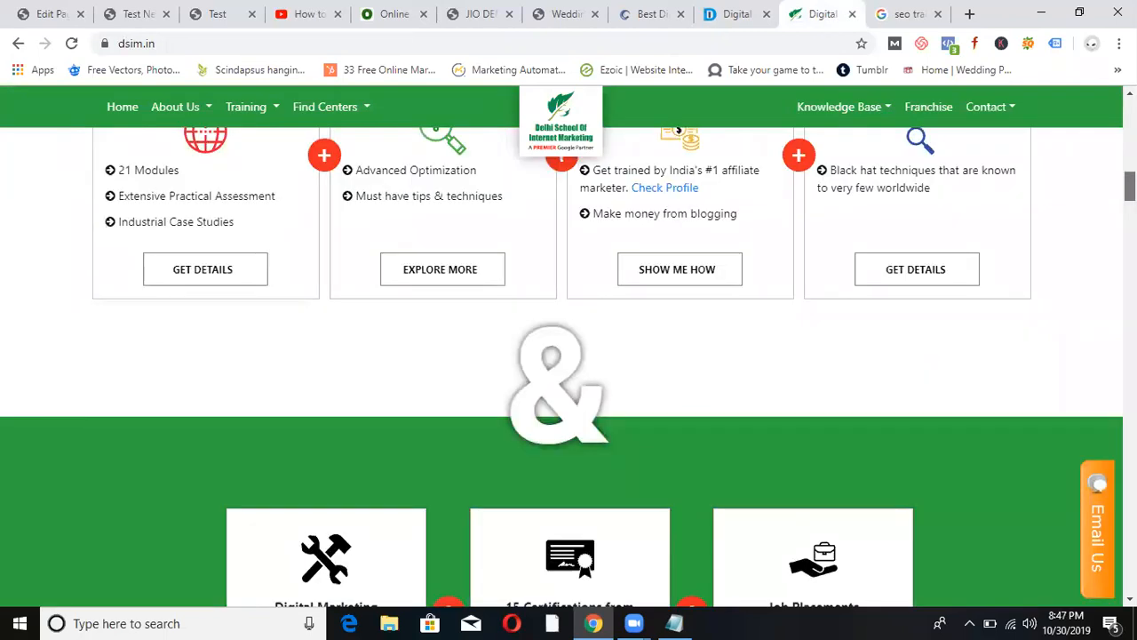
scroll(569, 356, down, 5)
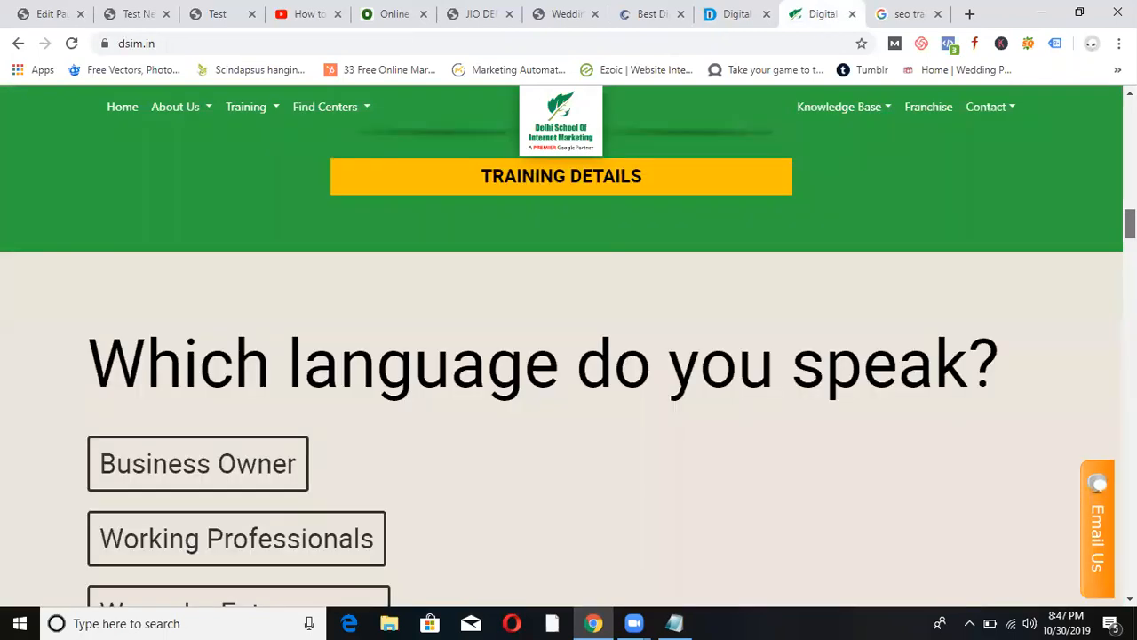
scroll(569, 356, down, 10)
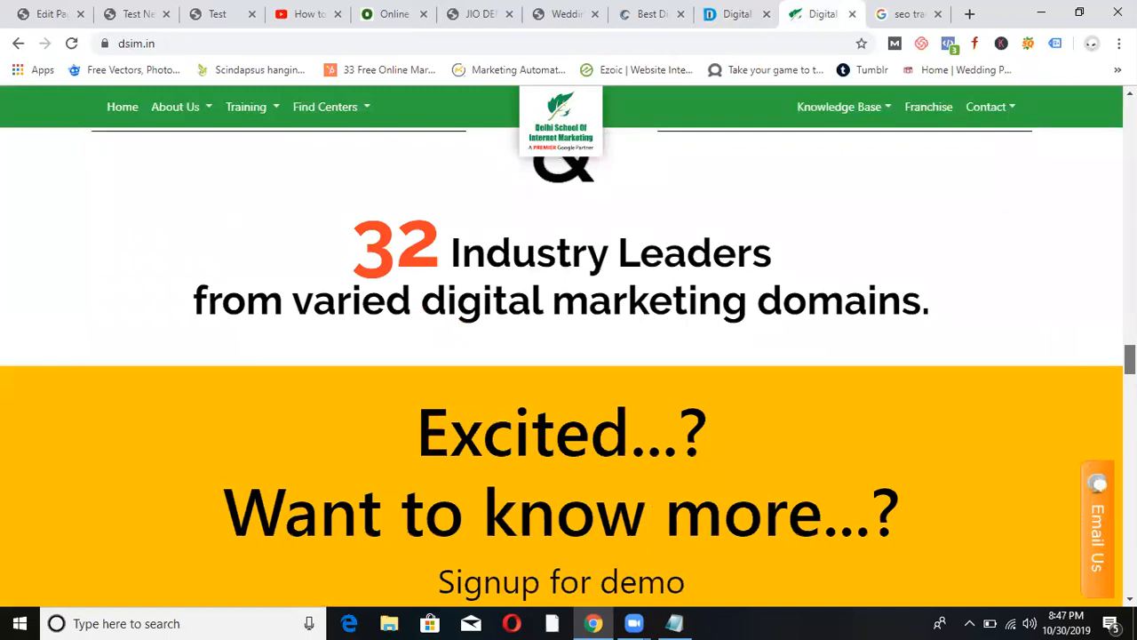
scroll(569, 356, down, 20)
scroll(568, 355, up, 20)
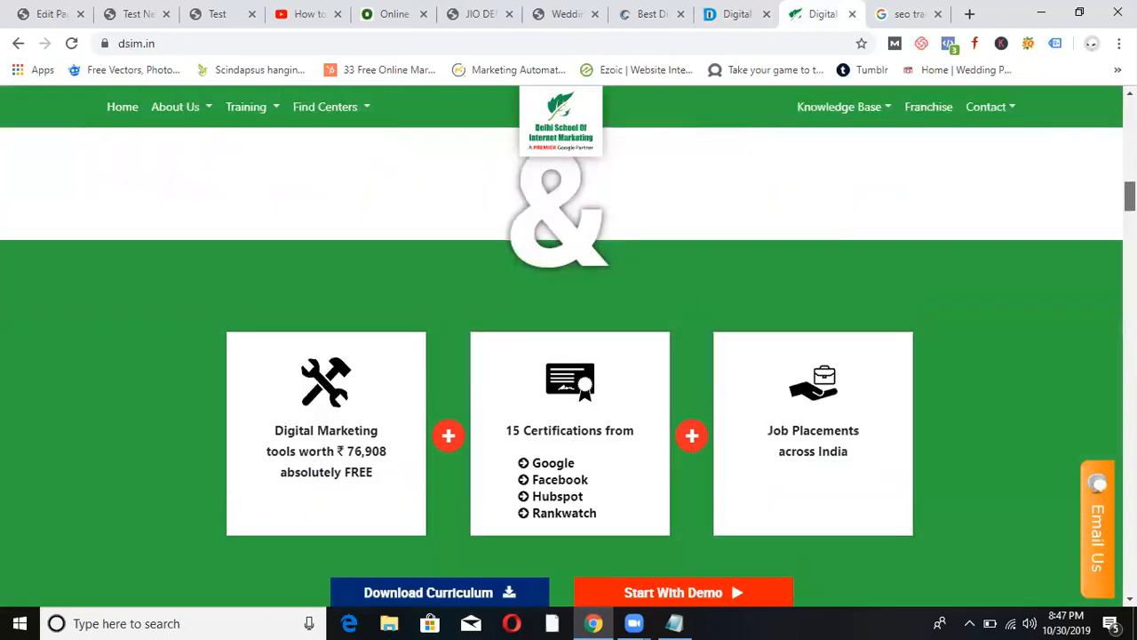
scroll(569, 356, up, 10)
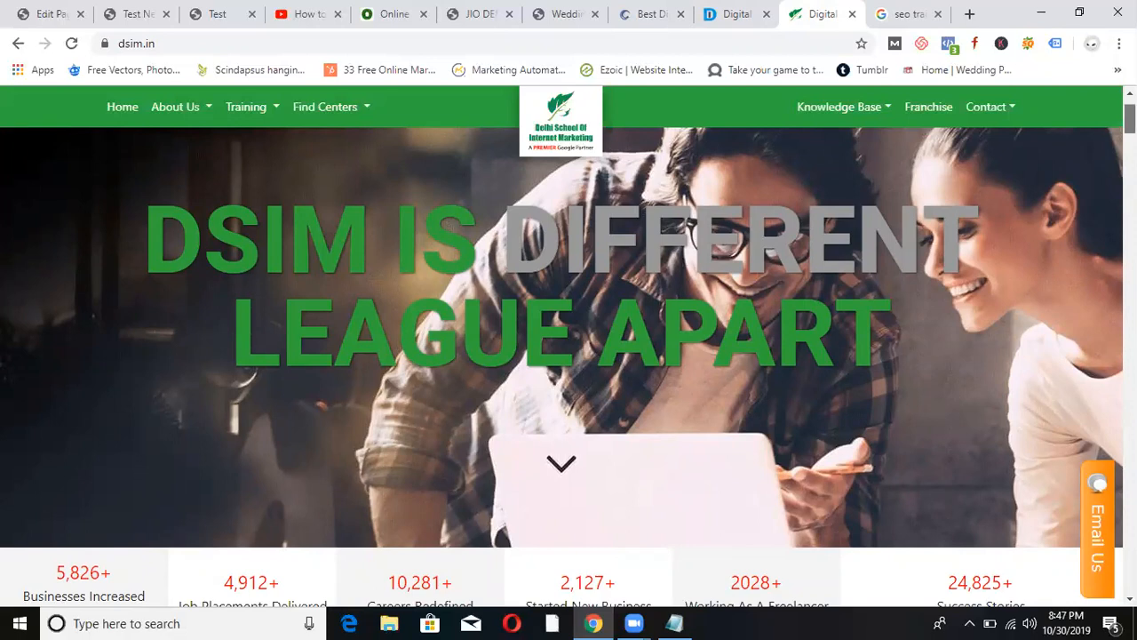
Go through DSIM's audience options and upcoming batches down to the "Signup for demo" form and examine its fields.
scroll(562, 371, down, 15)
scroll(1108, 305, down, 14)
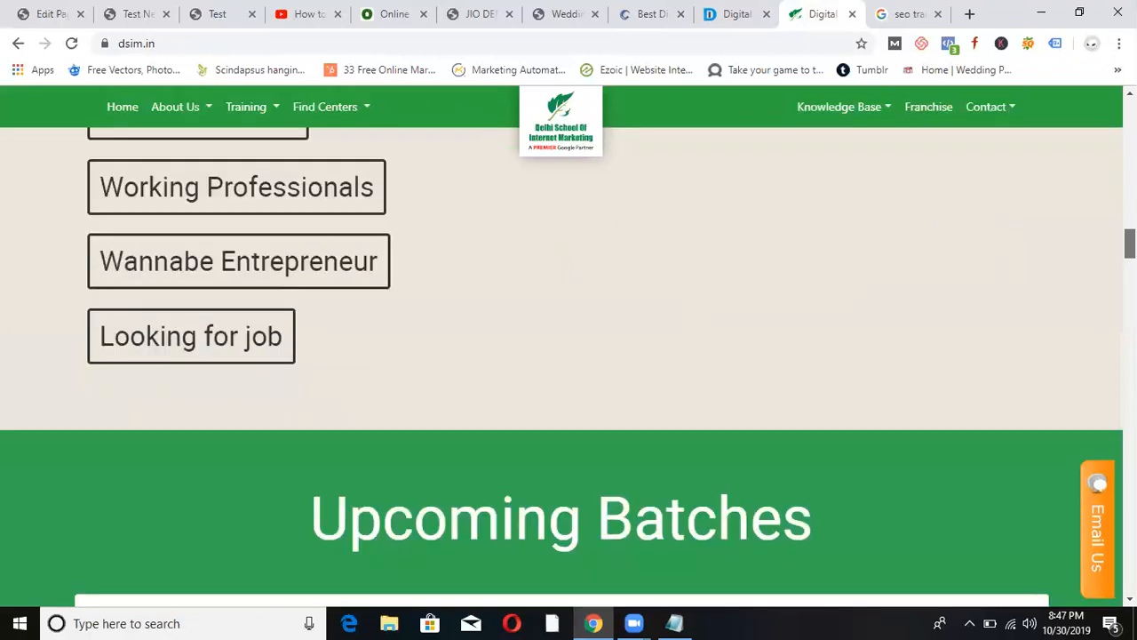
scroll(1108, 304, down, 12)
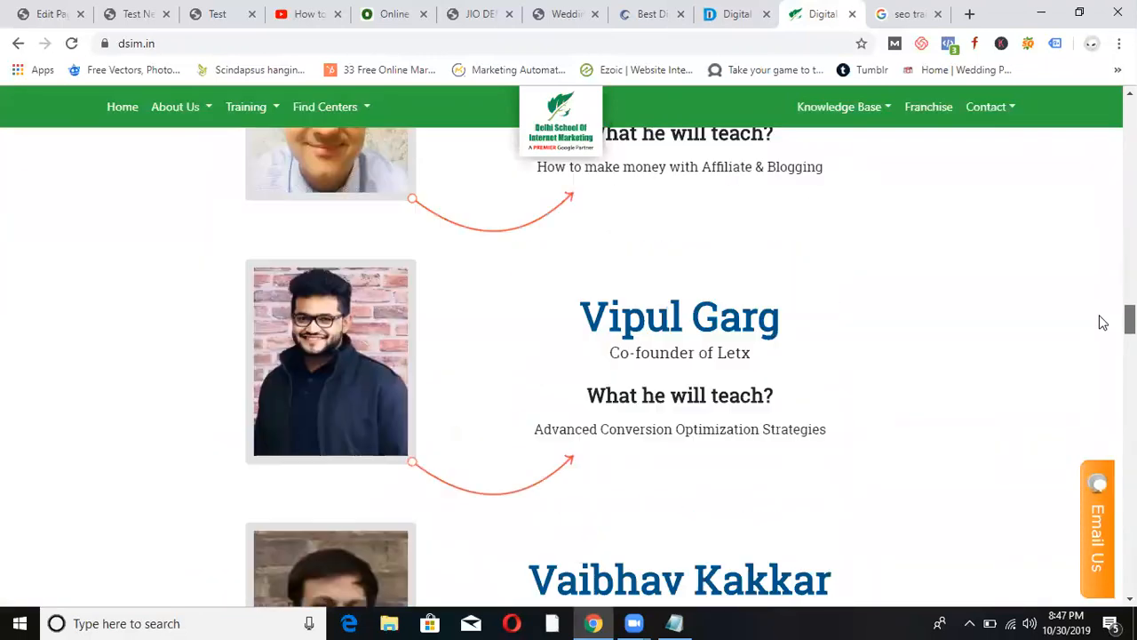
scroll(1087, 368, down, 7)
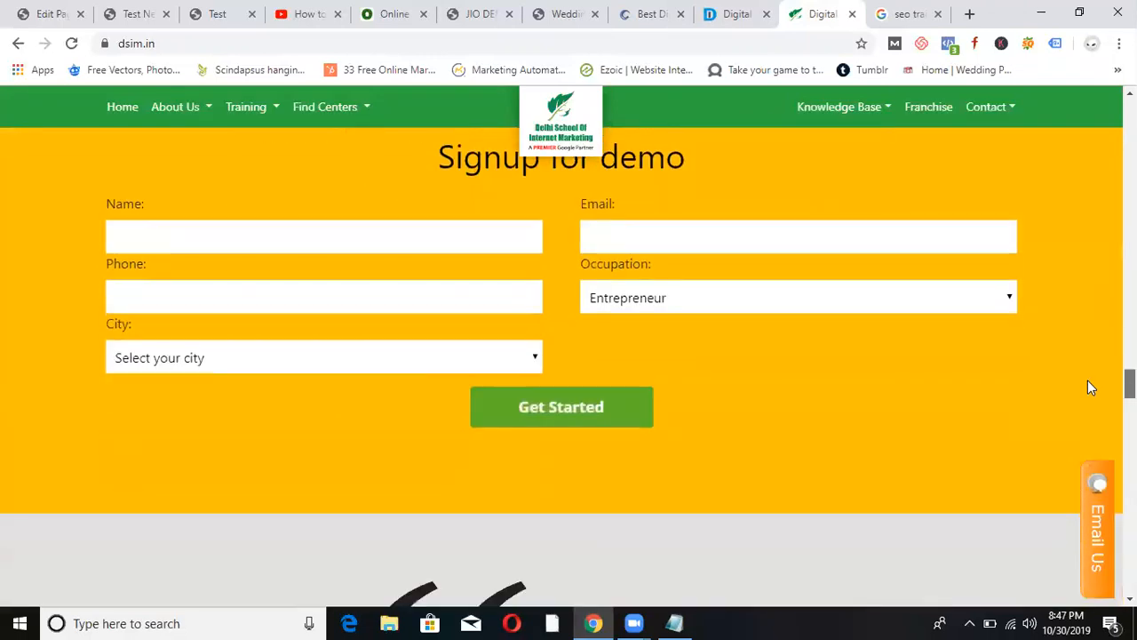
scroll(1089, 407, up, 5)
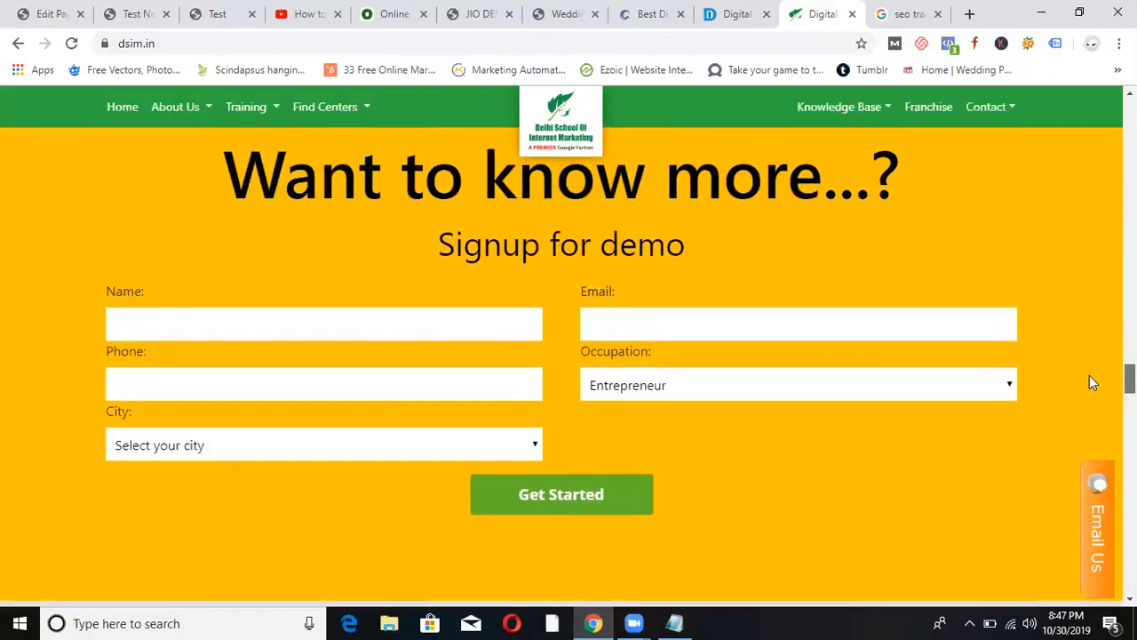
scroll(1093, 378, up, 2)
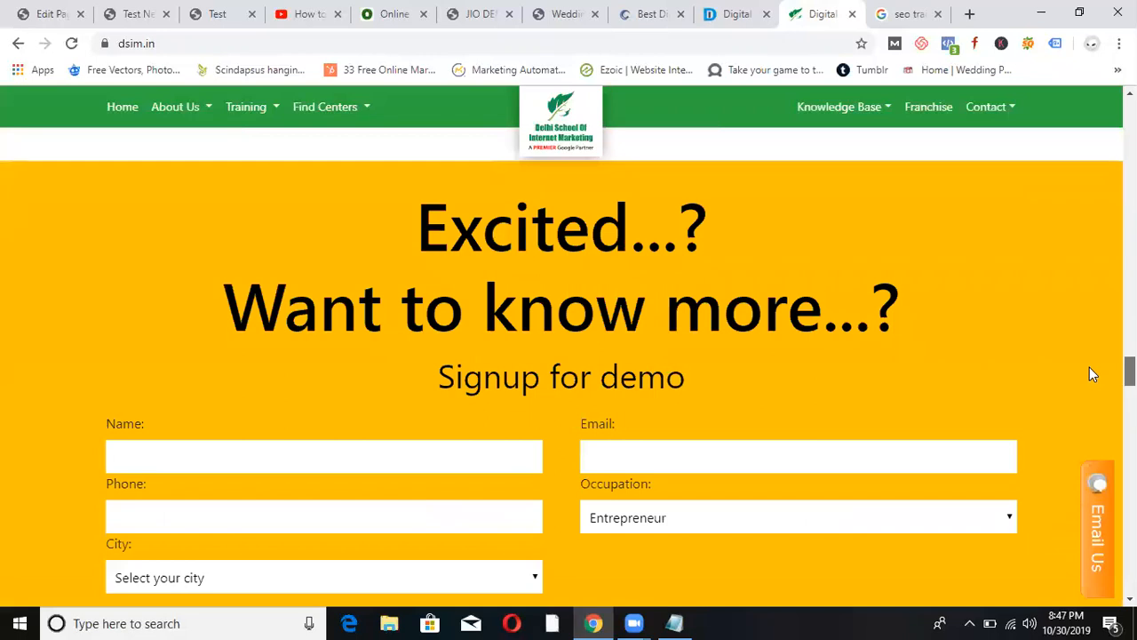
Examine DSIM's "LEARN from experts" section, including its heading, trainer photos, roles and "What he will teach?" topics.
scroll(1093, 372, up, 5)
scroll(1094, 339, up, 7)
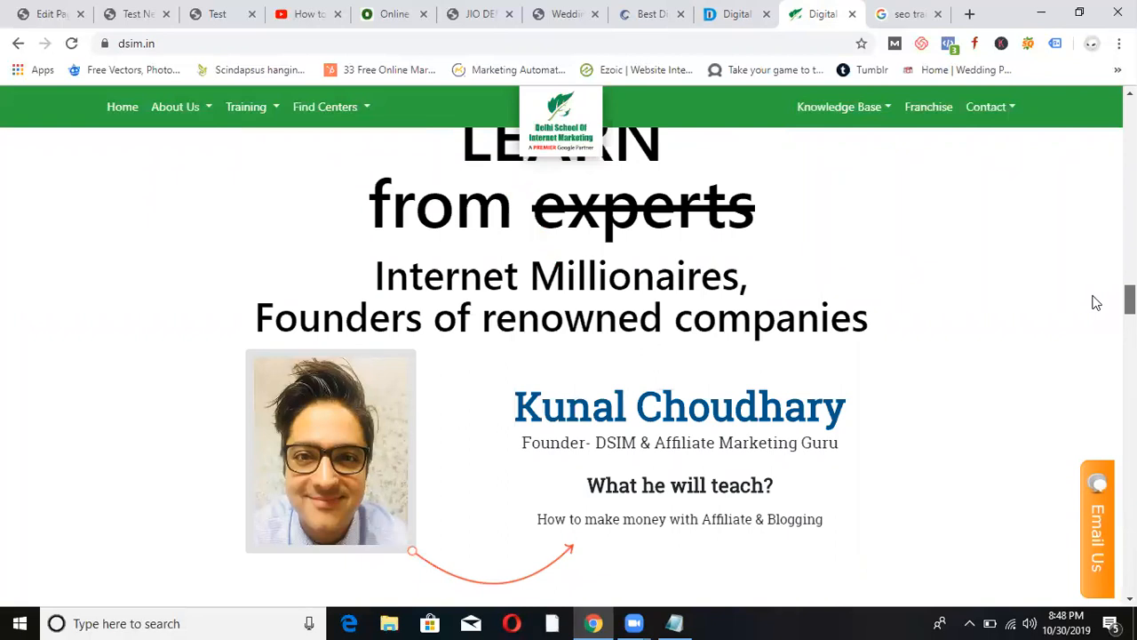
scroll(1095, 303, up, 1)
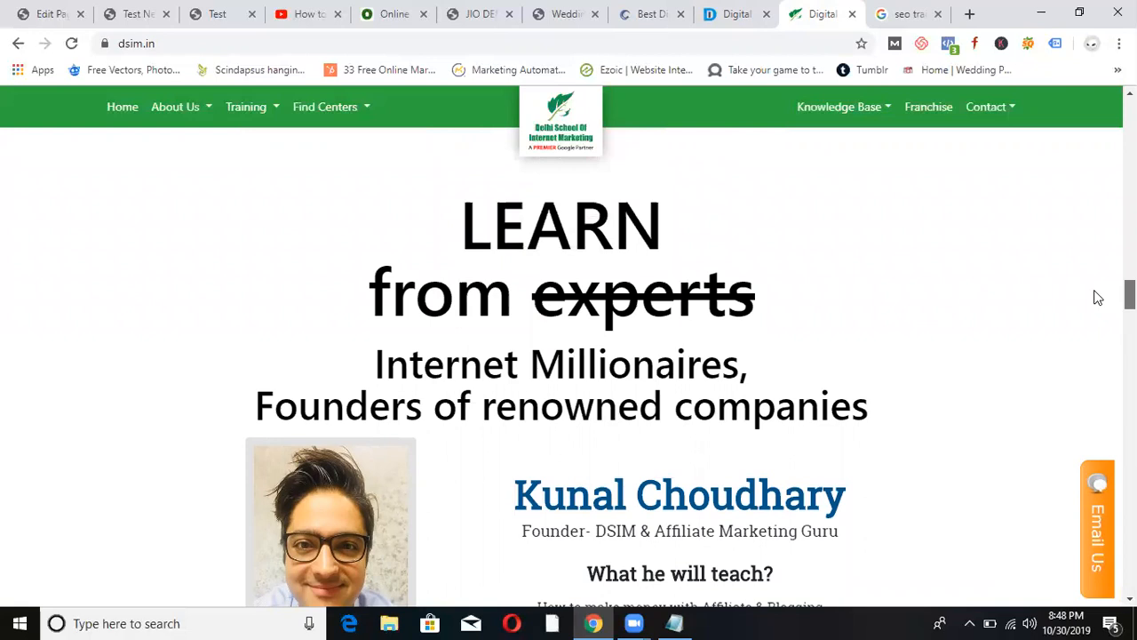
scroll(1098, 300, down, 1)
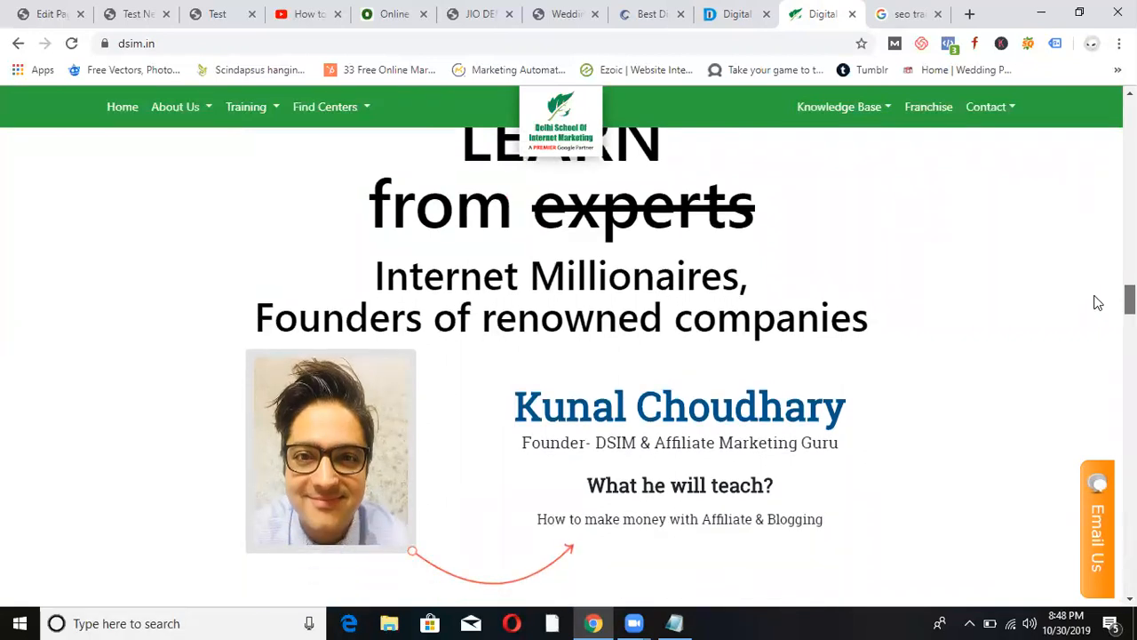
scroll(1098, 303, up, 1)
scroll(1097, 305, down, 2)
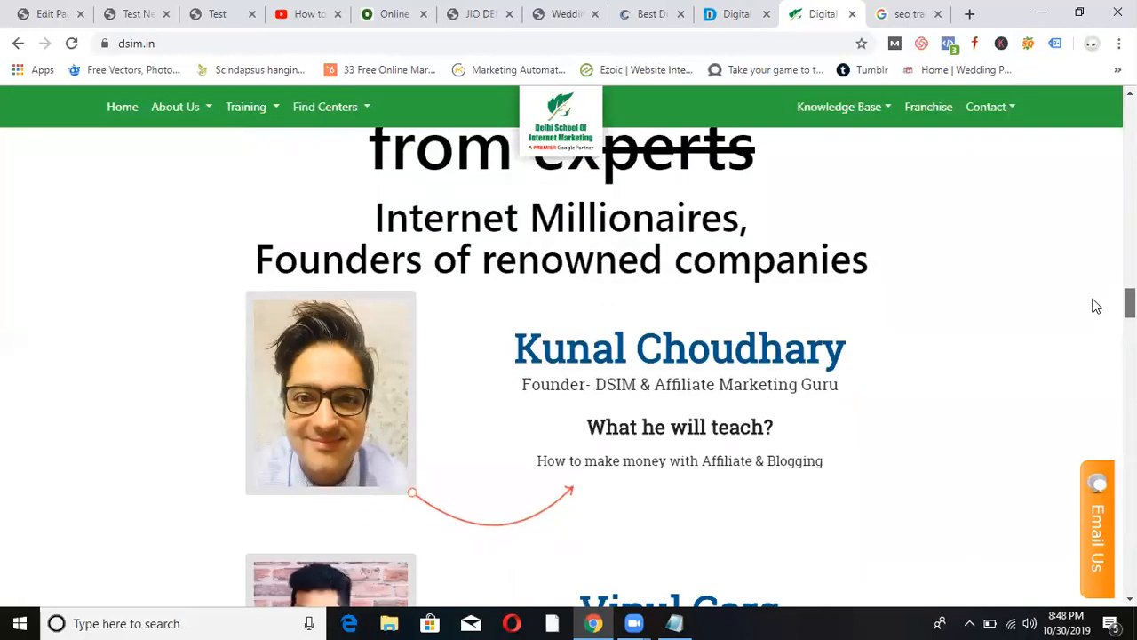
scroll(1096, 306, up, 4)
scroll(1092, 312, down, 6)
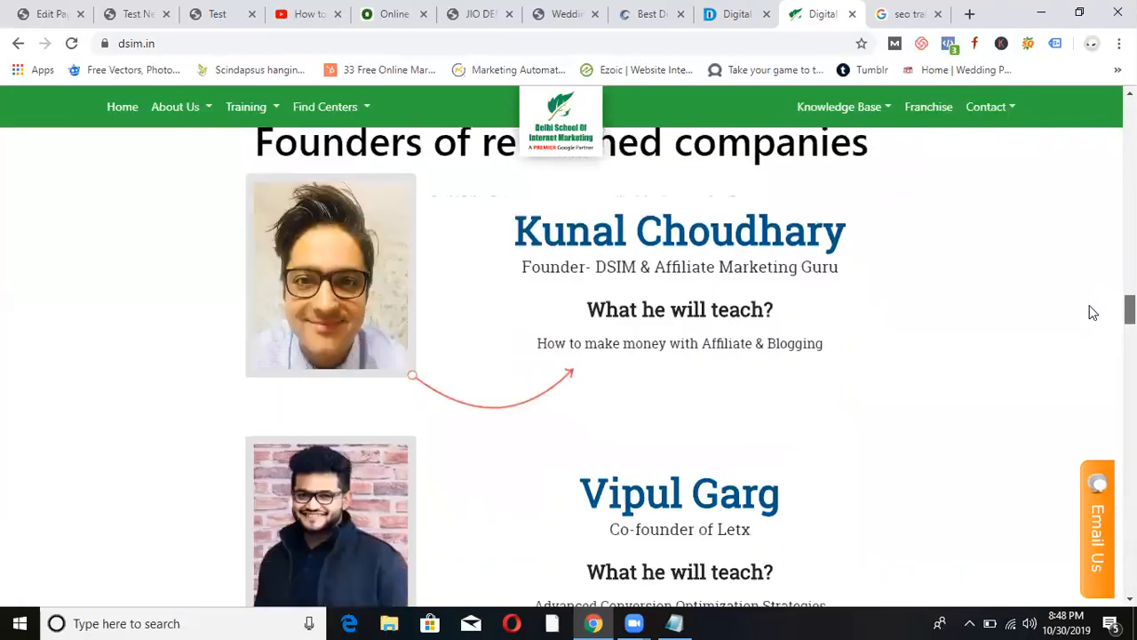
scroll(1091, 313, down, 2)
scroll(1091, 311, up, 4)
scroll(1089, 318, down, 1)
scroll(1089, 319, down, 4)
scroll(1086, 320, up, 3)
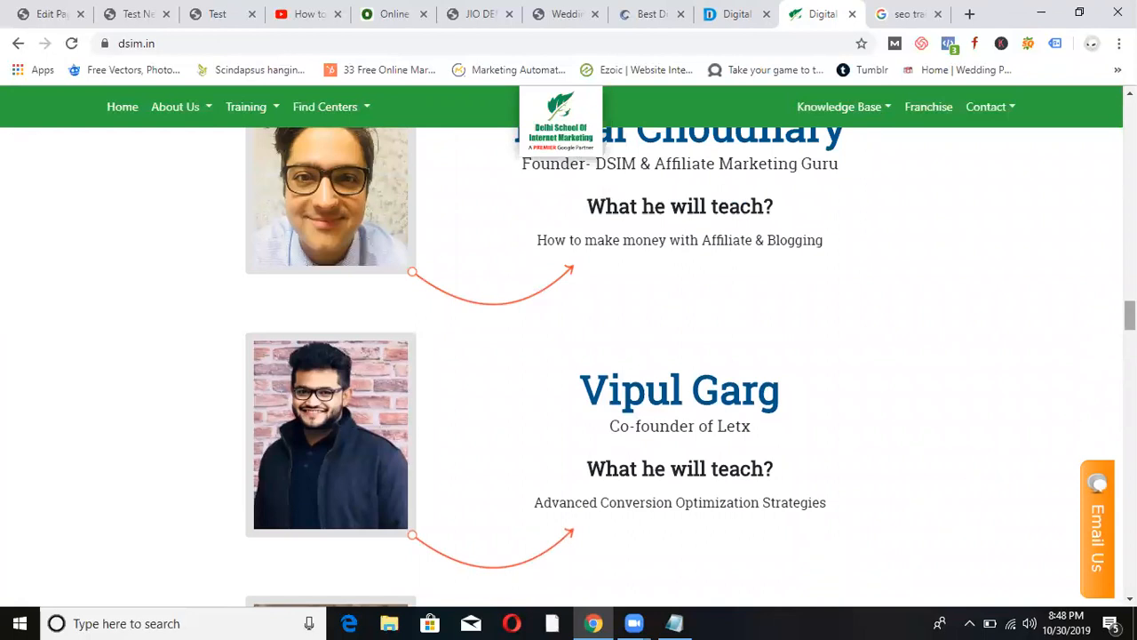
scroll(691, 367, down, 3)
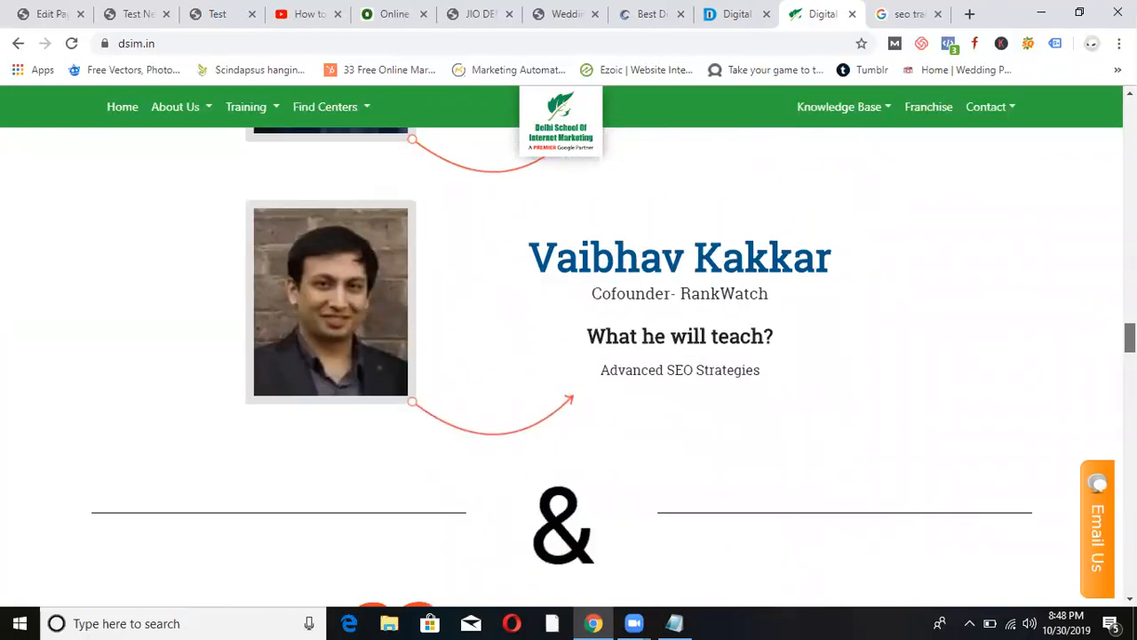
scroll(692, 367, up, 2)
scroll(569, 367, up, 2)
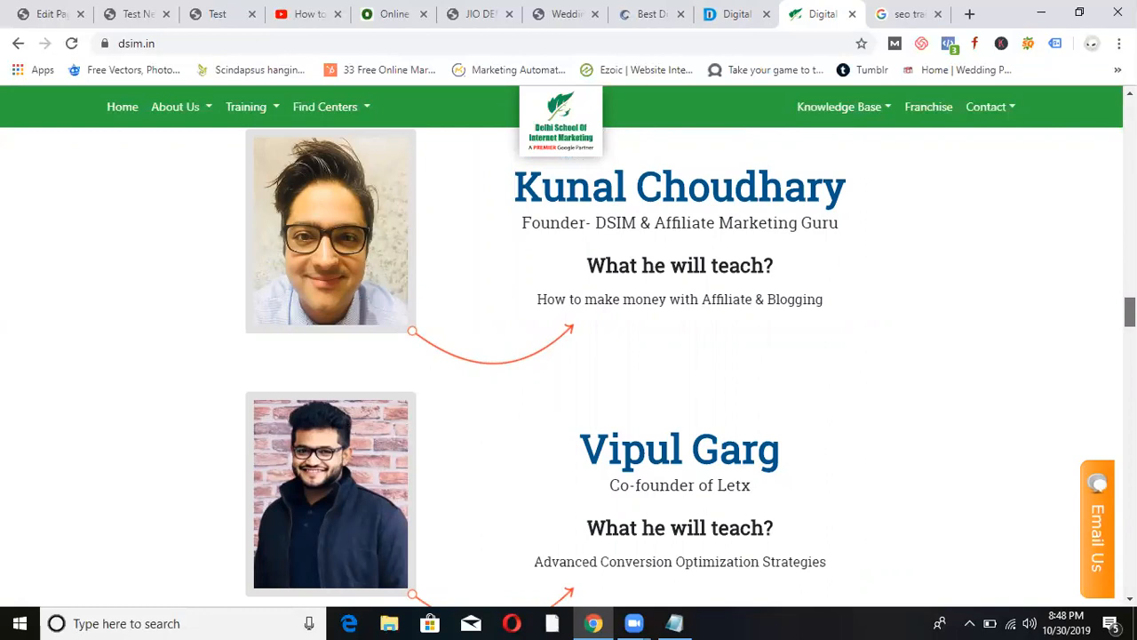
scroll(691, 367, up, 1)
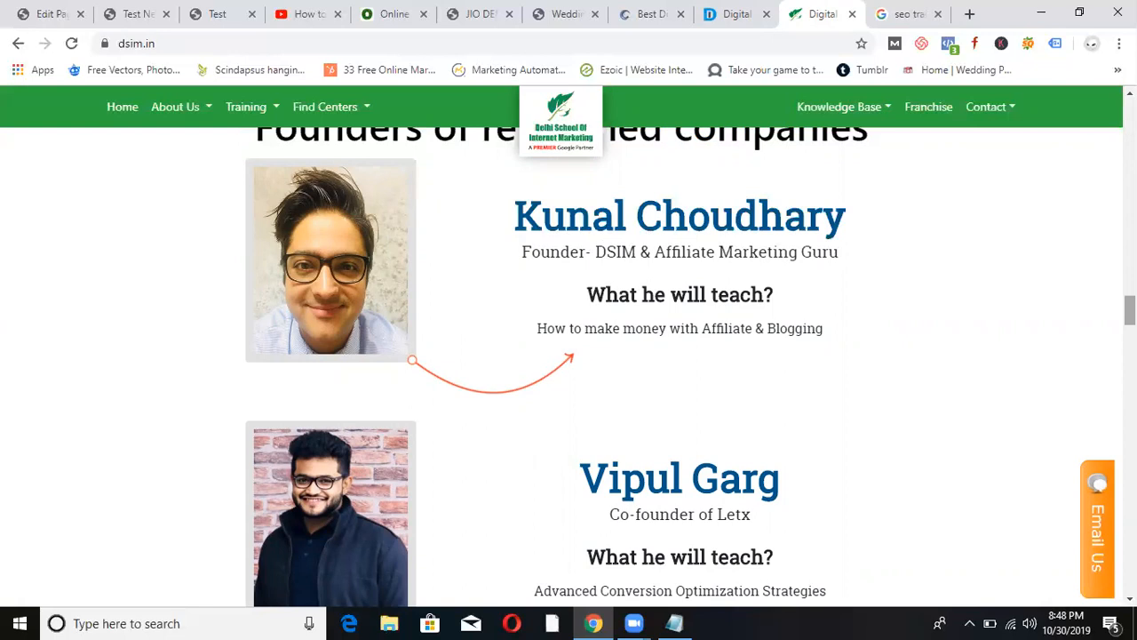
Open the ODMT home page and review its introduction, demo video, student placement logos and training mode sections.
click(656, 15)
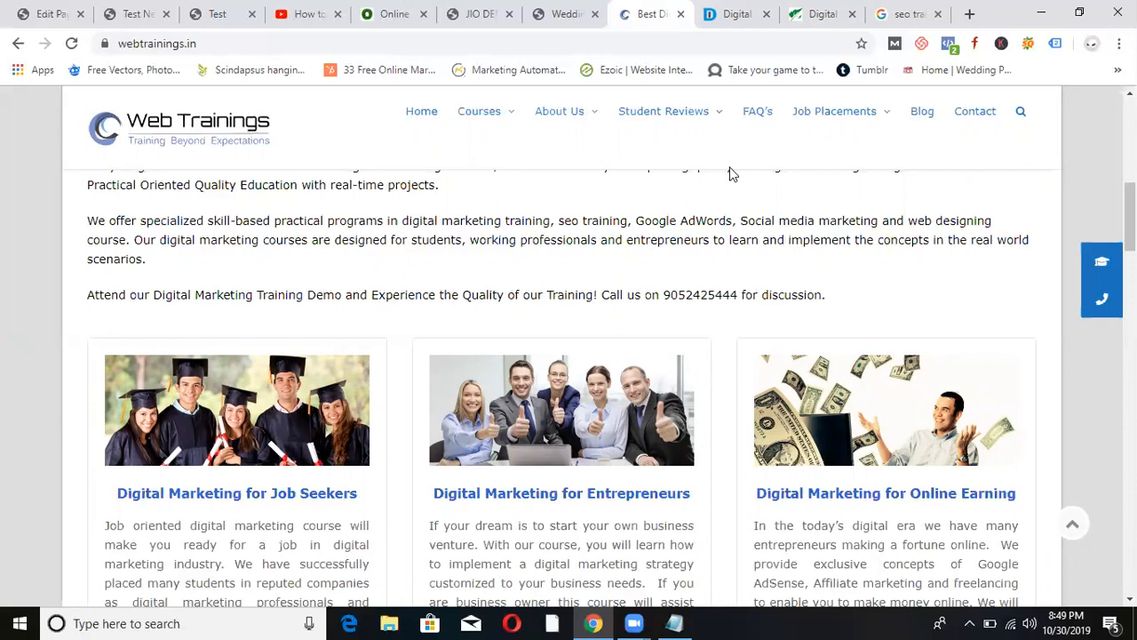
click(391, 13)
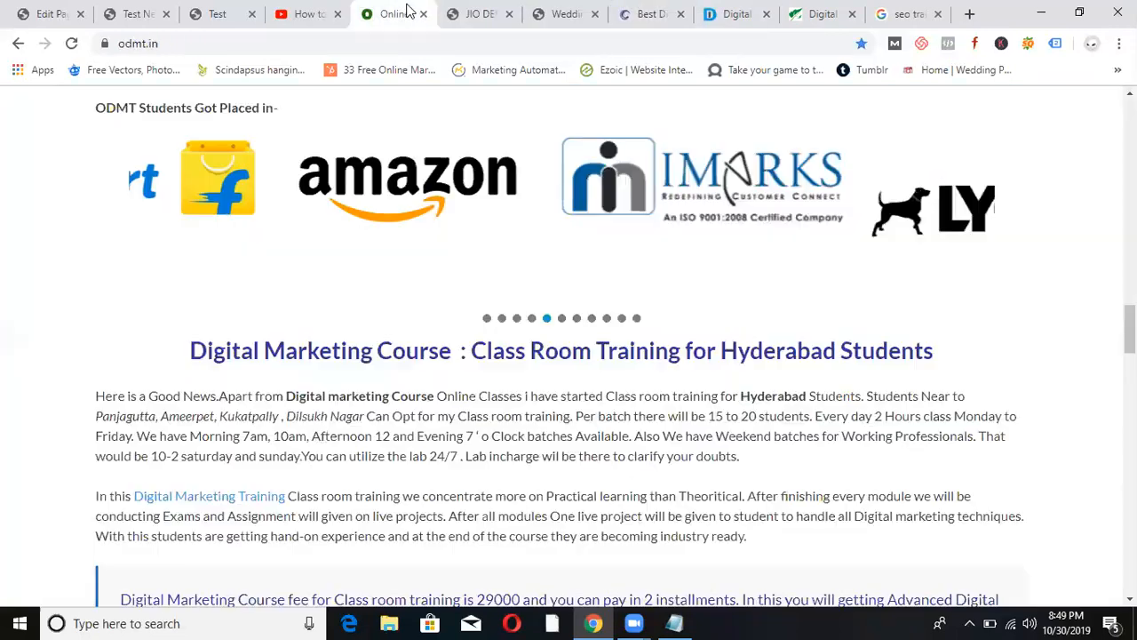
scroll(569, 355, up, 10)
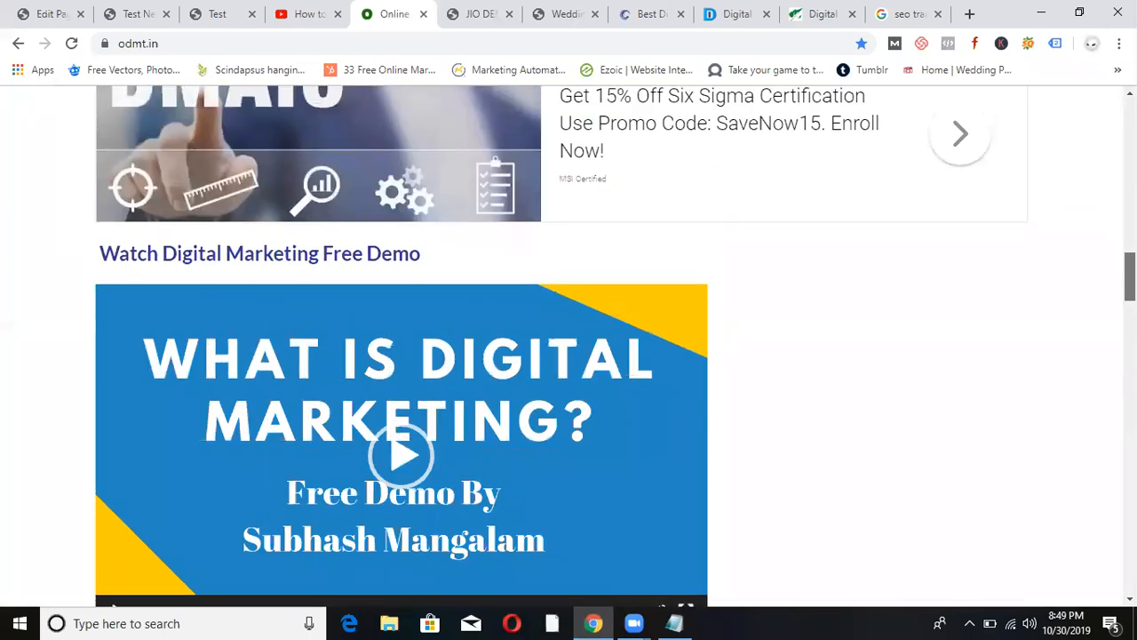
scroll(568, 355, up, 6)
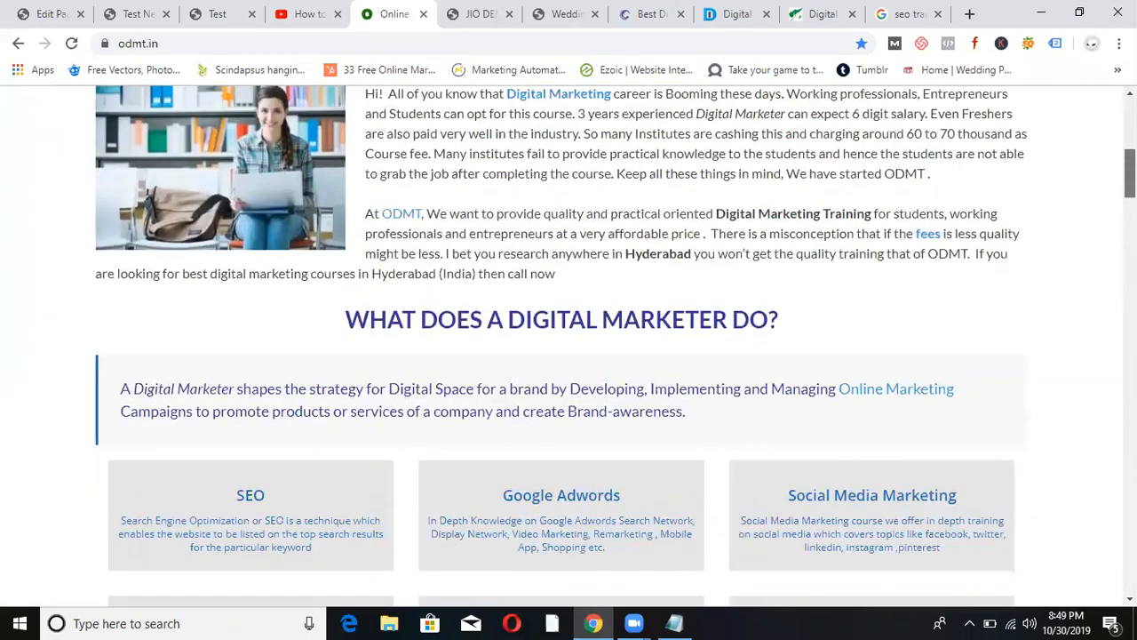
scroll(568, 356, up, 3)
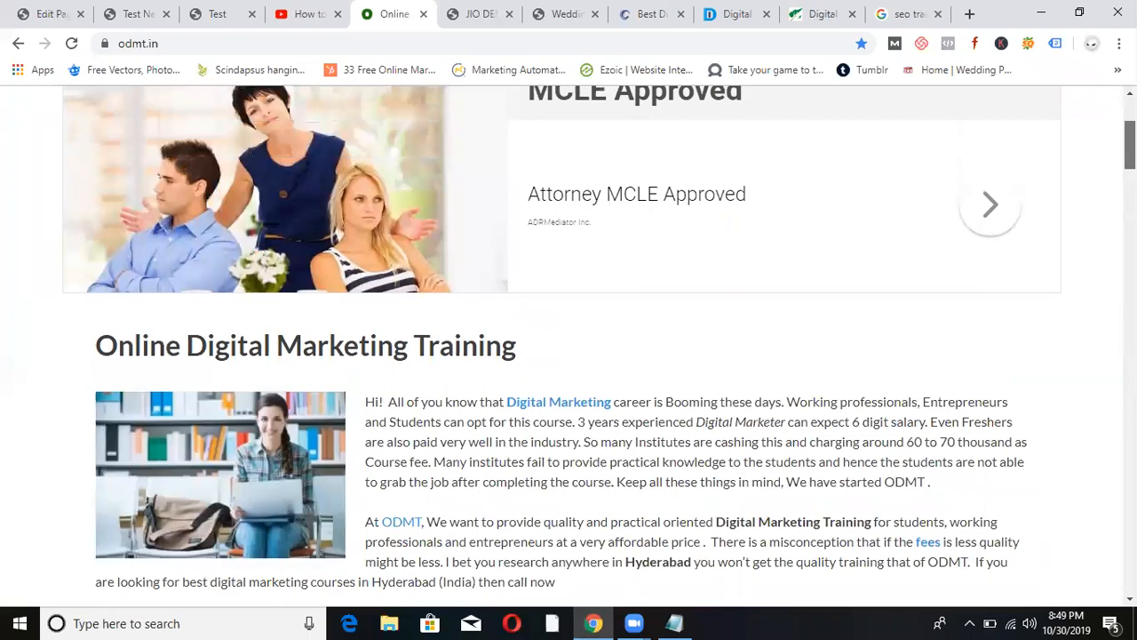
scroll(1108, 399, down, 15)
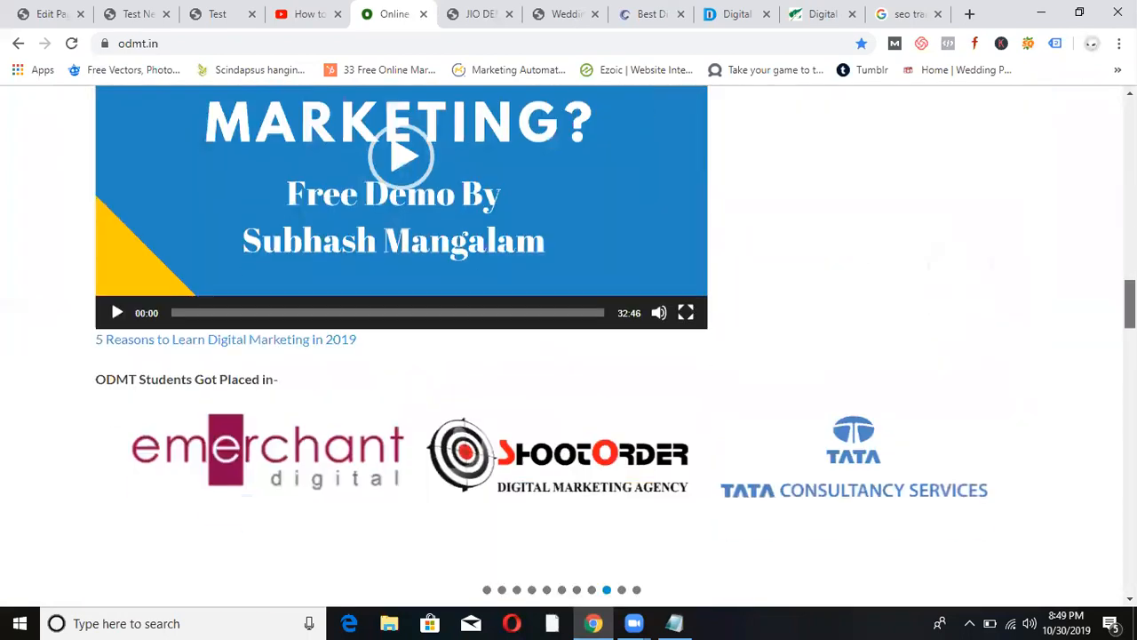
scroll(1108, 399, down, 7)
scroll(528, 113, up, 5)
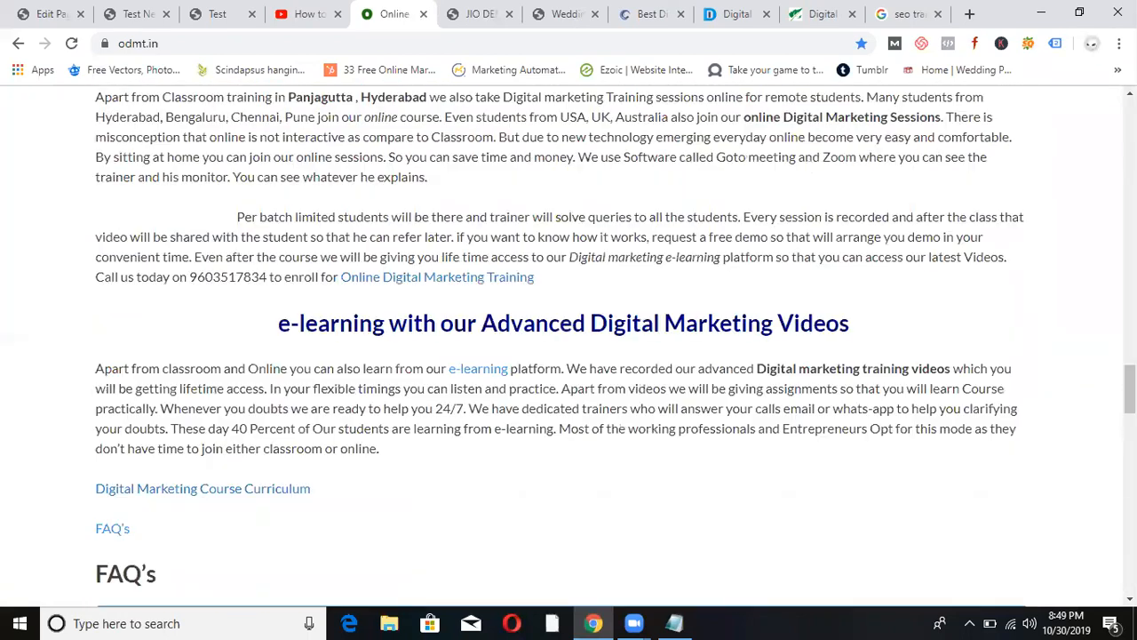
Glance at the JIO Dental and wedding sites, then review the Web Trainings introduction and three audience boxes.
click(479, 14)
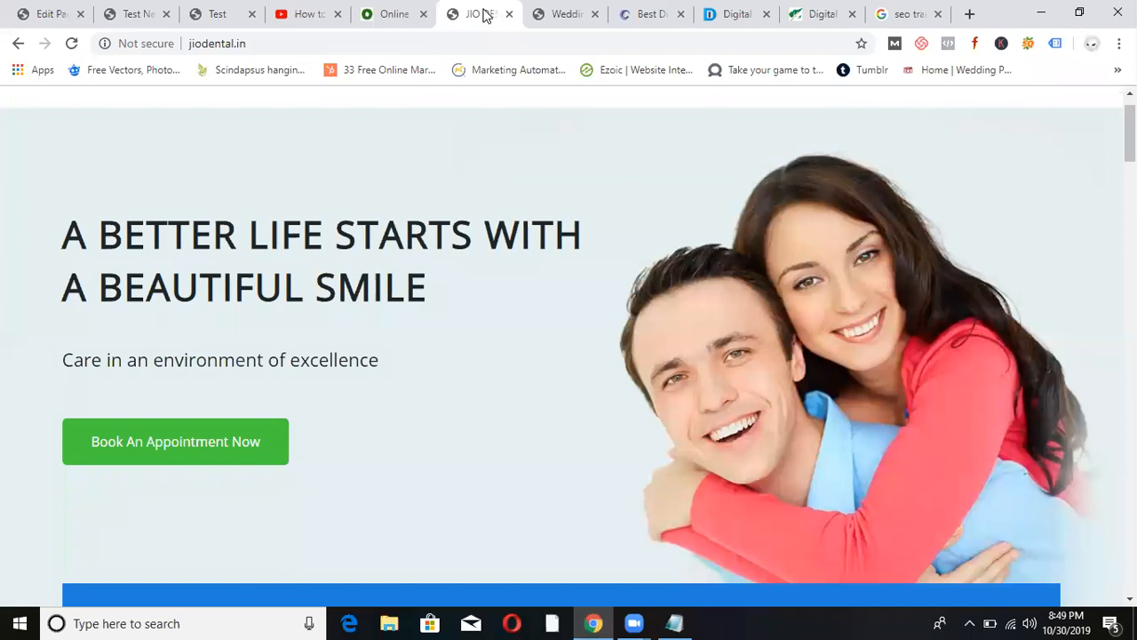
click(563, 12)
click(649, 9)
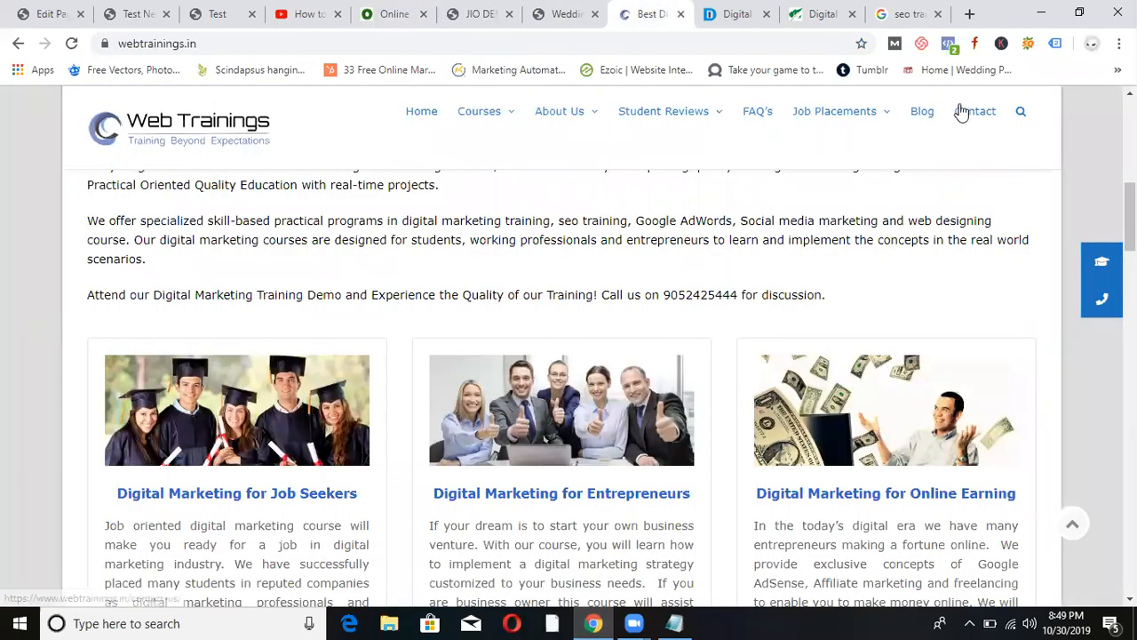
mouse_move(1130, 216)
mouse_down()
mouse_move(1131, 168)
mouse_move(1131, 217)
mouse_up()
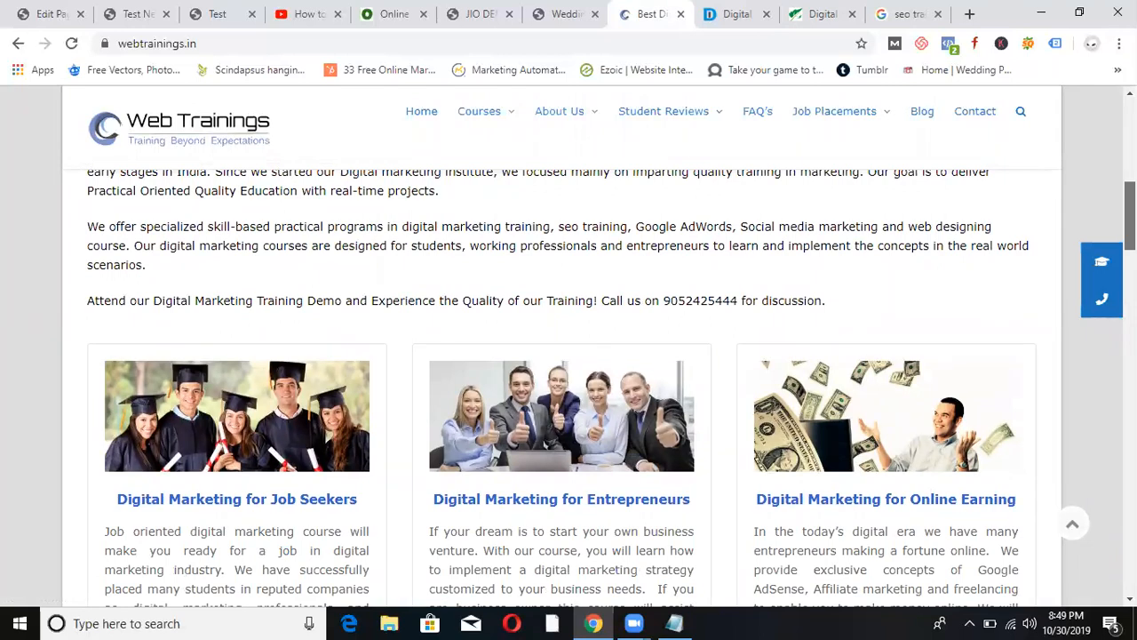
drag(1130, 216, 1130, 231)
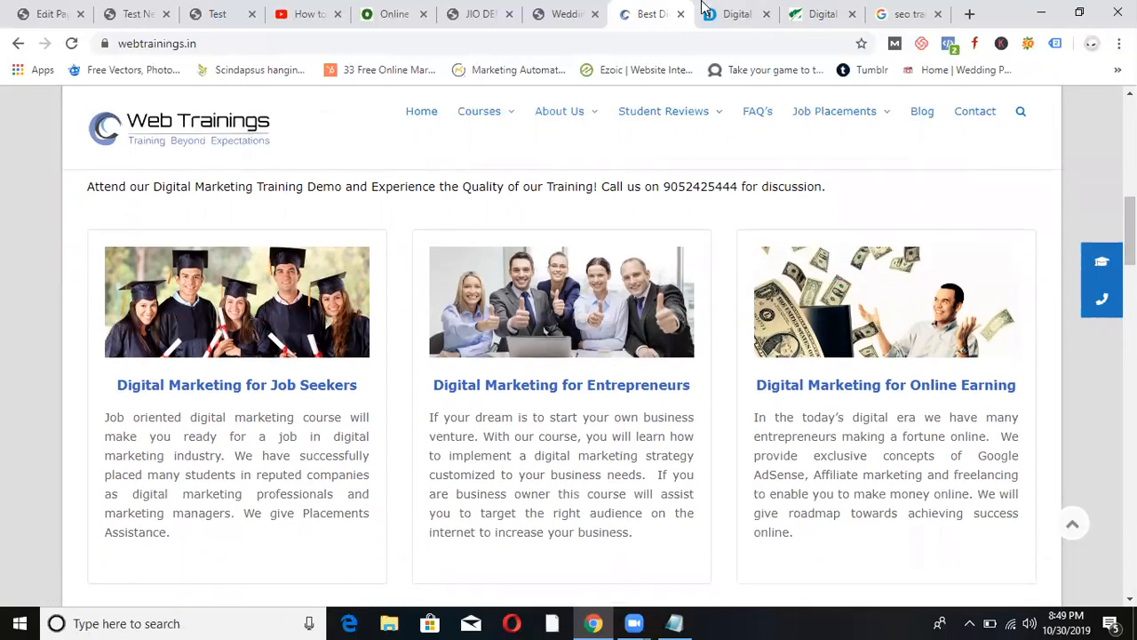
Compare Digital Nest's banner and introduction with DSIM's hero banner and "Which language do you speak?" section.
click(736, 13)
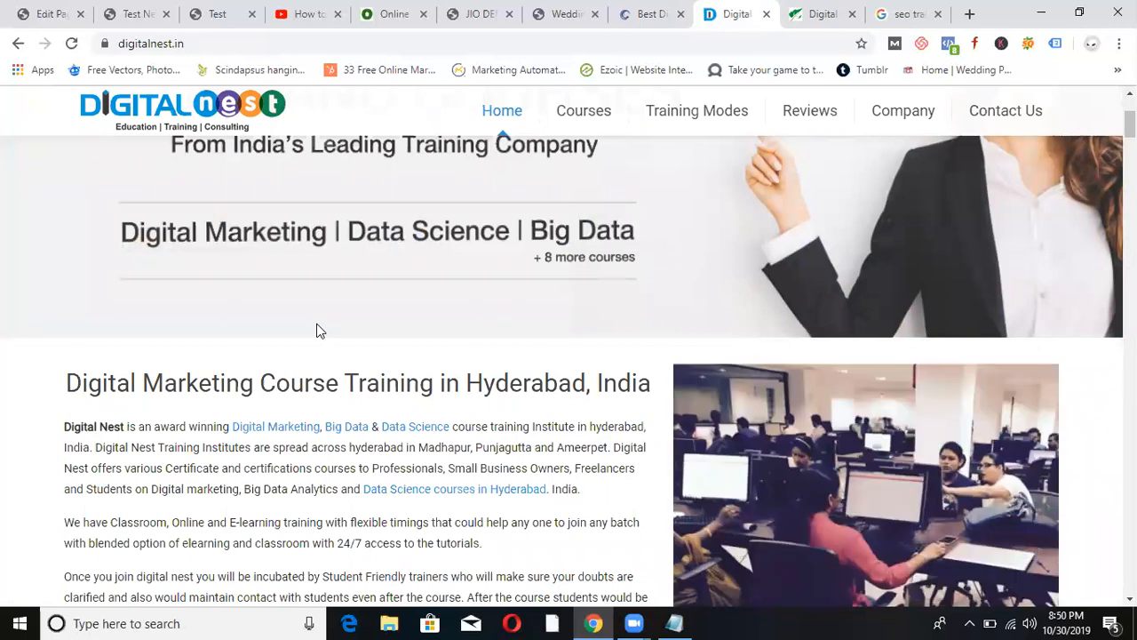
click(810, 16)
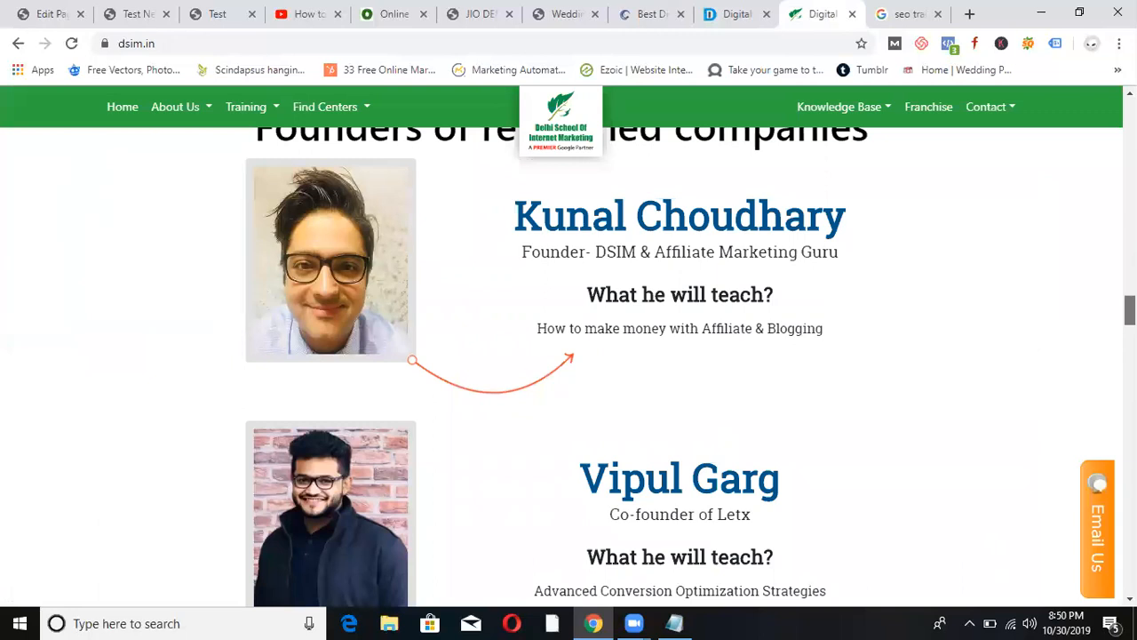
scroll(568, 355, up, 5)
scroll(568, 356, up, 10)
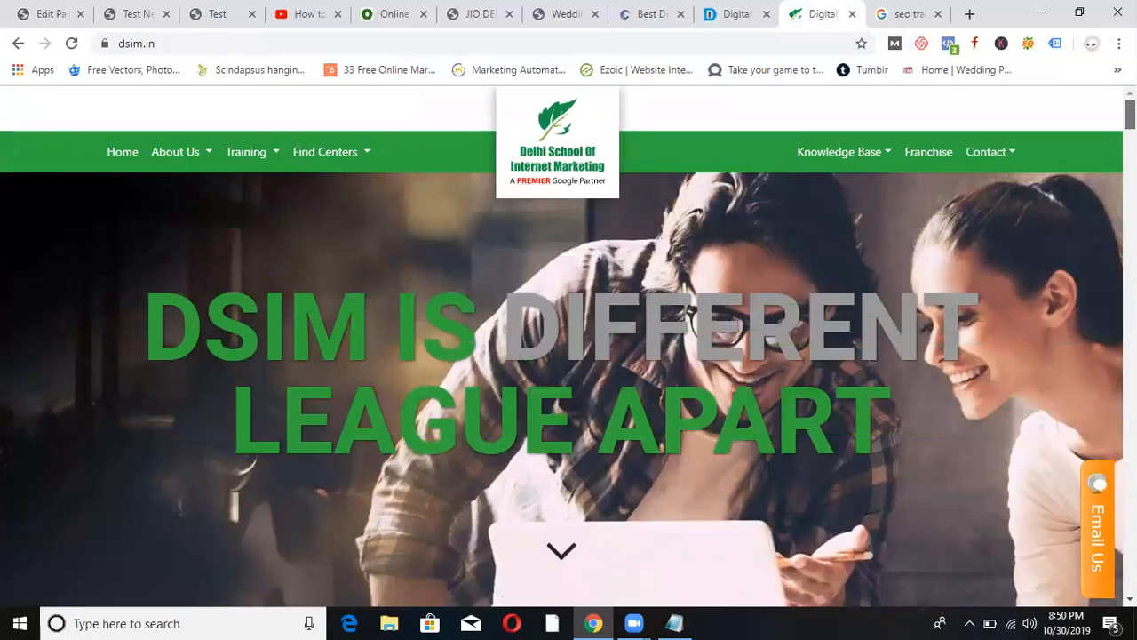
scroll(569, 356, down, 20)
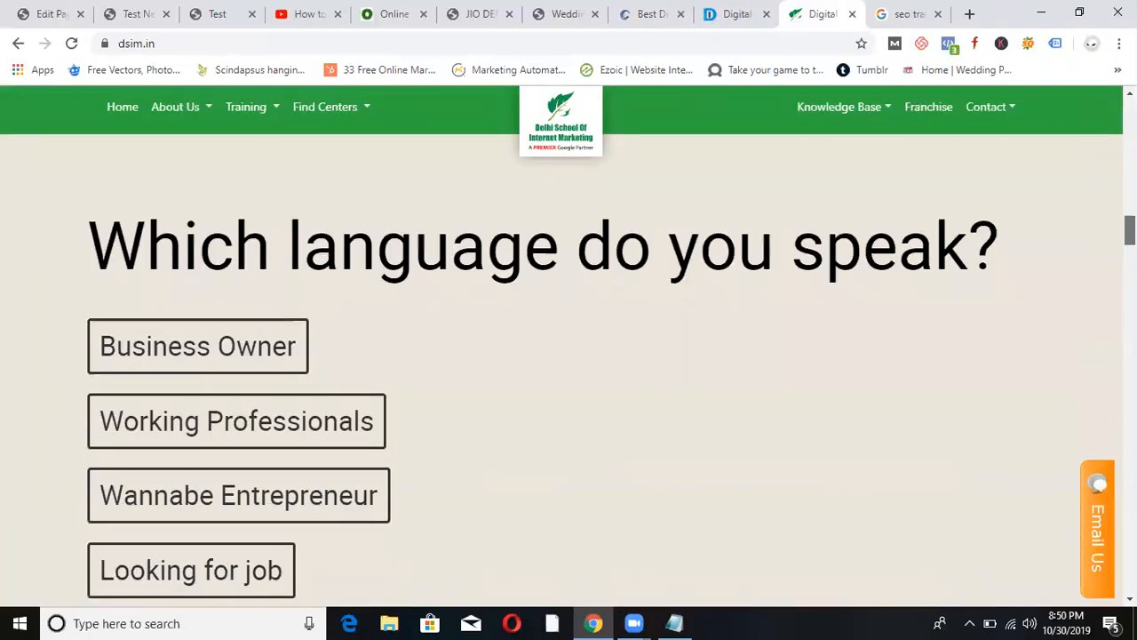
Review Digital Nest's home page from the introduction through the course structure, training schedule, FAQs, student reviews and footer.
scroll(569, 356, up, 8)
click(749, 20)
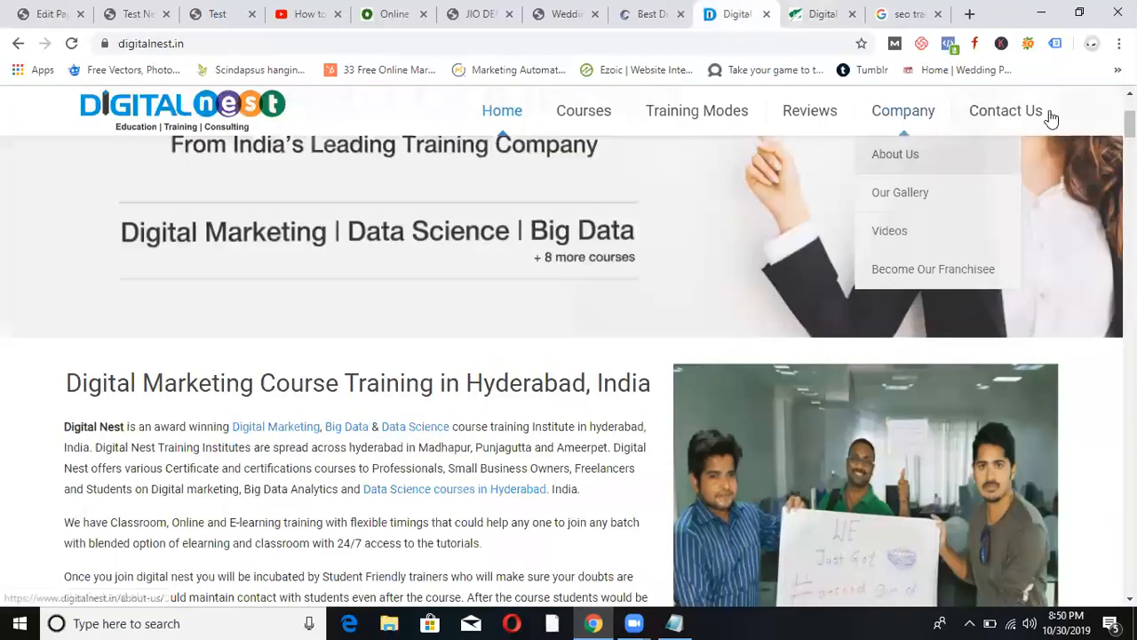
scroll(300, 458, down, 10)
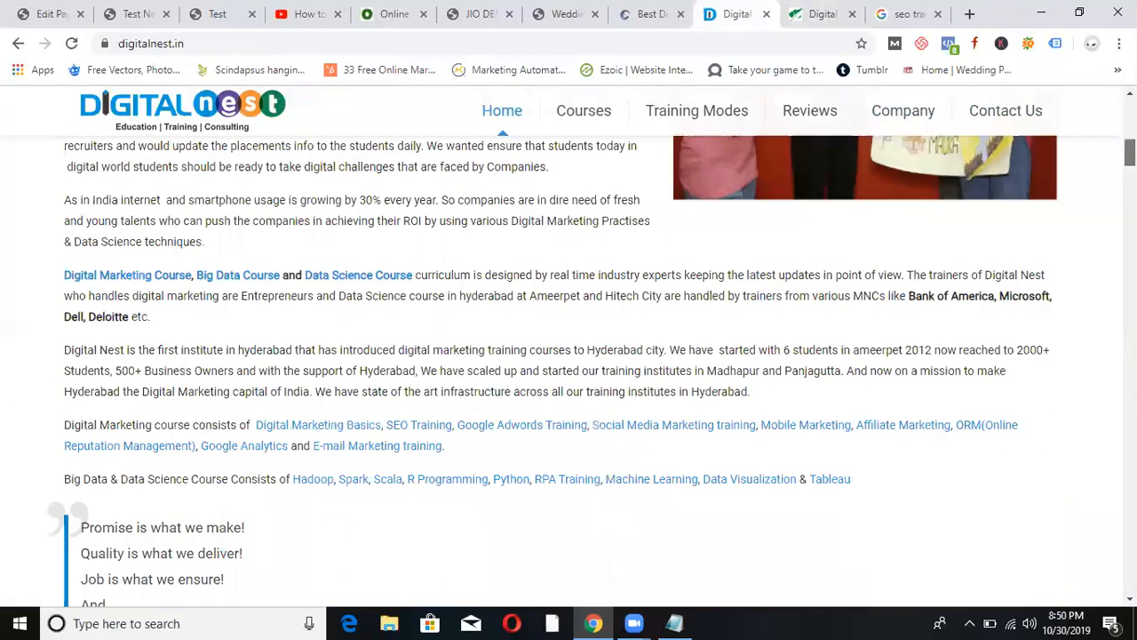
scroll(301, 459, down, 12)
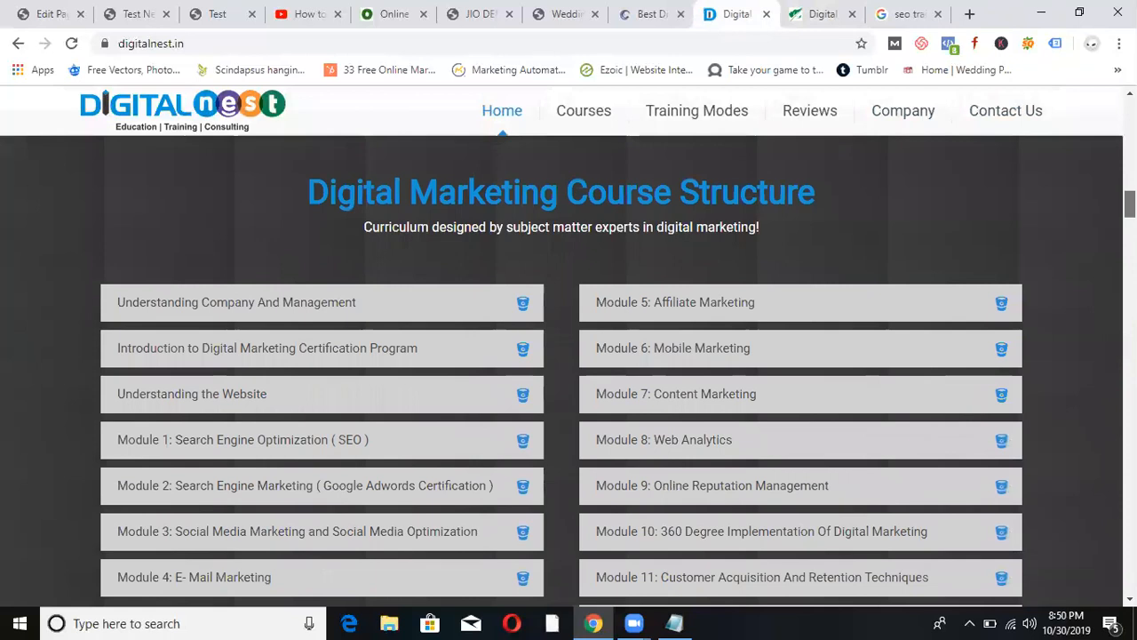
scroll(568, 370, down, 11)
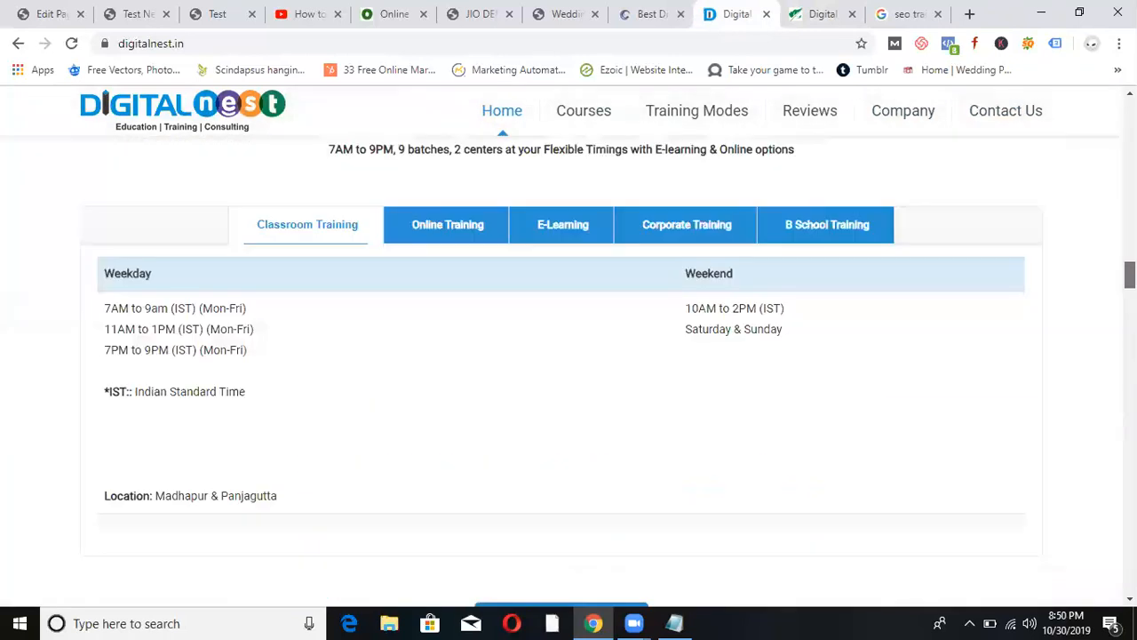
scroll(569, 370, down, 12)
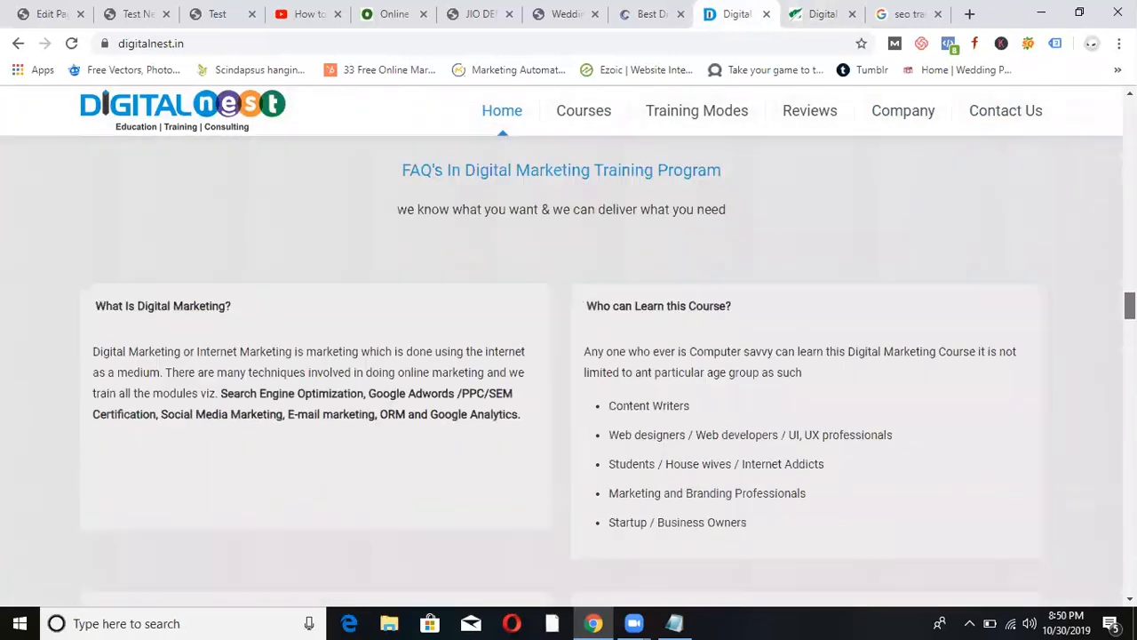
scroll(568, 370, down, 12)
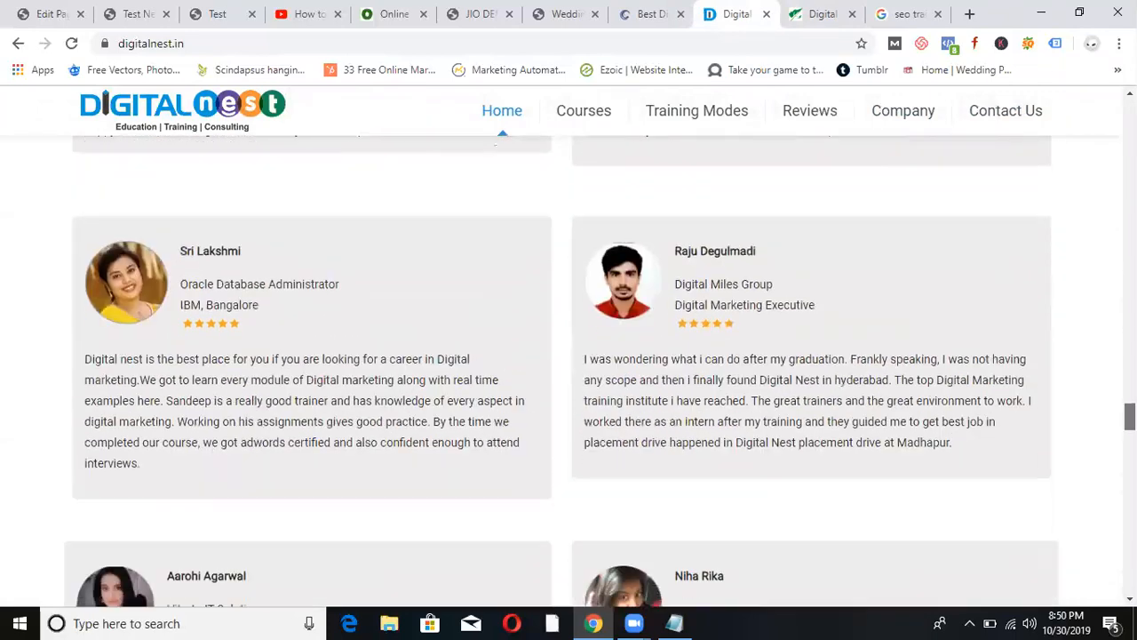
scroll(569, 370, down, 12)
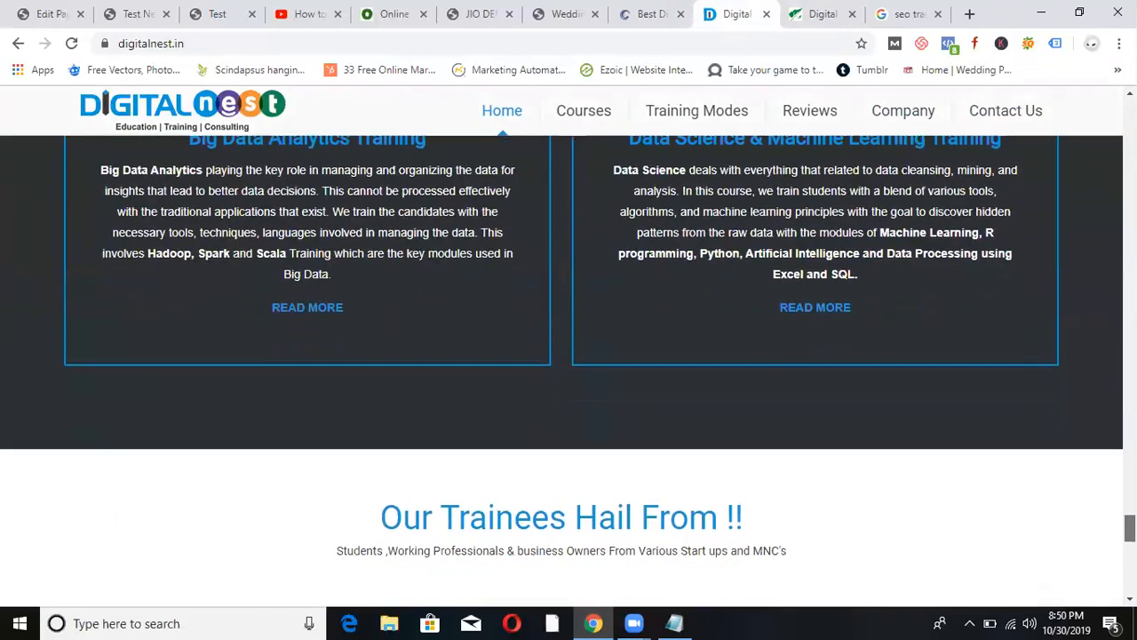
scroll(569, 370, down, 2)
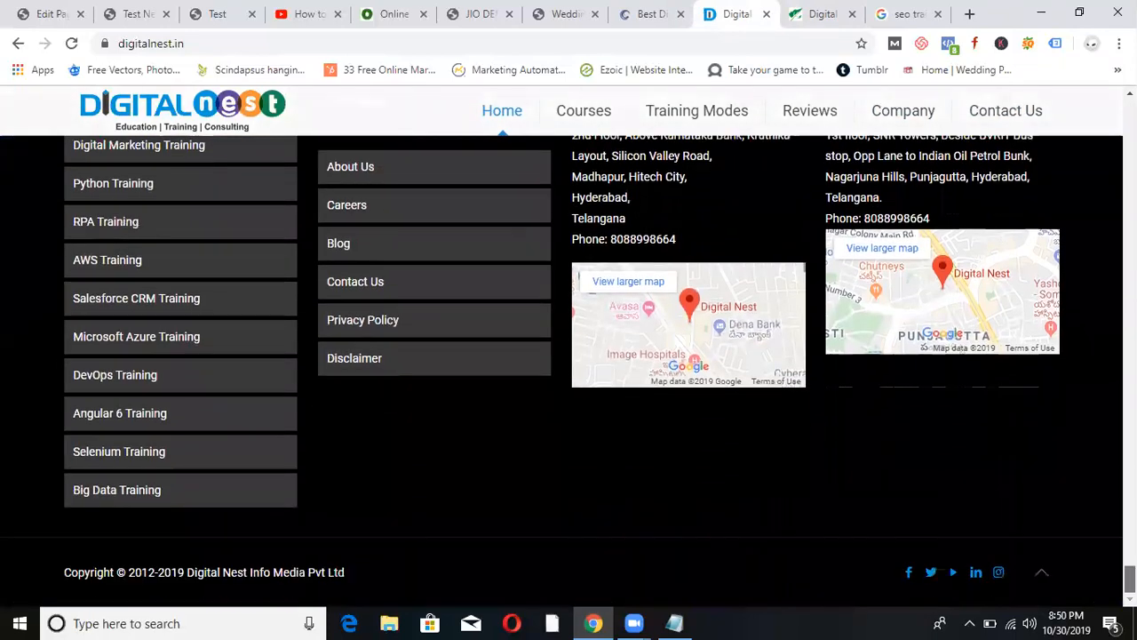
Re-examine Digital Nest's 360° Services graphic, course videos, main banner and introduction text.
scroll(568, 370, up, 15)
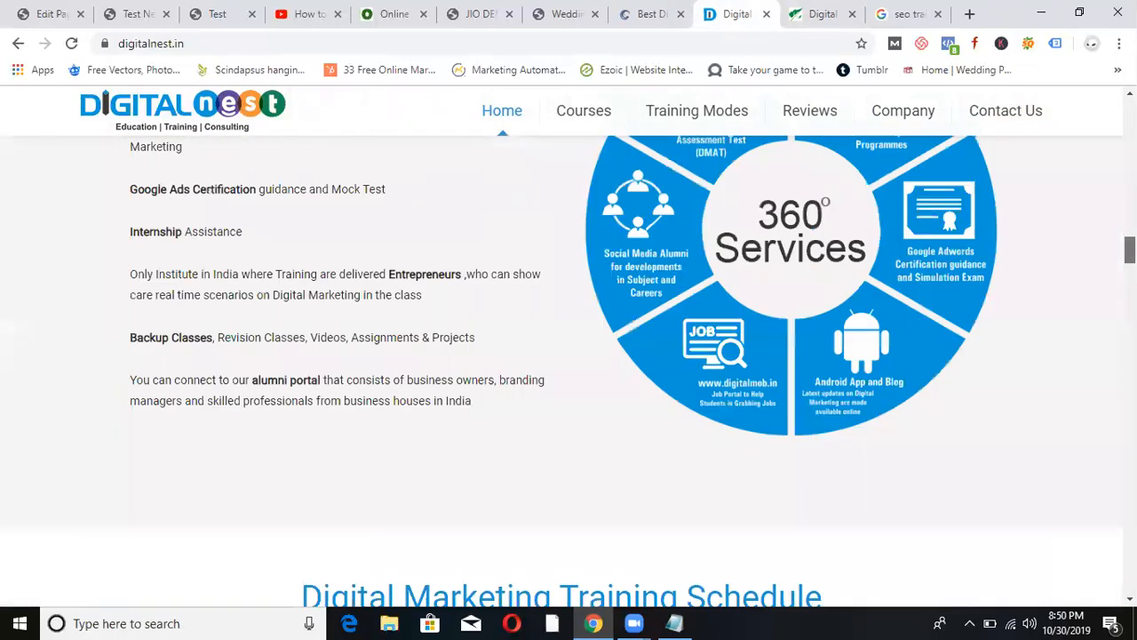
scroll(636, 328, up, 10)
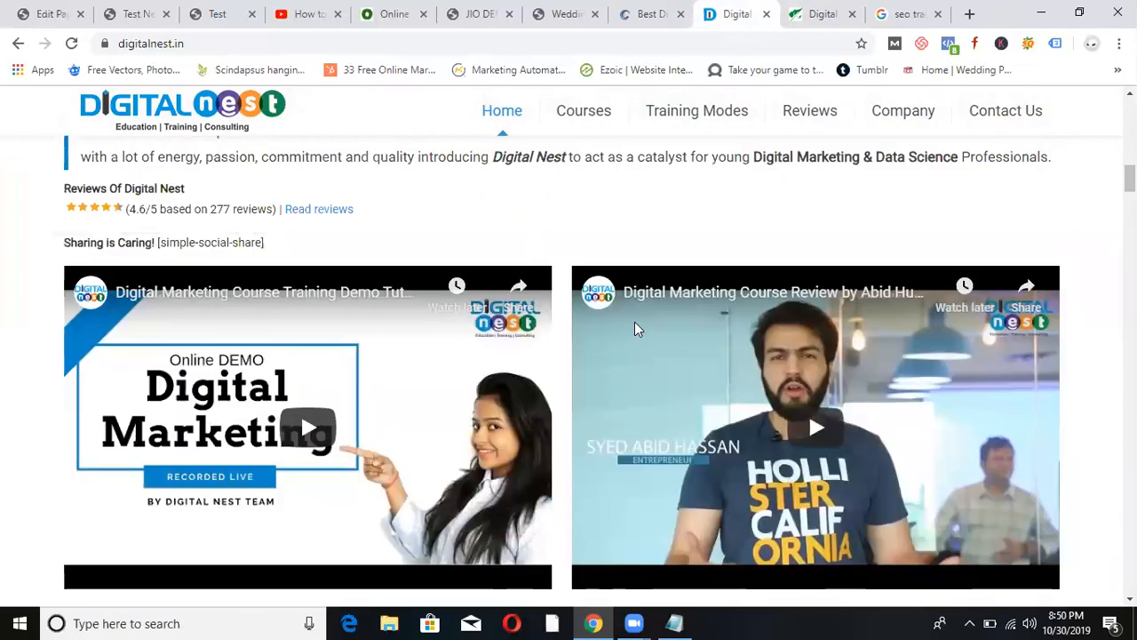
scroll(301, 410, up, 10)
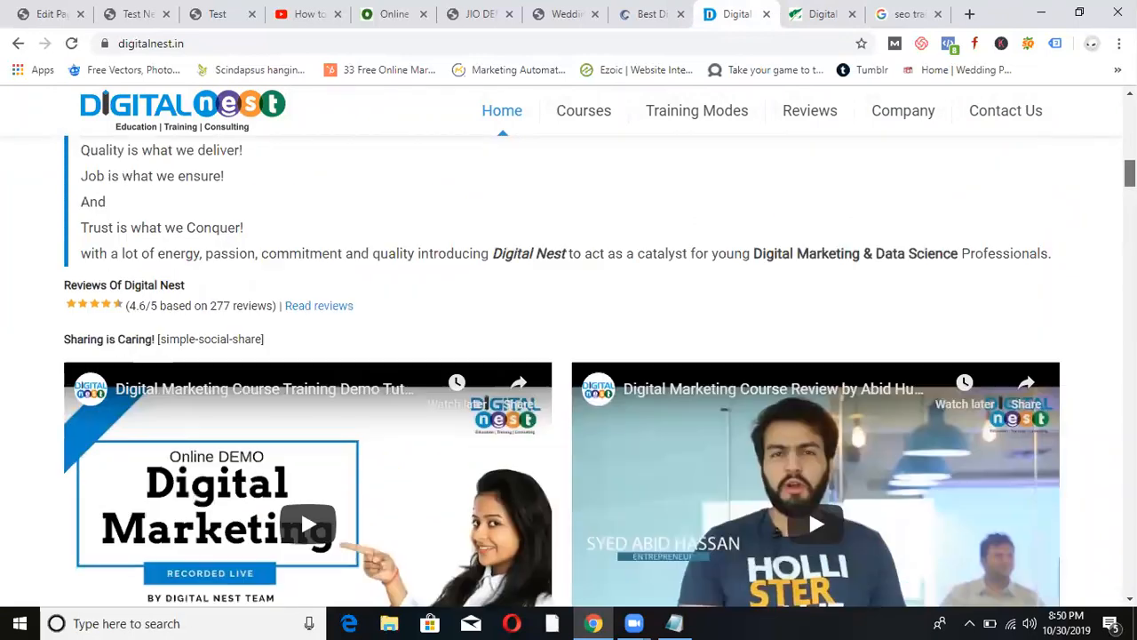
scroll(585, 371, up, 1)
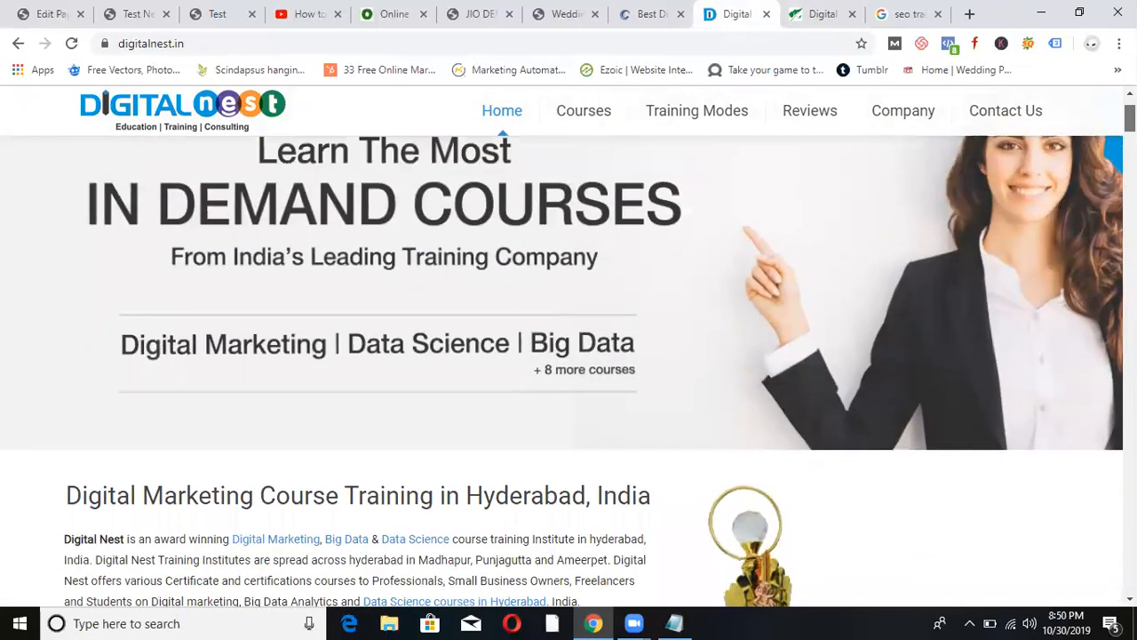
scroll(534, 311, down, 8)
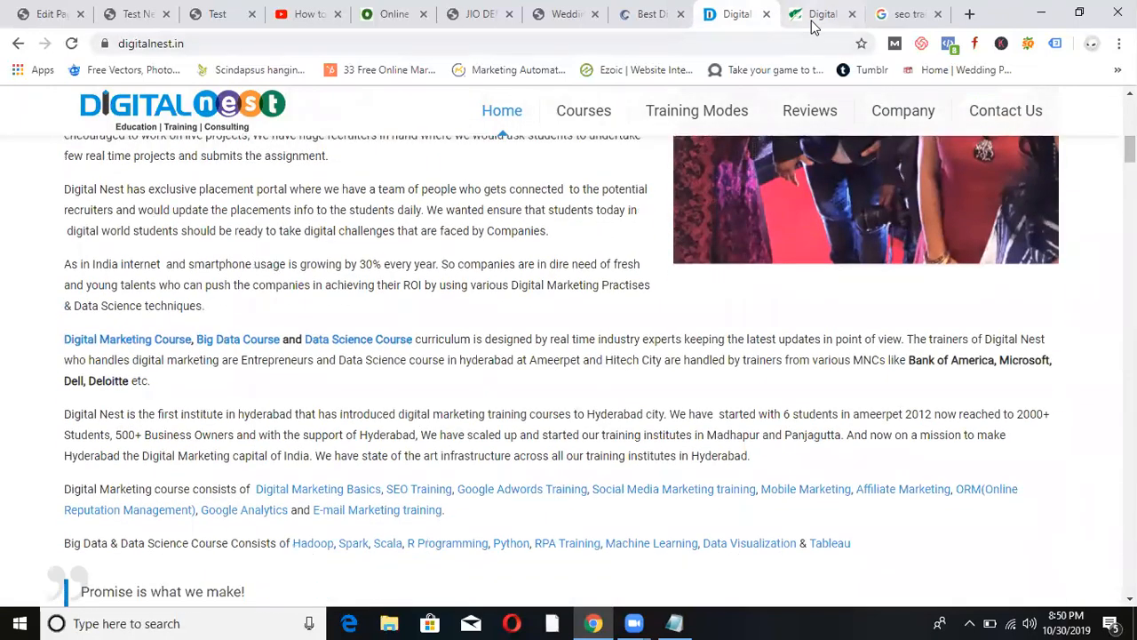
Inspect the code of the "&" heading between DSIM's course and certification sections, and close the DSIM site.
click(812, 20)
drag(1130, 185, 1086, 181)
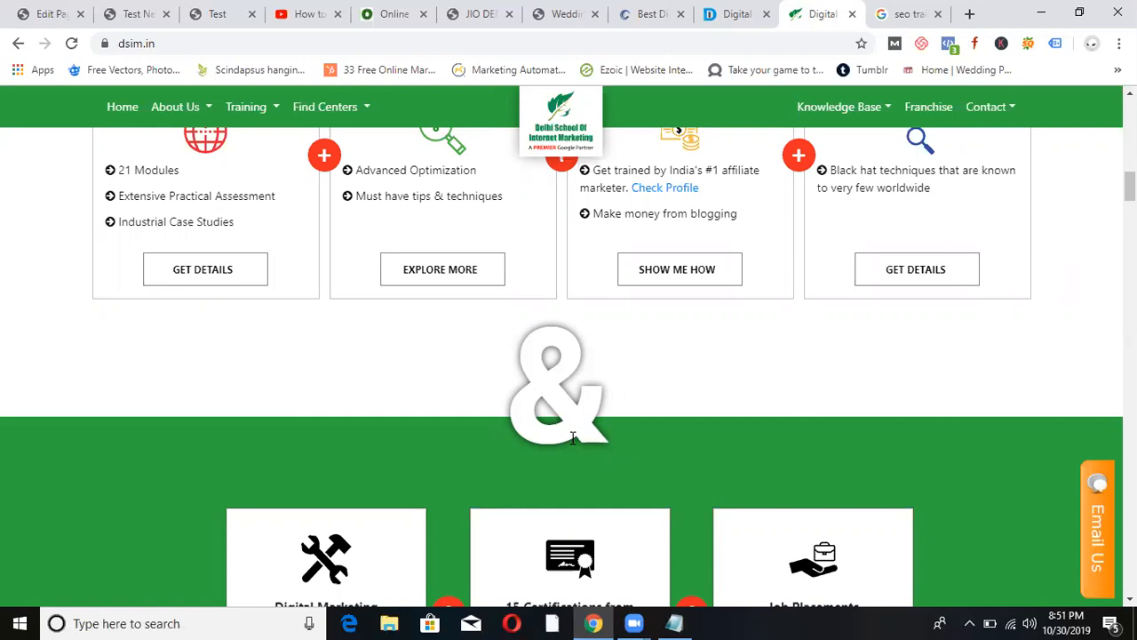
click(164, 43)
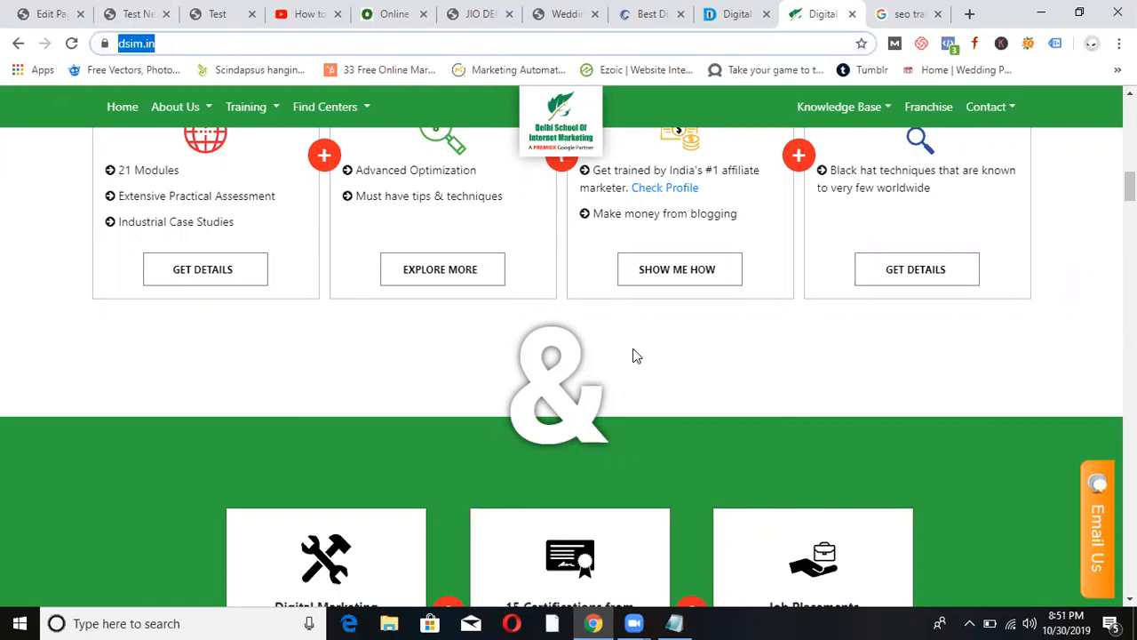
right_click(551, 380)
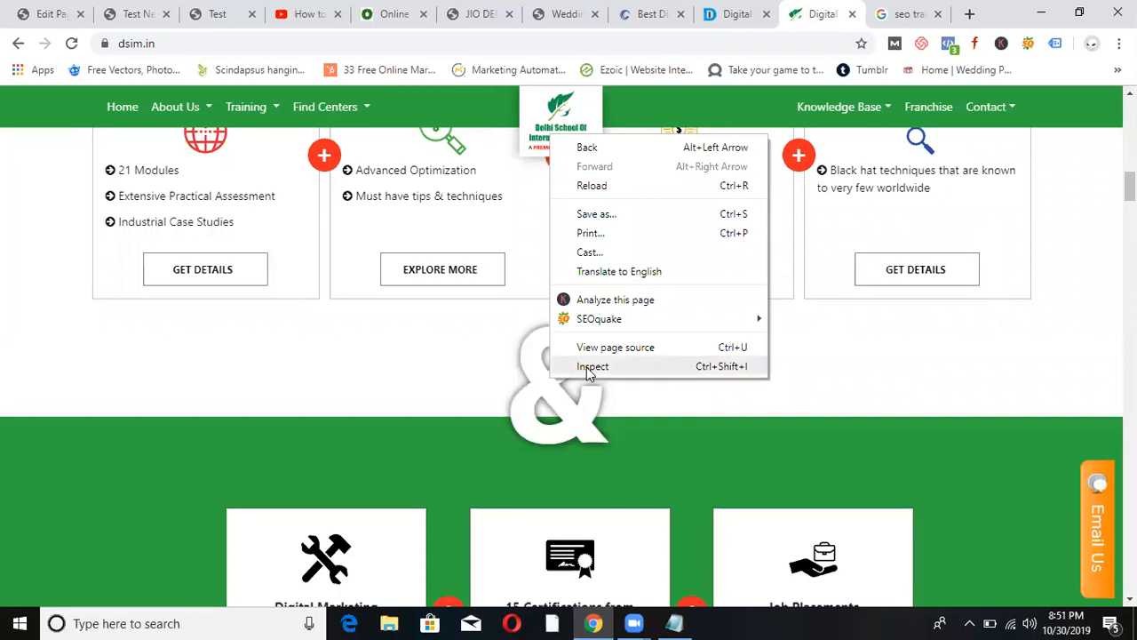
click(591, 366)
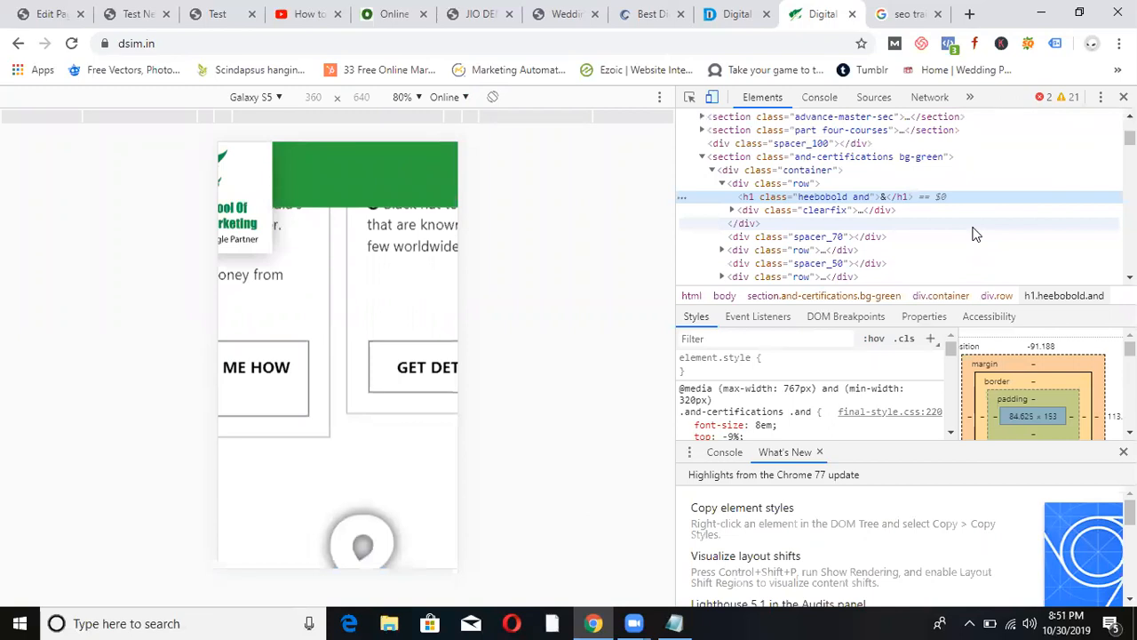
click(852, 14)
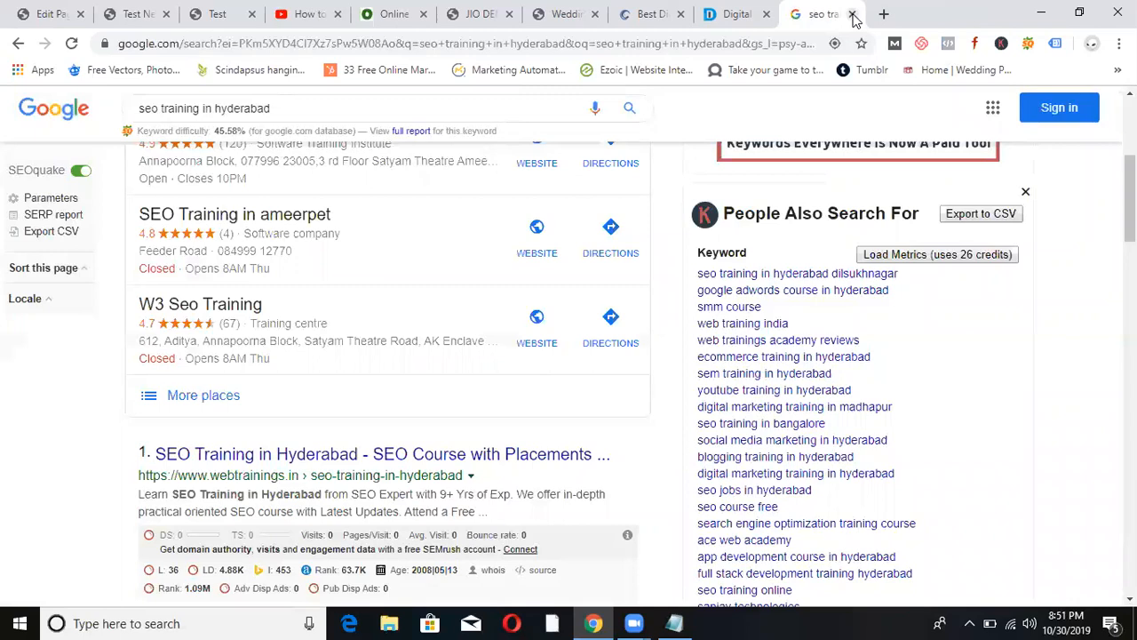
Compare the Digital Nest page with the Elementor scrolling effects video, moving the video to 1:23.
click(720, 44)
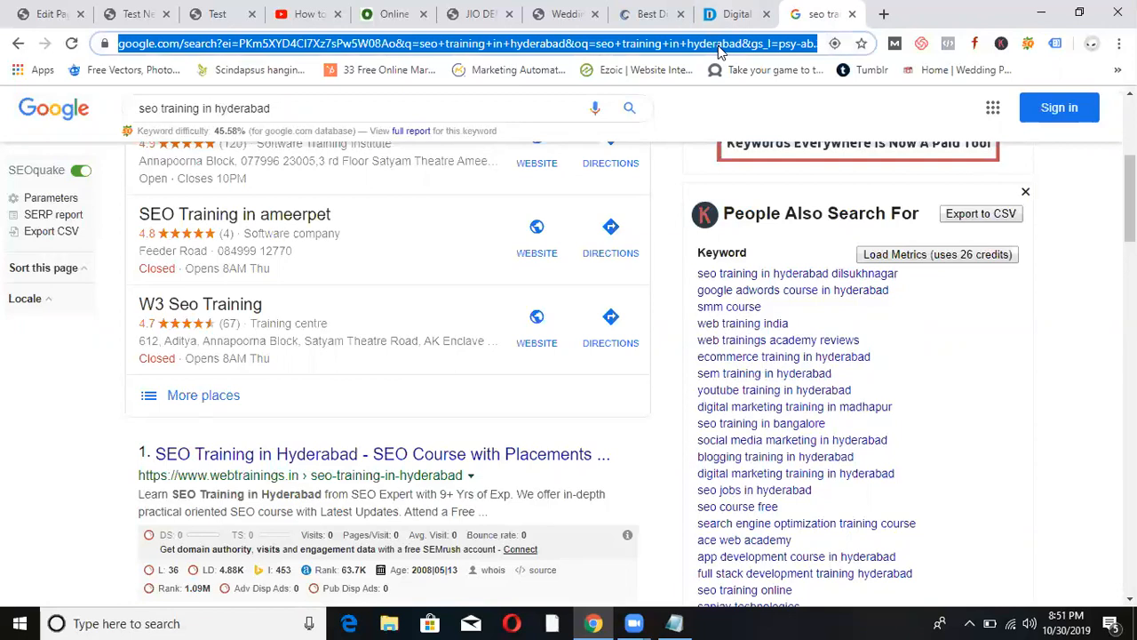
click(730, 15)
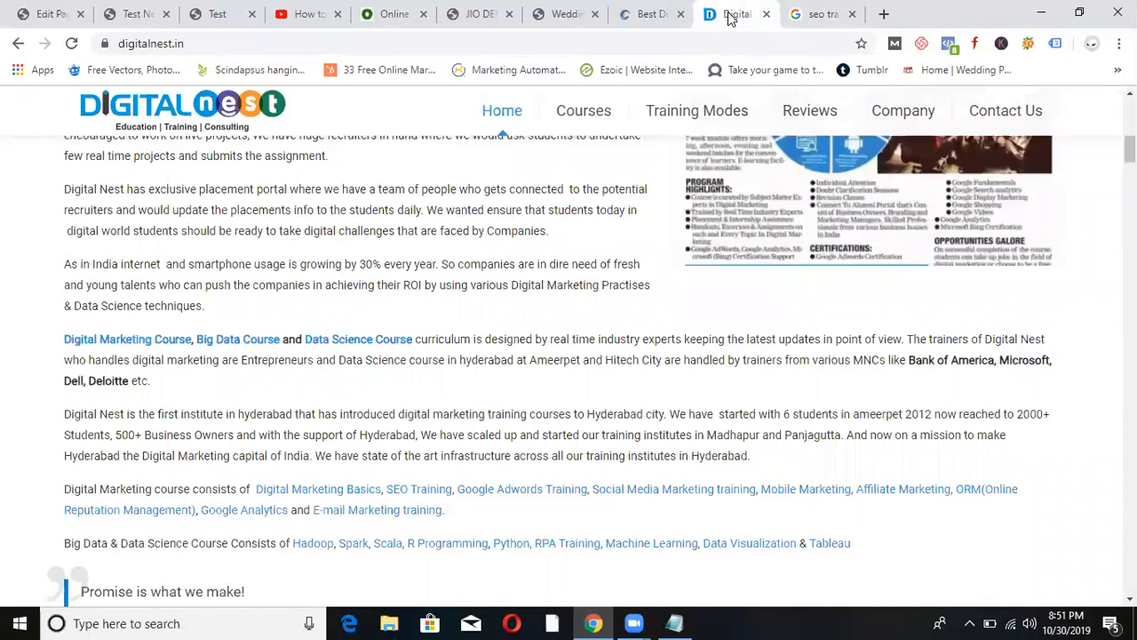
click(325, 10)
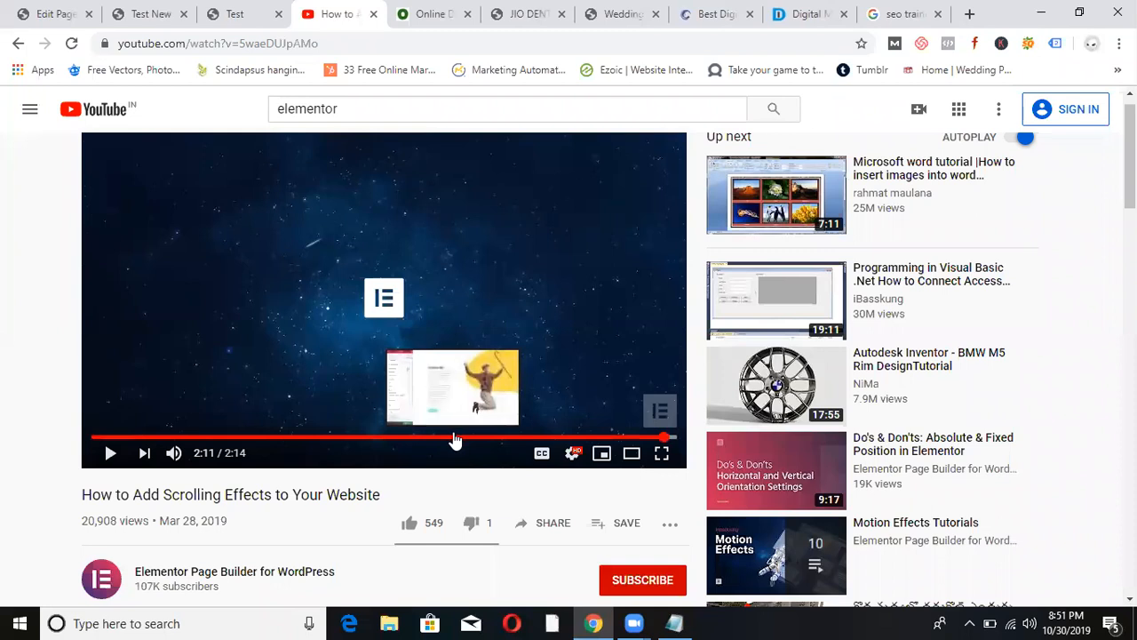
click(453, 437)
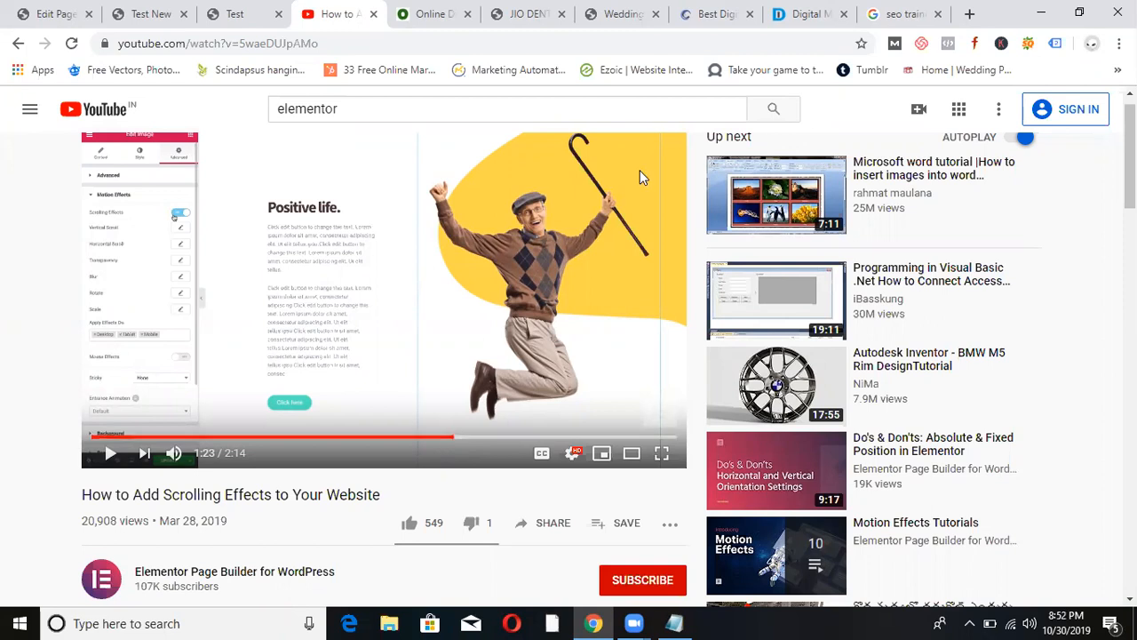
click(718, 15)
click(805, 15)
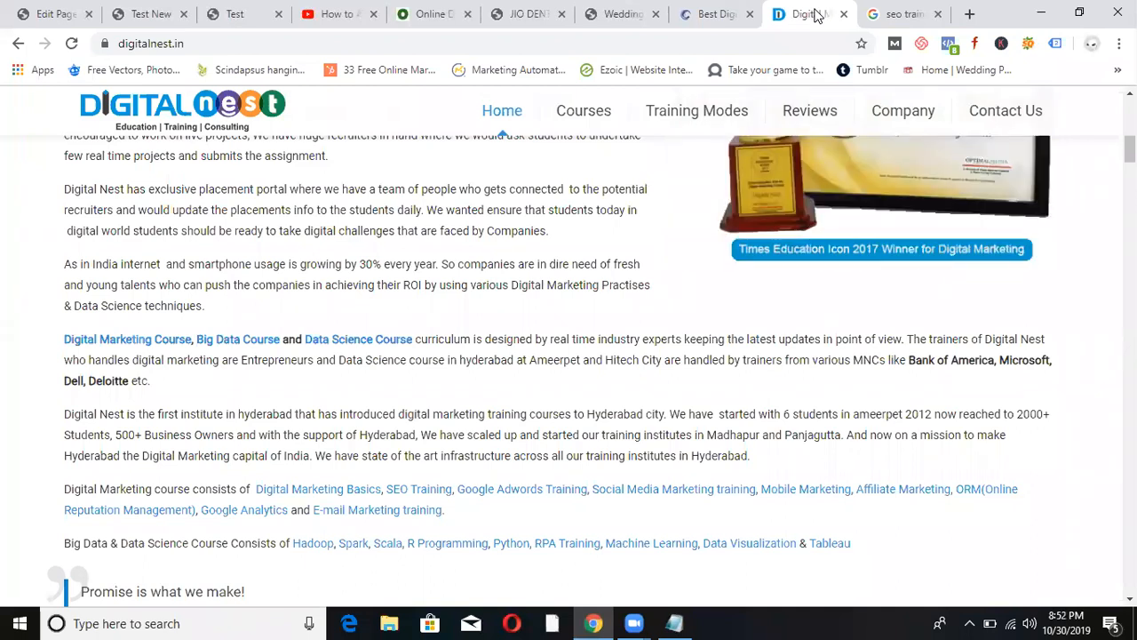
click(337, 10)
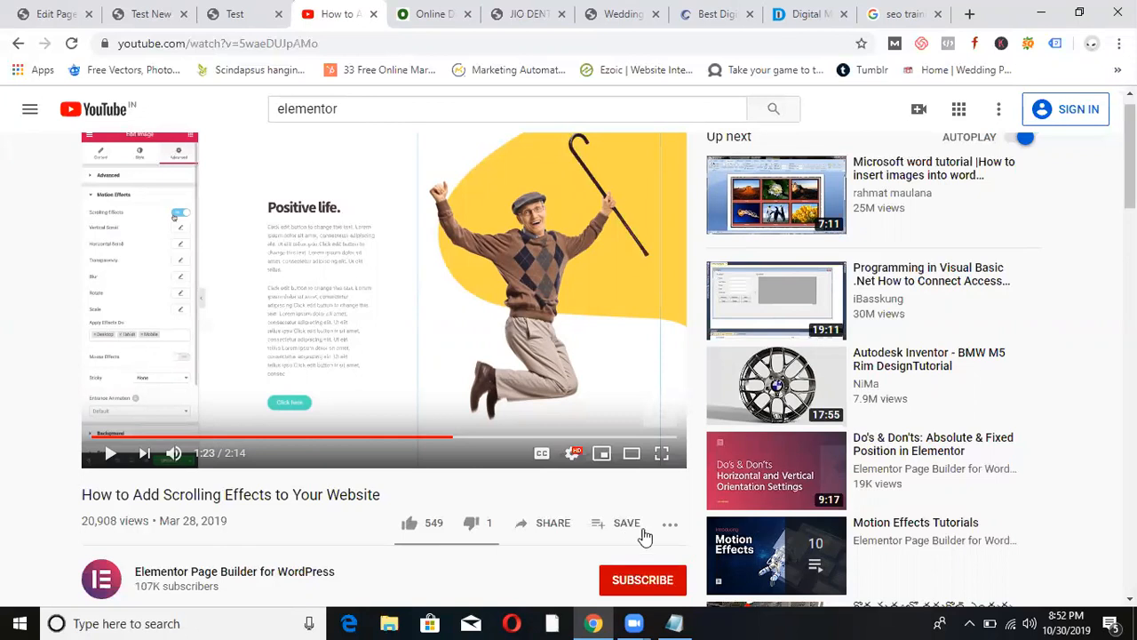
Check the clients-work page builder notes in Notepad, and review the Test New page's banner and pricing plans in Chrome.
click(674, 623)
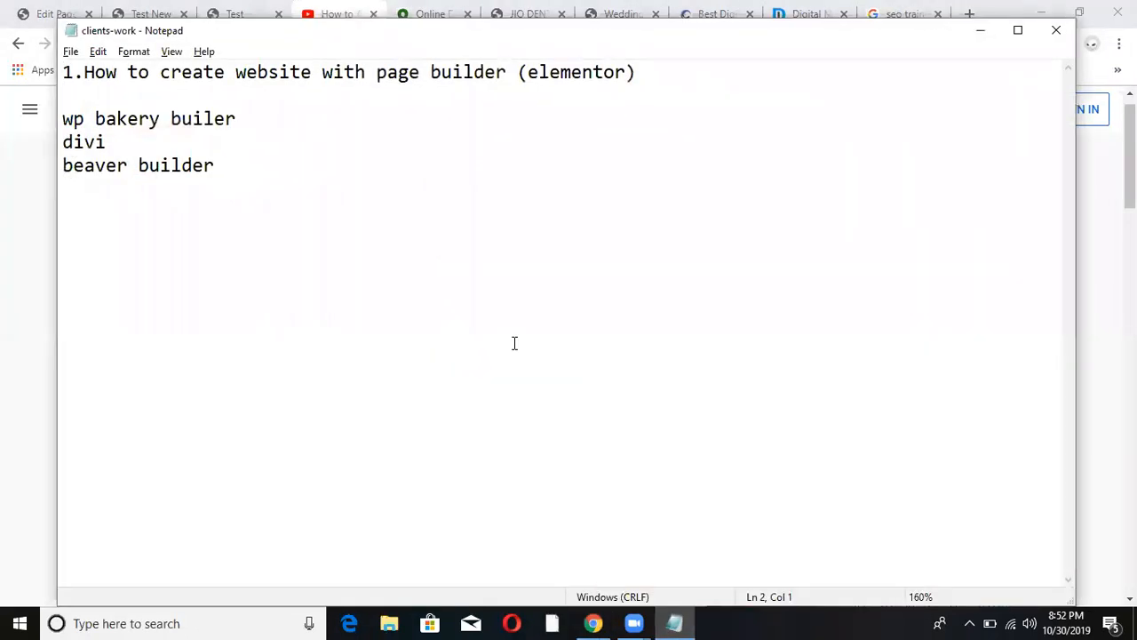
click(988, 33)
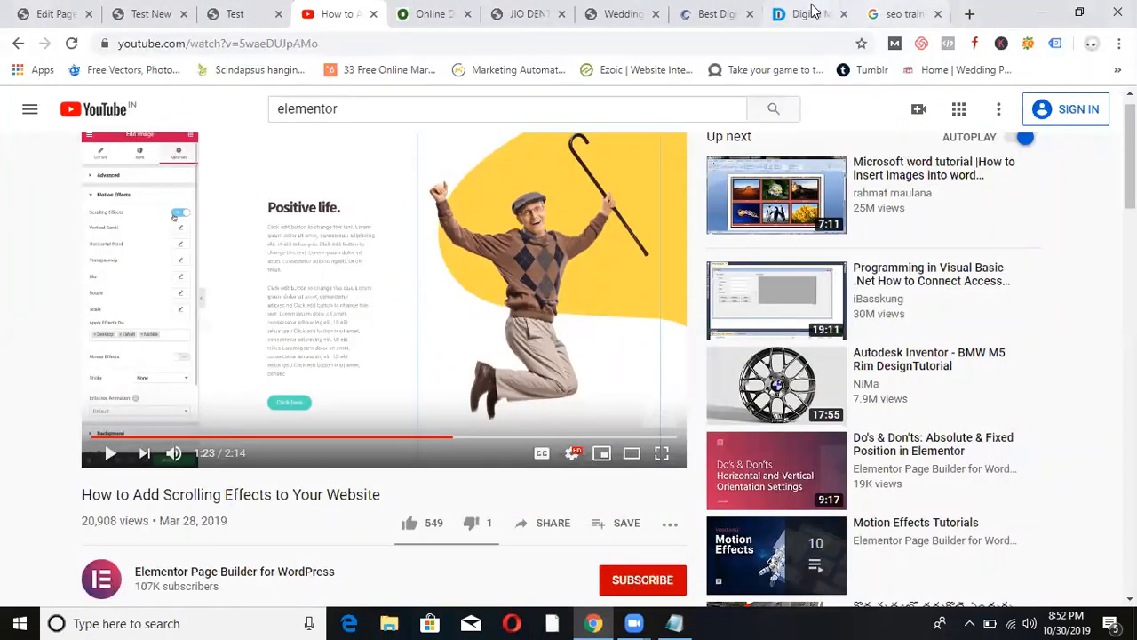
click(136, 14)
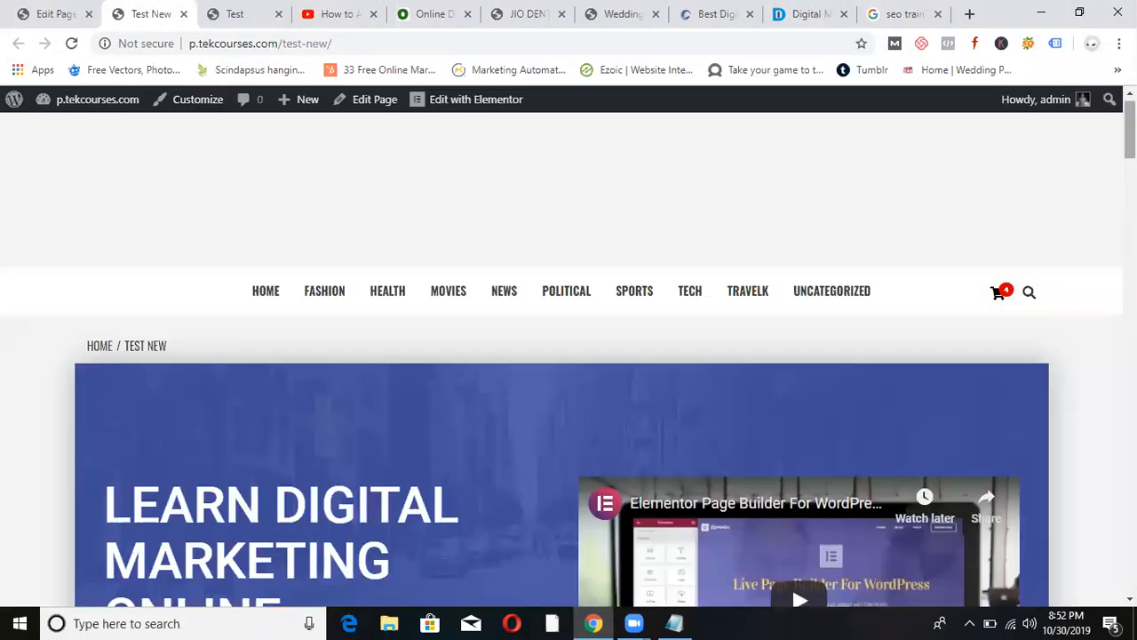
scroll(568, 355, down, 10)
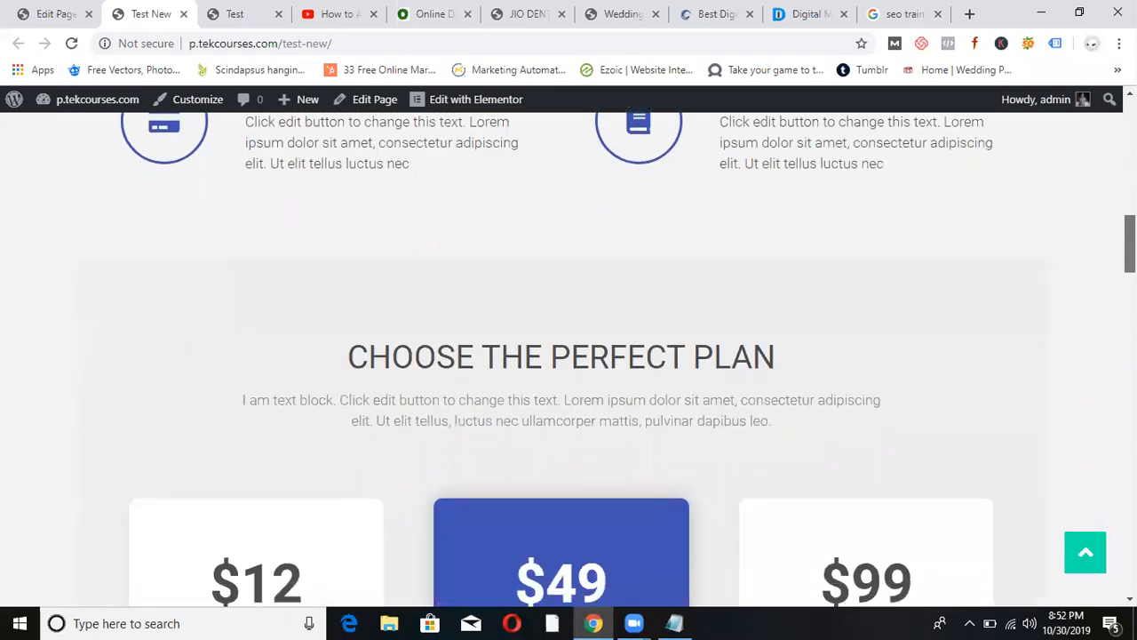
drag(1130, 244, 1082, 87)
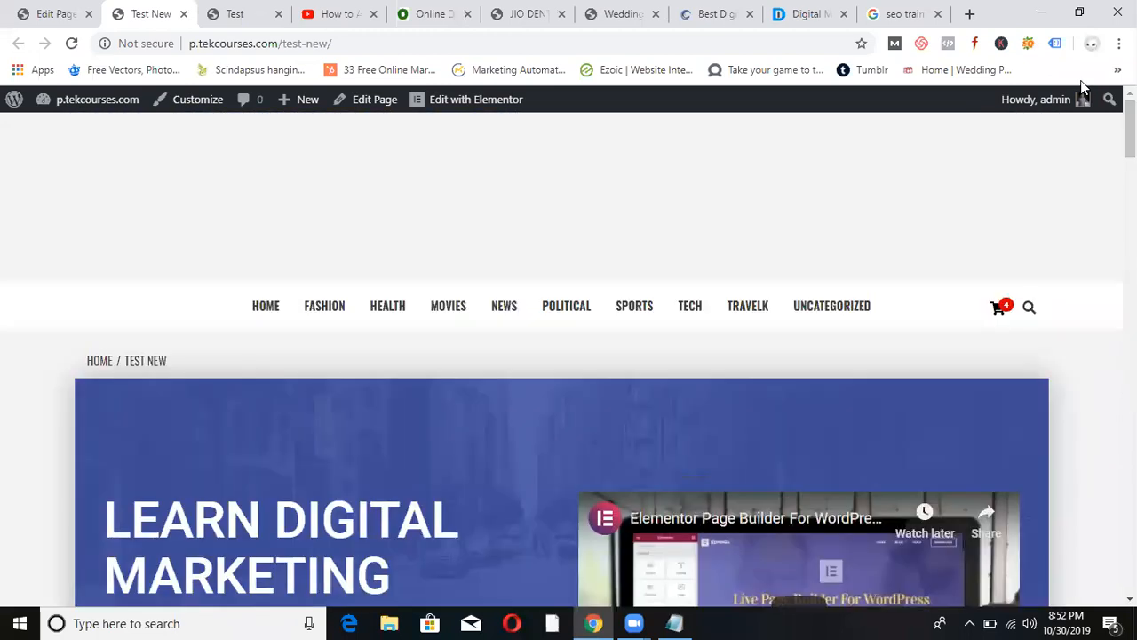
Return to the Test New page editor and view the WooCommerce and Products options in the WordPress admin.
click(27, 9)
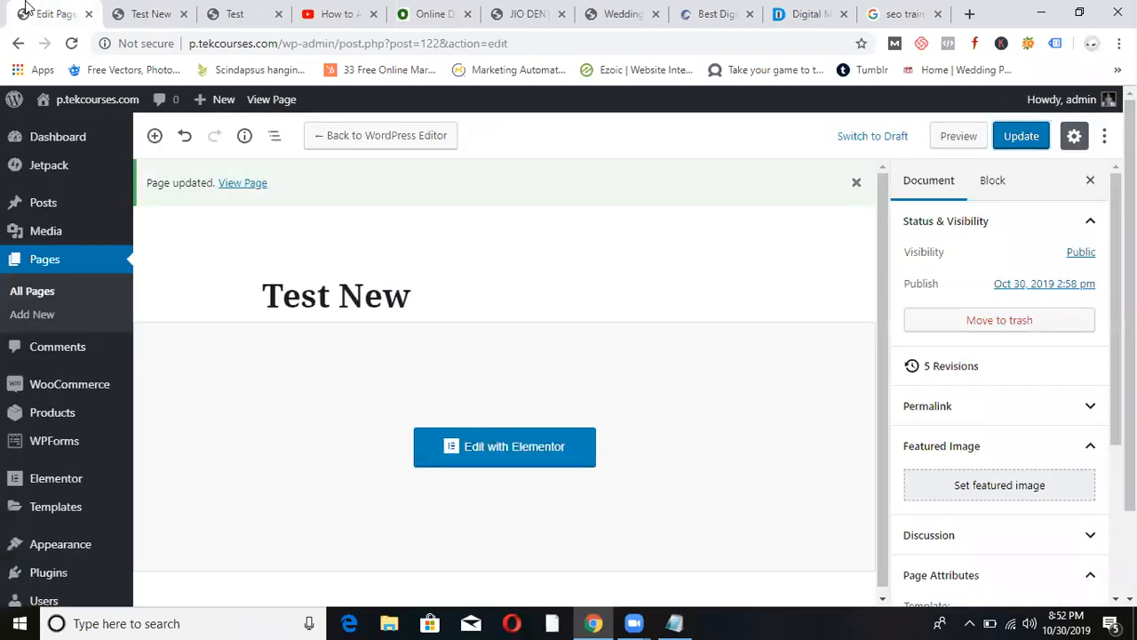
scroll(67, 356, down, 3)
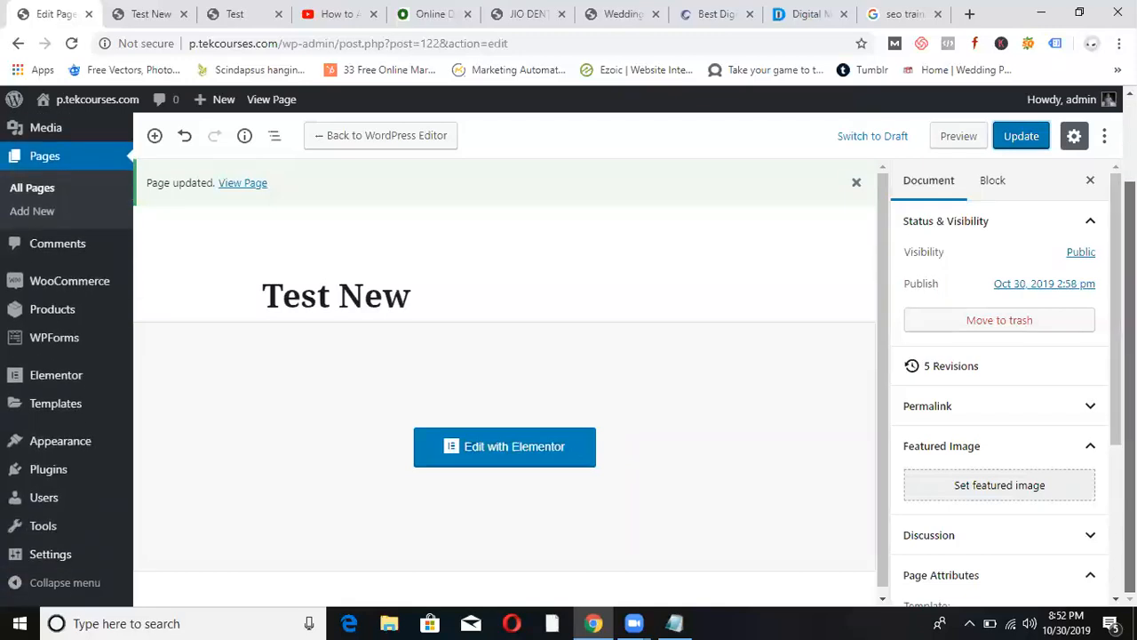
mouse_move(73, 280)
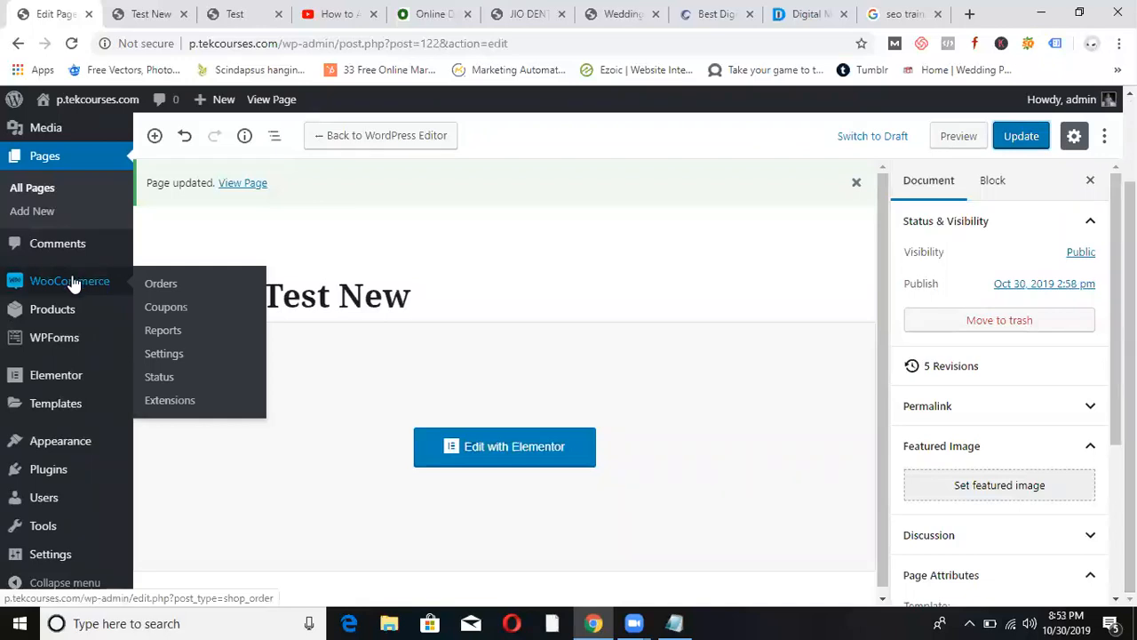
mouse_move(78, 368)
mouse_move(64, 313)
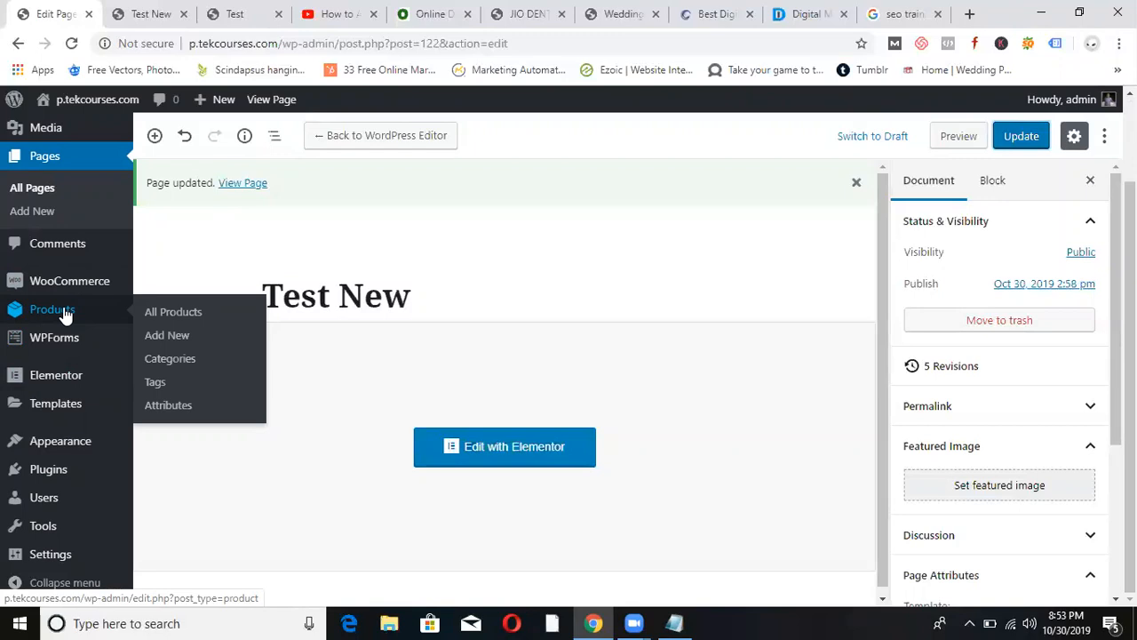
Load trufflekart.in in place of the JIO Dental site as an example online store.
click(523, 13)
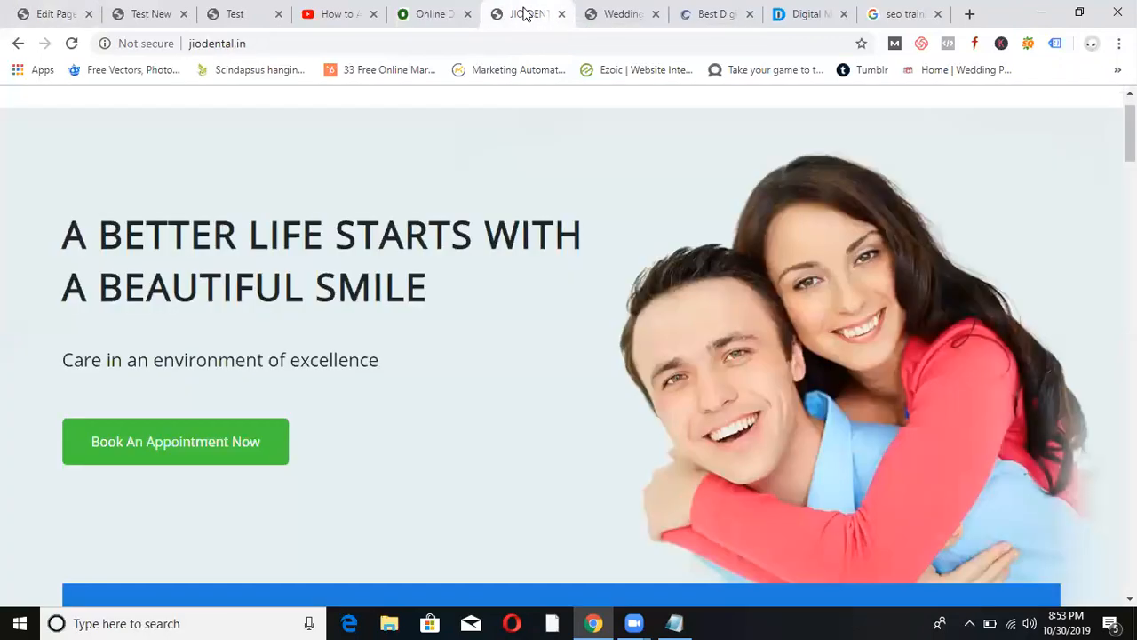
click(434, 44)
text(truffle)
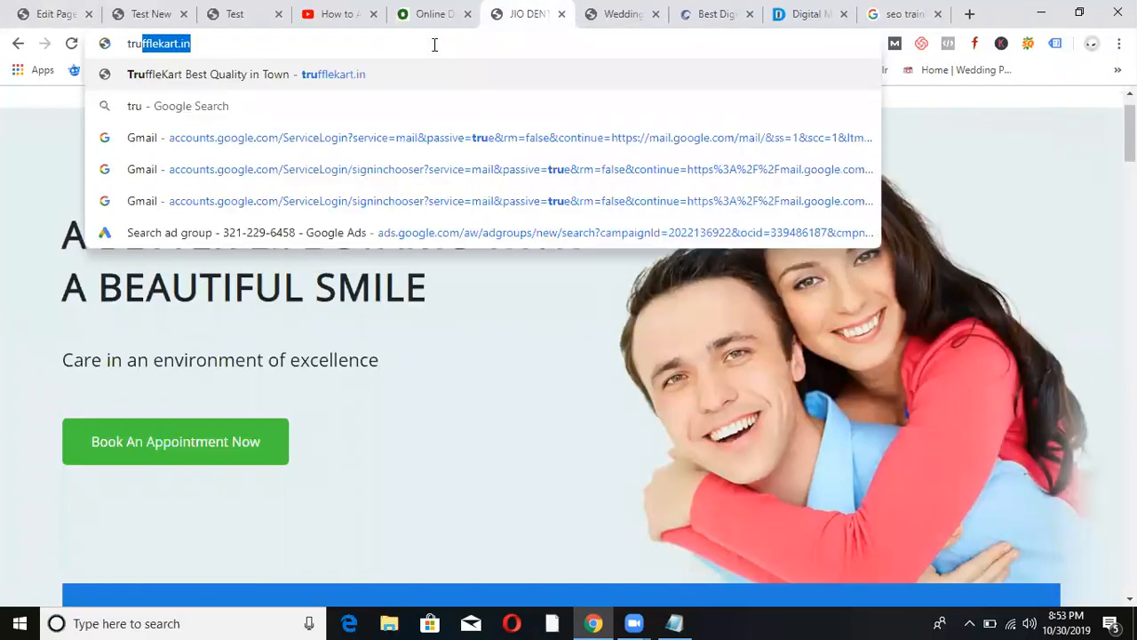
text(kart)
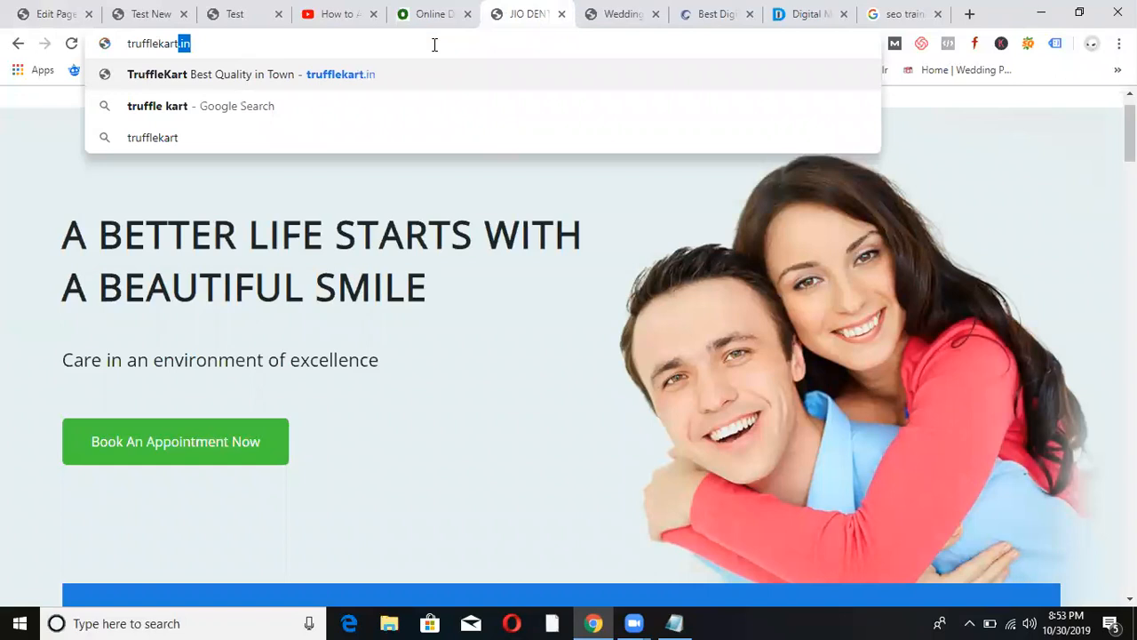
key(Return)
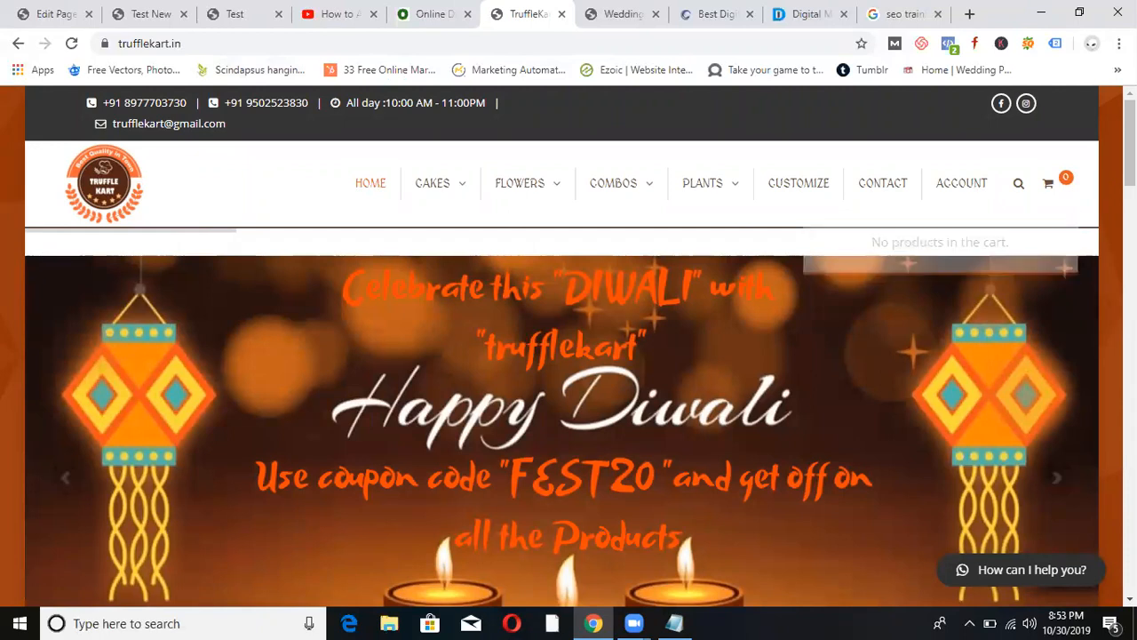
Examine the TruffleKart home page's Diwali banner, categories, services, and the cakes, flowers and combos sections.
scroll(569, 346, down, 4)
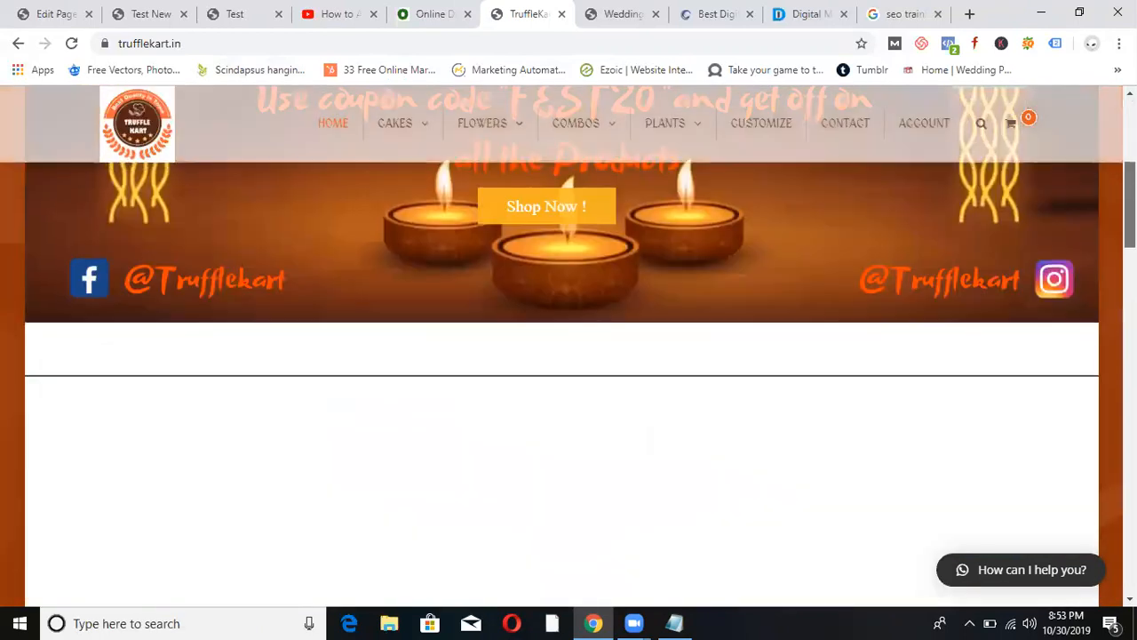
scroll(1084, 238, down, 4)
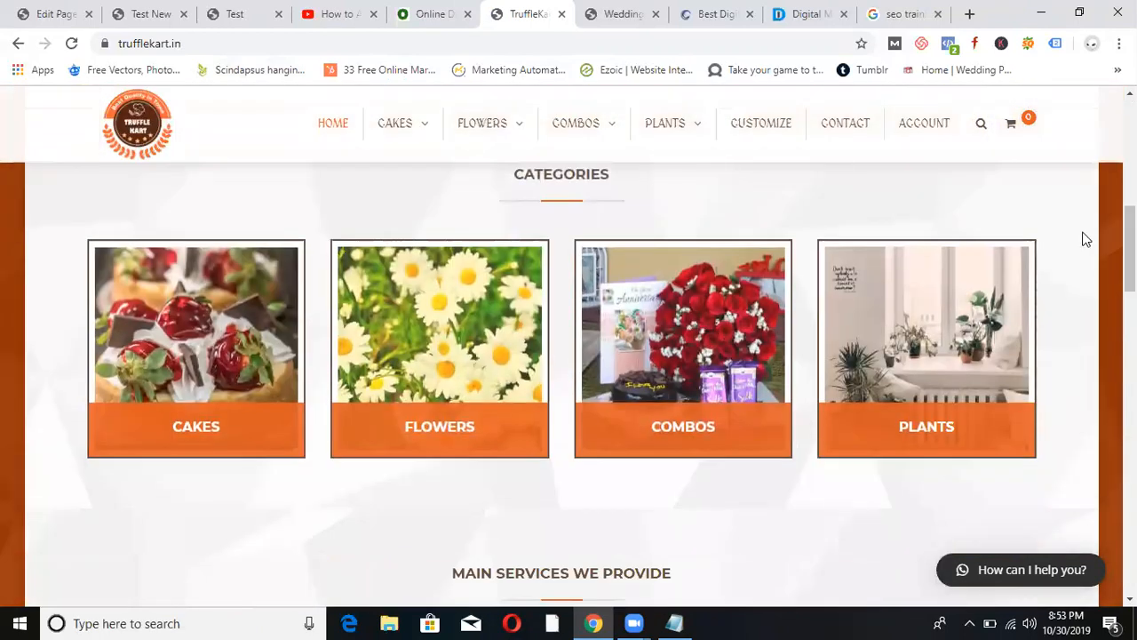
scroll(1084, 238, down, 2)
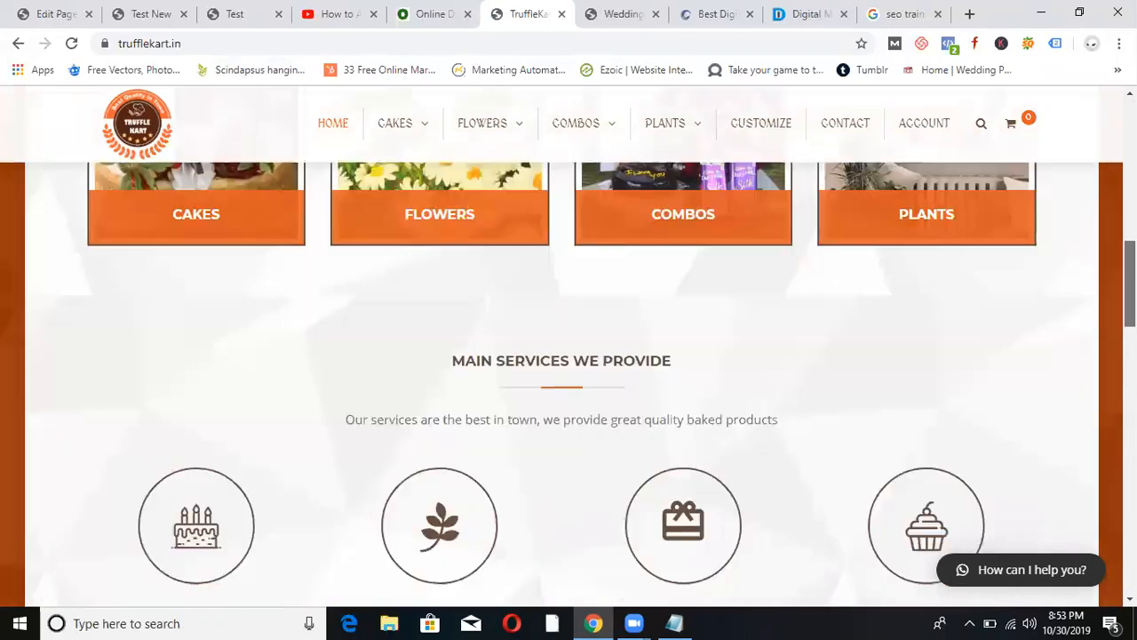
scroll(1102, 427, down, 7)
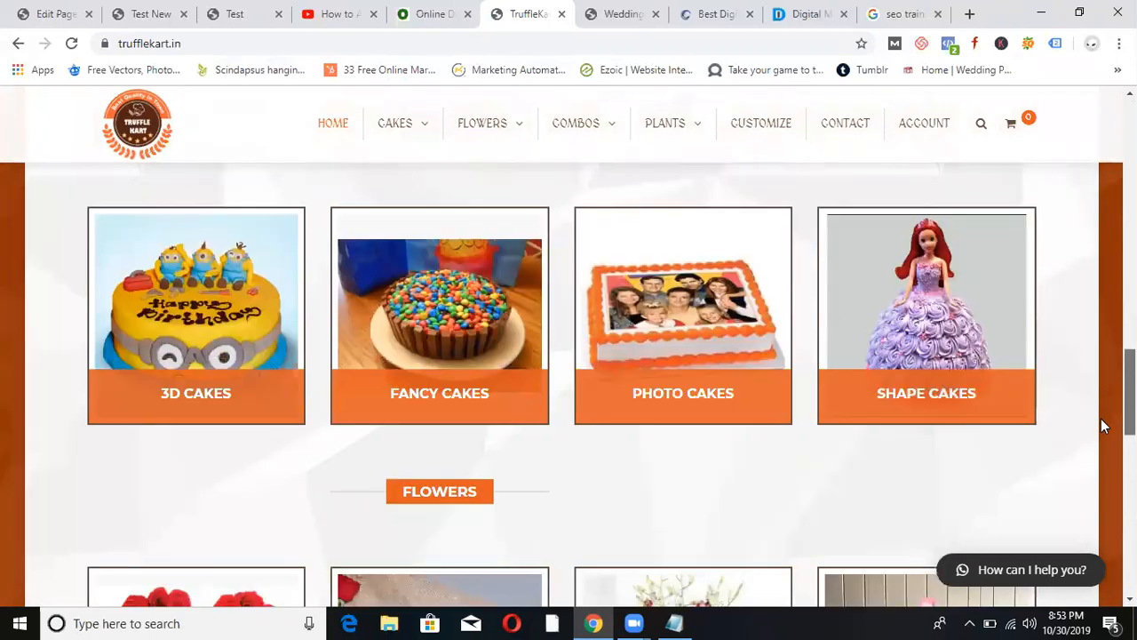
scroll(1102, 426, down, 2)
scroll(1099, 436, down, 3)
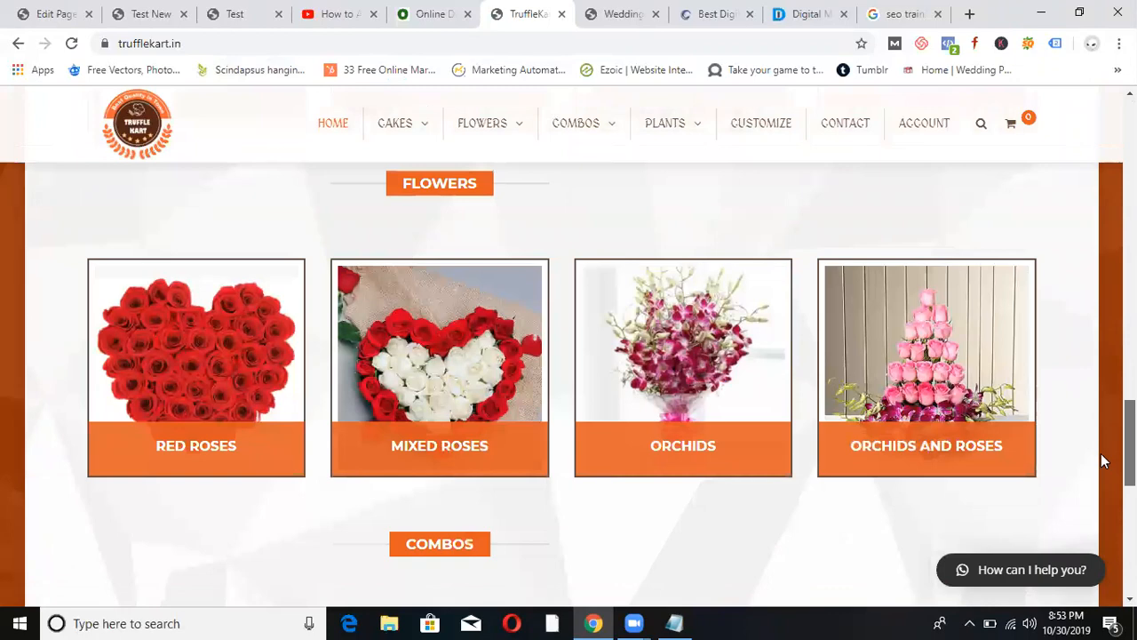
scroll(1099, 451, up, 5)
scroll(1099, 450, down, 8)
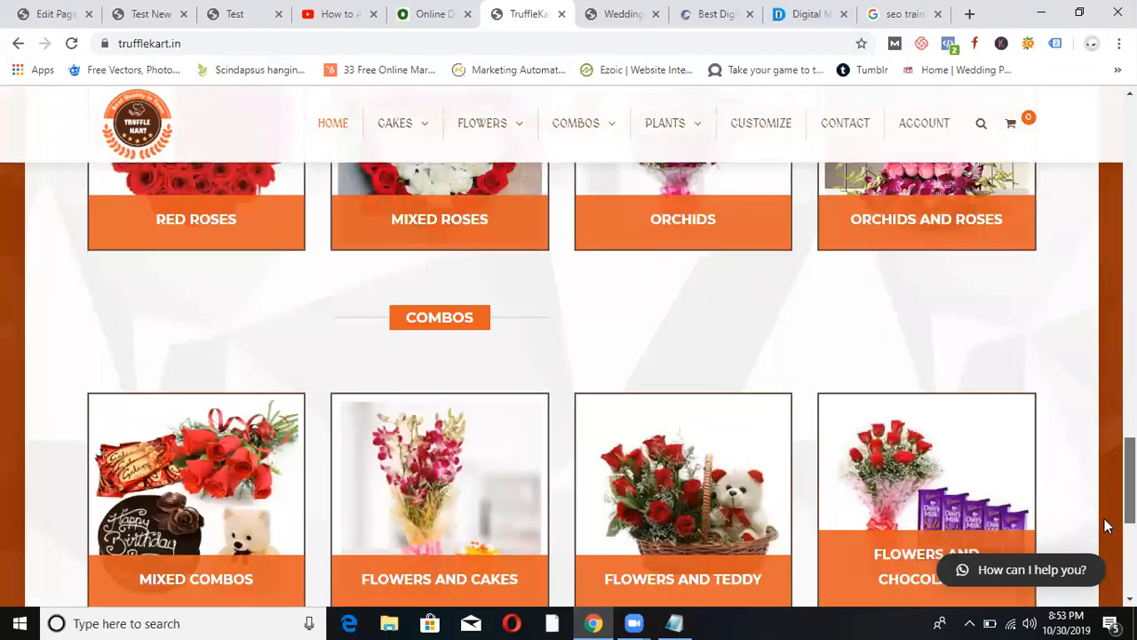
scroll(1099, 450, up, 3)
scroll(1106, 434, up, 3)
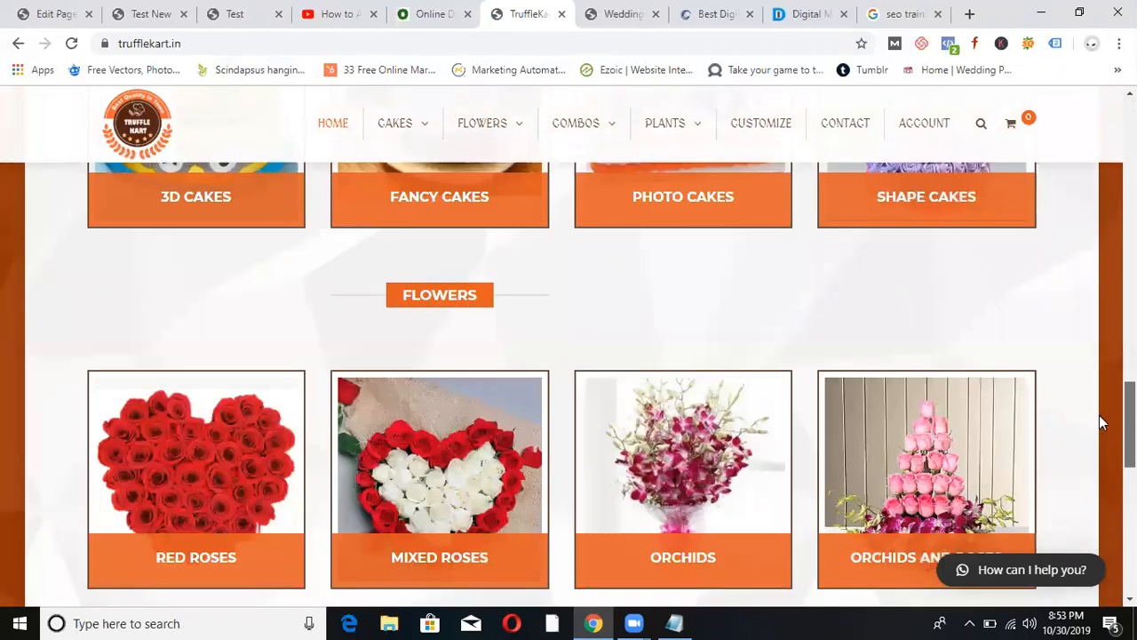
scroll(1100, 415, up, 4)
scroll(1097, 391, down, 2)
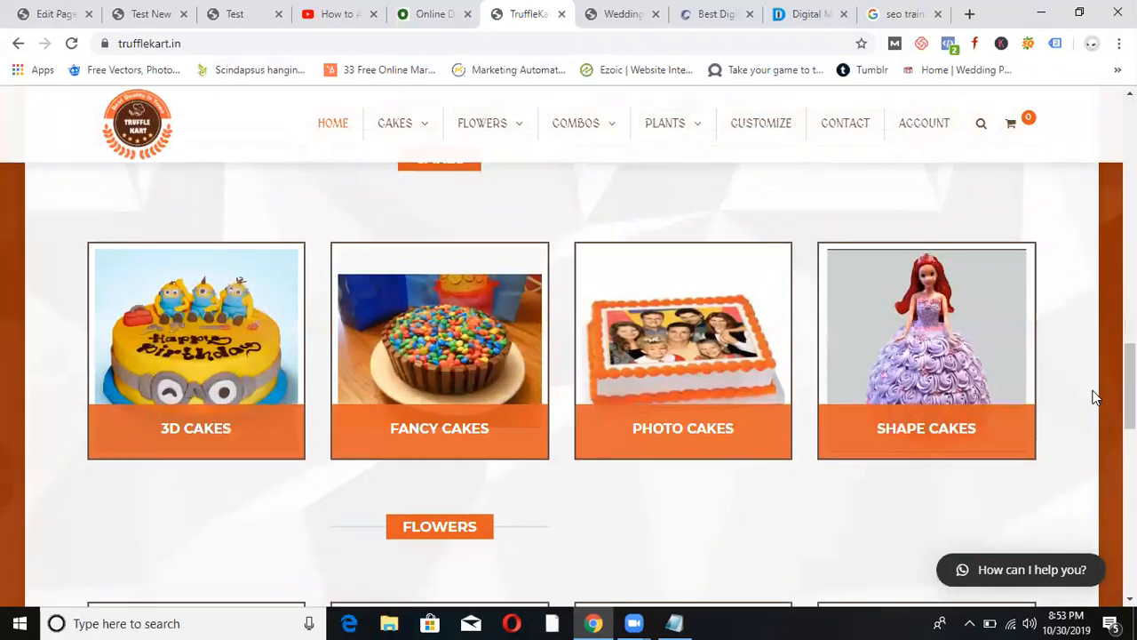
Open the Choco Chip Chocolate With Cherry cake from the Fancy Cakes category and review its product page from details to reviews.
click(449, 366)
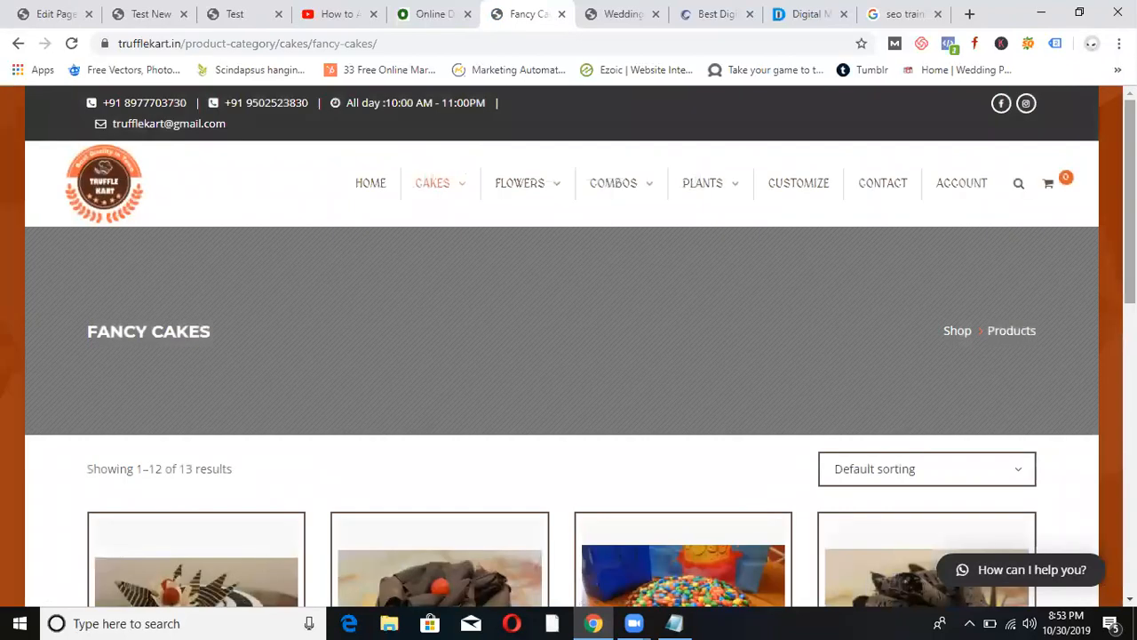
scroll(500, 312, down, 3)
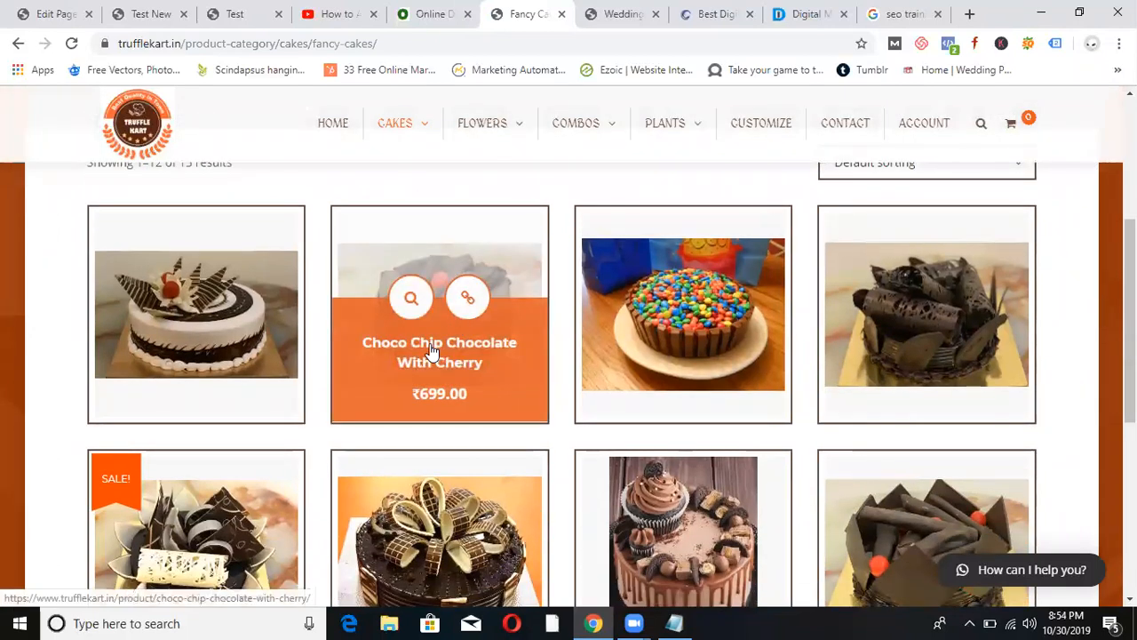
click(433, 354)
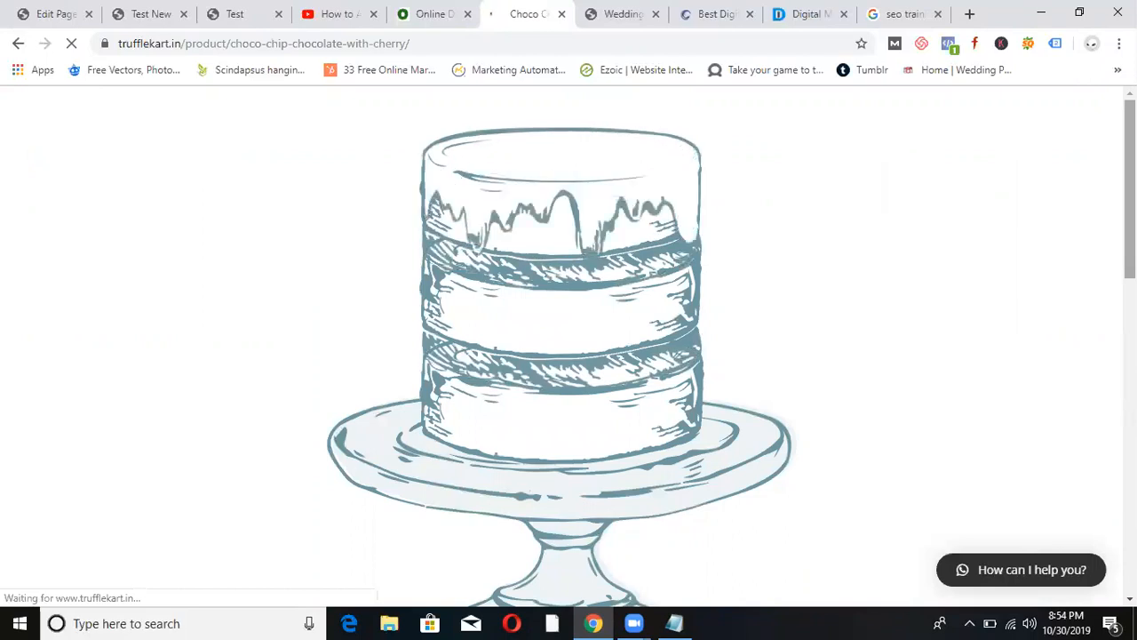
scroll(569, 347, down, 3)
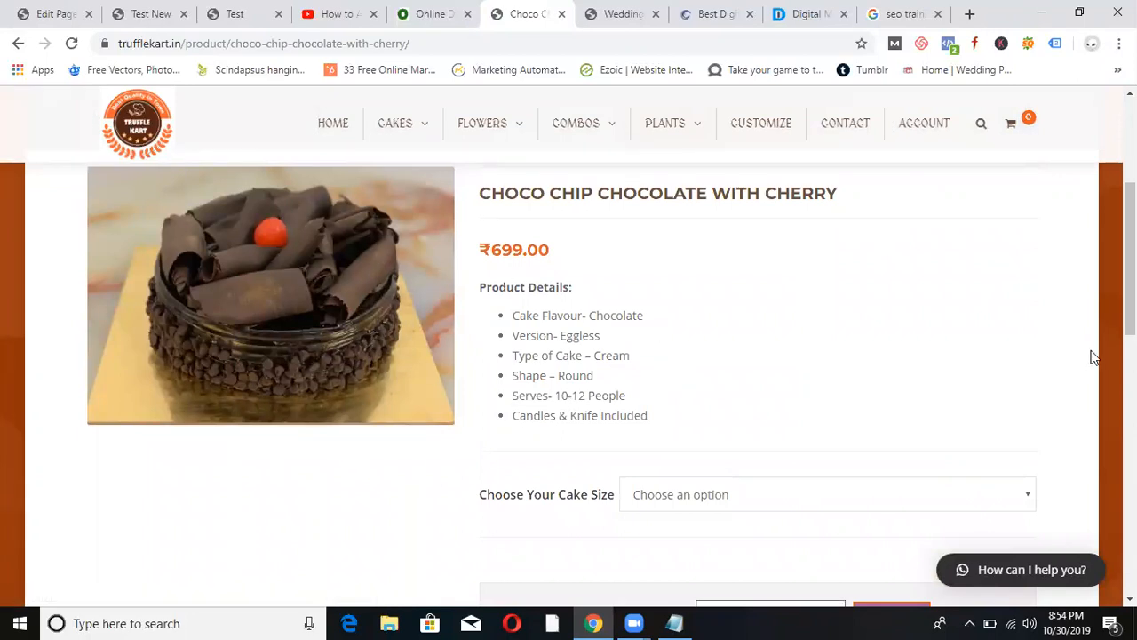
scroll(569, 382, down, 4)
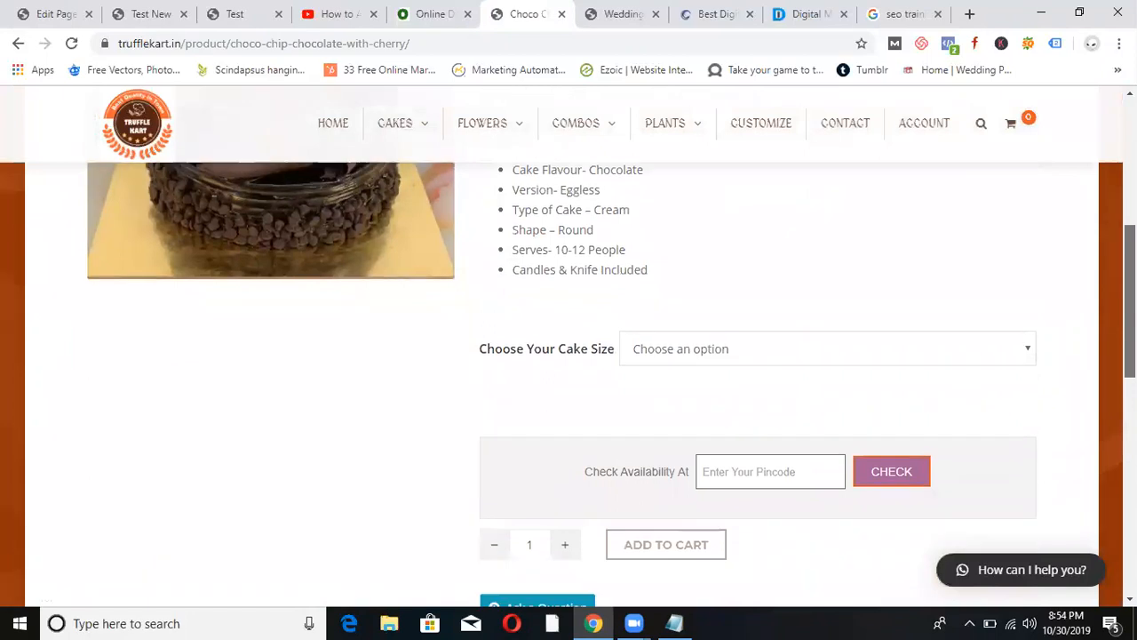
scroll(568, 383, down, 2)
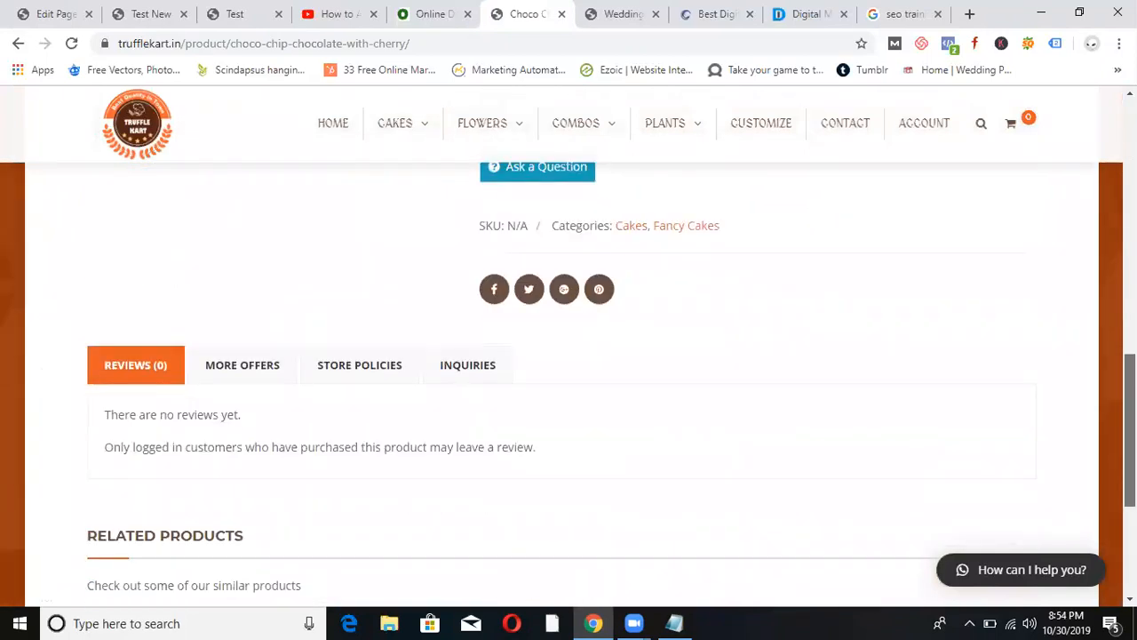
scroll(569, 382, up, 6)
scroll(569, 382, up, 3)
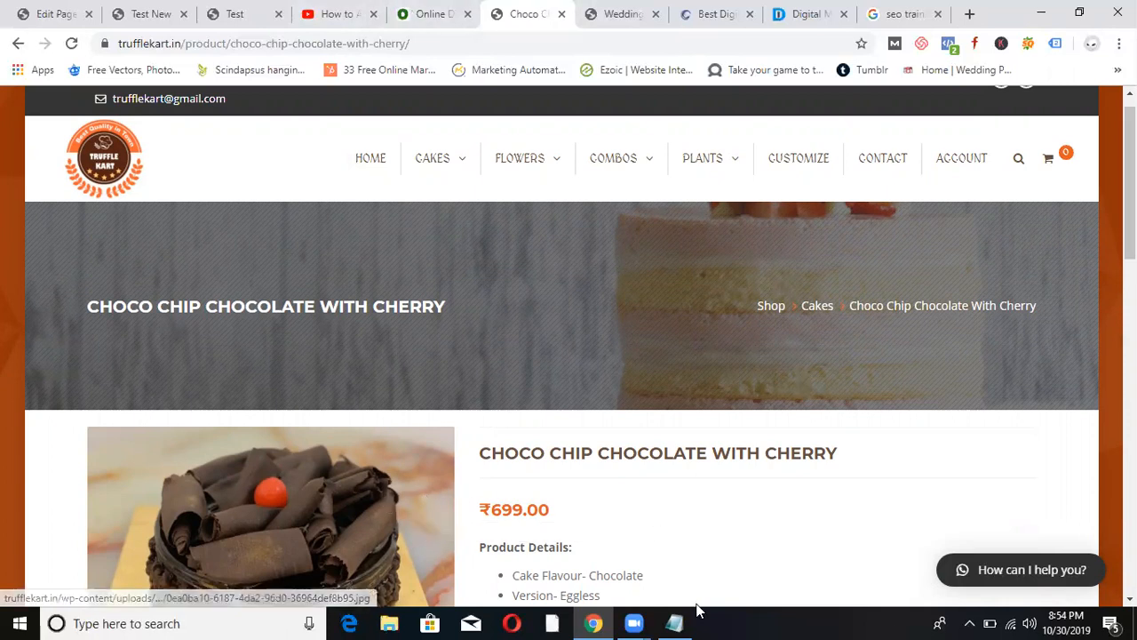
Replace the clients-work notes in Notepad with the lines "website designing" and "website adn Blog", separated by a blank line.
click(675, 622)
key(ctrl+a)
text(website)
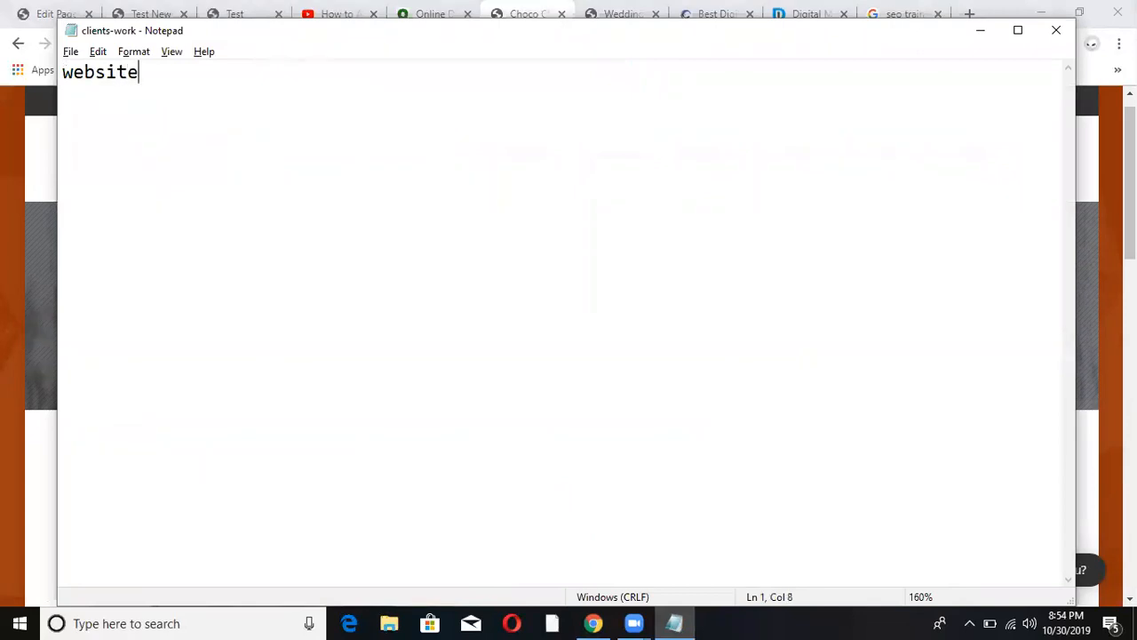
text( designing)
key(Return)
key(Return)
text(website adn )
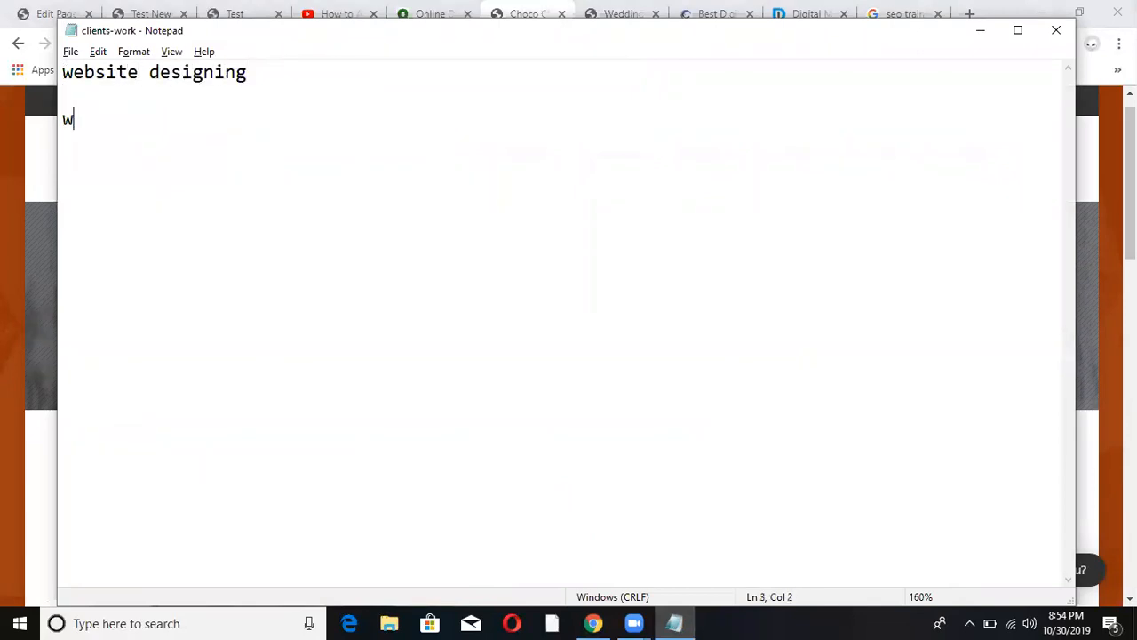
text(Blog)
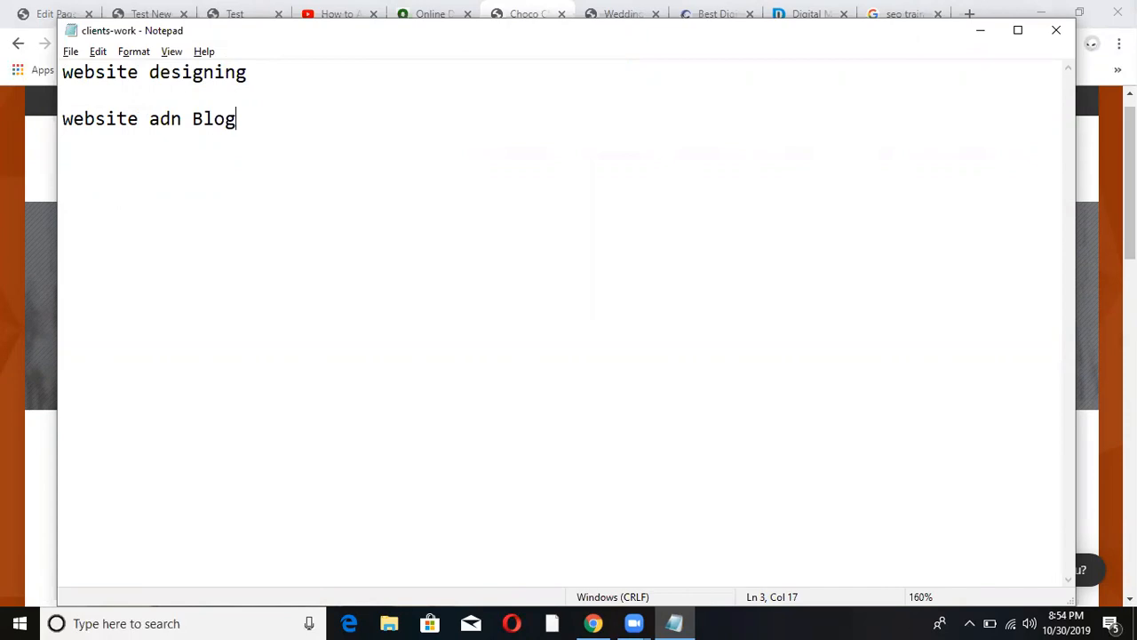
Add the lines "catogories", "e-commerce website" and "Elementor" to the notes, with blank lines between them.
key(Return)
key(Return)
text(catogo)
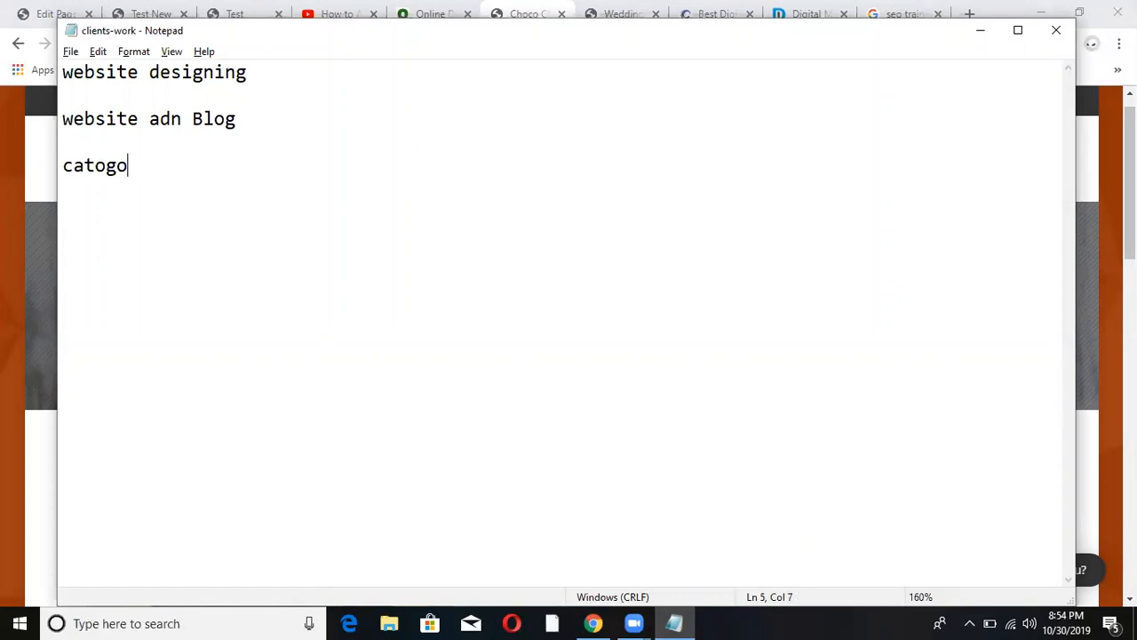
text(ries)
key(Return)
key(Return)
text(e-commerce website)
key(Return)
key(Return)
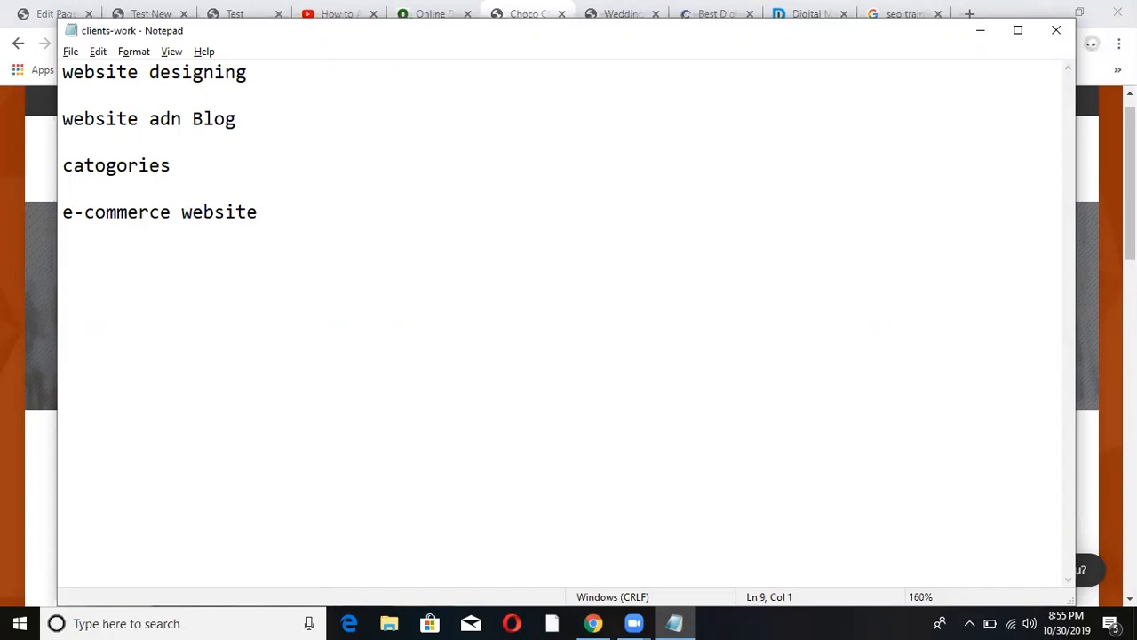
text(Elementor)
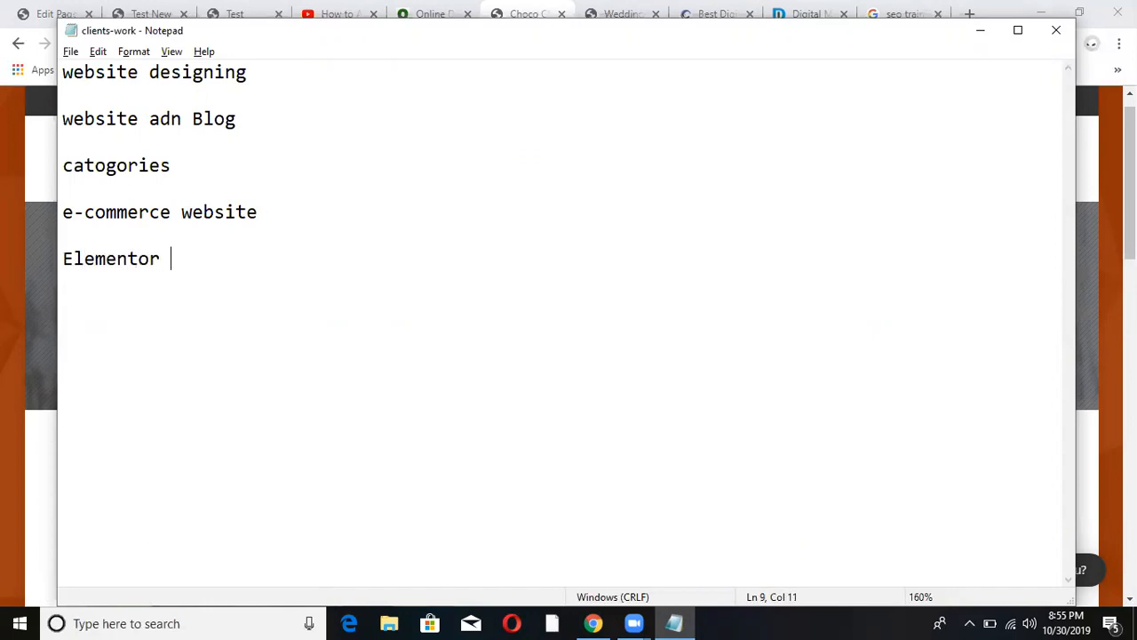
Append "..pluggins" to website designing, "..." to the Blog line, "..woocommerce" to e-commerce website, and "...." to Elementor.
click(262, 71)
text(..pluggins)
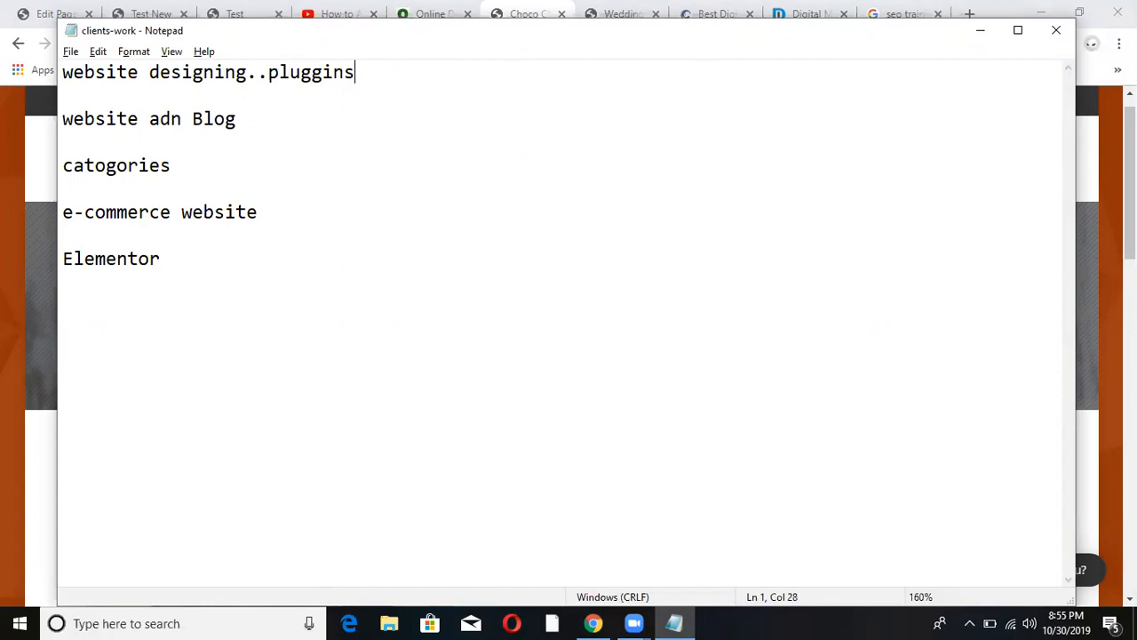
click(253, 128)
text(...)
click(268, 218)
text(..woocommerce)
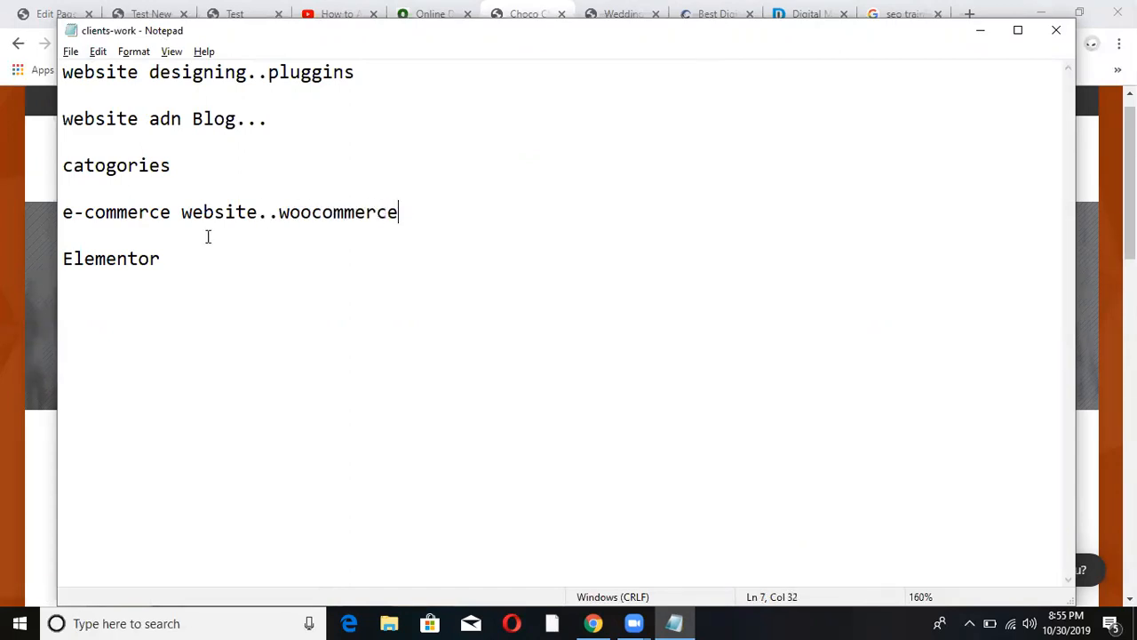
click(173, 258)
text(....)
Minimize the notes and view the Digital Marketing Online Training section of the odmt.in page in Chrome.
click(980, 35)
click(428, 13)
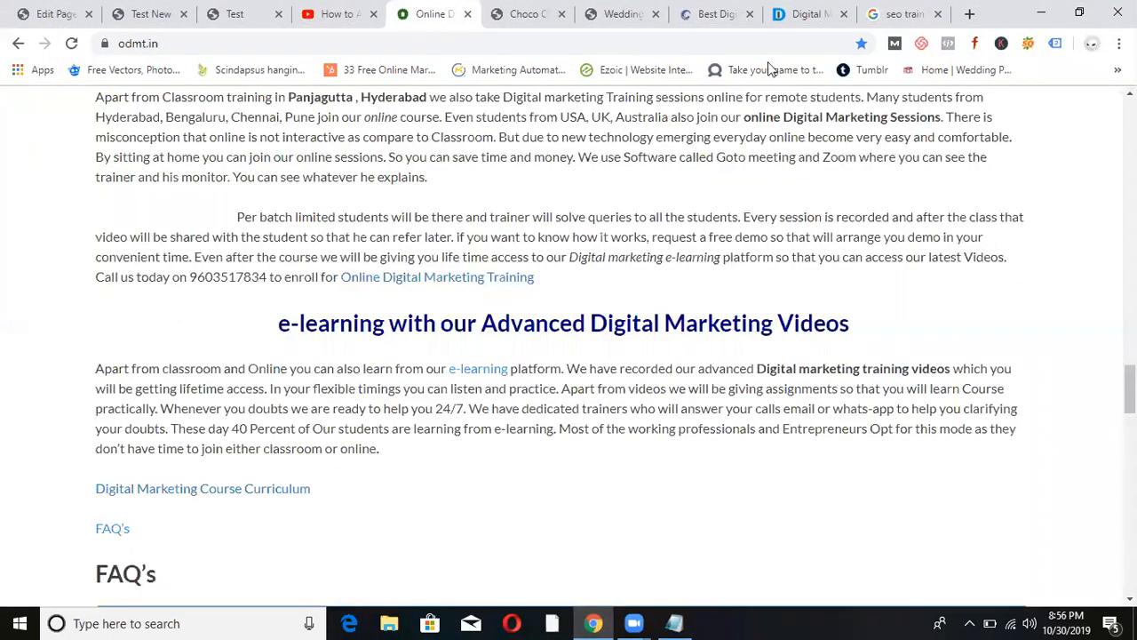
mouse_move(1129, 389)
mouse_down()
mouse_move(1130, 161)
mouse_move(1129, 375)
mouse_up()
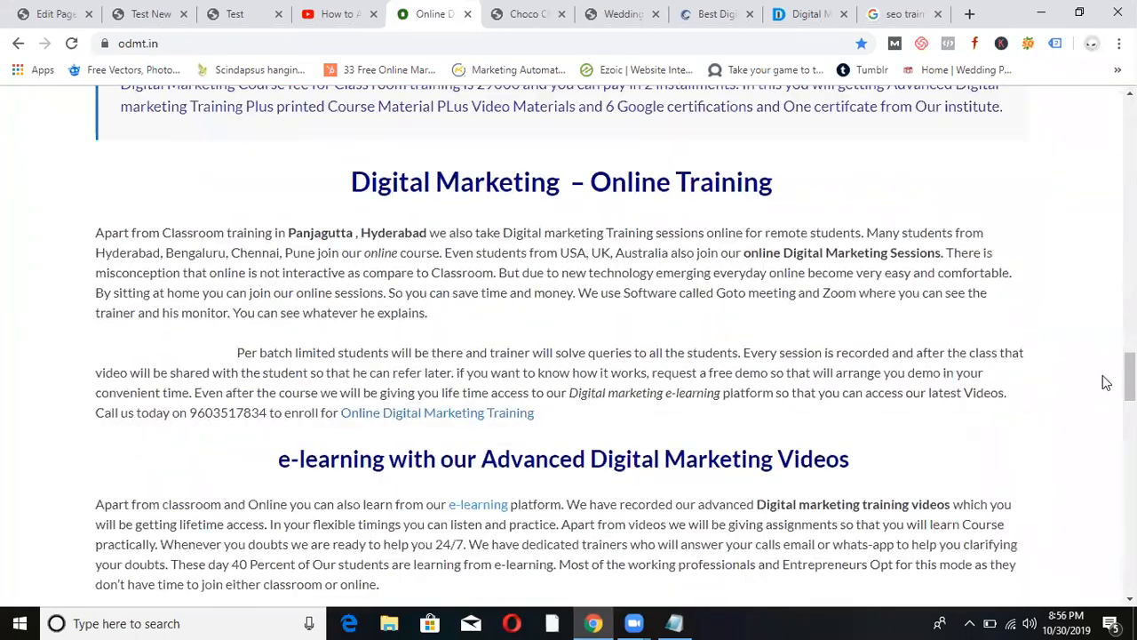